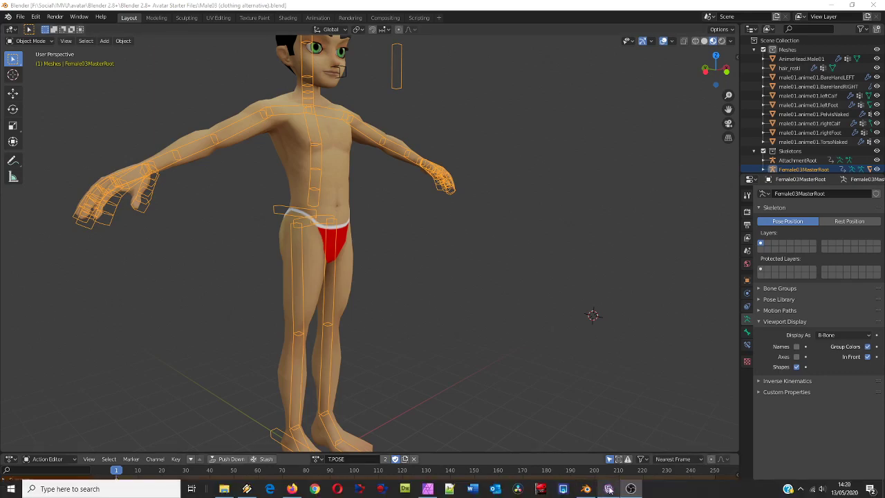
Switch to IMVU Studio and line up the Shininess, Normal and Diffuse texture windows in a row beside the avatar
click(608, 489)
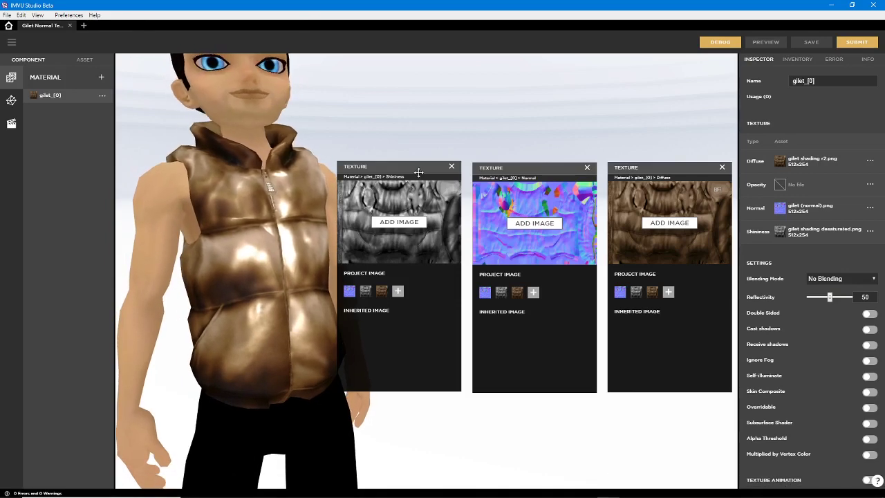
drag(399, 165, 389, 159)
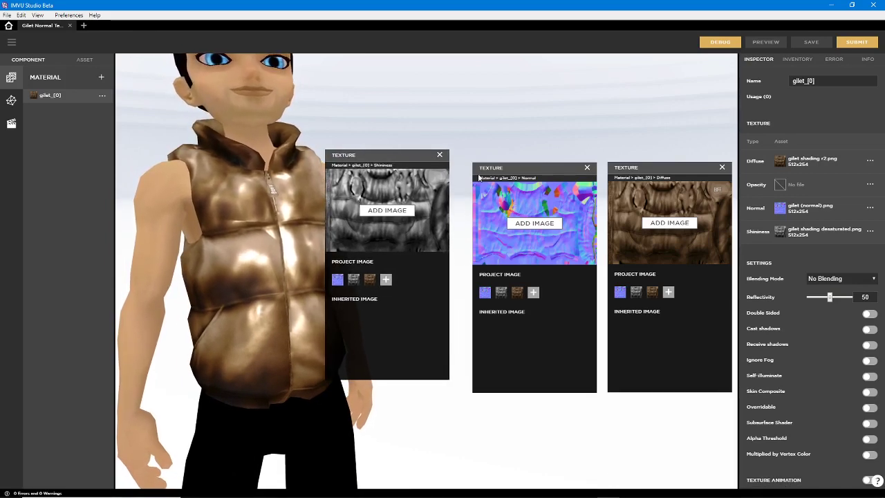
drag(521, 167, 514, 164)
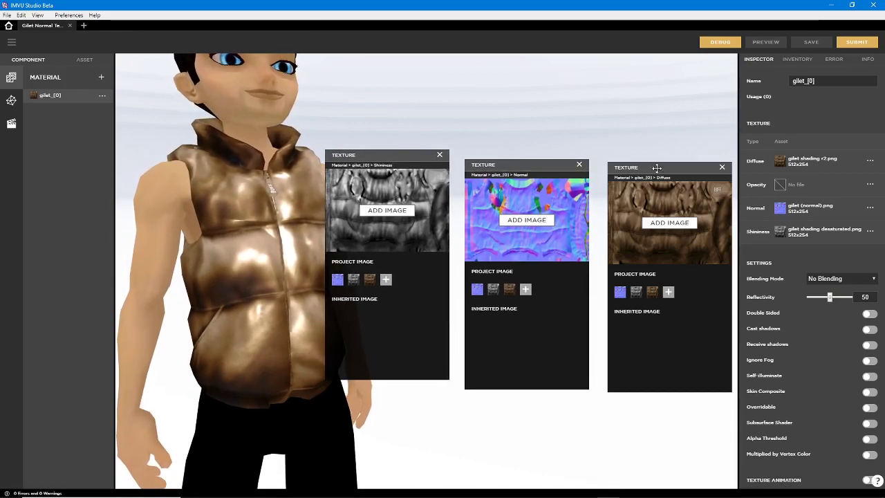
drag(654, 168, 646, 165)
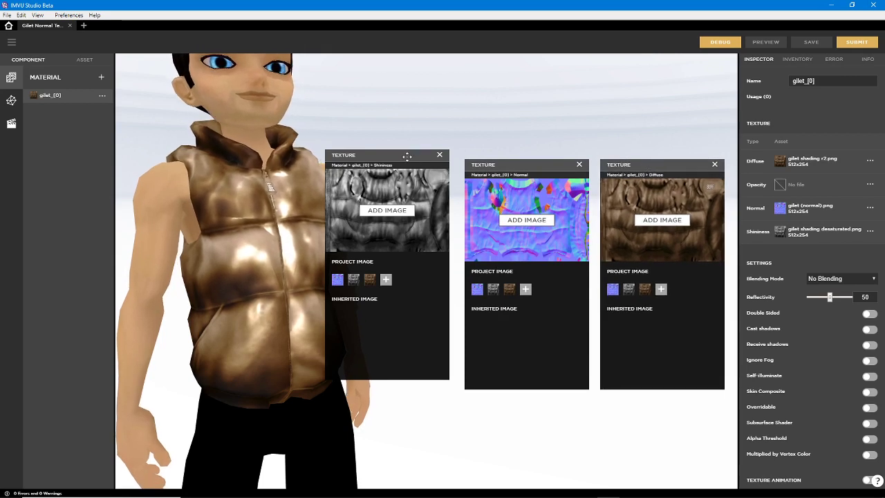
drag(406, 156, 408, 165)
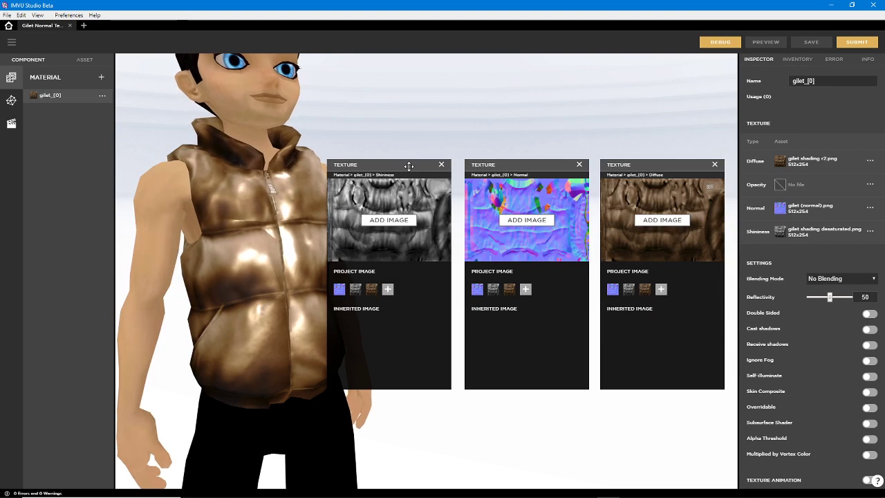
drag(253, 349, 261, 369)
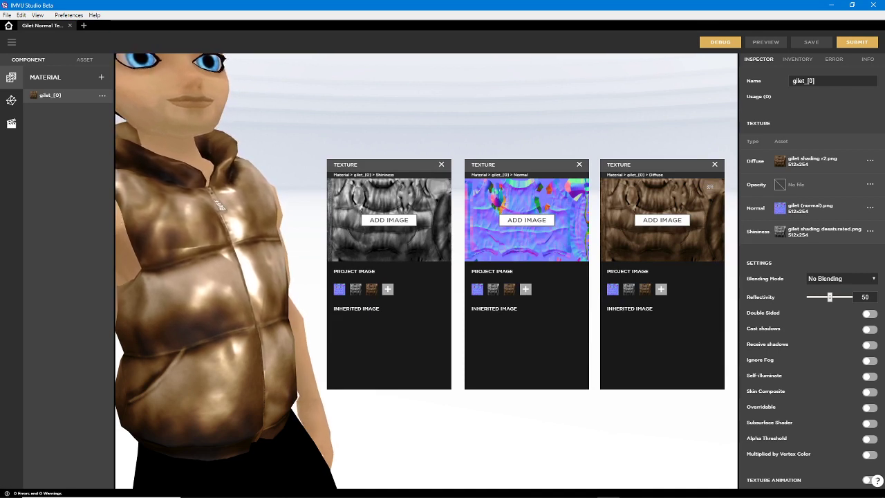
click(587, 489)
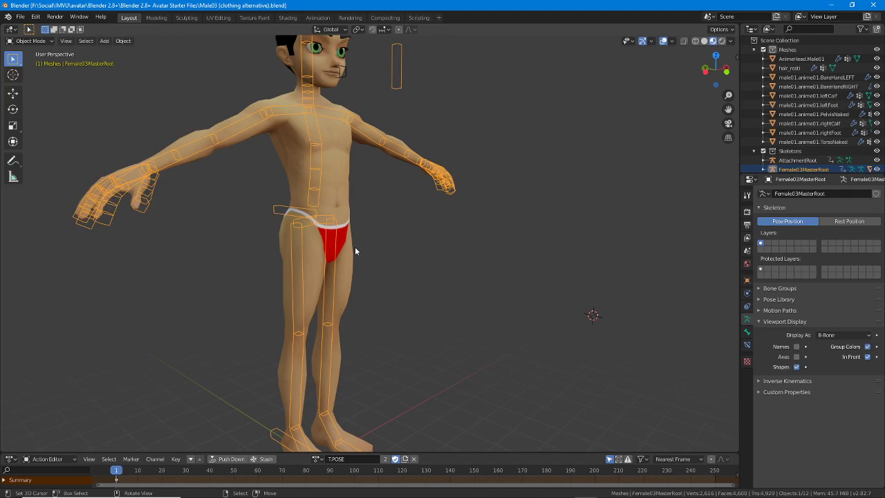
mouse_move(498, 494)
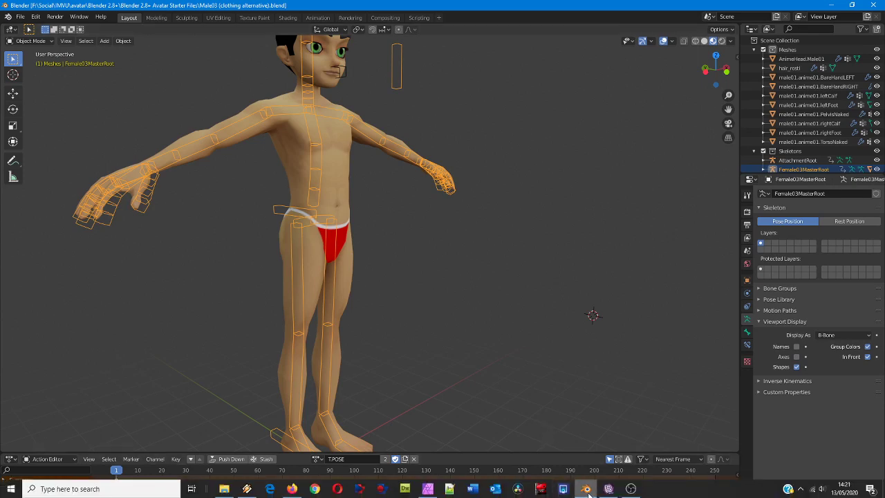
Return to IMVU Studio and reposition the Normal and Shininess texture windows, placing the Normal window highest
click(608, 492)
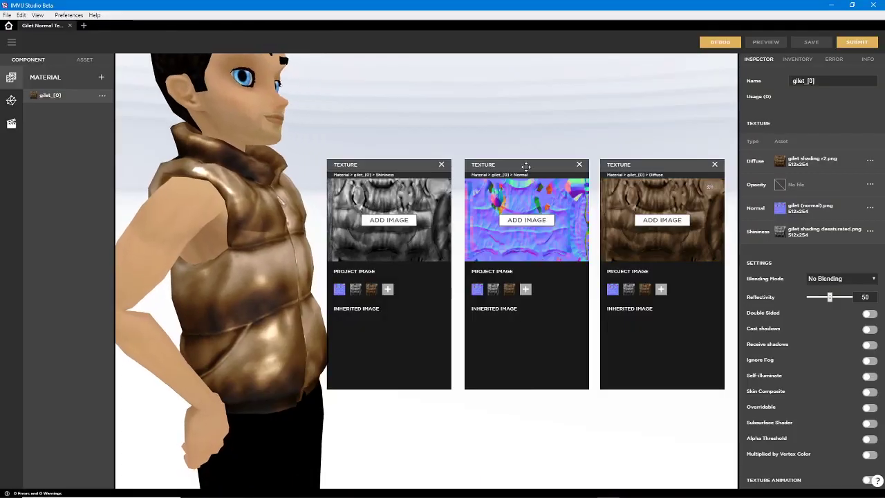
drag(523, 166, 525, 122)
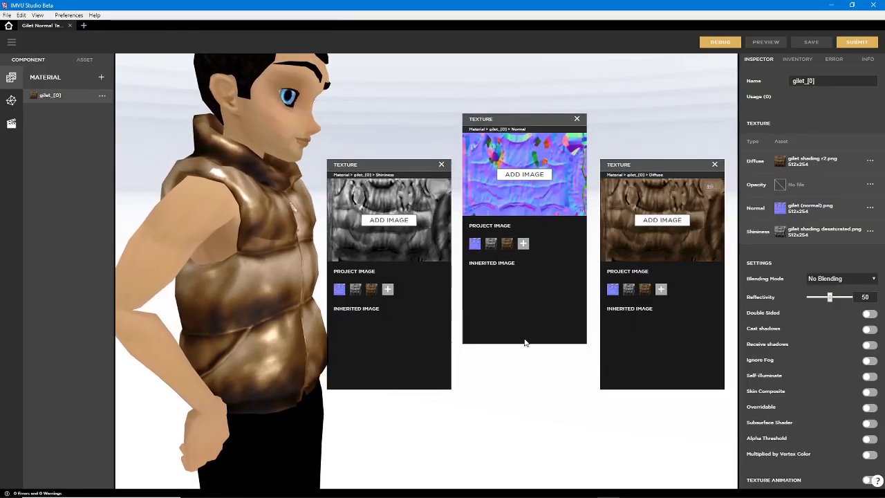
mouse_move(389, 164)
mouse_down()
mouse_move(378, 167)
mouse_move(386, 172)
mouse_move(373, 156)
mouse_up()
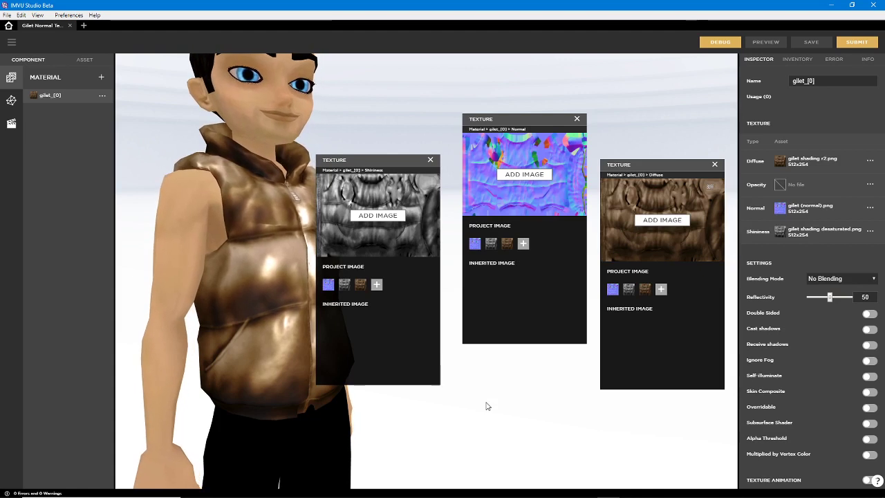
drag(504, 122, 506, 133)
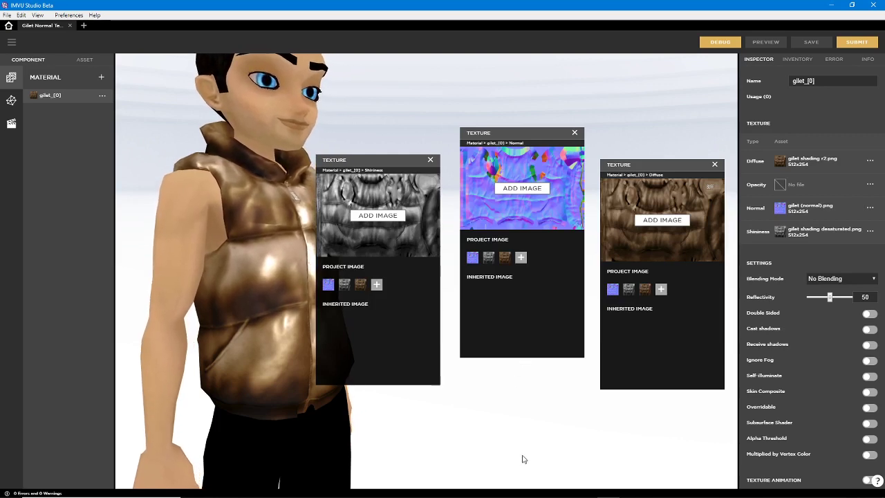
Switch to Blender and look through the Desktop folder in the file browser, closing it without opening a file
mouse_move(524, 496)
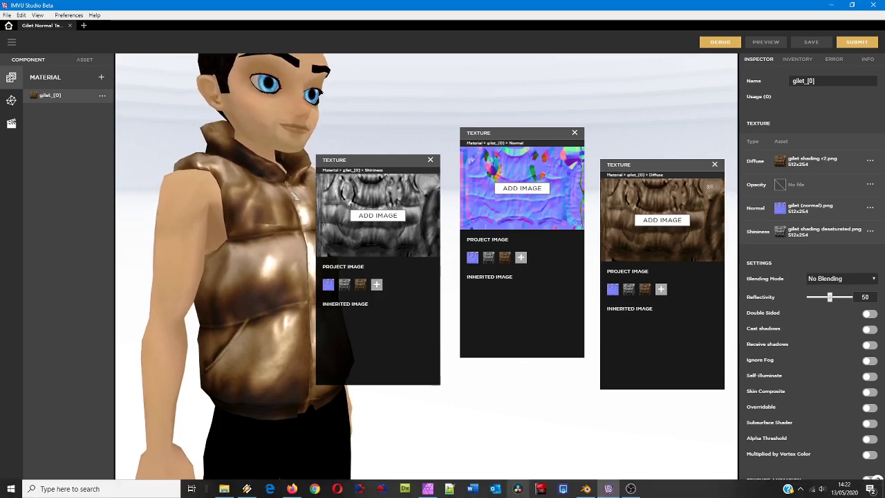
click(585, 488)
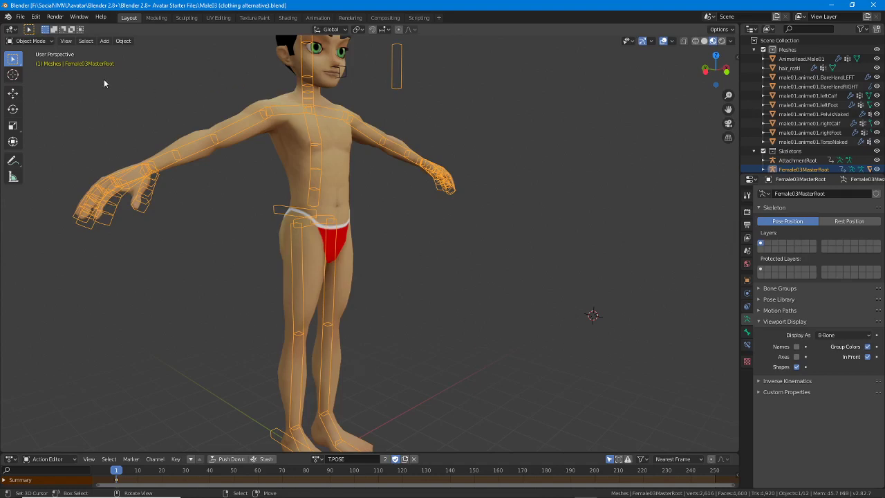
click(20, 17)
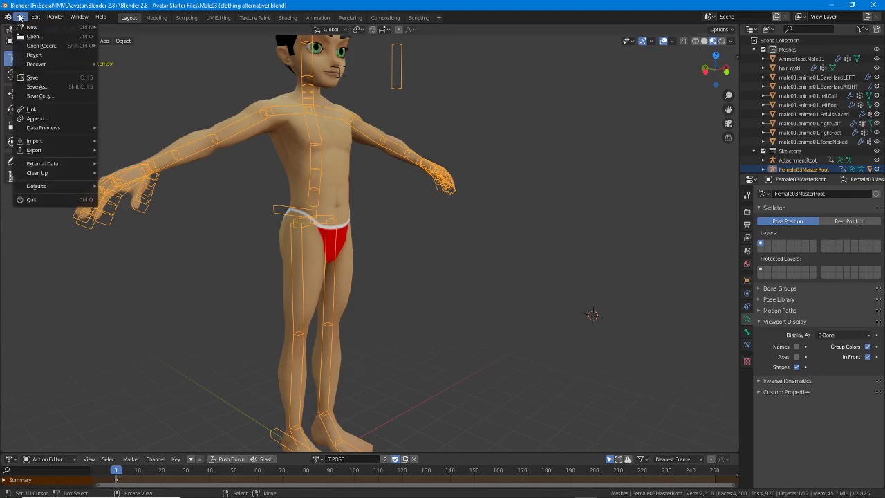
mouse_move(40, 47)
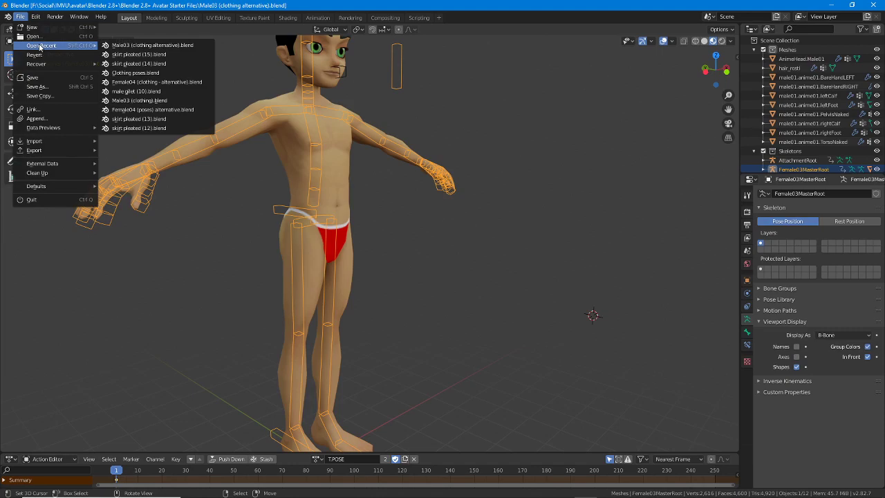
click(33, 35)
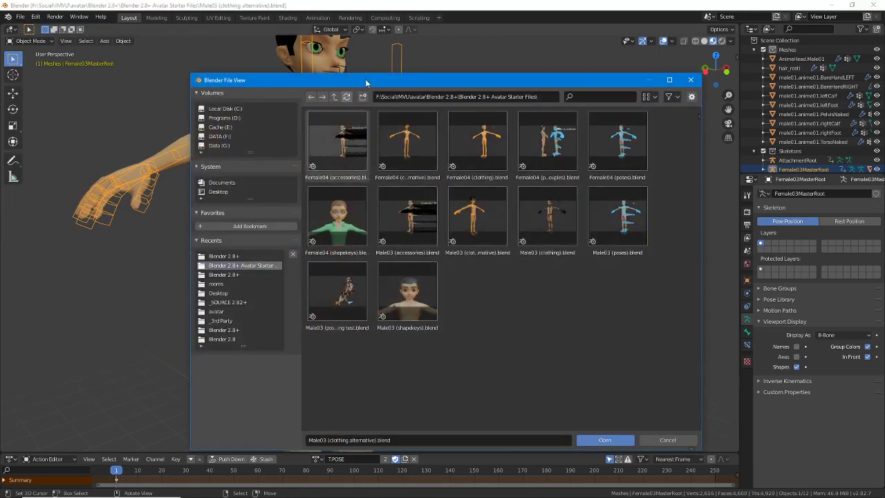
drag(366, 82, 339, 58)
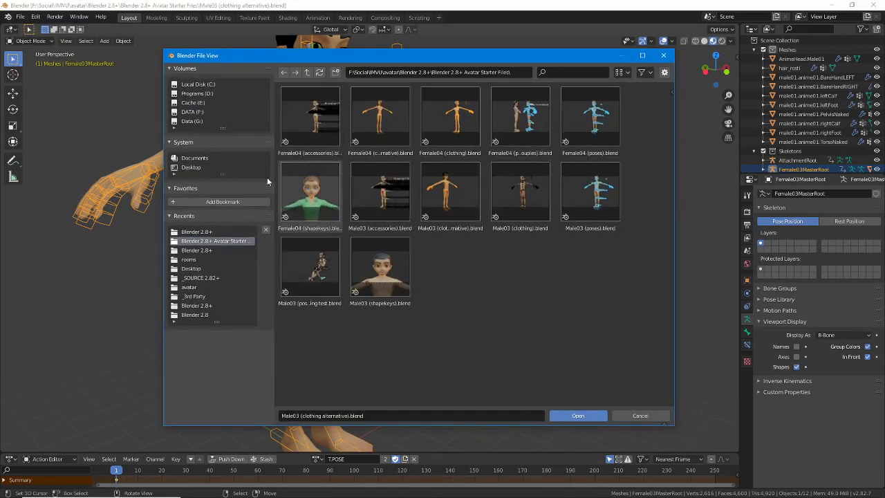
click(188, 166)
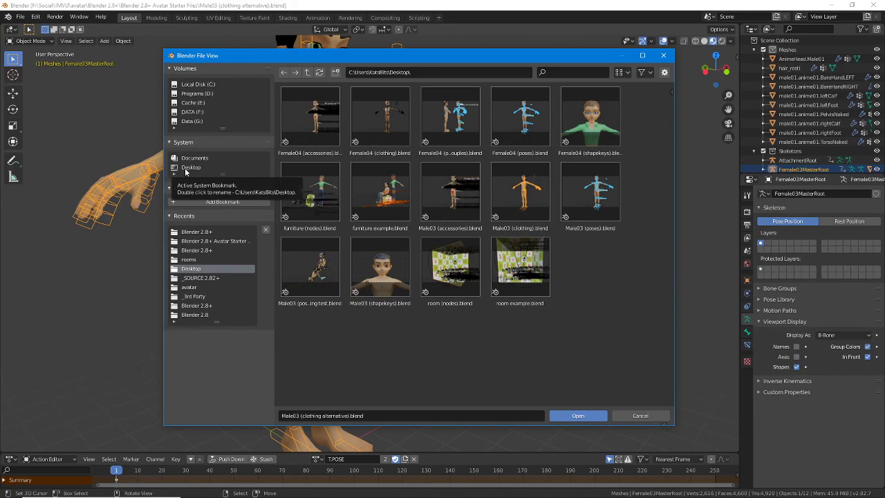
click(663, 56)
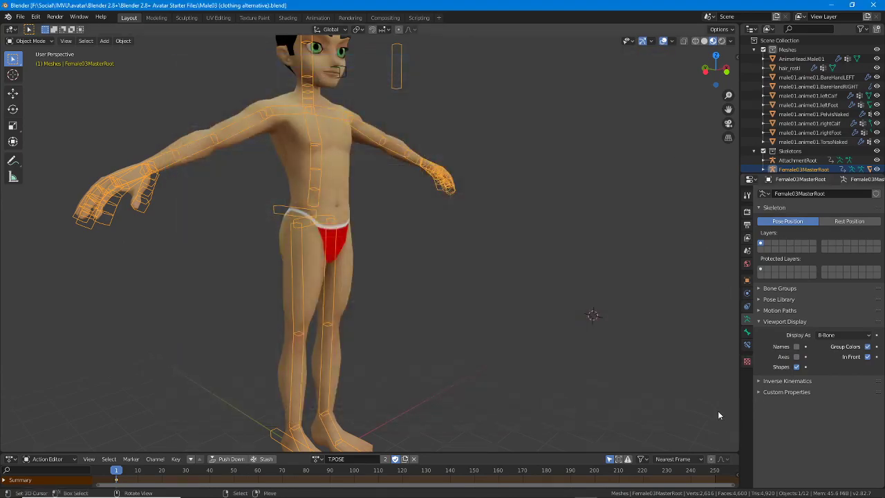
Search the computer for zoomit and launch ZoomIt.exe
click(95, 488)
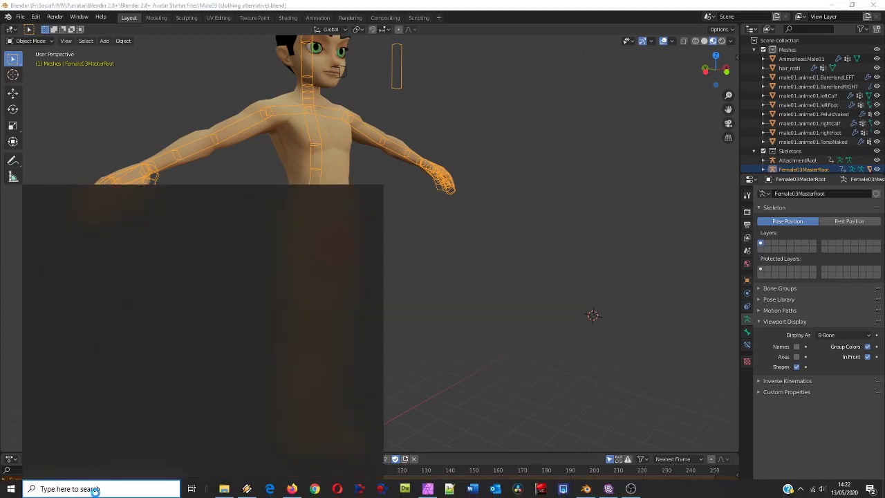
text(zoomit)
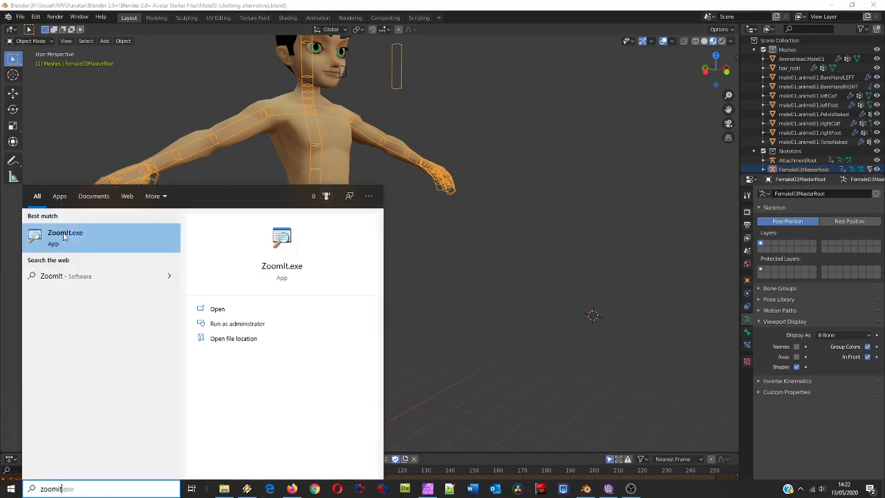
click(64, 236)
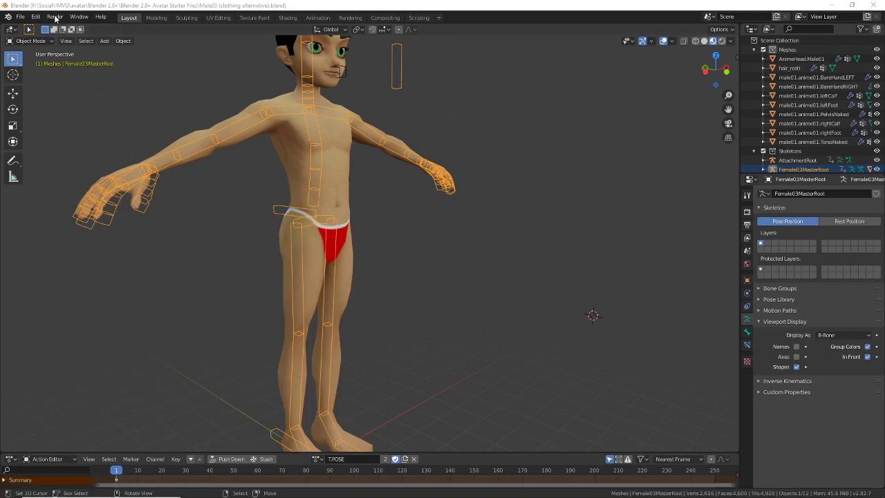
Turn off Load UI in the loading options for Female04 (accessories).blend on the Desktop, and cancel opening the file
click(21, 17)
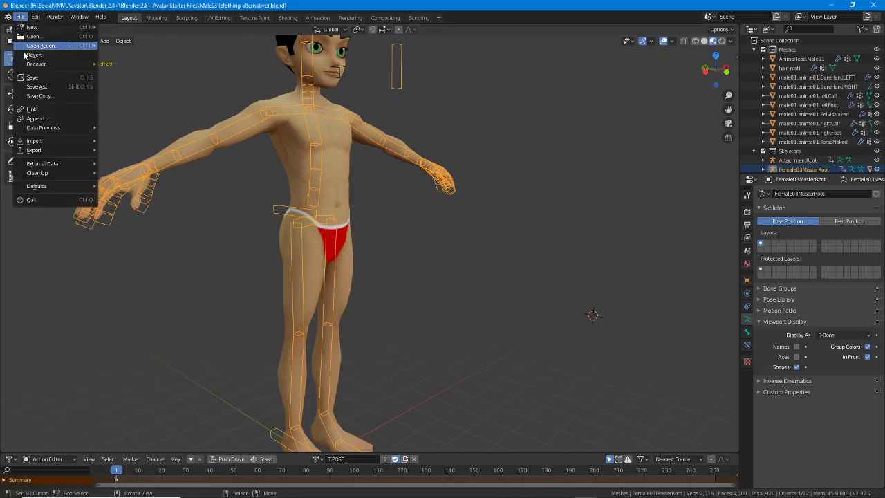
click(38, 42)
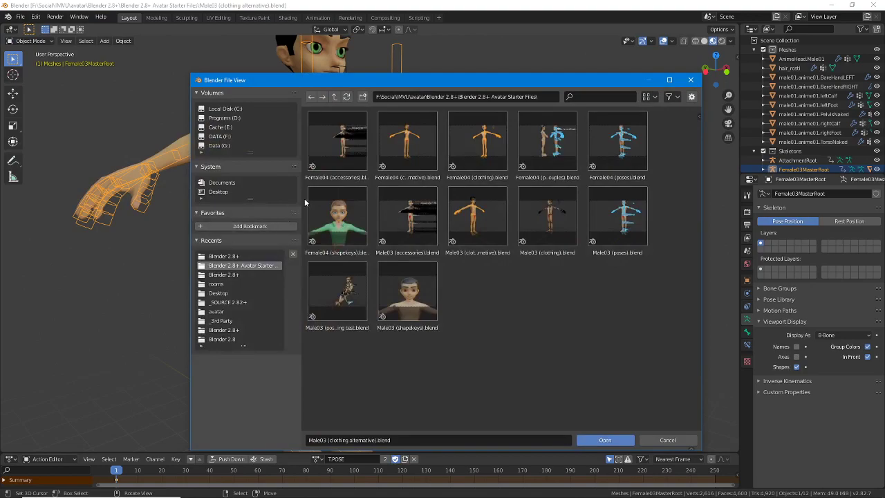
click(219, 195)
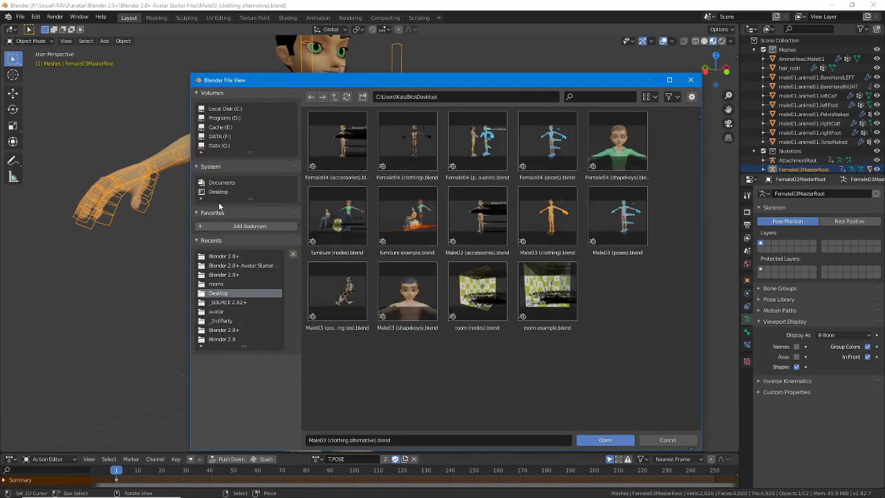
click(341, 136)
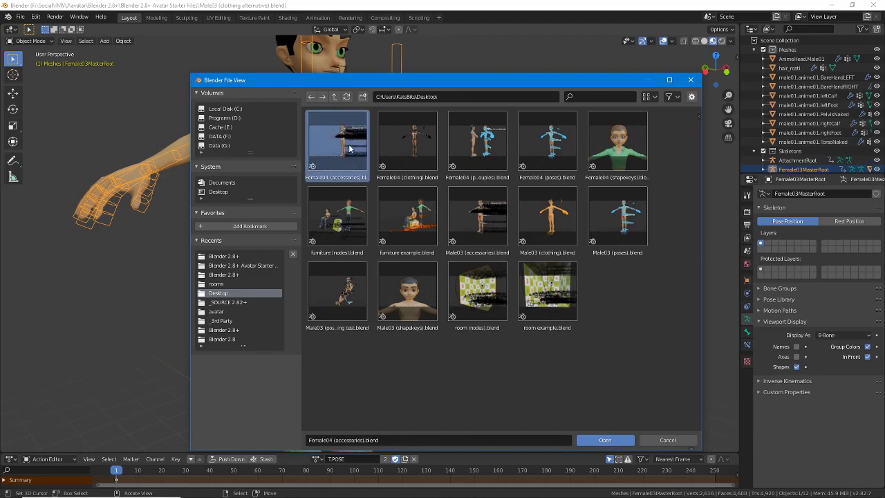
click(691, 96)
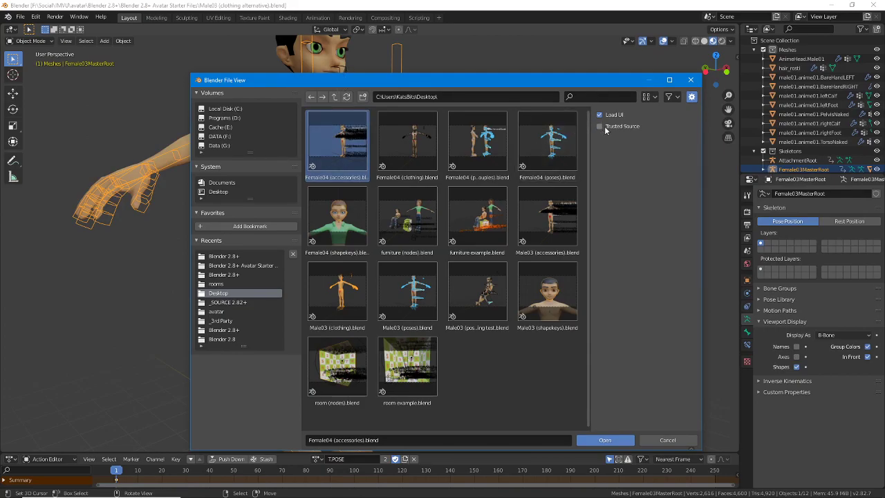
drag(593, 123, 627, 124)
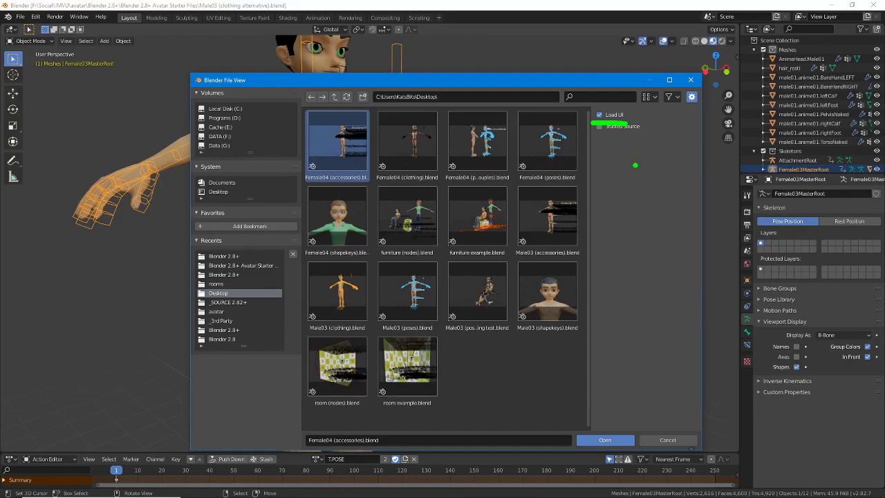
click(598, 116)
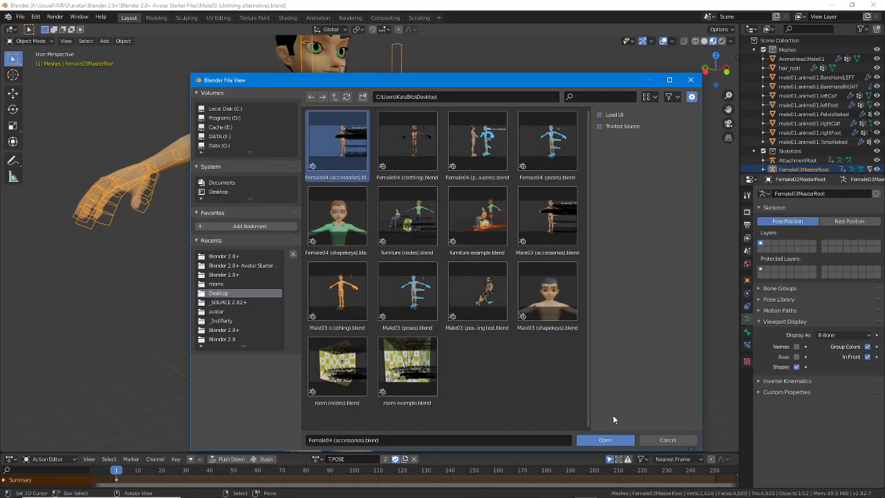
click(667, 439)
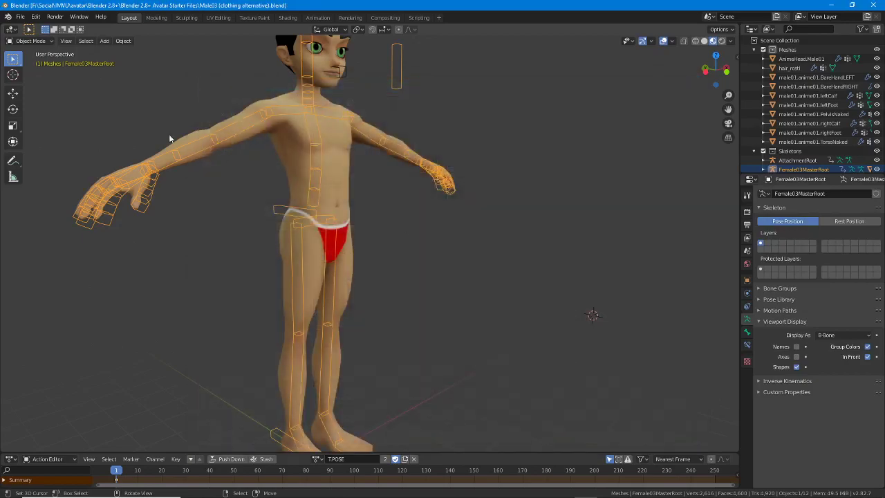
Create a new Blender file from the General template
click(21, 17)
mouse_move(31, 29)
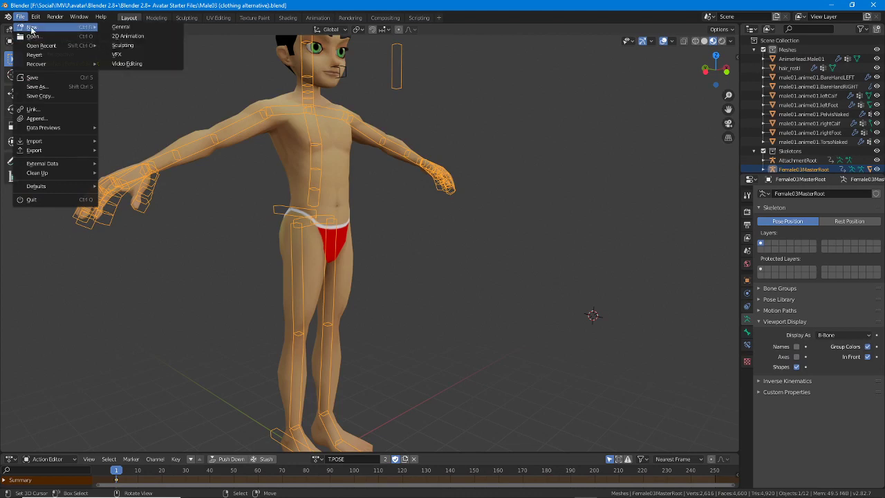
click(121, 26)
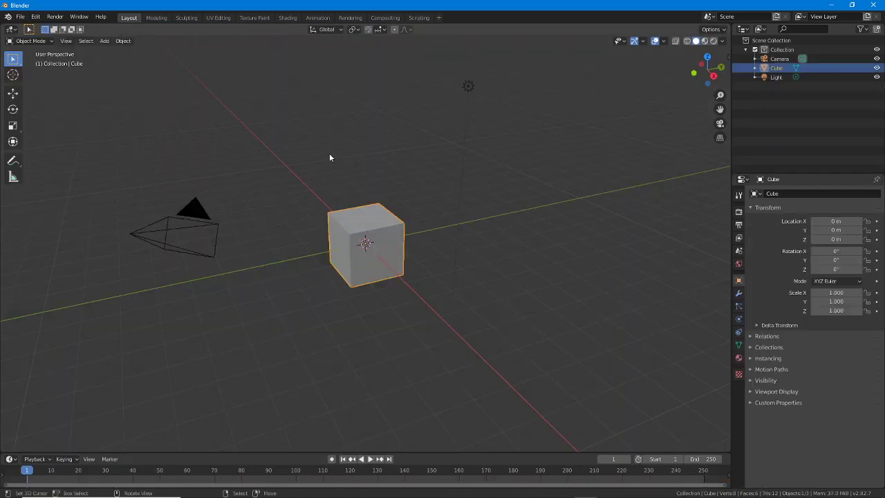
Open Female04 (accessories).blend from the Desktop folder with Load UI turned off
click(20, 17)
click(33, 36)
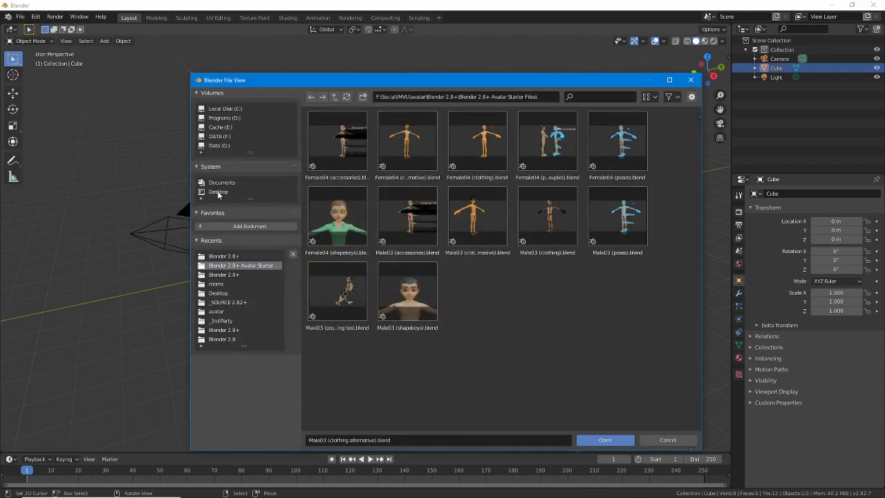
click(218, 192)
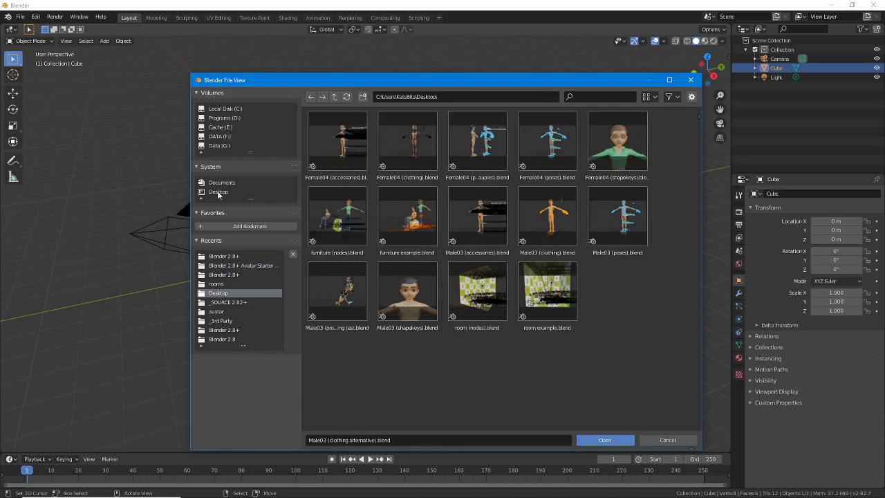
click(340, 141)
click(691, 96)
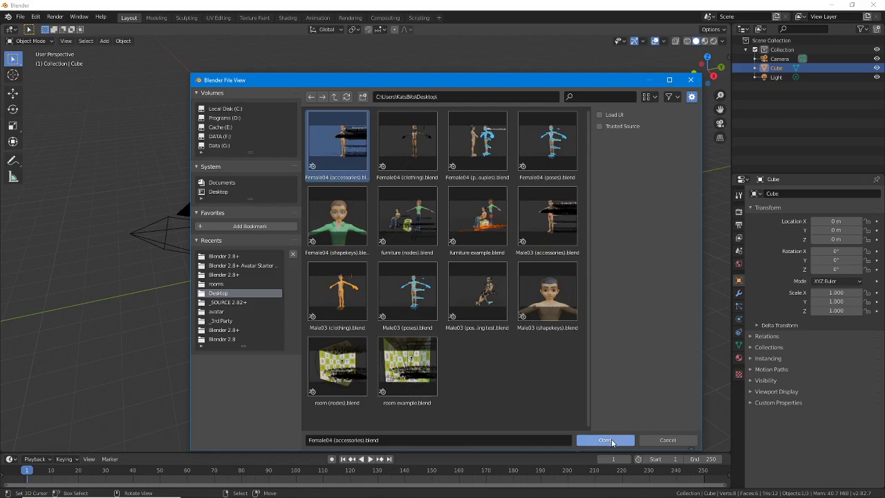
click(612, 440)
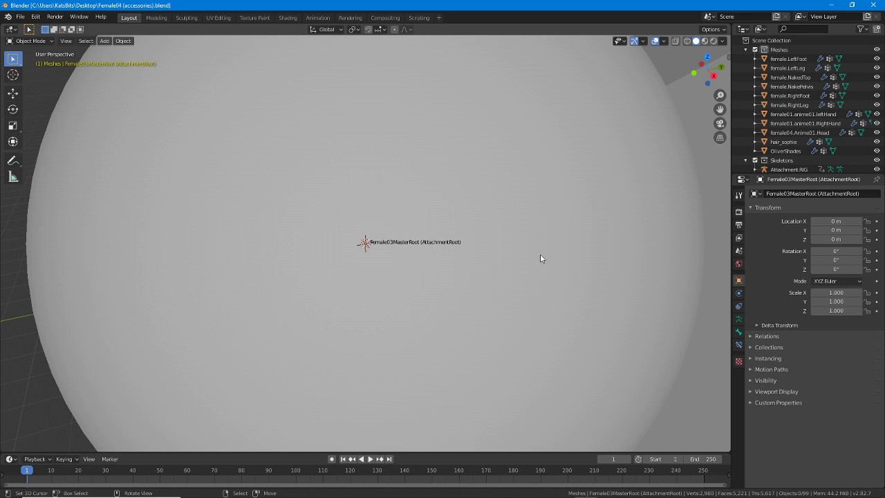
Set the viewport overlay's grid scale to 100
scroll(539, 253, down, 10)
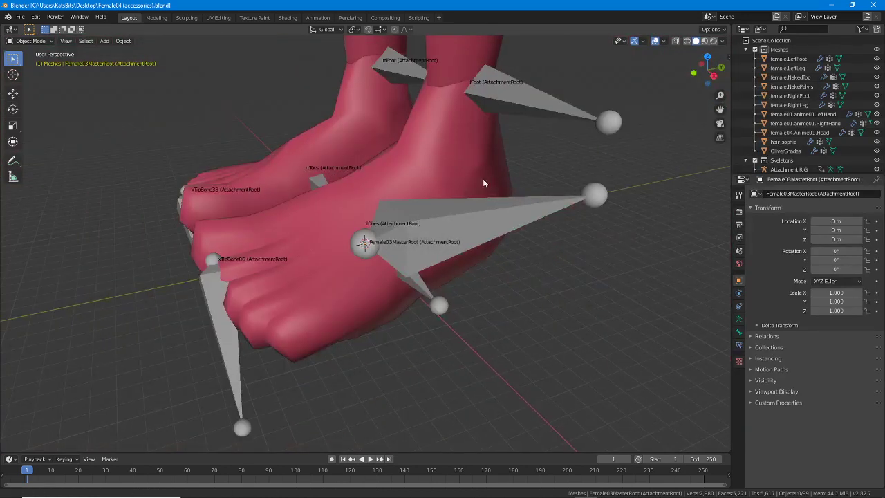
middle_drag(484, 182, 518, 282)
click(663, 41)
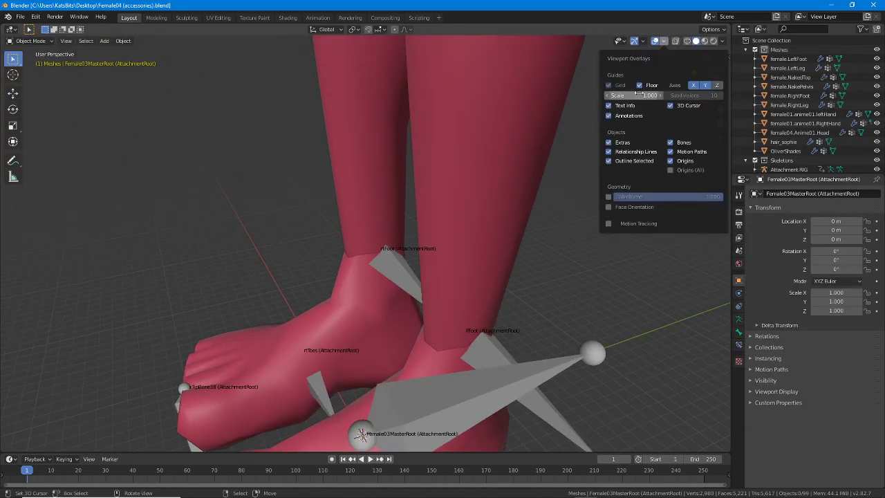
click(647, 95)
text(1)
key(Return)
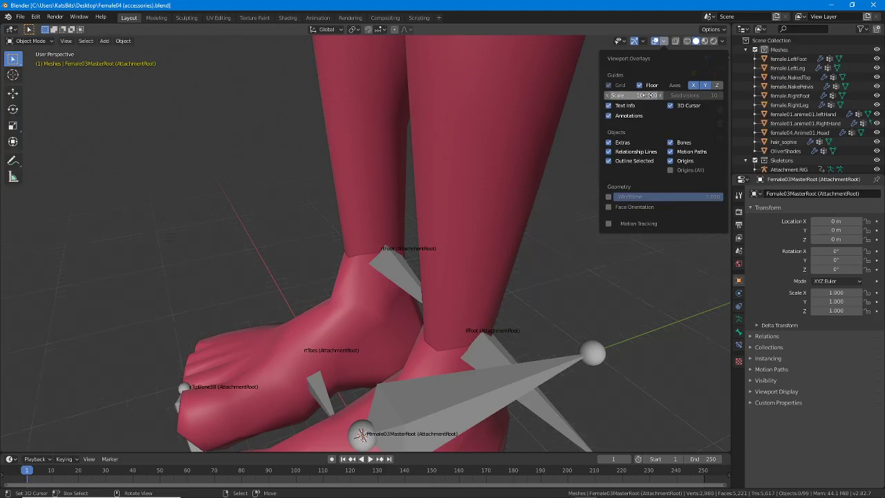
click(663, 41)
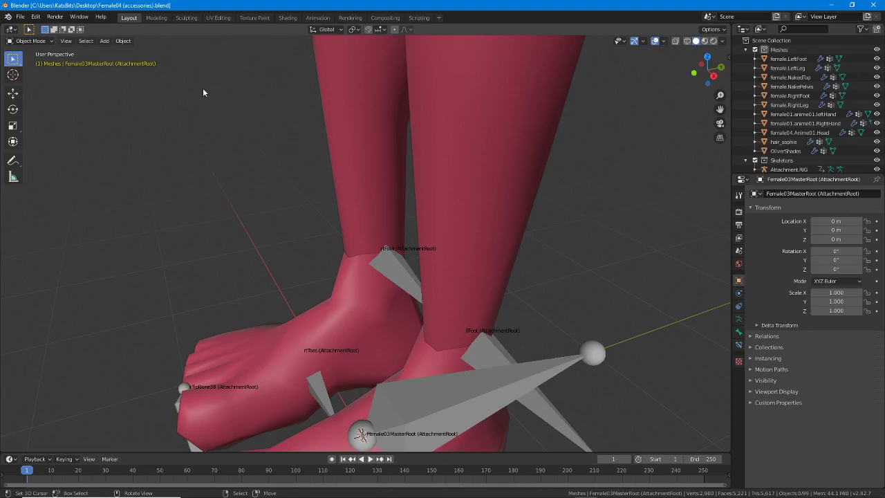
Set the viewport's clip end to 2500 m and clip start to 1 m, closing the sidebar when done
click(69, 42)
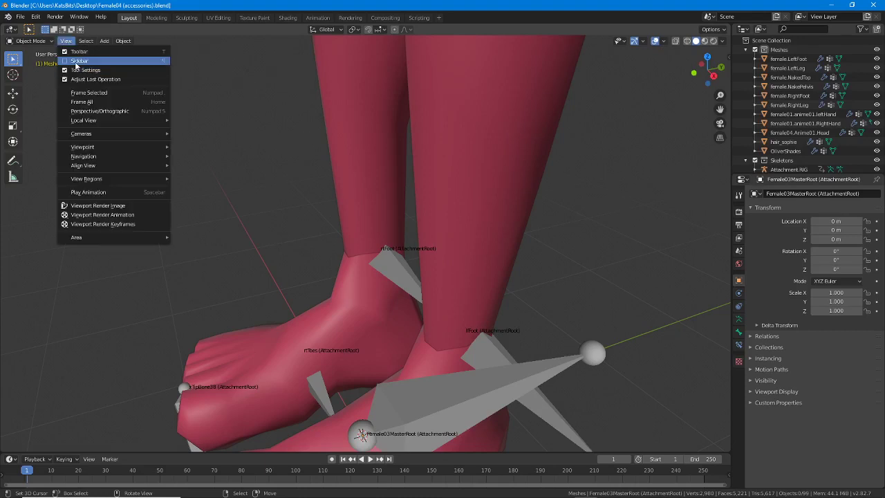
click(76, 63)
click(724, 91)
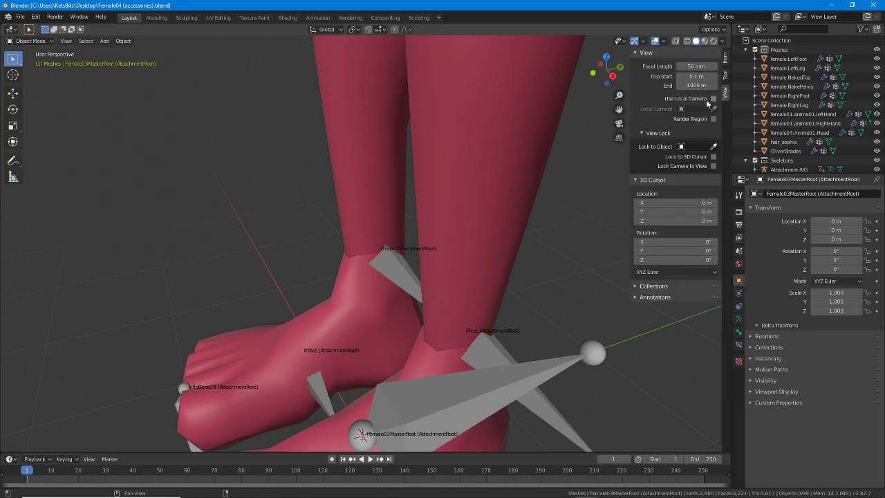
click(689, 85)
key(ctrl+a)
text(2500)
key(Return)
click(691, 76)
key(ctrl+a)
text(1)
key(Return)
key(n)
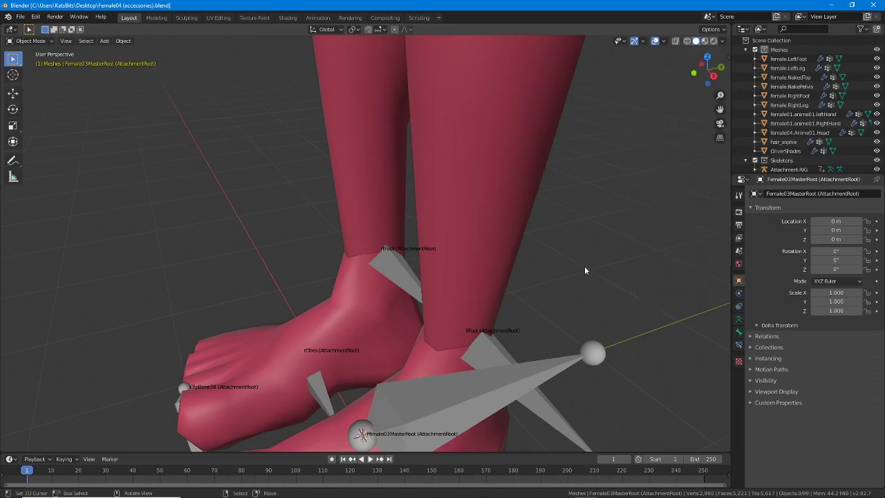
Bring the whole avatar into view and show it in Material Preview shading
scroll(444, 311, down, 3)
shift+middle_drag(416, 261, 449, 394)
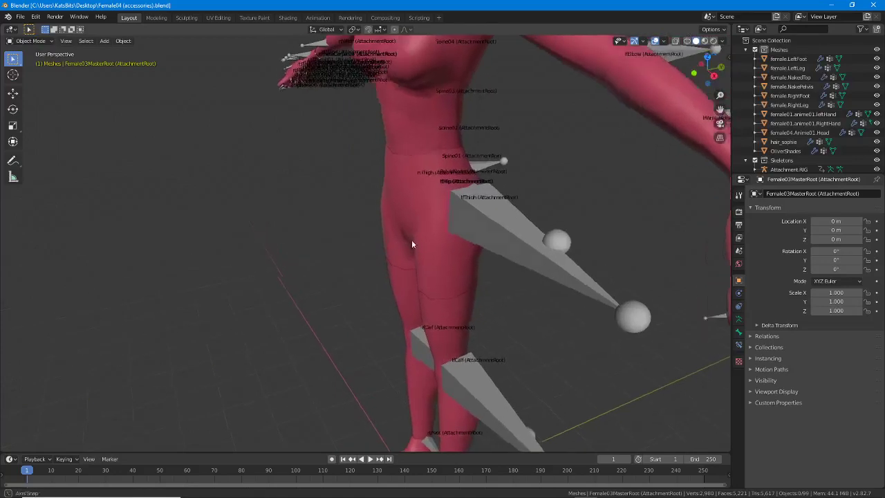
middle_drag(411, 242, 427, 290)
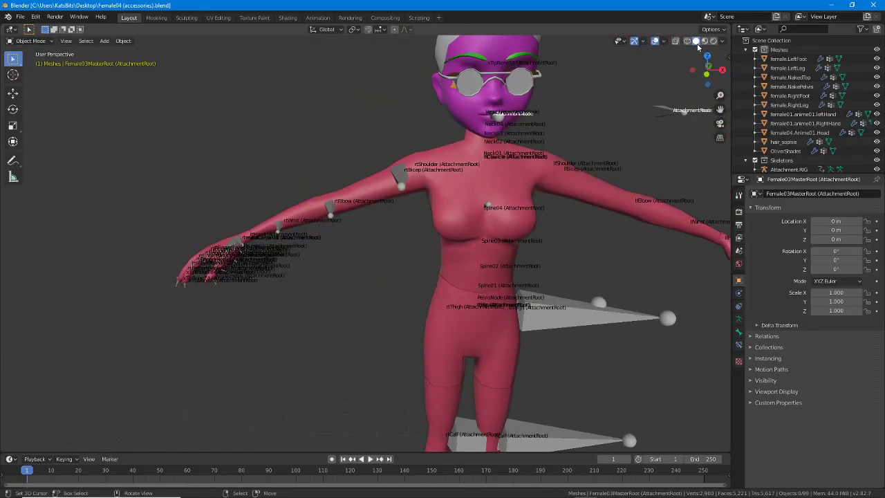
click(704, 41)
mouse_move(560, 301)
middle_down()
mouse_move(501, 305)
mouse_move(541, 294)
mouse_move(498, 287)
mouse_move(316, 284)
mouse_move(522, 288)
mouse_move(429, 288)
mouse_move(415, 273)
middle_up()
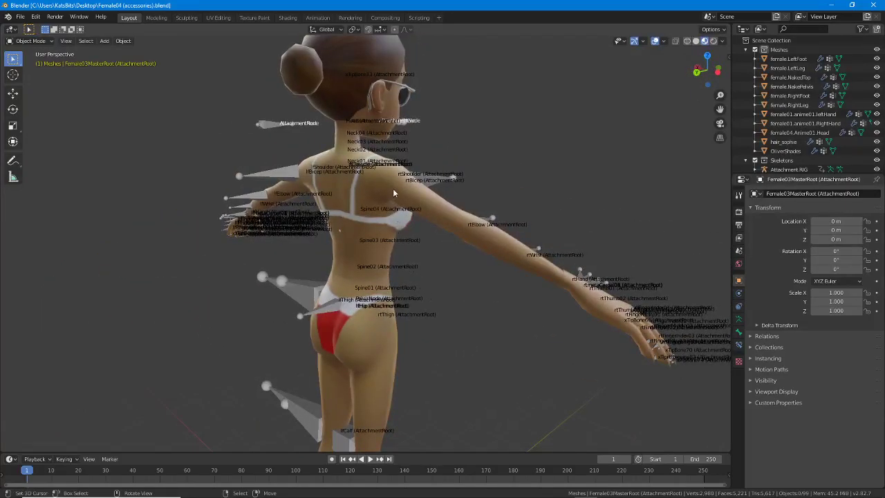
Select individual attachment nodes on the avatar's arms, including the right elbow and left elbow, to inspect them
click(492, 221)
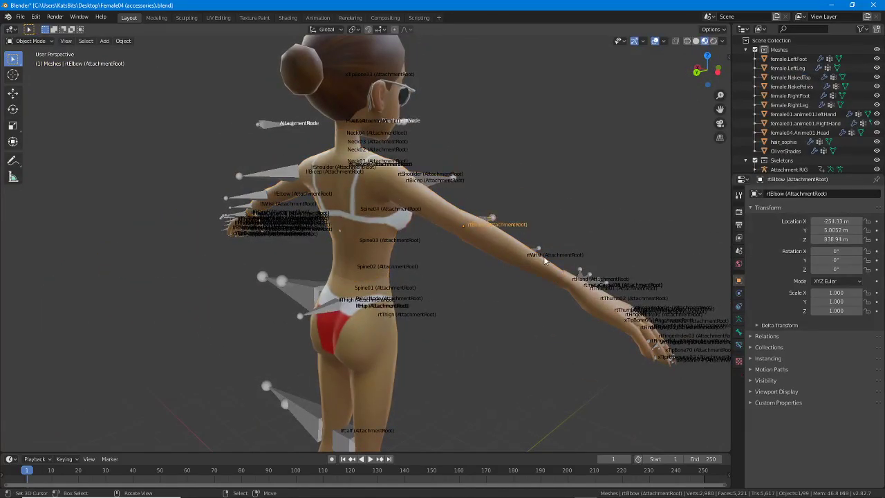
click(537, 250)
middle_drag(538, 250, 421, 294)
click(469, 264)
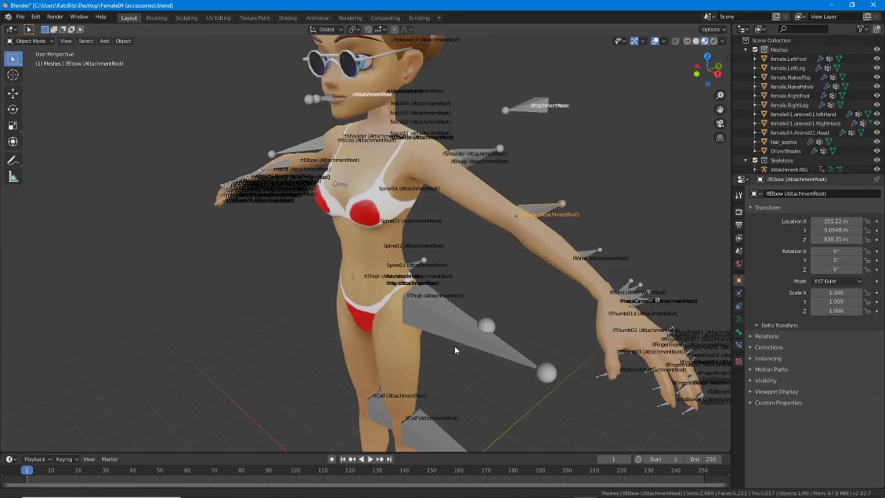
Circle the master root area at the avatar's feet with a temporary screen annotation, and clear it
middle_drag(454, 350, 377, 275)
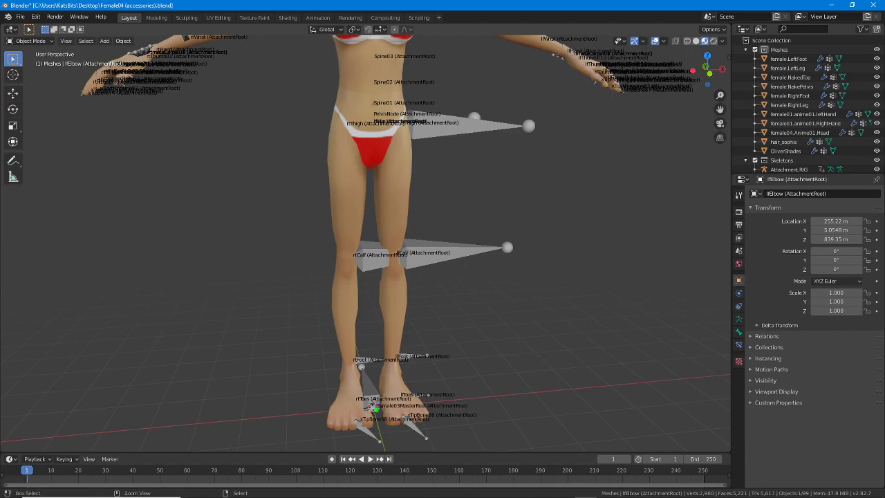
mouse_move(349, 406)
mouse_down()
mouse_move(336, 384)
mouse_move(339, 396)
mouse_up()
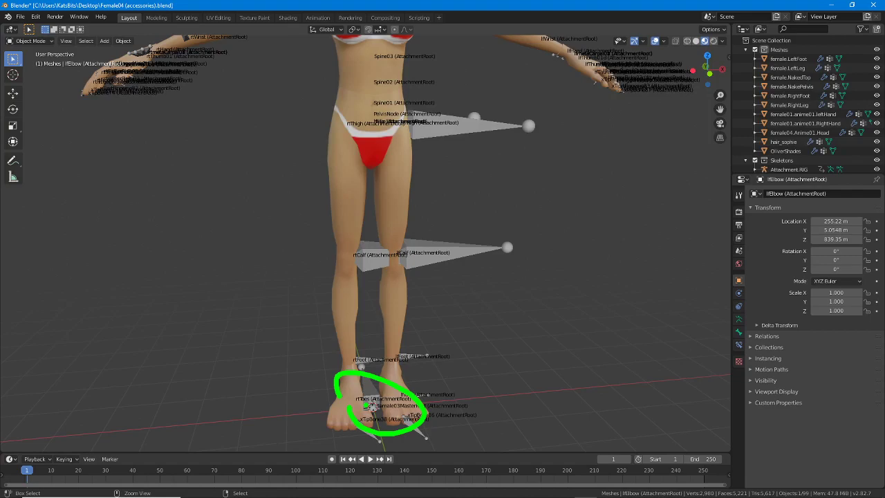
key(Escape)
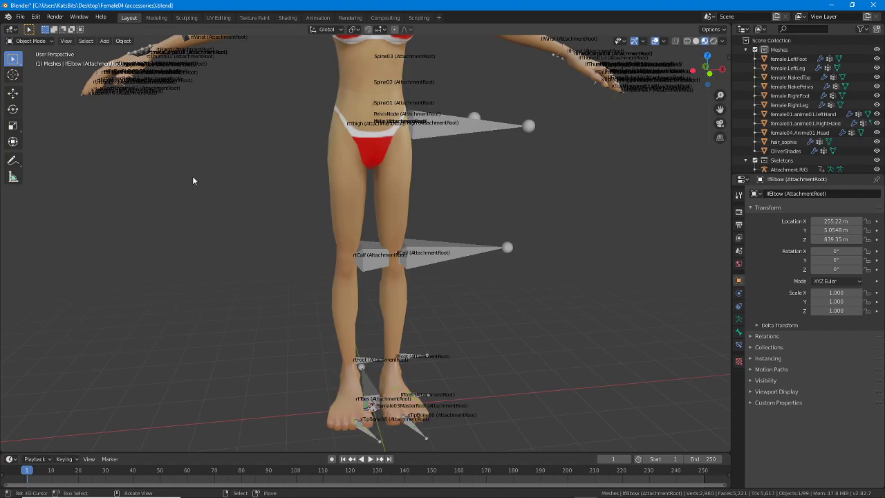
Show the sidebar's View settings and highlight its 3D Cursor section and the Sidebar option with temporary screen marks
click(66, 41)
click(73, 61)
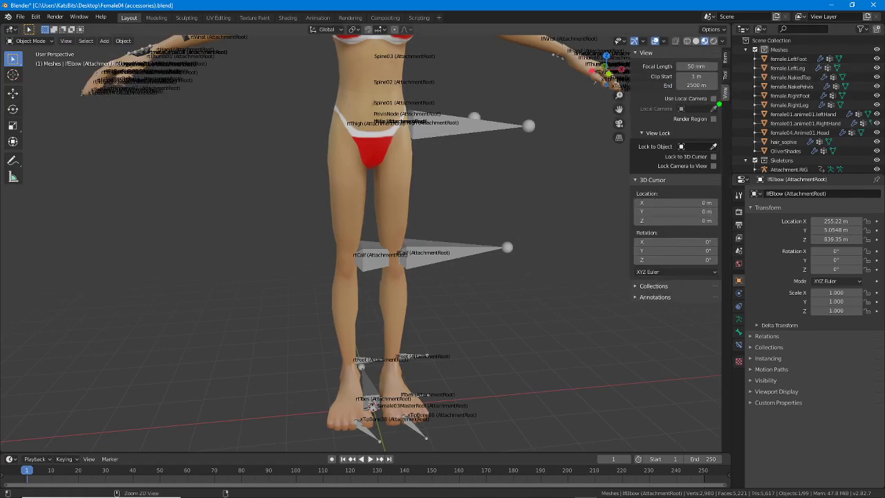
drag(627, 189, 673, 190)
drag(698, 232, 713, 228)
drag(702, 272, 723, 272)
click(66, 41)
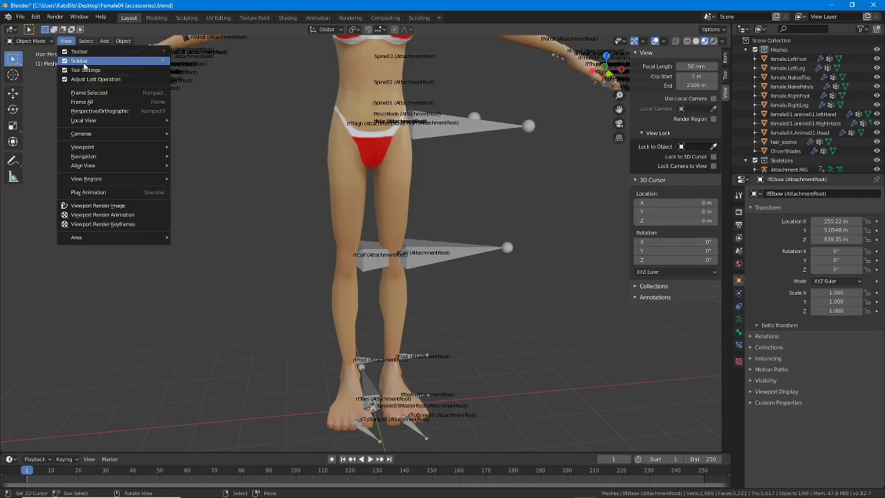
drag(63, 67, 94, 69)
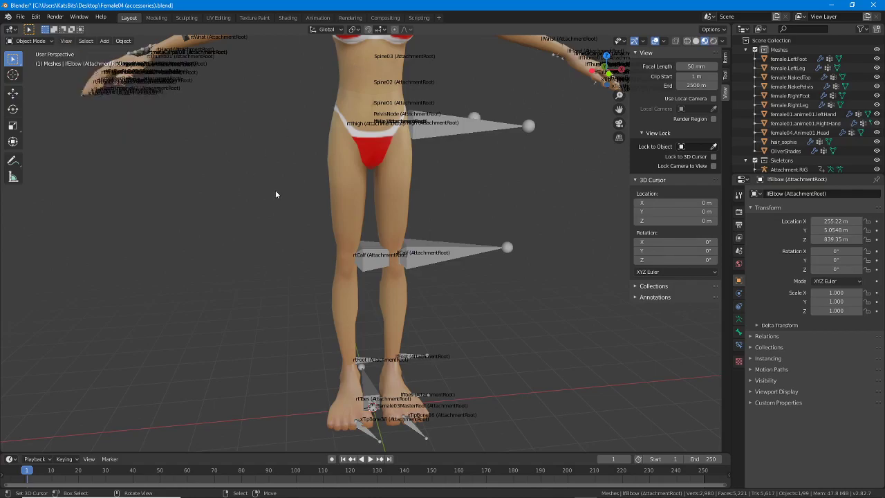
Add a cube mesh at the avatar's feet
click(103, 41)
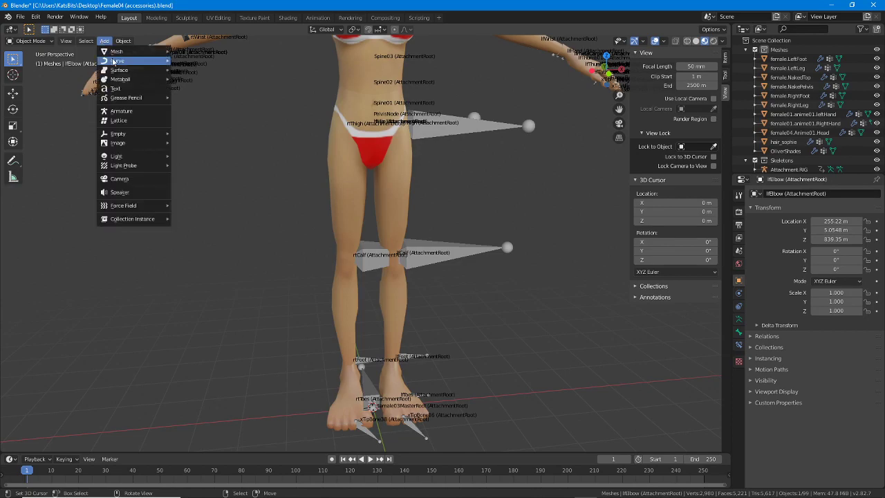
mouse_move(114, 53)
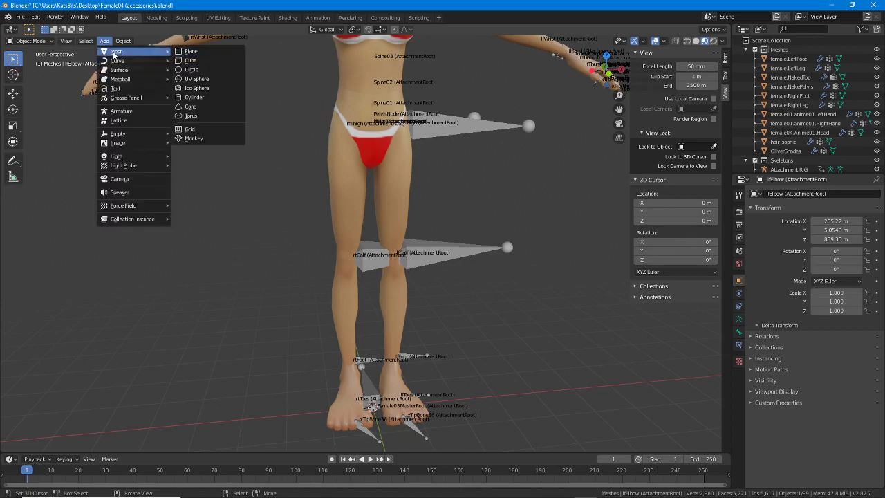
click(197, 63)
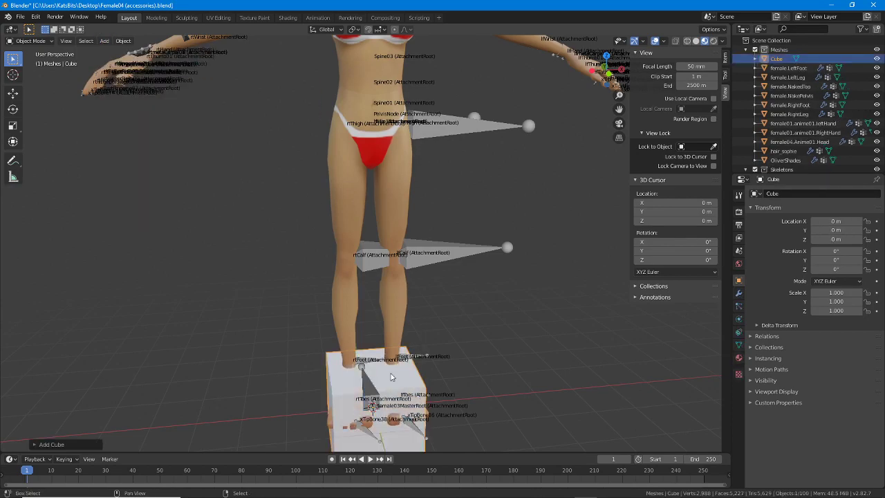
Move the cube up to about Z 779.5 m and along X to about 451.9 m, placing it around the avatar's left hand
middle_drag(376, 366, 396, 274)
scroll(387, 263, down, 2)
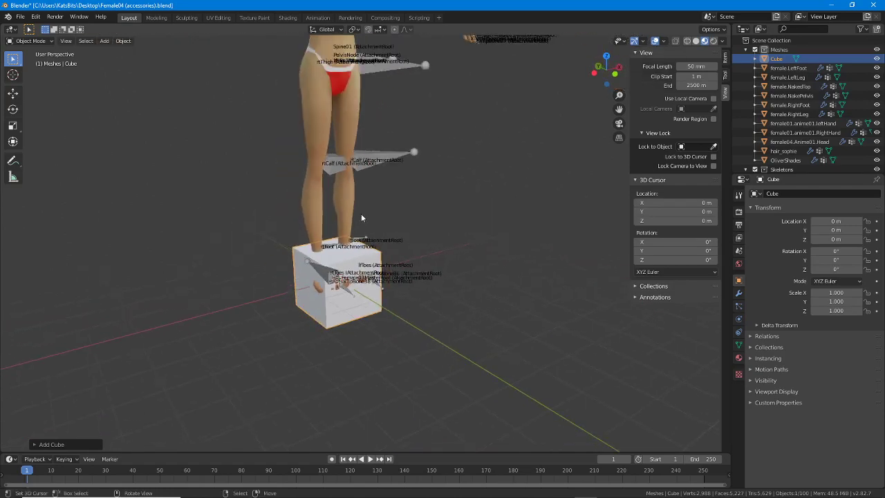
shift+middle_drag(361, 214, 381, 333)
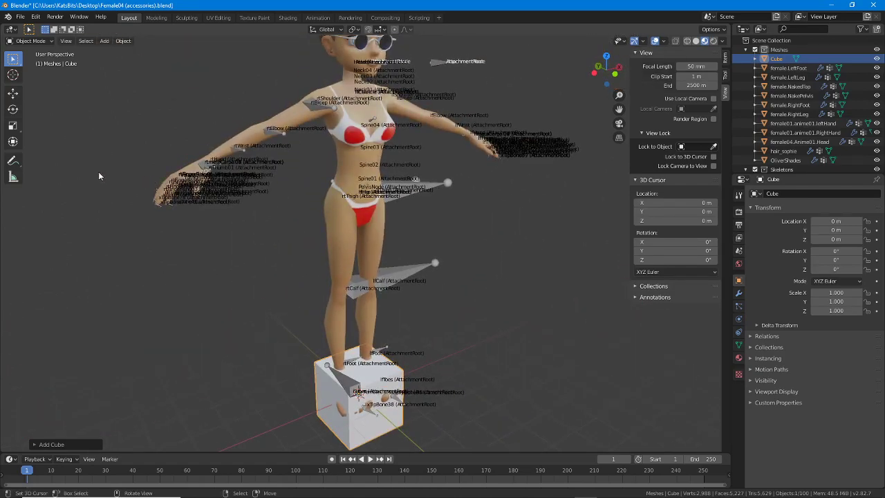
drag(25, 91, 28, 151)
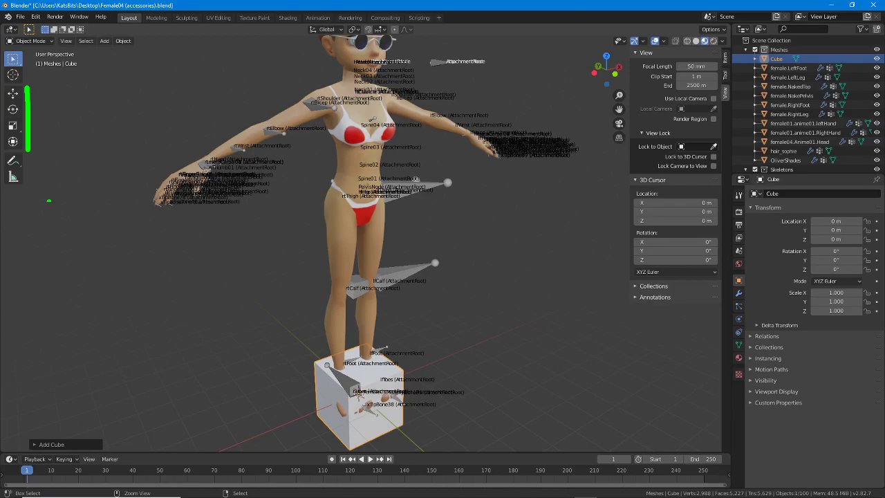
click(14, 93)
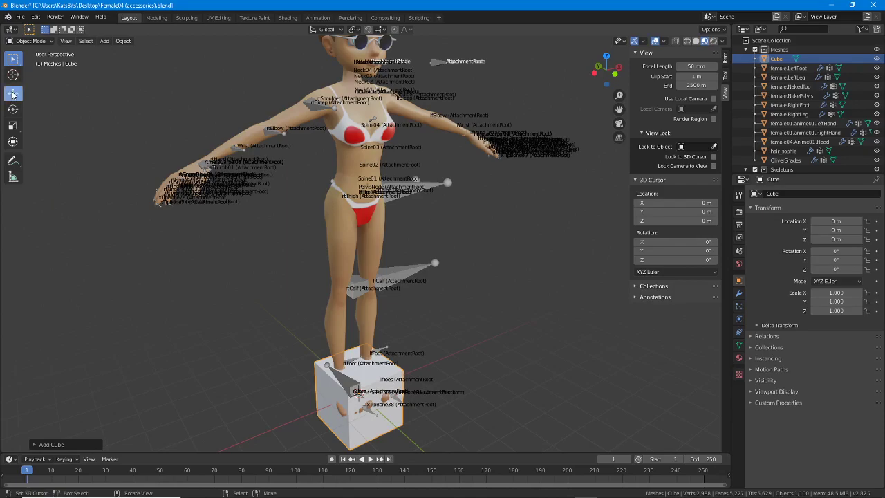
drag(360, 360, 342, 112)
middle_drag(415, 138, 290, 211)
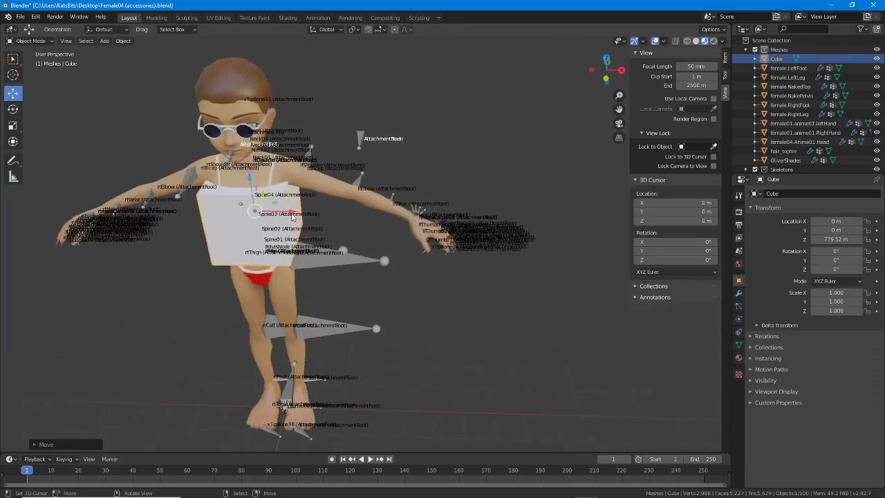
drag(315, 213, 496, 222)
middle_drag(489, 223, 359, 256)
scroll(405, 250, up, 3)
scroll(381, 253, up, 3)
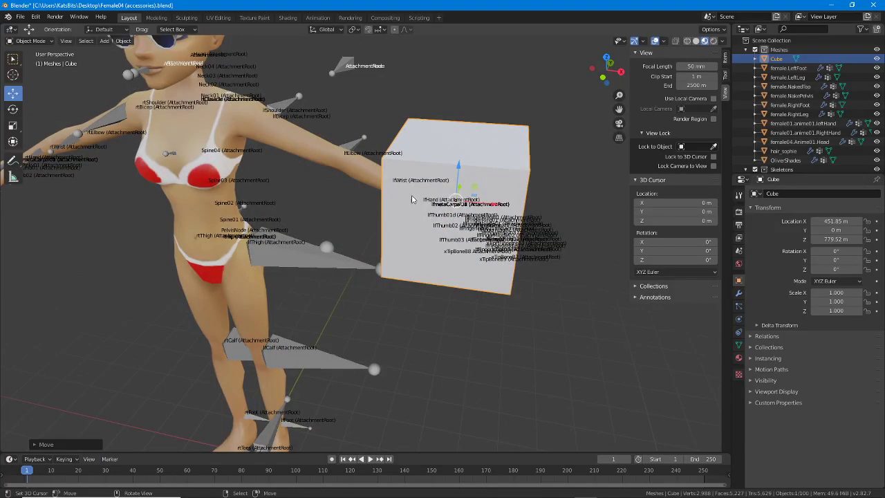
Turn off Text Info in the viewport overlays to hide the attachment node labels
click(665, 41)
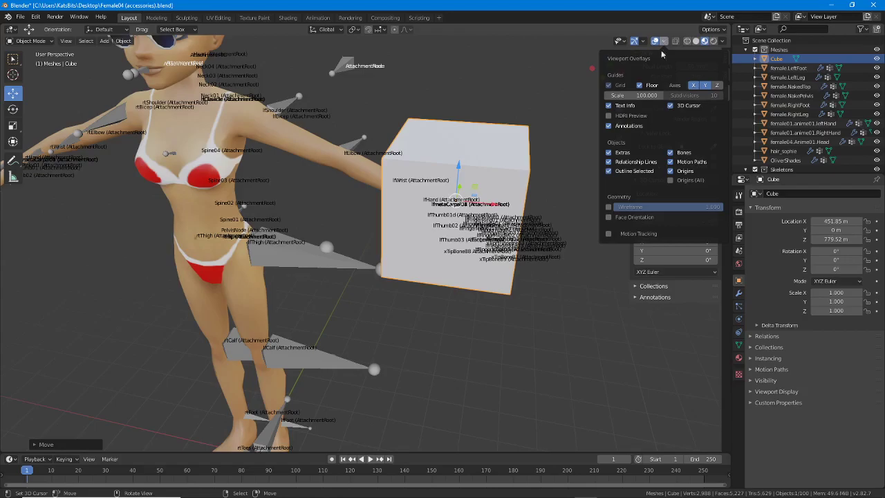
click(608, 105)
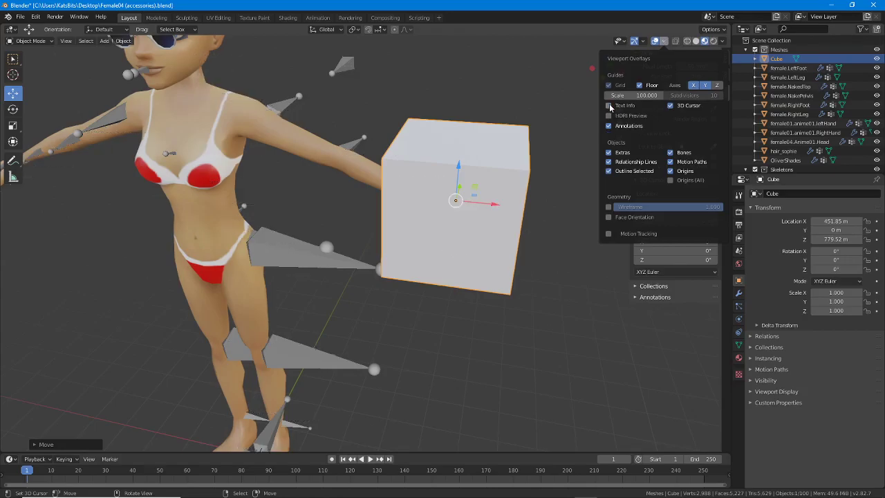
click(608, 105)
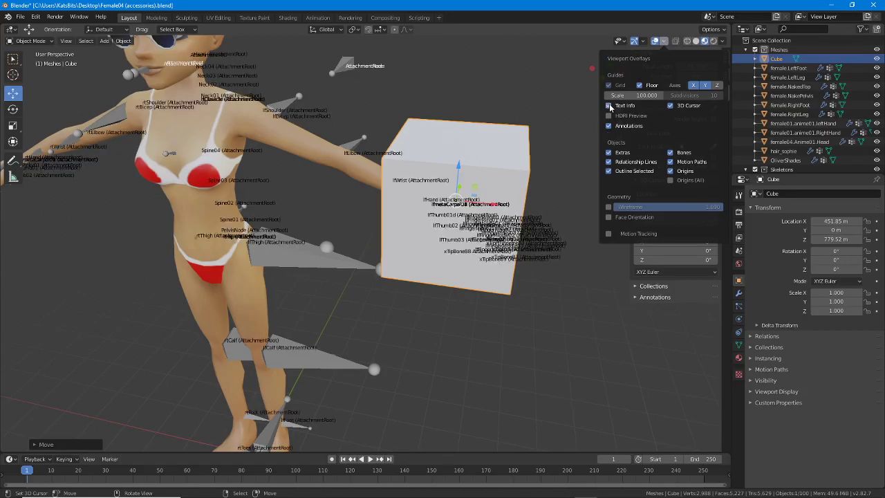
click(609, 106)
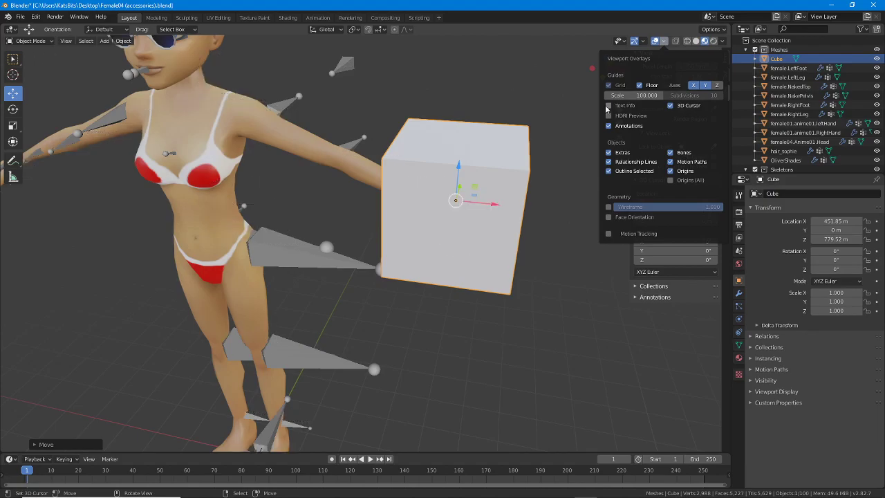
Scale the cube down uniformly to about 0.223 with the Scale tool
middle_drag(126, 193, 28, 142)
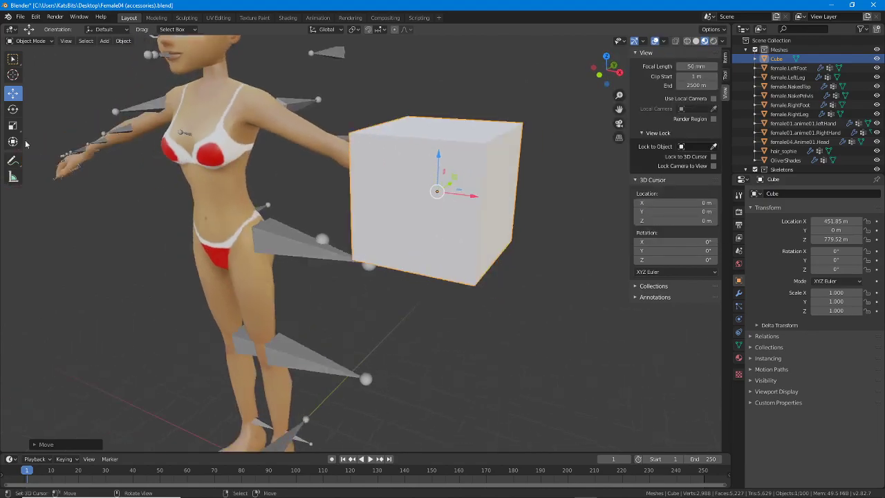
click(20, 130)
middle_drag(467, 175, 446, 186)
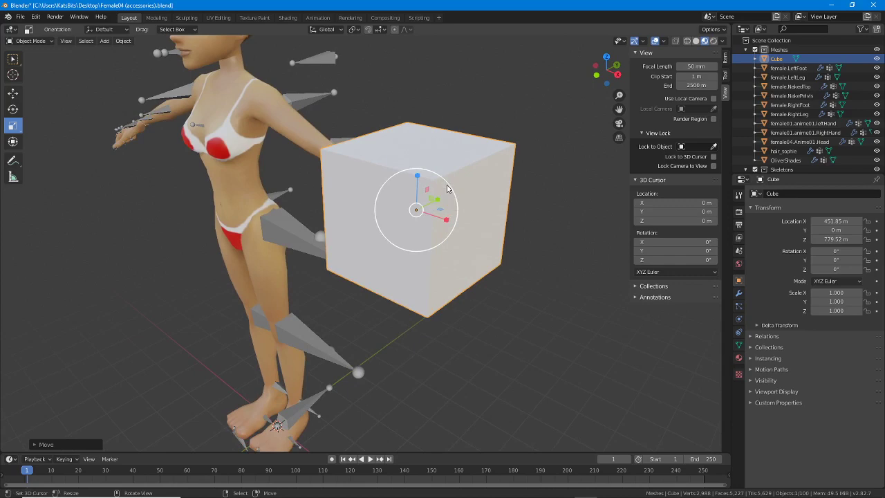
mouse_move(434, 174)
mouse_down()
mouse_move(403, 174)
mouse_move(378, 208)
mouse_move(432, 247)
mouse_move(454, 185)
mouse_move(400, 171)
mouse_up()
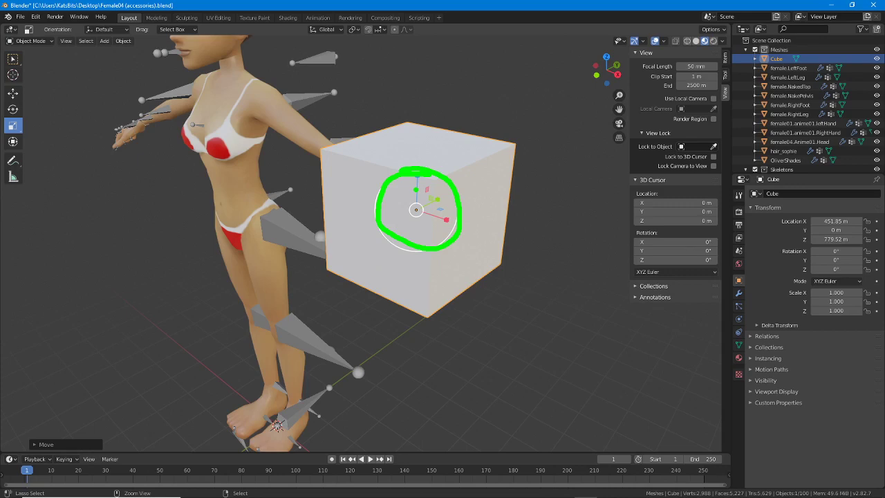
key(Escape)
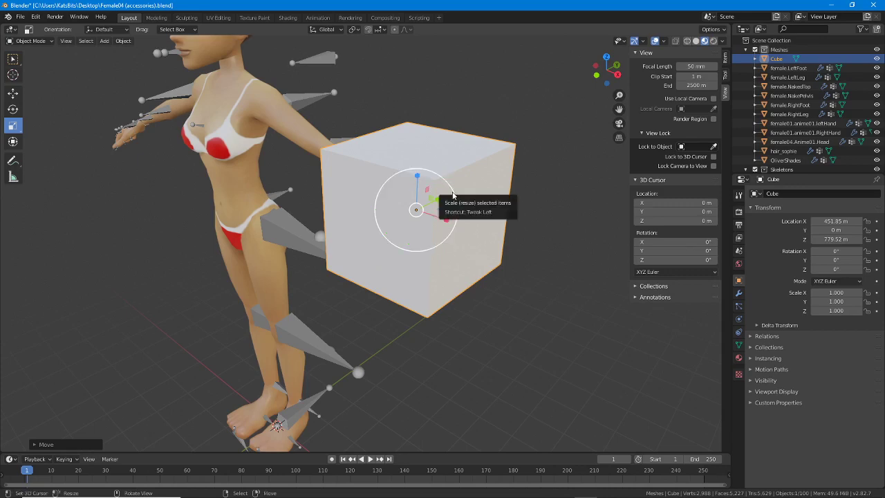
drag(452, 196, 420, 207)
Stretch the cube along Y, flatten it along Z and enlarge it uniformly to about 0.317 × 0.691 × 0.213 scale
middle_drag(420, 208, 434, 229)
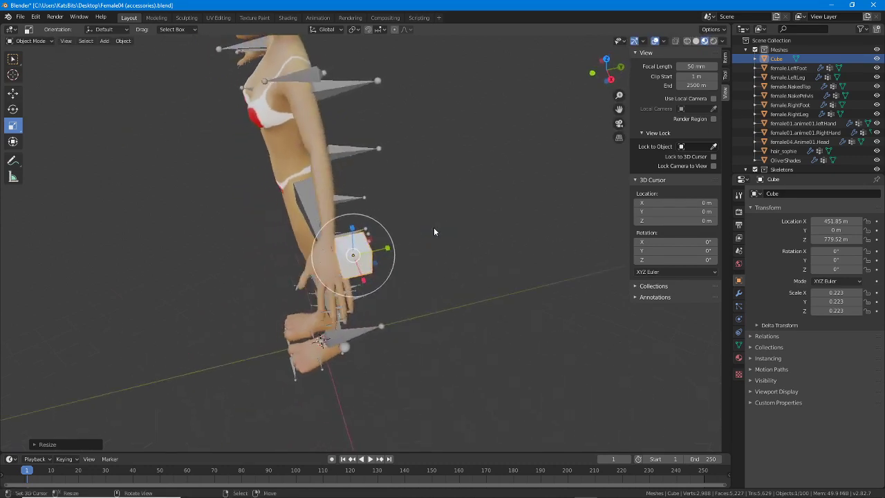
scroll(433, 231, up, 4)
drag(373, 261, 412, 257)
middle_drag(412, 257, 438, 247)
drag(536, 114, 535, 126)
middle_drag(536, 157, 510, 192)
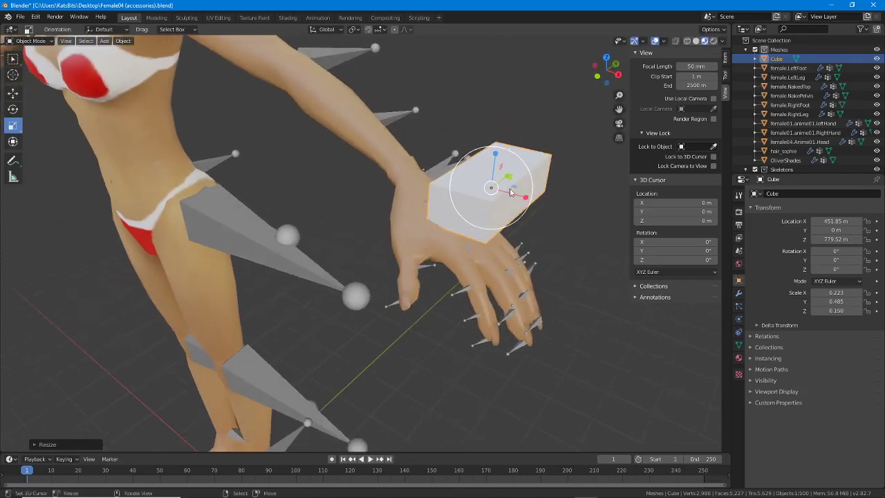
drag(490, 225, 486, 240)
Move the cube along Y to about -41 m so it sits over the avatar's left hand
middle_drag(486, 240, 324, 276)
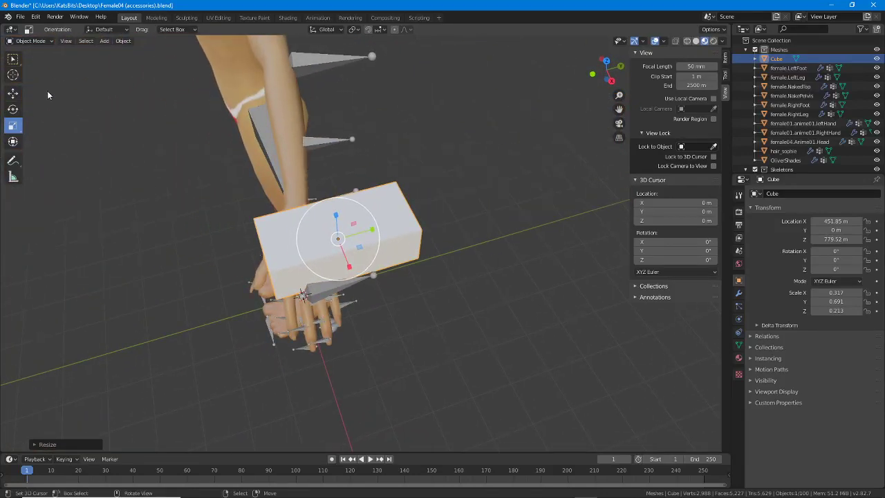
click(12, 93)
drag(373, 230, 328, 235)
middle_drag(312, 262, 350, 222)
scroll(351, 222, up, 3)
scroll(394, 218, down, 1)
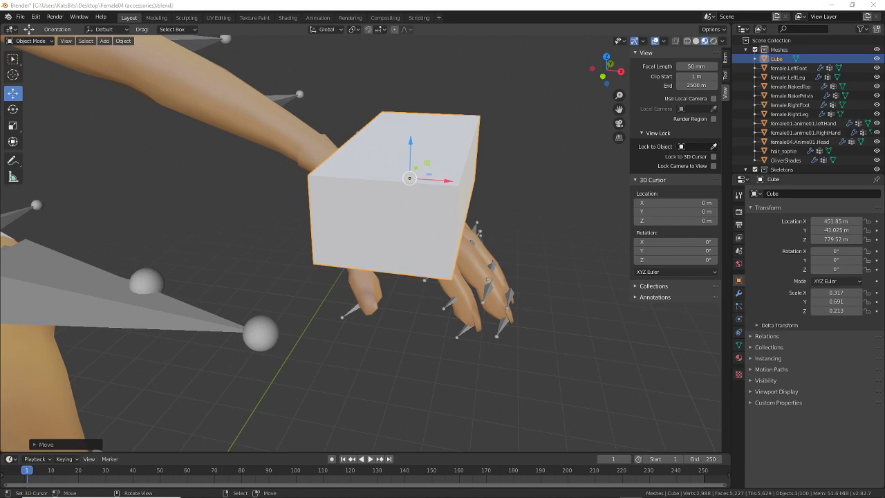
Enter Edit Mode on the cube and scale its top face down slightly so the sides taper
middle_drag(379, 224, 366, 247)
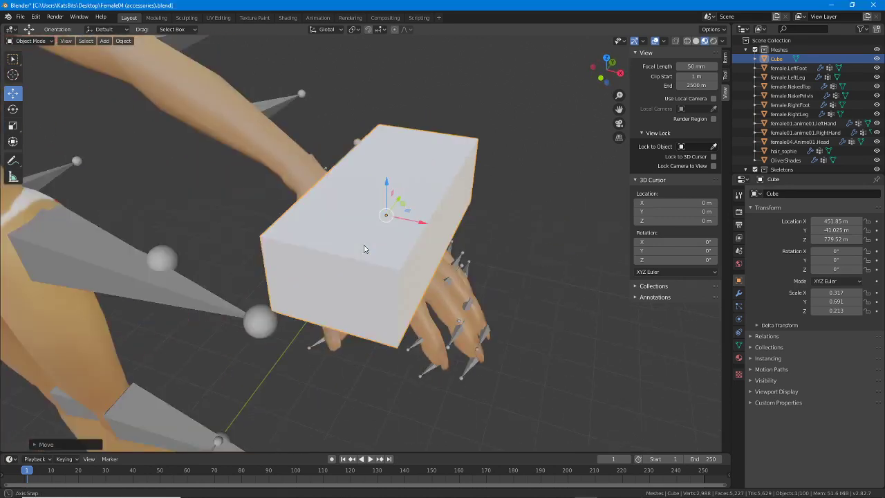
middle_drag(302, 247, 232, 206)
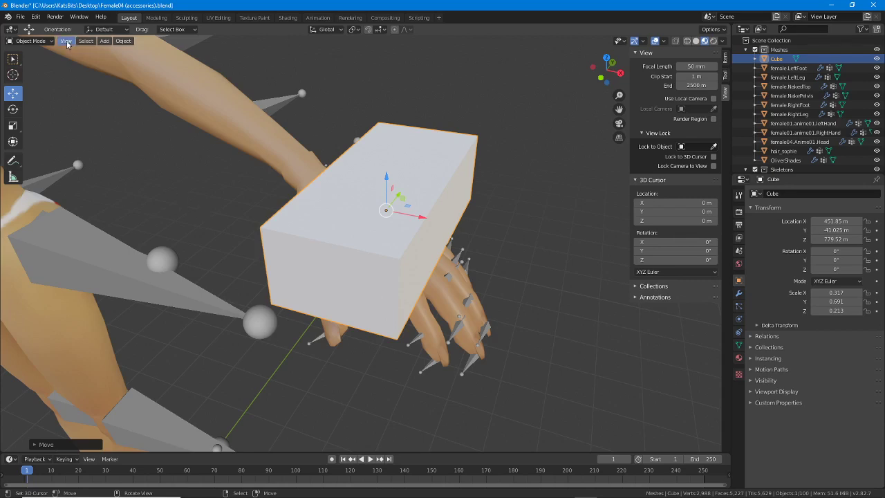
click(34, 41)
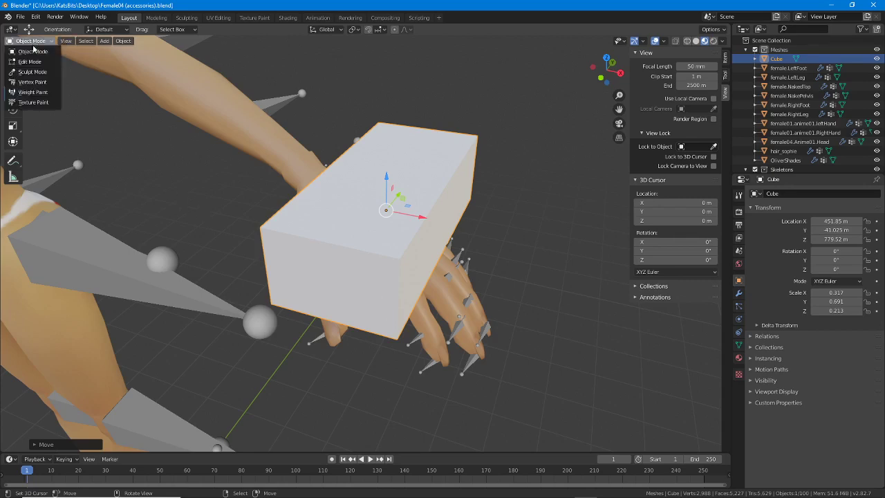
click(33, 63)
middle_drag(417, 286, 346, 196)
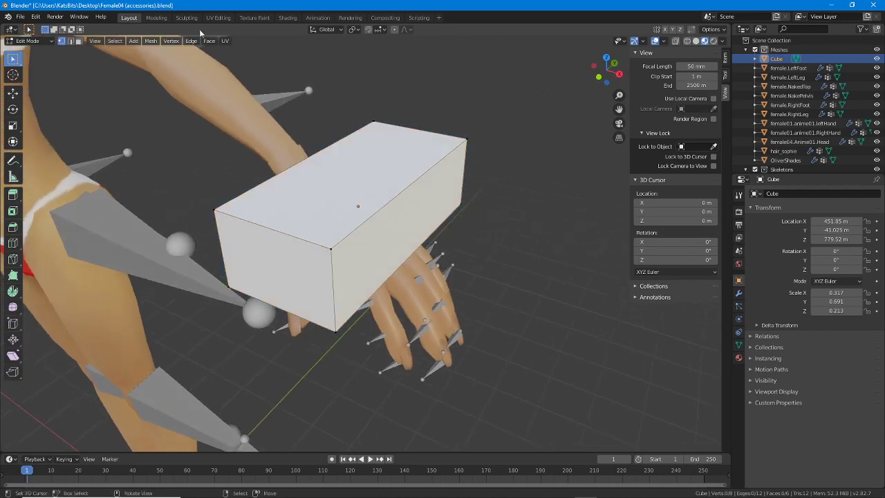
click(79, 41)
click(318, 204)
middle_drag(318, 206, 348, 246)
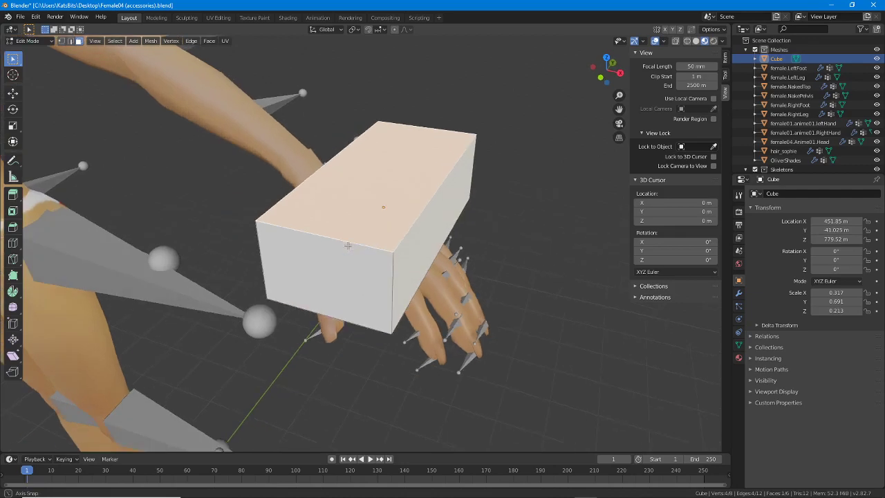
click(13, 125)
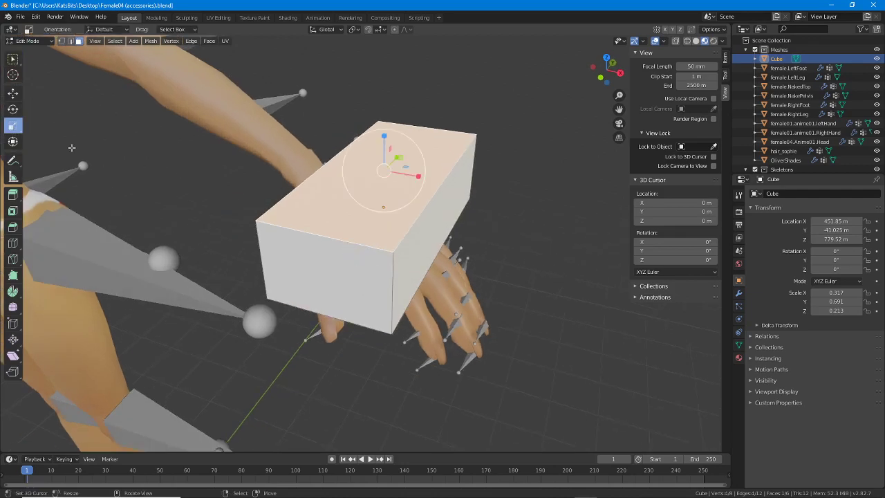
drag(408, 203, 398, 202)
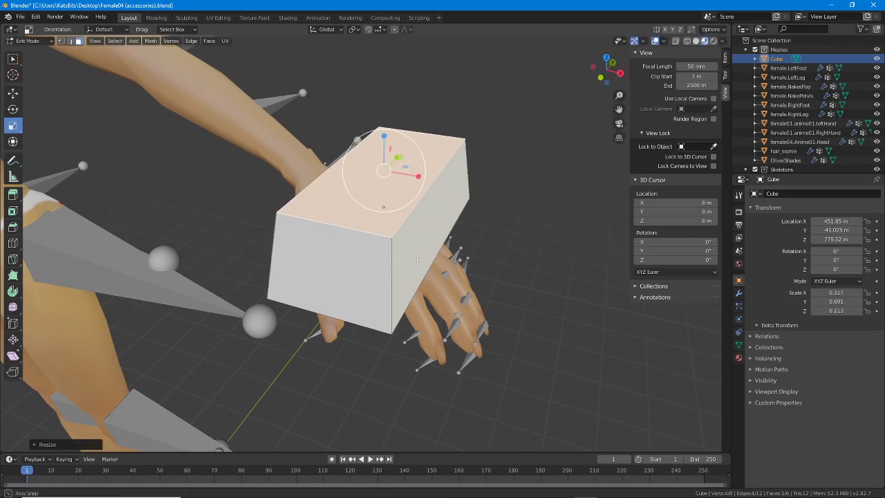
Bevel the cube's four top edges and four vertical corner edges with a single segment
middle_drag(417, 260, 311, 256)
scroll(310, 255, up, 2)
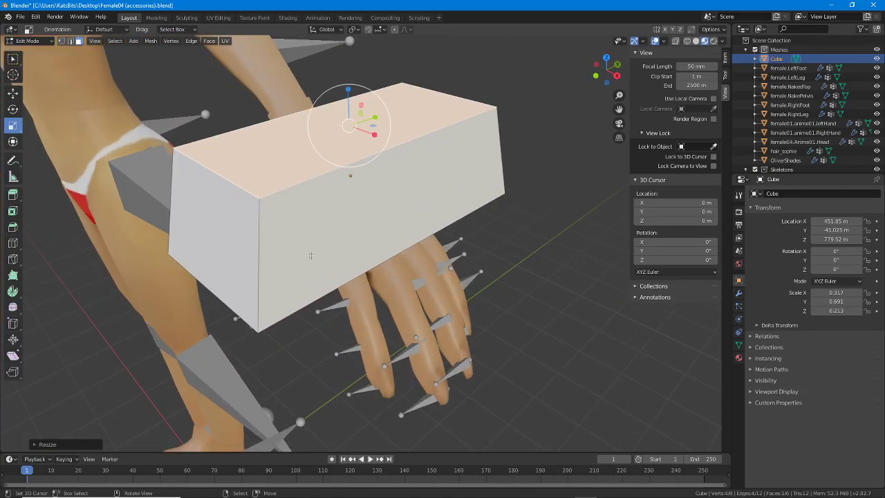
click(260, 237)
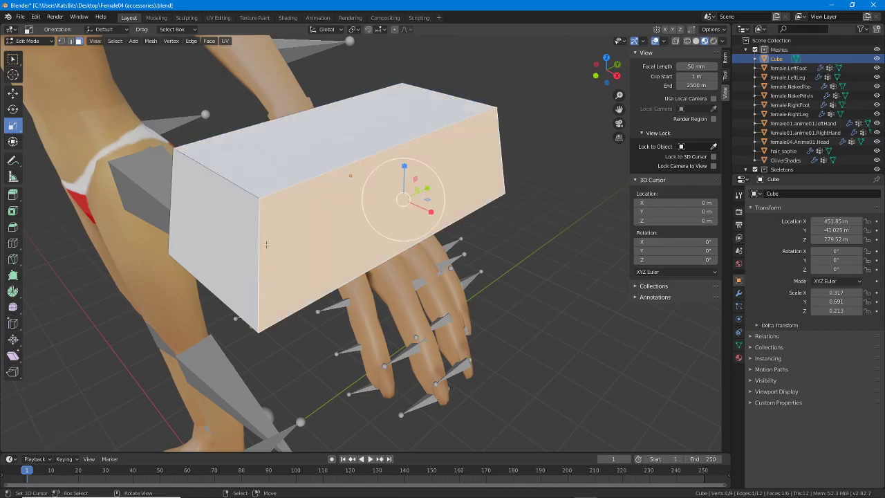
key(2)
click(259, 248)
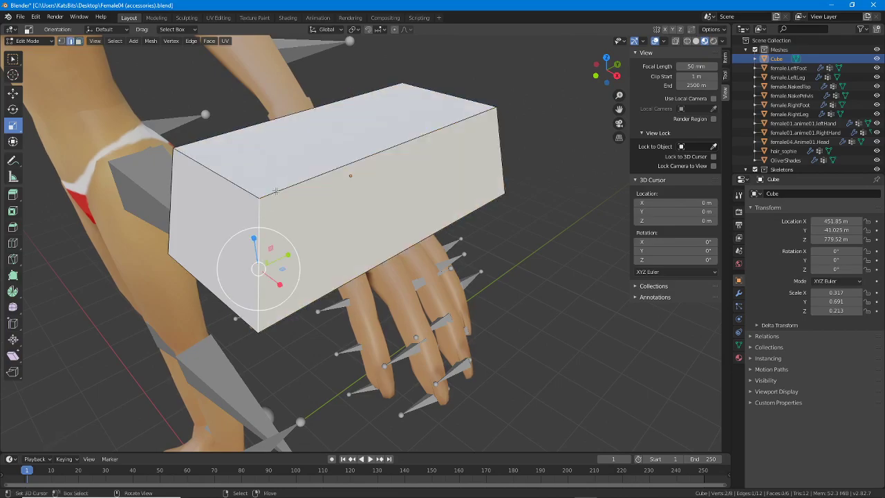
shift+click(217, 175)
shift+click(449, 98)
shift+right_click(451, 92)
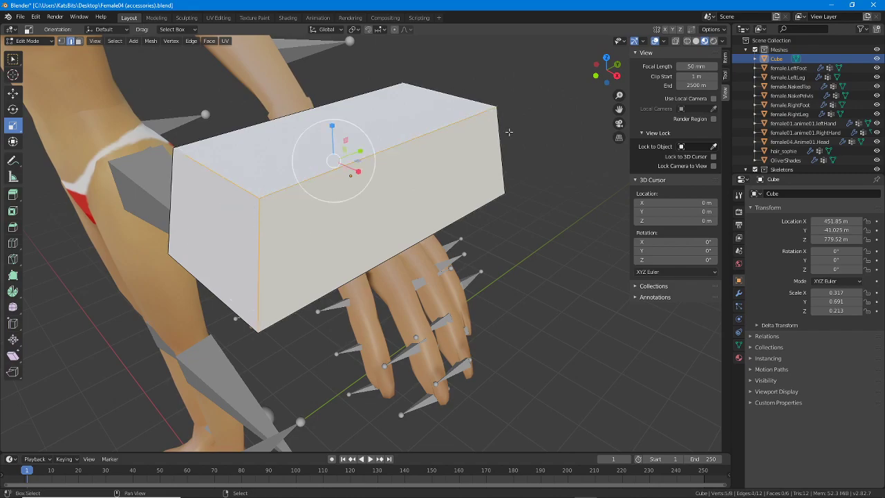
shift+right_click(499, 143)
middle_drag(414, 185, 485, 195)
shift+right_click(496, 206)
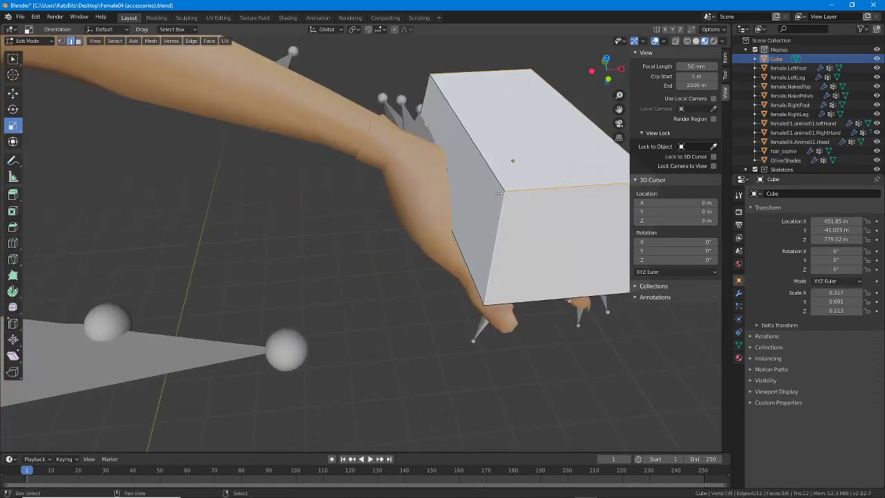
shift+right_click(463, 118)
shift+right_click(423, 88)
shift+right_click(450, 241)
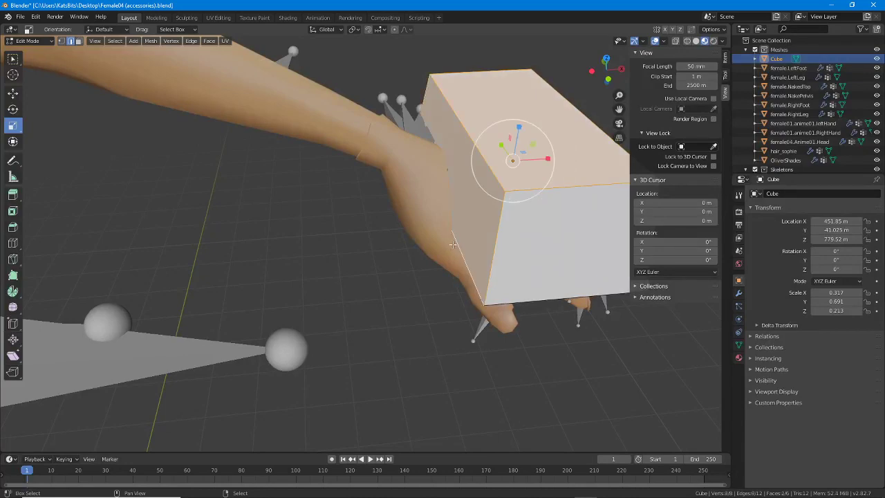
middle_drag(450, 242, 428, 230)
shift+right_click(485, 242)
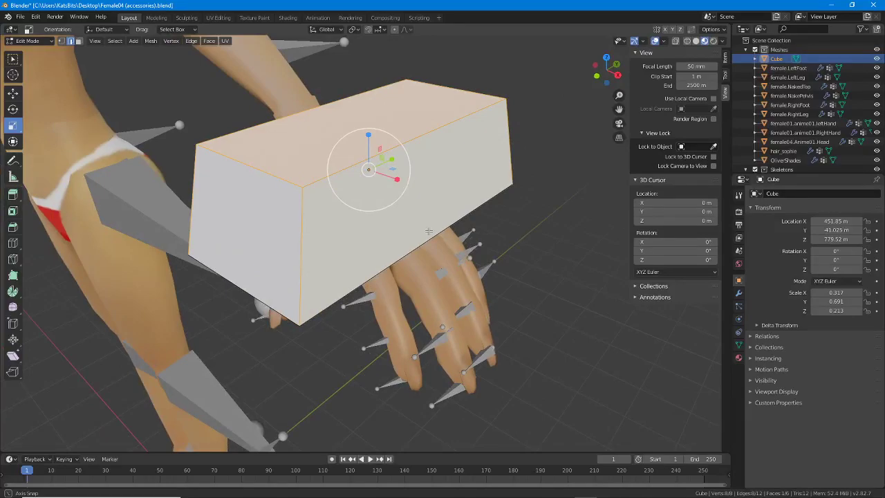
middle_drag(428, 231, 185, 321)
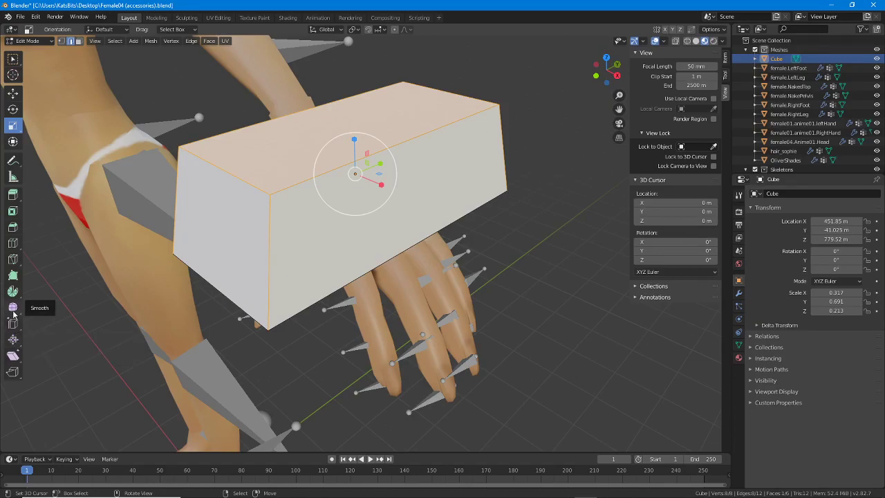
click(13, 228)
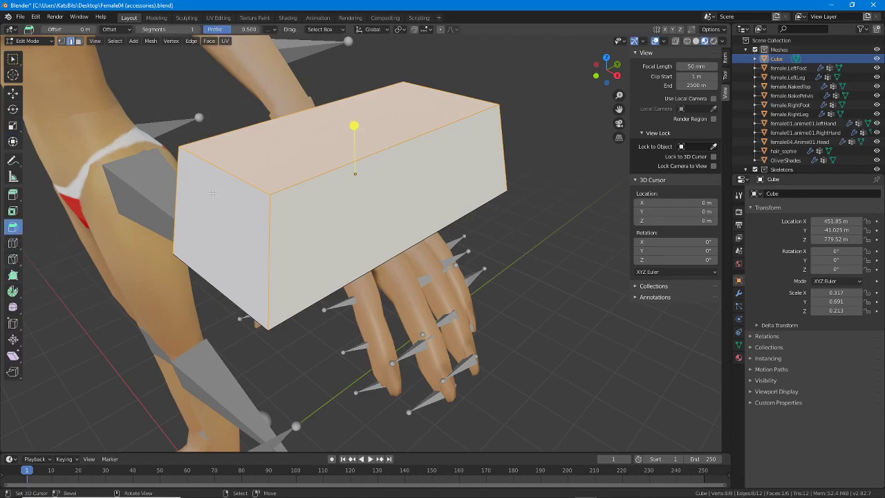
drag(354, 130, 374, 118)
scroll(374, 124, up, 1)
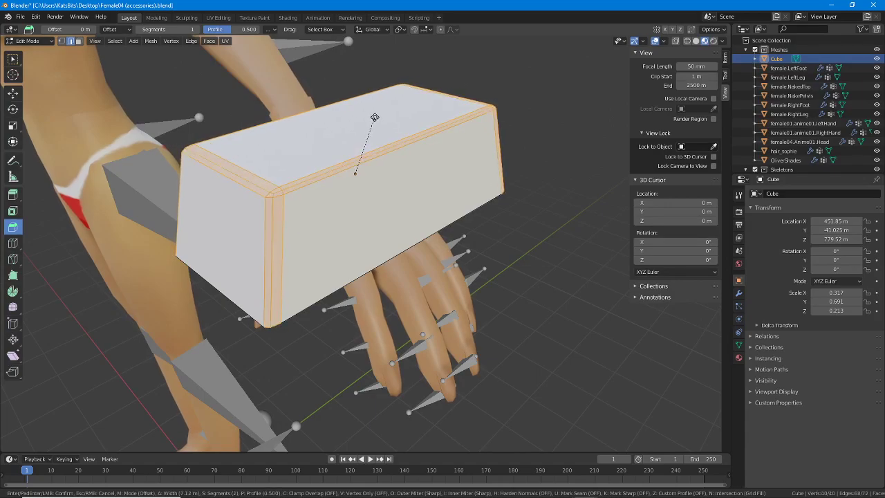
scroll(375, 117, up, 1)
scroll(375, 117, down, 2)
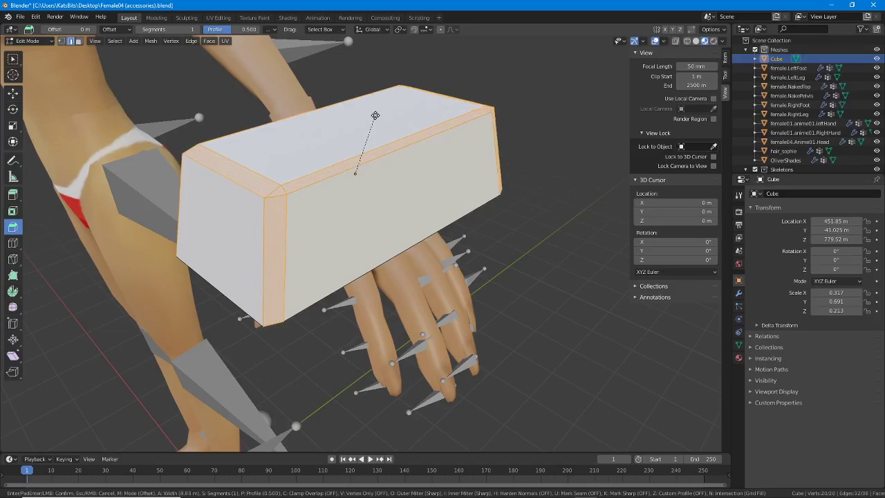
click(353, 117)
Examine the bevelled edges at the cube's corners and highlight their strips with temporary screen marks
middle_drag(313, 303, 220, 254)
middle_drag(352, 296, 343, 263)
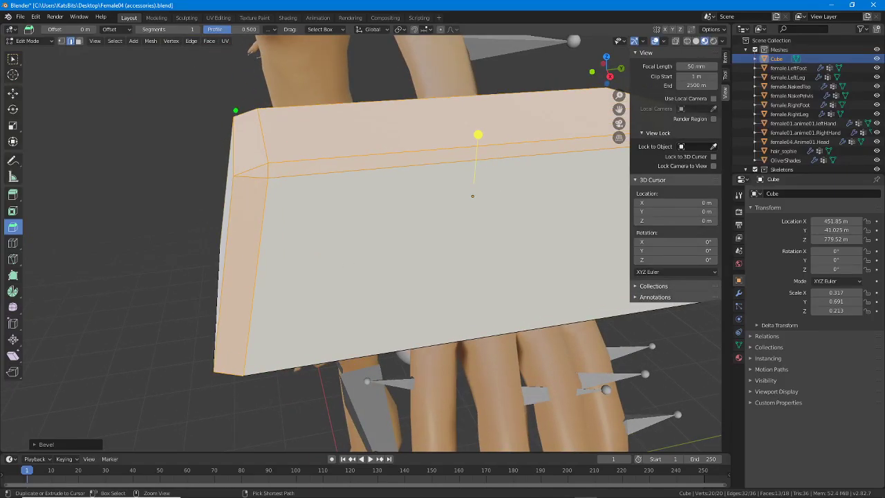
drag(234, 111, 235, 173)
drag(257, 104, 268, 159)
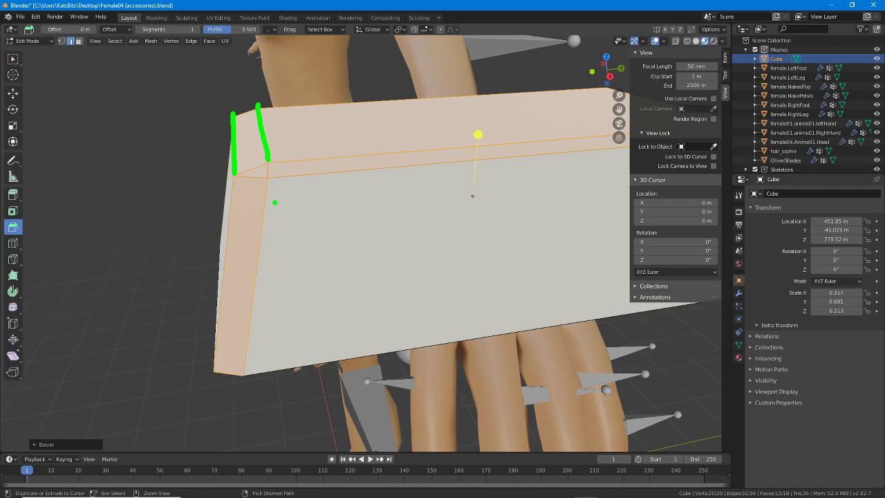
mouse_move(249, 228)
middle_down()
mouse_move(308, 232)
mouse_move(262, 261)
mouse_move(293, 187)
middle_up()
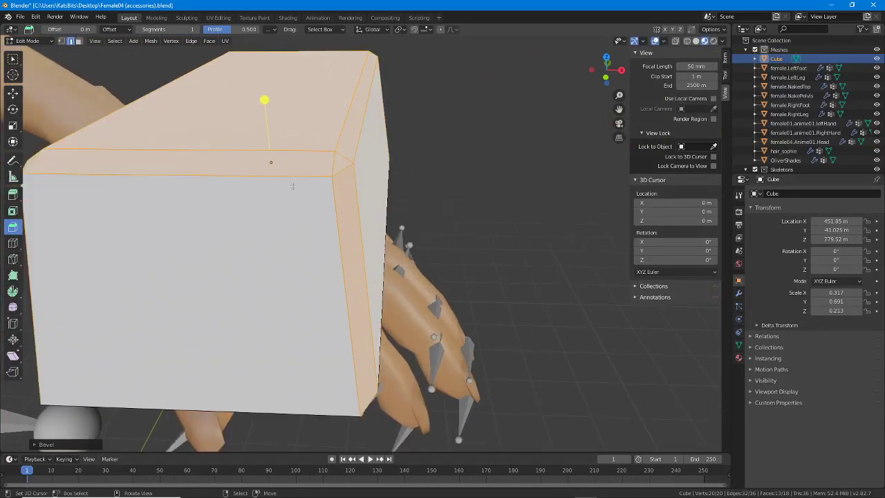
drag(348, 105, 333, 146)
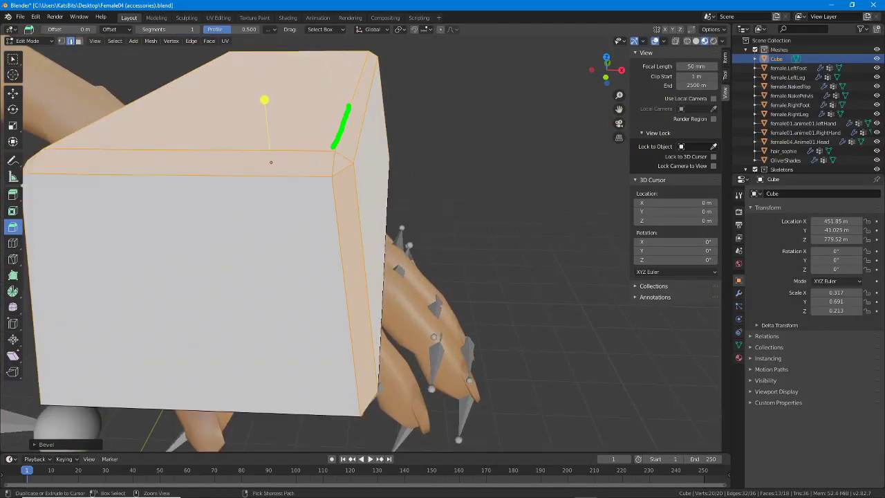
drag(367, 96, 356, 136)
drag(366, 79, 337, 147)
drag(135, 150, 208, 148)
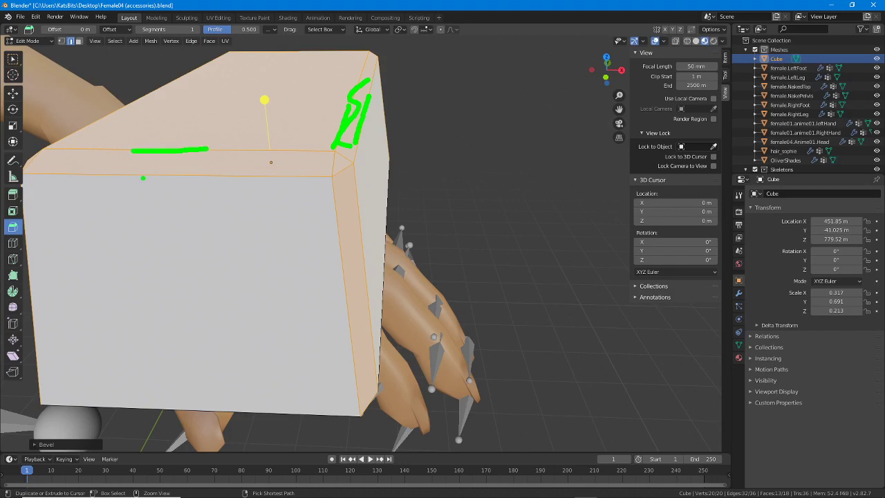
drag(143, 177, 194, 175)
drag(136, 159, 198, 164)
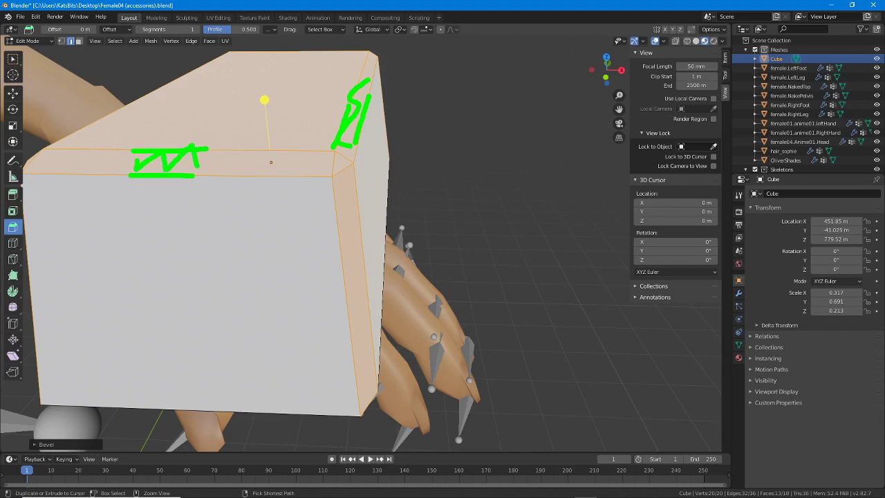
key(Escape)
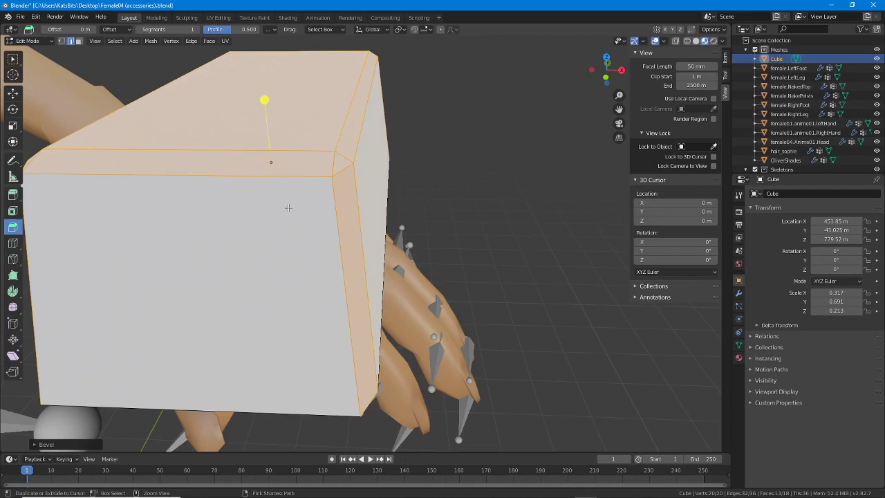
Undo the bevel and return the cube to Object Mode
mouse_move(288, 207)
middle_down()
mouse_move(252, 223)
mouse_move(297, 205)
middle_up()
click(28, 41)
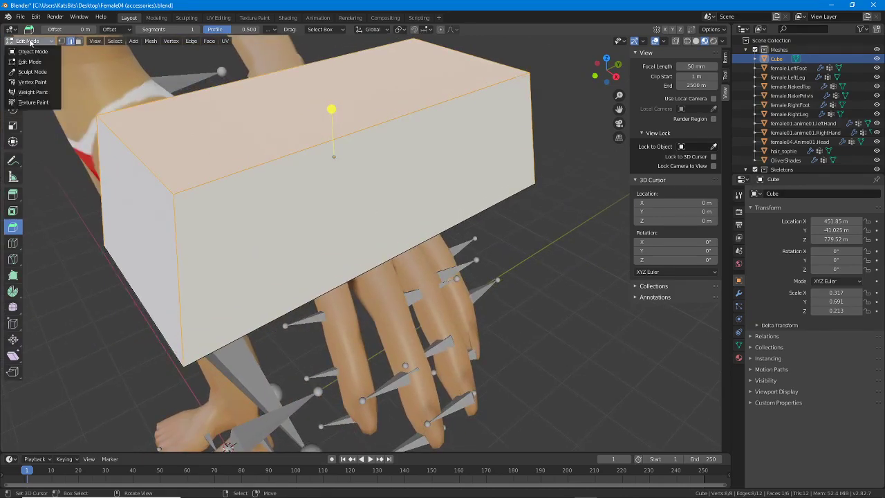
click(32, 52)
middle_drag(245, 219, 348, 216)
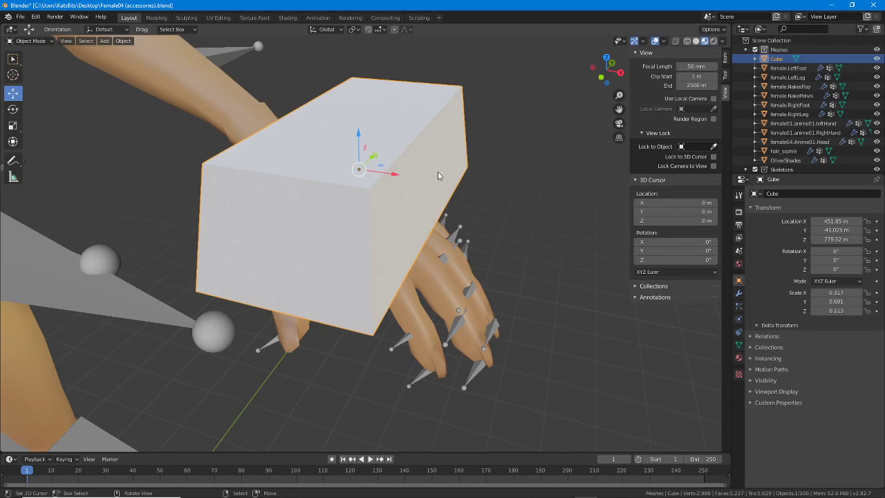
Examine the cube's scale values in its transform properties and illustrate them with temporary screen marks
click(725, 69)
click(725, 61)
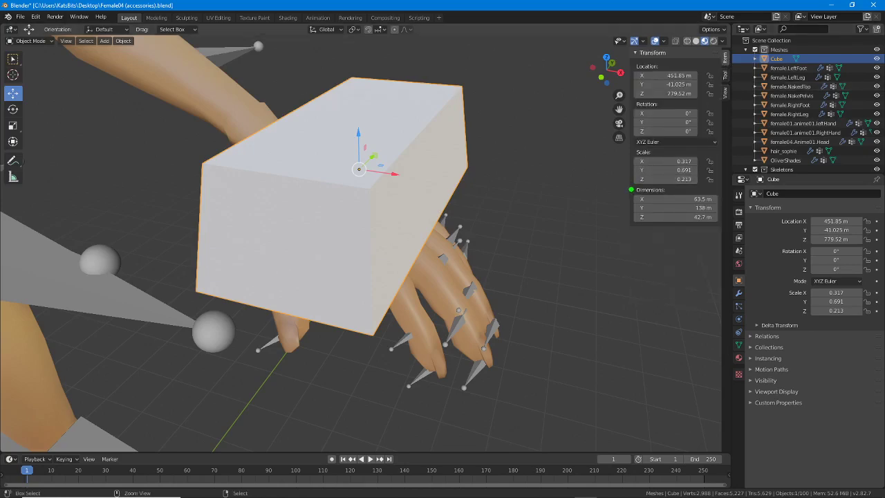
drag(626, 157, 625, 189)
drag(702, 153, 702, 192)
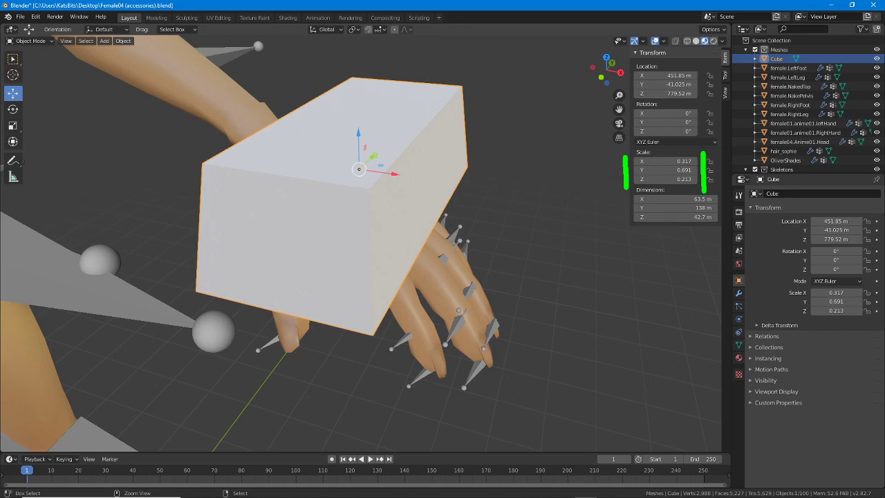
drag(533, 145, 532, 226)
drag(532, 247, 532, 286)
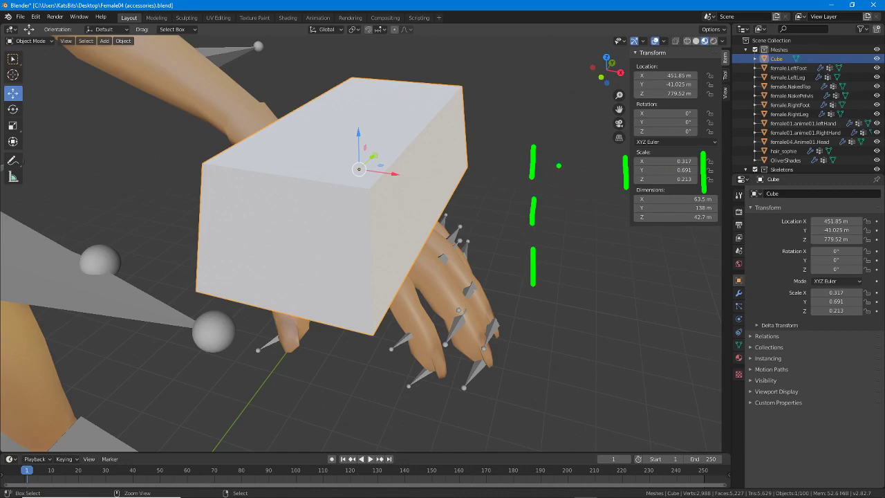
drag(554, 164, 579, 165)
drag(552, 220, 580, 219)
mouse_move(547, 268)
mouse_down()
mouse_move(577, 272)
mouse_move(582, 284)
mouse_up()
drag(570, 205, 582, 237)
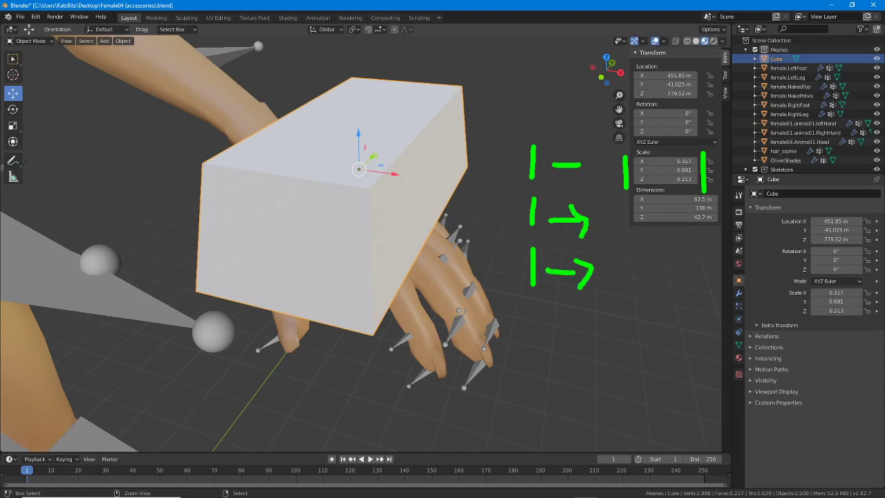
drag(573, 153, 584, 179)
drag(526, 196, 524, 223)
drag(512, 264, 538, 246)
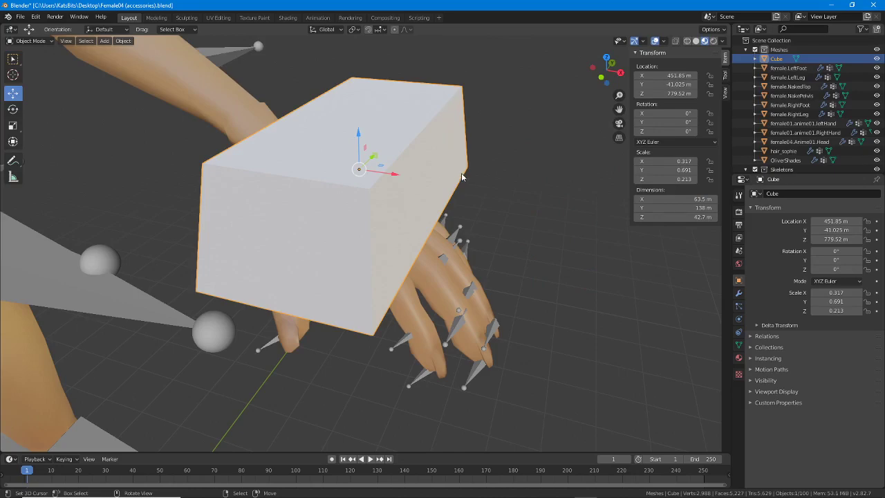
Apply the cube's rotation and scale to its object data
click(125, 44)
mouse_move(139, 92)
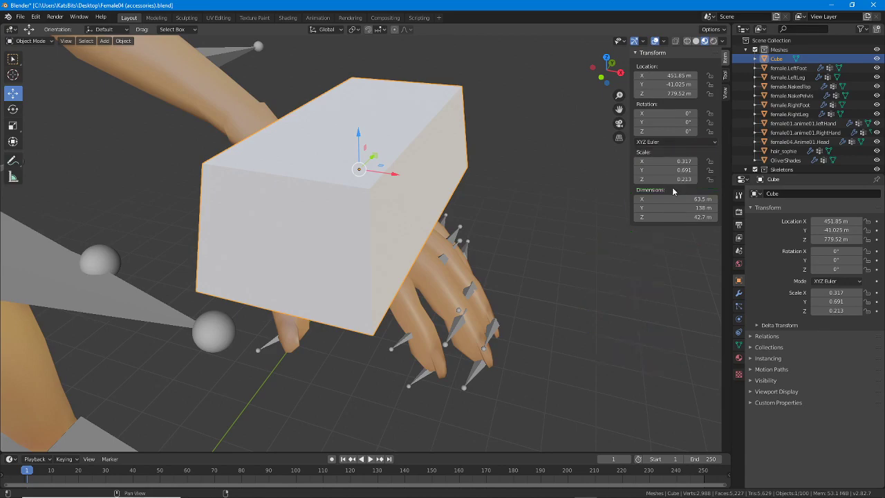
click(122, 41)
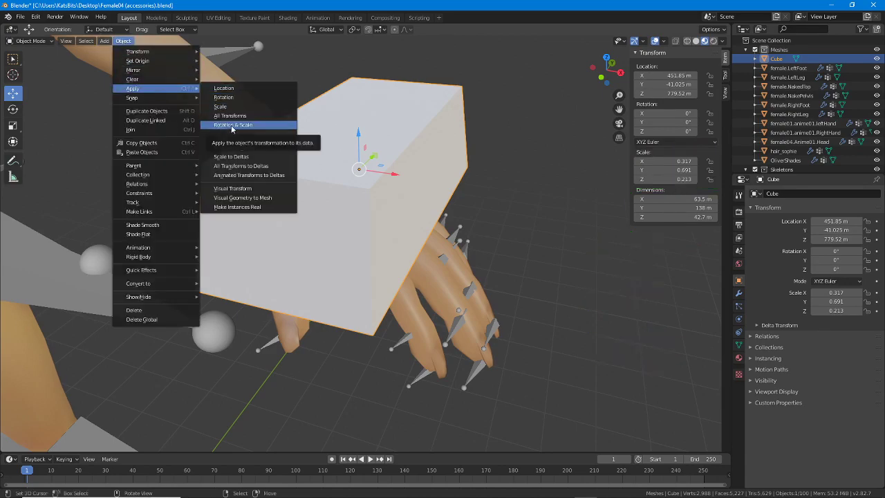
click(232, 125)
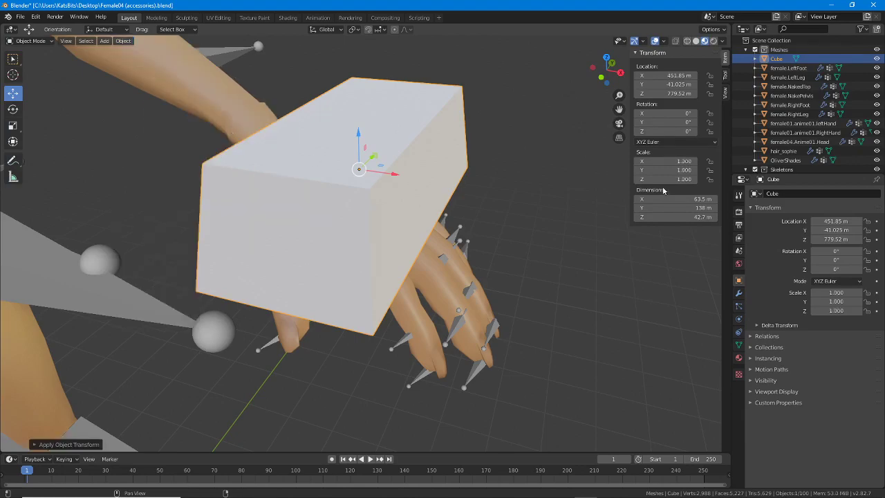
Enter Edit Mode on the cube
middle_drag(564, 298, 511, 301)
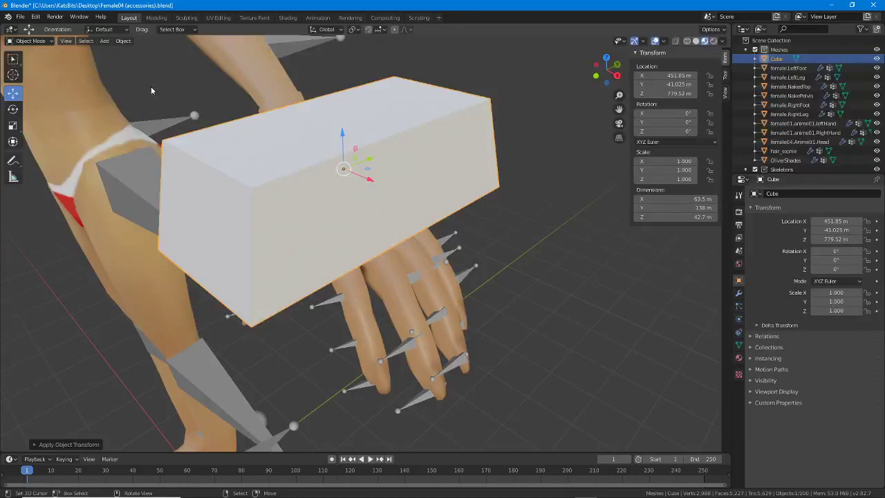
click(31, 41)
click(33, 61)
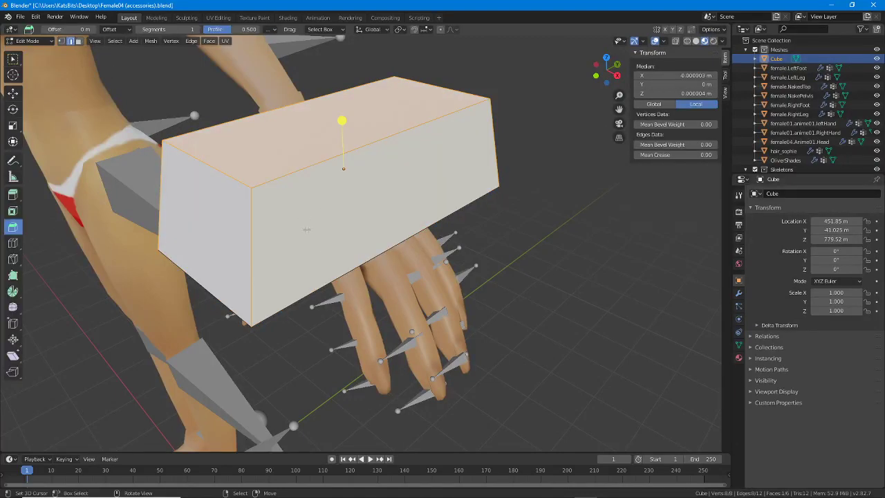
Try a single-segment bevel on the cube's selected top and vertical corner edges, and undo it
middle_drag(306, 228, 298, 270)
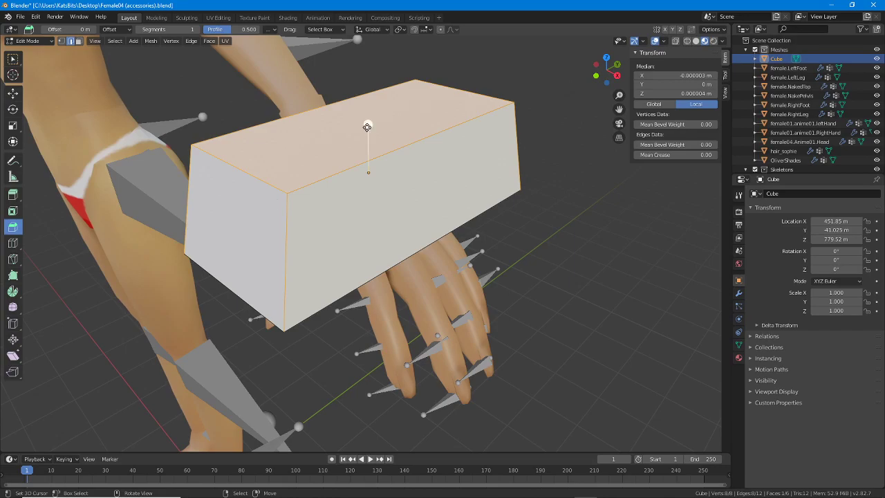
mouse_move(368, 125)
mouse_down()
mouse_move(366, 140)
mouse_move(375, 114)
mouse_up()
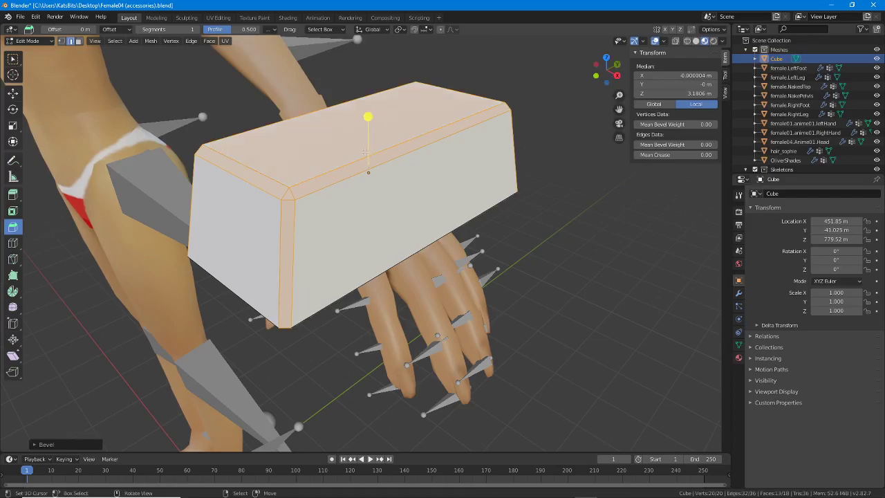
click(197, 30)
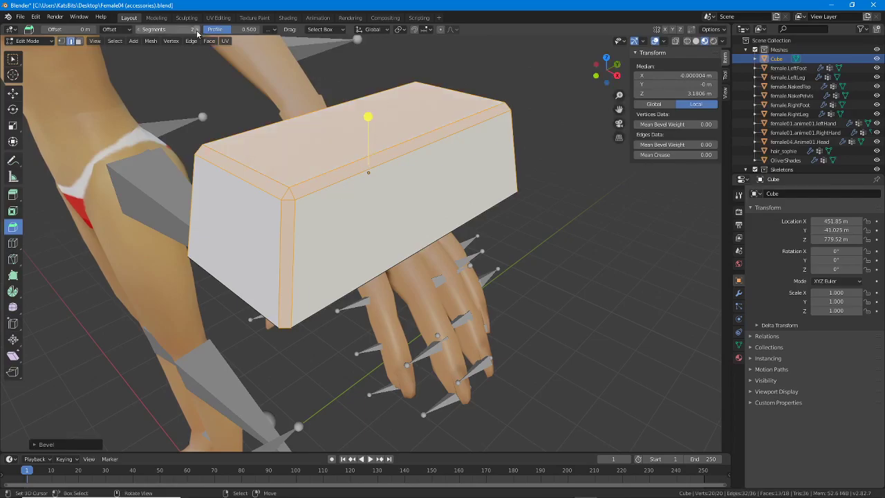
click(197, 30)
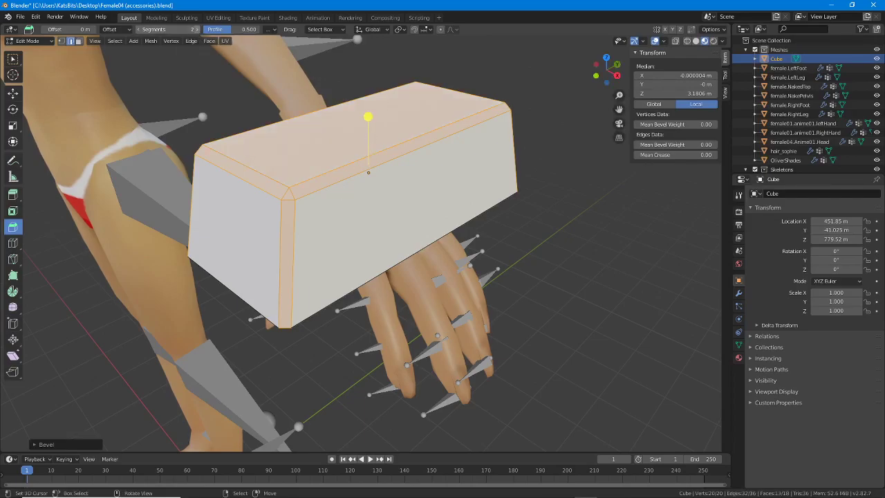
click(139, 30)
click(139, 29)
key(ctrl+z)
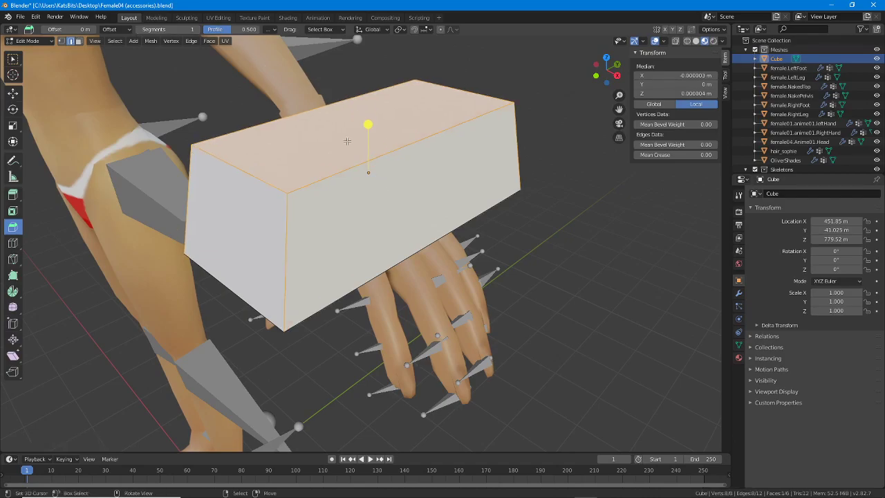
Bevel the cube's selected top and vertical corner edges with two segments
click(198, 30)
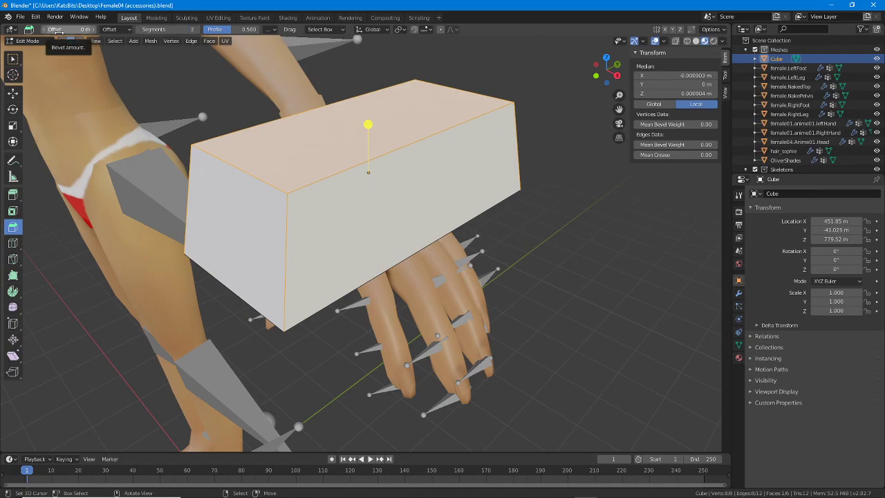
drag(368, 124, 373, 111)
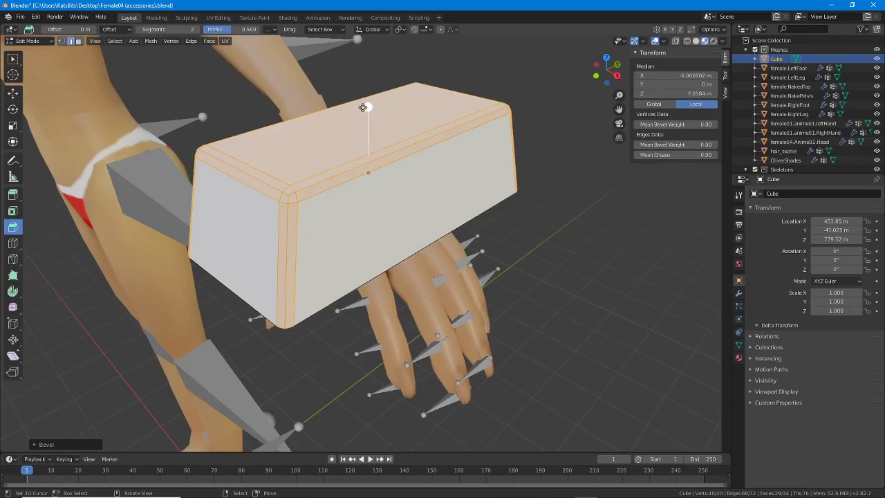
Select the complete edge loop around the cube's bottom face
middle_drag(364, 107, 253, 135)
click(257, 156)
alt+click(253, 133)
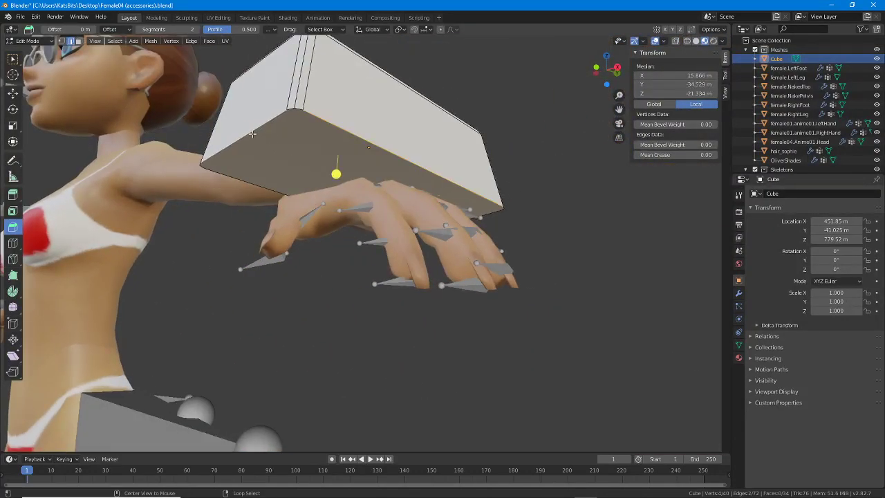
alt+click(252, 134)
middle_drag(306, 164, 314, 191)
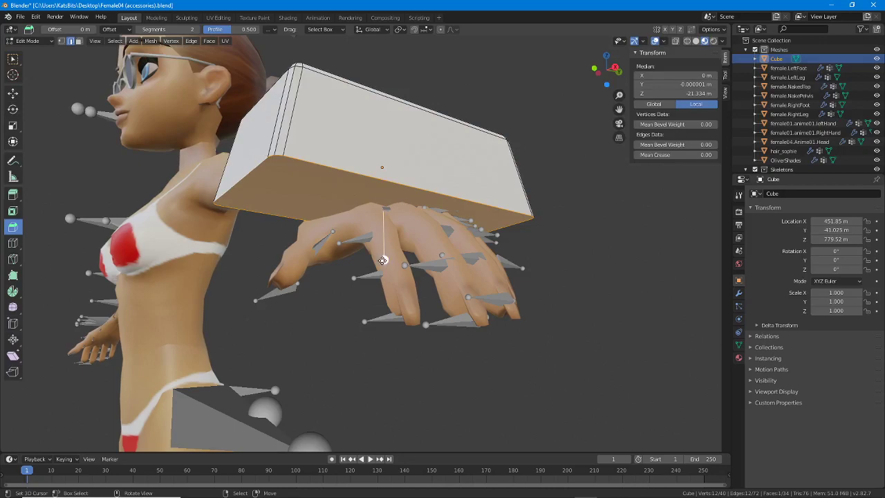
Bevel the bottom edge loop with two segments to a width of about 5.14 m
drag(381, 256, 373, 274)
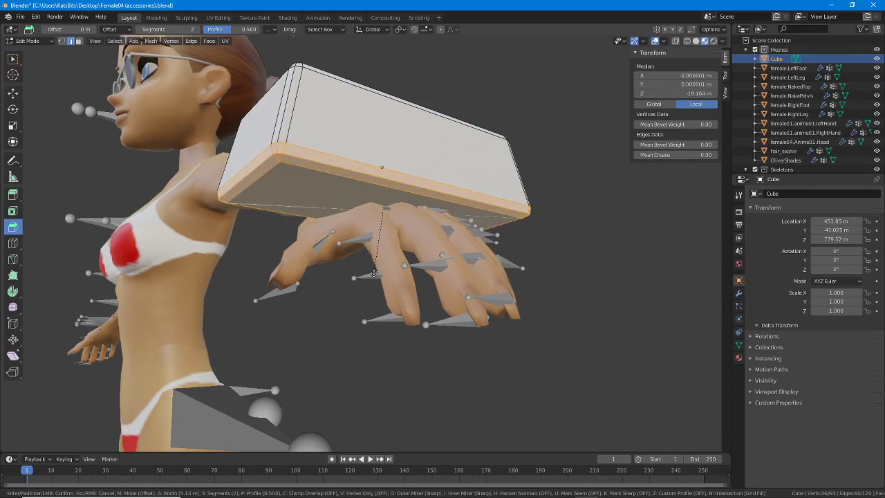
click(374, 274)
middle_drag(373, 273, 483, 229)
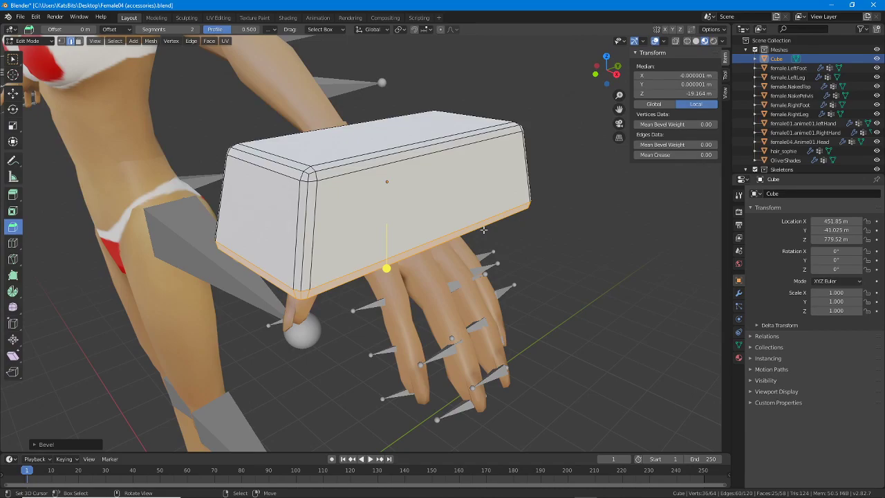
Return the cube to Object Mode and turn on its wireframe viewport display
click(29, 41)
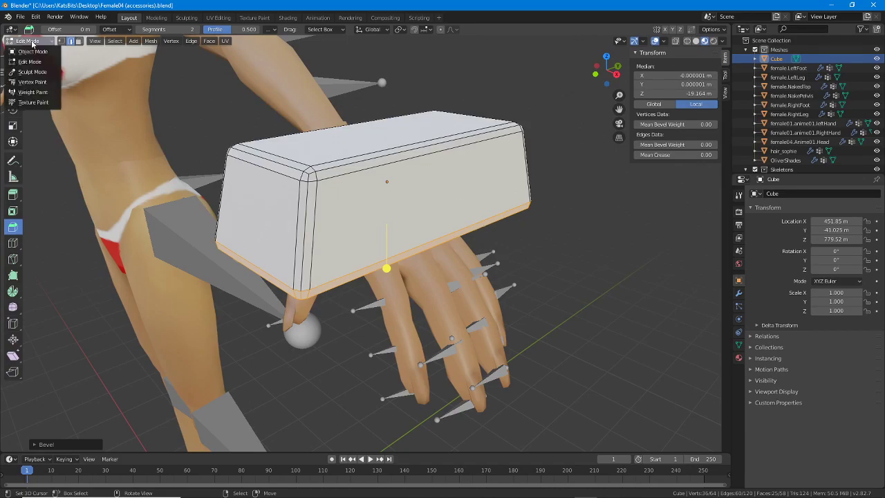
click(33, 47)
middle_drag(302, 167, 330, 214)
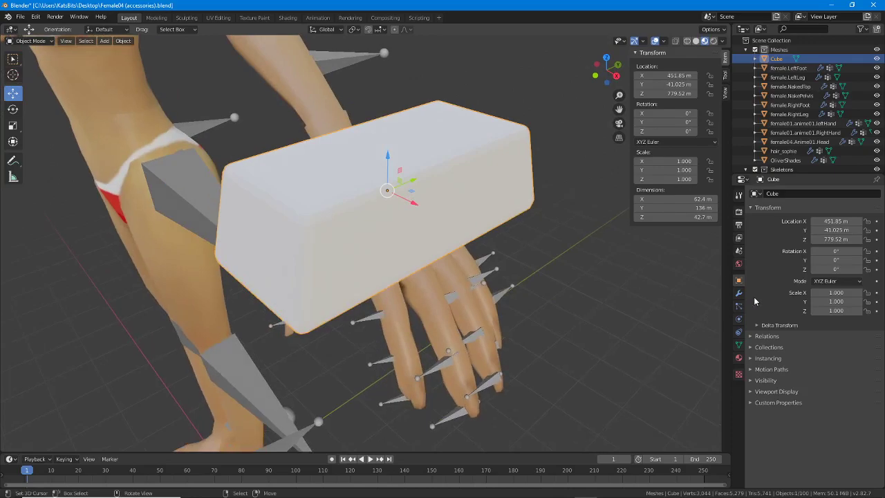
click(751, 391)
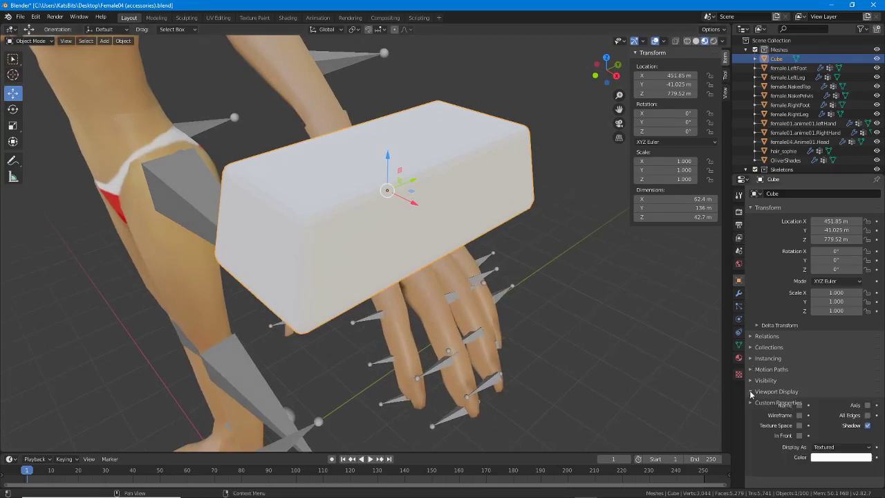
click(799, 414)
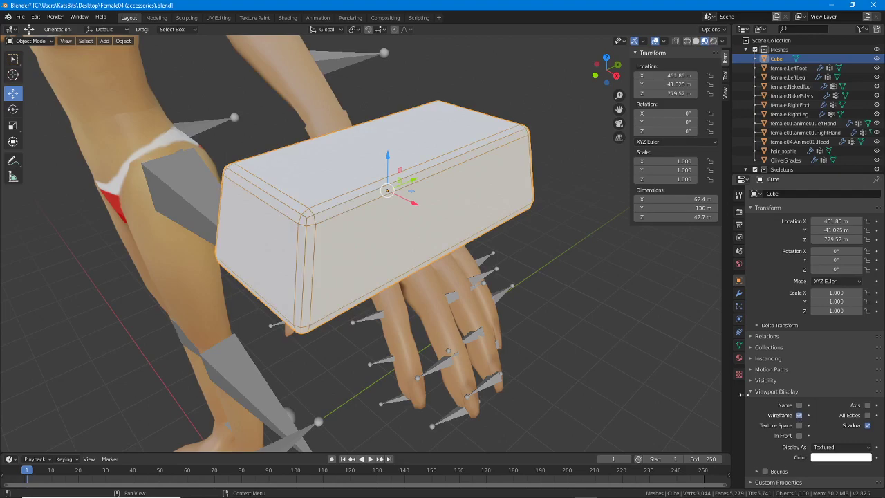
Apply smooth shading to the cube and examine the bevelled corner on its underside up close
middle_drag(359, 228, 246, 168)
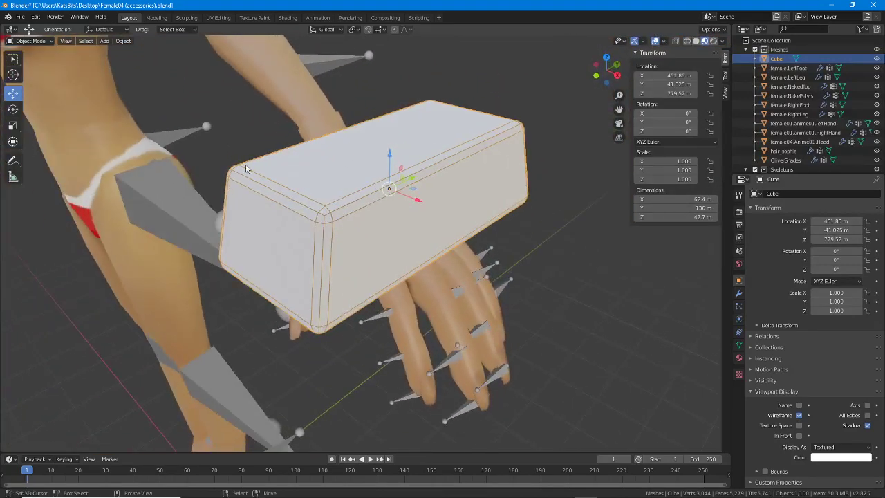
click(123, 41)
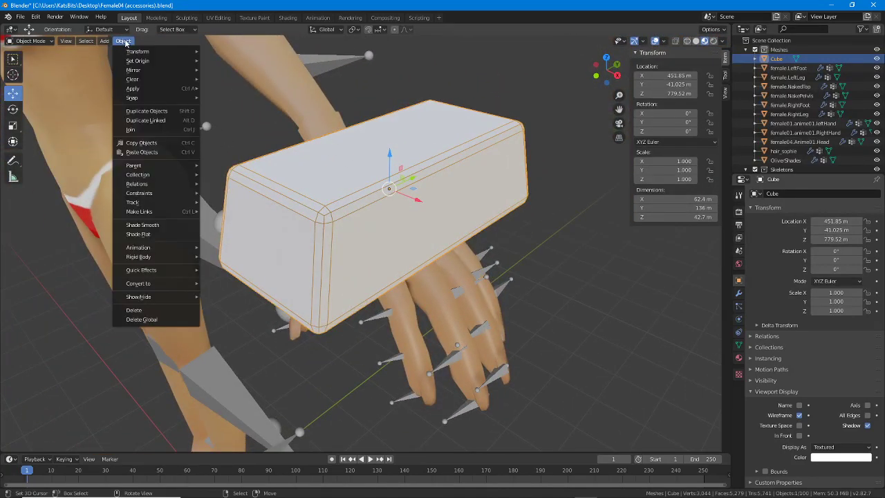
click(150, 226)
mouse_move(319, 243)
middle_down()
mouse_move(357, 177)
mouse_move(377, 193)
mouse_move(353, 160)
mouse_move(309, 173)
mouse_move(249, 171)
mouse_move(312, 180)
mouse_move(218, 154)
mouse_move(264, 151)
mouse_move(321, 92)
mouse_move(343, 179)
mouse_move(385, 129)
mouse_move(342, 166)
mouse_move(345, 194)
middle_up()
scroll(357, 137, up, 1)
scroll(352, 278, up, 1)
middle_drag(352, 278, 346, 253)
scroll(346, 257, up, 1)
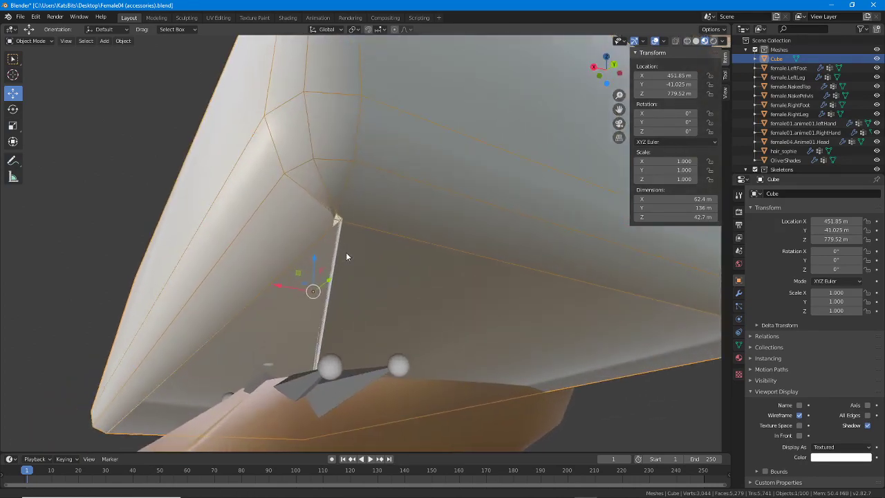
Undo the smooth shading and the bevel around the cube's bottom face, back to the selected edge loop in Edit Mode
click(33, 41)
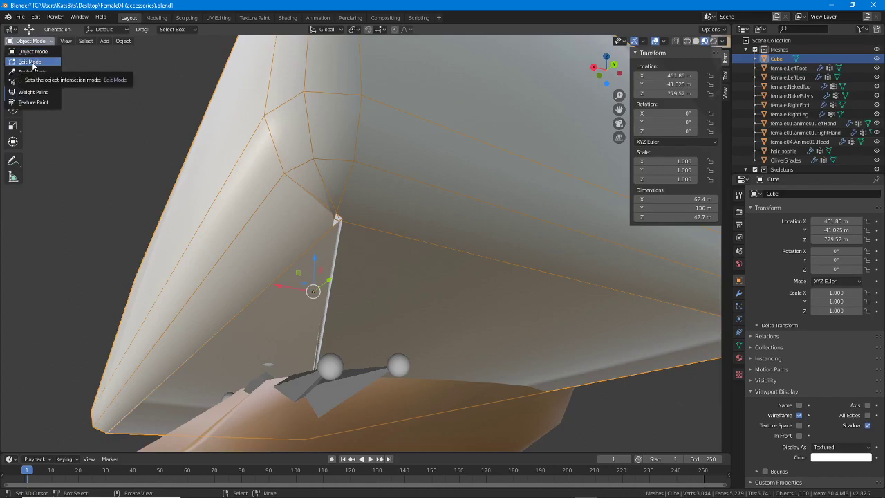
click(31, 62)
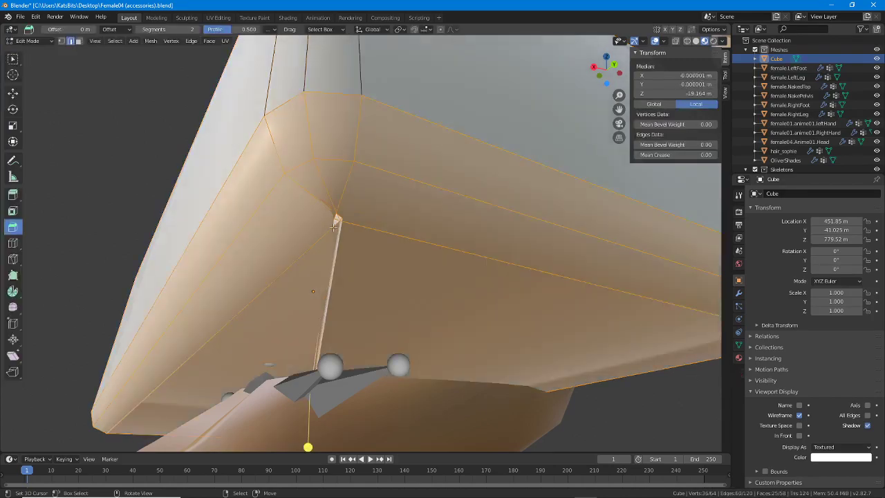
key(Tab)
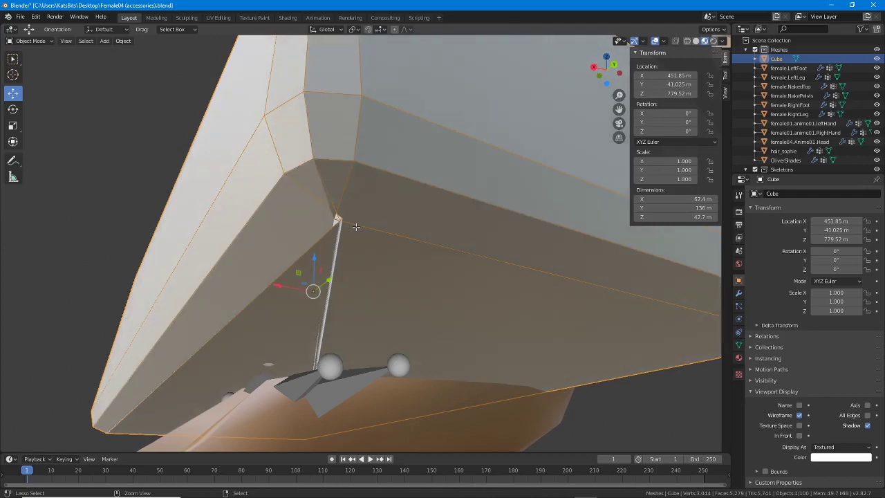
key(ctrl+z)
key(ctrl+z)
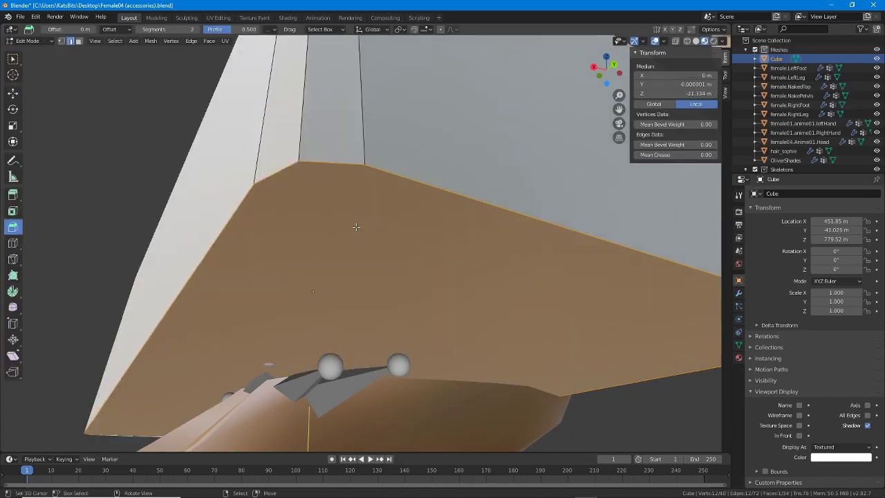
Bevel the edges around the cube's bottom face with two segments to a narrower width of about 3.8 m
scroll(356, 226, down, 2)
middle_drag(367, 246, 372, 247)
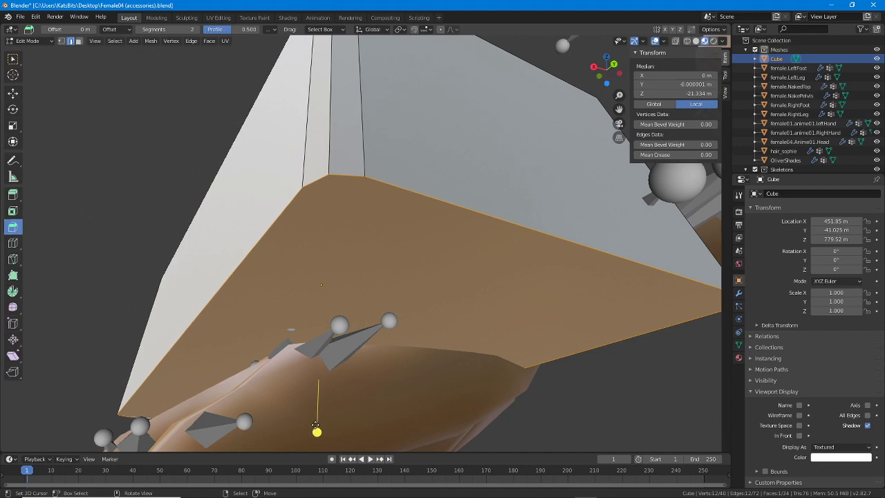
drag(317, 431, 315, 449)
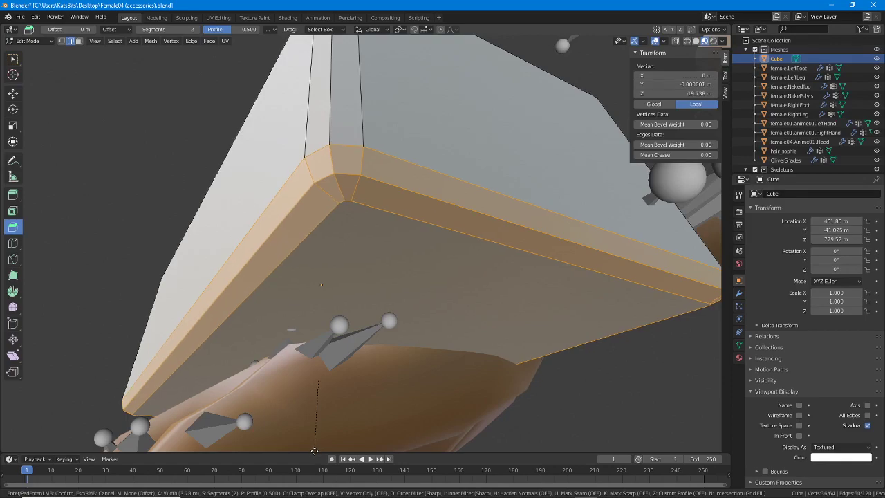
click(315, 449)
middle_drag(442, 262, 399, 181)
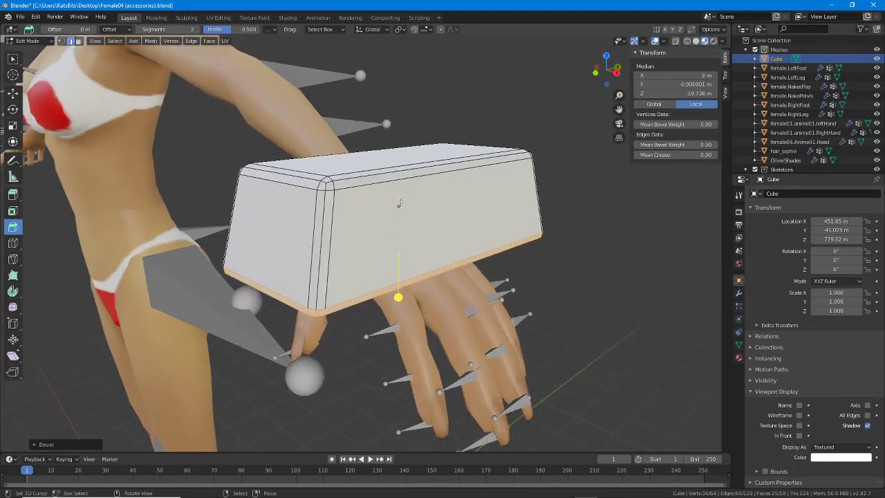
Return the cube to Object Mode, apply smooth shading to it and turn on its wireframe viewport display
key(Tab)
click(123, 41)
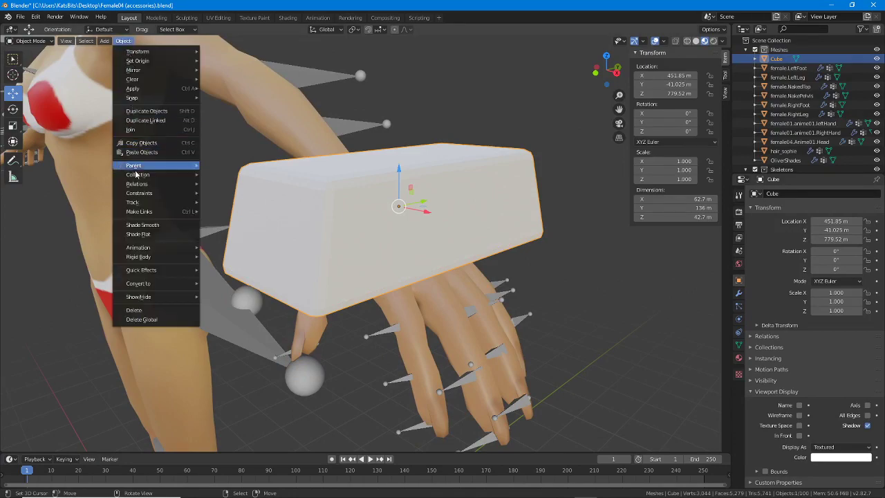
click(141, 225)
middle_drag(317, 207, 622, 315)
click(798, 415)
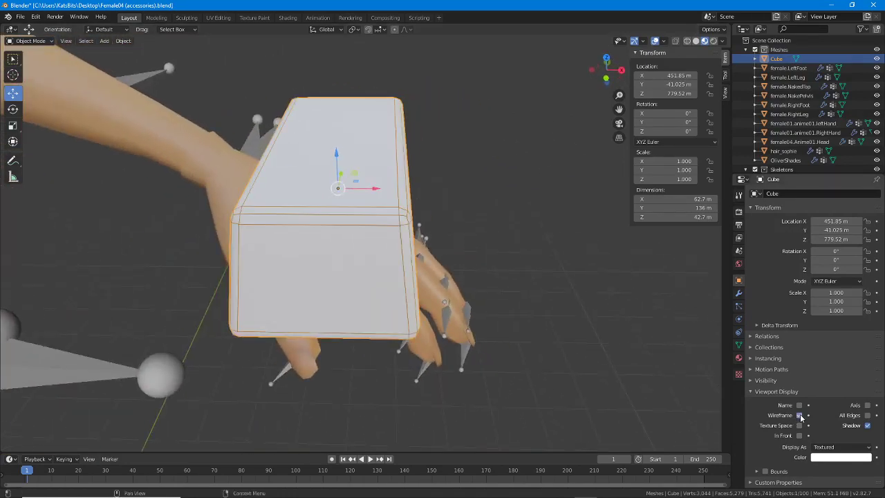
middle_drag(352, 297, 331, 280)
scroll(307, 284, up, 2)
scroll(342, 304, down, 4)
Create a new material for the cube and name it brick [0]
click(738, 357)
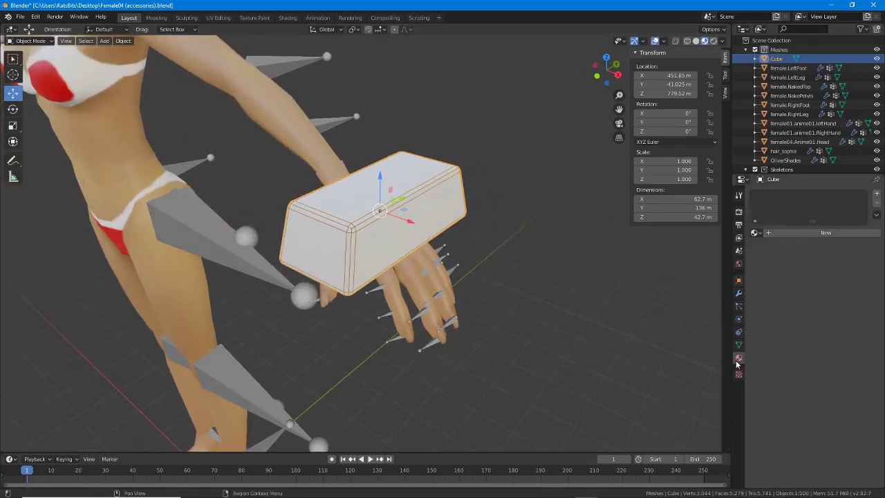
click(815, 234)
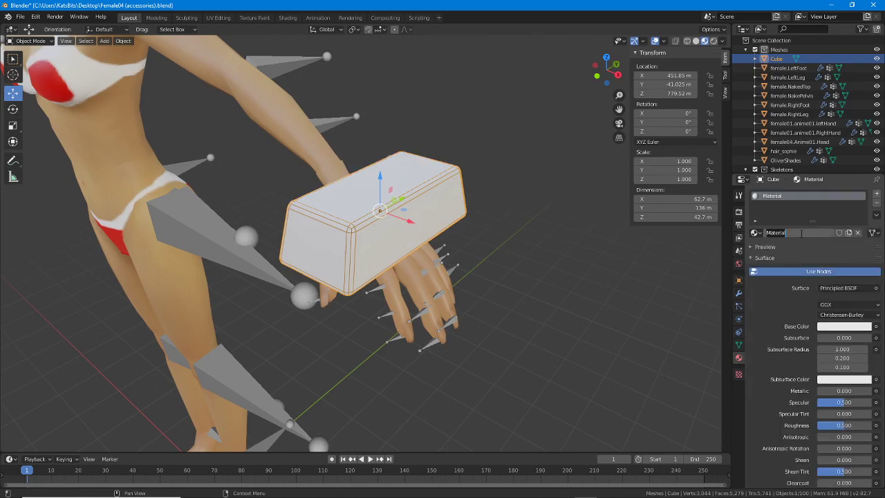
text(brick (0)
key(Return)
mouse_move(414, 289)
middle_down()
mouse_move(375, 292)
mouse_move(413, 287)
middle_up()
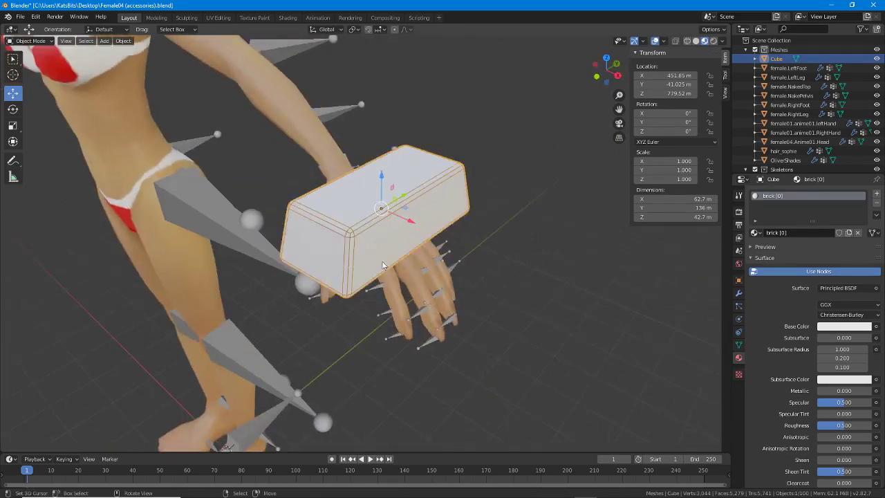
scroll(411, 283, up, 2)
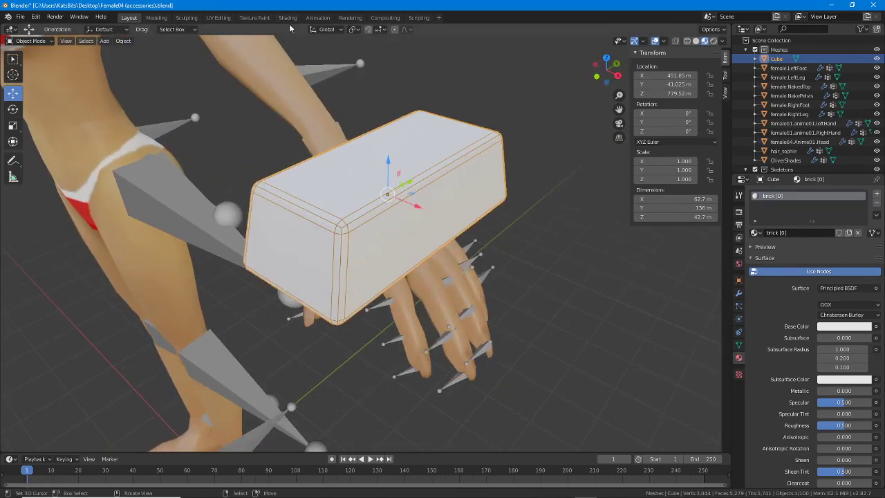
Switch to the Shading workspace and bring both the cube and the brick [0] material nodes into view
key(ctrl+2)
drag(278, 25, 301, 28)
click(287, 18)
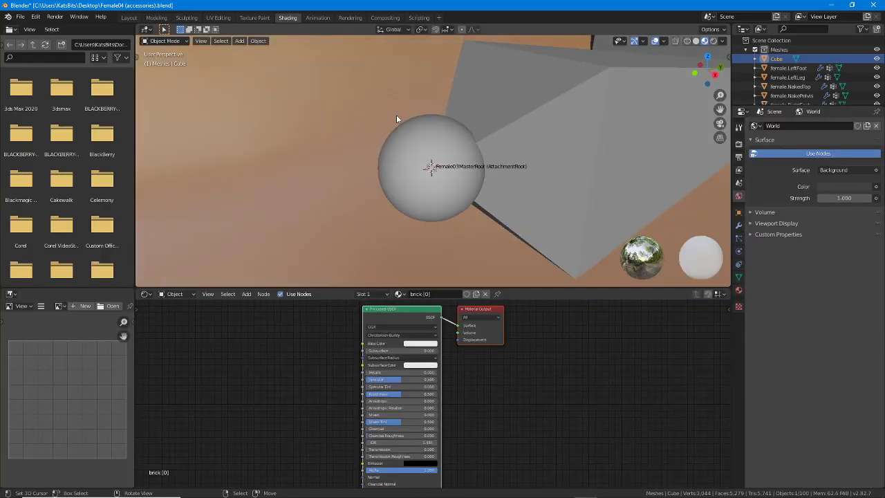
scroll(397, 118, down, 6)
shift+middle_drag(494, 122, 500, 273)
scroll(500, 273, down, 3)
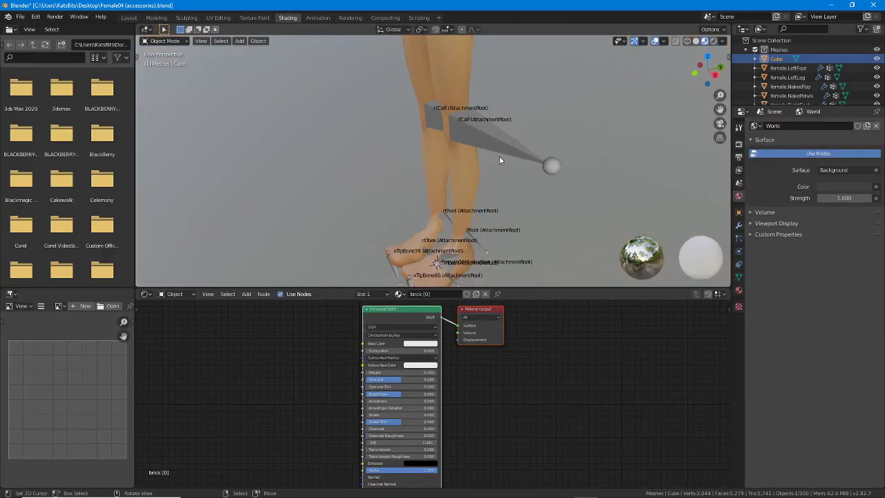
shift+middle_drag(498, 88, 504, 200)
scroll(574, 145, down, 2)
scroll(493, 376, up, 5)
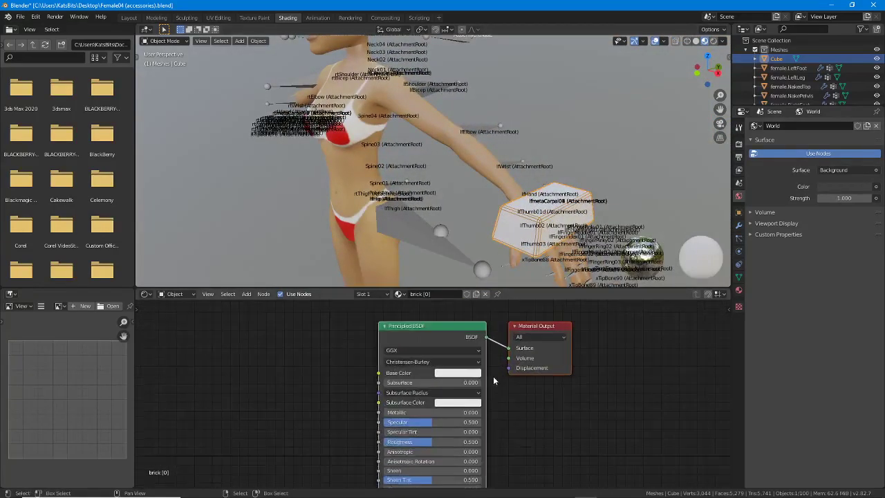
scroll(495, 380, down, 2)
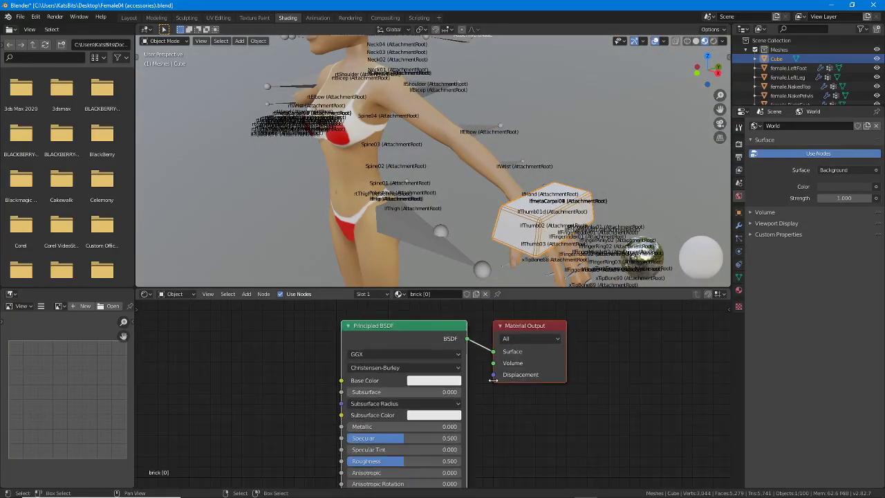
Add an Image Texture node beside the Principled BSDF node in the brick [0] material
click(246, 294)
mouse_move(269, 345)
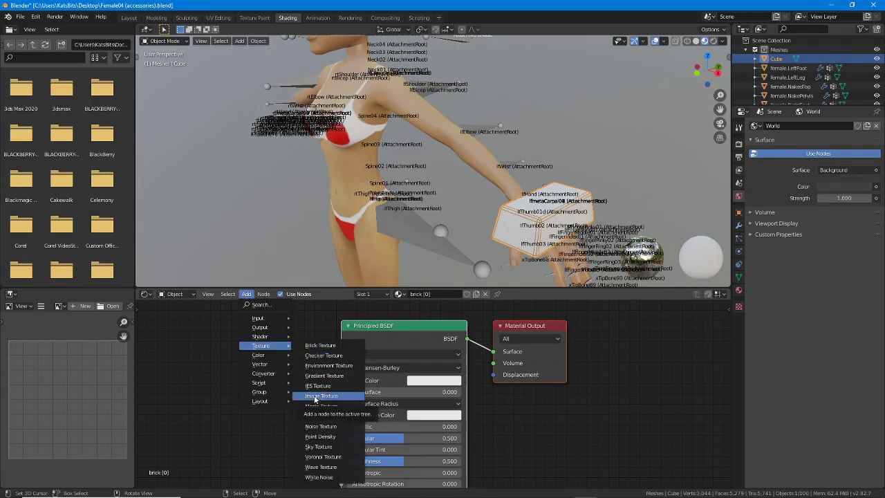
click(312, 396)
click(166, 331)
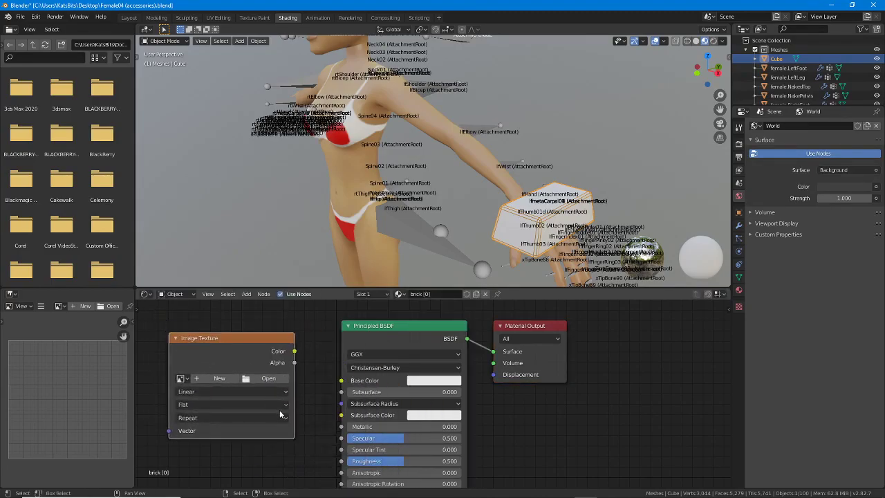
click(631, 497)
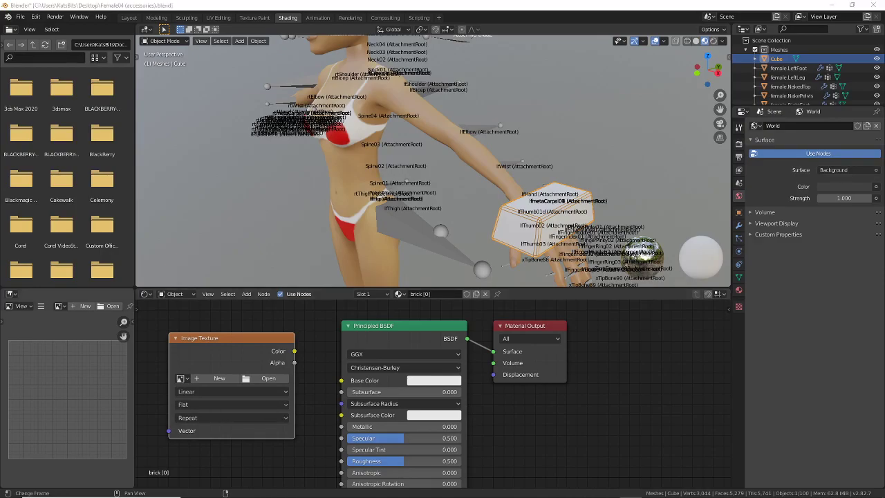
Start a new image in the Image Texture node, named brick, 512 px wide and 256 px high
click(213, 378)
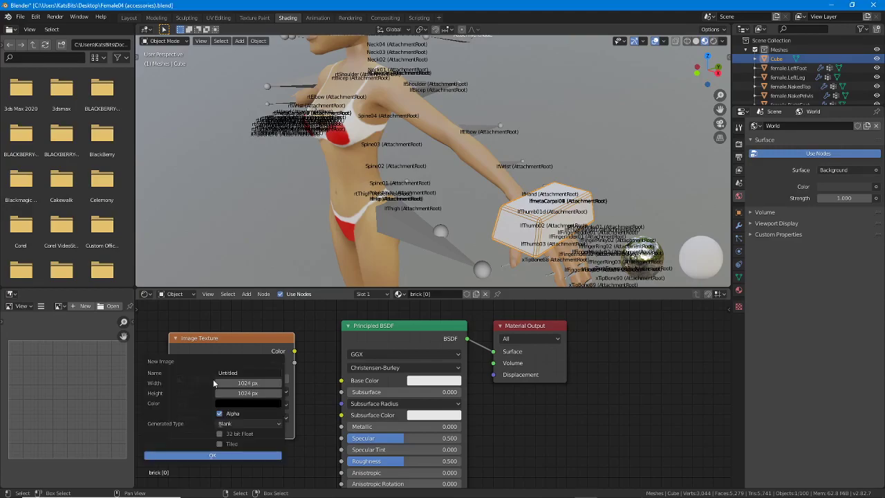
click(241, 372)
text(brick)
key(Return)
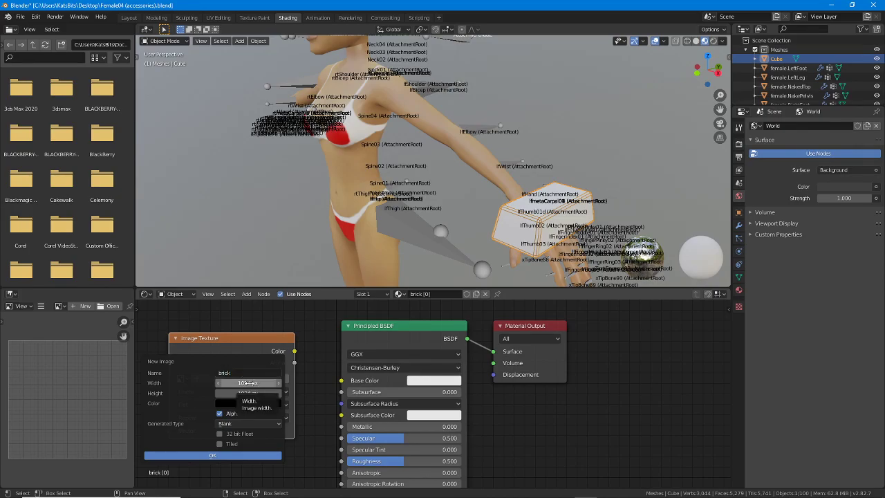
click(254, 383)
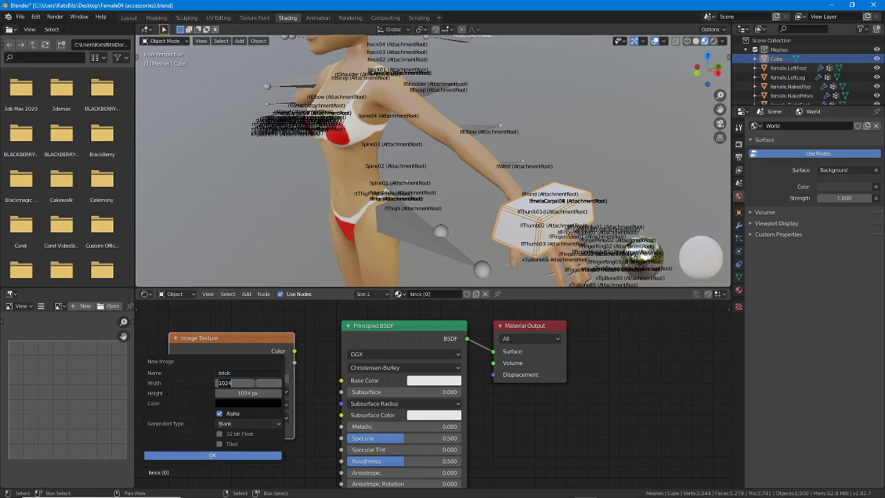
text(512)
key(Tab)
text(256)
key(Return)
Set the new image's generated type to Color Grid and create the image
key(ctrl+2)
drag(148, 431, 181, 431)
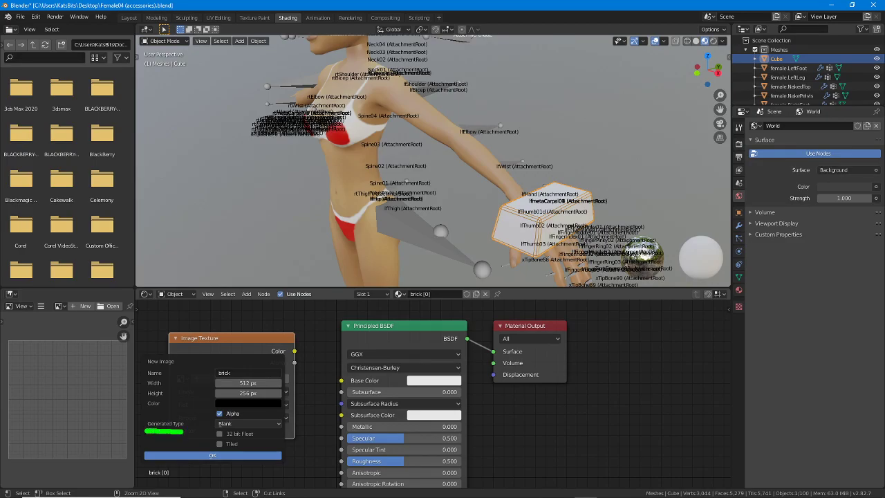
click(233, 423)
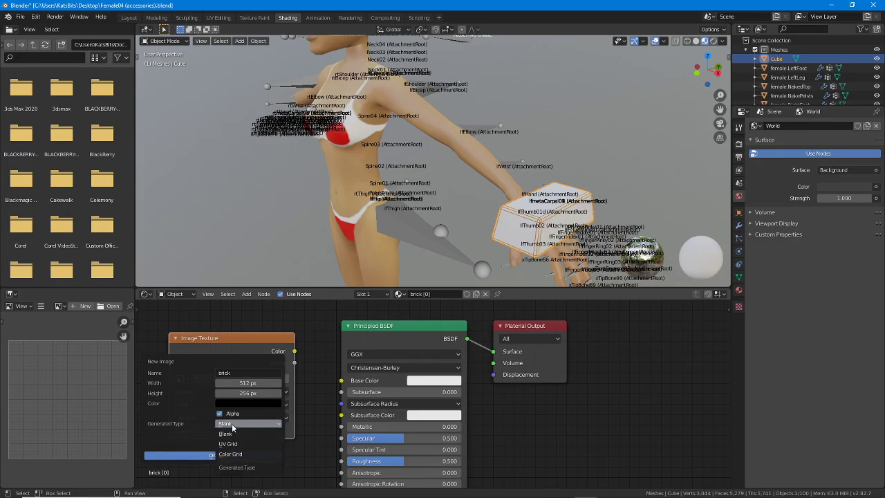
click(238, 454)
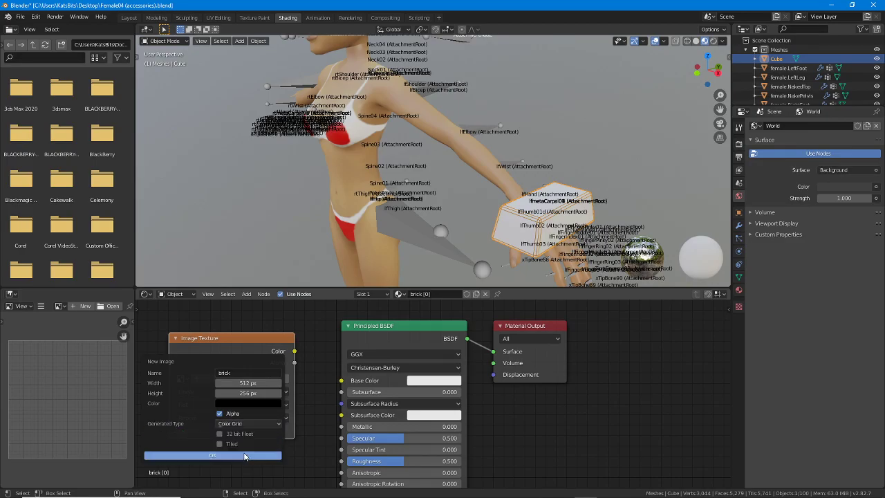
click(210, 456)
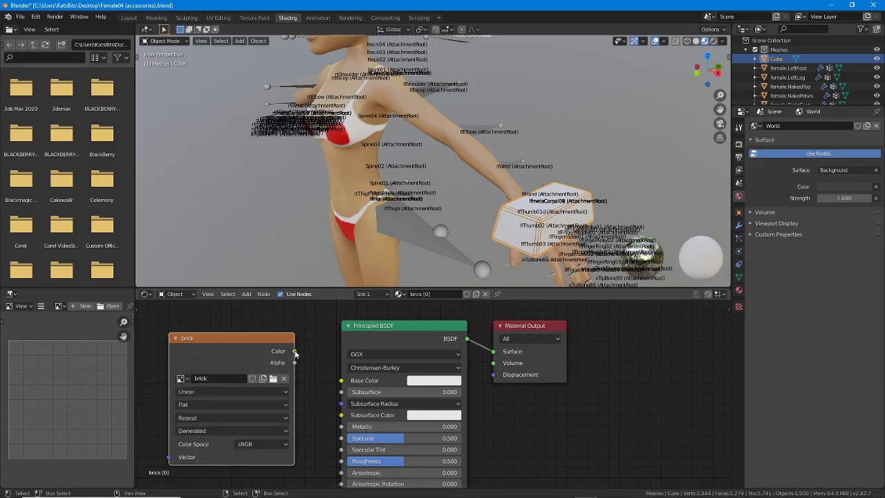
Connect the brick texture's Color output to the Principled BSDF's Base Color and examine the texture on the cube up close
drag(295, 351, 339, 385)
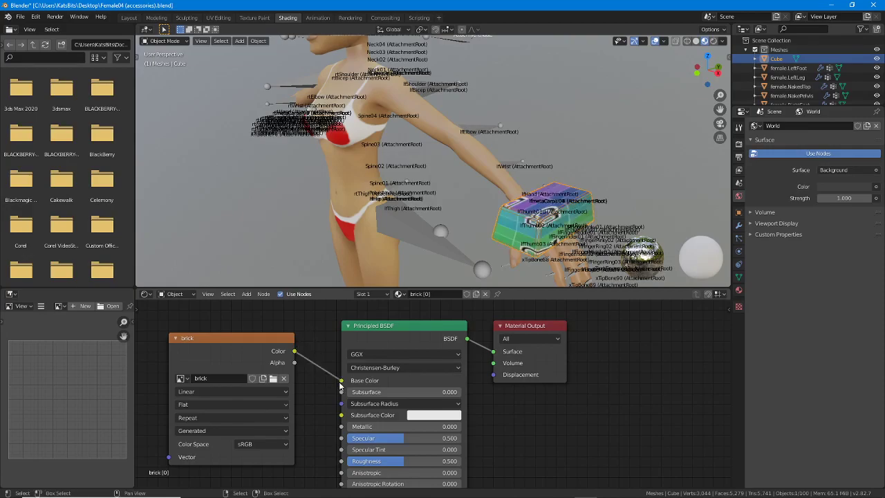
shift+middle_drag(548, 238, 432, 181)
scroll(428, 177, up, 5)
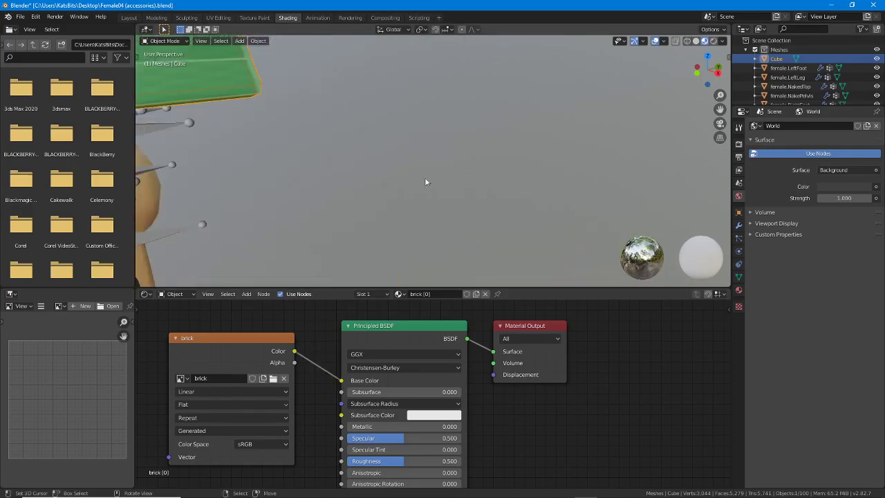
scroll(425, 178, down, 2)
middle_drag(333, 148, 348, 153)
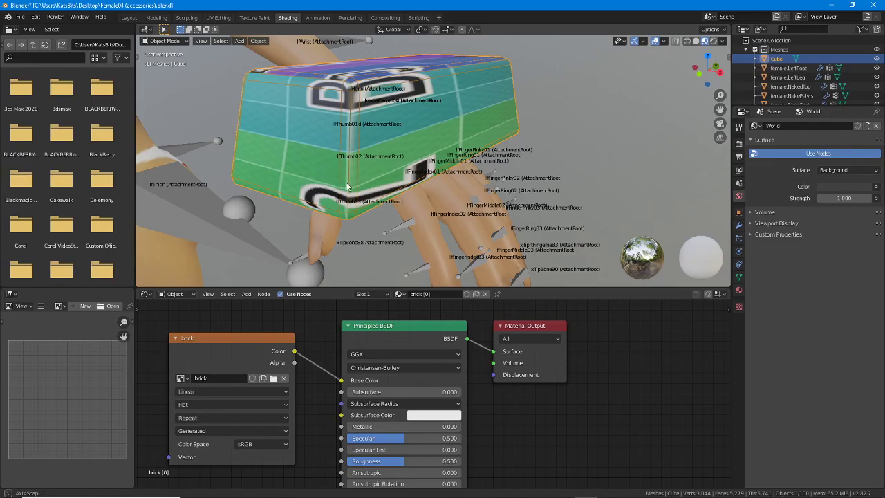
middle_drag(345, 182, 344, 182)
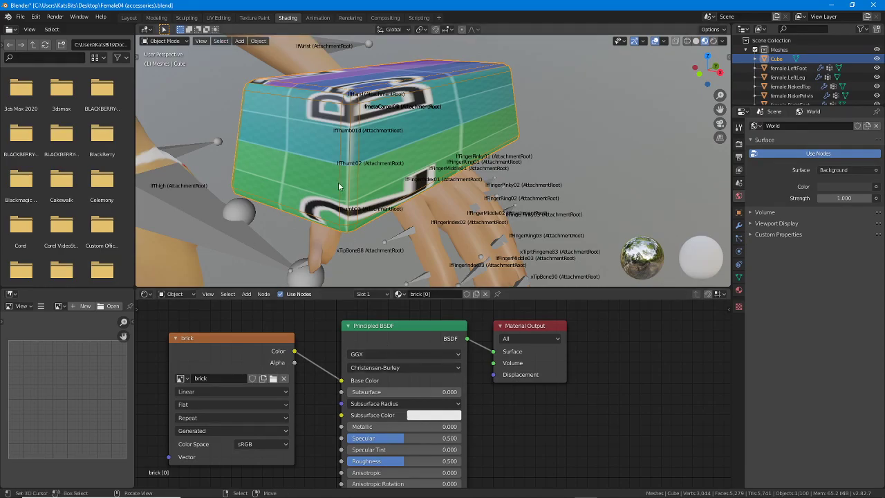
Switch to the UV Editing workspace and set the 3D viewport's grid scale to 100
click(223, 19)
scroll(601, 268, down, 5)
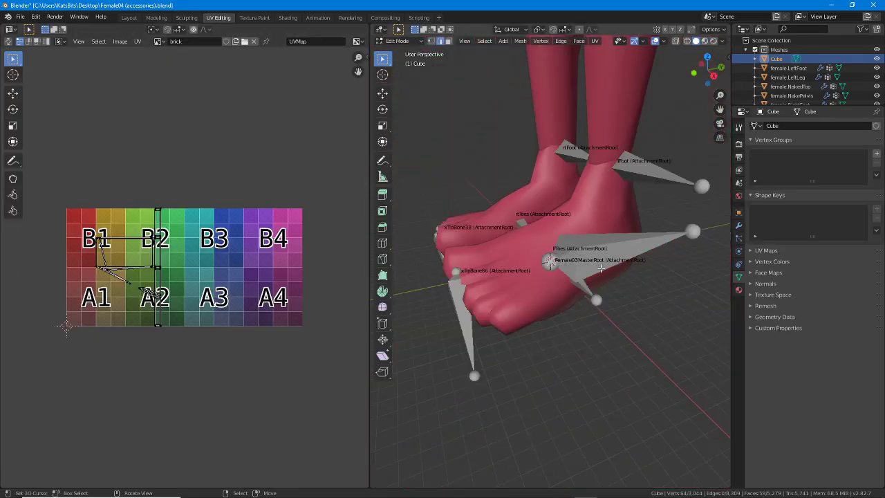
scroll(601, 267, down, 3)
shift+middle_drag(537, 127, 548, 270)
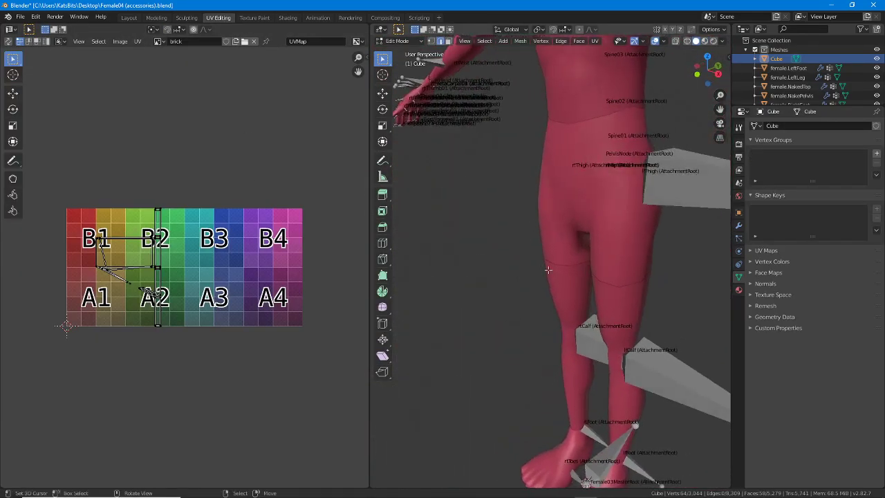
shift+middle_drag(560, 104, 509, 264)
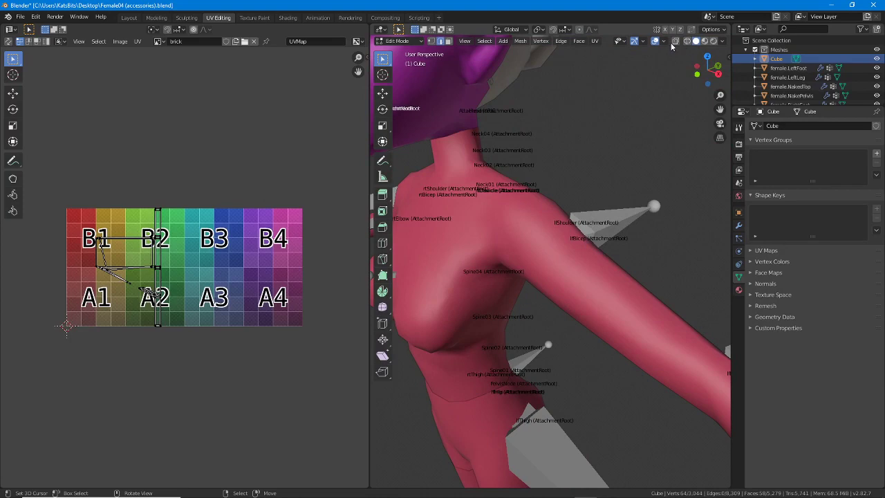
click(664, 41)
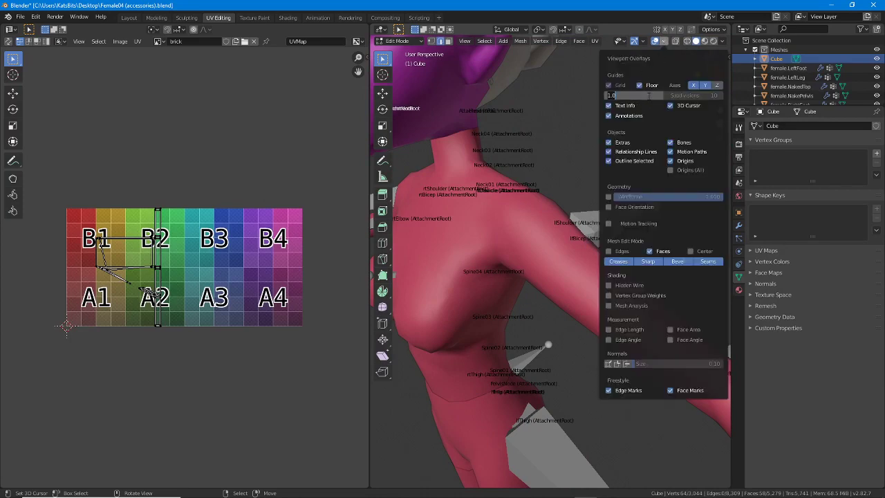
text(100)
key(Return)
click(664, 41)
Set the 3D viewport's clipping range to start at 1 m and end at 2500 m
key(n)
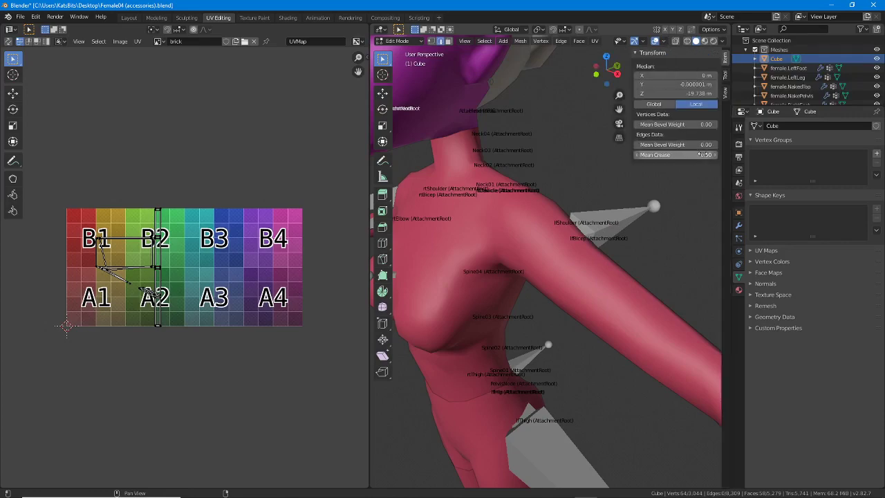
click(725, 93)
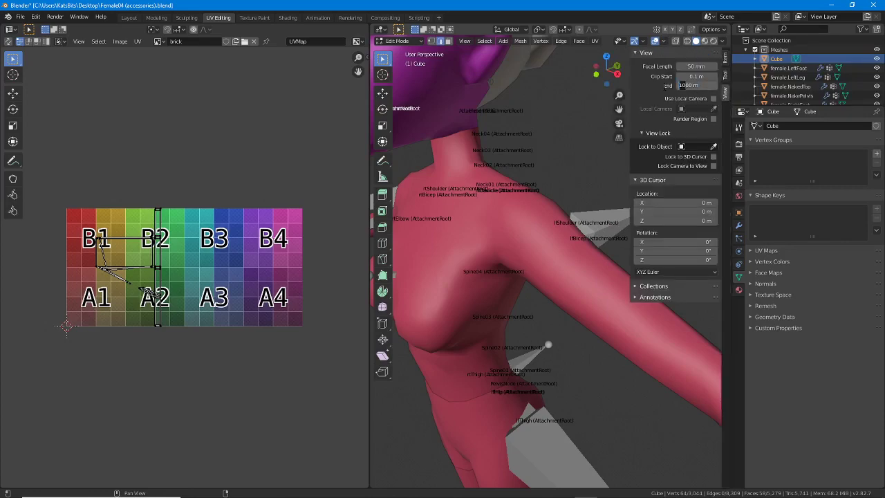
text(2500)
key(Return)
text(1)
key(Return)
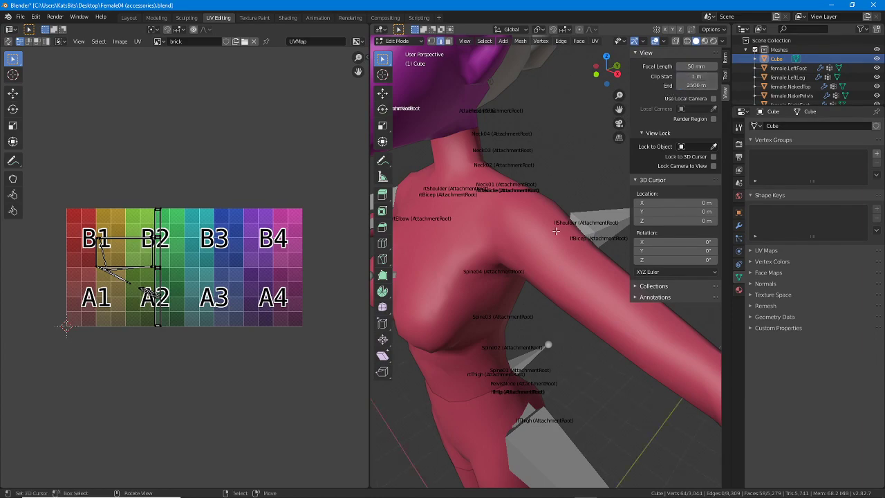
key(n)
Select all of the cube's mesh in Edit Mode and frame the selection in the 3D viewport
scroll(517, 305, down, 5)
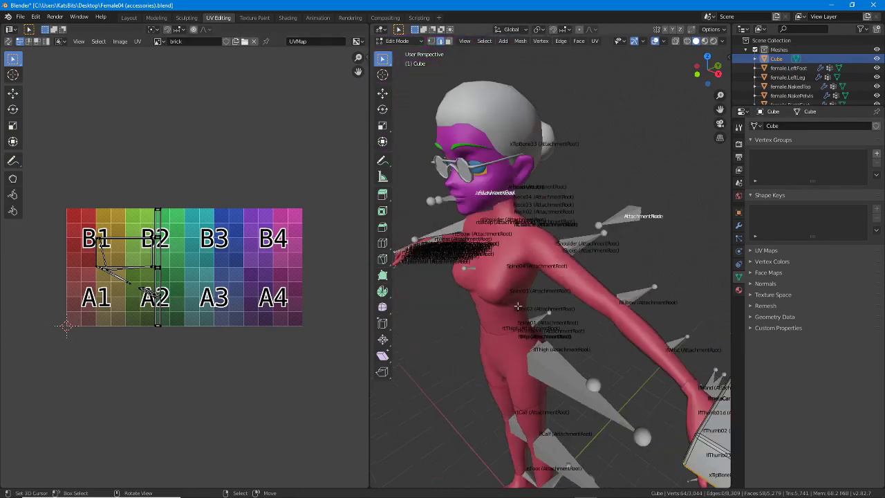
middle_drag(585, 363, 530, 304)
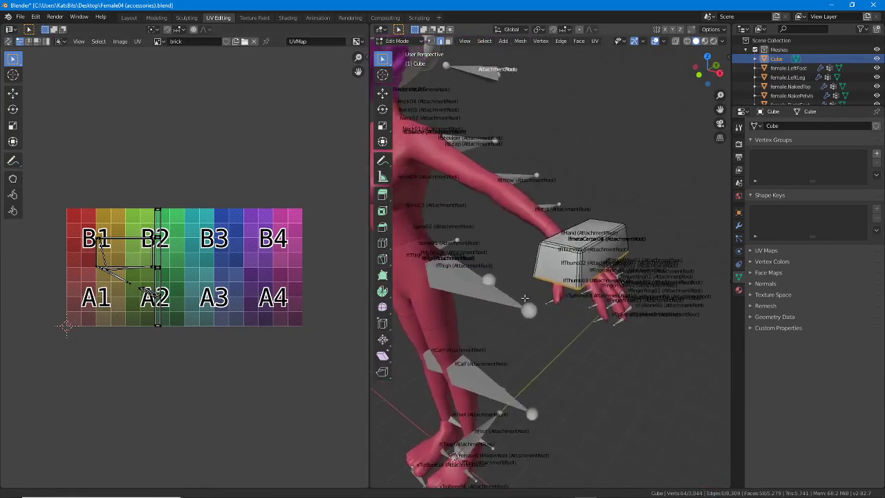
key(a)
click(465, 42)
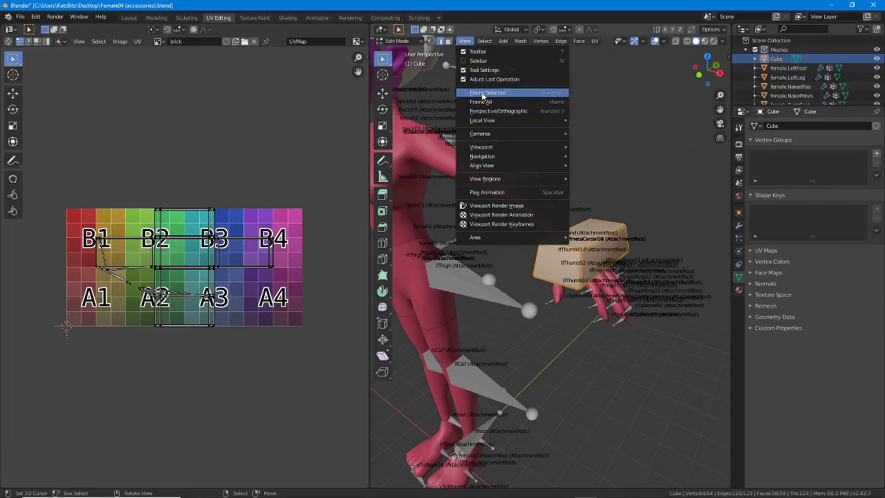
drag(462, 102, 516, 102)
key(Escape)
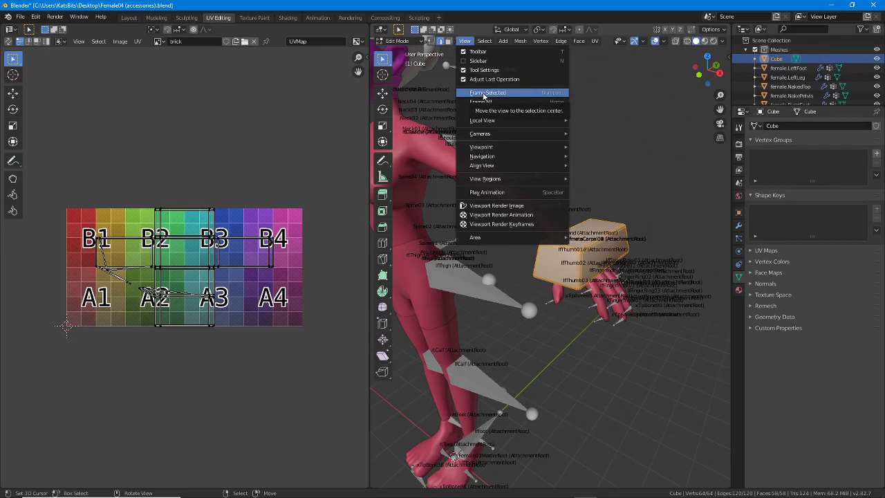
key(Escape)
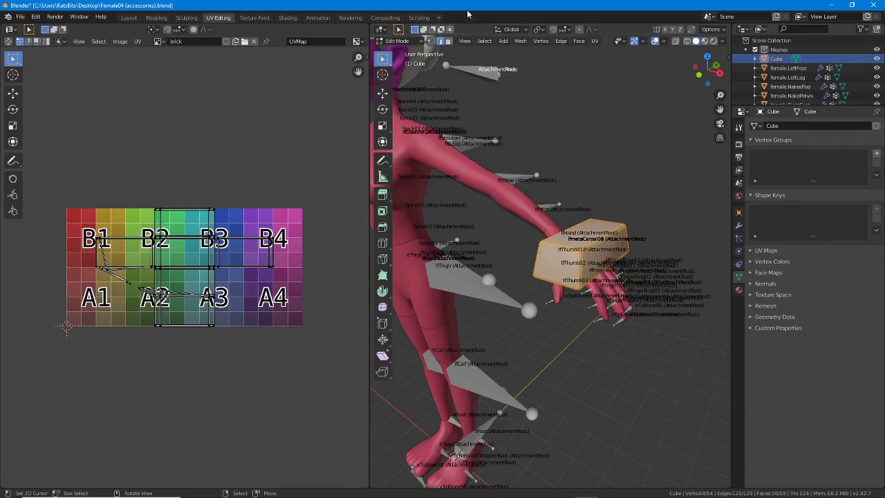
click(464, 41)
click(484, 94)
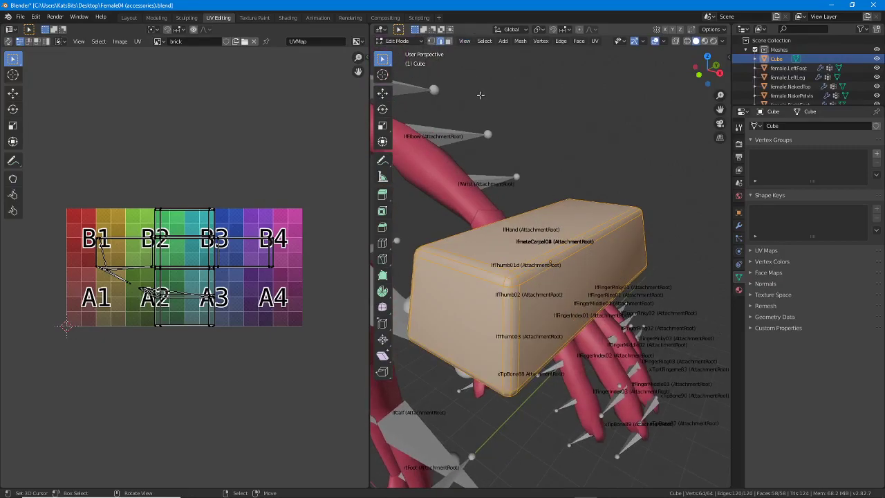
mouse_move(484, 245)
middle_down()
mouse_move(525, 287)
mouse_move(504, 291)
mouse_move(523, 277)
mouse_move(526, 291)
middle_up()
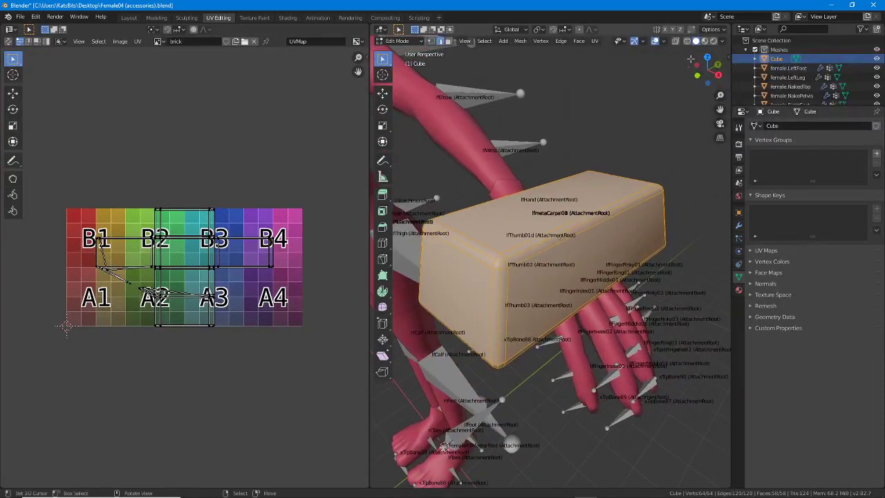
Set the 3D viewport shading to Material Preview and look at the texture on the cube from below
click(704, 41)
mouse_move(484, 235)
middle_down()
mouse_move(475, 242)
mouse_move(484, 238)
middle_up()
scroll(174, 276, up, 1)
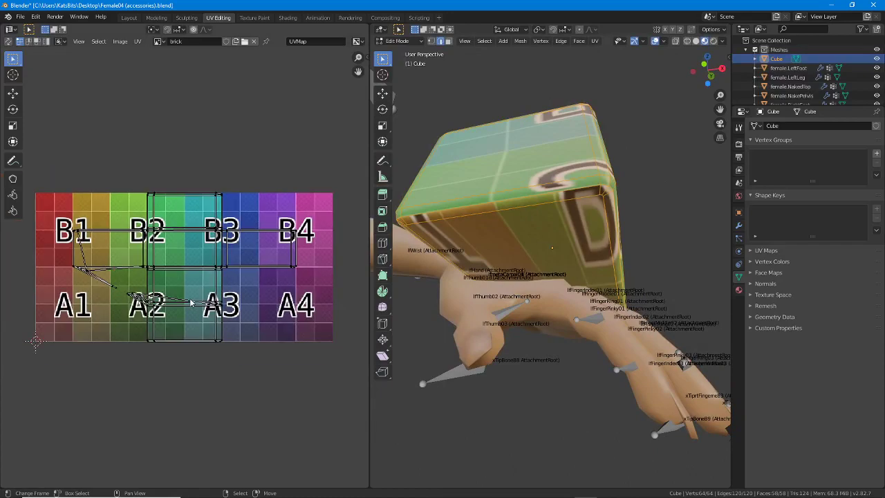
Set UV selection to island mode, move the whole UV layout above the color grid image, and inspect the texture on the cube
click(46, 41)
click(154, 248)
middle_drag(173, 259, 176, 328)
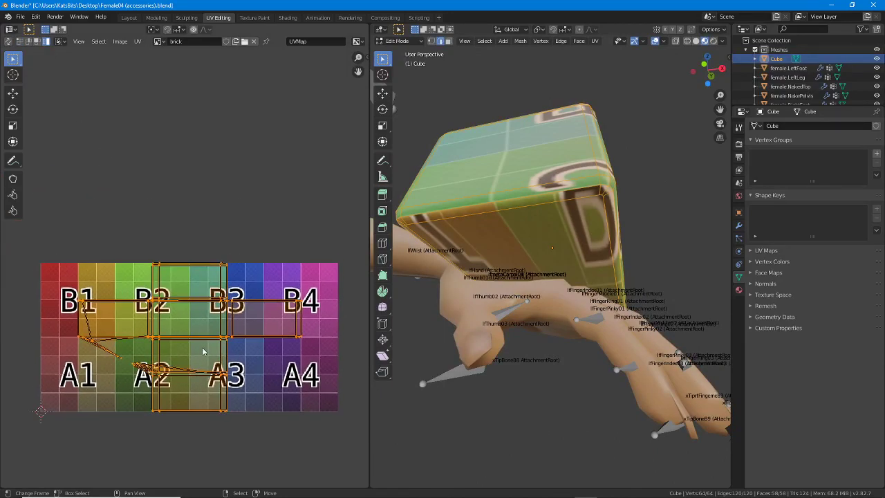
drag(202, 351, 193, 181)
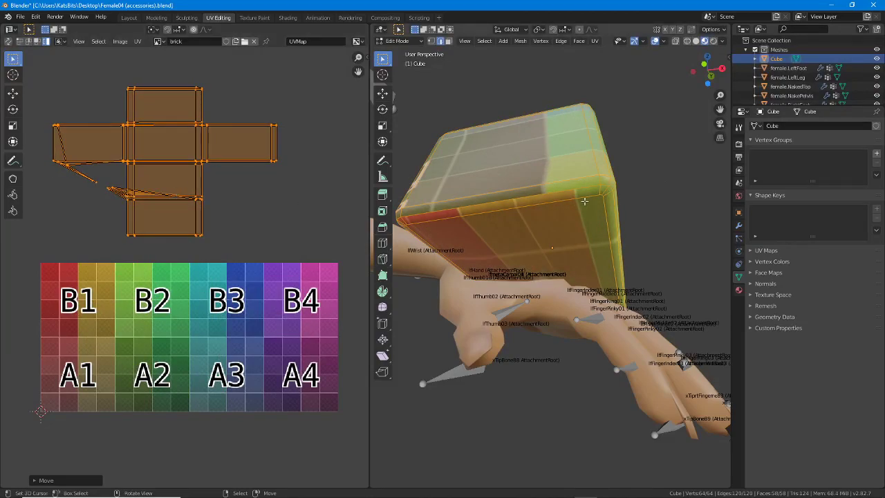
middle_drag(539, 249, 562, 195)
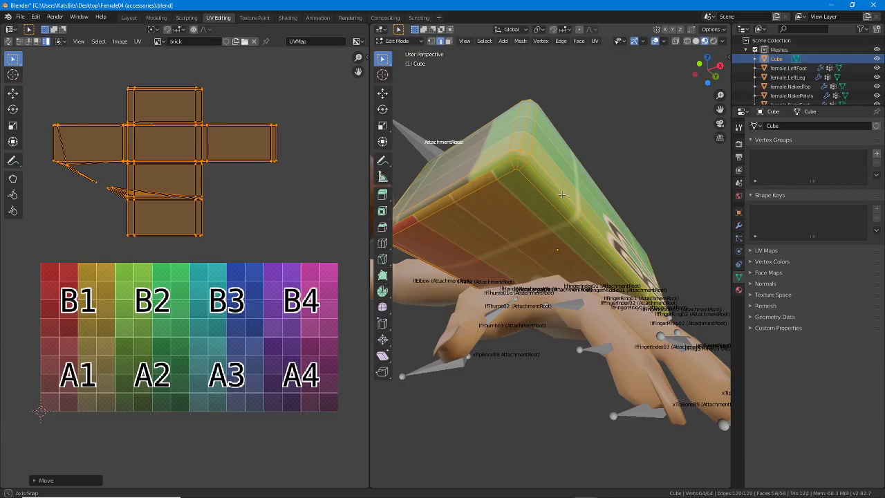
middle_drag(561, 196, 520, 170)
scroll(490, 180, up, 2)
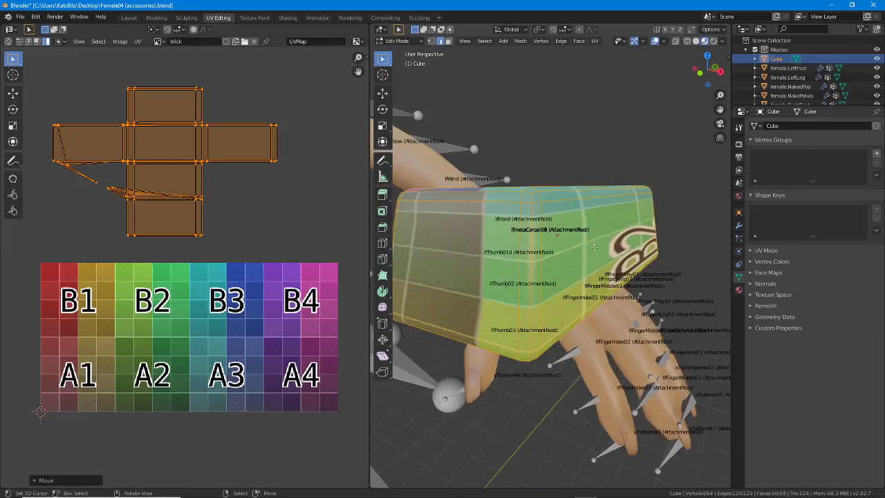
Set the 3D viewport to the front view and unwrap the selected cube faces with Cube Projection
click(464, 41)
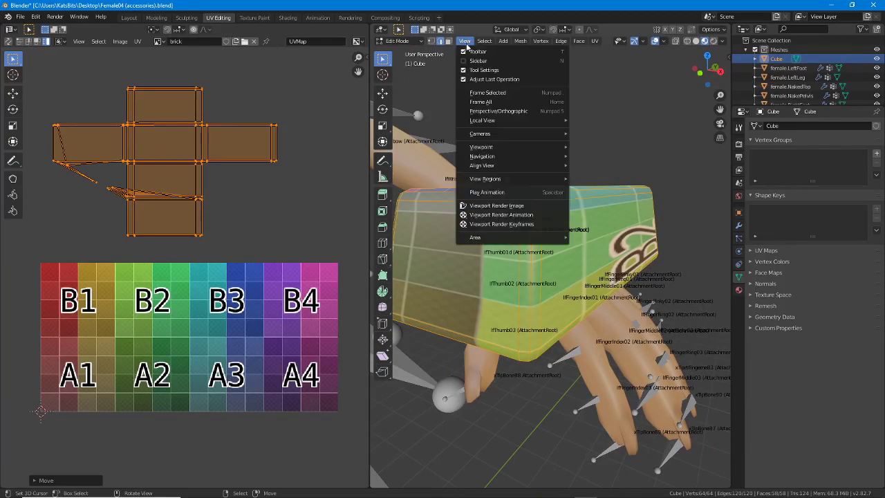
mouse_move(472, 150)
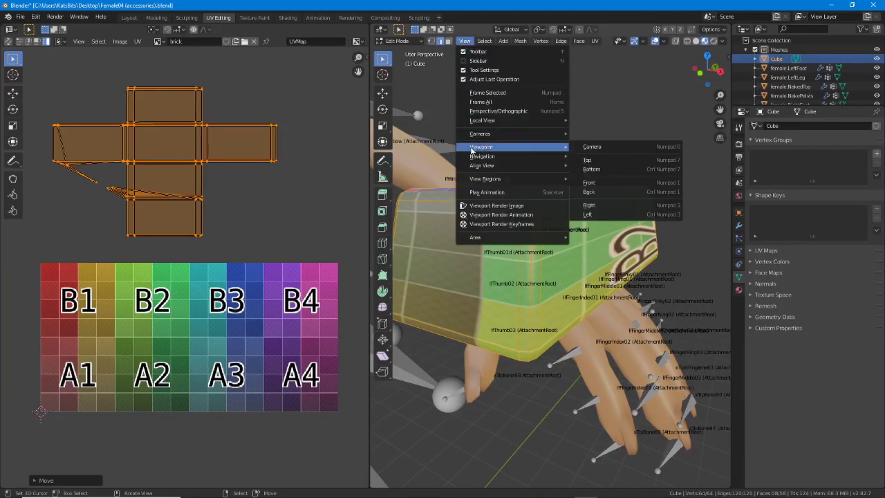
click(613, 183)
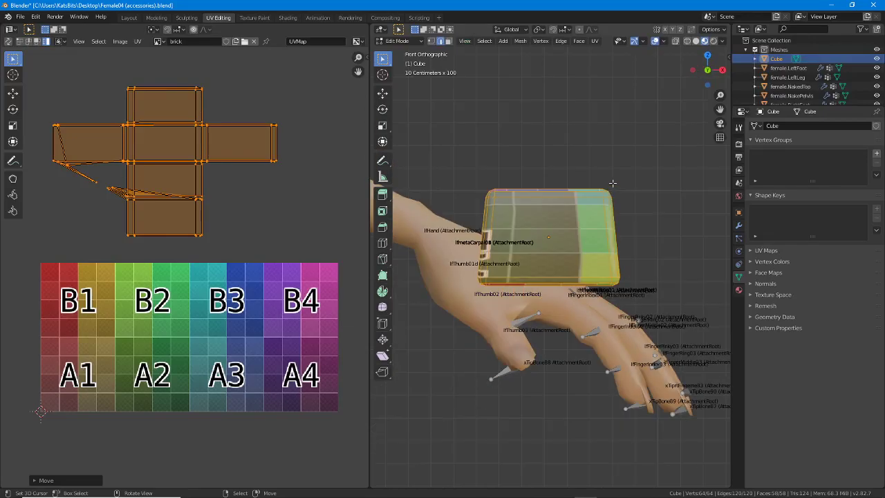
click(594, 42)
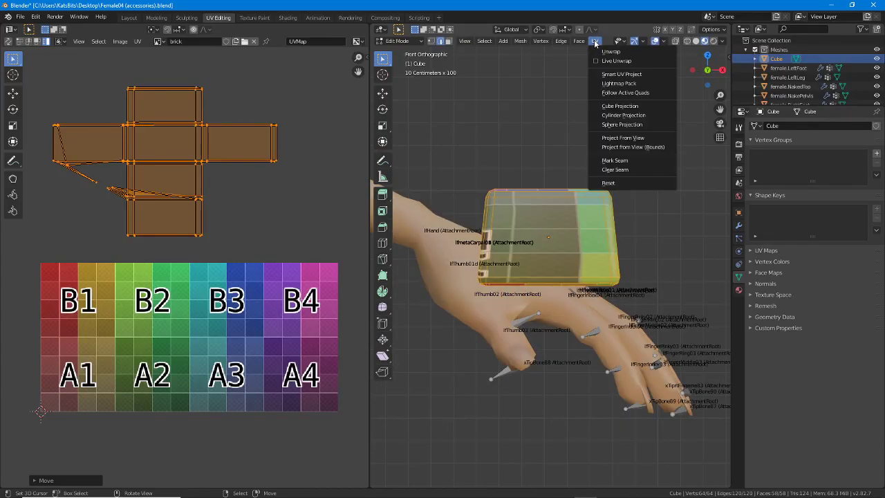
click(614, 107)
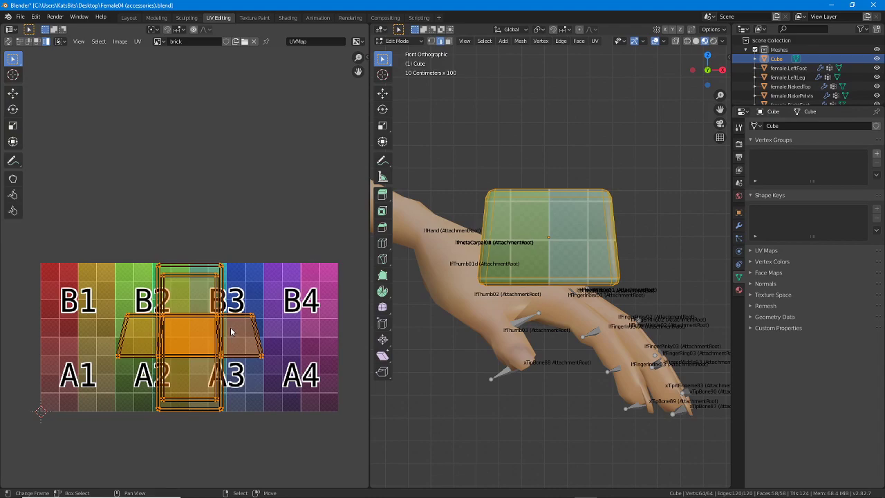
Move the cube-projected UV layout above the color grid image and view the brick in perspective
drag(230, 327, 204, 138)
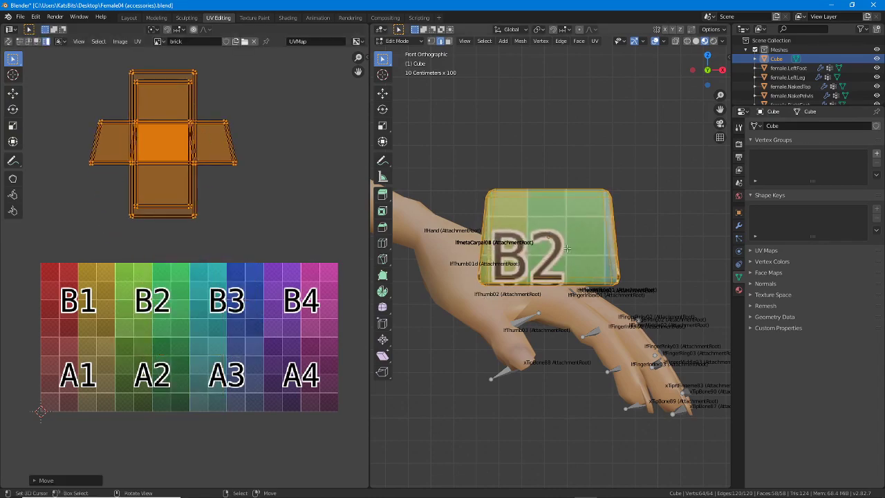
key(KP_5)
middle_drag(584, 204, 546, 256)
Move the larger rectangular UV island onto the B1 and A1 cells and check the brick's underside
alt+click(184, 78)
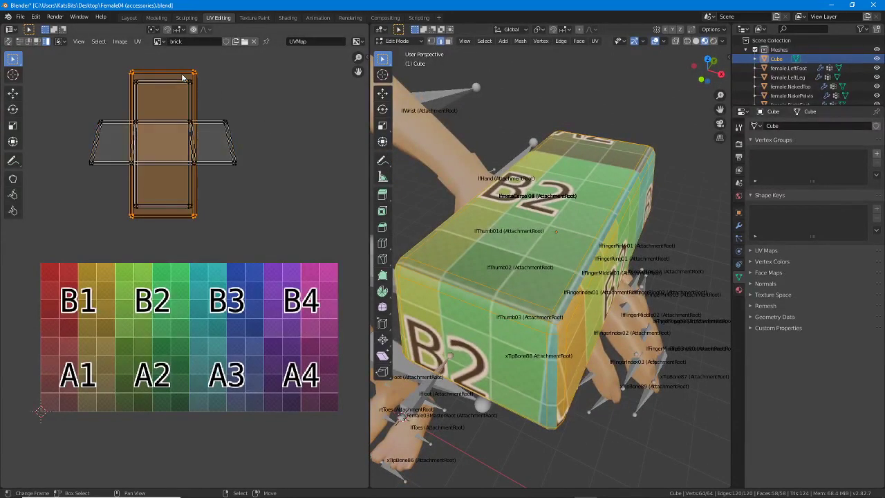
key(g)
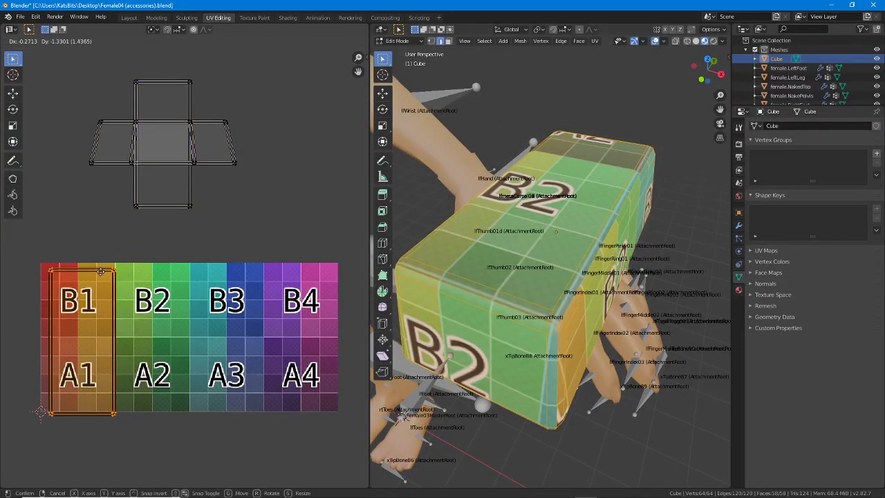
click(96, 269)
middle_drag(552, 228, 562, 275)
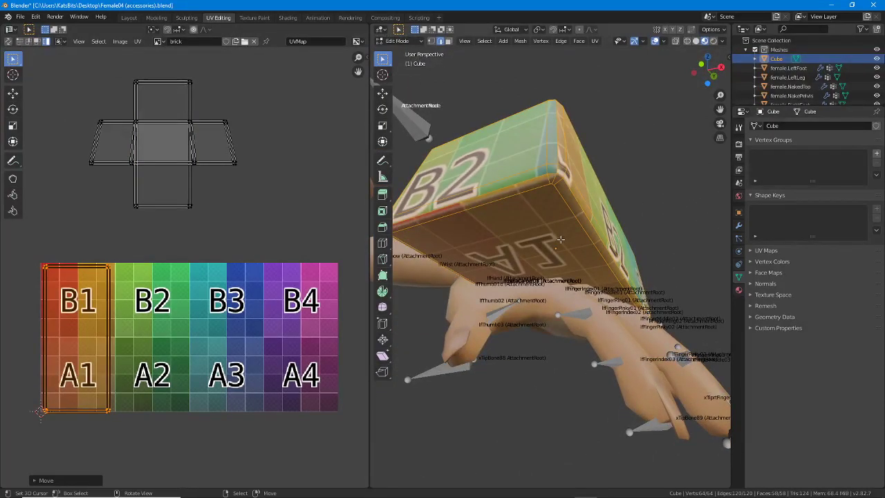
Move the smaller rectangular UV island onto the B2 and A2 cells, beside the first island, and fine-tune its position
click(145, 104)
key(g)
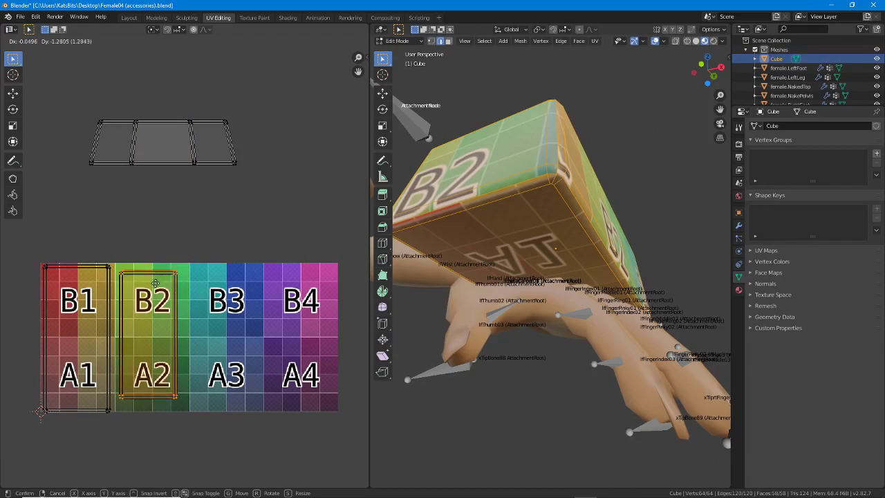
click(152, 280)
middle_drag(432, 228, 432, 328)
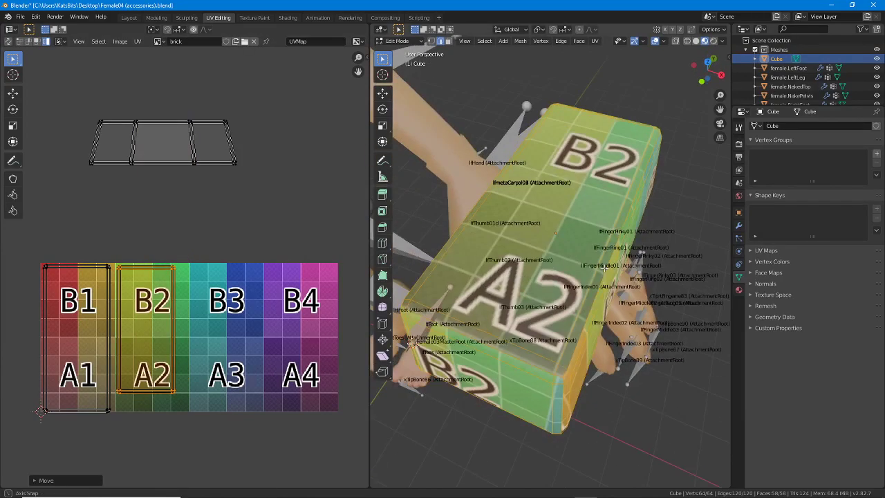
key(g)
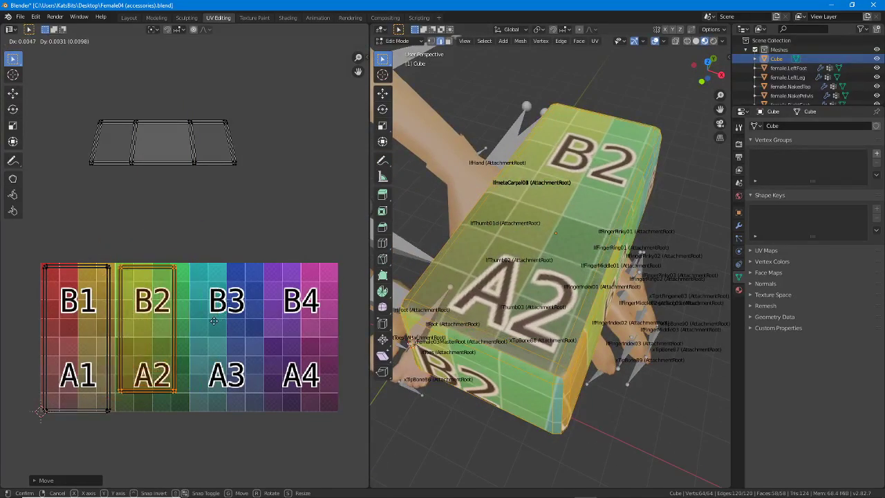
click(215, 326)
middle_drag(415, 373, 409, 286)
Identify which brick faces the islands cover, then place one wide trapezoidal side island across the B3 and B4 cells
click(100, 284)
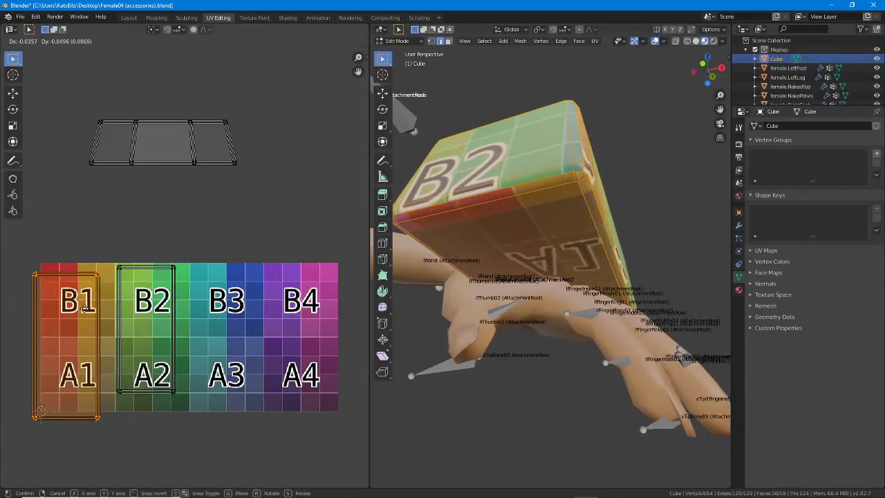
right_click(120, 132)
middle_drag(629, 184, 603, 236)
key(g)
right_click(181, 208)
middle_drag(442, 242, 587, 242)
key(g)
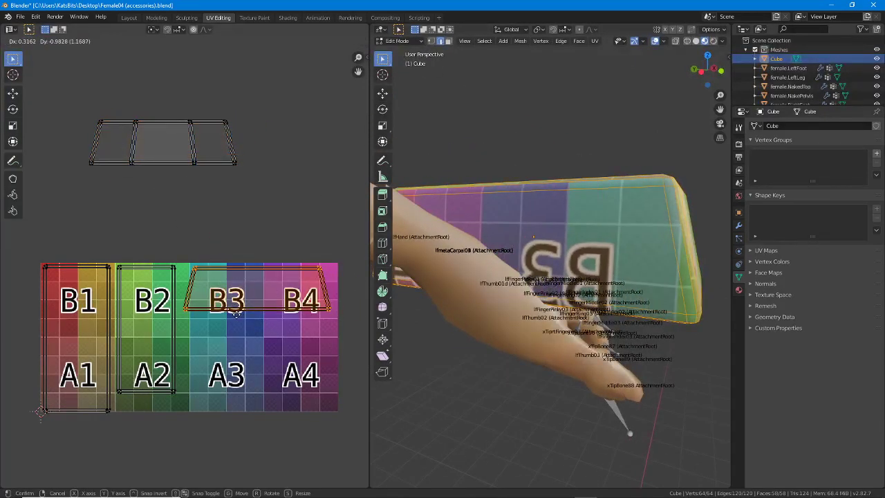
click(237, 318)
Place the other wide trapezoidal island directly below the first one, across the upper part of the A3 and A4 cells
right_click(211, 168)
key(g)
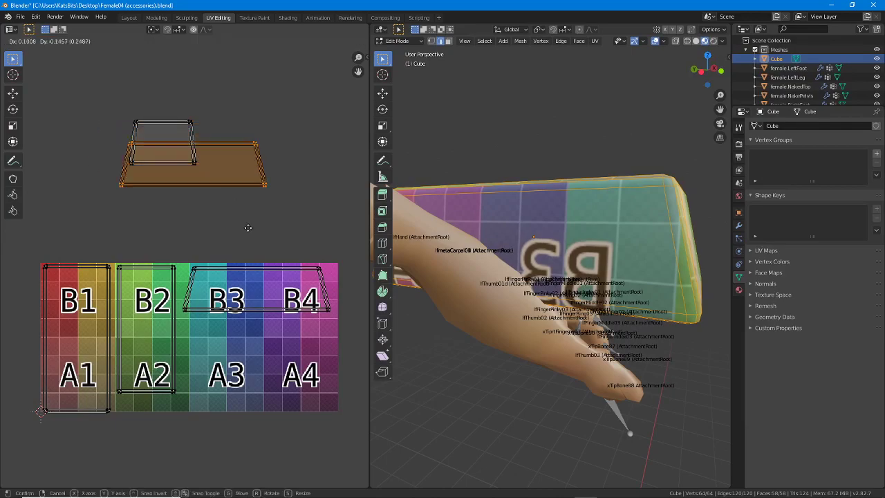
click(279, 357)
middle_drag(588, 270, 415, 287)
key(g)
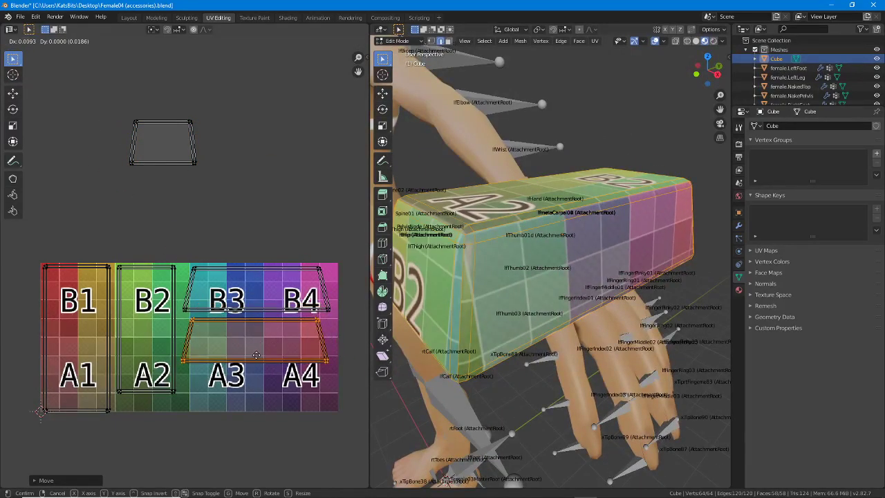
click(255, 355)
Place the two small trapezoidal end islands side by side along the lower edge of the A3 and A4 cells
right_click(161, 156)
key(g)
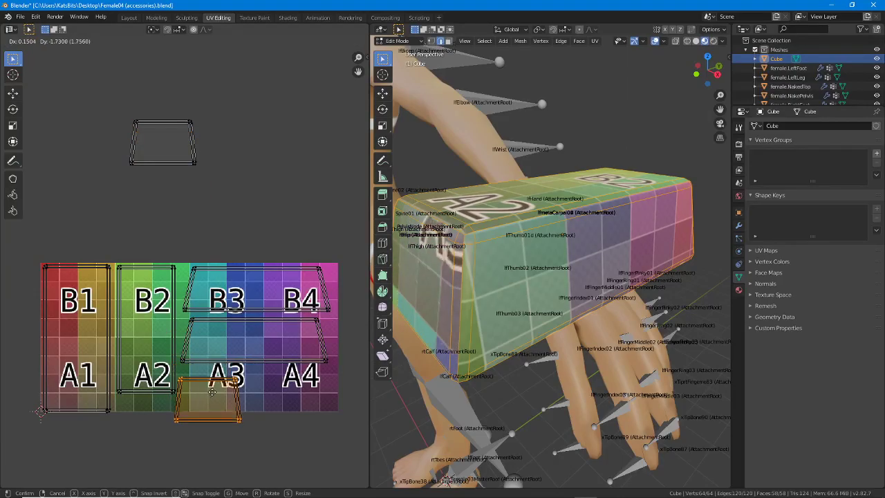
click(213, 392)
right_click(166, 142)
key(g)
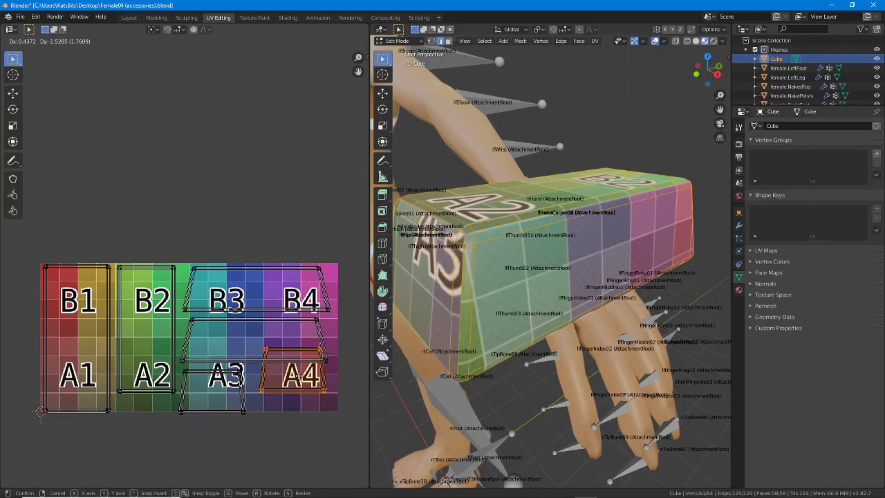
click(287, 393)
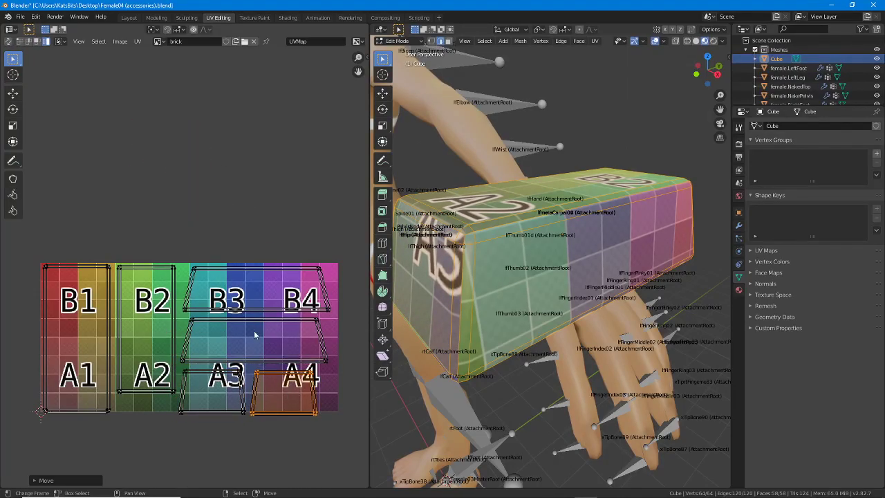
Project the whole brick's UVs from the front orthographic view with Project From View, and try moving the resulting island
middle_drag(580, 311, 544, 309)
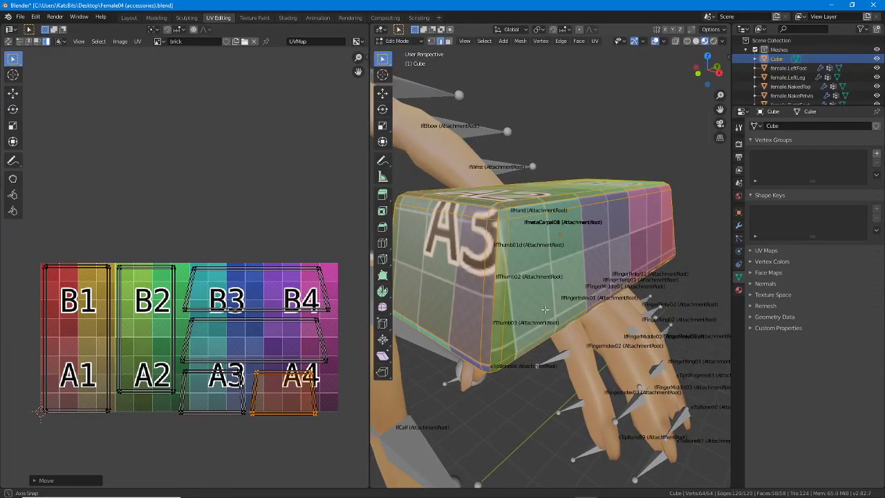
middle_drag(545, 310, 545, 310)
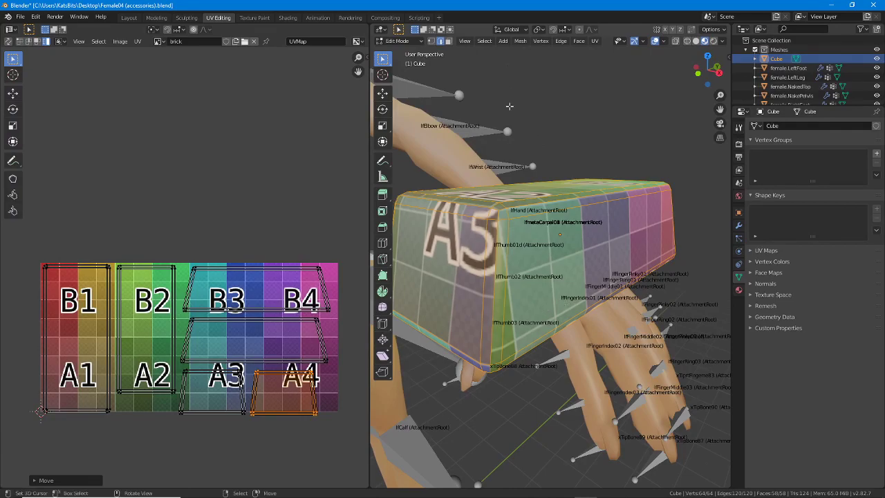
click(595, 41)
click(465, 42)
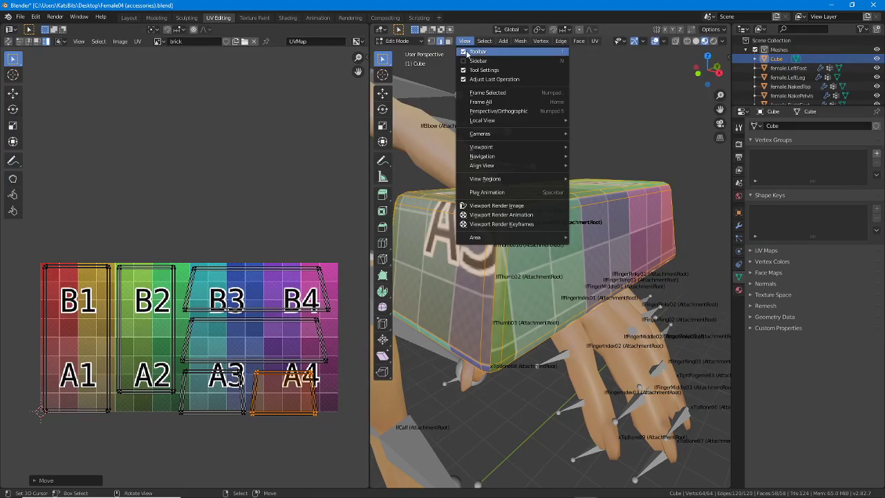
mouse_move(479, 149)
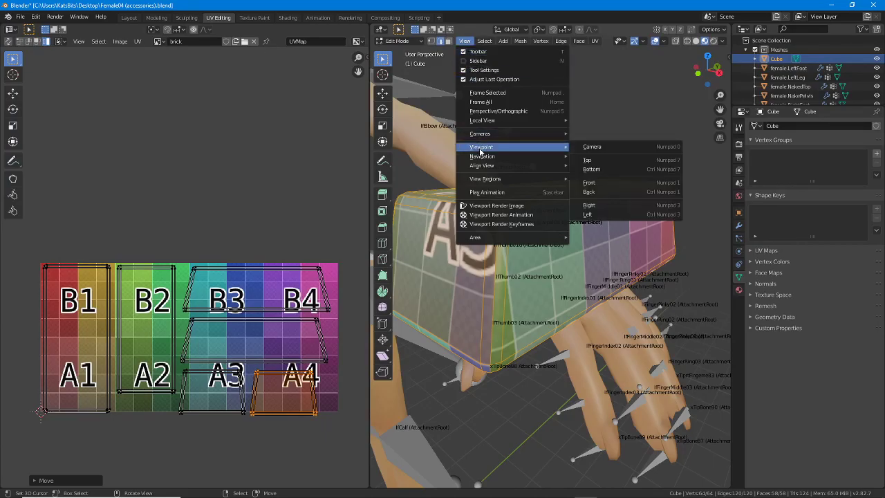
click(598, 181)
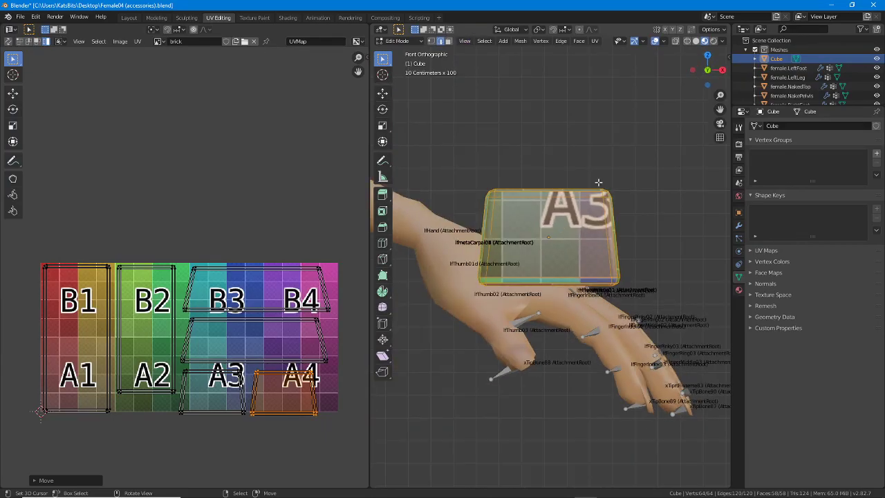
click(595, 41)
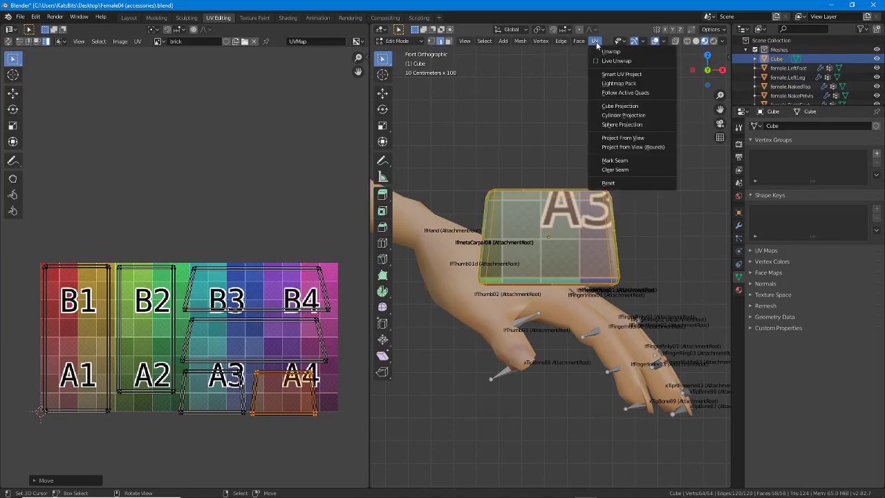
click(622, 138)
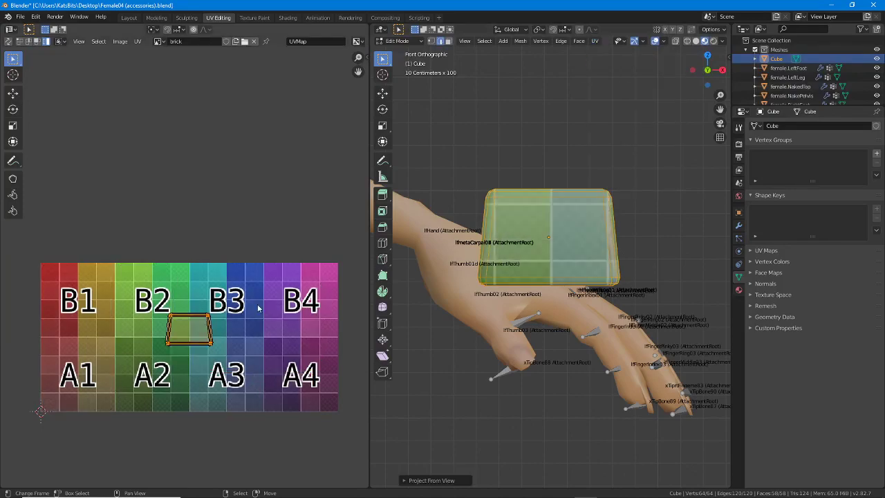
key(g)
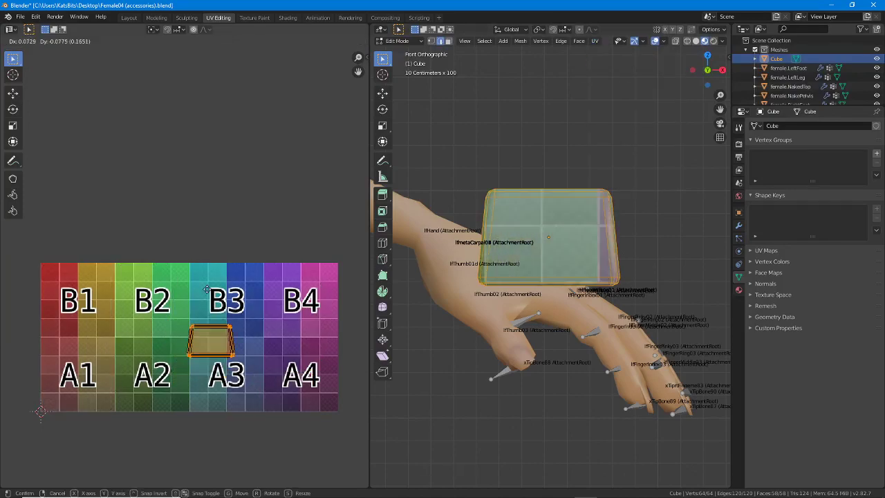
click(188, 326)
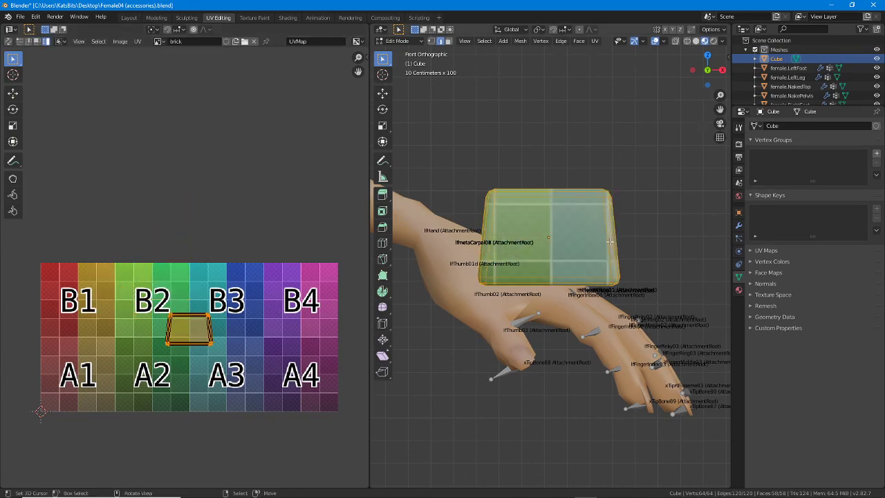
Examine how the front-projected texture runs along the brick's long sides and across its end face
middle_drag(608, 225, 538, 260)
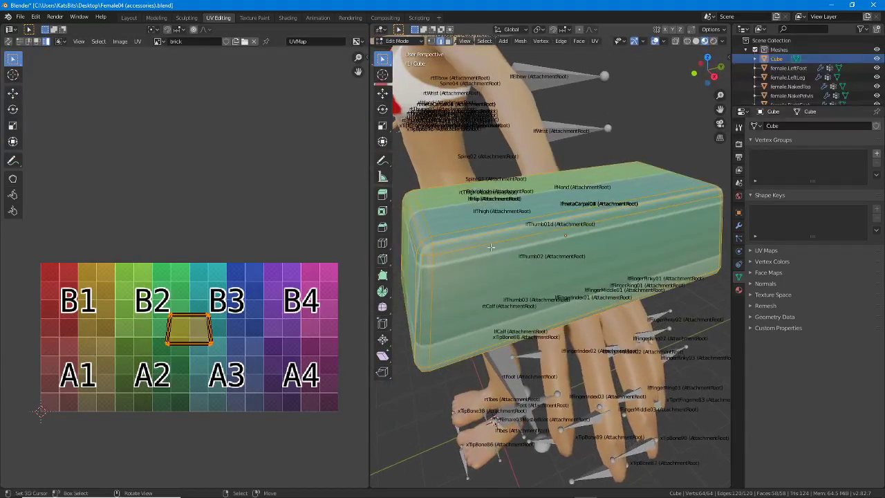
middle_drag(490, 247, 490, 260)
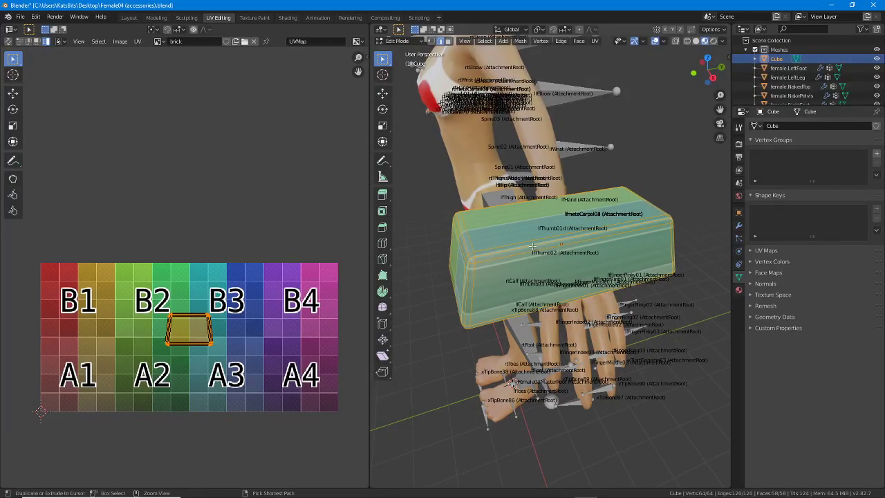
key(ctrl+2)
drag(477, 281, 639, 266)
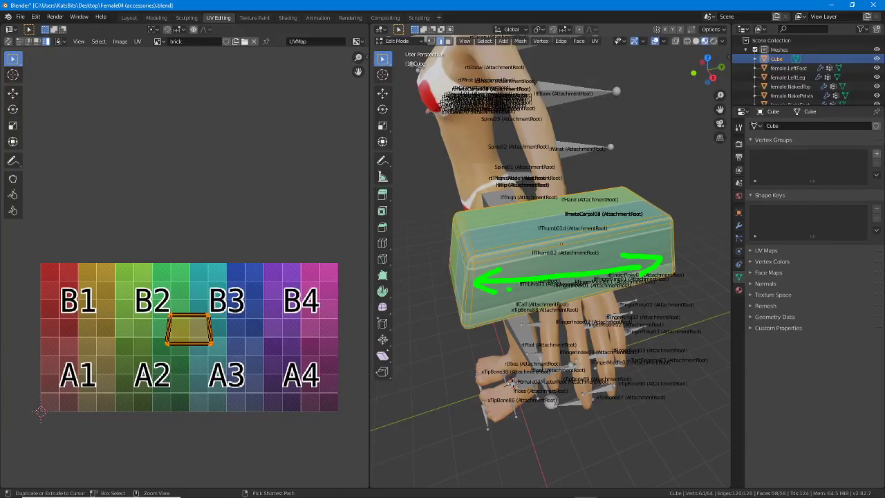
key(Escape)
mouse_move(538, 252)
middle_down()
mouse_move(595, 239)
mouse_move(542, 243)
mouse_move(563, 228)
mouse_move(558, 206)
mouse_move(527, 209)
mouse_move(515, 225)
mouse_move(529, 204)
mouse_move(549, 220)
mouse_move(516, 226)
middle_up()
scroll(595, 239, up, 3)
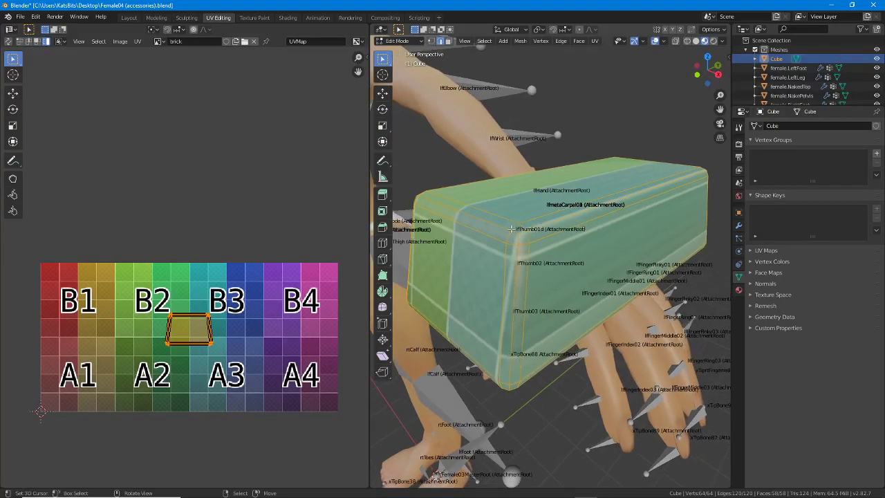
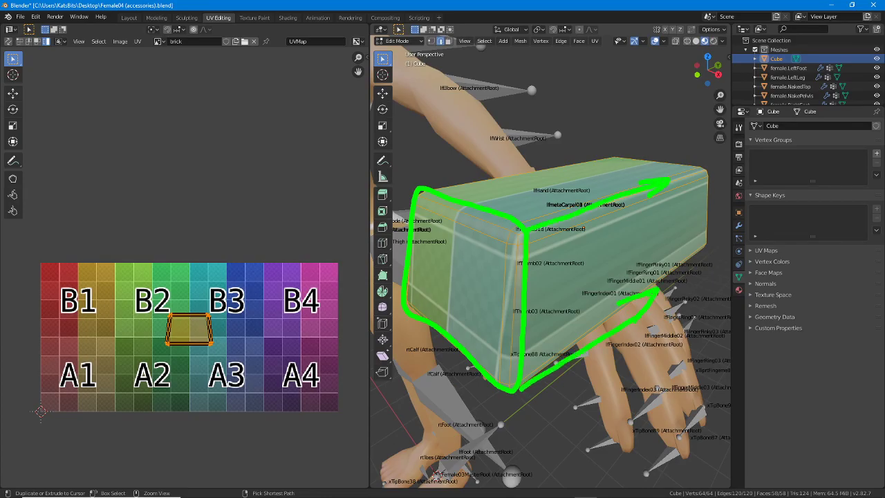
Project the whole brick's UVs again from the top orthographic view with Project From View
middle_drag(581, 217, 448, 198)
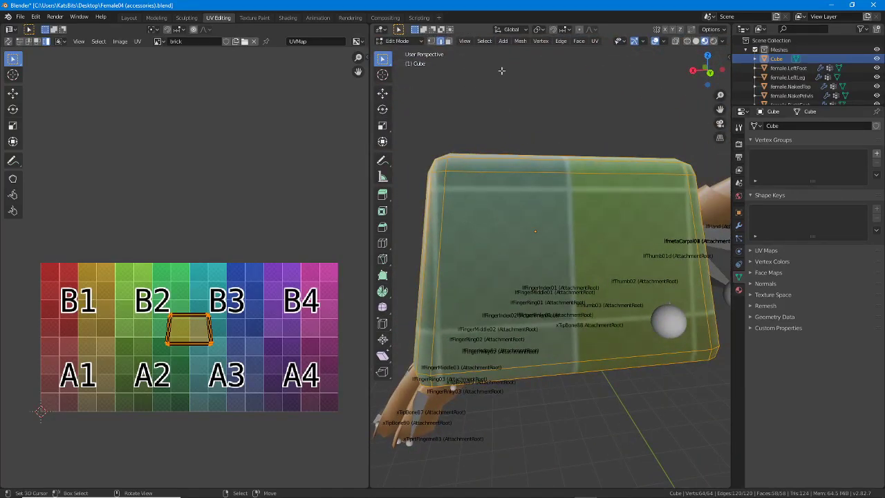
click(467, 41)
mouse_move(476, 152)
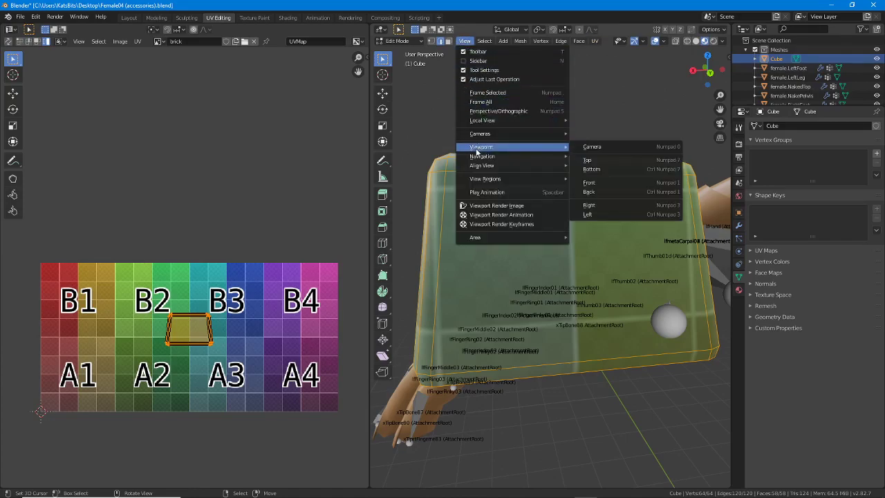
click(586, 160)
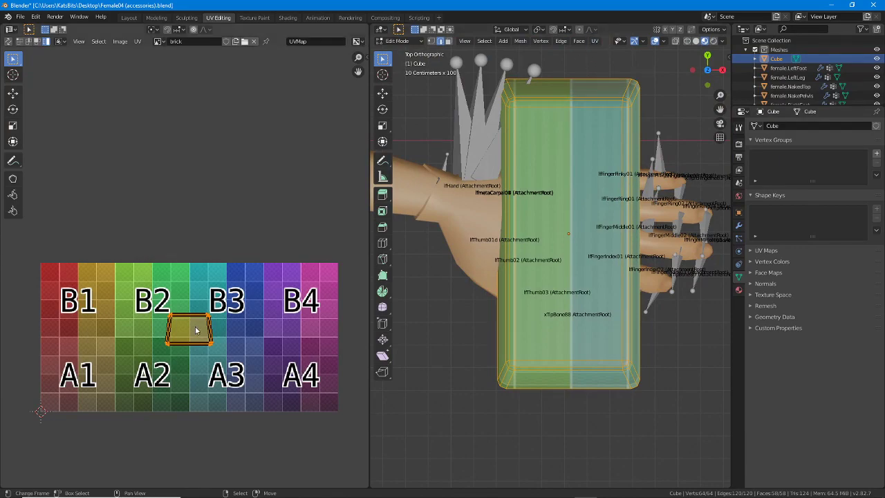
key(g)
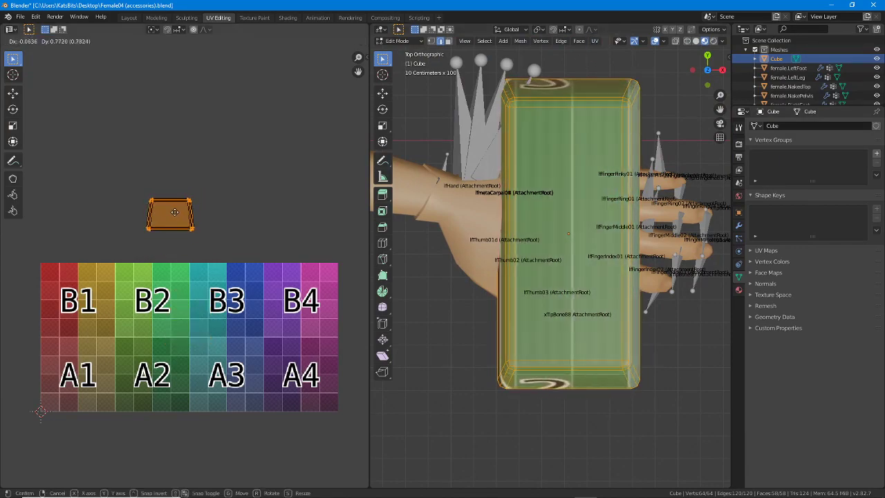
right_click(174, 211)
click(595, 43)
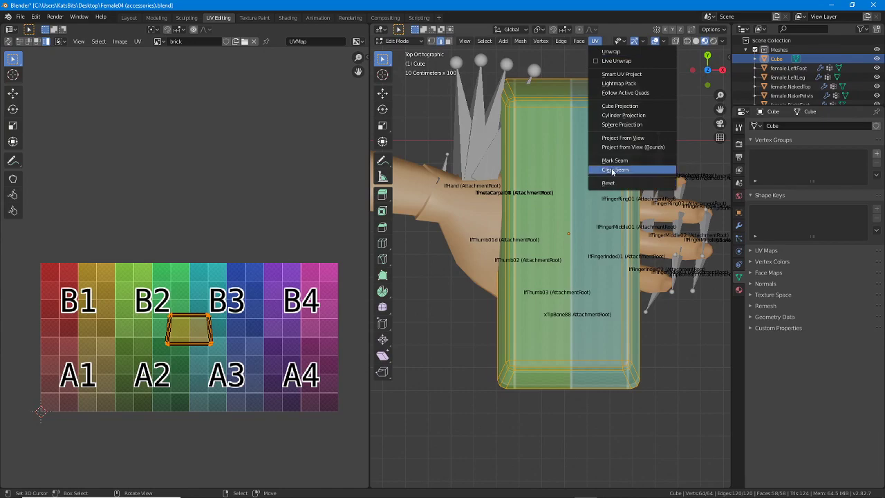
click(622, 138)
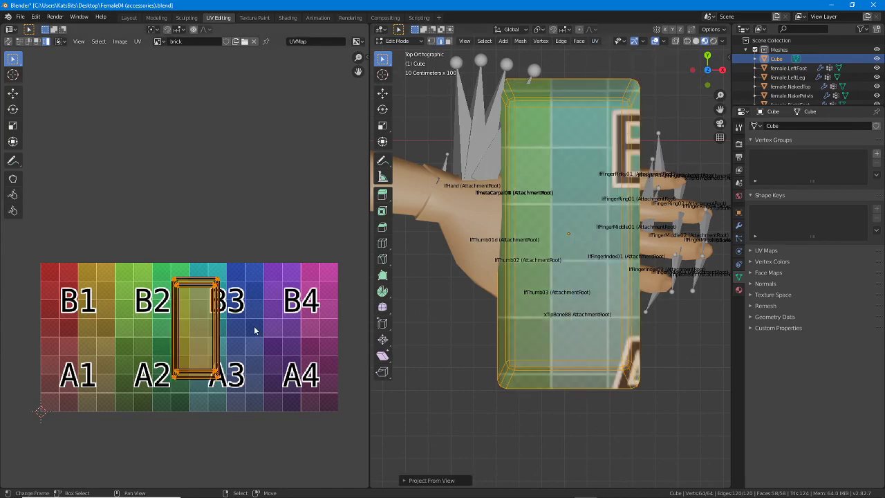
Try enlarging the top-projected UV island, and examine how the texture falls on the brick's sides
key(s)
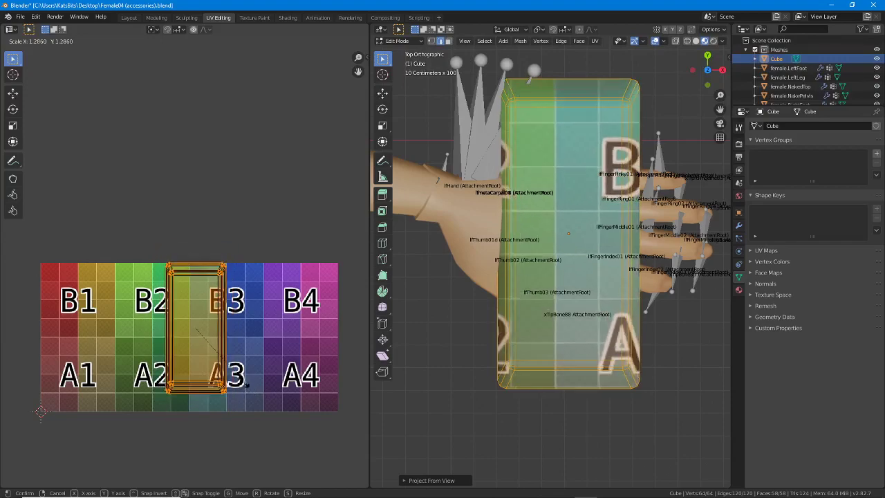
click(233, 373)
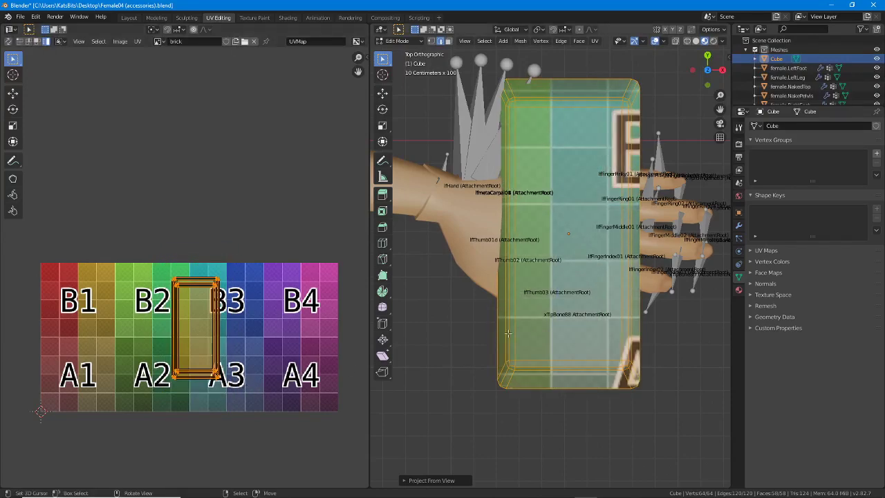
key(KP_5)
middle_drag(513, 332, 490, 301)
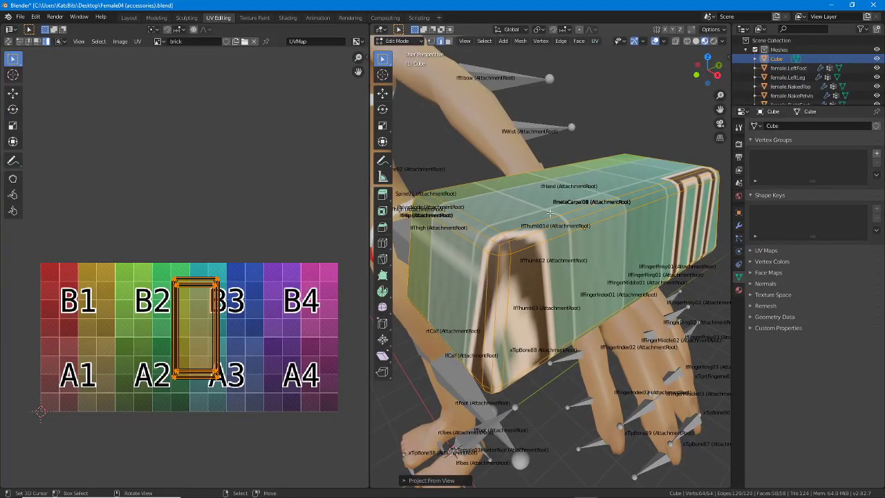
Remap the brick's UVs with Cylinder Projection from the front orthographic view
key(KP_1)
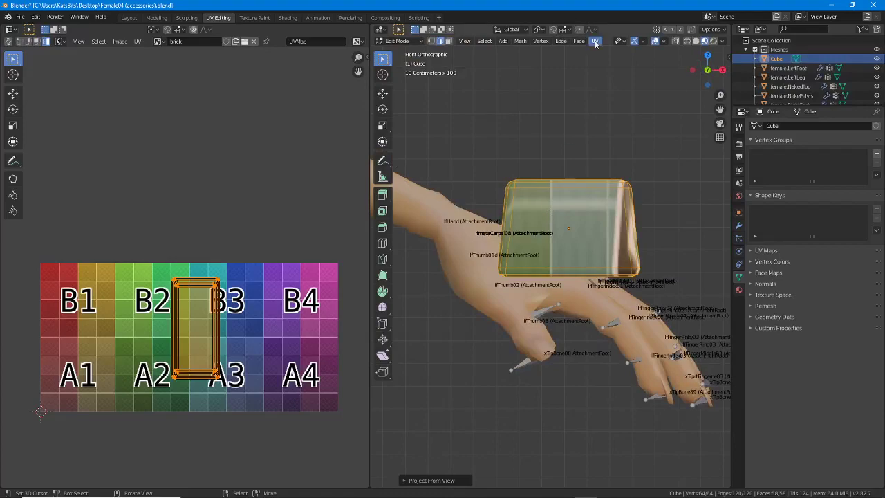
click(595, 42)
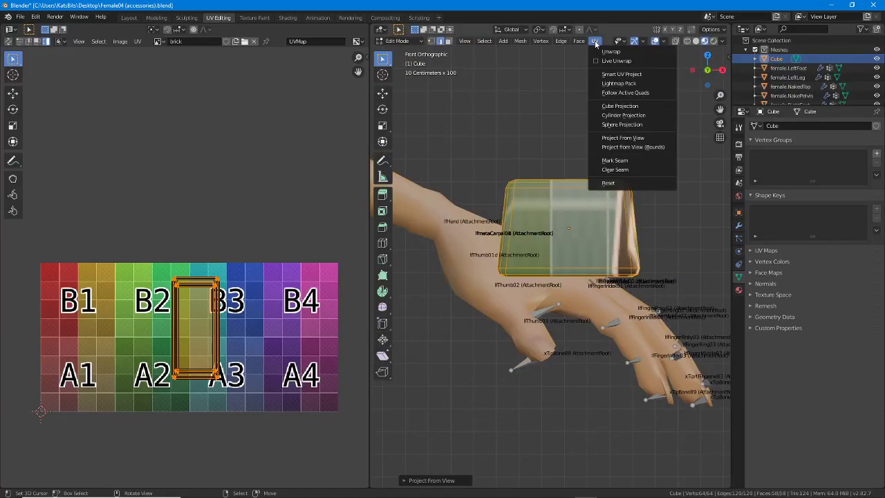
click(623, 114)
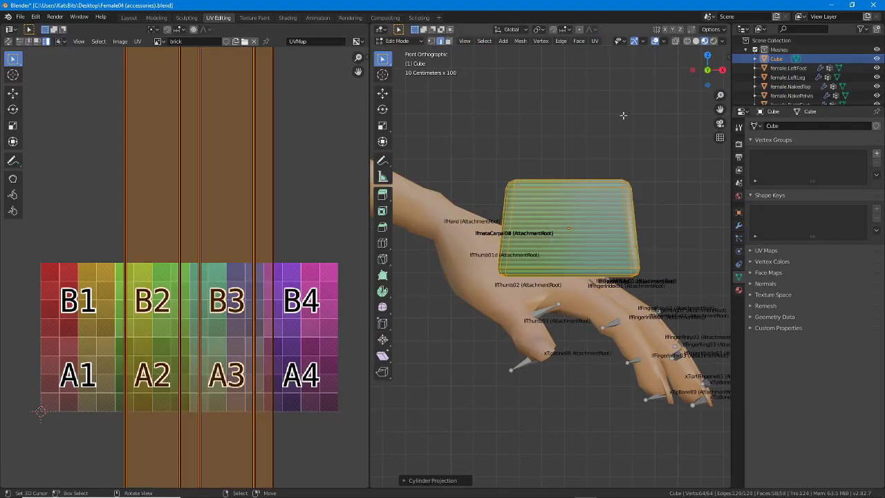
Scale the oversized cylinder-projected UV layout down uniformly to a narrow vertical strip reaching over the B3 cell
middle_drag(546, 208, 484, 250)
scroll(160, 229, down, 3)
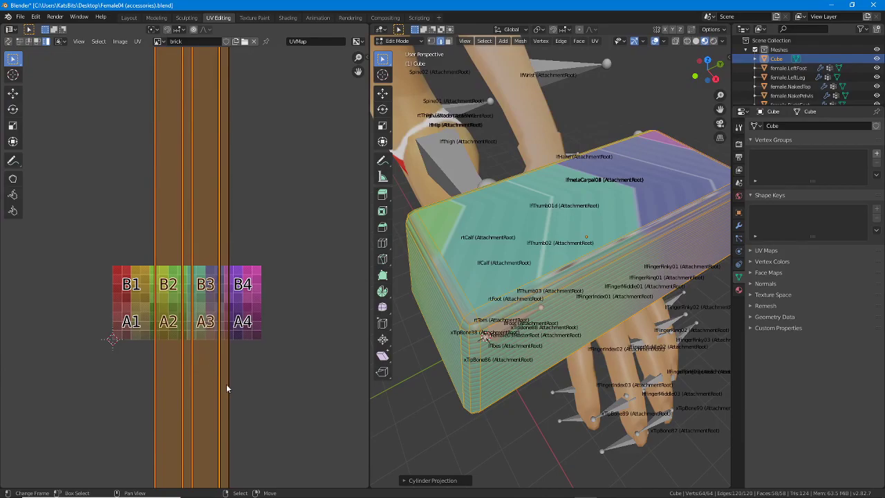
key(s)
key(x)
right_click(231, 324)
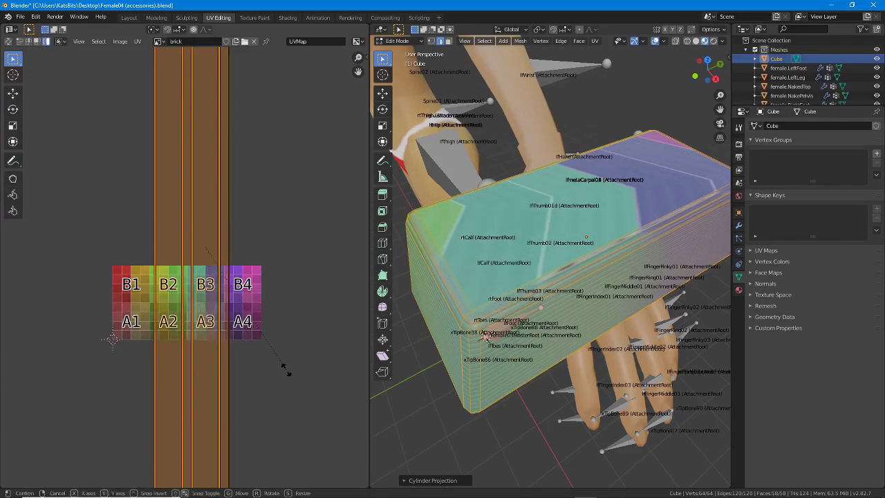
key(s)
click(217, 248)
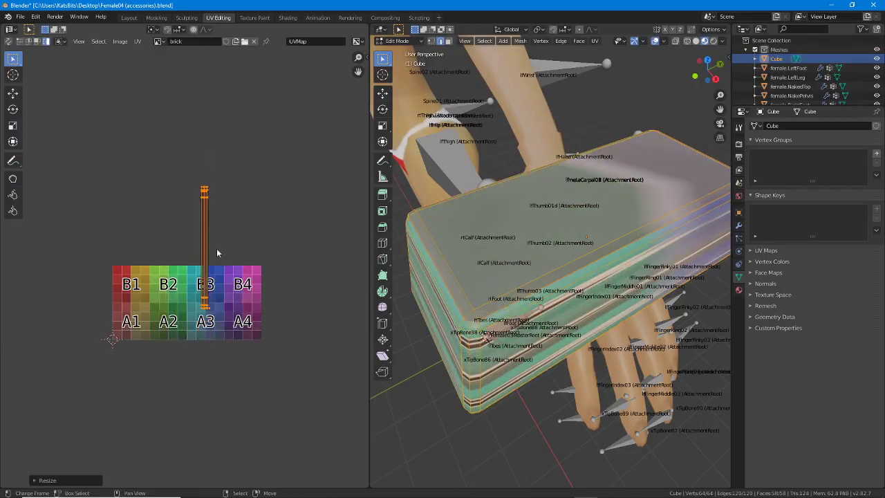
scroll(215, 255, up, 3)
key(s)
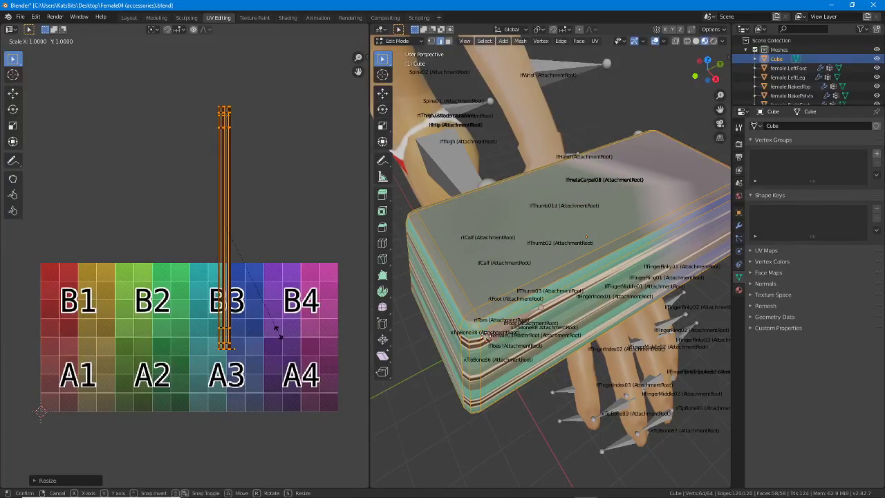
key(Escape)
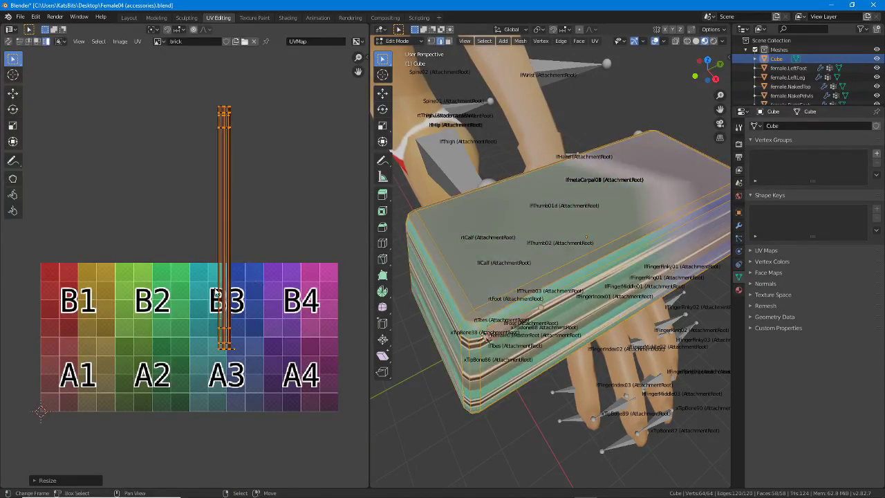
Widen the cylinder-projected UV strip along the X axis in two passes until it spans from the B1 to the B4 cell
key(s)
key(x)
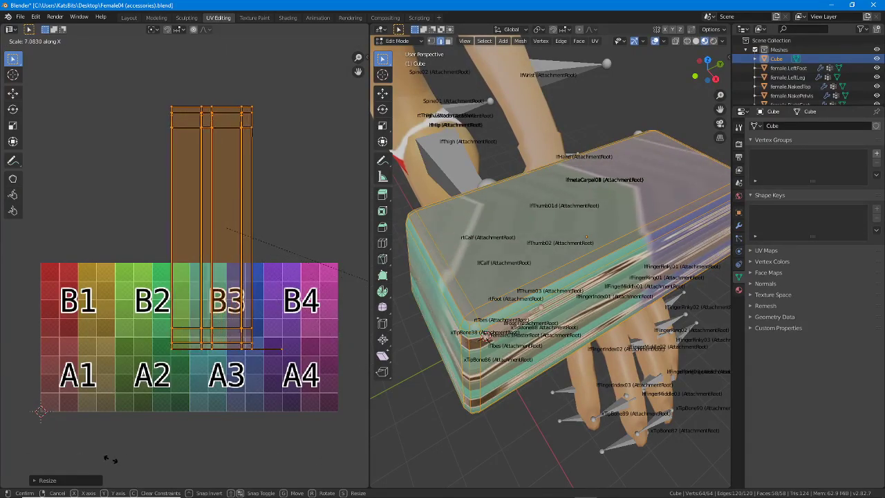
click(171, 419)
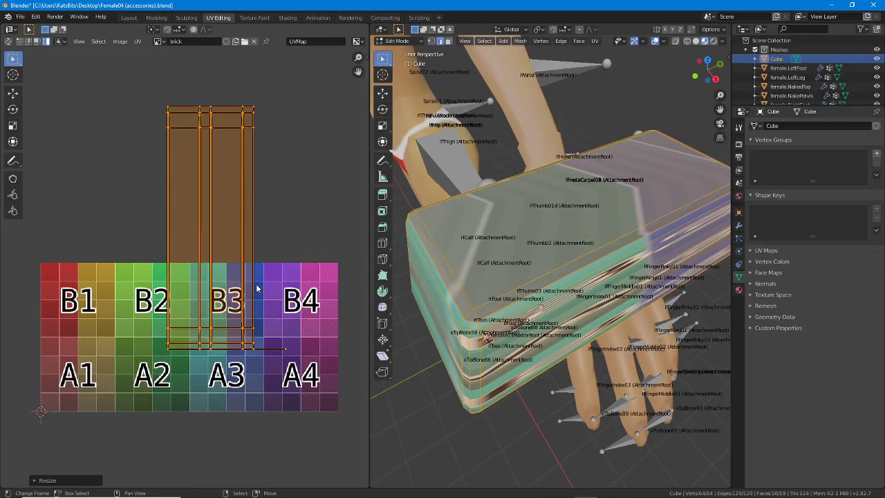
key(s)
key(x)
click(312, 333)
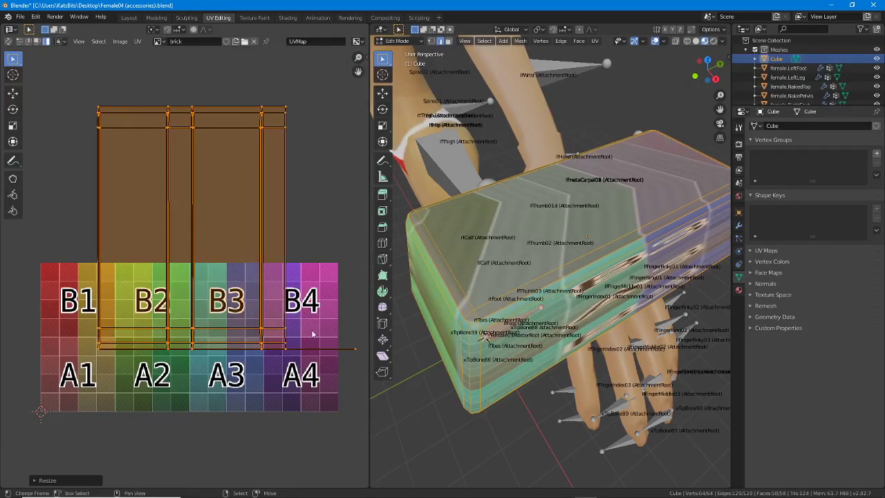
key(s)
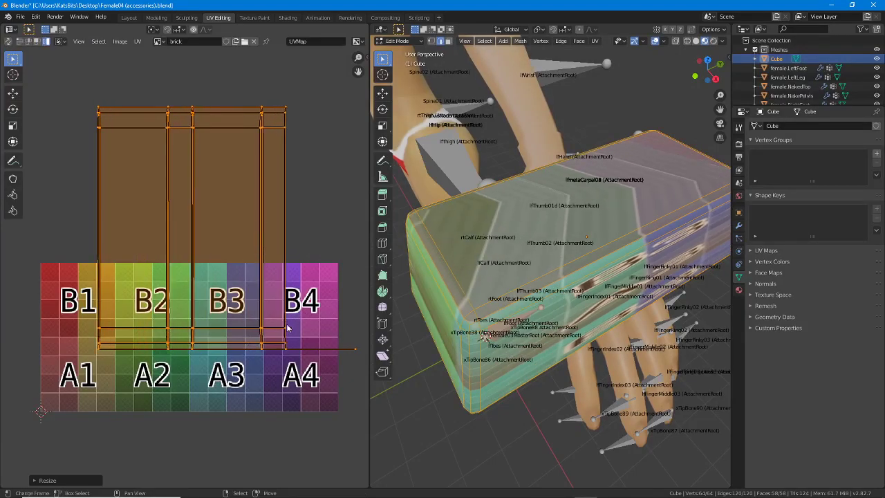
Scale the cylinder-projected UV layout down along the Y axis to about 0.175
key(y)
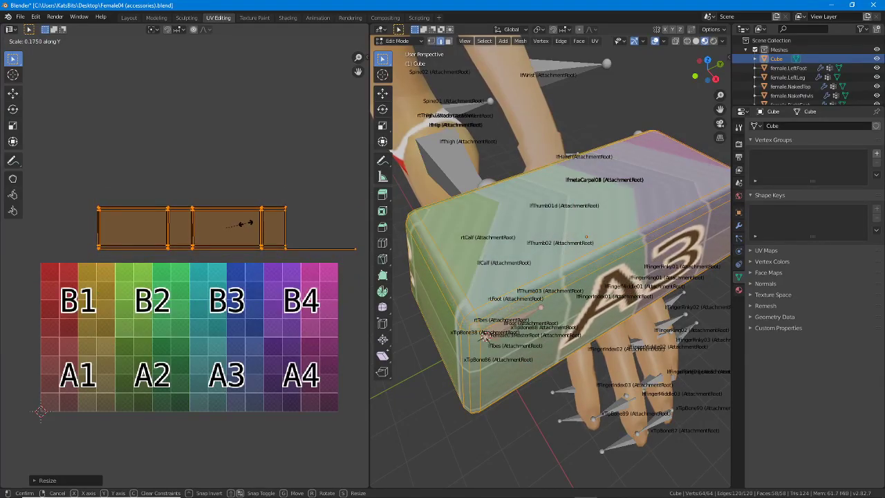
click(245, 223)
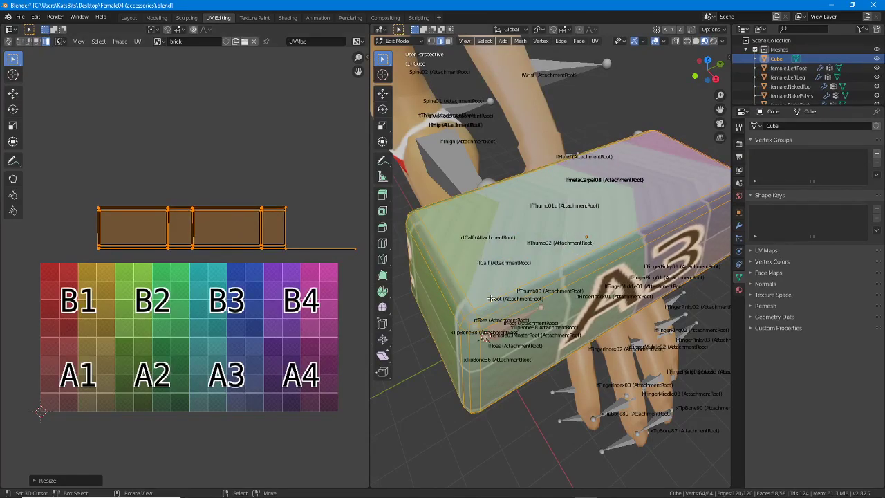
Select the brick's top and bottom faces and examine how their cylinder-projected UVs are laid out
middle_drag(490, 299, 506, 234)
right_click(508, 271)
key(3)
right_click(509, 269)
scroll(197, 209, up, 2)
middle_drag(543, 277, 574, 181)
shift+right_click(523, 209)
middle_drag(565, 284, 537, 302)
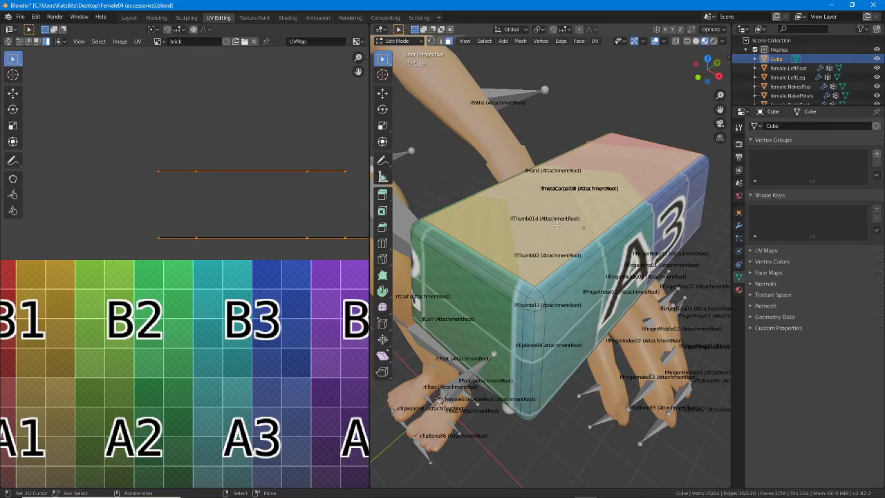
Remap the whole brick's UVs with Sphere Projection from the front orthographic view
click(594, 42)
click(463, 41)
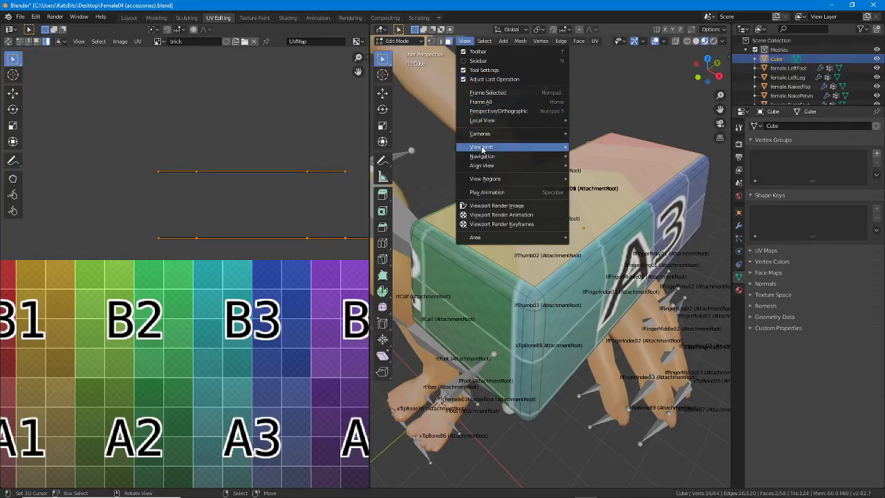
mouse_move(482, 148)
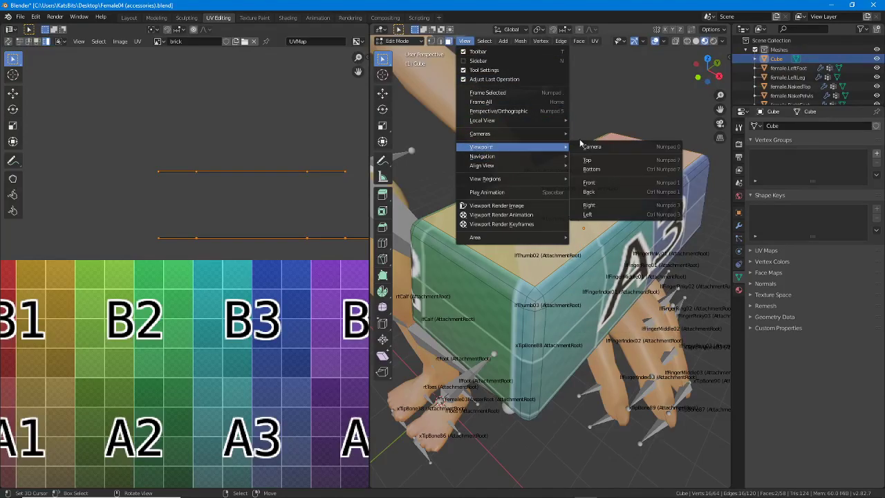
click(589, 182)
click(594, 43)
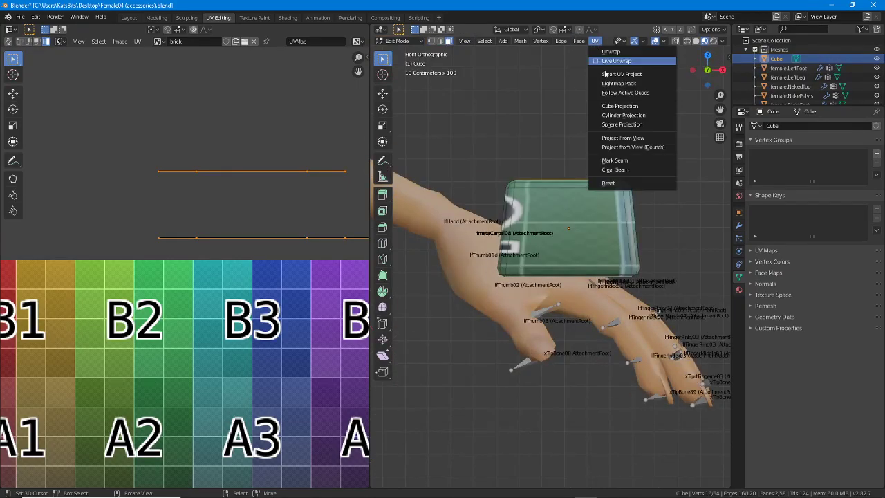
key(a)
click(595, 41)
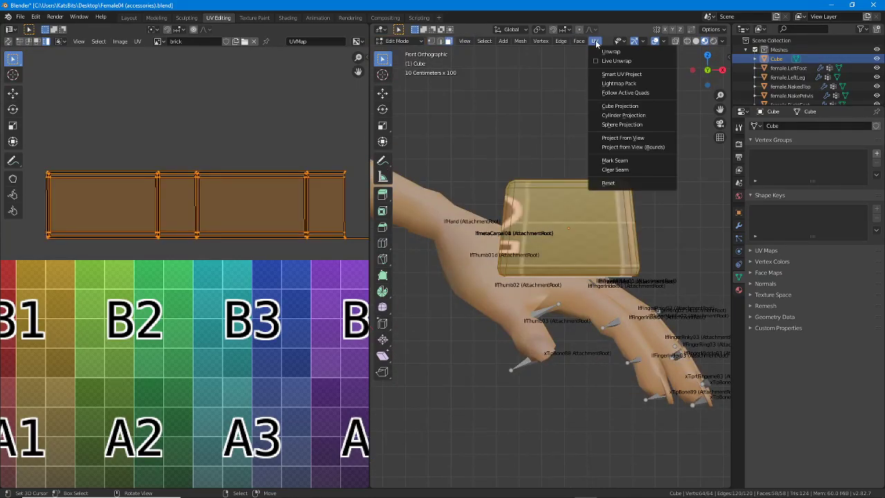
click(622, 125)
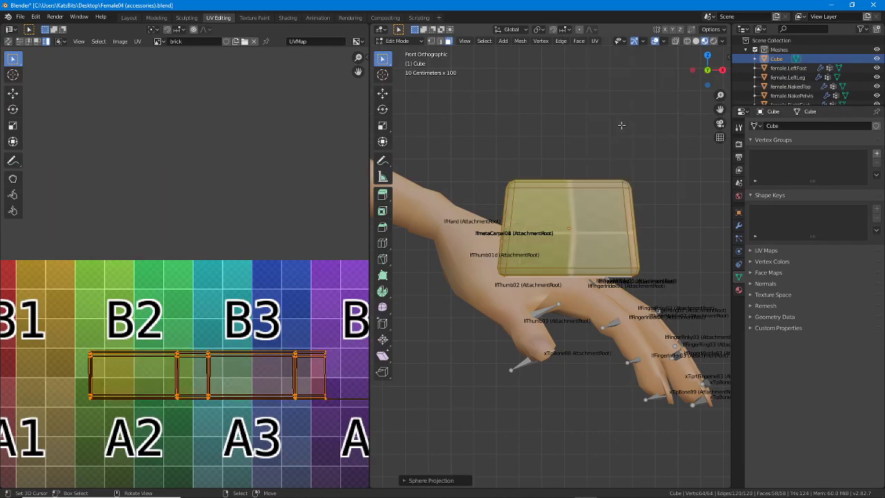
Try shifting the sphere-projected UV layout, and examine how the texture falls on the brick's top, sides and underside
middle_drag(225, 338, 207, 259)
scroll(207, 259, down, 1)
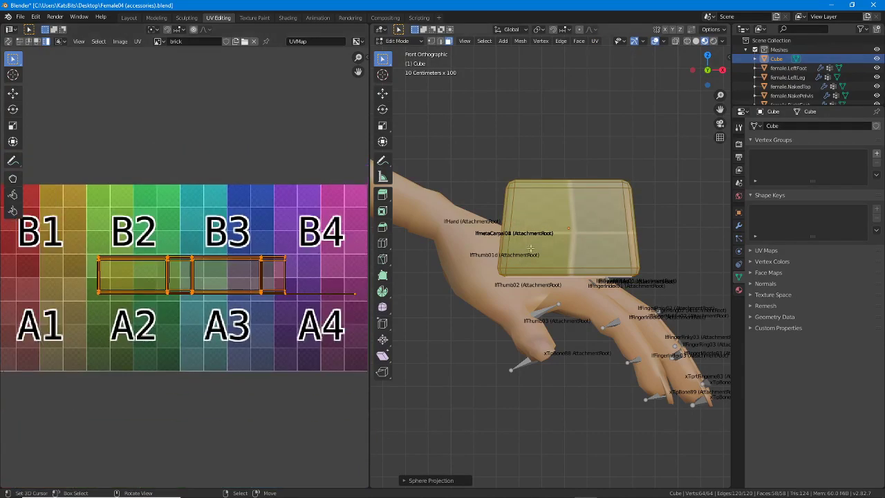
middle_drag(425, 255, 360, 324)
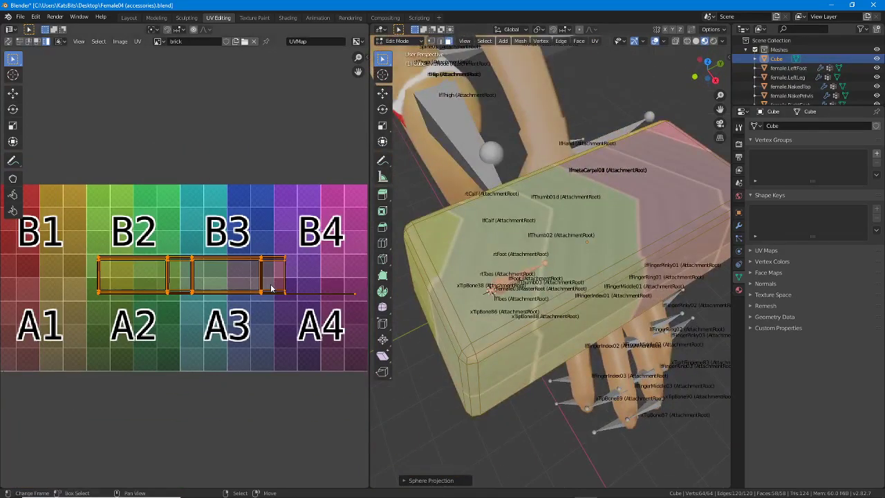
scroll(304, 311, up, 1)
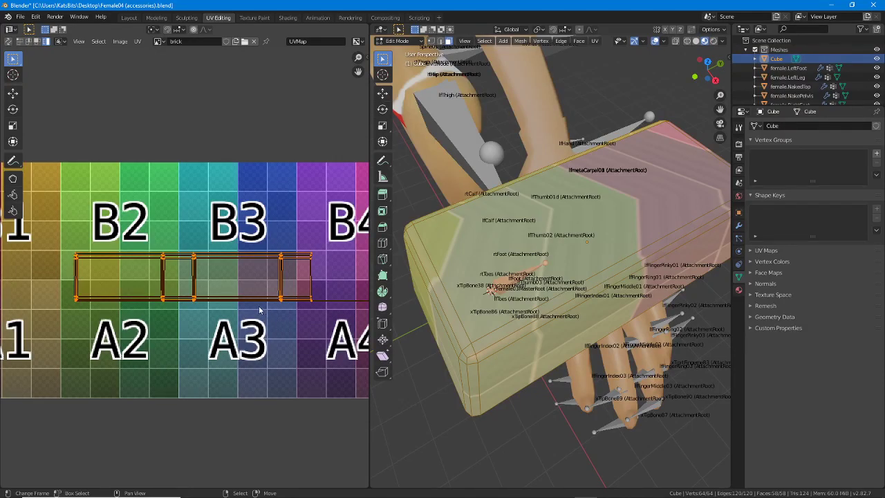
key(g)
click(219, 286)
middle_drag(536, 297, 530, 201)
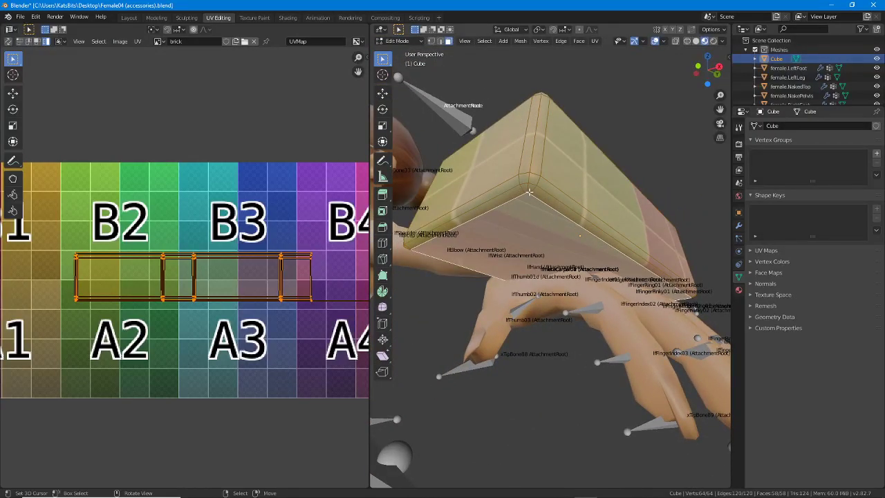
Select the brick's four vertical corner edge runs and its bottom perimeter edges, leaving one long bottom side unselected
click(526, 178)
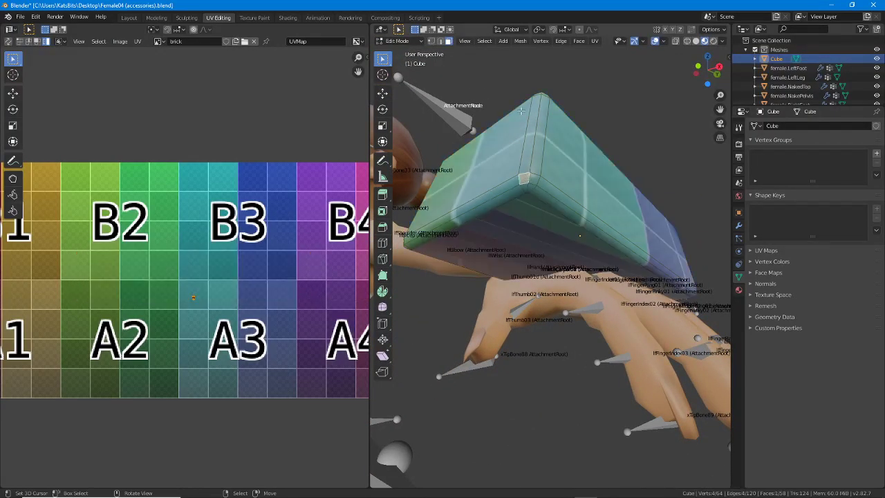
alt+click(529, 166)
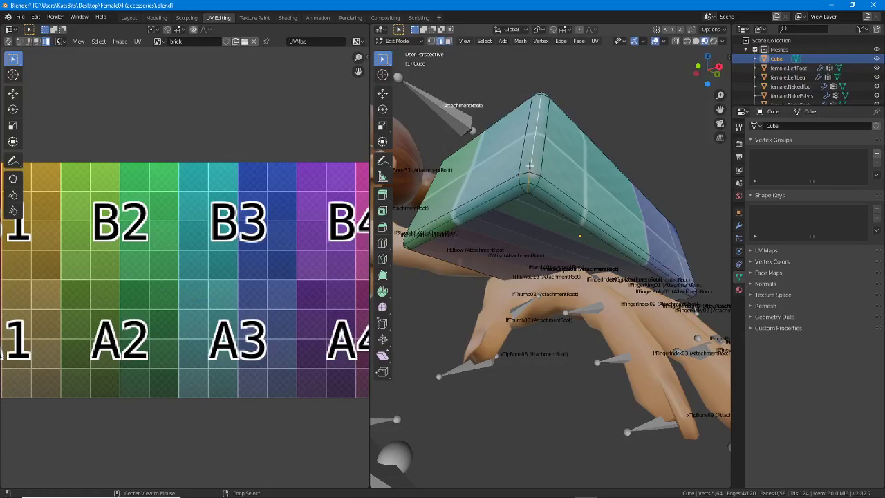
middle_drag(529, 166, 541, 187)
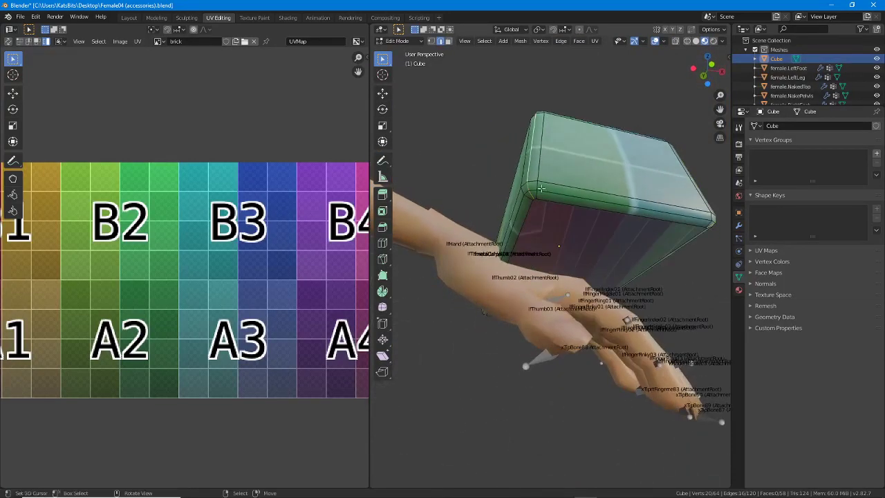
click(640, 234)
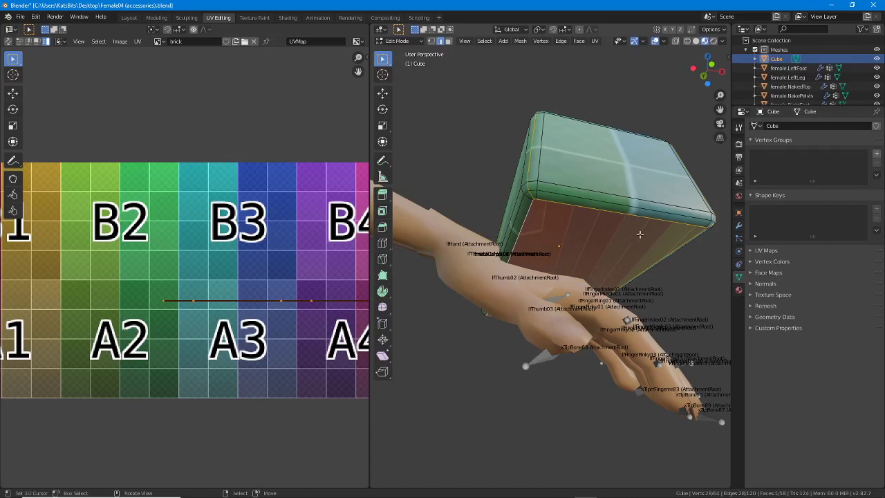
middle_drag(639, 234, 575, 138)
shift+right_click(537, 192)
scroll(496, 173, up, 3)
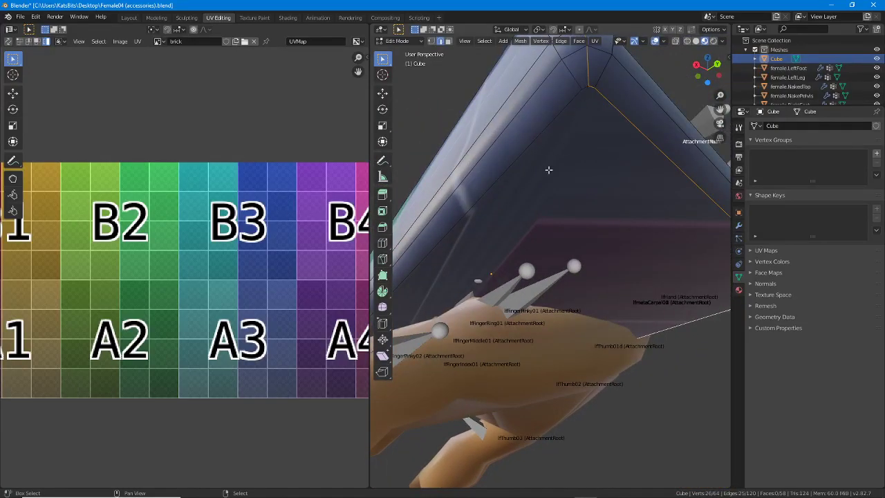
middle_drag(548, 169, 536, 270)
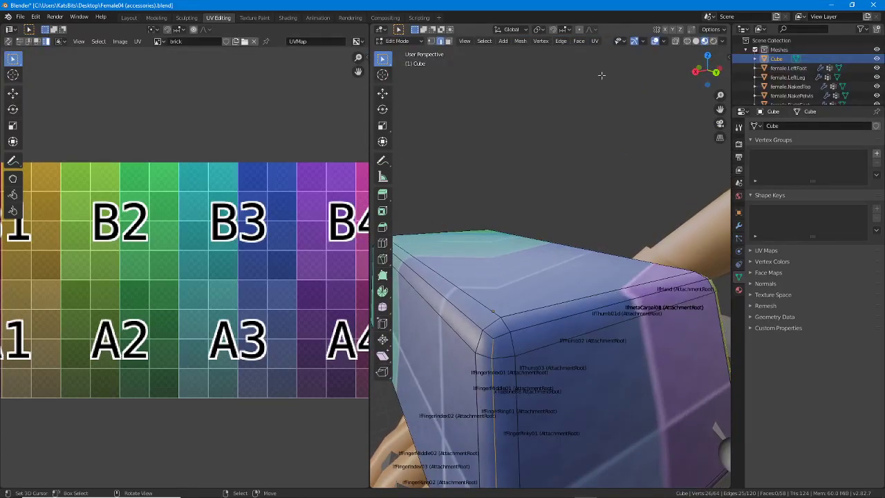
Mark the selected corner and bottom edges as UV seams
click(596, 42)
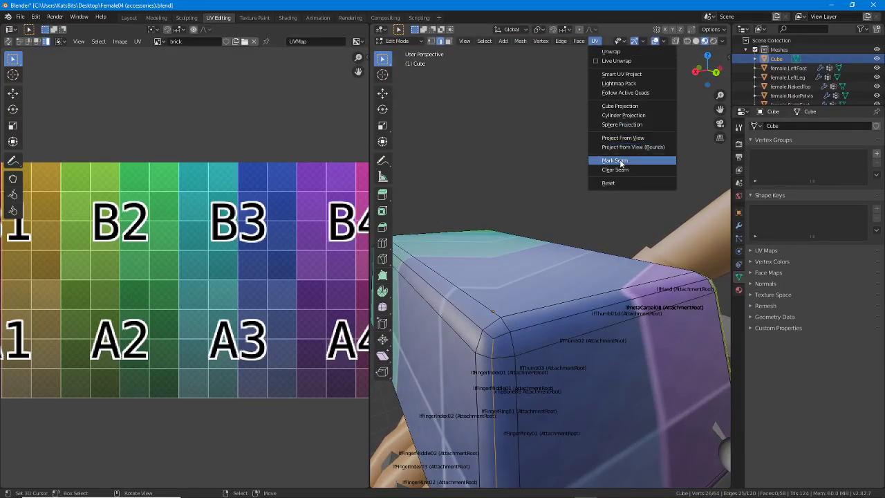
click(620, 160)
middle_drag(553, 262, 533, 274)
click(594, 41)
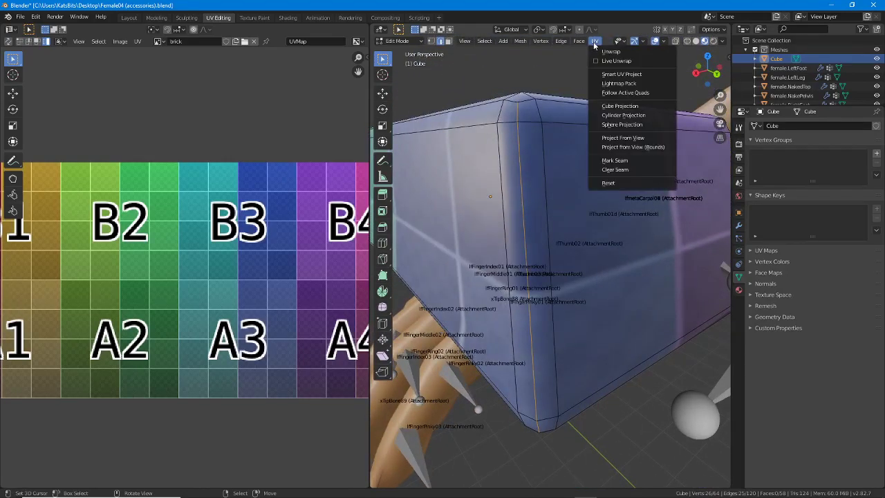
click(616, 161)
middle_drag(526, 255, 553, 278)
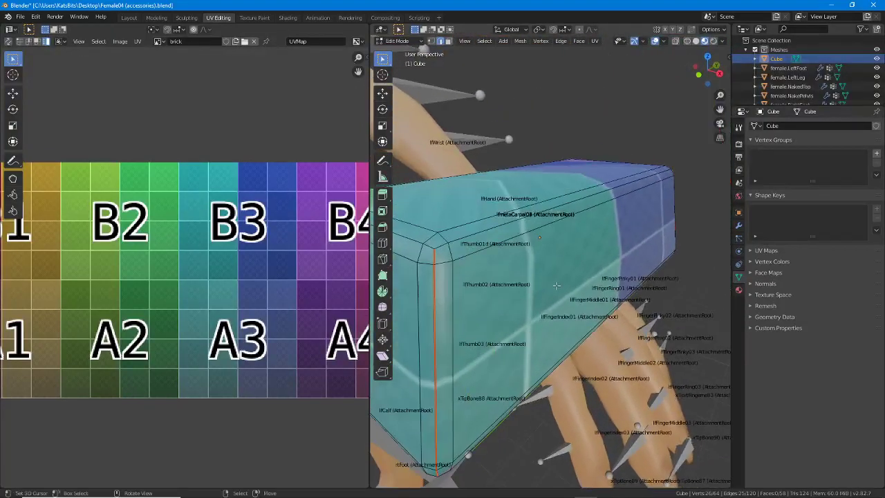
Unwrap the whole brick along its seams and move the UV net up clear of the texture grid
key(a)
click(594, 41)
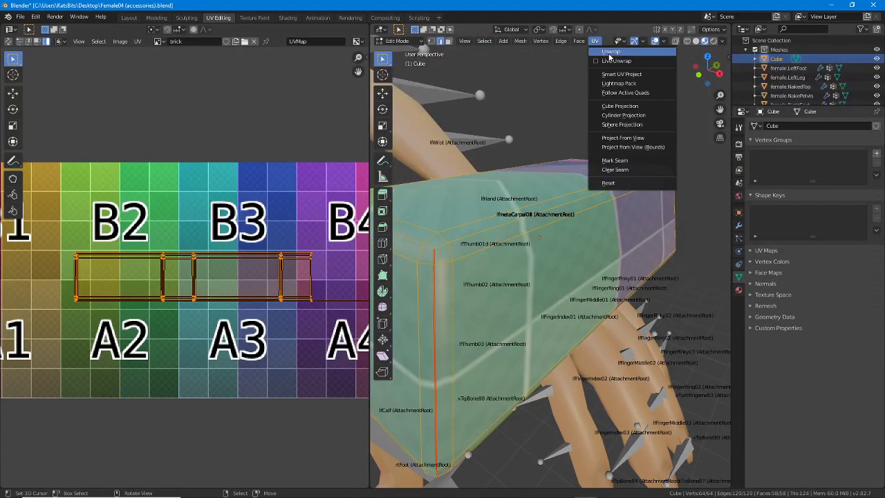
click(607, 54)
middle_drag(143, 283, 254, 269)
scroll(241, 315, down, 2)
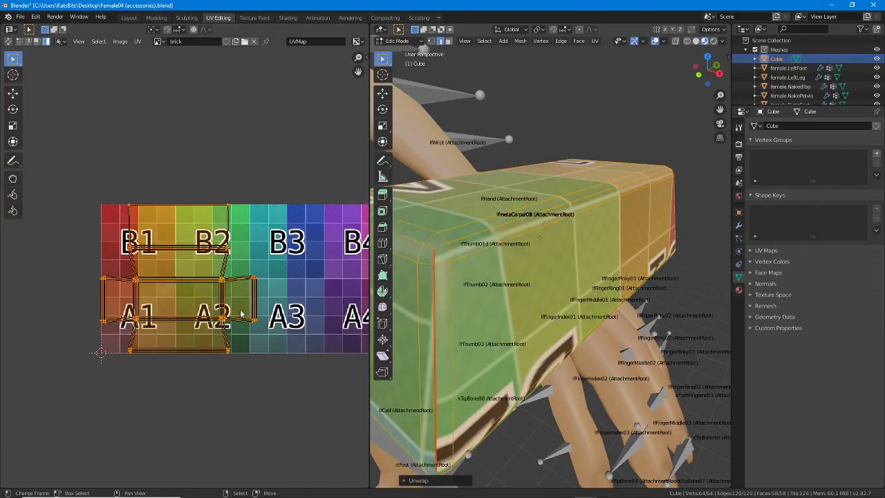
key(g)
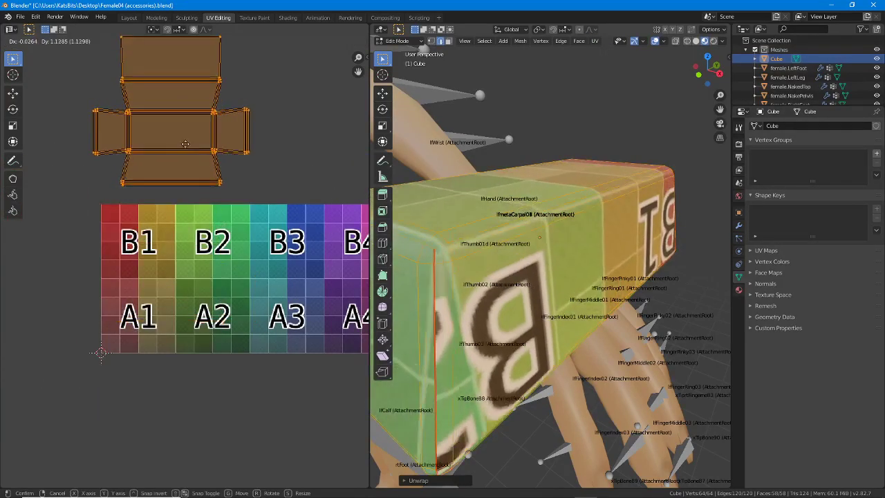
click(192, 159)
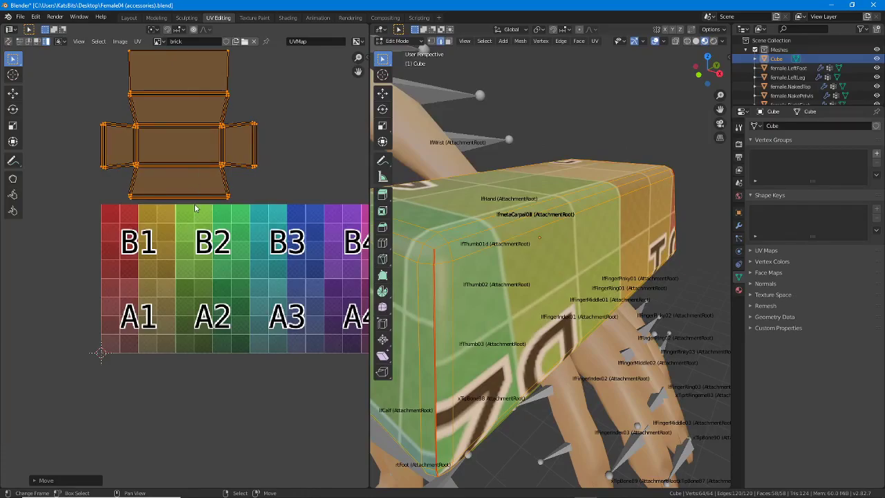
Duplicate the brick in Object Mode and move the copy along the X axis to stand beside the original
middle_drag(532, 269, 456, 254)
key(Tab)
key(shift+d)
key(Escape)
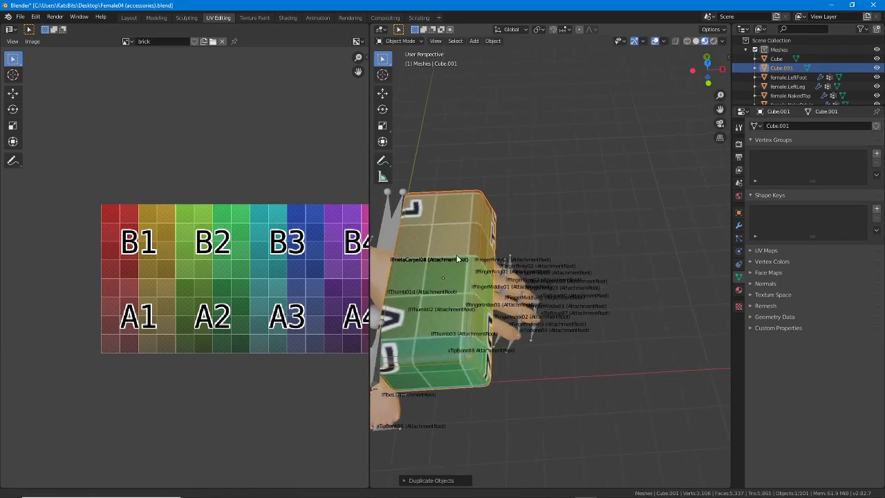
click(382, 93)
drag(478, 279, 681, 246)
middle_drag(680, 246, 490, 162)
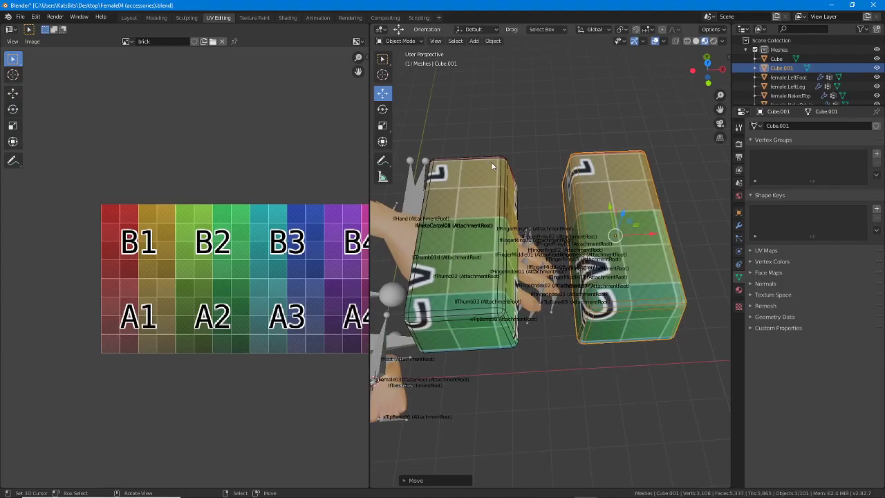
Remap the duplicate brick's UVs with Cube Projection from the front orthographic view
key(Tab)
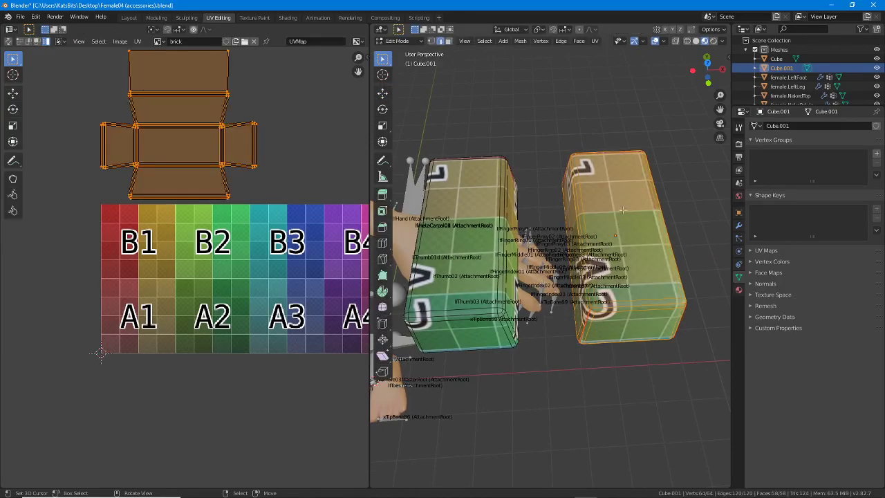
middle_drag(622, 208, 554, 217)
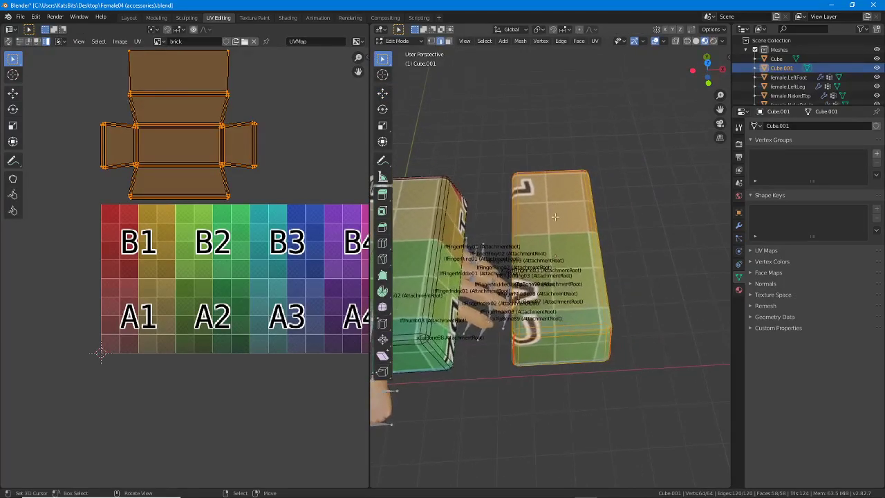
click(464, 41)
mouse_move(478, 148)
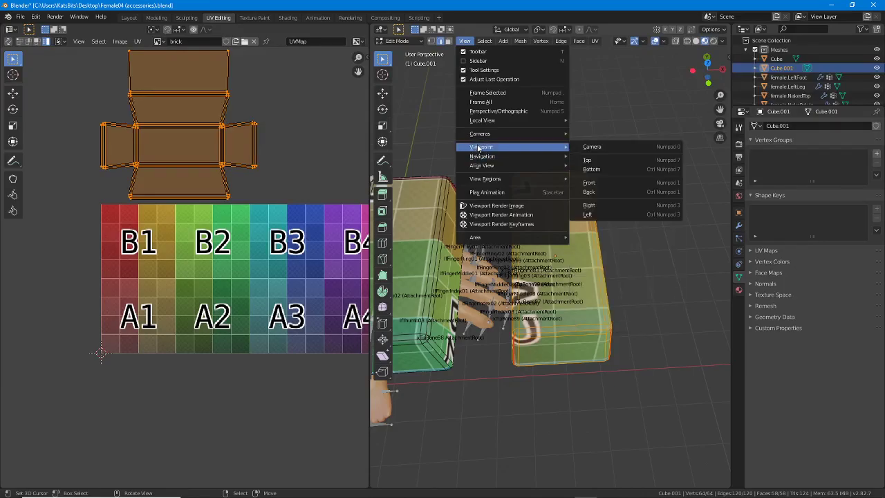
click(589, 181)
click(594, 42)
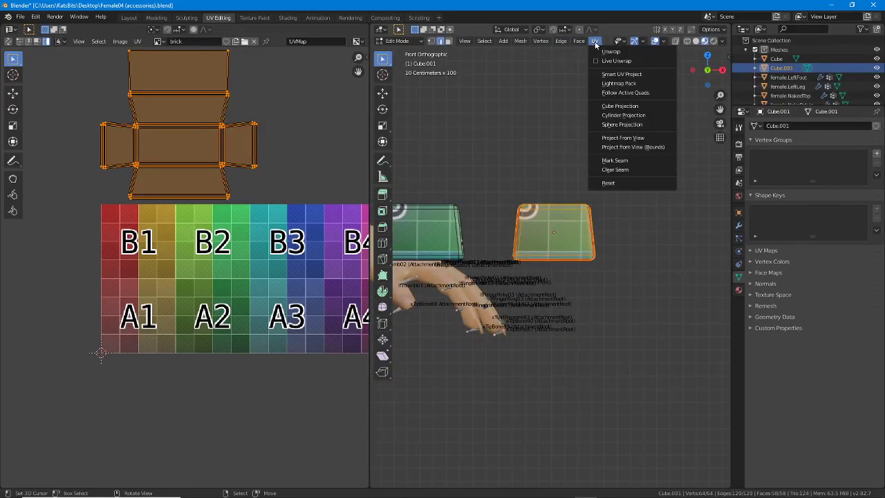
click(620, 106)
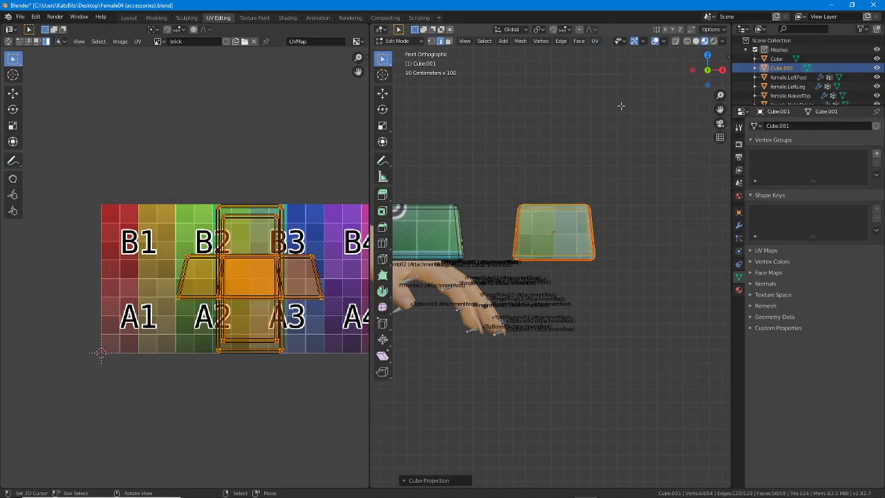
Separate the two large rectangular UV islands from the stack, placing one over B1/A1 and the other over B2/A2
click(274, 245)
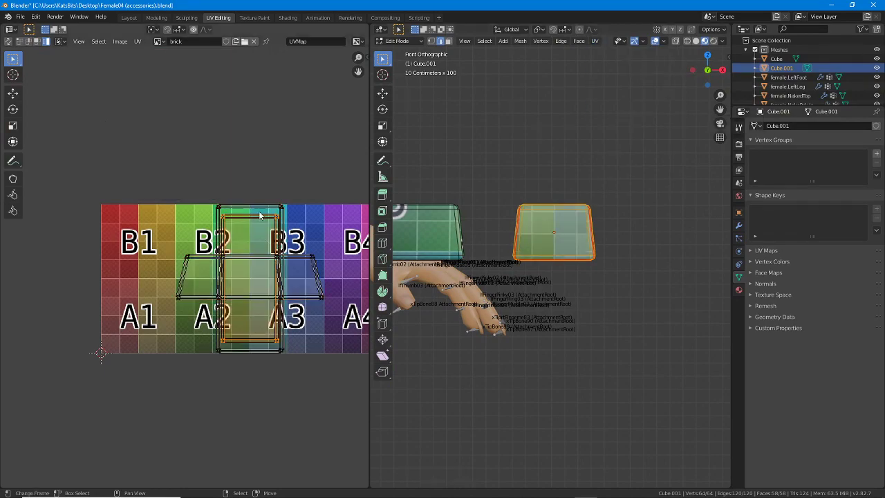
key(g)
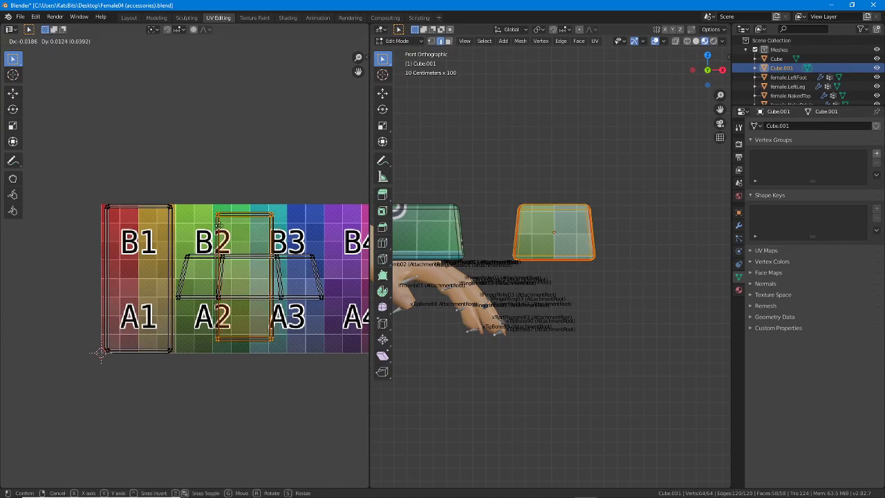
click(183, 217)
Move the two small end-face UV islands out of the overlap, one over B3 and the other over B4
middle_drag(289, 275, 204, 298)
click(204, 305)
key(g)
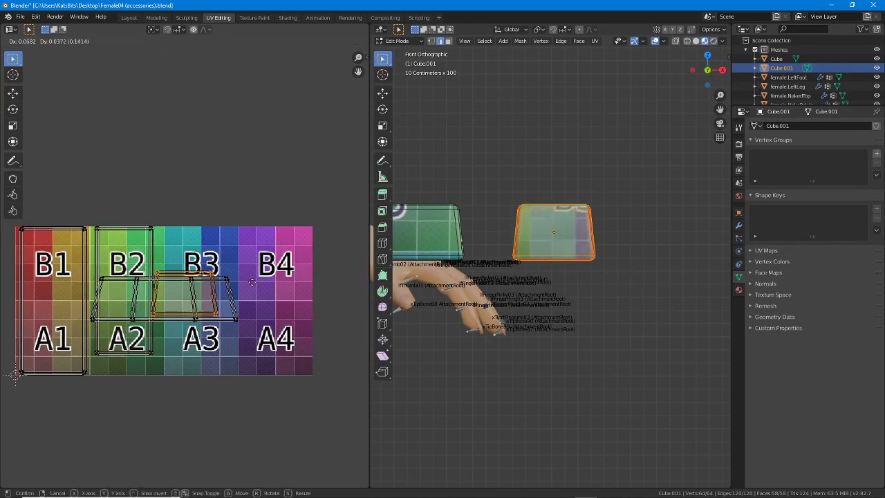
click(225, 255)
right_click(210, 299)
key(g)
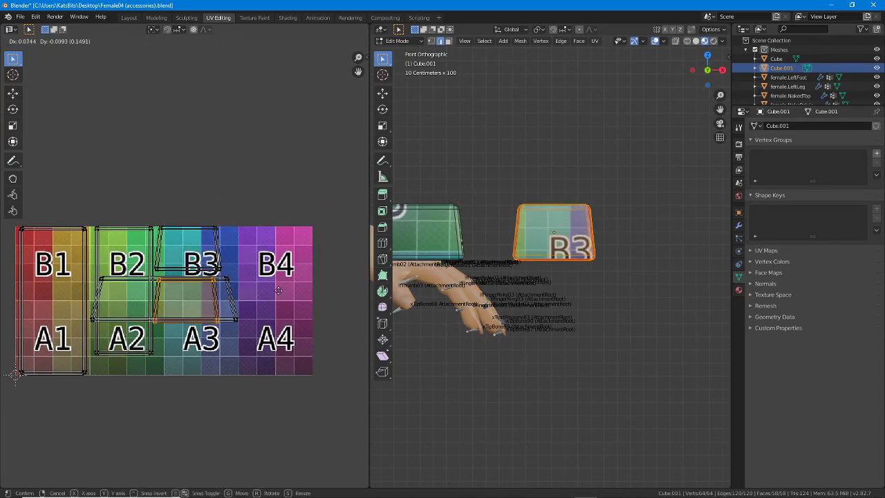
click(305, 247)
Stack the two long side-face UV islands one above the other beneath the end-face islands, with the lower one over A3 and A4
right_click(242, 308)
key(g)
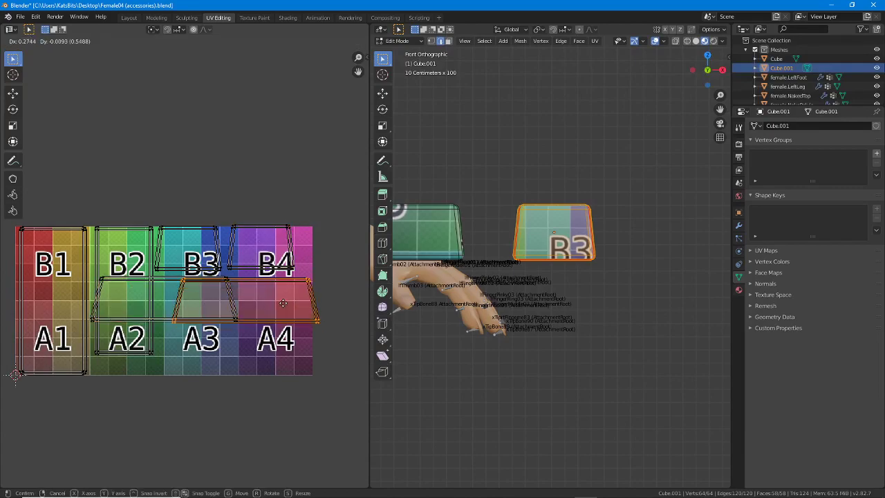
click(251, 341)
right_click(196, 309)
key(g)
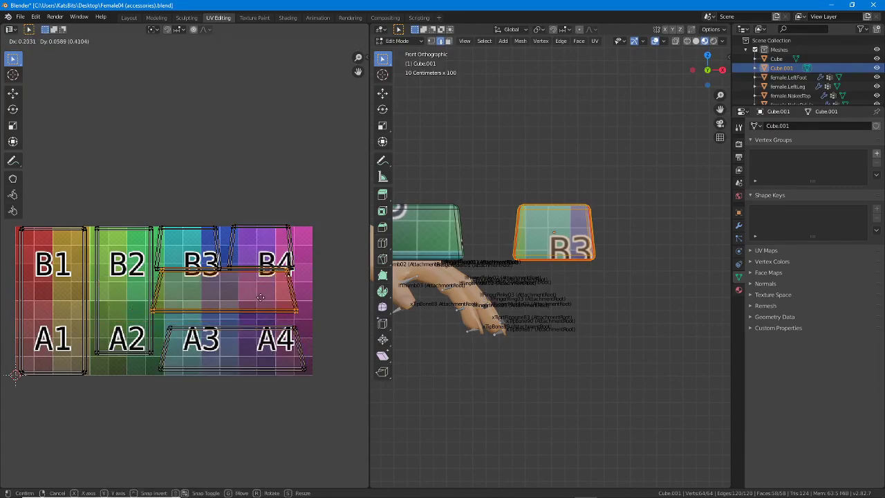
click(261, 305)
Move all of the duplicate brick's UV islands together up clear of the texture grid
key(a)
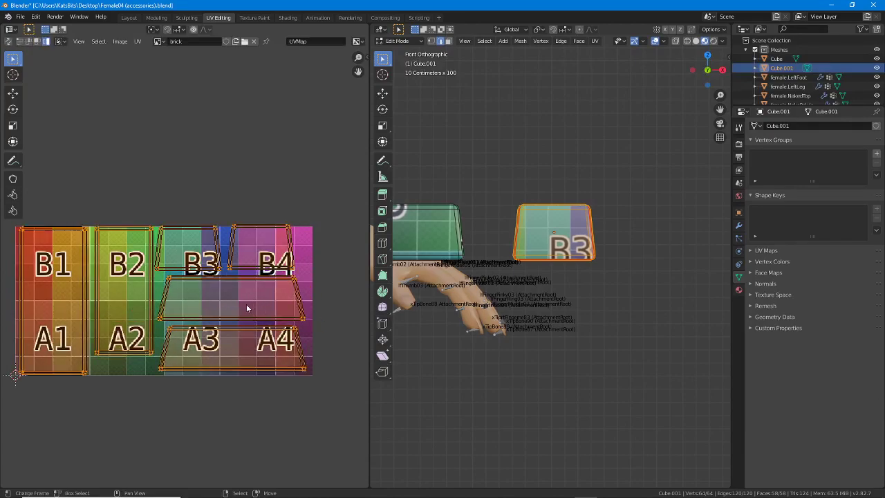
middle_drag(246, 305, 264, 337)
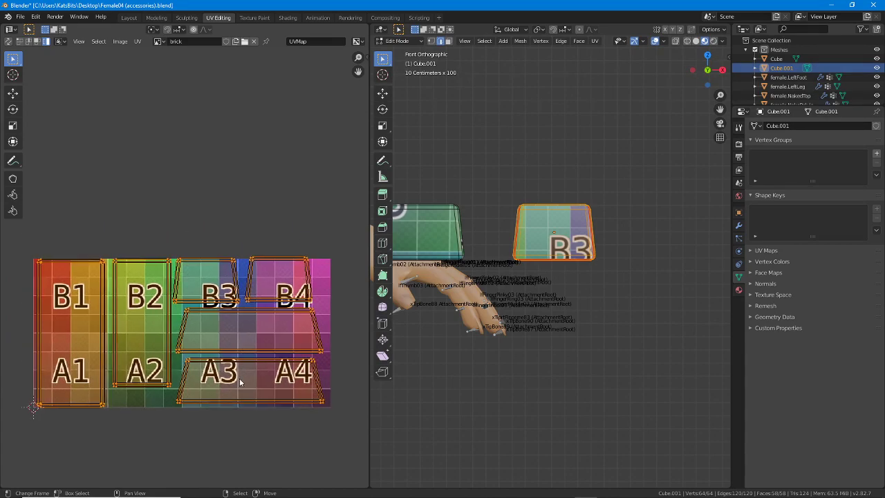
key(g)
click(289, 233)
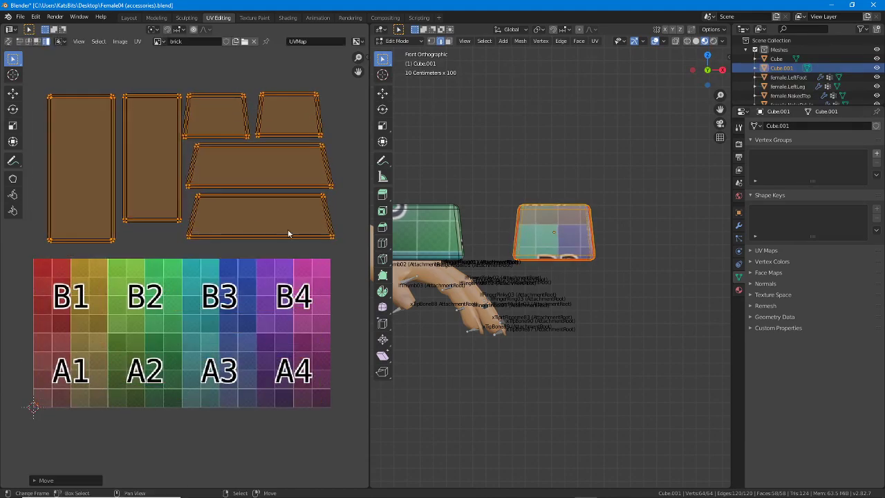
Select both bricks in Object Mode and open them together in Edit Mode
middle_drag(525, 208, 559, 253)
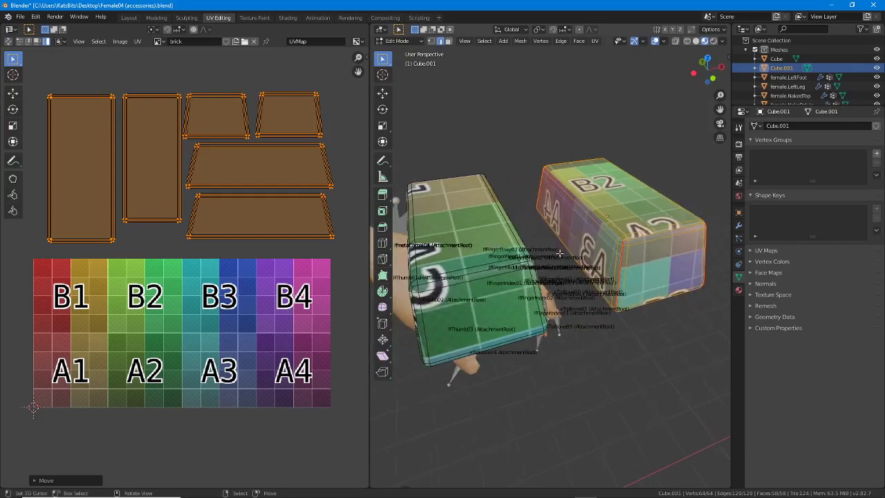
key(Tab)
shift+click(479, 204)
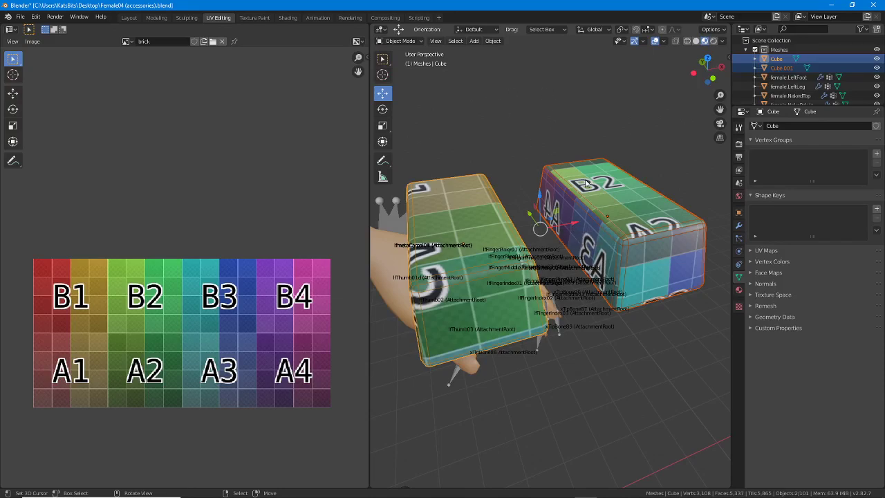
click(401, 42)
click(410, 64)
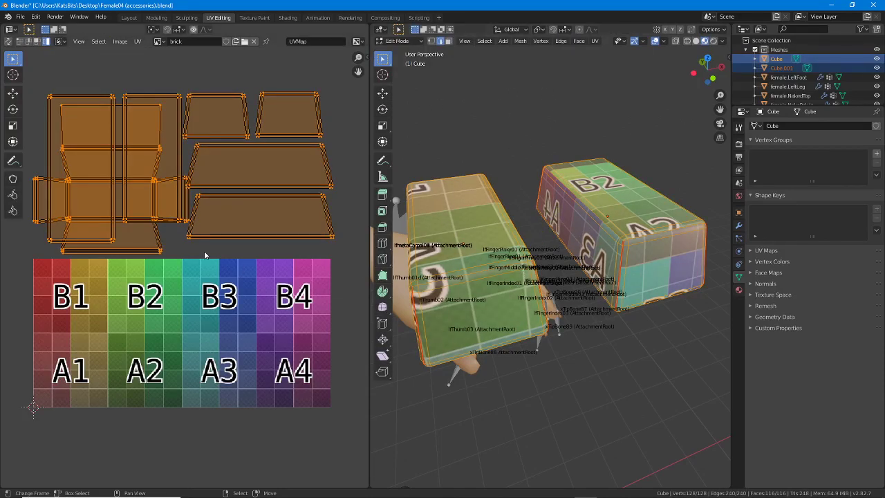
Move the original brick's seam-unwrapped net up above the duplicate's separate UV islands
click(142, 251)
key(g)
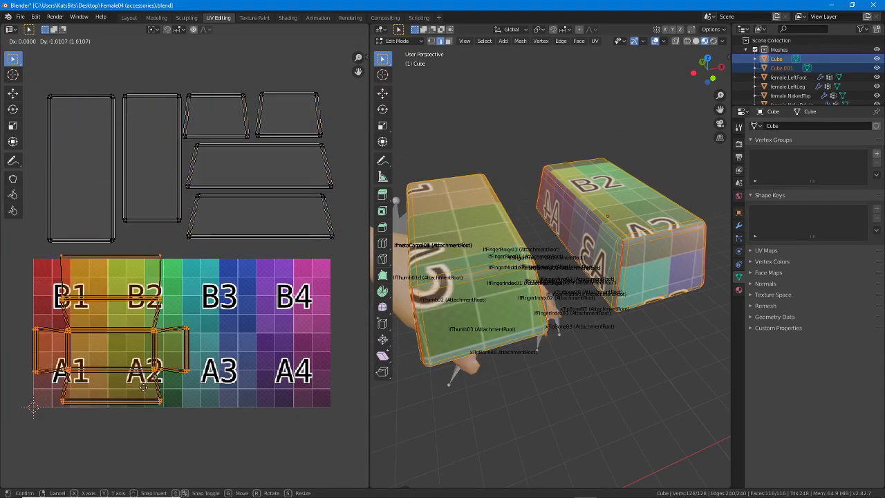
right_click(229, 354)
scroll(230, 358, down, 2)
middle_drag(201, 311, 210, 403)
key(g)
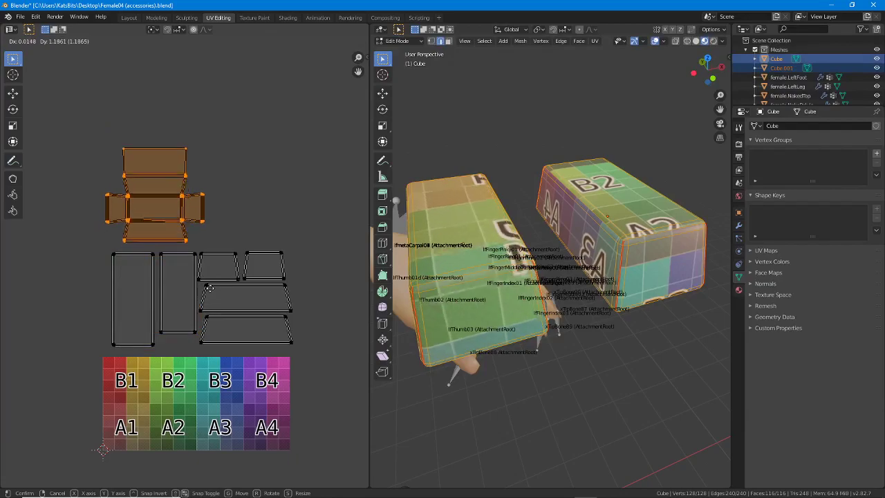
click(215, 289)
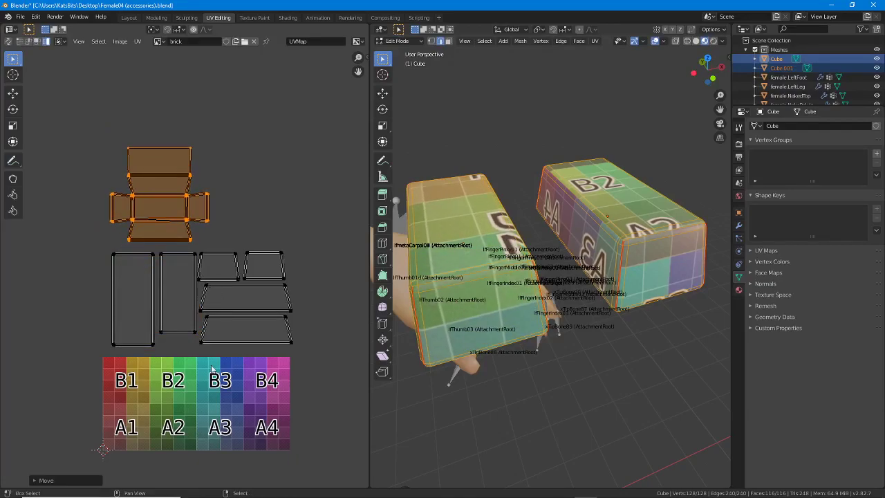
Compare the original brick's connected UV net with the duplicate's separate cube-projected islands
middle_drag(211, 367, 197, 331)
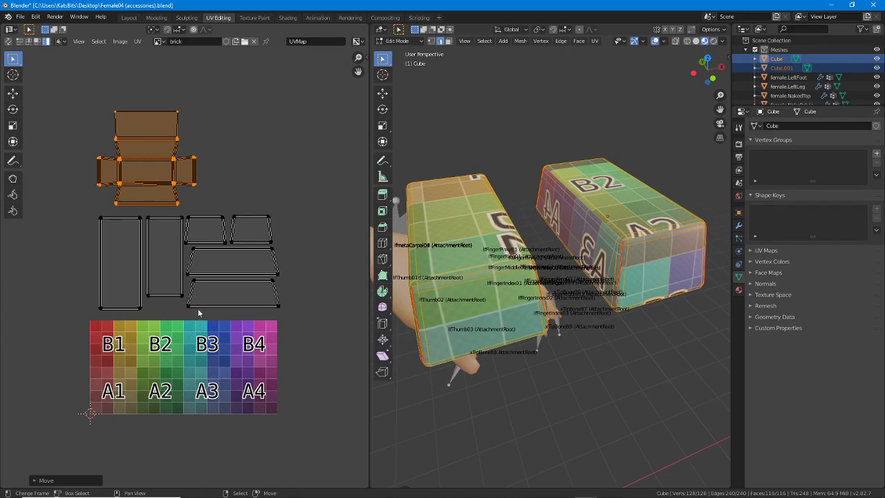
scroll(230, 228, up, 1)
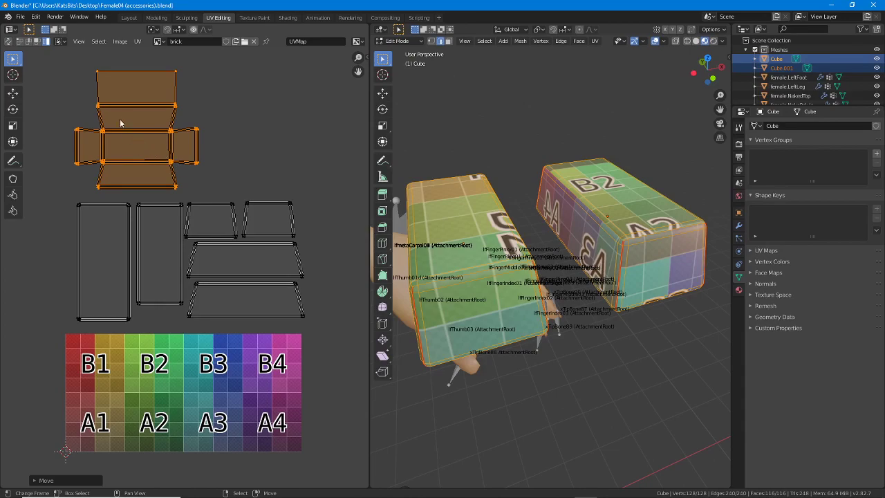
middle_drag(147, 113, 163, 118)
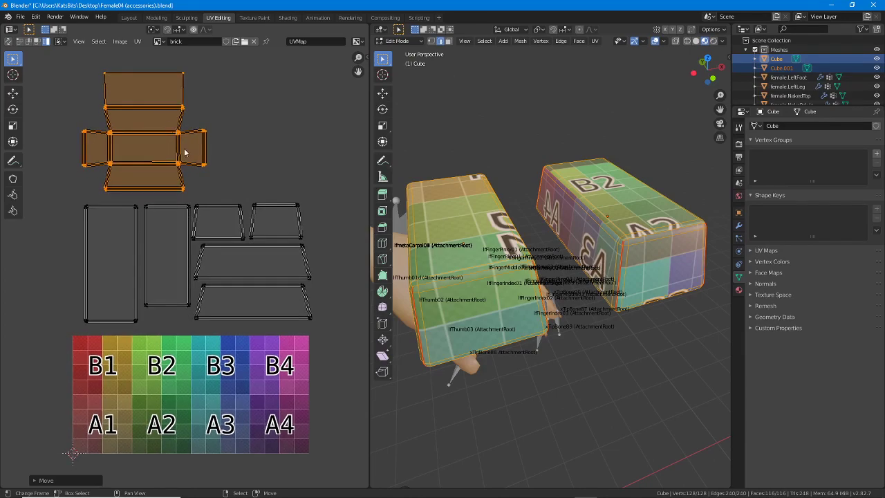
scroll(218, 239, up, 3)
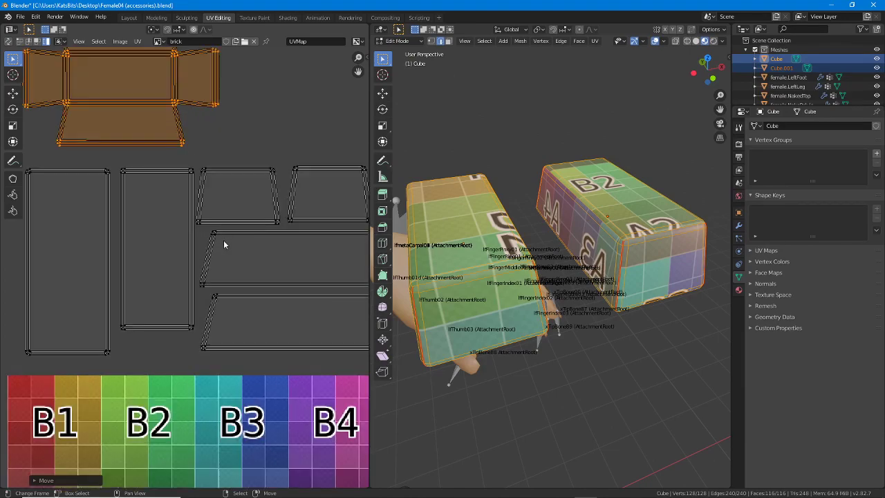
scroll(215, 217, down, 4)
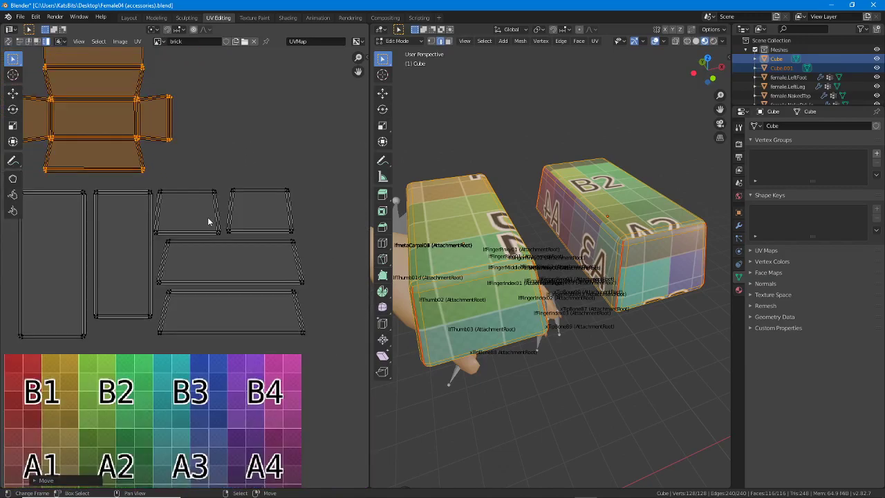
middle_drag(174, 211, 186, 233)
Duplicate the cube-projected brick in Object Mode and move the copy along the X axis to stand beside it
key(Tab)
middle_drag(614, 261, 523, 230)
scroll(632, 237, down, 1)
click(521, 224)
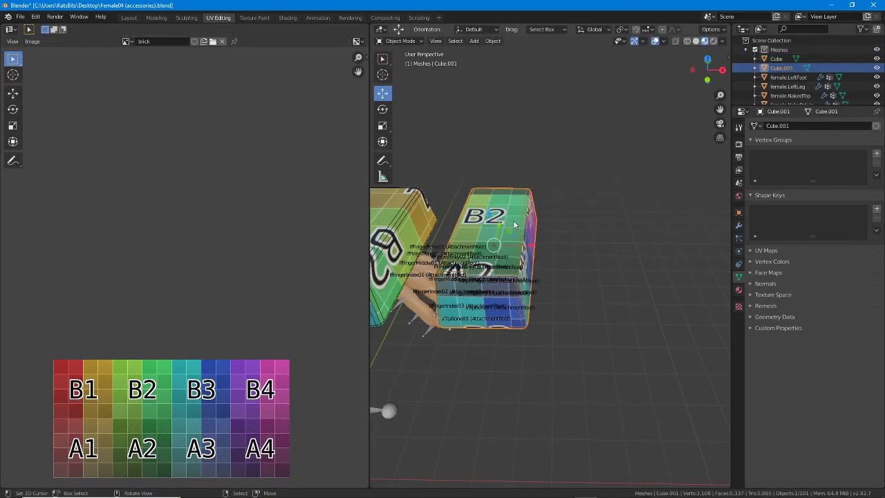
key(shift+d)
right_click(519, 248)
drag(529, 244, 668, 250)
shift+middle_drag(666, 249, 587, 227)
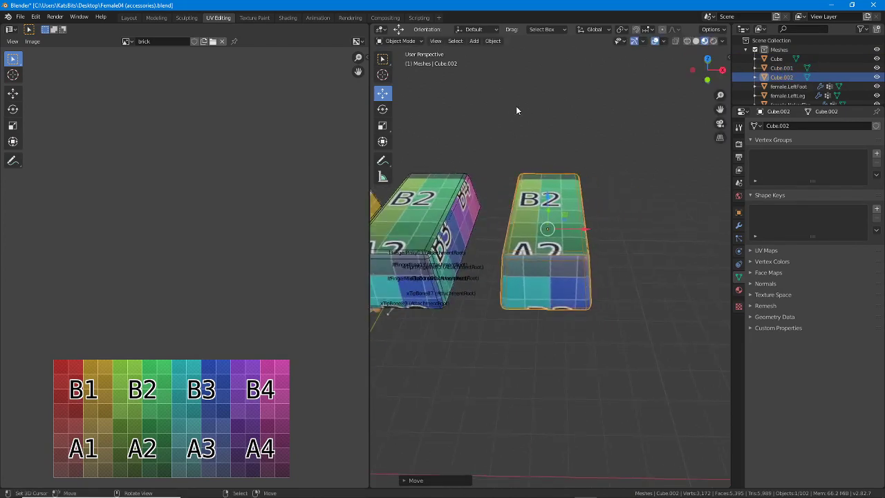
Remap the new brick copy's UVs with Sphere Projection from the front orthographic view
key(Tab)
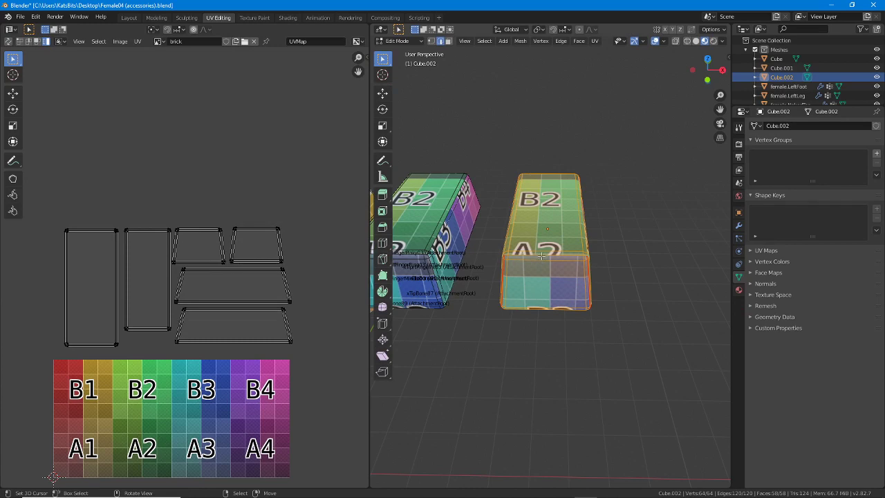
click(468, 43)
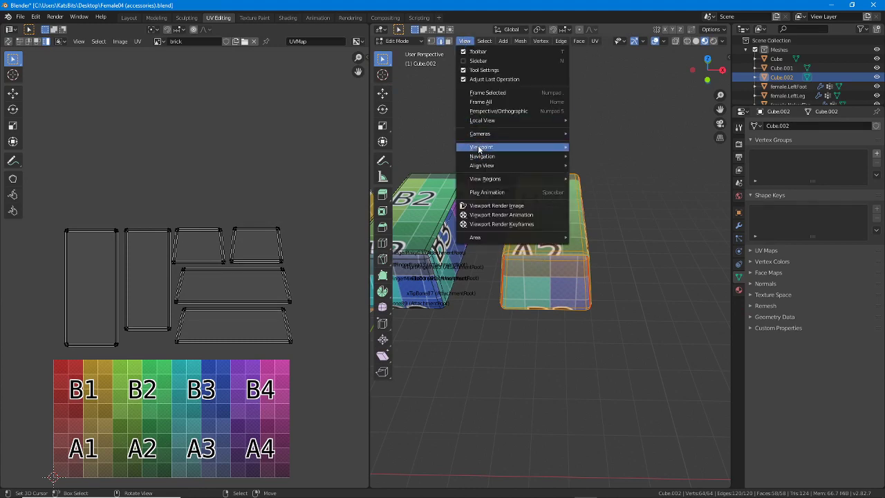
mouse_move(526, 145)
click(599, 183)
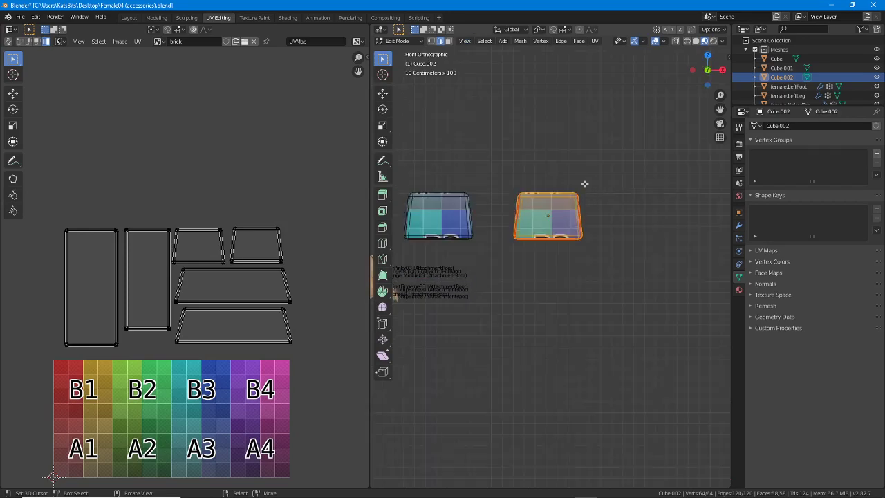
click(596, 41)
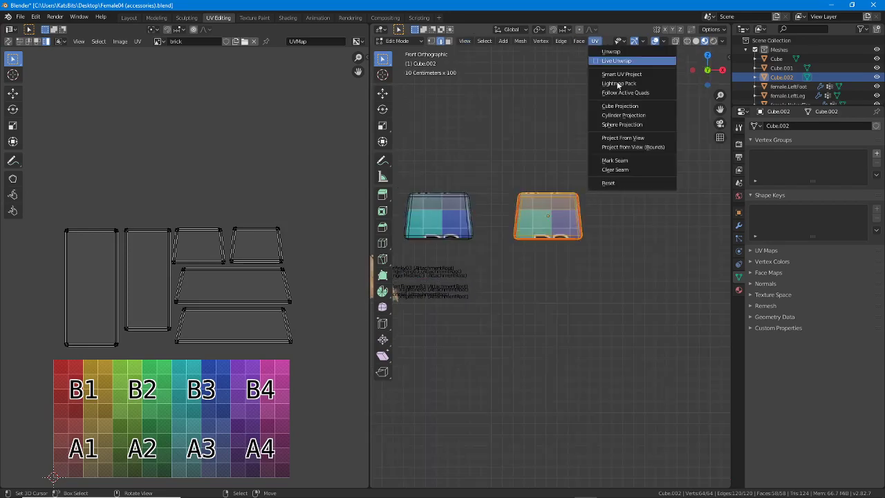
click(631, 125)
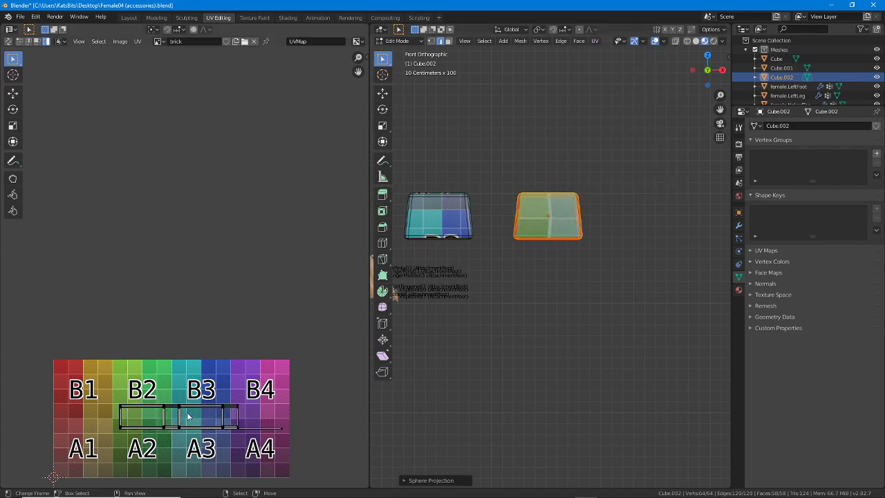
Select all three bricks in Object Mode and open them together in Edit Mode
key(Tab)
shift+middle_drag(501, 277, 510, 286)
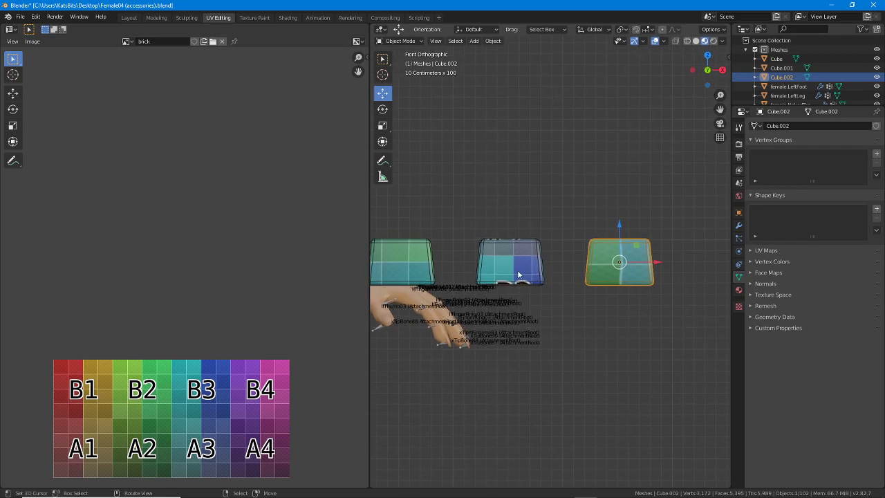
shift+click(517, 272)
shift+click(413, 259)
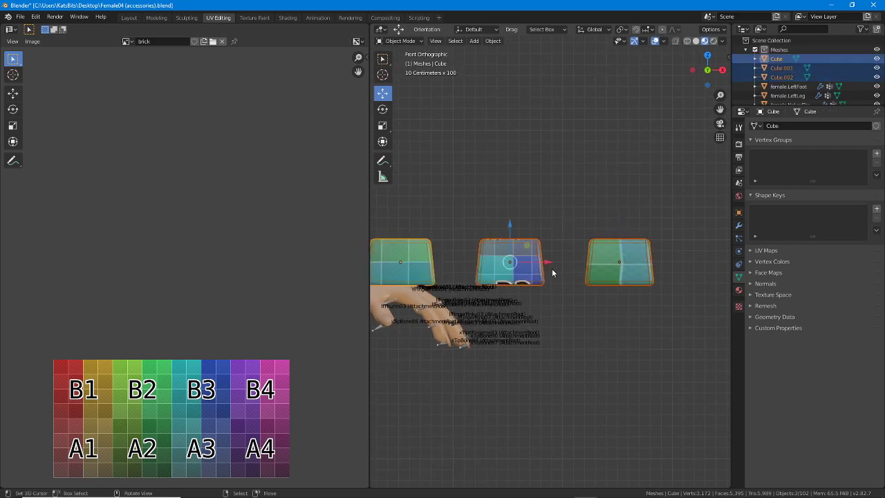
click(435, 41)
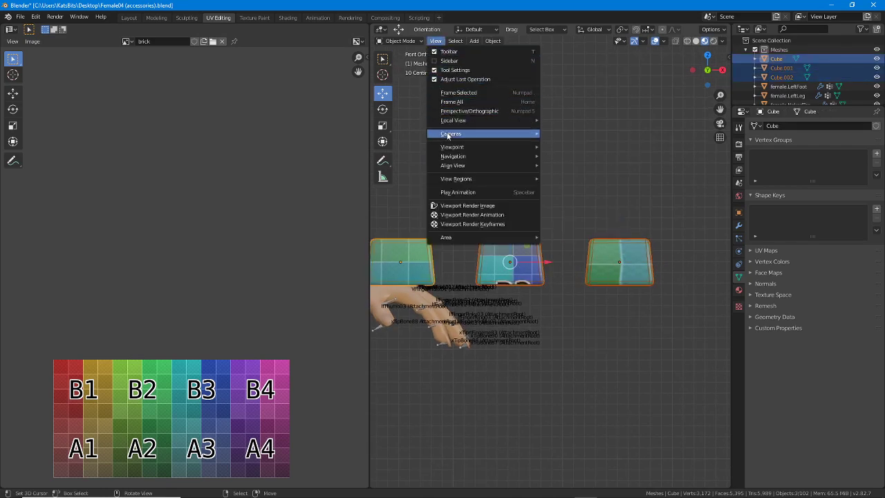
mouse_move(453, 148)
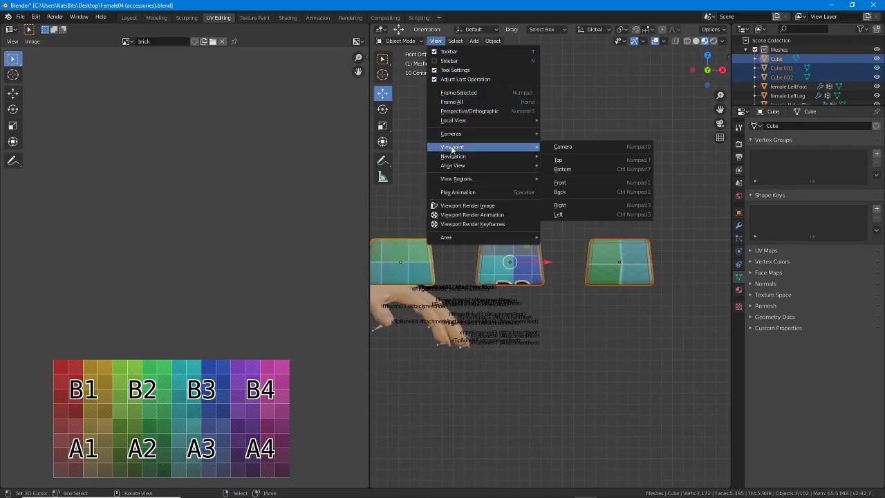
click(400, 40)
click(408, 62)
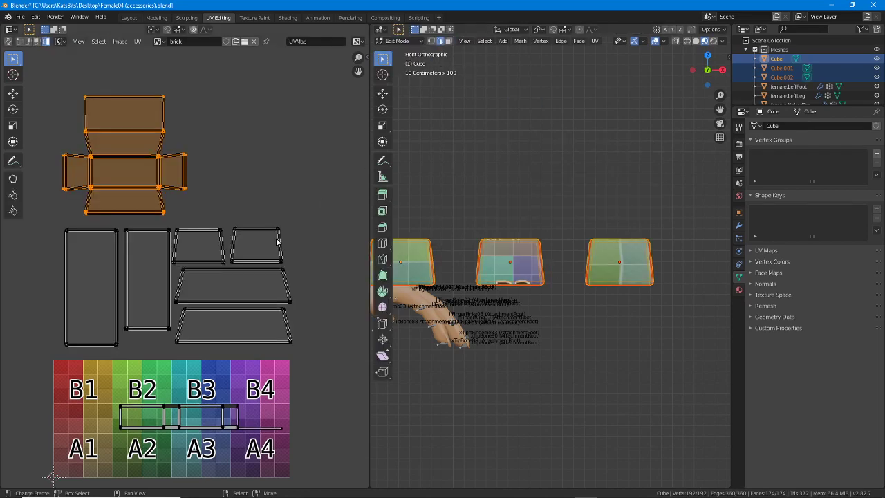
Move the sphere-projected UV strip up off the texture grid to sit beside the original brick's net
click(195, 417)
key(g)
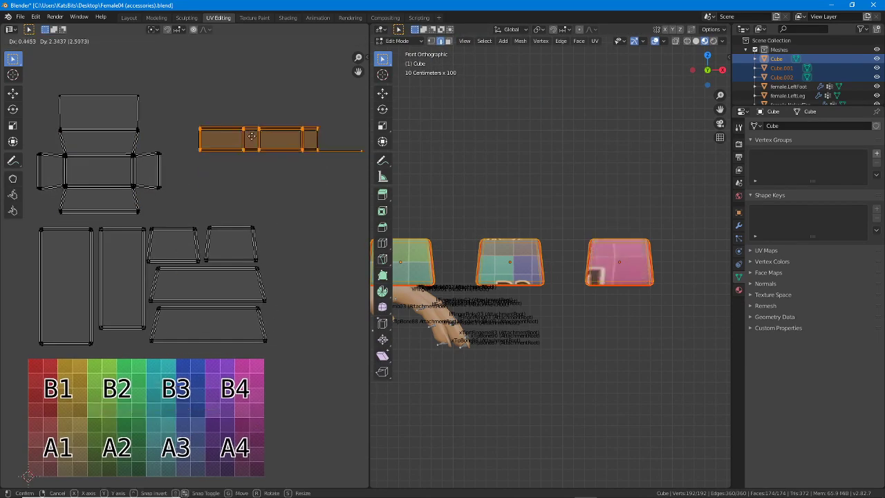
click(265, 74)
middle_drag(612, 212, 532, 166)
key(g)
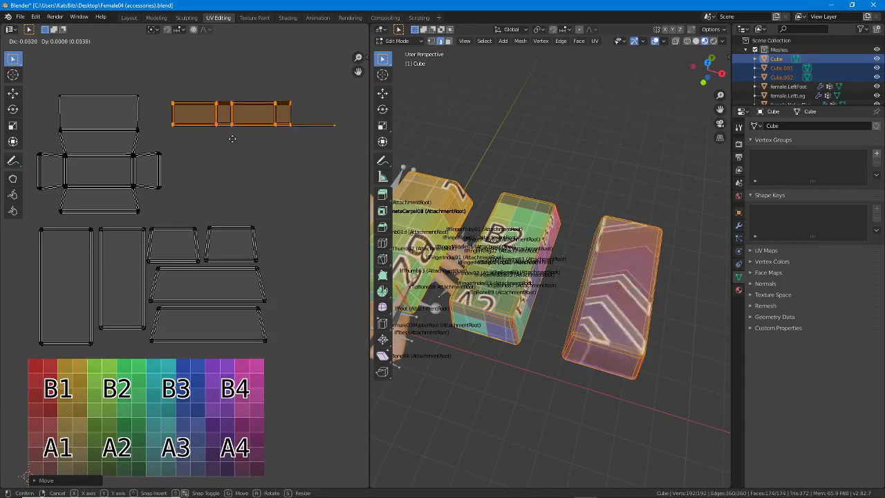
click(229, 126)
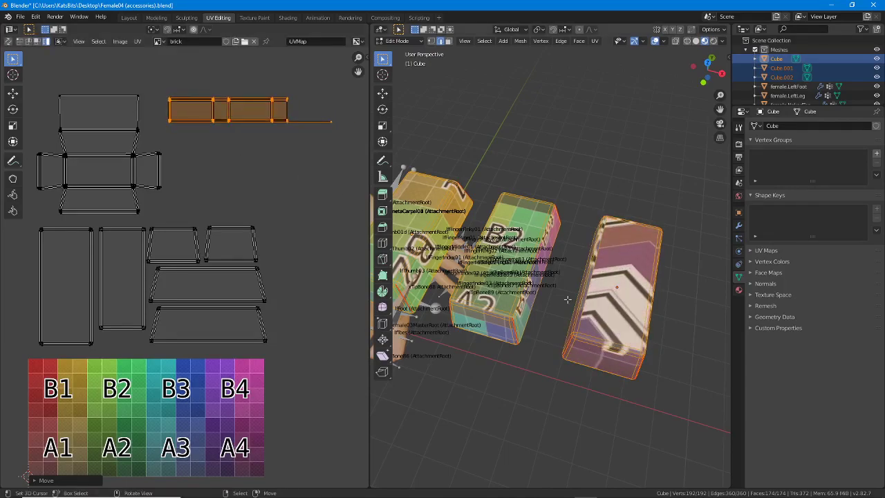
Compare the texture mapping on the three bricks from several angles and review the available UV projection methods
middle_drag(566, 299, 580, 184)
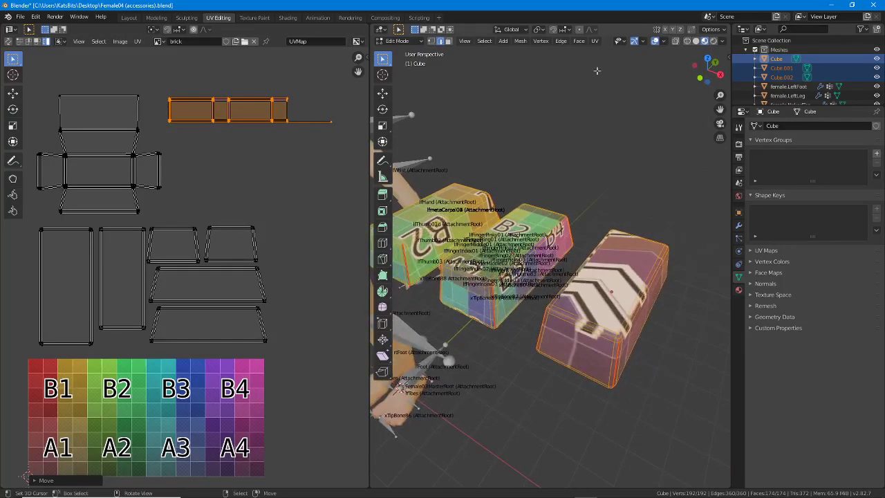
click(594, 40)
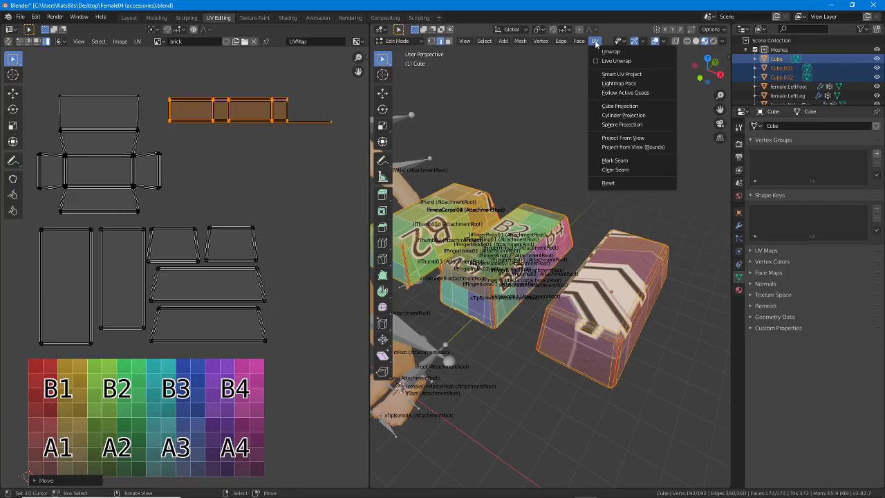
click(622, 148)
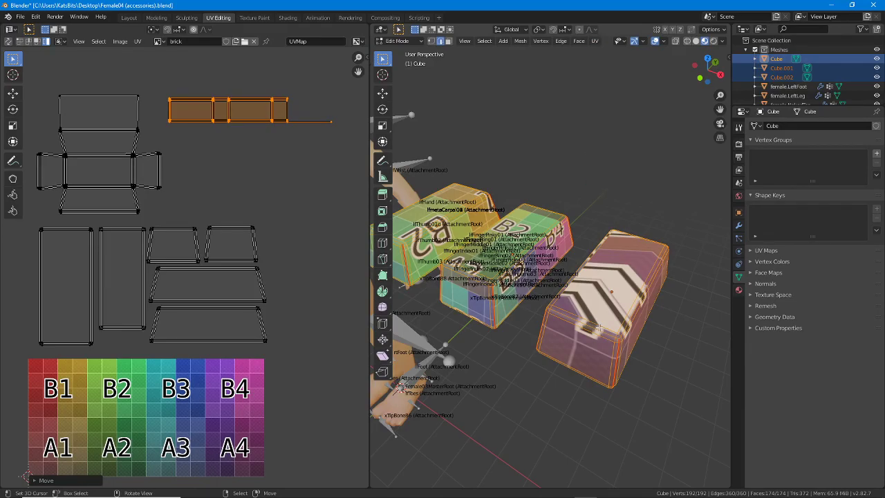
middle_drag(598, 323, 558, 291)
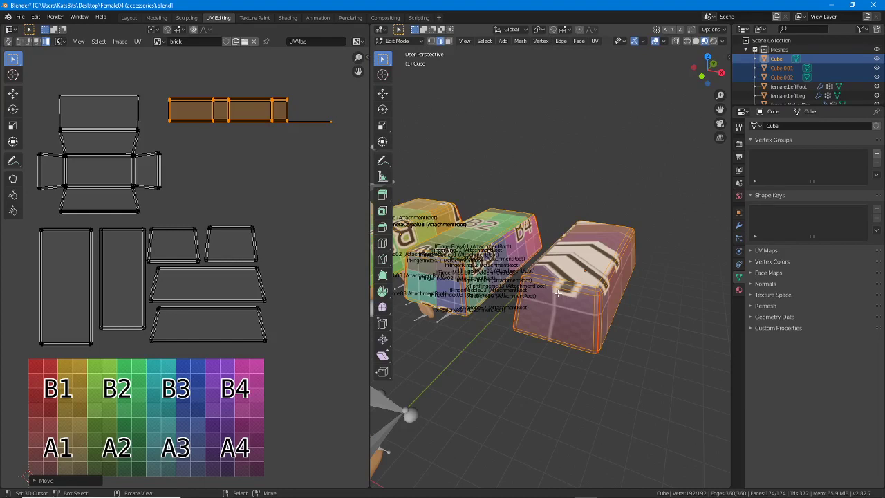
scroll(555, 302, up, 4)
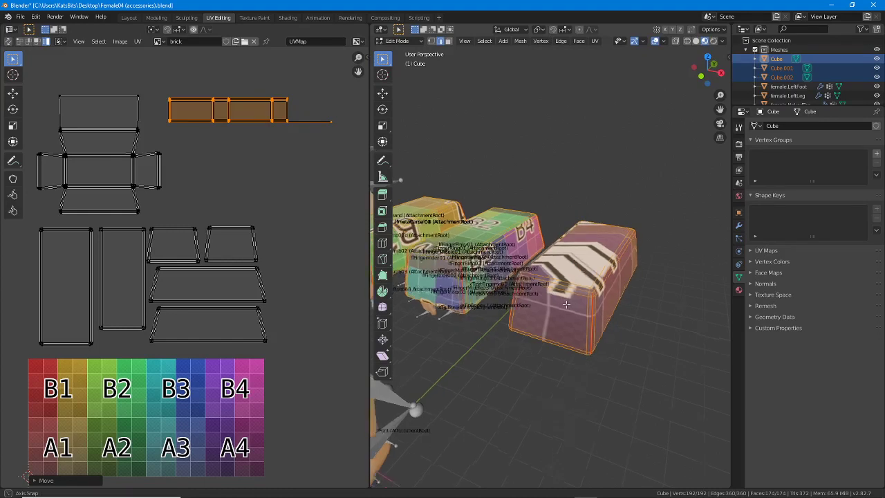
middle_drag(576, 304, 515, 335)
middle_drag(543, 361, 529, 329)
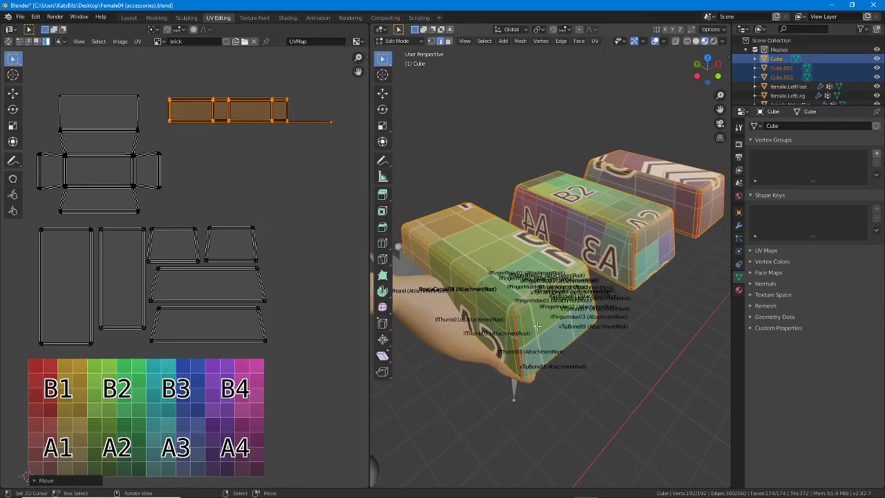
Examine the bevelled corner faces where an end flap joins the main face in the original brick's UV net
click(110, 143)
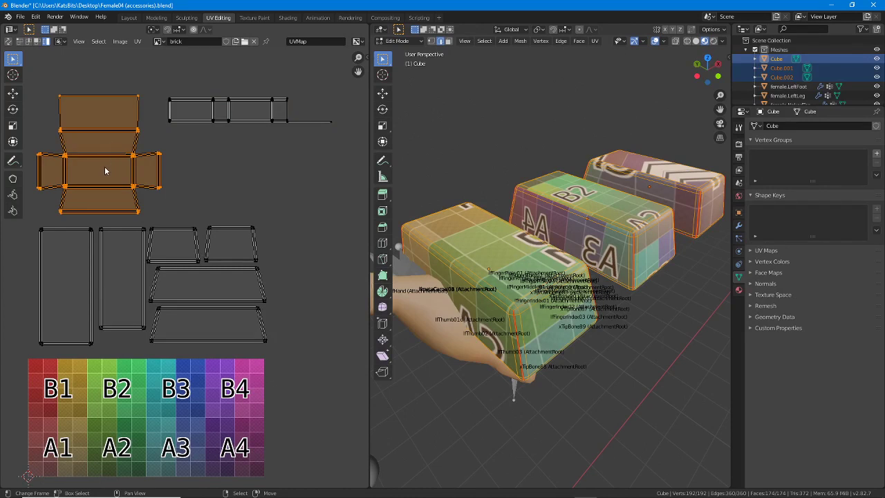
scroll(107, 165, up, 6)
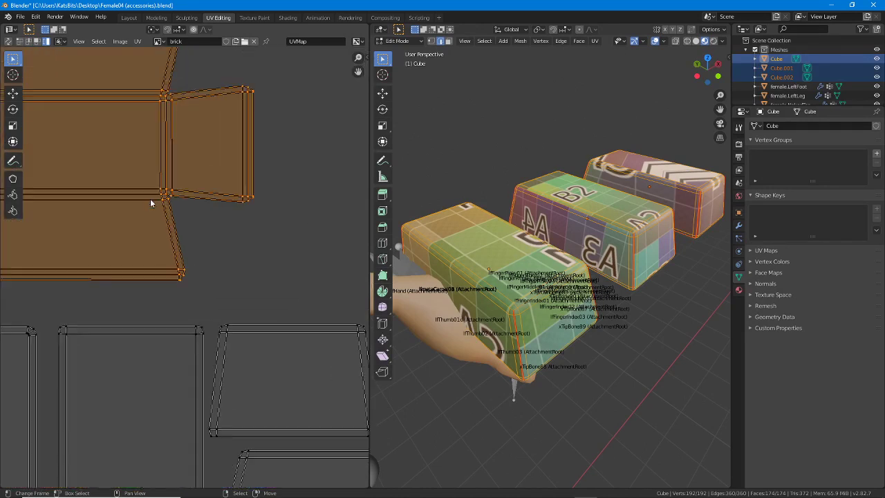
scroll(151, 202, up, 4)
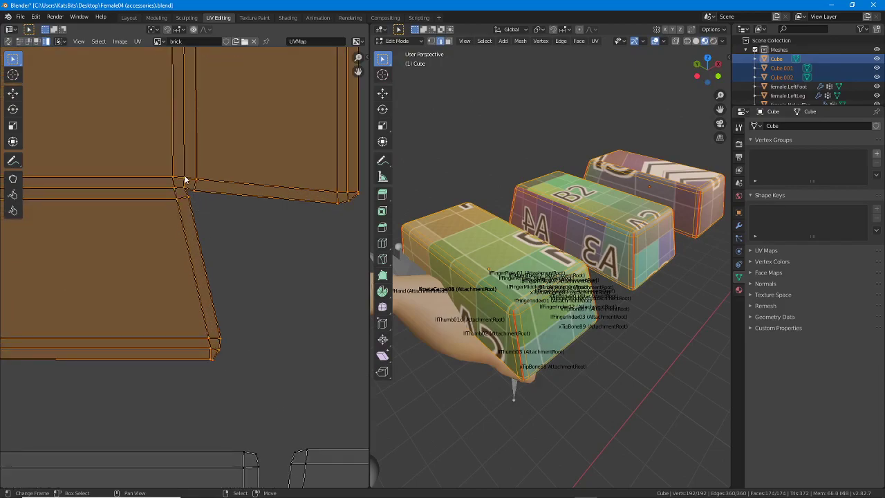
key(1)
click(193, 184)
key(3)
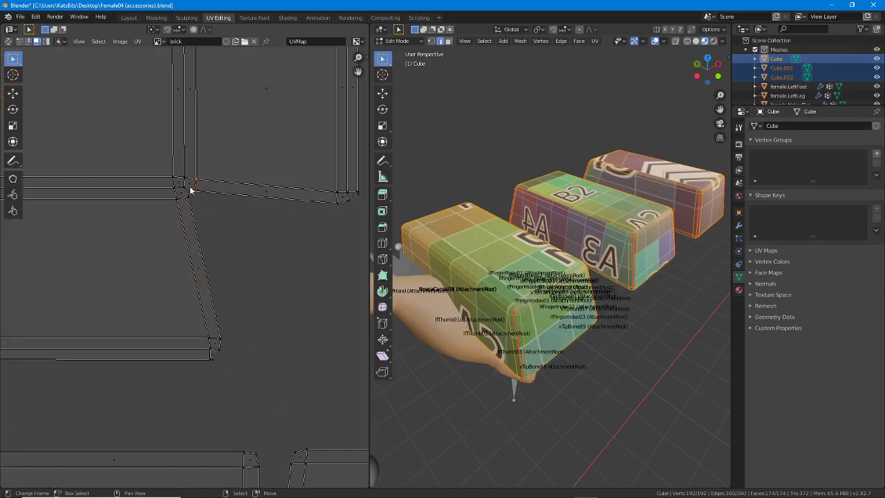
click(180, 188)
click(192, 186)
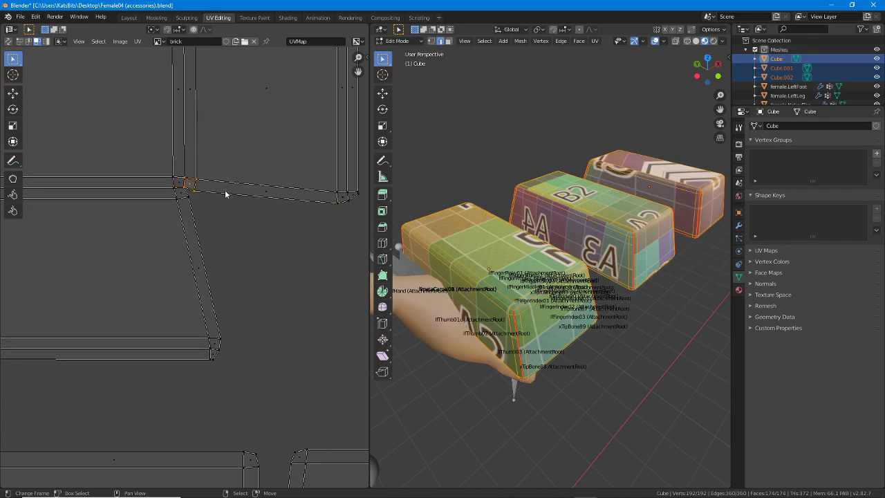
Inspect the individual corner vertices at the opposite end of the same flap in the original brick's net
middle_drag(257, 143, 233, 220)
click(242, 270)
middle_drag(243, 181, 225, 258)
key(1)
right_click(153, 143)
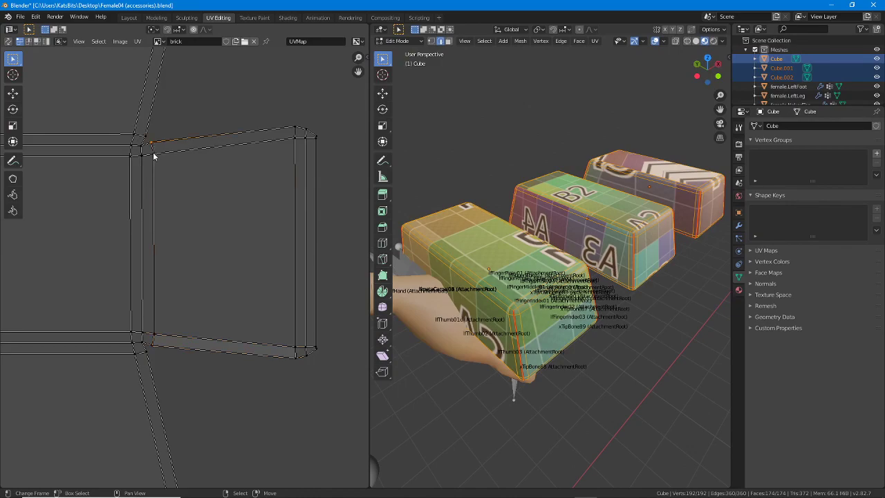
right_click(153, 152)
right_click(142, 154)
right_click(143, 146)
right_click(133, 143)
Examine how the side panels and corners connect across the original brick's UV net compared with the separate islands
scroll(184, 207, down, 3)
middle_drag(163, 159, 174, 271)
scroll(174, 270, up, 5)
scroll(180, 268, down, 5)
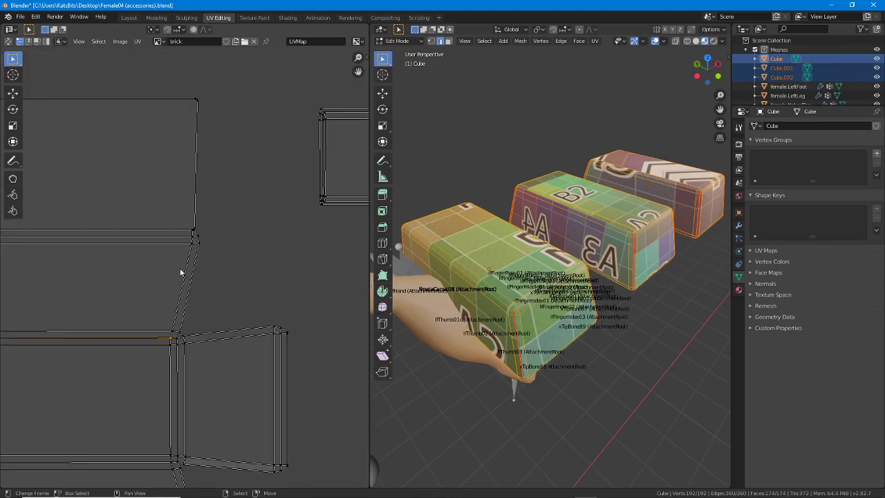
middle_drag(174, 342, 242, 271)
scroll(242, 271, down, 2)
middle_drag(203, 306, 198, 244)
scroll(196, 256, down, 1)
middle_drag(199, 350, 163, 275)
scroll(164, 275, down, 2)
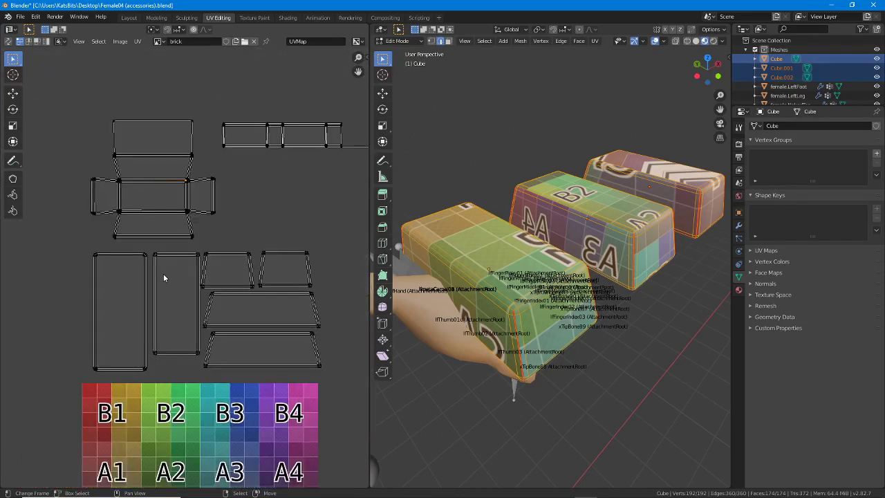
middle_drag(216, 295, 184, 249)
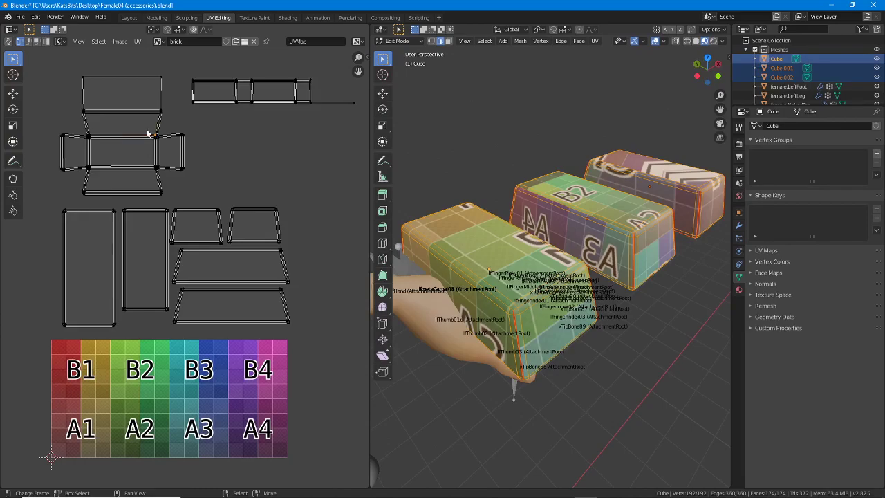
key(4)
click(143, 130)
key(g)
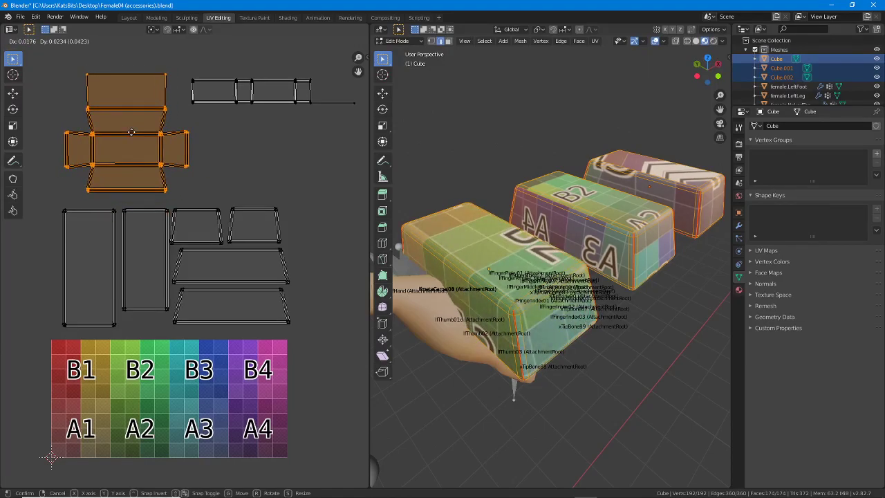
right_click(131, 132)
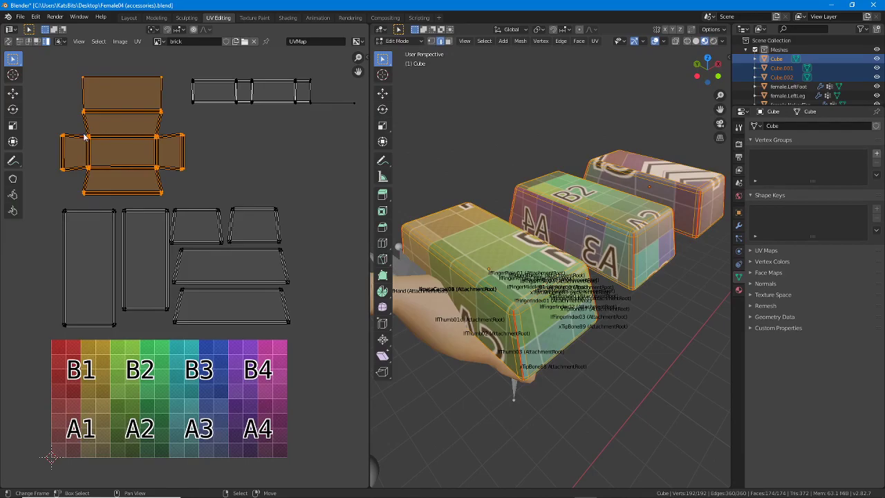
Move the cube-projected brick's large rectangular UV island over A1/B1 and the smaller rectangle over A2/B2 on the texture grid
middle_drag(115, 257, 110, 221)
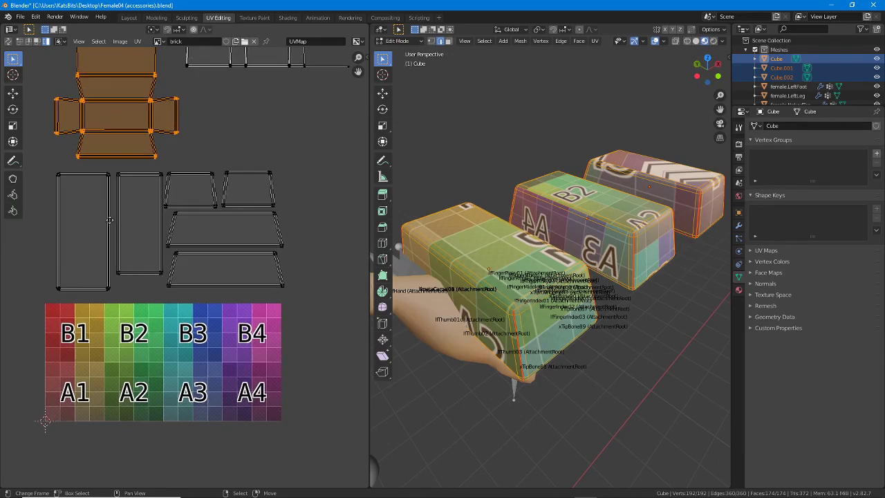
click(75, 211)
key(g)
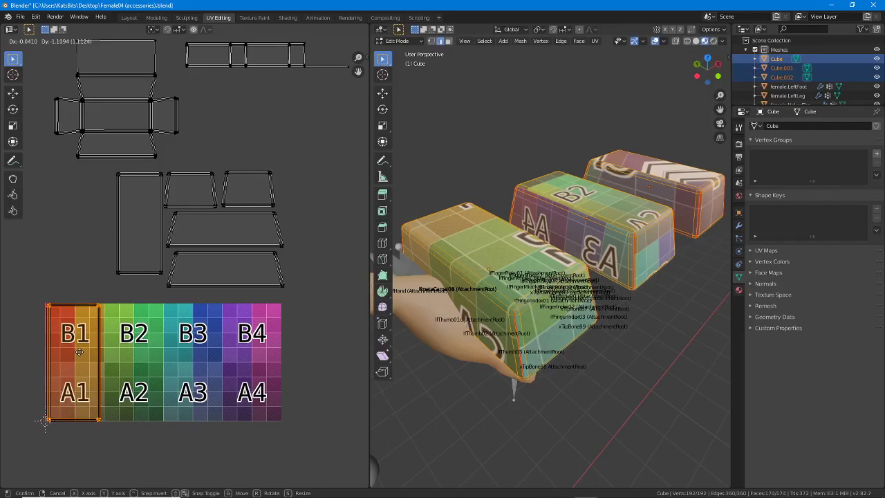
click(79, 352)
click(129, 271)
key(g)
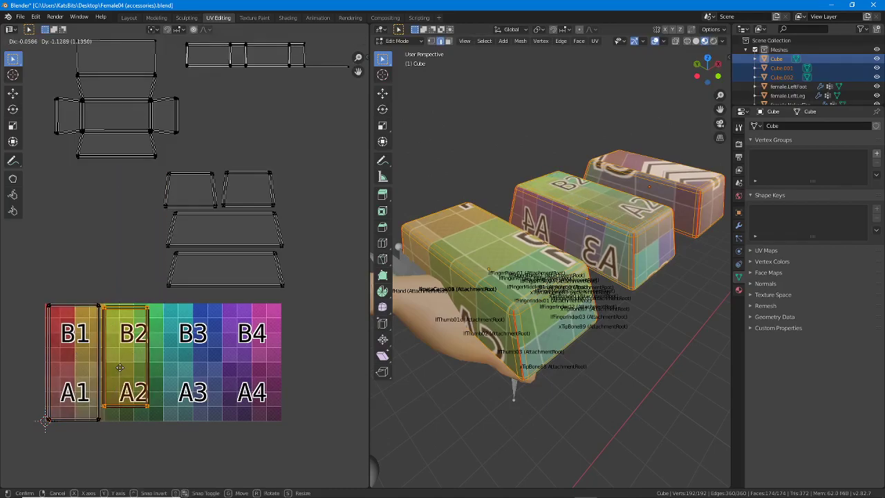
click(120, 367)
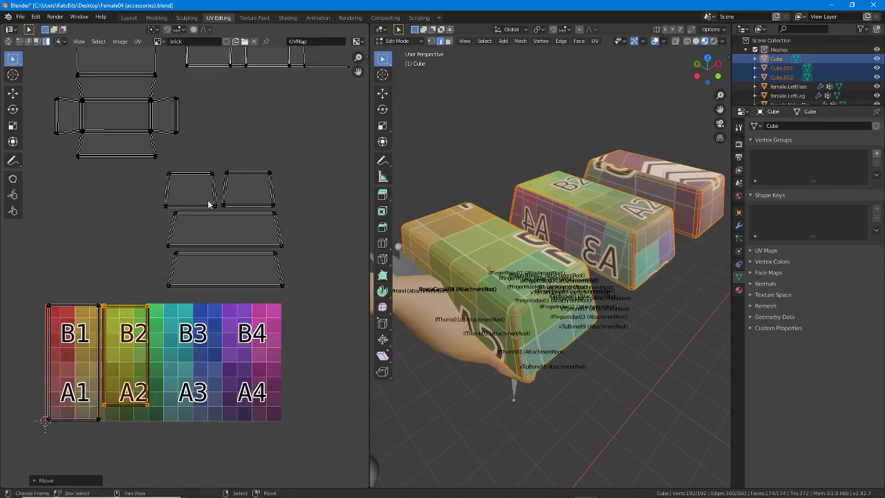
Move the two short trapezoid islands side by side onto the B3 and B4 area of the texture grid
click(208, 204)
key(g)
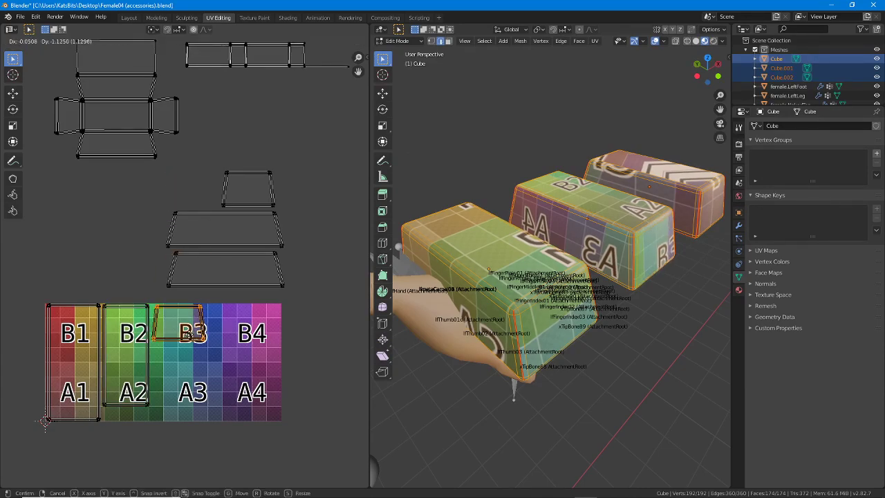
click(186, 333)
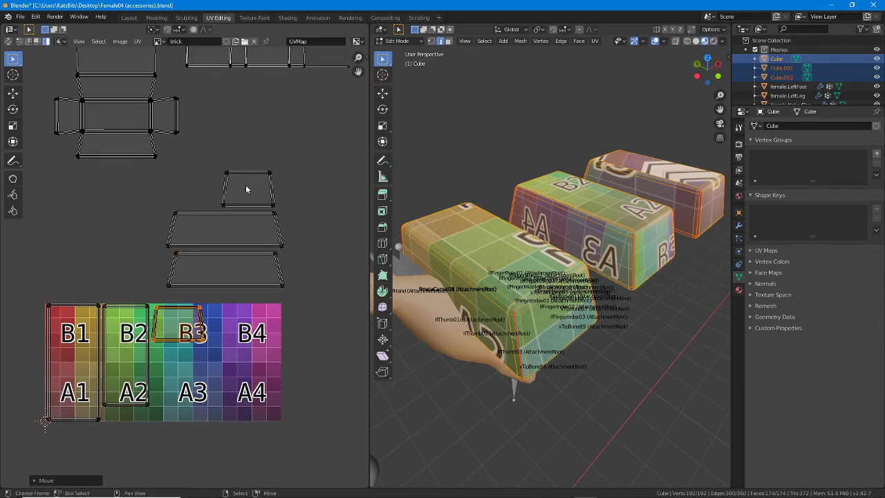
click(244, 187)
key(g)
click(232, 322)
Stack the two long trapezoid islands beneath the short ones, the second one over A3 and A4
click(228, 275)
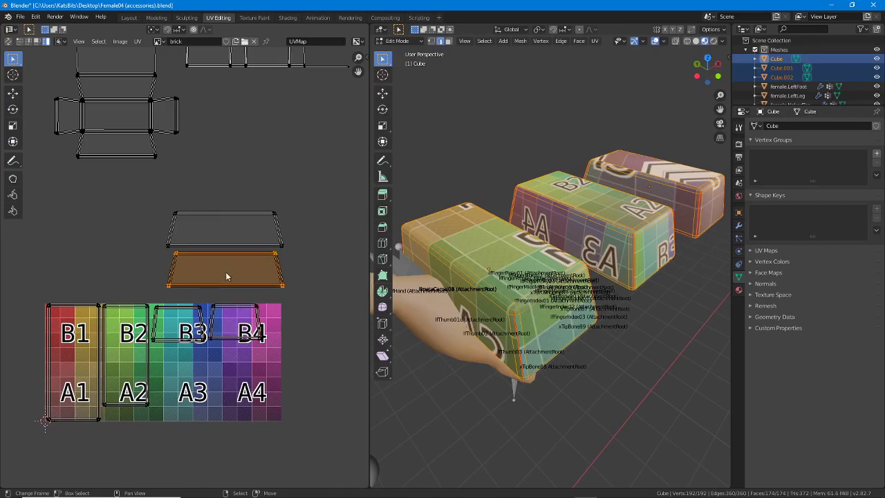
key(g)
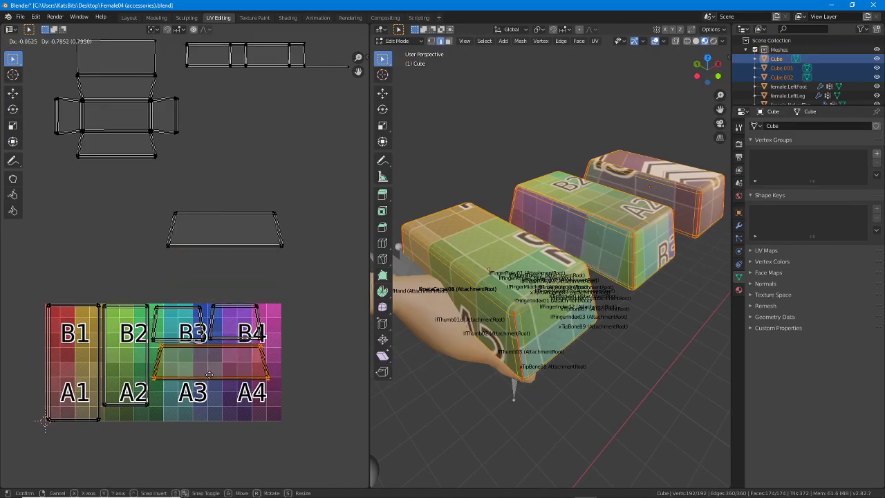
click(209, 375)
click(230, 210)
key(g)
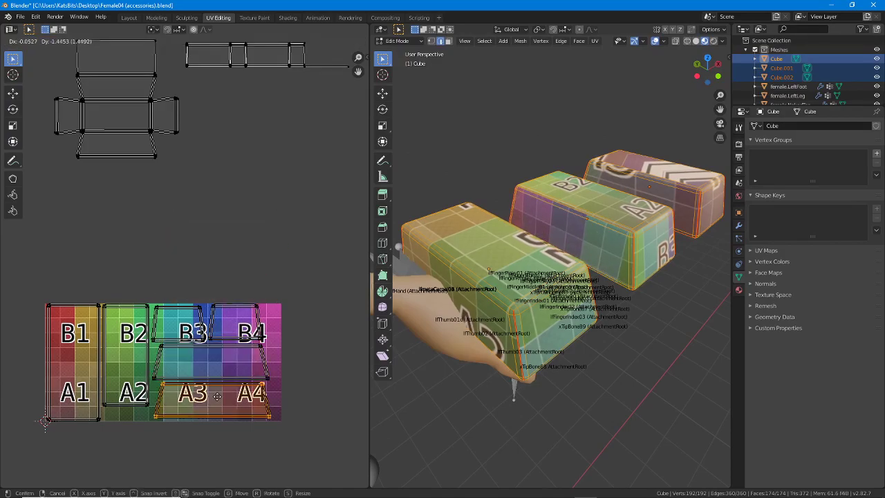
click(217, 398)
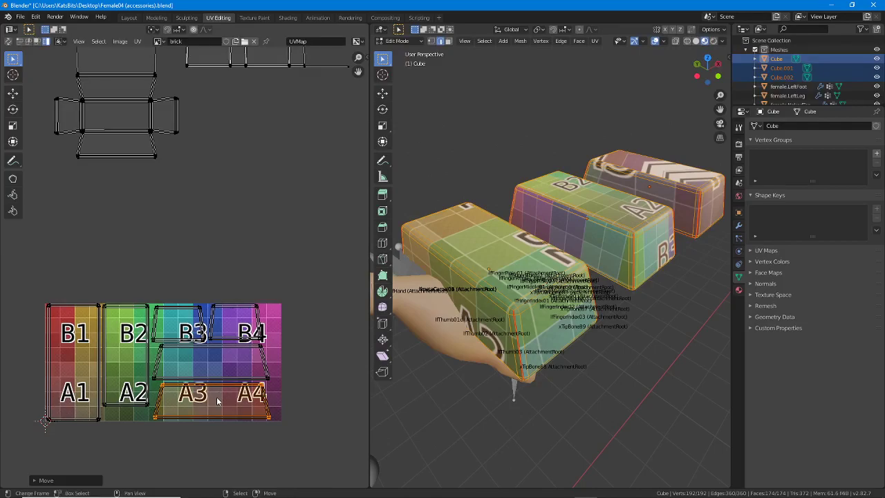
Nudge the upper long trapezoid island to even out its spacing from the neighbouring islands
middle_drag(215, 351, 213, 262)
scroll(214, 262, up, 1)
click(221, 301)
key(g)
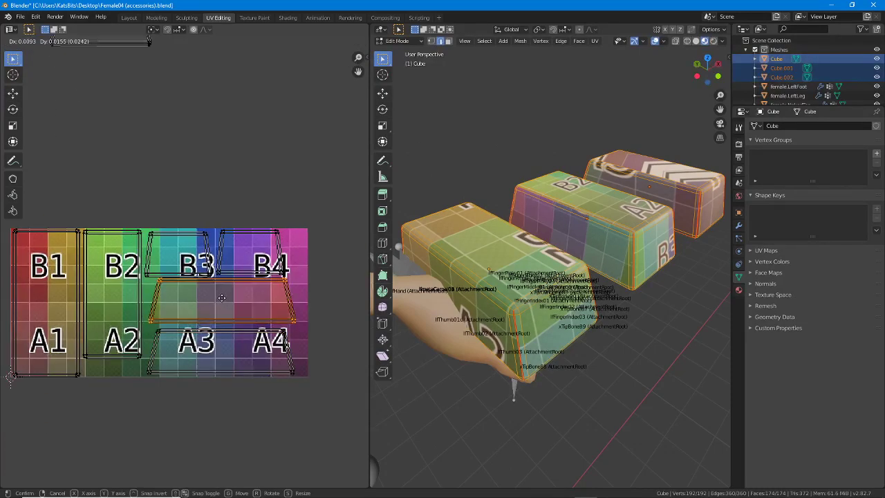
click(220, 299)
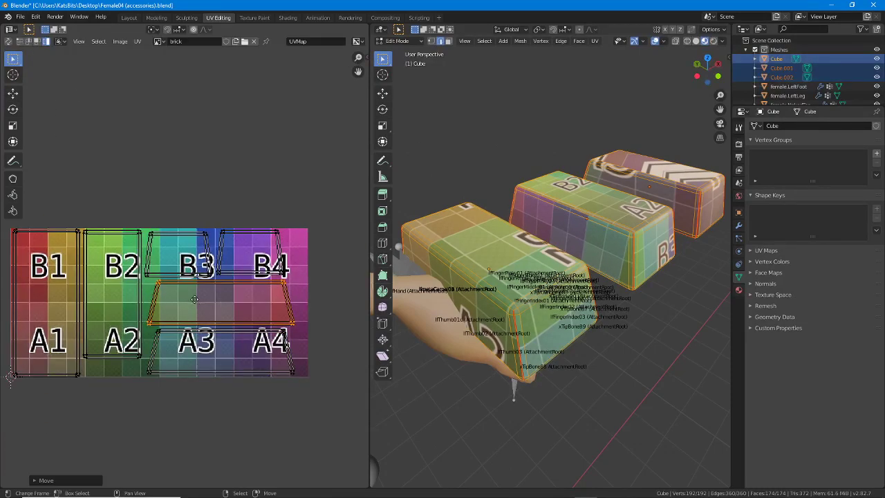
middle_drag(198, 308, 203, 309)
key(a)
key(g)
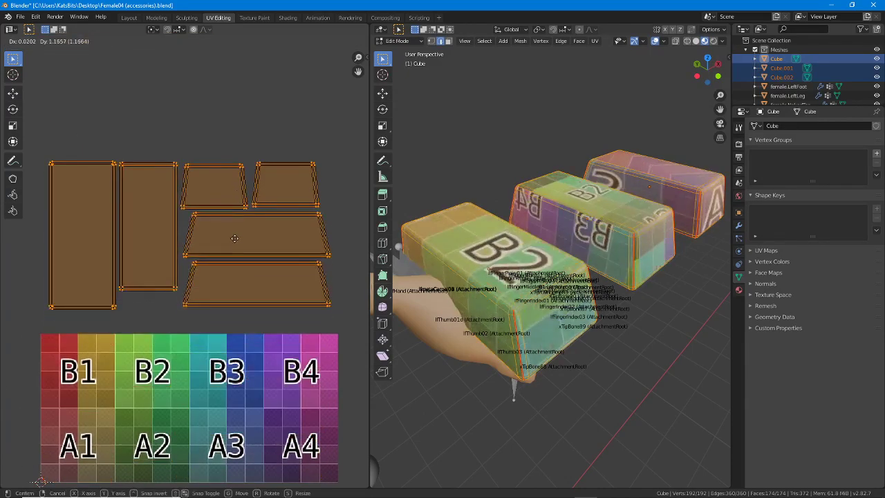
right_click(236, 227)
scroll(238, 208, up, 3)
scroll(239, 200, down, 3)
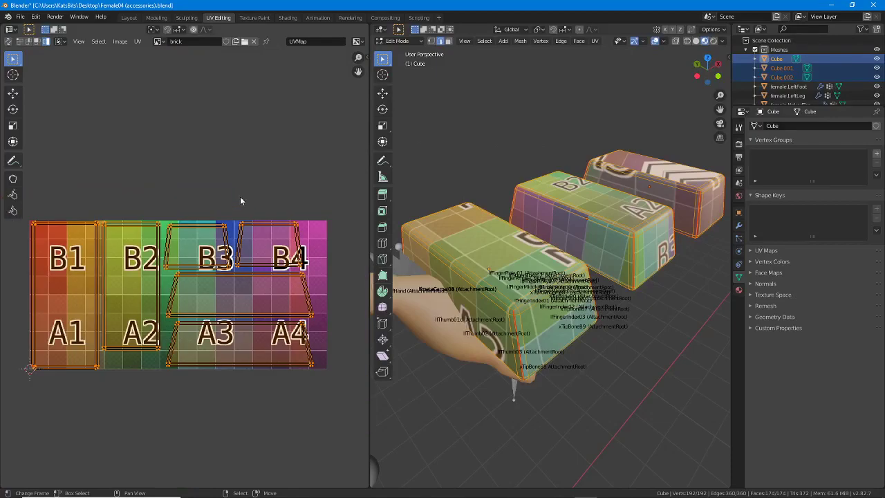
Select all the cube-projected brick's UV islands on the texture grid and set Snap to Pixels to Corner
scroll(182, 219, down, 2)
click(176, 216)
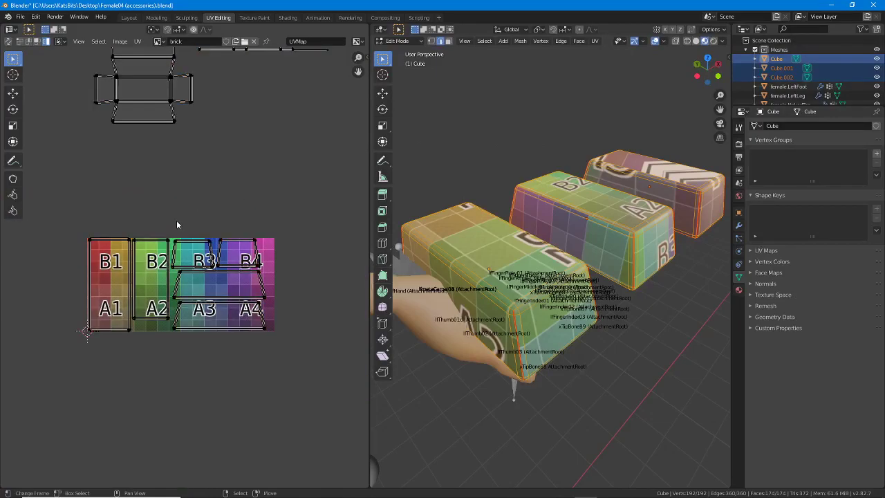
click(150, 255)
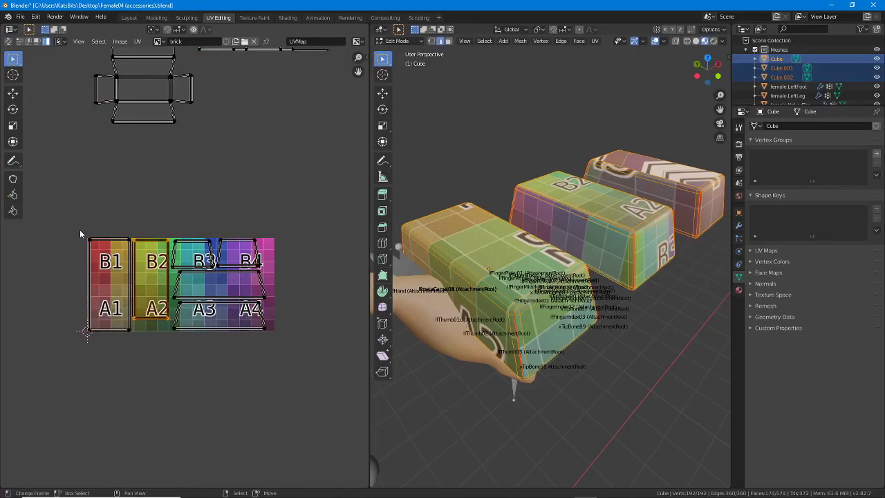
drag(69, 217, 295, 371)
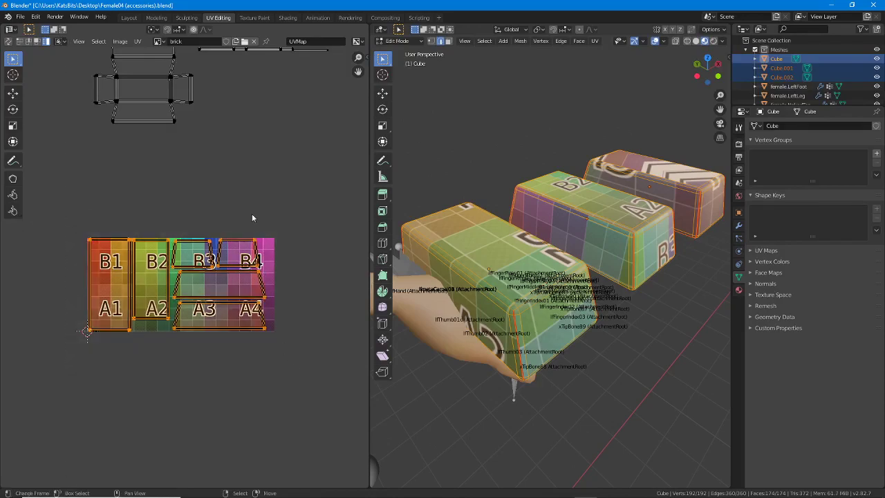
scroll(204, 102, up, 2)
click(137, 41)
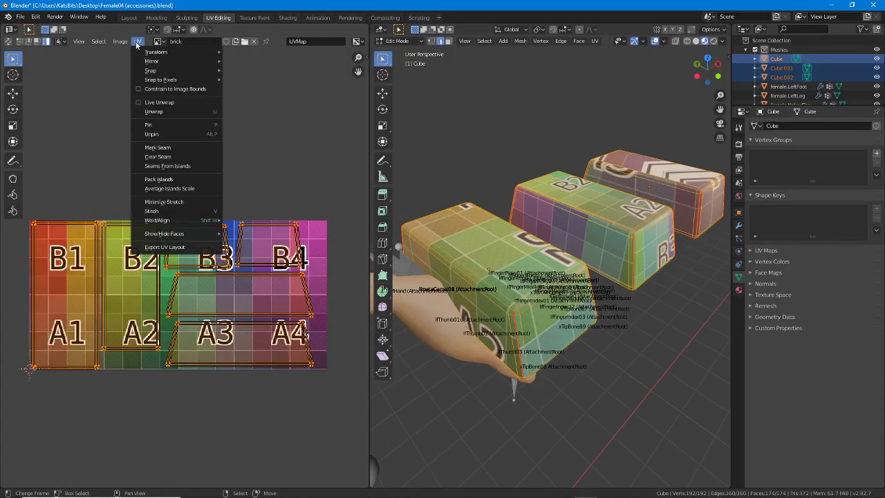
mouse_move(161, 81)
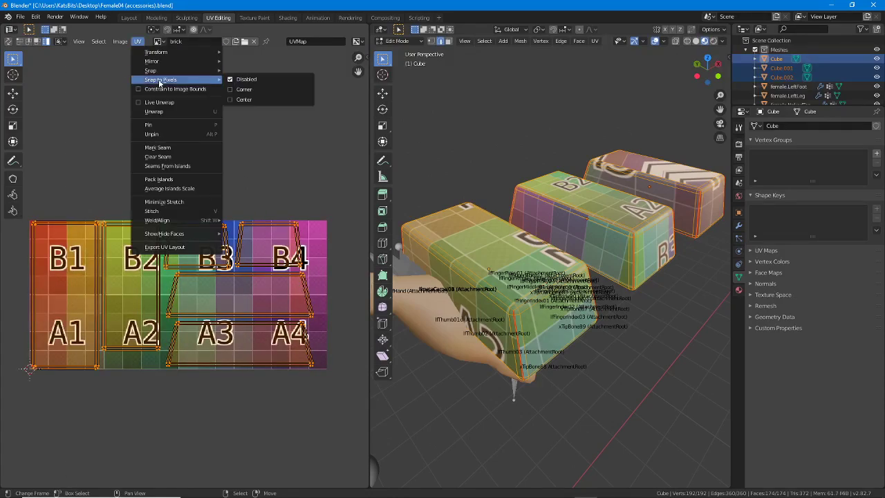
click(243, 90)
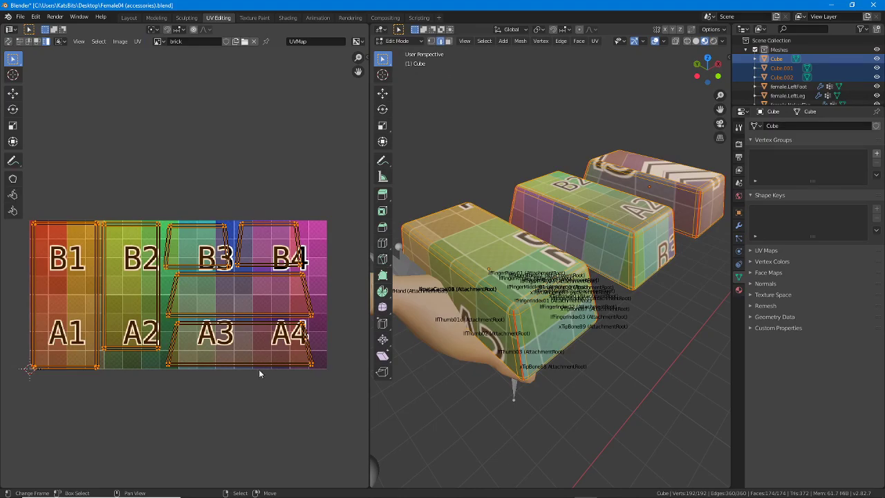
Resize all the selected UV islands together slightly with the Transform tool to fit the texture's height
click(13, 125)
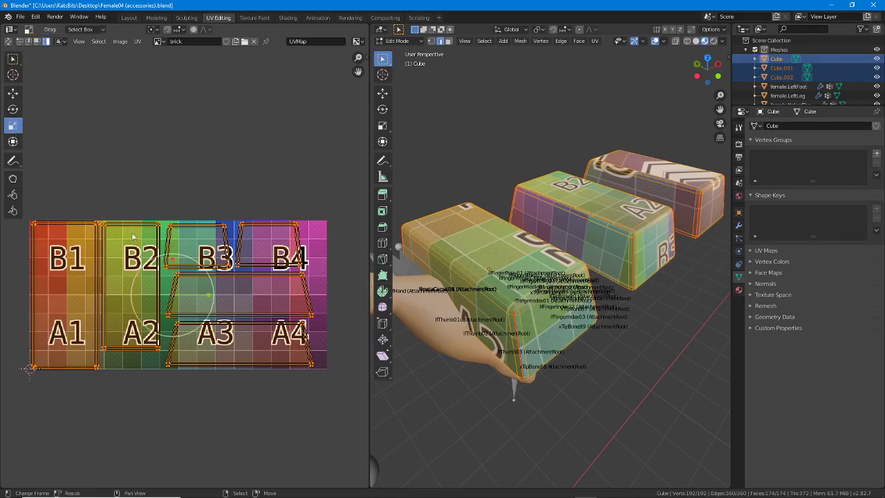
click(13, 141)
mouse_move(314, 369)
mouse_down()
mouse_move(336, 390)
mouse_move(312, 378)
mouse_up()
Move the short trapezoid island over B4 slightly down, level with the neighbouring island over B3
scroll(233, 298, up, 1)
scroll(232, 298, up, 4)
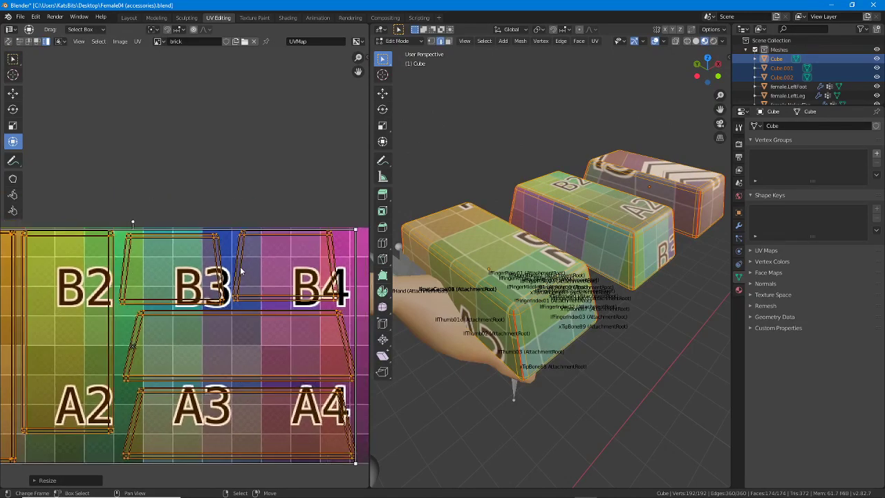
scroll(278, 232, up, 1)
scroll(278, 232, down, 1)
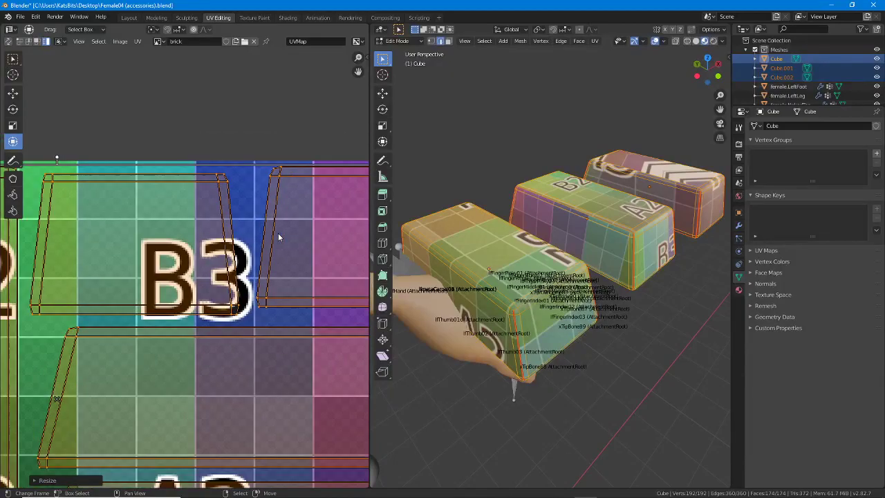
middle_drag(319, 264, 229, 255)
click(235, 254)
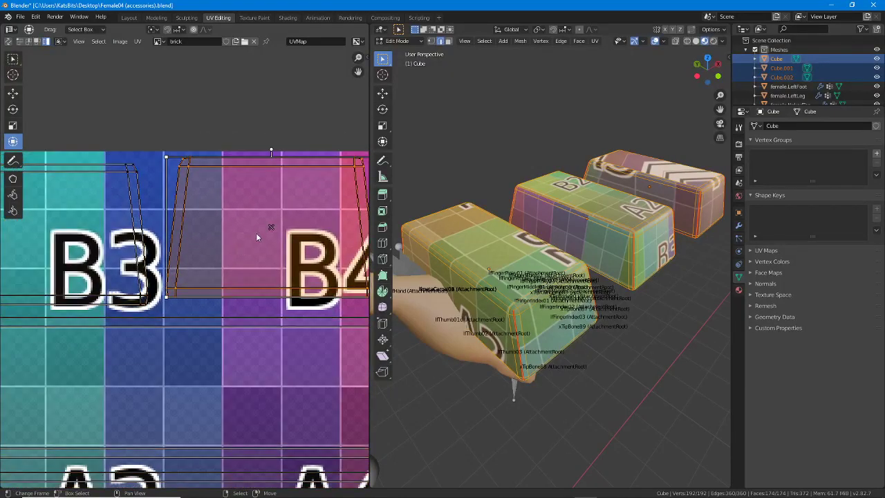
drag(256, 233, 253, 242)
Nudge the upper long trapezoid island slightly right and down, between the short islands and the lower long one
scroll(243, 250, down, 2)
middle_drag(210, 333, 227, 267)
click(227, 268)
click(176, 270)
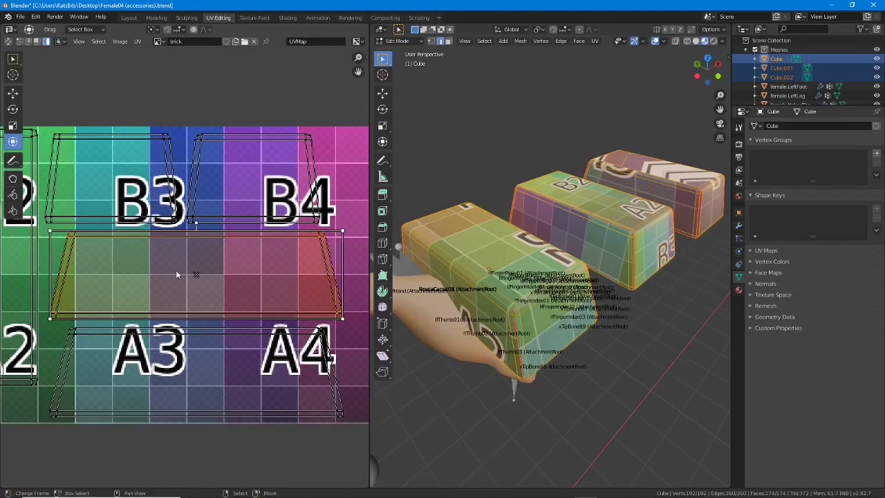
drag(176, 269, 182, 275)
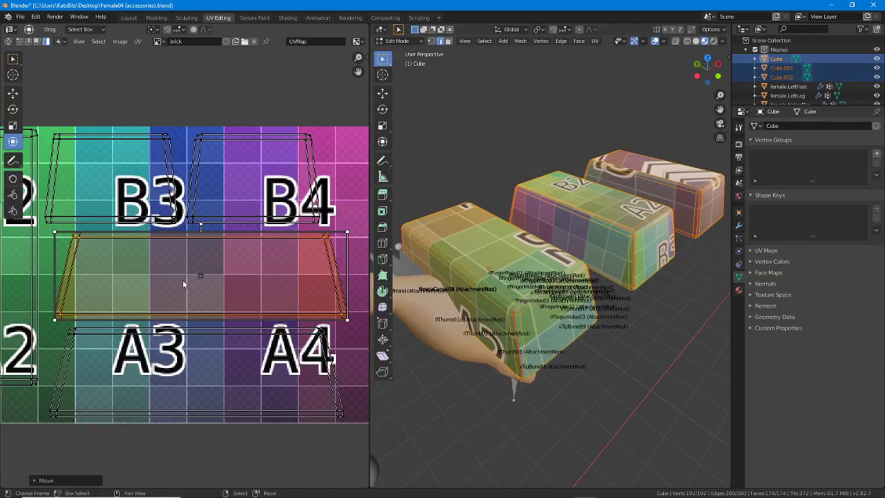
Nudge the lower long trapezoid island over A3 and A4 into place beneath the upper long one
scroll(185, 277, down, 2)
middle_drag(187, 338, 198, 323)
key(alt+a)
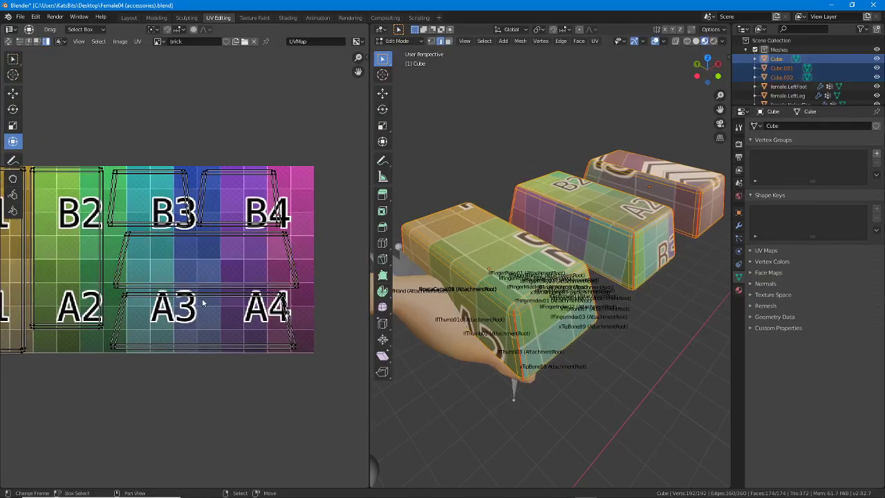
click(202, 298)
drag(202, 298, 216, 318)
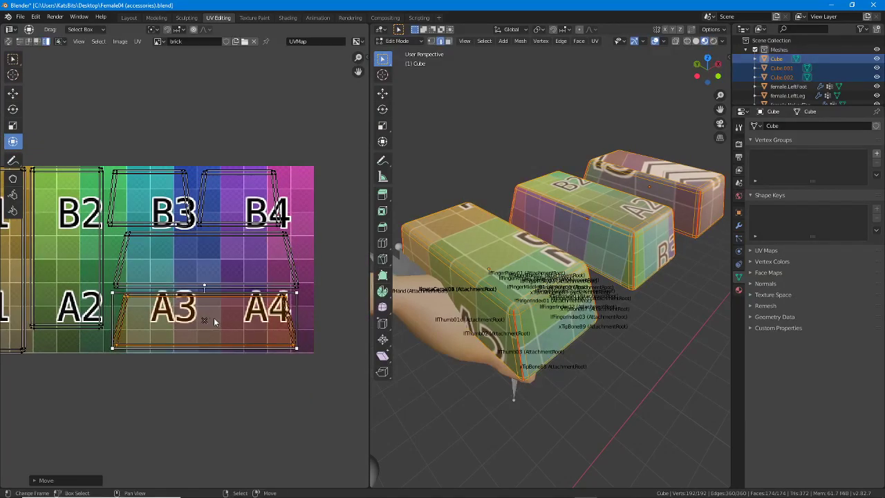
Select the short trapezoid island over B3 and compare its Move, Rotate, Scale and Transform tool gizmos
scroll(217, 319, up, 1)
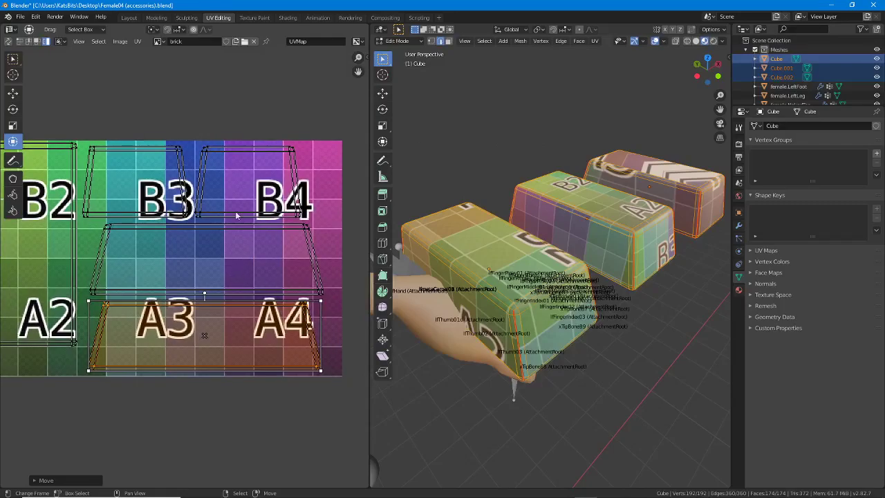
click(149, 175)
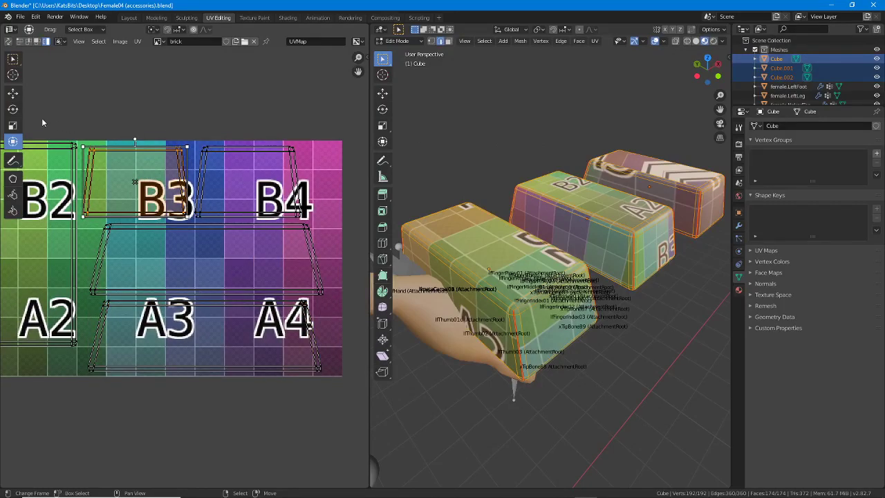
click(12, 109)
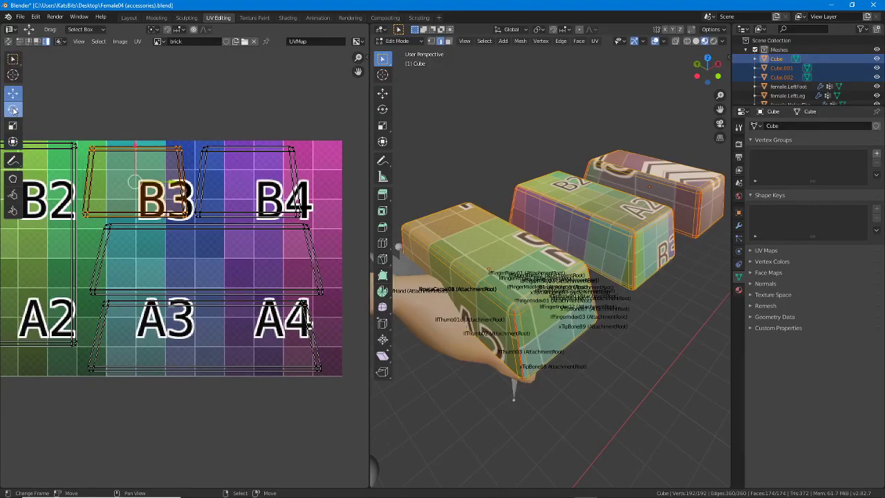
click(12, 126)
click(14, 94)
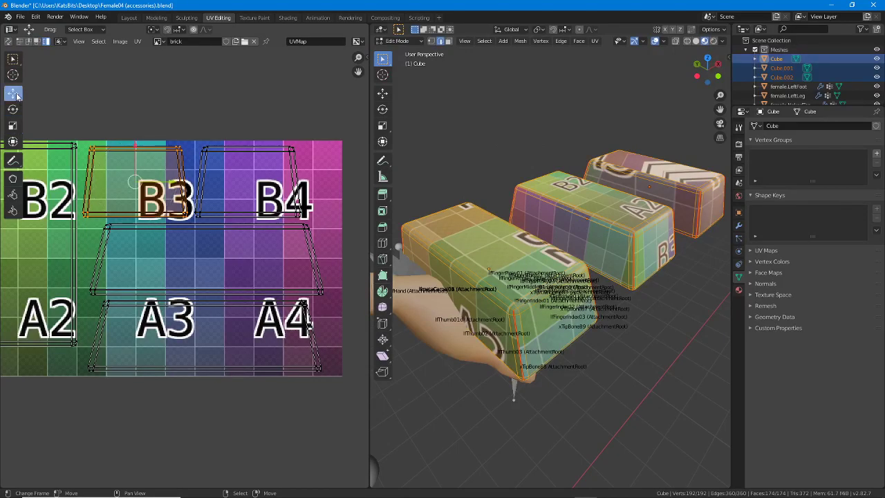
click(12, 109)
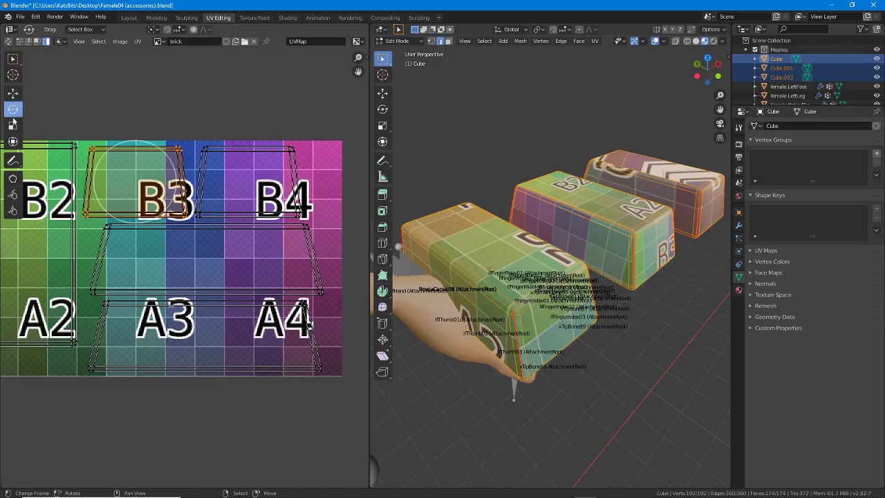
click(13, 126)
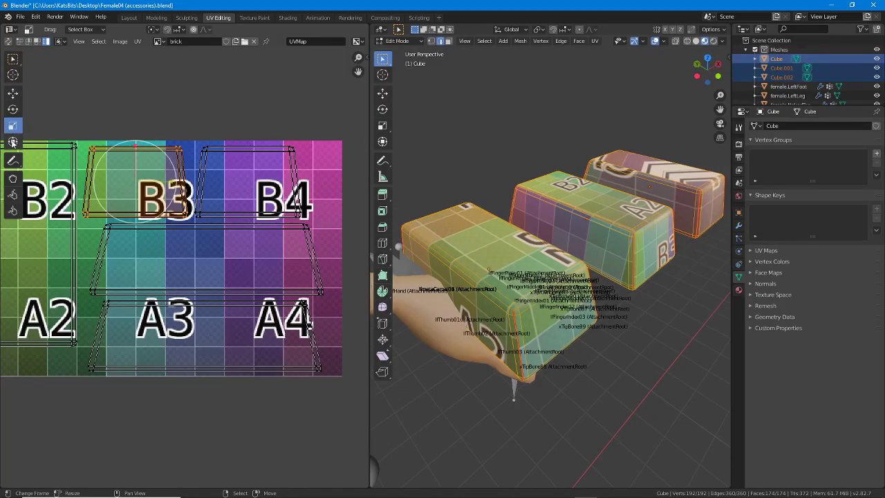
click(13, 141)
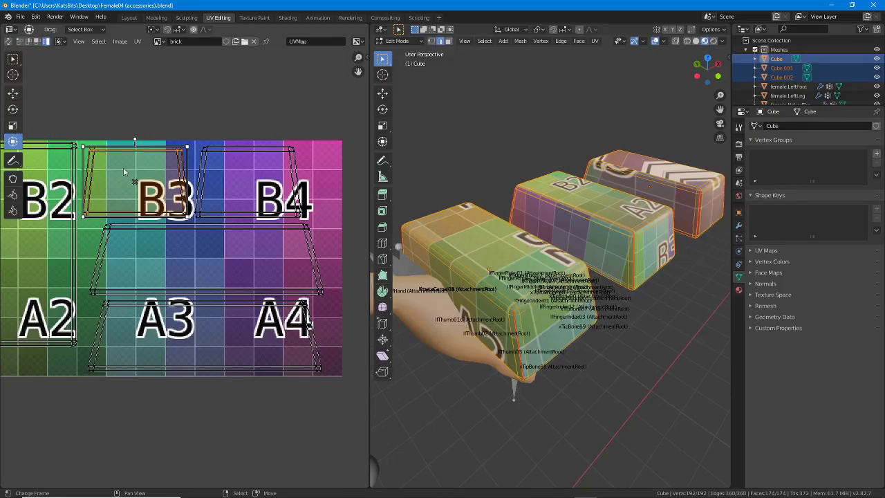
Try moving, scaling and rotating the UV island over B3 with the Transform tool, and undo the changes
middle_drag(153, 173, 186, 300)
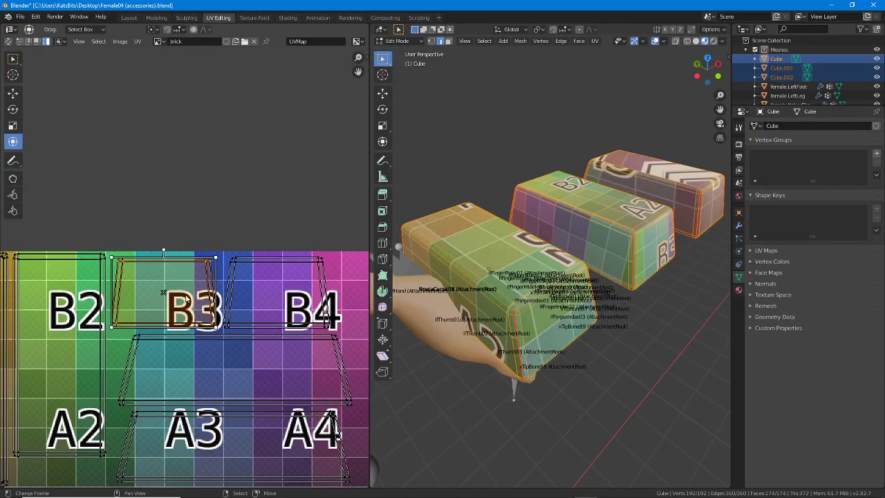
drag(188, 299, 188, 184)
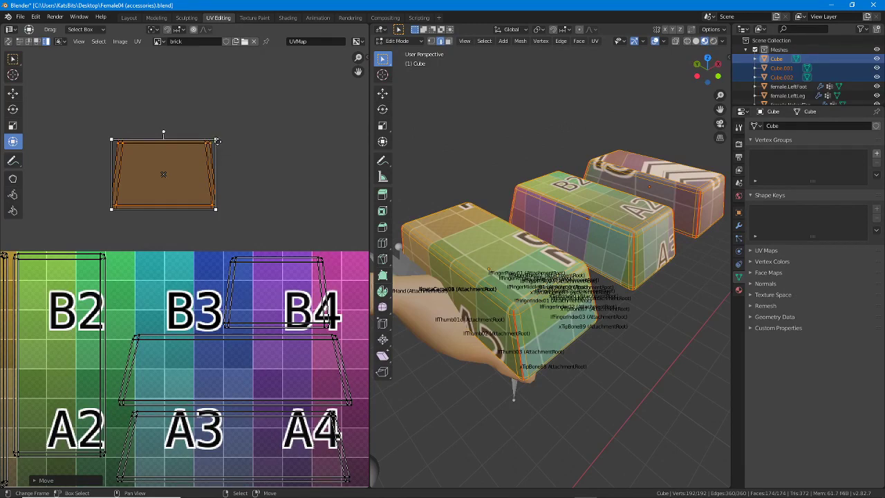
drag(215, 139, 245, 112)
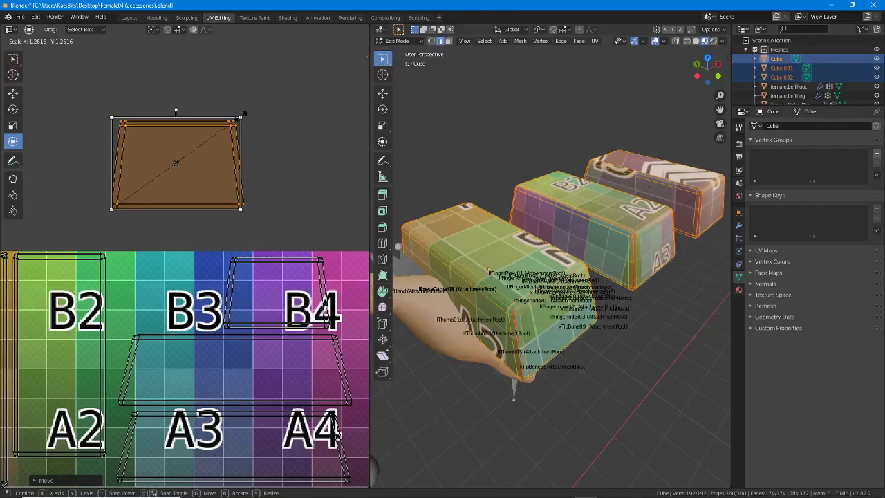
right_click(250, 106)
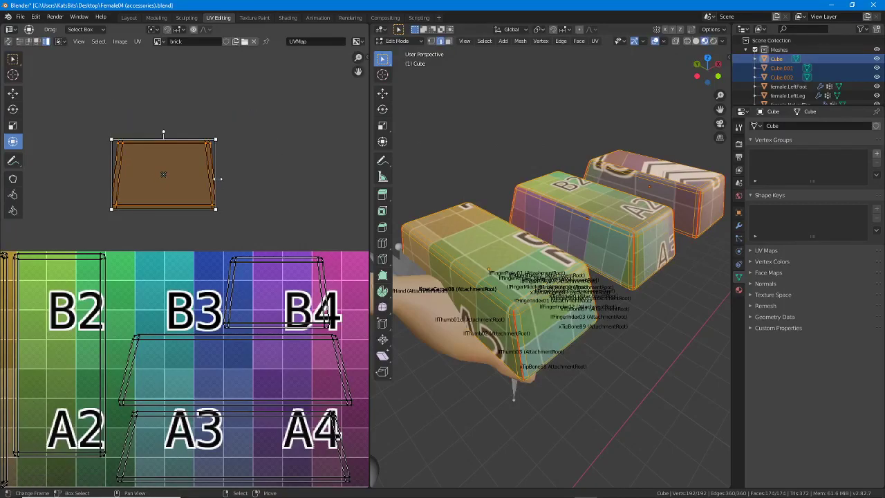
mouse_move(220, 179)
mouse_down()
mouse_move(301, 174)
mouse_move(217, 175)
mouse_up()
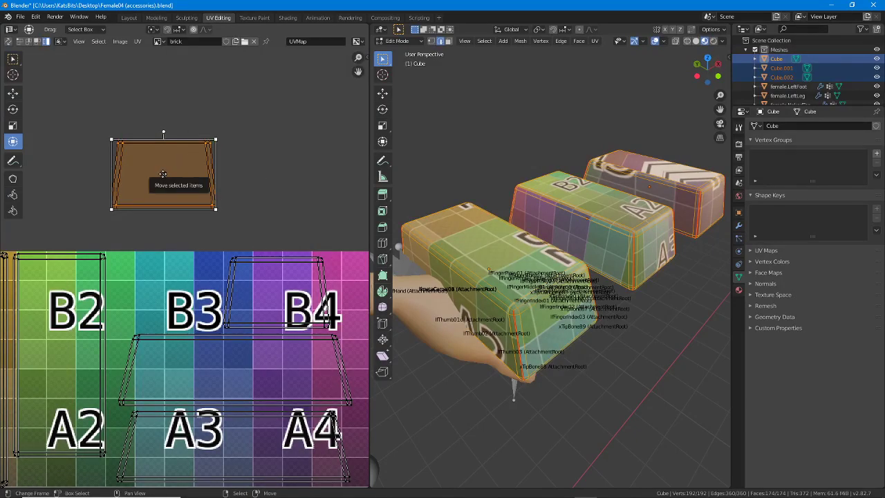
mouse_move(163, 173)
mouse_down()
mouse_move(184, 190)
mouse_move(198, 146)
mouse_move(166, 188)
mouse_up()
key(ctrl+z)
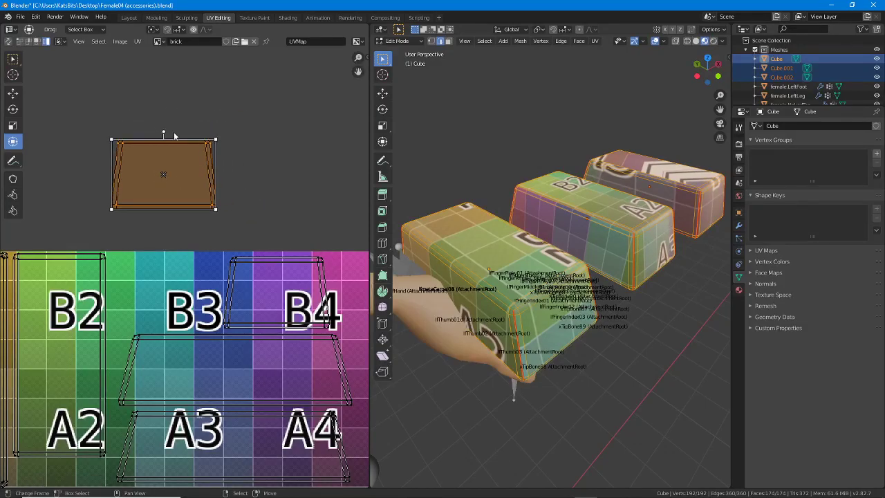
drag(163, 131, 166, 95)
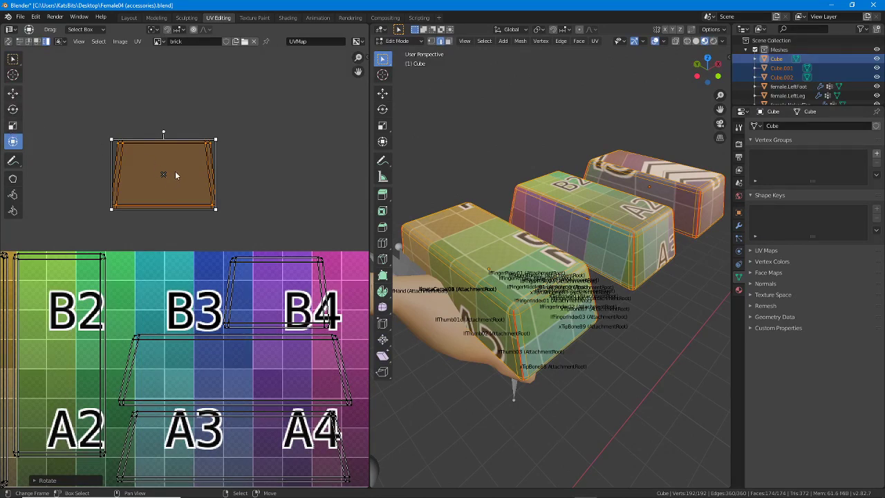
key(ctrl+z)
key(ctrl+z)
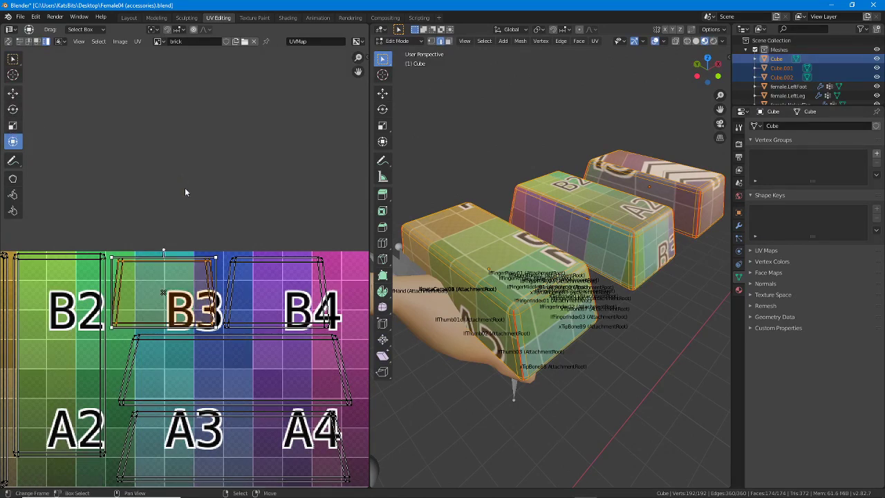
Select the tall UV island covering B1 and A1 and move it slightly upward
middle_drag(227, 289, 239, 164)
scroll(242, 183, down, 1)
middle_drag(181, 201, 211, 244)
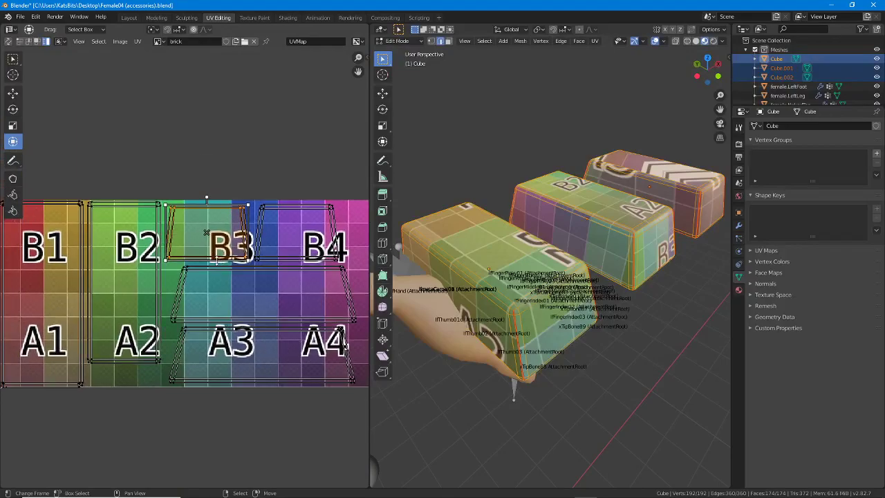
scroll(214, 253, down, 1)
scroll(144, 309, up, 5)
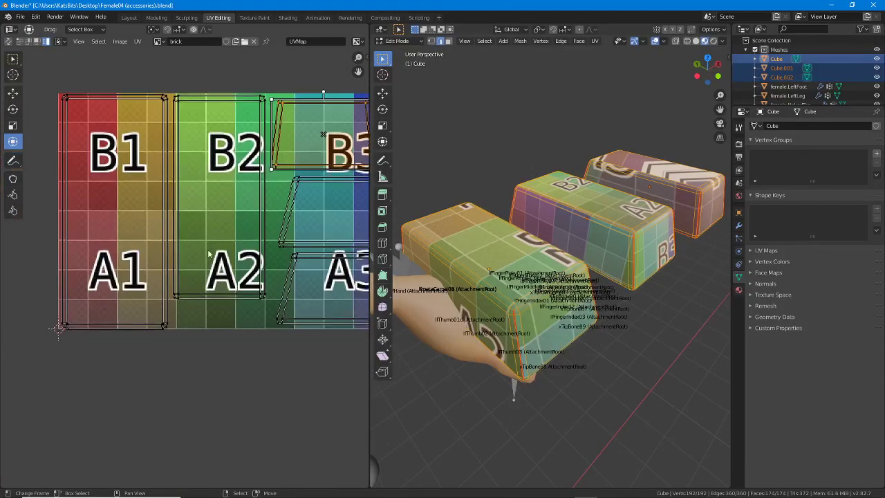
middle_drag(144, 308, 237, 425)
click(190, 314)
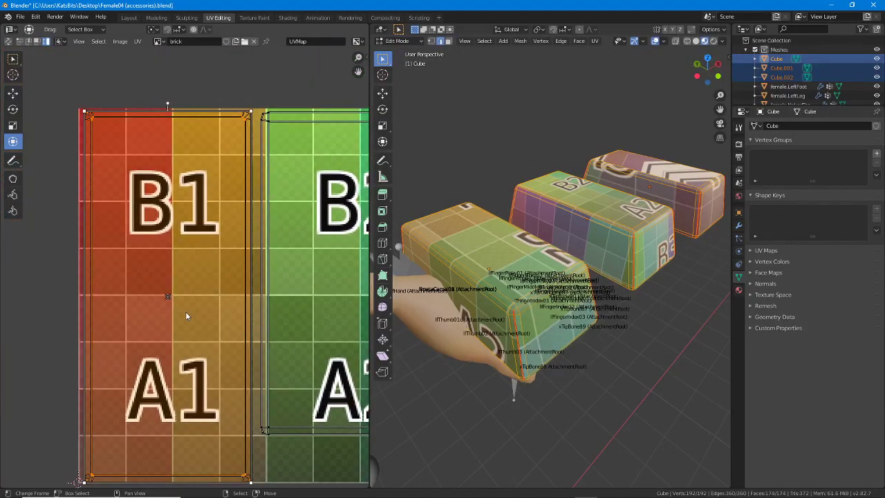
key(g)
click(185, 311)
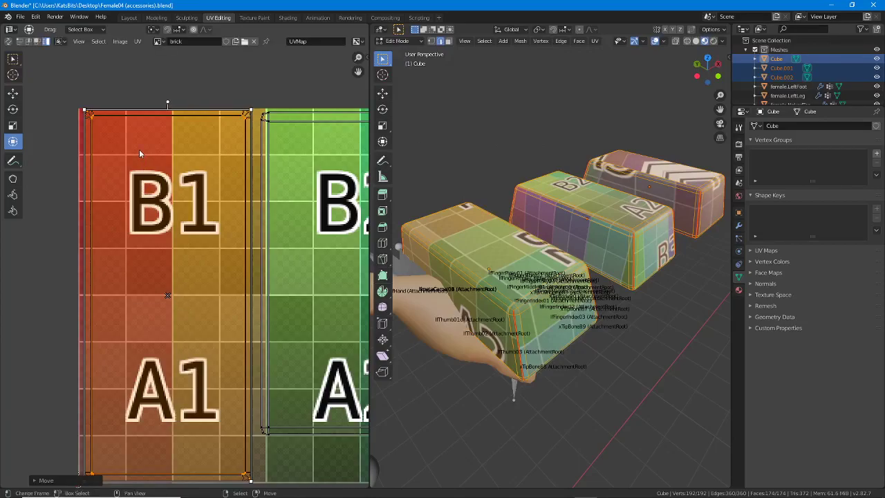
scroll(193, 129, down, 1)
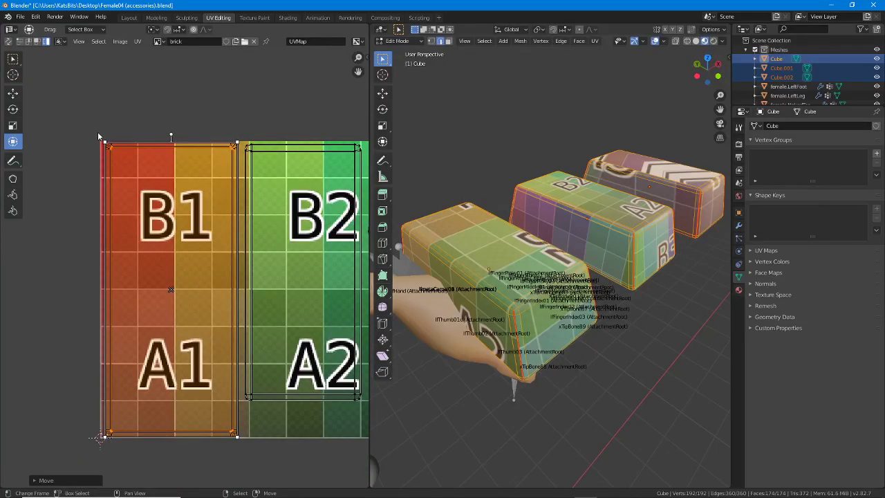
Box-select the top strip of the B1/A1 UV island and move it down by about 0.0078
key(alt+a)
key(b)
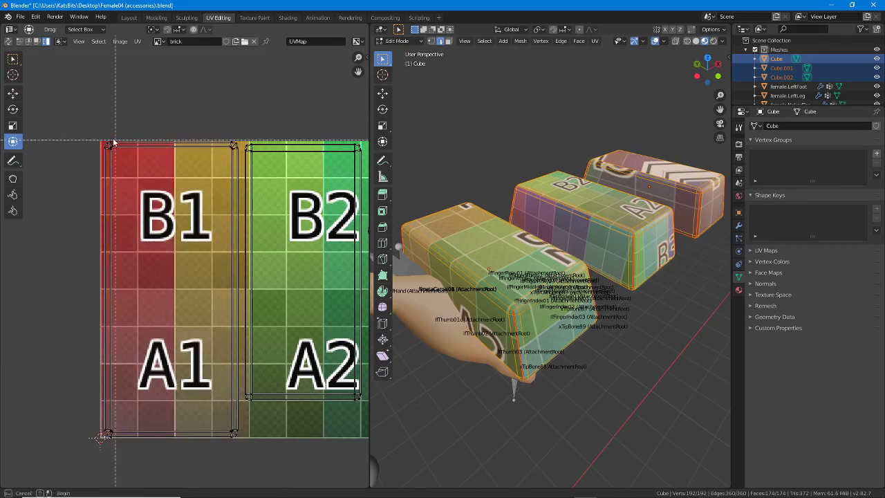
drag(90, 127, 235, 160)
key(g)
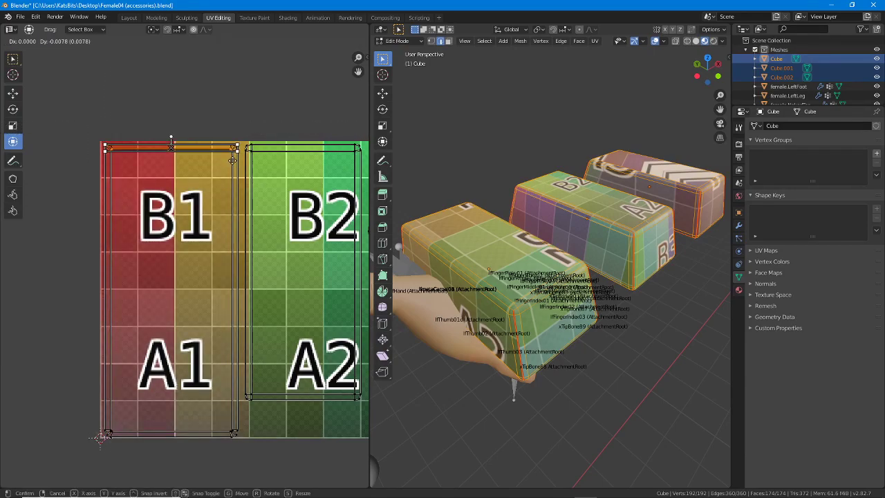
click(235, 160)
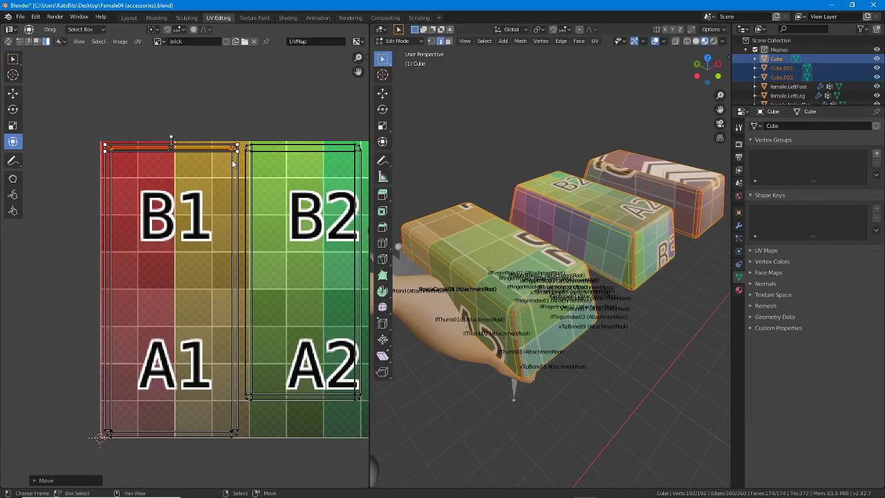
mouse_move(343, 216)
middle_down()
mouse_move(275, 173)
mouse_move(301, 232)
mouse_move(178, 263)
mouse_move(186, 251)
mouse_move(199, 245)
mouse_move(191, 312)
mouse_move(189, 305)
middle_up()
scroll(301, 232, down, 2)
scroll(195, 261, down, 2)
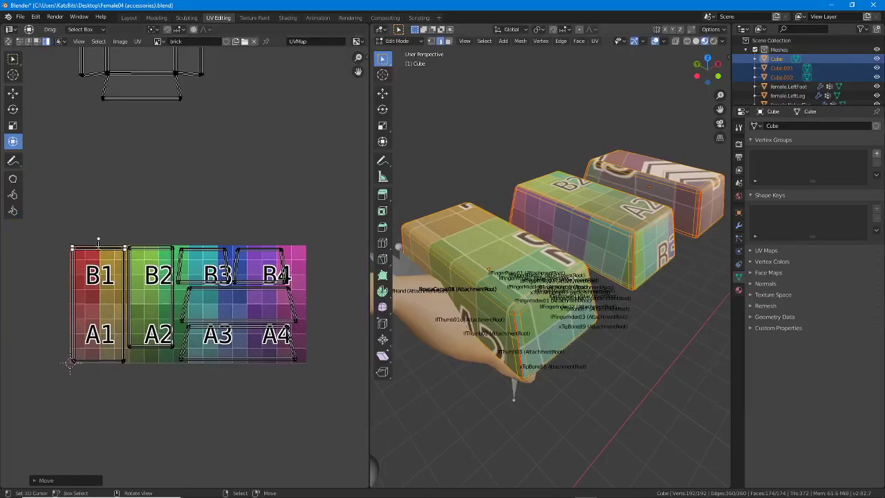
Return to Object Mode and select only the middle brick, Cube.001
middle_drag(470, 290, 450, 291)
key(Tab)
click(578, 206)
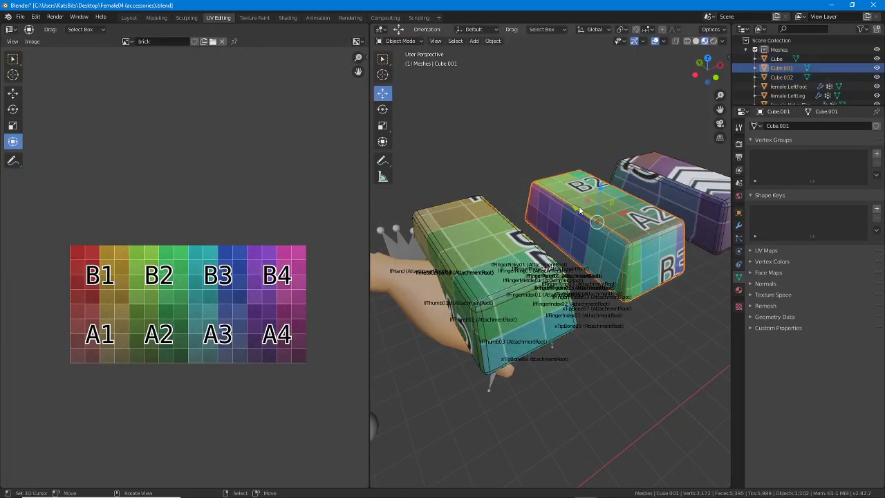
middle_drag(627, 240, 579, 241)
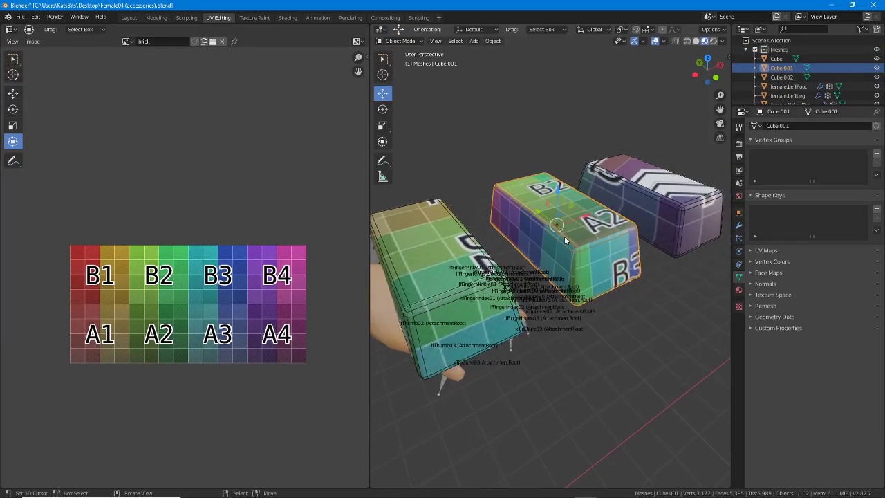
key(Tab)
key(Tab)
scroll(542, 272, down, 2)
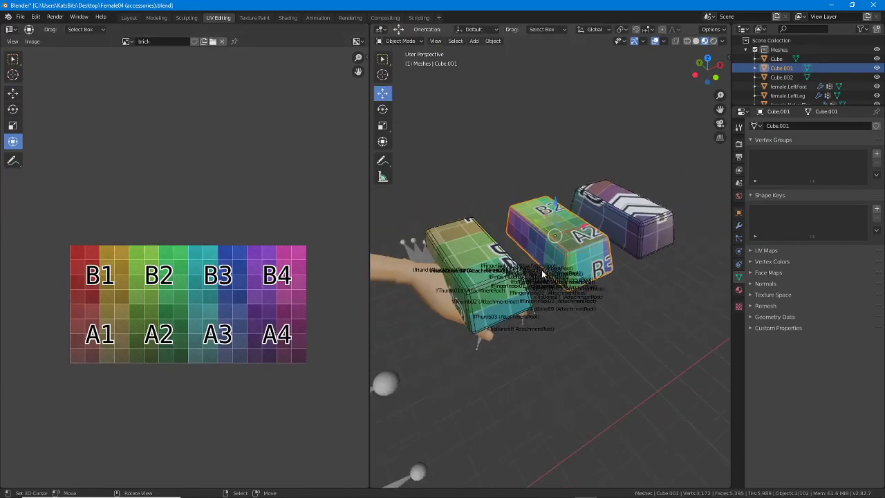
Move the brick in the hand along the X axis, past the other two bricks
right_click(469, 247)
middle_drag(530, 259, 513, 253)
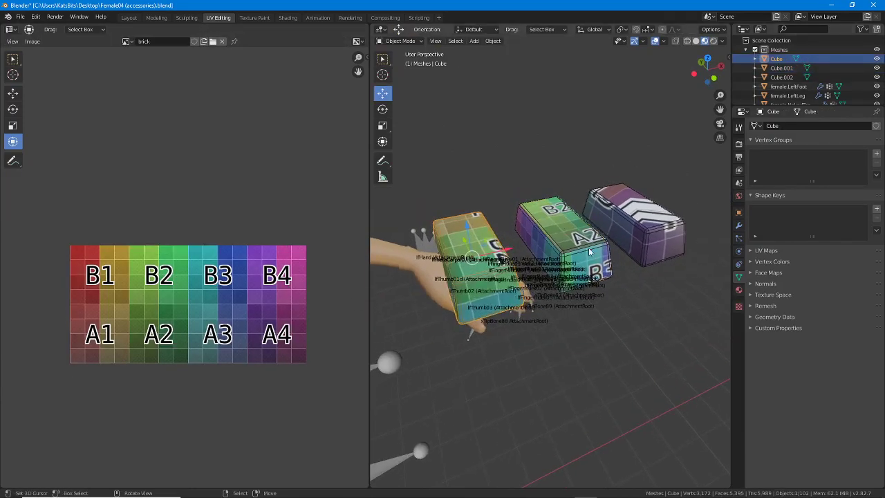
scroll(667, 130, down, 1)
key(g)
key(x)
click(378, 162)
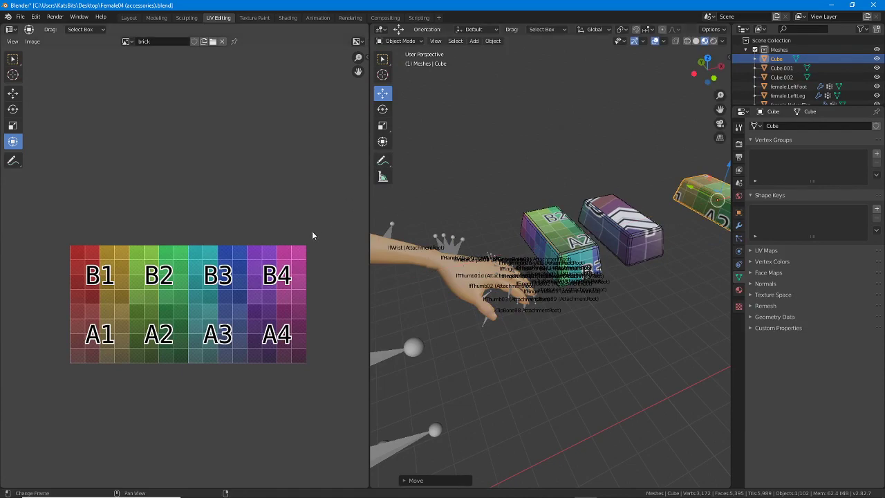
Move the brick Cube.002 along the X axis, farther from the hand and close to the brick Cube
shift+middle_drag(600, 215, 492, 232)
right_click(517, 234)
drag(531, 236, 592, 217)
Move the brick Cube.001 along the X axis into the character's hand, at X 451.85 m
right_click(426, 251)
shift+middle_drag(427, 251, 562, 223)
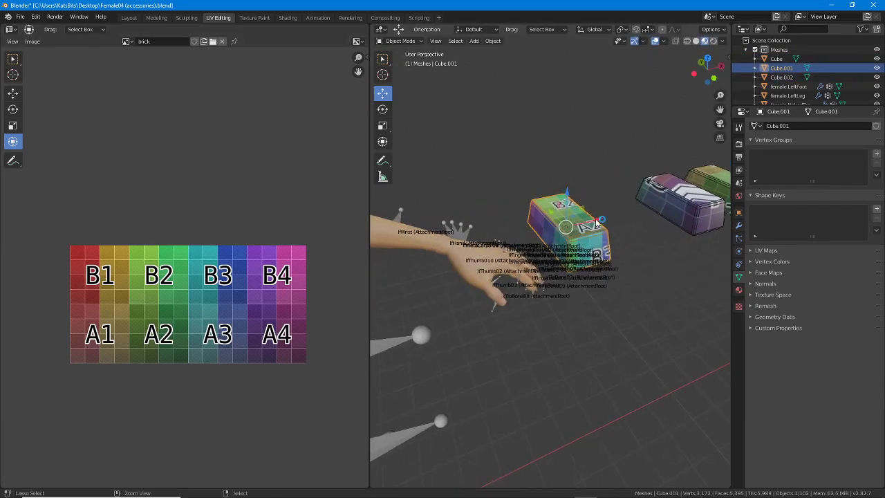
drag(564, 225, 487, 234)
middle_drag(487, 235, 684, 181)
scroll(559, 267, up, 4)
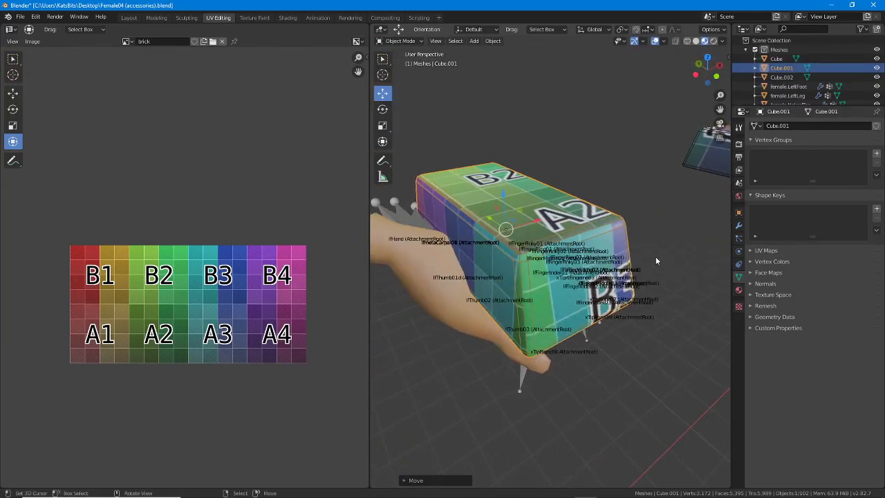
Rename the brick in the hand to Gold.MESH in its object properties and locate it in the object list
click(738, 212)
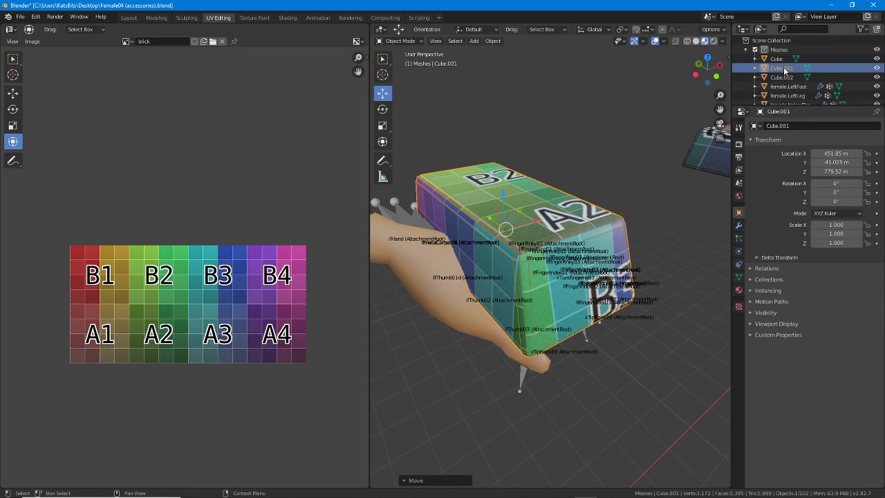
double_click(784, 70)
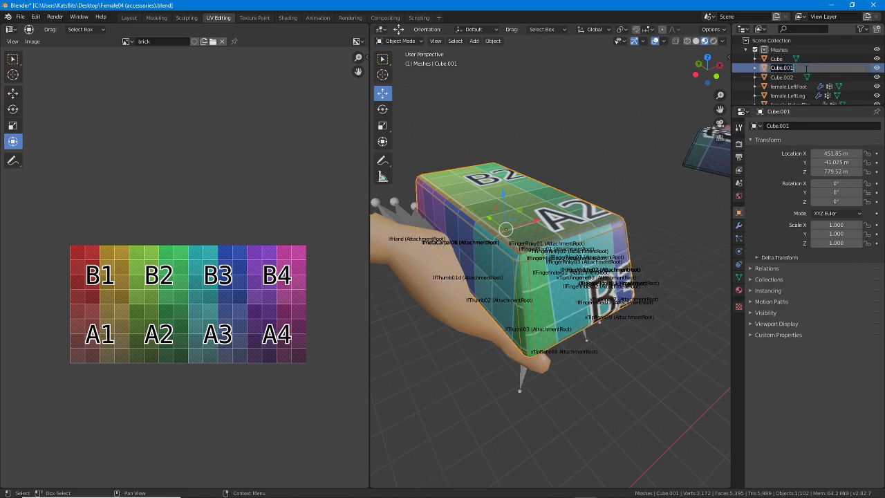
key(Return)
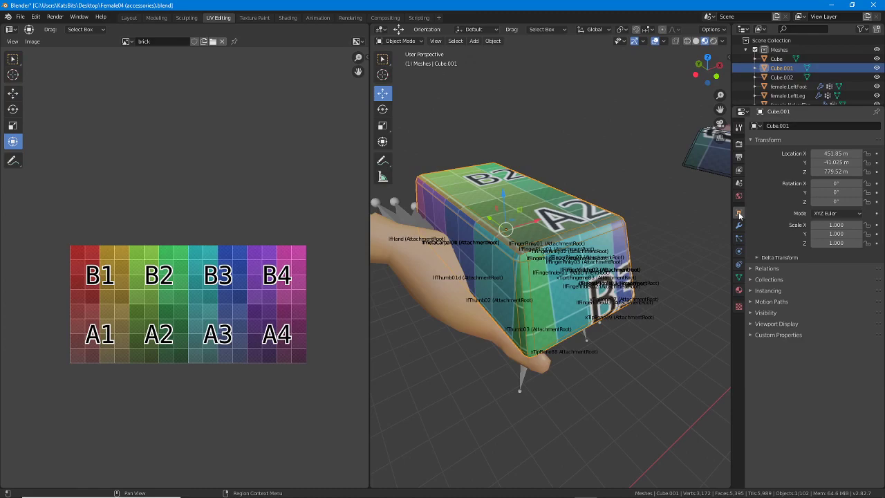
click(795, 125)
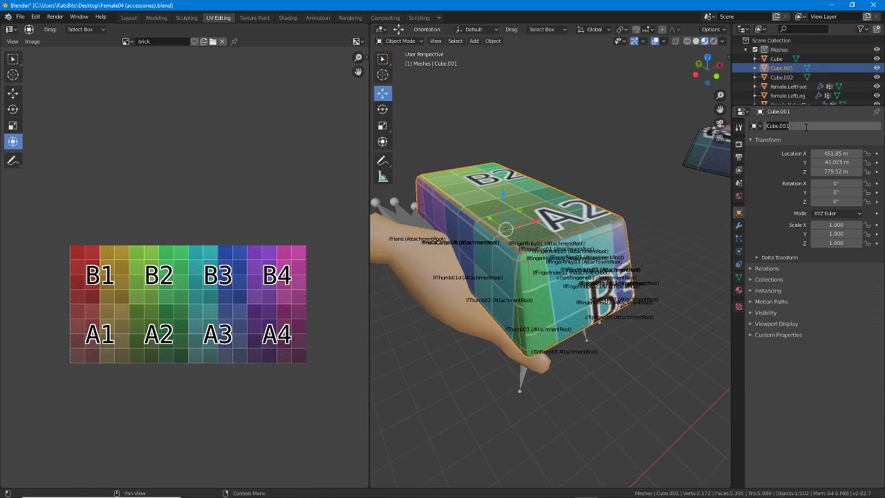
text(B)
key(BackSpace)
text(Gold.MESH)
key(Return)
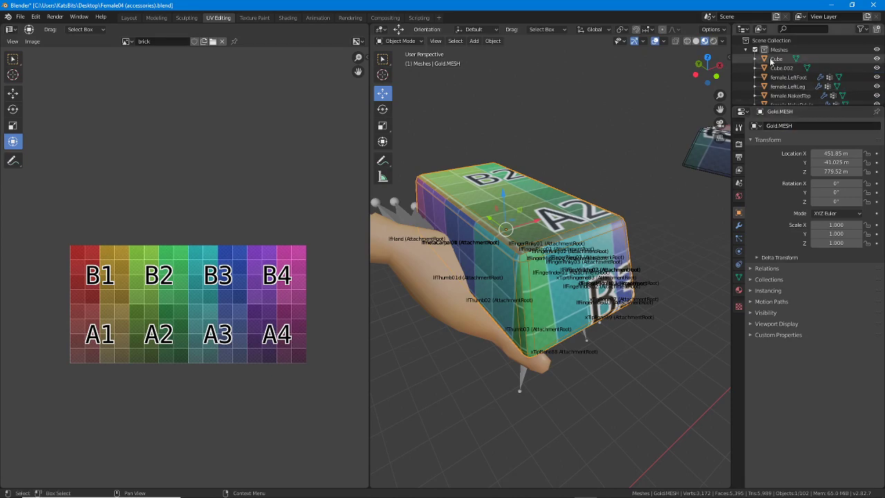
scroll(782, 75, down, 2)
scroll(782, 76, down, 6)
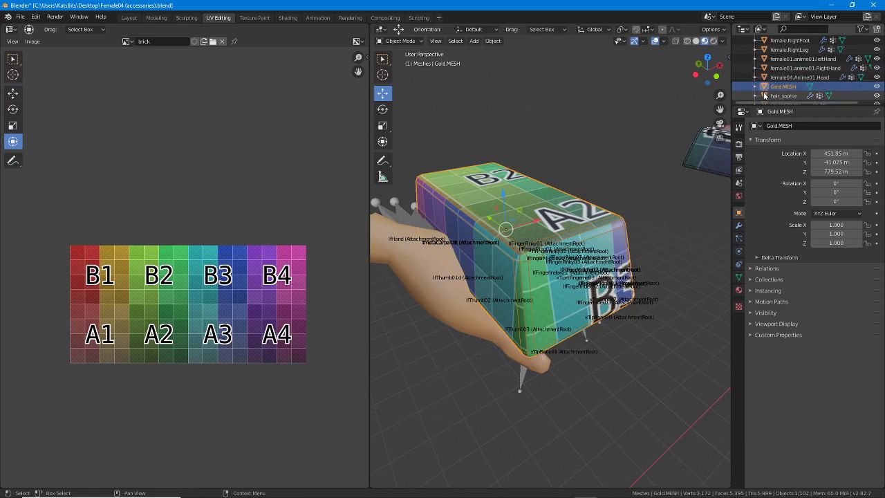
Duplicate the Gold.MESH brick and move the copy 100 m along the X axis to X 551.85 m
middle_drag(617, 237, 503, 218)
scroll(508, 219, down, 1)
scroll(552, 239, down, 1)
shift+middle_drag(554, 232, 514, 261)
key(shift+d)
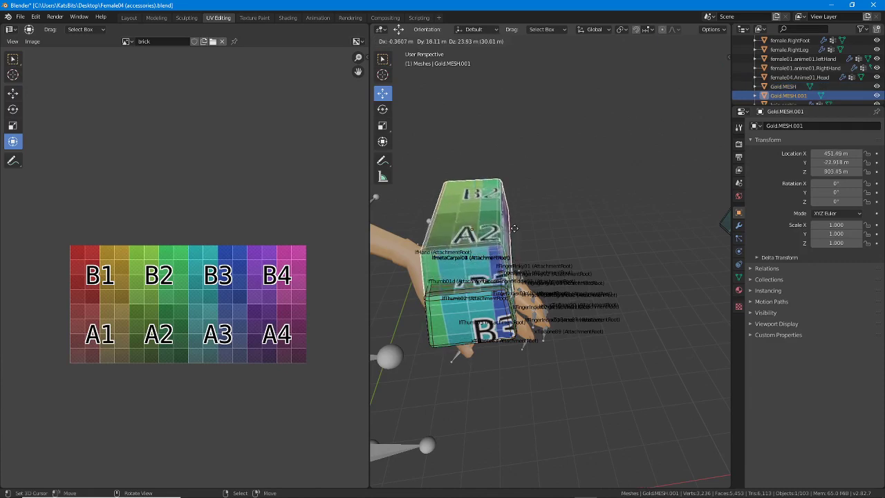
right_click(516, 242)
ctrl+drag(514, 261, 631, 240)
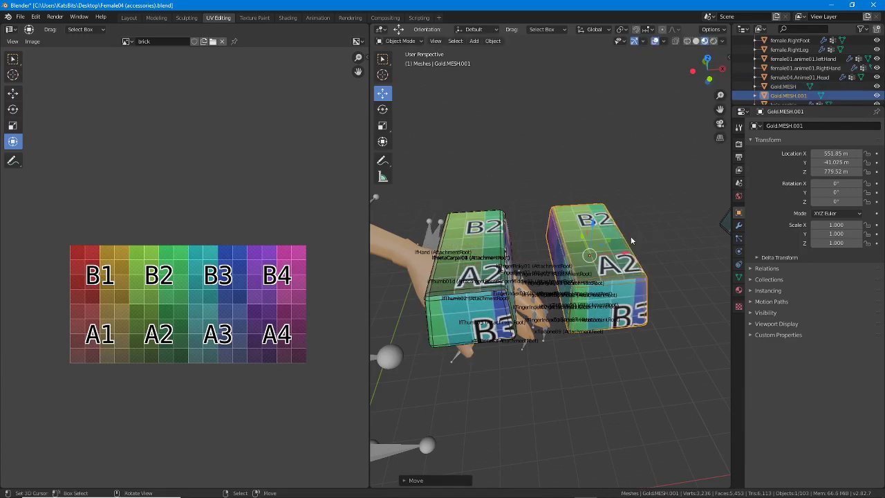
Switch to the Sculpting workspace and bring the Gold.MESH brick and its copy beside the character's hand into view
click(186, 18)
scroll(266, 203, up, 3)
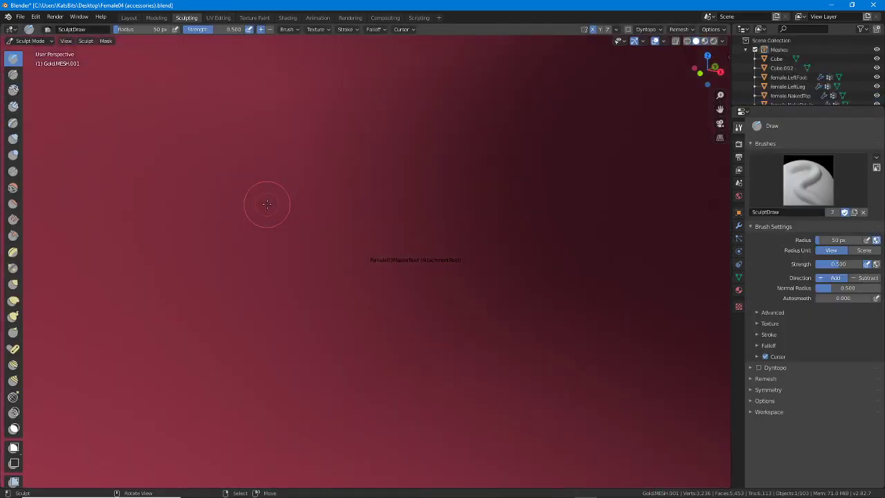
scroll(267, 204, down, 10)
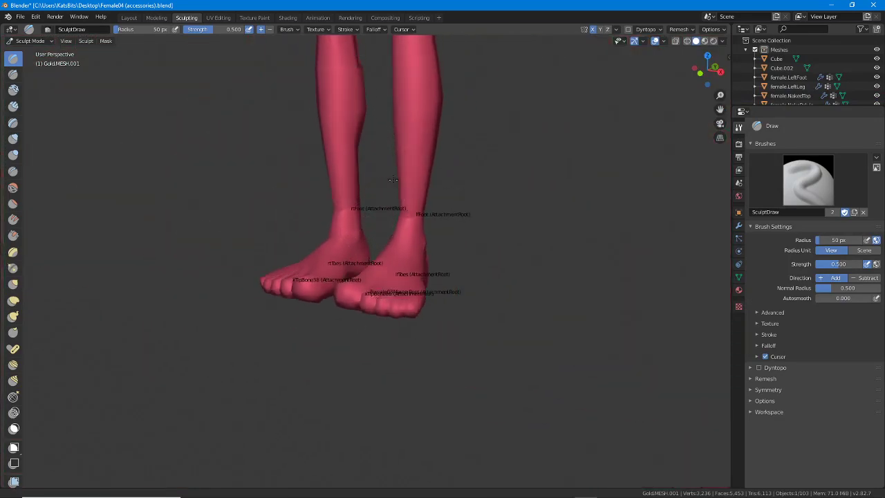
shift+middle_drag(394, 180, 393, 394)
shift+middle_drag(391, 203, 394, 421)
shift+middle_drag(380, 186, 375, 295)
scroll(375, 295, down, 2)
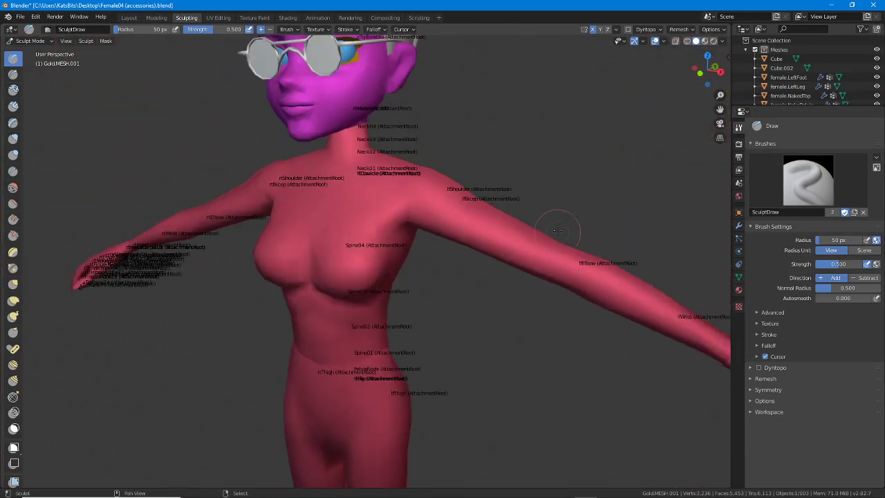
shift+middle_drag(557, 231, 336, 229)
mouse_move(360, 306)
middle_down()
mouse_move(363, 272)
mouse_move(463, 341)
mouse_move(435, 373)
mouse_move(380, 334)
mouse_move(386, 339)
middle_up()
scroll(386, 340, up, 2)
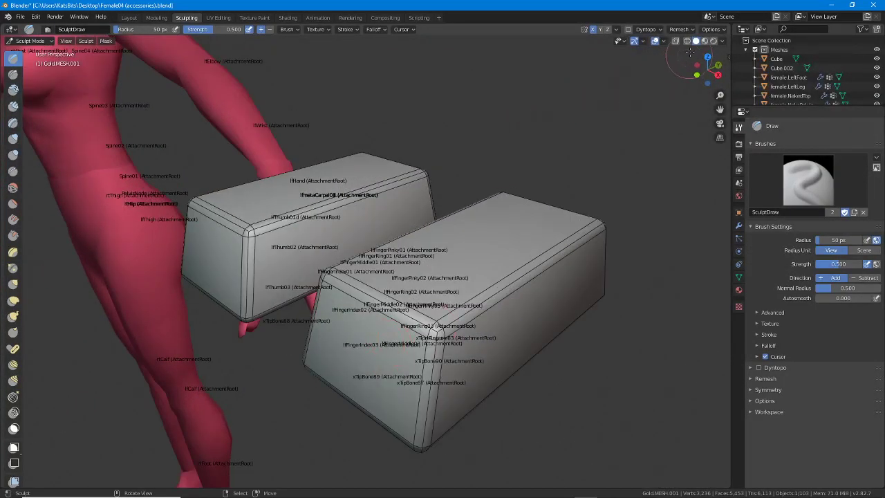
Hide the text info overlay in the sculpting viewport and set the grid scale to 100
click(663, 41)
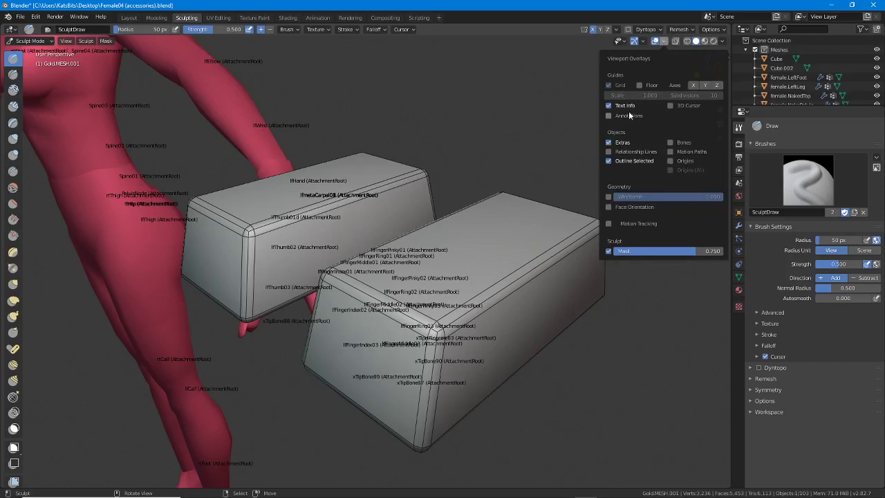
click(608, 105)
click(650, 95)
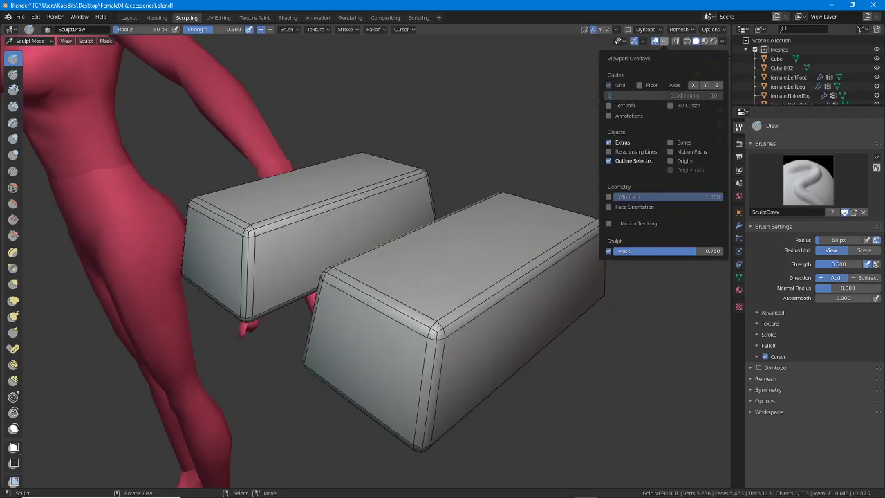
text(100)
key(Return)
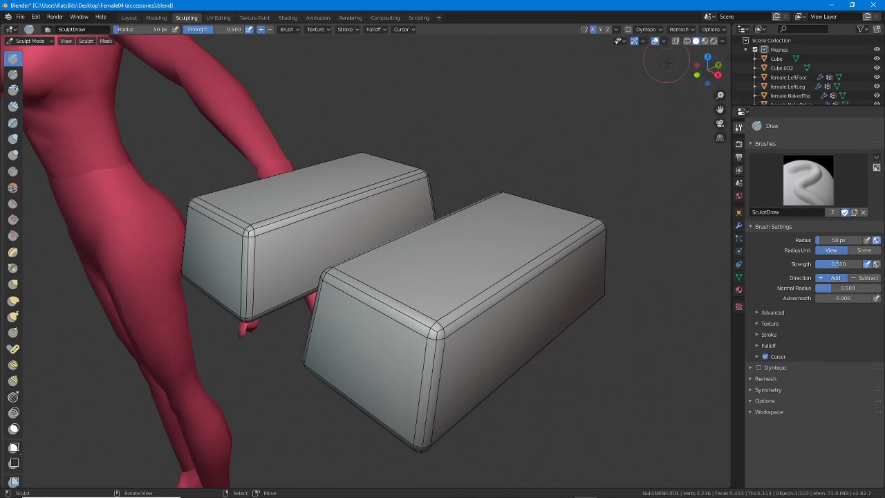
Set the sculpting viewport's clip start distance to 3 m
key(n)
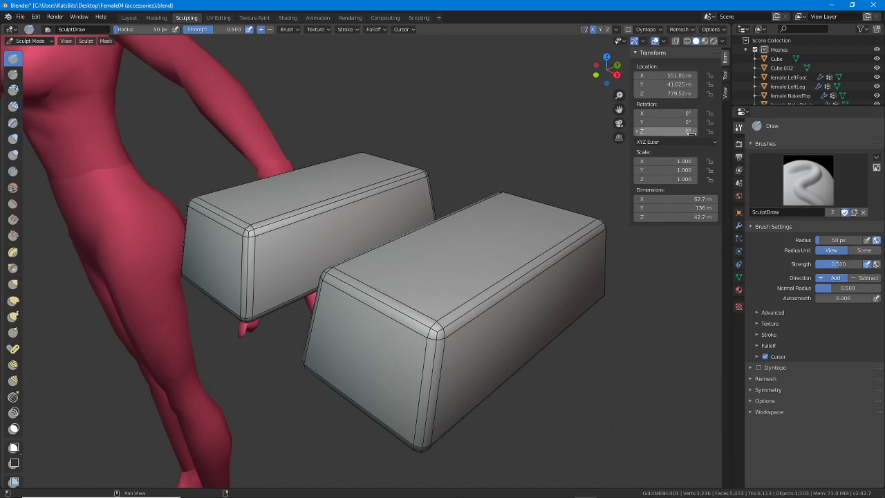
click(724, 92)
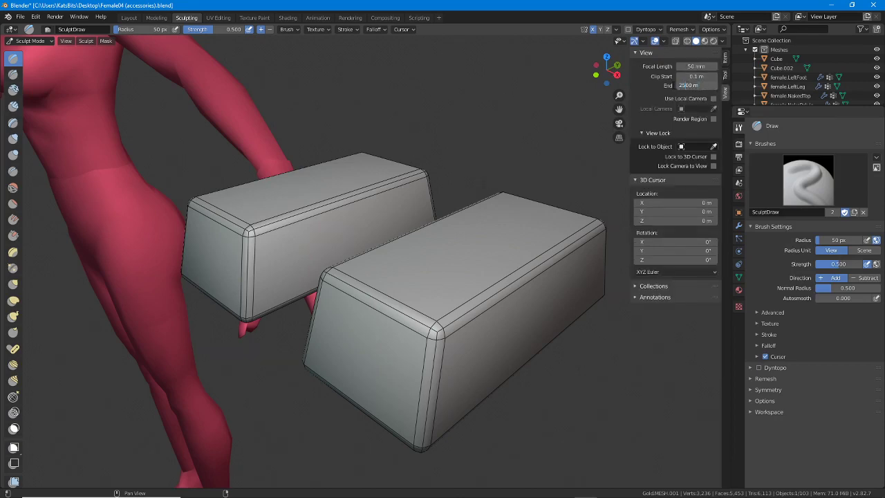
click(691, 77)
text(3)
key(Return)
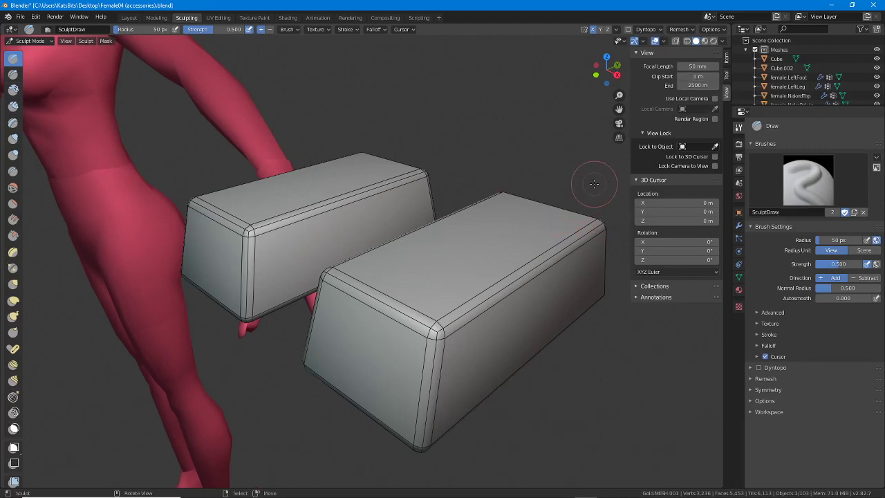
key(n)
Examine the brush's mirrored cursor at the upper corners on the near end of the brick copy
middle_drag(590, 184, 541, 220)
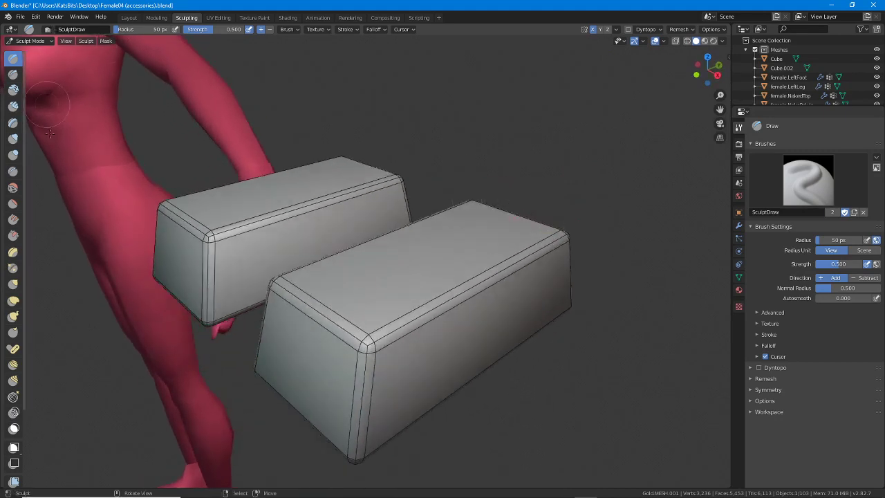
middle_drag(251, 277, 257, 276)
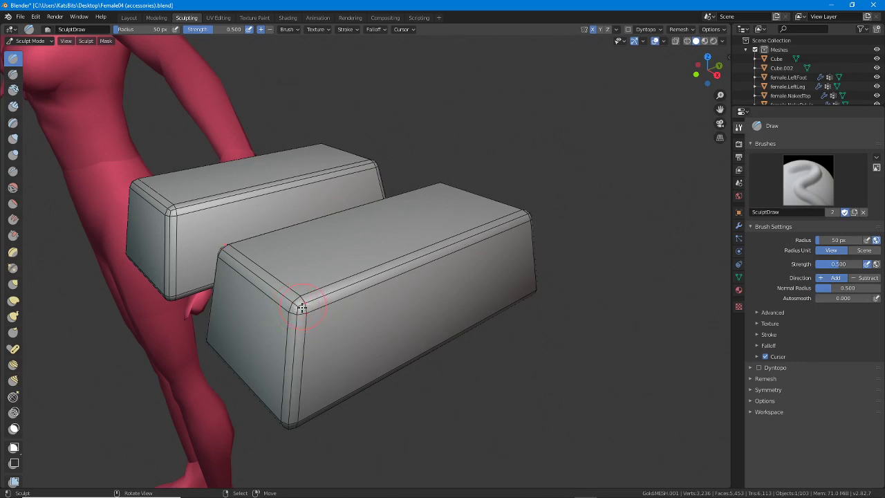
mouse_move(302, 307)
middle_down()
mouse_move(310, 285)
mouse_move(332, 351)
mouse_move(511, 304)
mouse_move(419, 300)
mouse_move(476, 300)
middle_up()
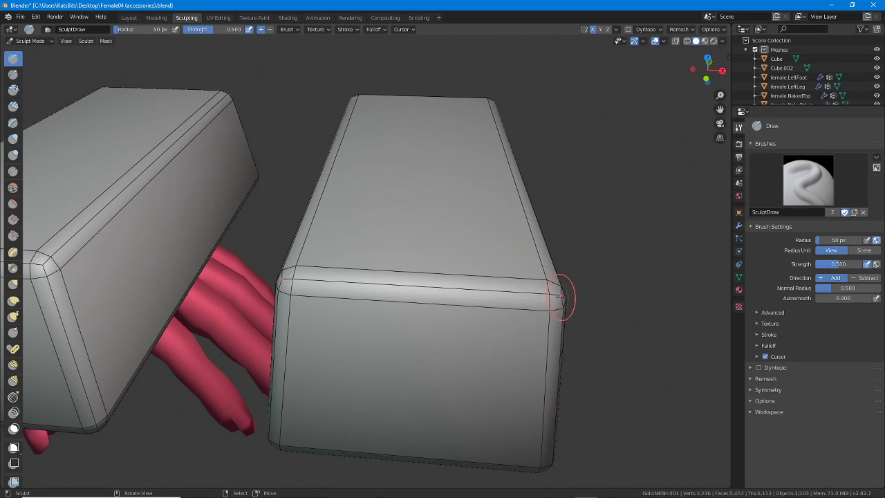
ctrl+click(561, 297)
mouse_move(535, 277)
ctrl+mouse_down()
mouse_move(545, 345)
mouse_move(568, 278)
ctrl+mouse_up()
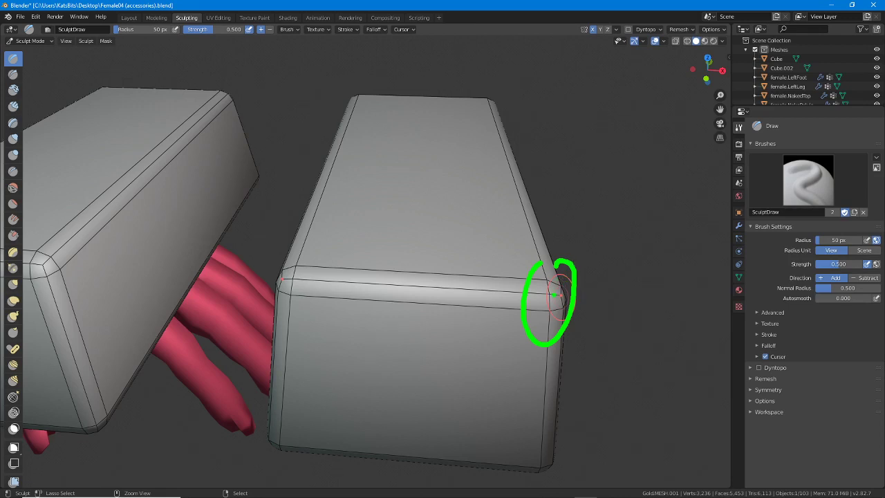
mouse_move(278, 277)
mouse_down()
mouse_move(282, 301)
mouse_move(279, 268)
mouse_up()
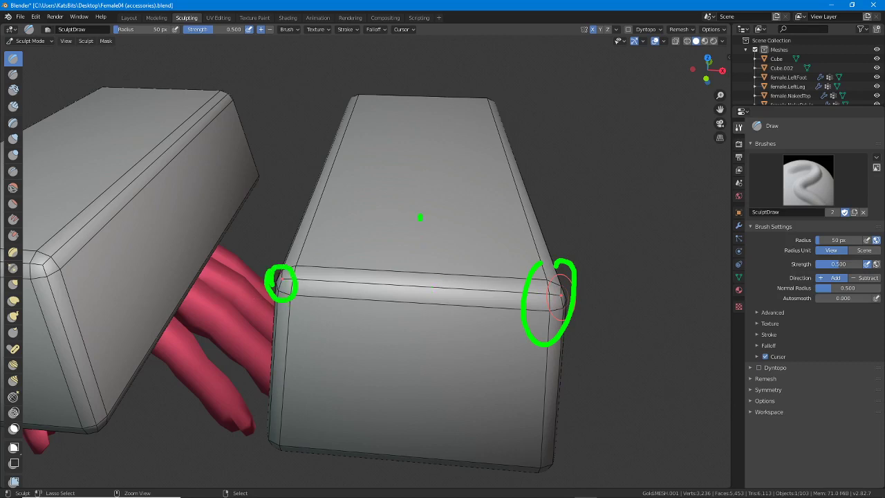
drag(420, 218, 419, 324)
drag(420, 89, 424, 183)
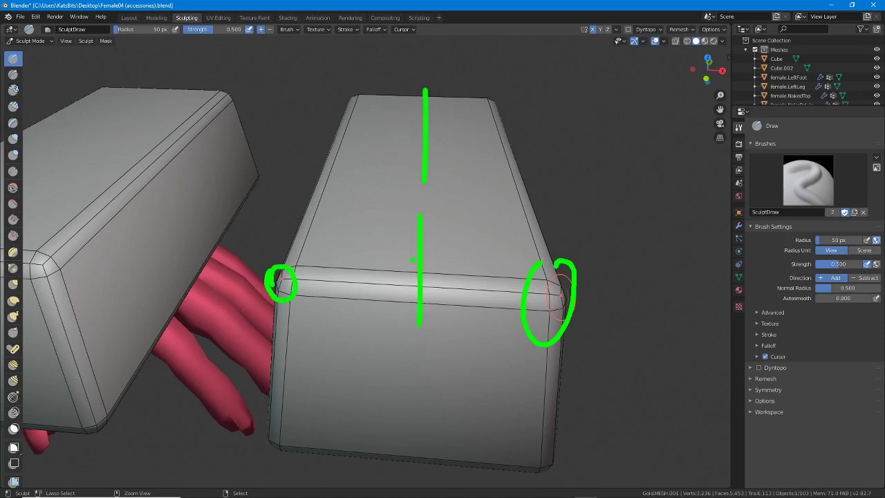
key(Escape)
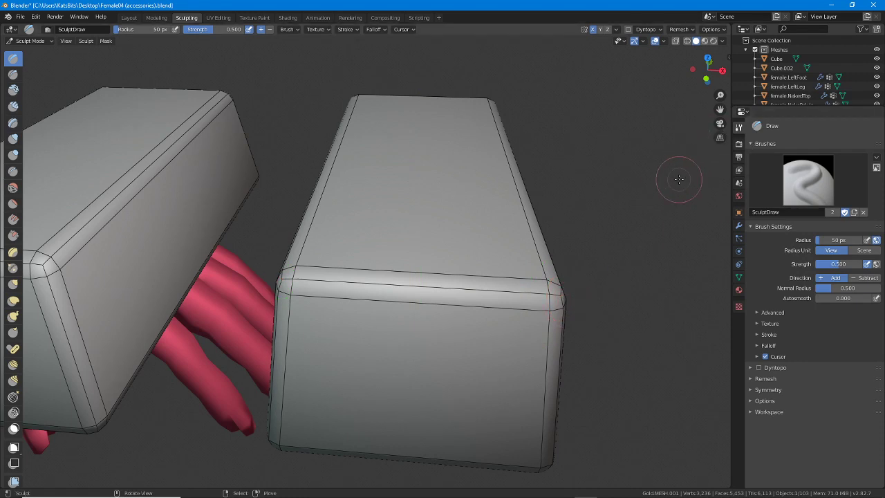
Turn off X-axis mirroring in the sculpt symmetry settings
key(n)
click(724, 76)
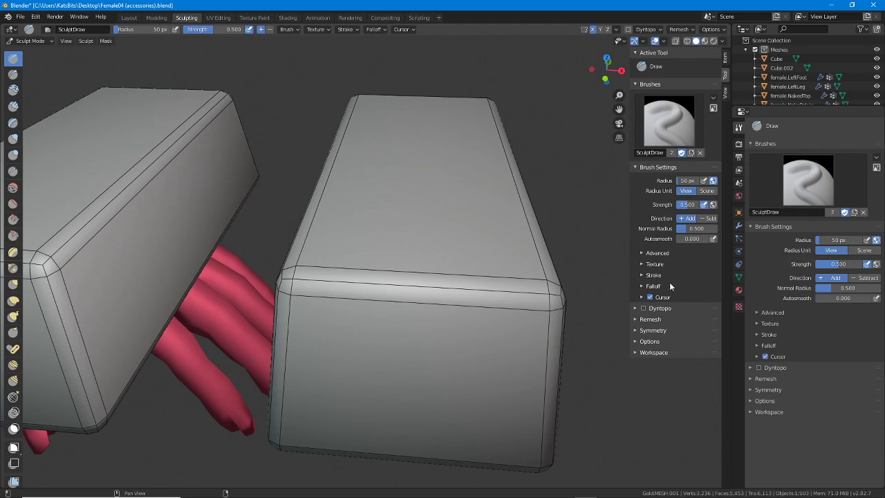
click(640, 250)
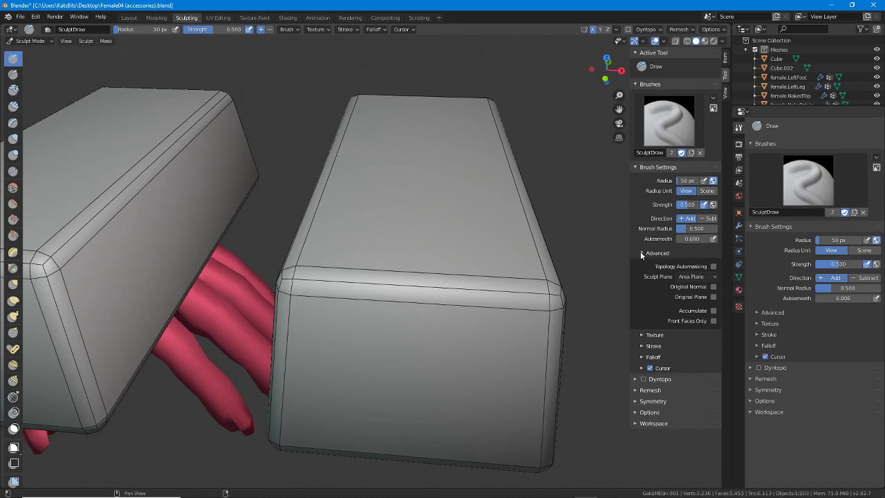
click(640, 253)
click(639, 263)
click(639, 262)
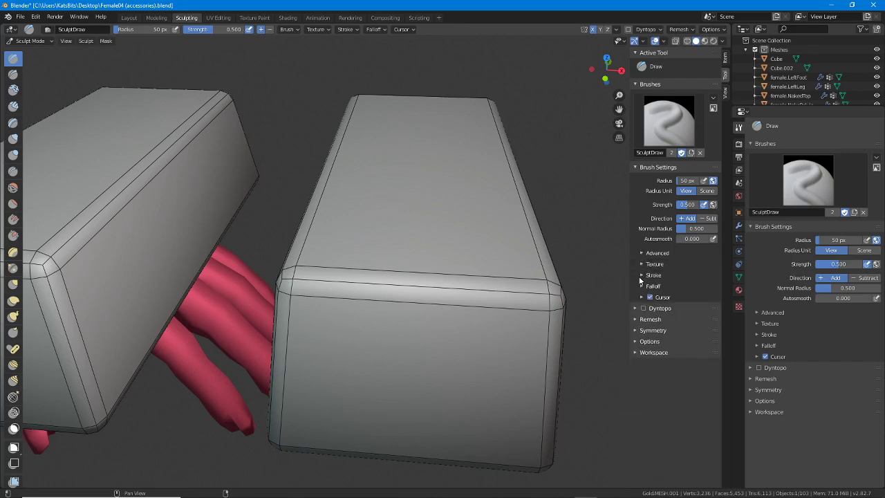
click(639, 276)
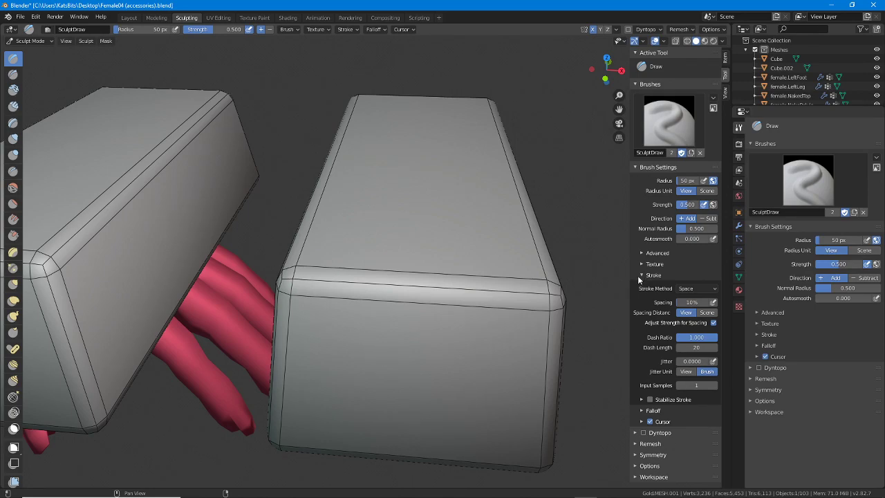
click(639, 275)
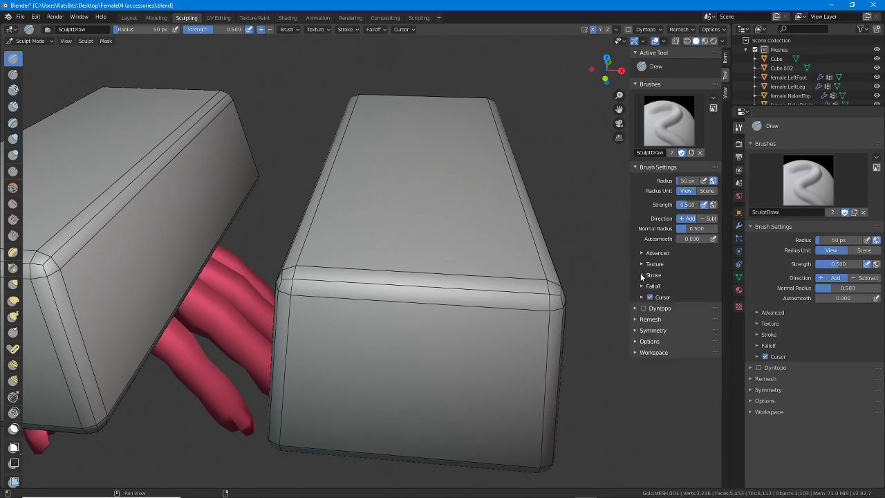
click(634, 330)
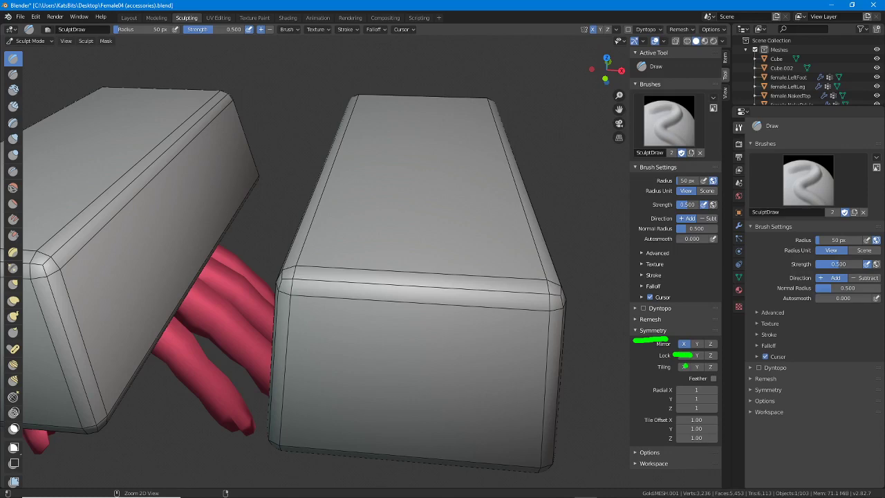
key(Escape)
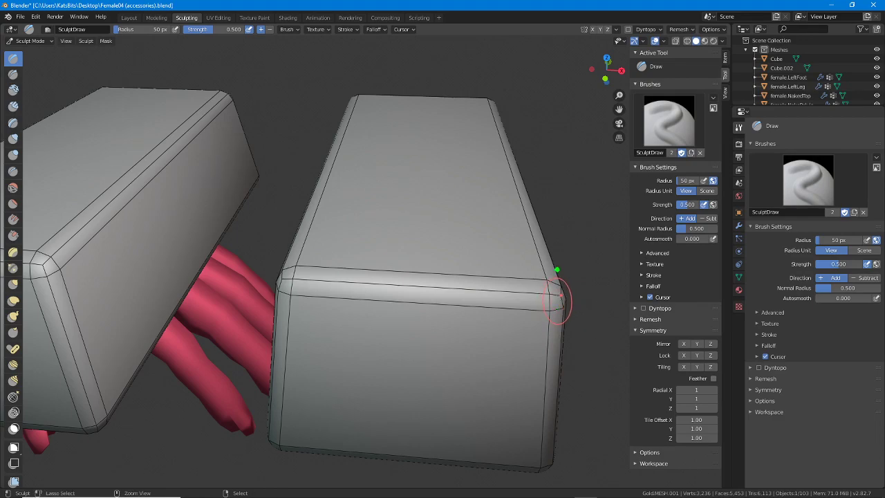
mouse_move(557, 269)
mouse_down()
mouse_move(573, 337)
mouse_move(549, 291)
mouse_up()
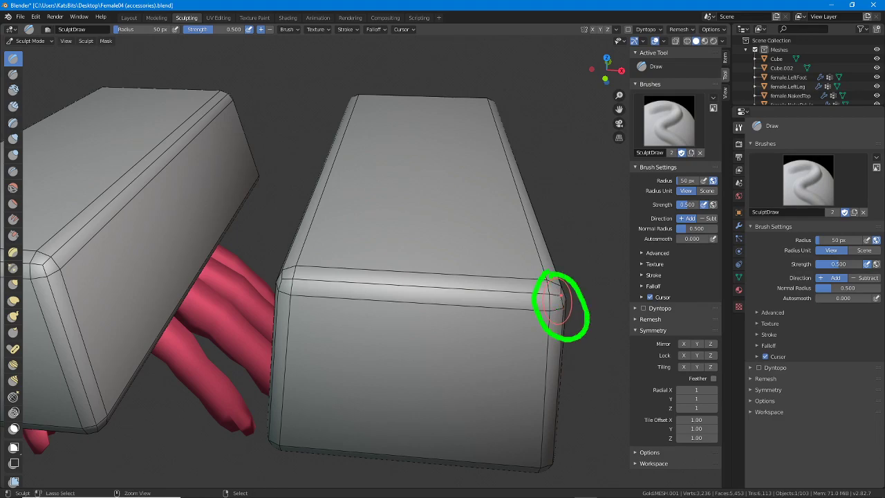
drag(276, 265, 274, 257)
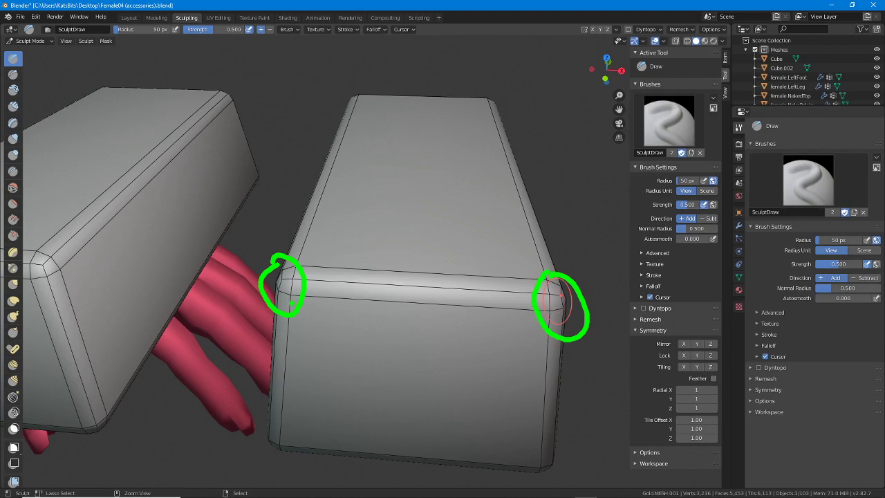
key(Escape)
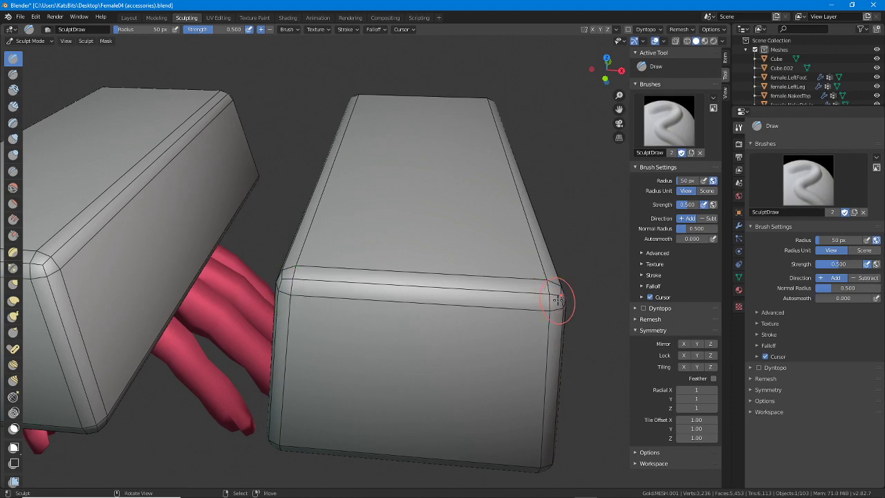
Switch the brick copy to Object Mode and frame the view on it
middle_drag(553, 339, 571, 332)
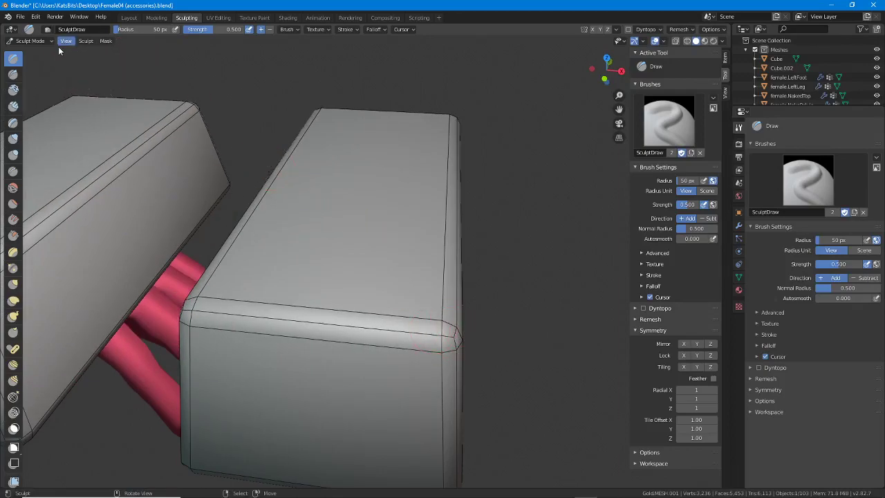
click(30, 41)
click(40, 54)
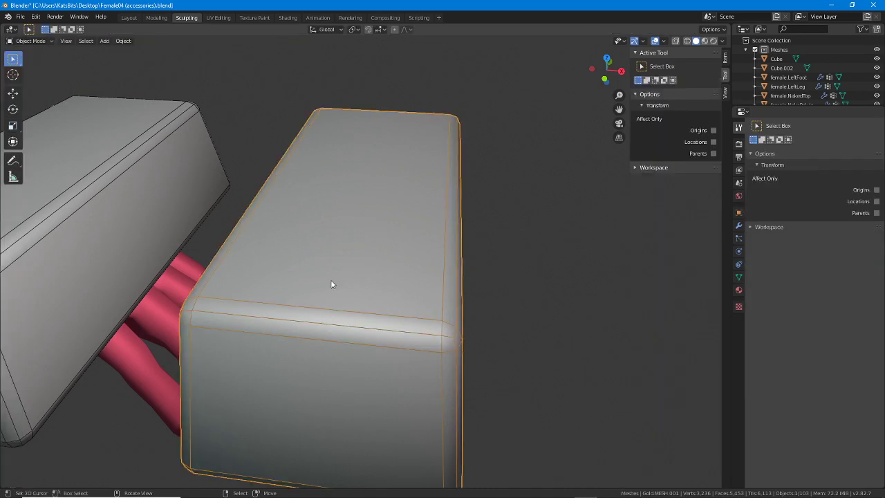
click(66, 42)
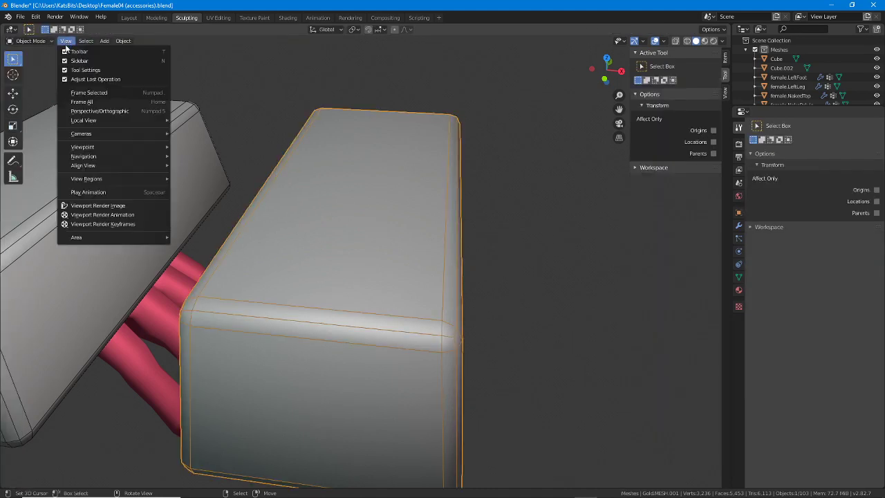
click(88, 93)
middle_drag(413, 281, 347, 297)
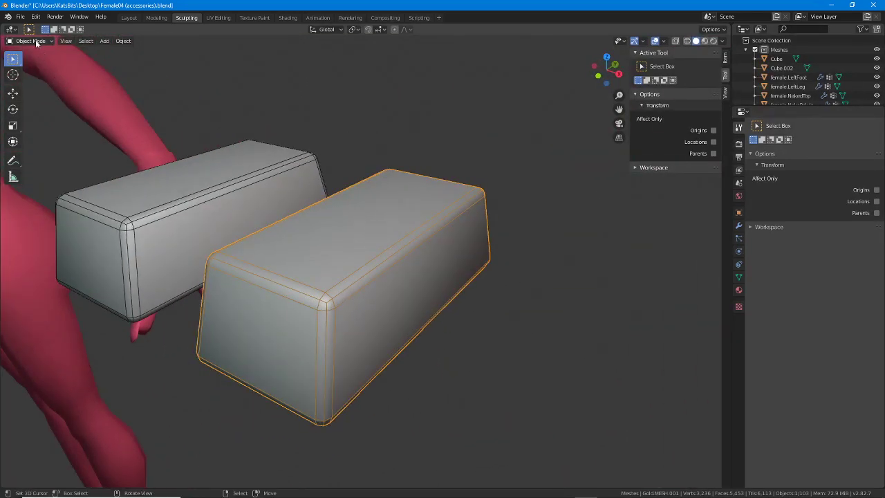
click(66, 41)
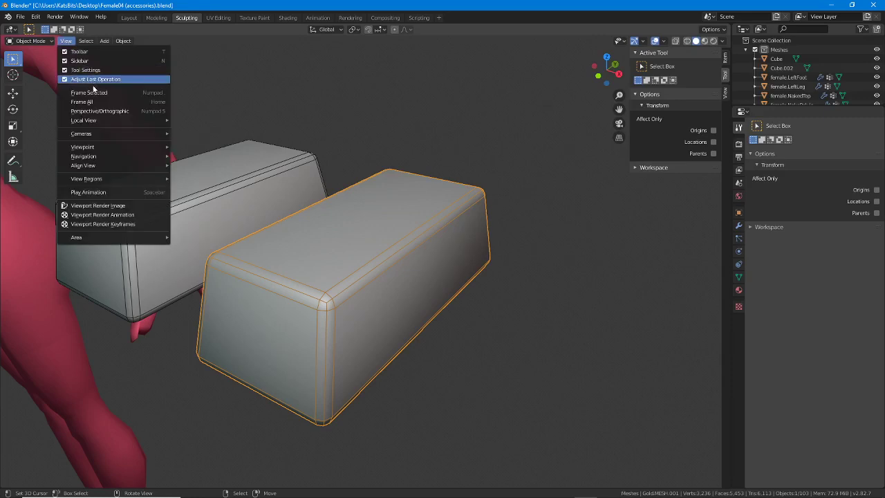
click(103, 92)
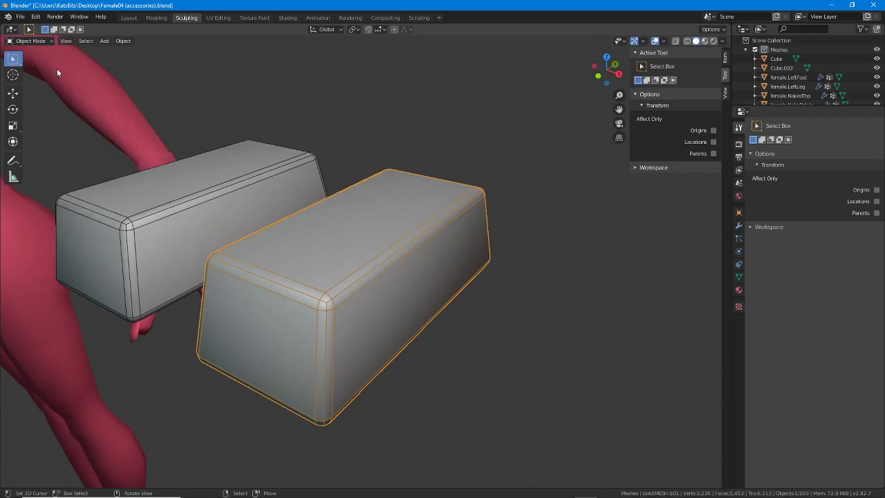
Return the brick copy to Sculpt Mode with its top and near corner in close view
click(31, 41)
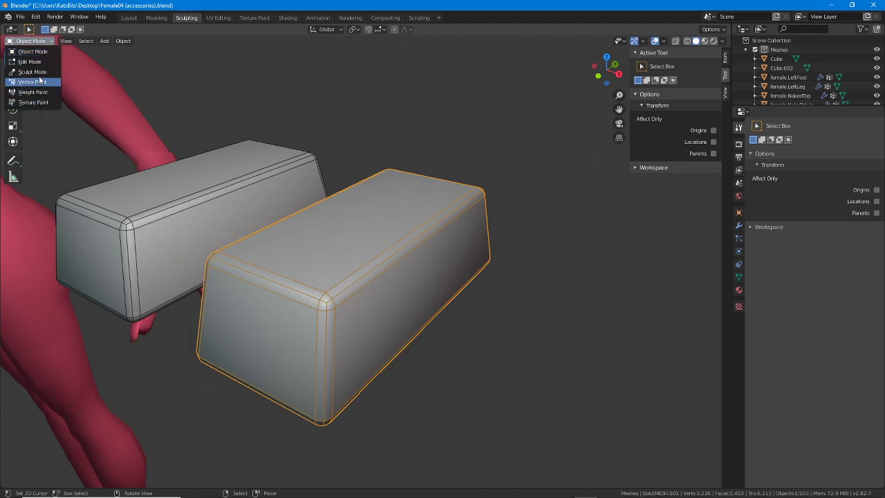
click(32, 72)
scroll(332, 284, up, 5)
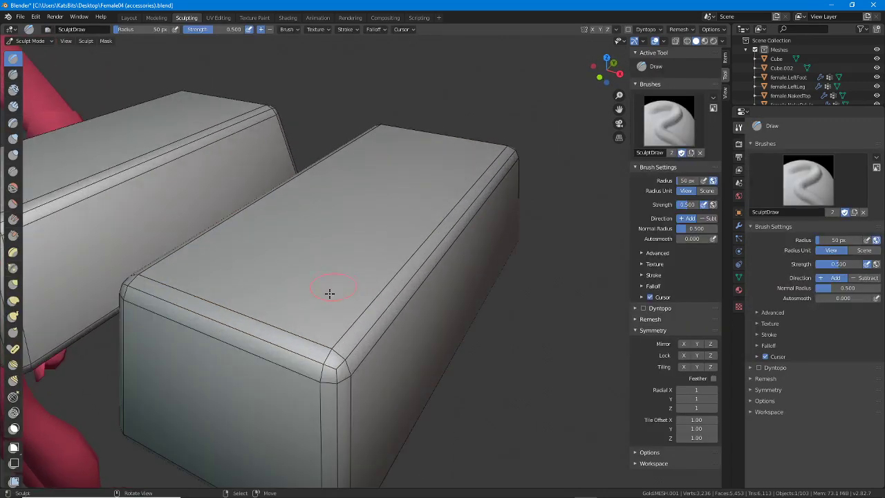
Examine the unsculpted brick copy's bevelled edges and near end from several angles and distances
mouse_move(329, 293)
middle_down()
mouse_move(429, 306)
mouse_move(369, 356)
mouse_move(314, 297)
mouse_move(431, 310)
mouse_move(355, 322)
mouse_move(389, 297)
mouse_move(233, 253)
middle_up()
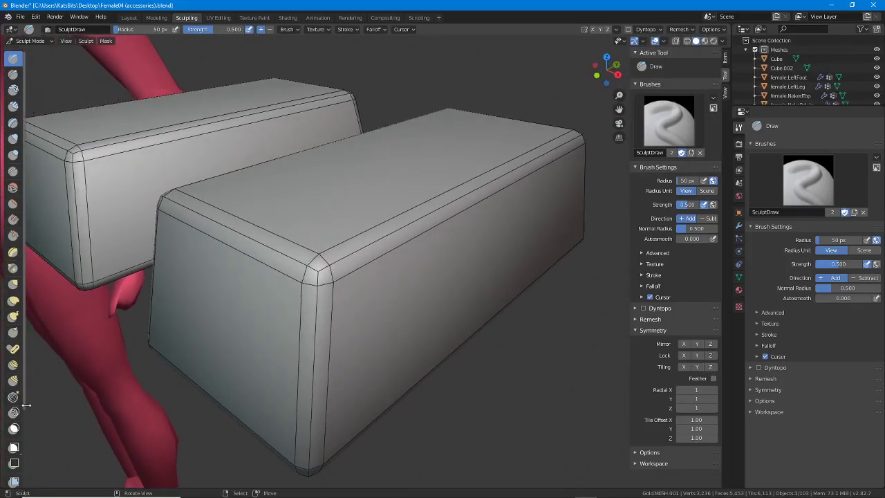
scroll(26, 405, down, 5)
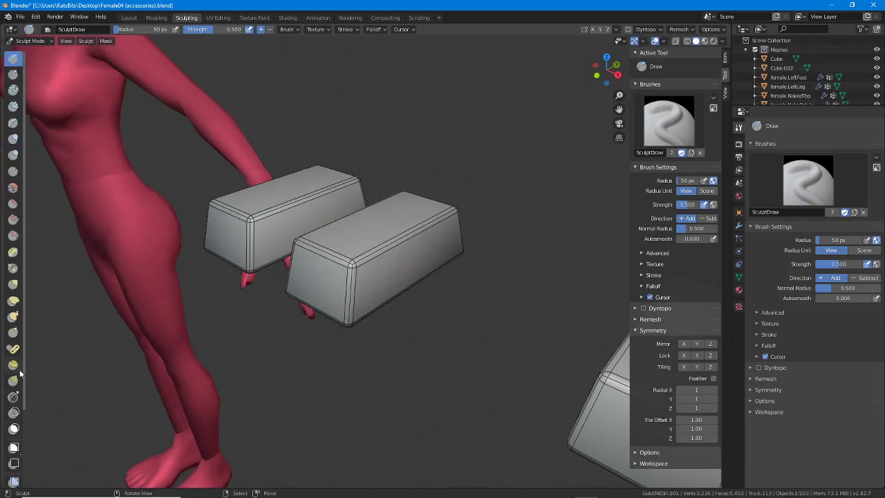
scroll(21, 374, down, 4)
scroll(20, 375, up, 4)
scroll(325, 275, up, 4)
middle_drag(330, 278, 308, 280)
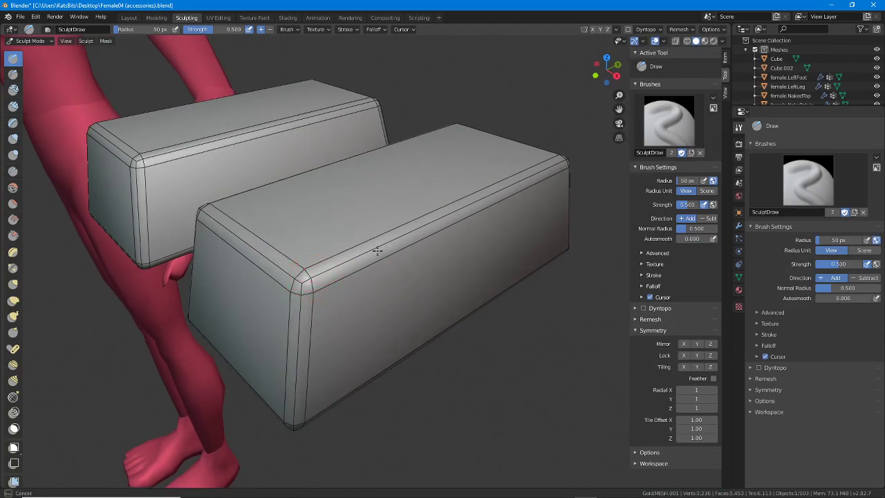
middle_drag(411, 282, 469, 208)
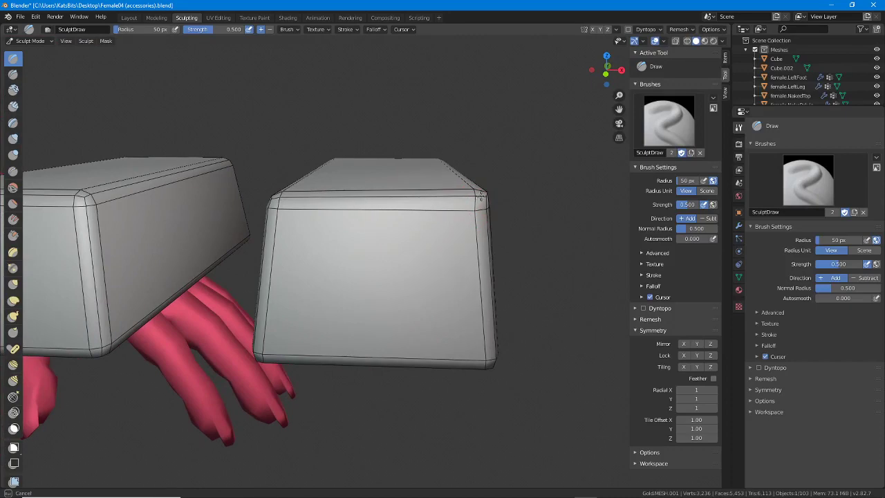
mouse_move(377, 182)
middle_down()
mouse_move(411, 198)
mouse_move(463, 256)
mouse_move(436, 243)
mouse_move(394, 241)
mouse_move(374, 244)
mouse_move(369, 263)
middle_up()
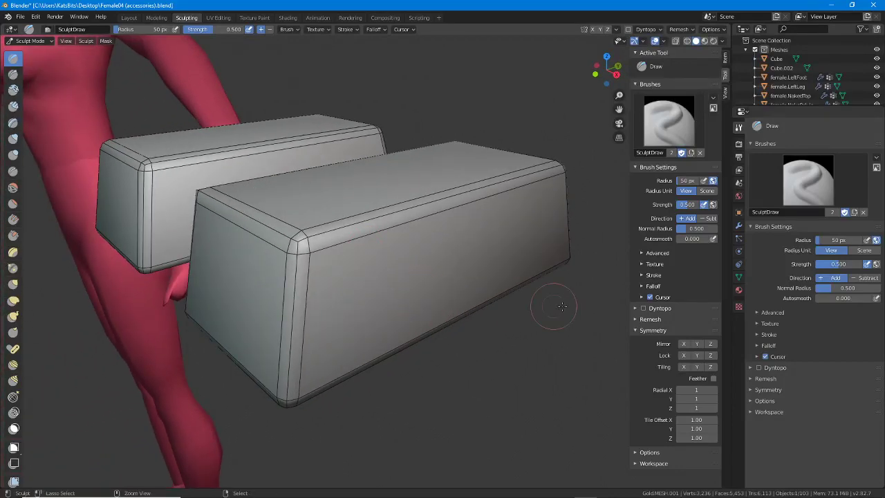
Enable Dyntopo on the brick copy, accepting the vertex data warning, and expand the object's Viewport Display settings
click(646, 307)
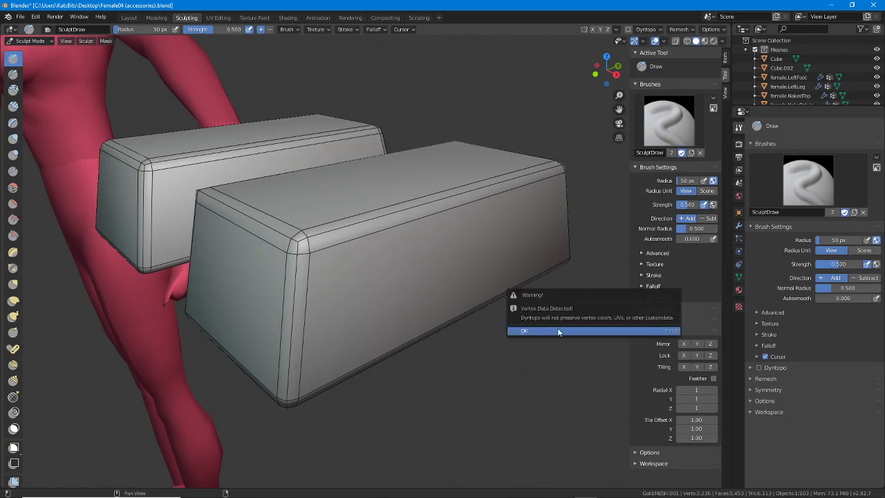
click(574, 330)
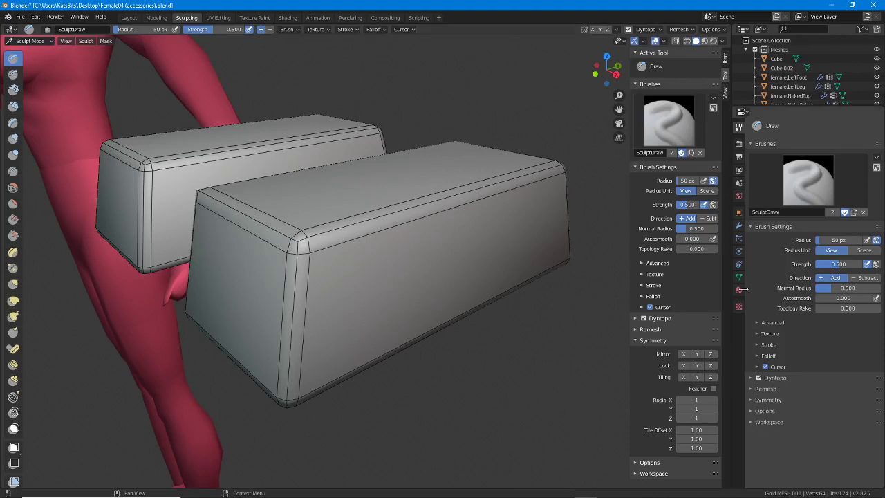
click(738, 213)
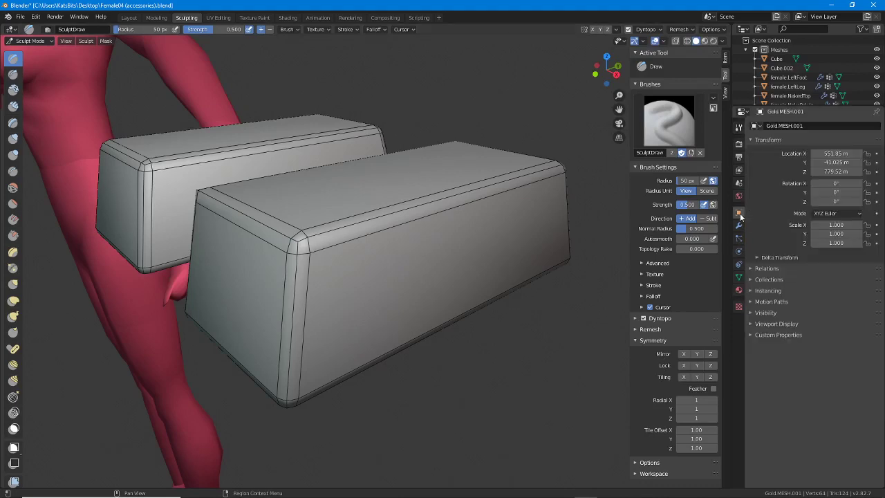
click(751, 324)
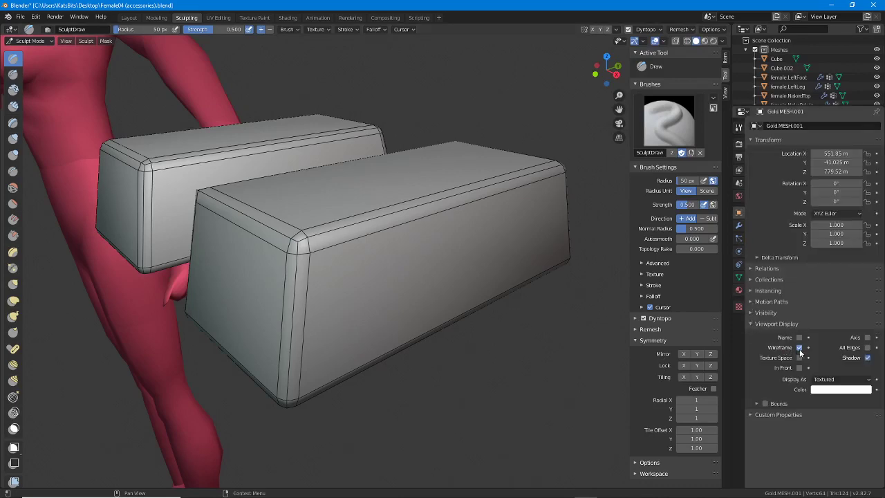
Sculpt raised ridges along the brick copy's upper long edge with the Draw brush
middle_drag(328, 272, 347, 275)
mouse_move(347, 275)
mouse_down()
mouse_move(357, 278)
mouse_move(445, 207)
mouse_move(387, 244)
mouse_move(512, 163)
mouse_move(489, 197)
mouse_up()
middle_drag(488, 198, 405, 209)
mouse_move(524, 248)
mouse_down()
mouse_move(570, 257)
mouse_move(525, 258)
mouse_up()
middle_drag(404, 284, 457, 257)
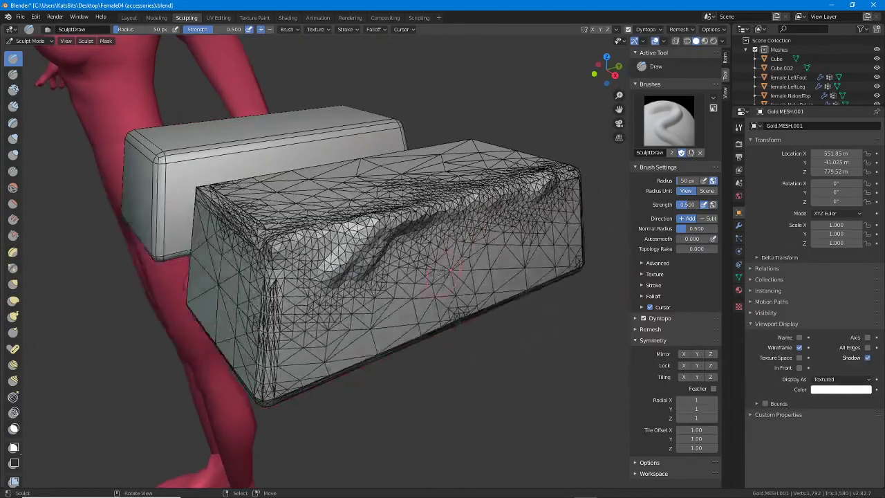
drag(382, 231, 374, 221)
Sculpt Draw strokes along the upper edge of the brick copy's near end, starting from its raised corner
middle_drag(387, 228, 446, 233)
scroll(446, 233, up, 2)
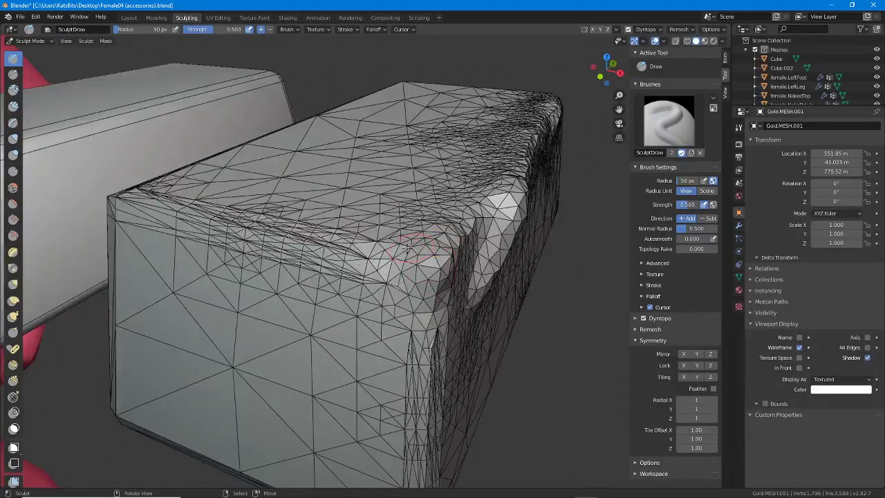
drag(407, 250, 391, 266)
drag(325, 255, 237, 237)
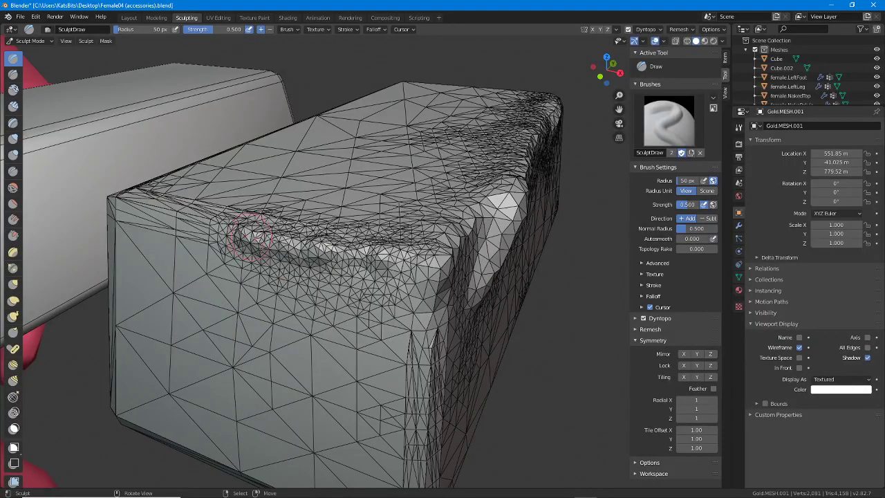
middle_drag(237, 237, 326, 259)
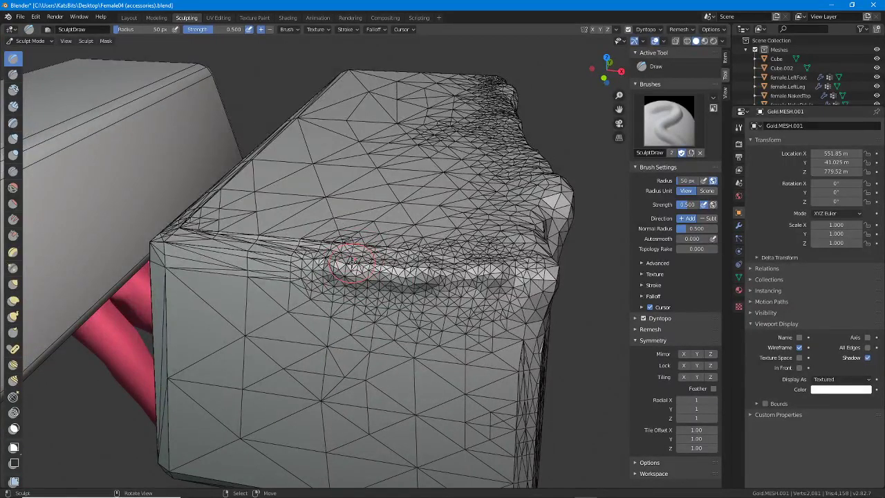
scroll(379, 234, down, 4)
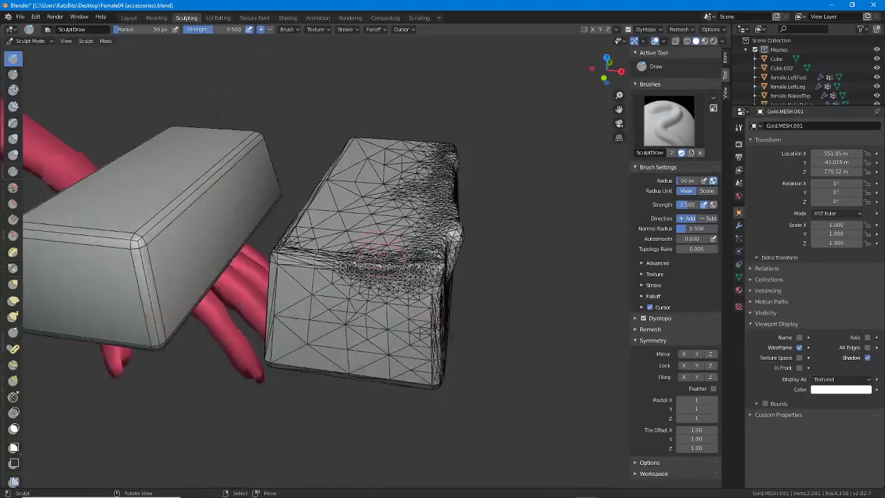
mouse_move(385, 261)
mouse_down()
mouse_move(362, 258)
mouse_move(378, 265)
mouse_move(370, 275)
mouse_up()
Build up a bump on the lower corner of the brick copy's near end with the Draw brush
middle_drag(387, 302, 339, 296)
middle_drag(363, 245, 343, 170)
scroll(339, 181, up, 3)
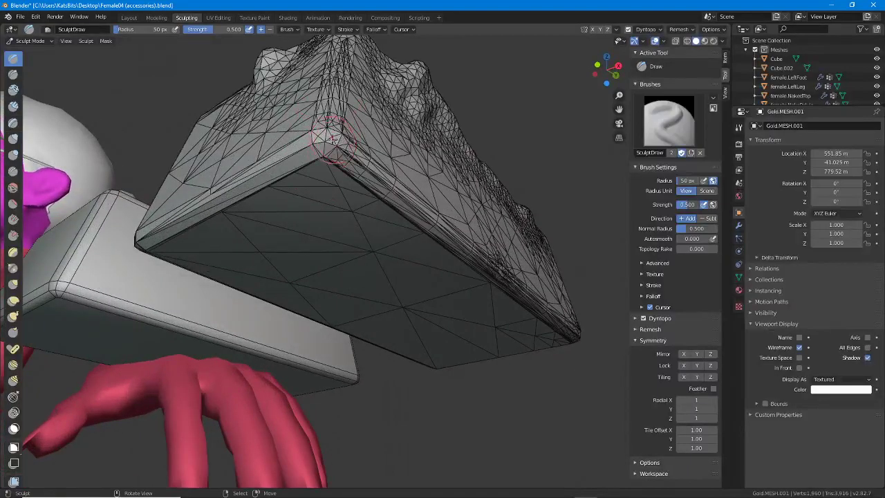
mouse_move(326, 148)
mouse_down()
mouse_move(322, 141)
mouse_move(335, 148)
mouse_up()
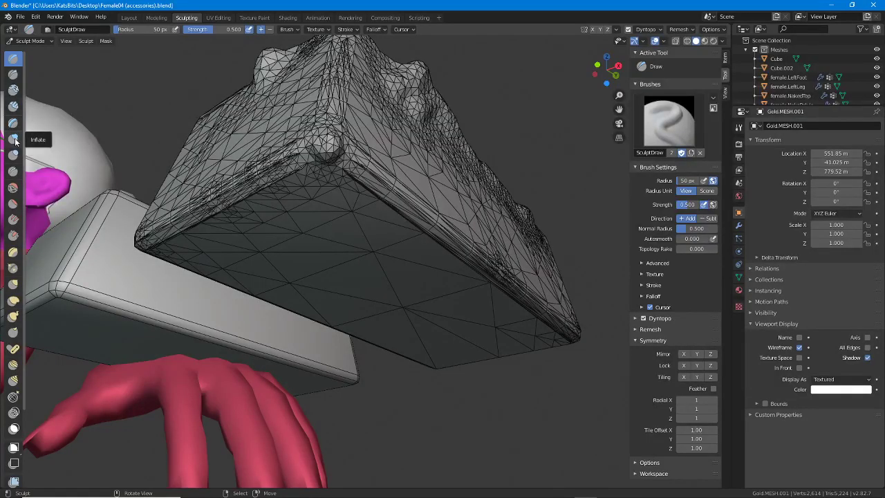
Smooth the bump on the near end's lower corner with the Smooth brush
click(13, 190)
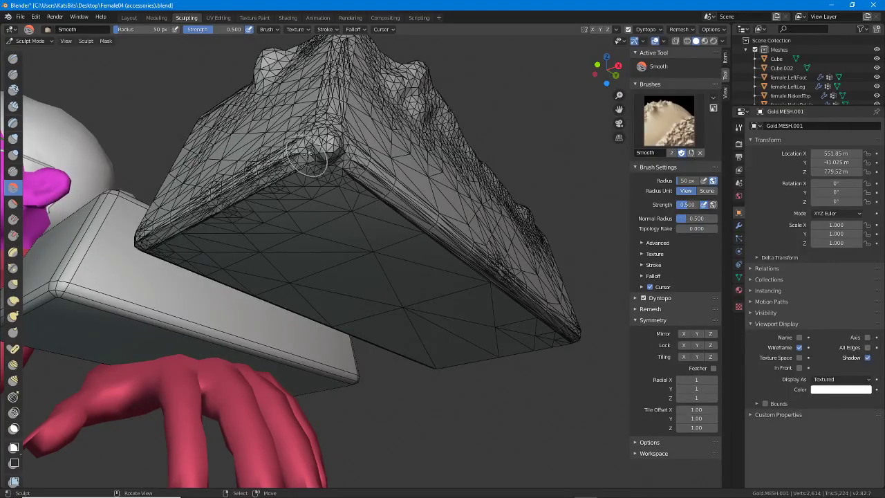
mouse_move(317, 145)
mouse_down()
mouse_move(326, 134)
mouse_move(249, 184)
mouse_move(281, 163)
mouse_move(288, 132)
mouse_move(275, 172)
mouse_move(286, 192)
mouse_up()
middle_drag(286, 191, 218, 254)
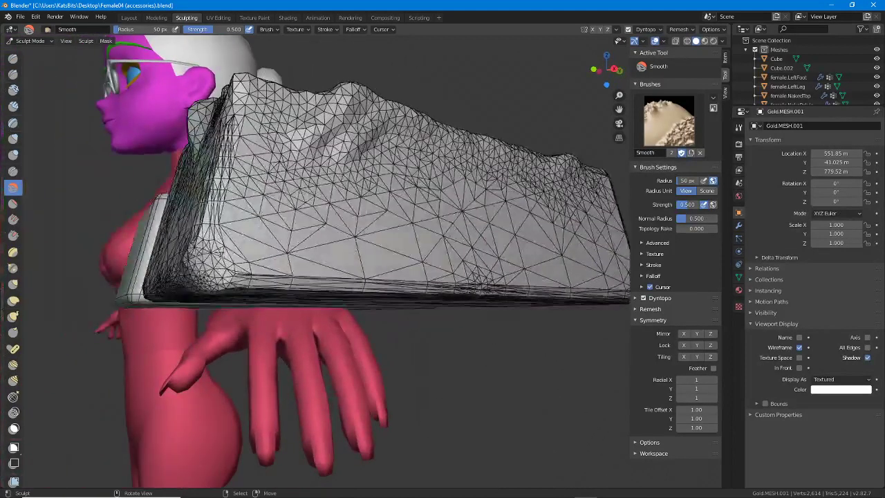
mouse_move(218, 254)
mouse_down()
mouse_move(221, 222)
mouse_move(207, 207)
mouse_move(220, 166)
mouse_move(200, 228)
mouse_move(214, 256)
mouse_move(207, 283)
mouse_up()
Smooth the bulge and upper corner on the brick copy's near end
mouse_move(207, 284)
middle_down()
mouse_move(277, 318)
mouse_move(310, 290)
middle_up()
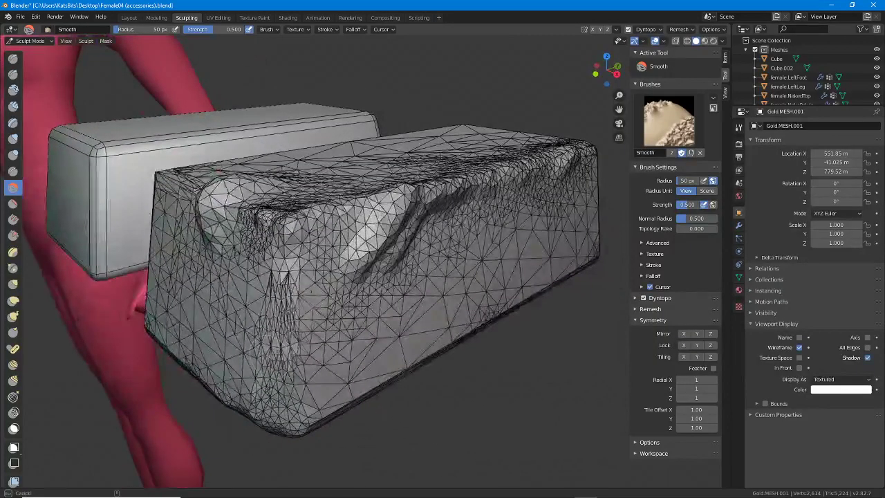
mouse_move(310, 290)
mouse_down()
mouse_move(291, 235)
mouse_move(304, 222)
mouse_move(215, 201)
mouse_move(207, 207)
mouse_up()
mouse_move(208, 208)
middle_down()
mouse_move(253, 220)
mouse_move(294, 266)
middle_up()
mouse_move(293, 266)
mouse_down()
mouse_move(289, 256)
mouse_move(311, 245)
mouse_move(253, 269)
mouse_move(272, 277)
mouse_move(275, 307)
mouse_move(288, 303)
mouse_move(276, 273)
mouse_move(370, 303)
mouse_move(257, 268)
mouse_up()
Smooth the raised ridges along the full length of the brick copy's upper long edge
middle_drag(312, 289, 228, 277)
drag(416, 235, 389, 243)
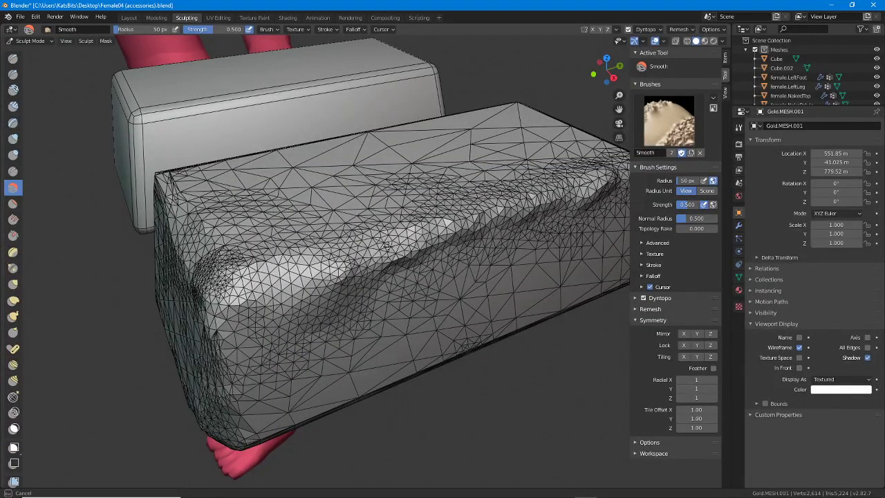
mouse_move(287, 304)
middle_down()
mouse_move(239, 314)
mouse_move(222, 293)
middle_up()
mouse_move(527, 253)
mouse_down()
mouse_move(477, 254)
mouse_move(523, 276)
mouse_up()
mouse_move(525, 285)
middle_down()
mouse_move(483, 291)
mouse_move(395, 249)
middle_up()
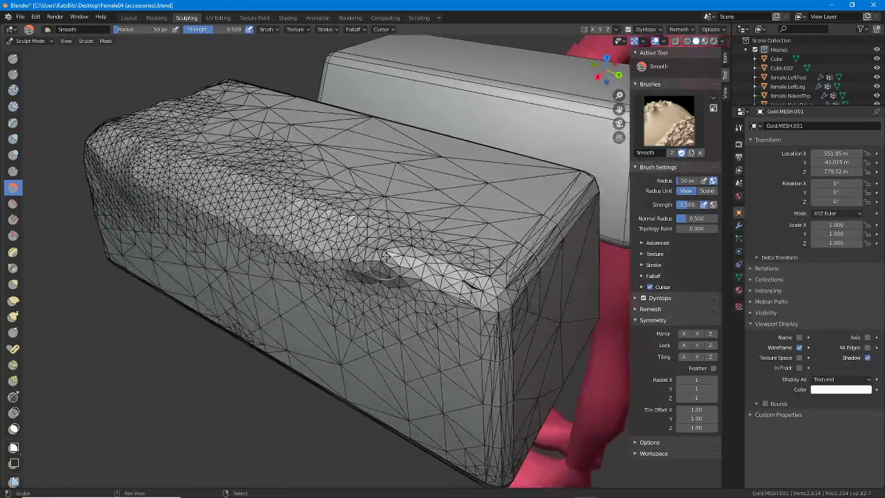
mouse_move(395, 249)
mouse_down()
mouse_move(453, 273)
mouse_move(428, 266)
mouse_move(398, 235)
mouse_up()
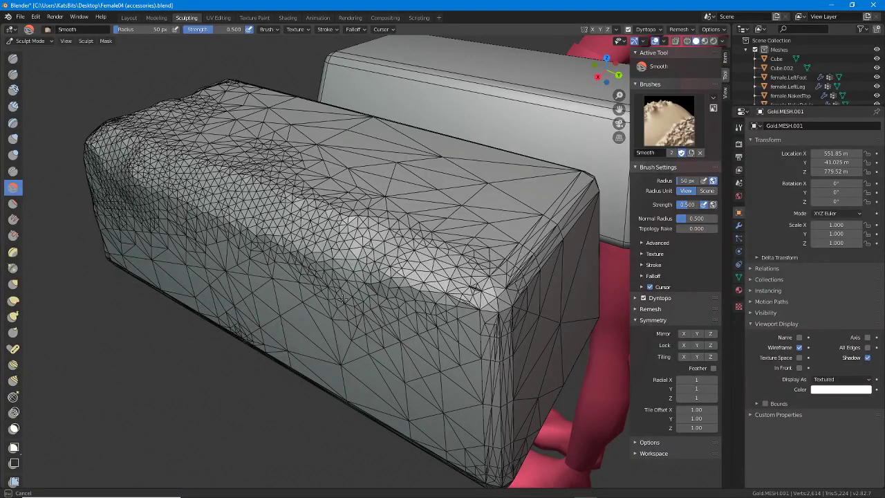
Smooth the upper corner and adjoining edges at the far end of the brick copy
middle_drag(362, 242, 321, 294)
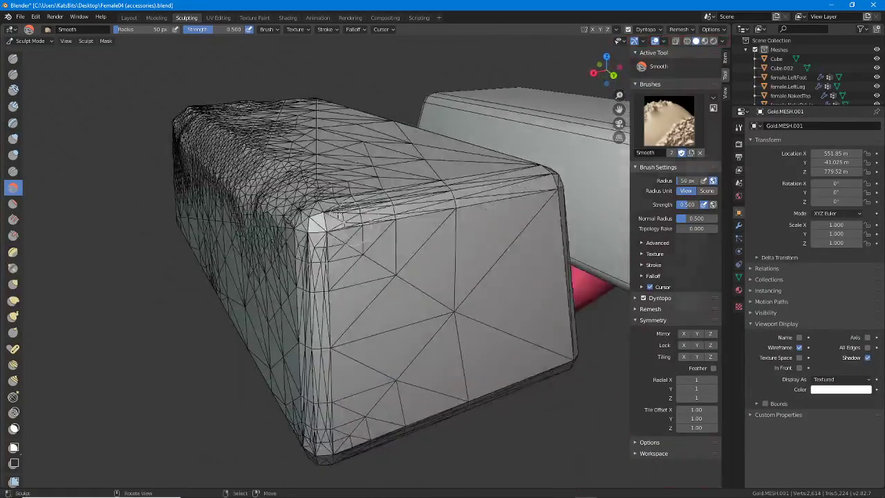
mouse_move(321, 296)
mouse_down()
mouse_move(340, 224)
mouse_move(466, 208)
mouse_move(449, 213)
mouse_up()
mouse_move(456, 218)
middle_down()
mouse_move(412, 222)
mouse_move(397, 237)
middle_up()
drag(408, 237, 377, 234)
middle_drag(376, 235, 452, 287)
mouse_move(477, 280)
mouse_down()
mouse_move(462, 297)
mouse_move(477, 290)
mouse_move(441, 297)
mouse_move(430, 319)
mouse_up()
middle_drag(428, 317, 368, 293)
middle_drag(243, 200, 292, 171)
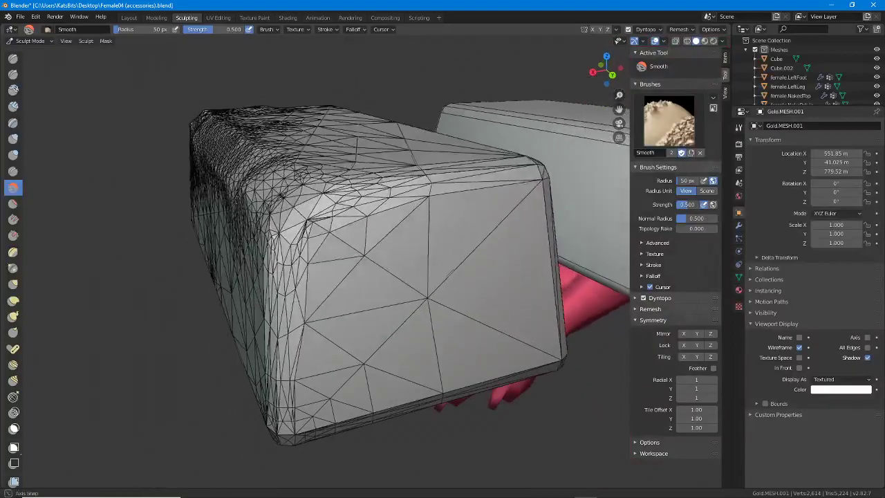
mouse_move(255, 190)
mouse_down()
mouse_move(283, 175)
mouse_move(281, 197)
mouse_up()
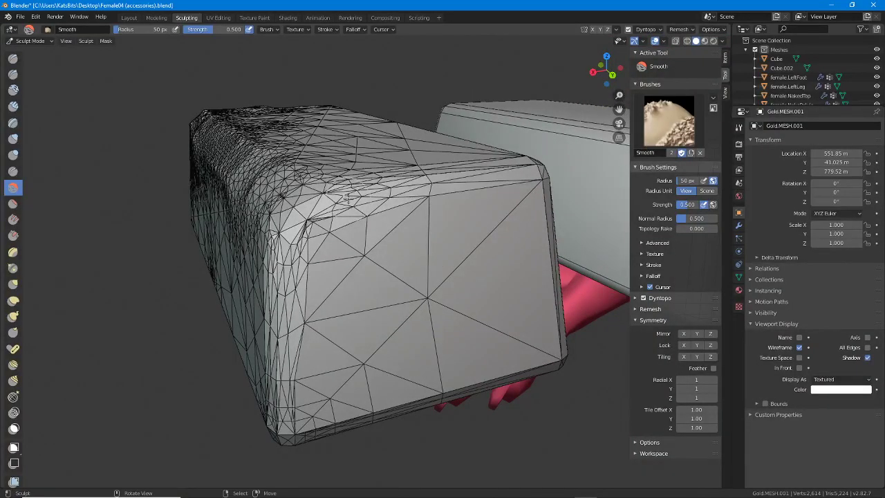
Flatten the sculpted long edge and the far end's upper corner with the Flatten brush
mouse_move(207, 228)
middle_down()
mouse_move(306, 219)
mouse_move(90, 225)
middle_up()
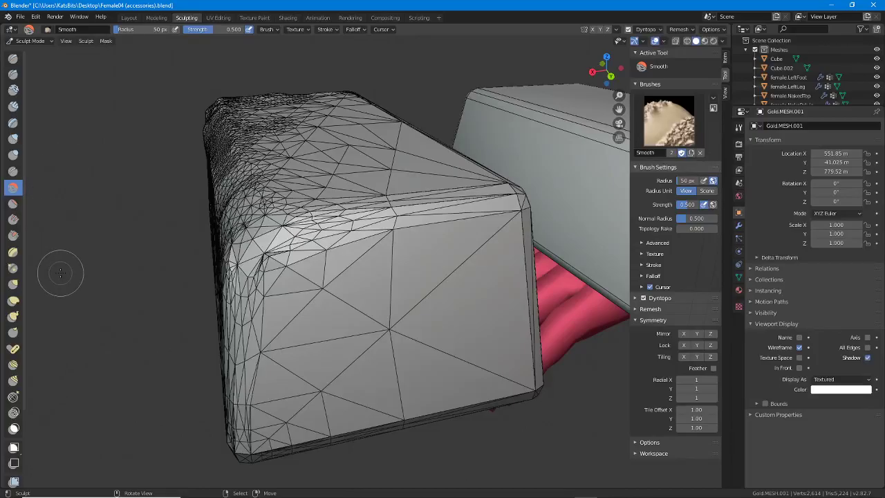
click(12, 204)
scroll(207, 242, up, 2)
mouse_move(241, 243)
mouse_down()
mouse_move(242, 283)
mouse_move(266, 214)
mouse_up()
scroll(268, 217, down, 1)
middle_drag(289, 252, 304, 277)
drag(304, 280, 286, 251)
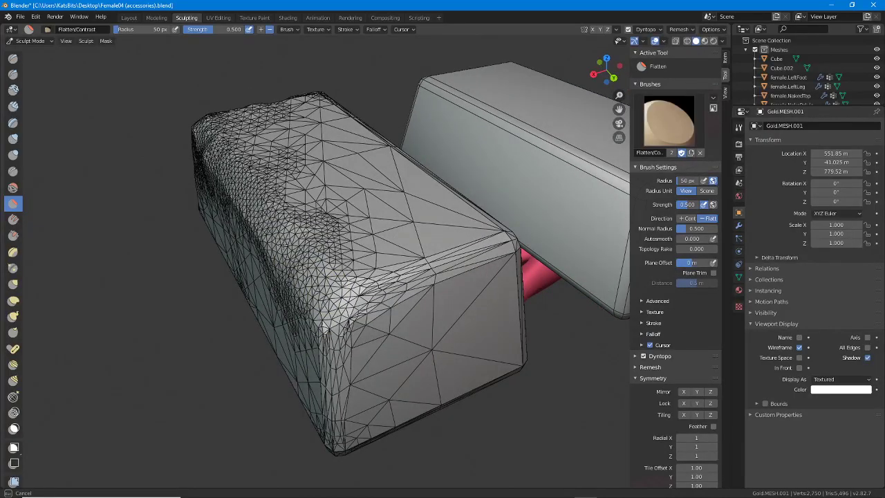
drag(351, 305, 357, 349)
mouse_move(357, 349)
middle_down()
mouse_move(315, 325)
mouse_move(387, 325)
middle_up()
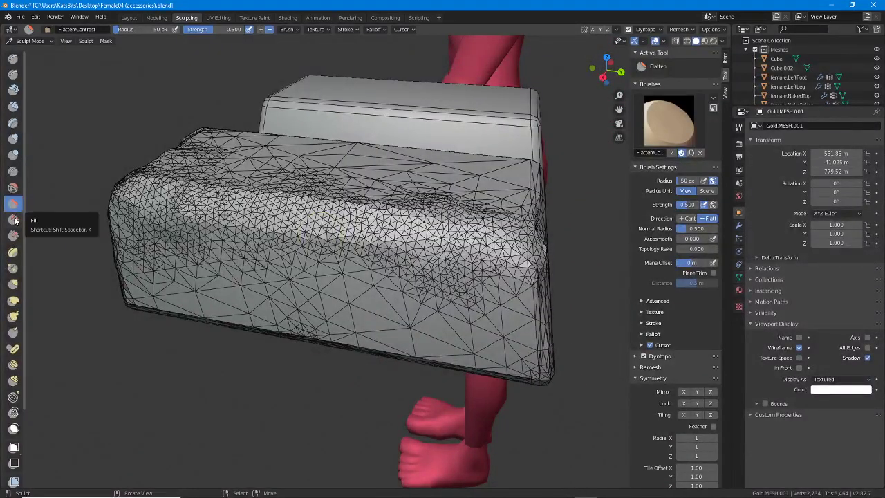
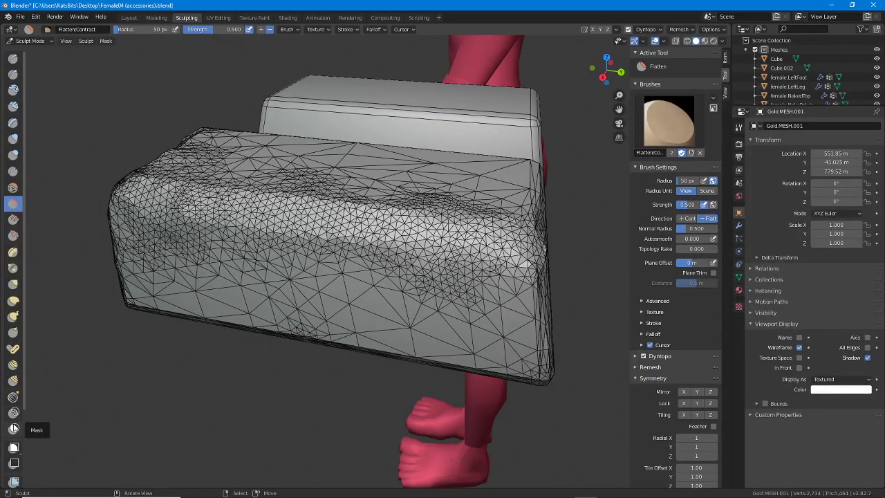
Switch back to the Draw brush and sculpt over the upper edge of the brick copy's far end
scroll(14, 440, down, 3)
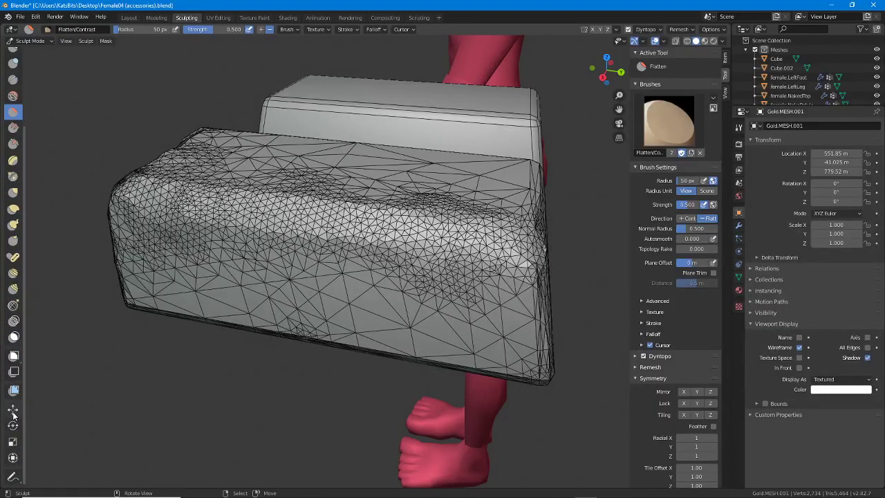
middle_drag(63, 361, 168, 215)
scroll(14, 88, up, 3)
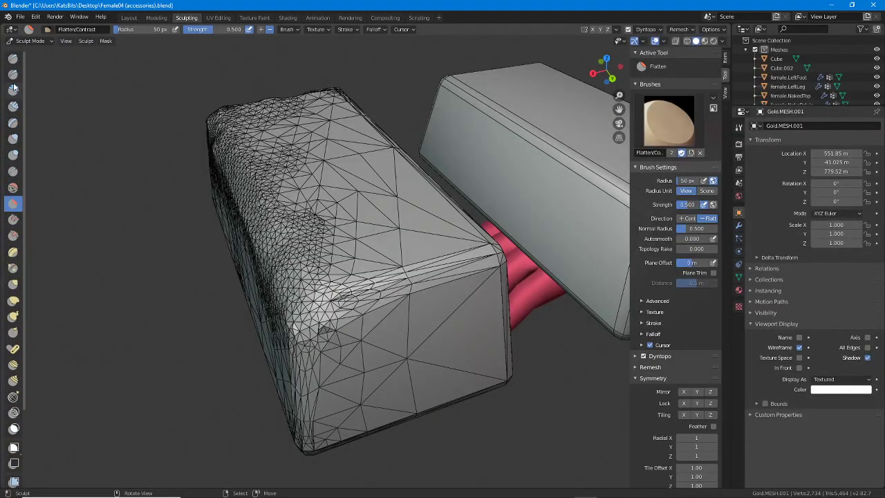
click(14, 59)
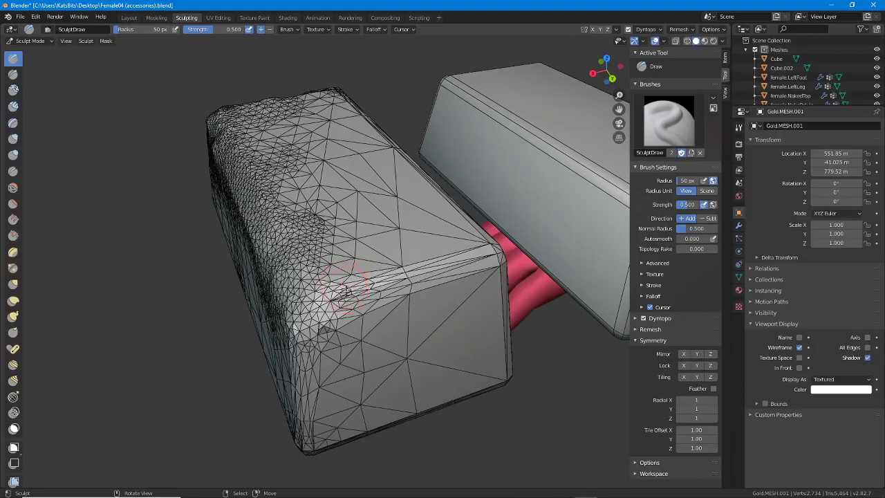
middle_drag(345, 292, 360, 285)
mouse_move(385, 266)
mouse_down()
mouse_move(356, 343)
mouse_move(384, 314)
mouse_up()
mouse_move(384, 314)
middle_down()
mouse_move(286, 307)
mouse_move(348, 319)
middle_up()
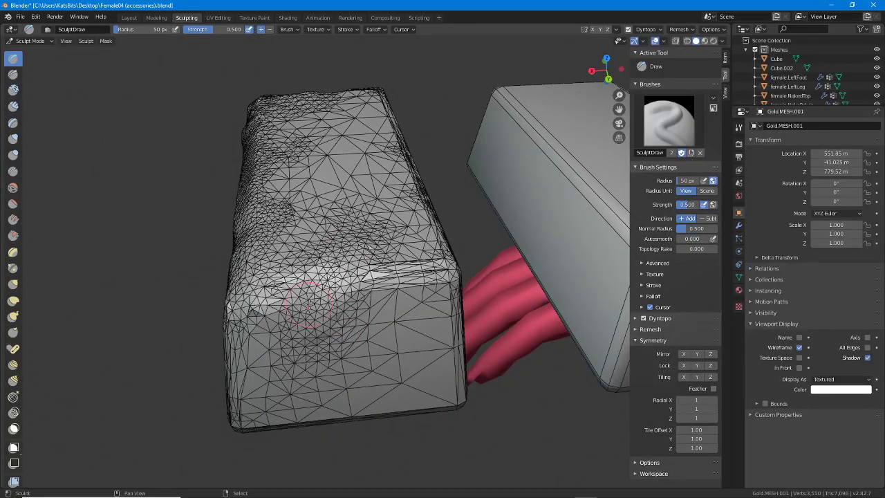
Sculpt a raised ridge across the far end's upper edge near its unsculpted corner
mouse_move(309, 304)
middle_down()
mouse_move(235, 256)
mouse_move(273, 255)
middle_up()
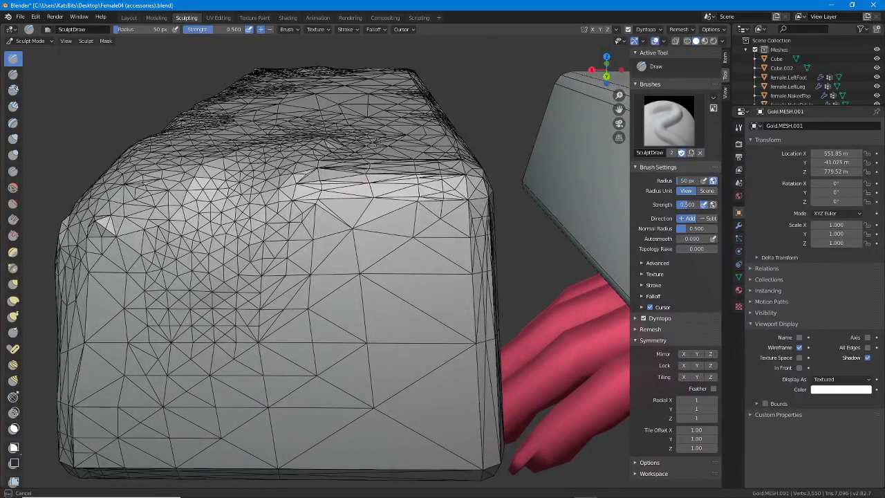
drag(371, 231, 388, 133)
scroll(369, 198, down, 3)
mouse_move(370, 202)
middle_down()
mouse_move(379, 245)
mouse_move(360, 283)
middle_up()
drag(348, 296, 357, 267)
middle_drag(382, 265, 338, 292)
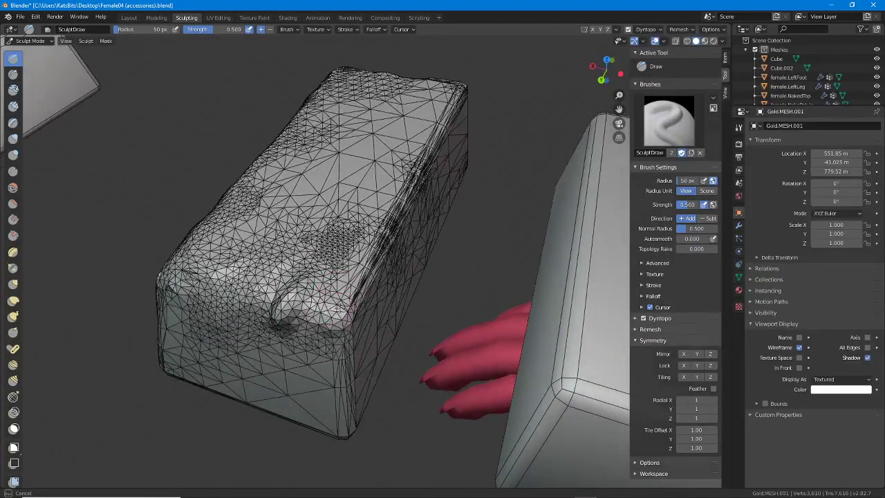
Sculpt the unsculpted long upper edge of the brick copy and the vertical corner beside the ridge, smoothing over the result
mouse_move(344, 308)
mouse_down()
mouse_move(446, 116)
mouse_move(349, 297)
mouse_up()
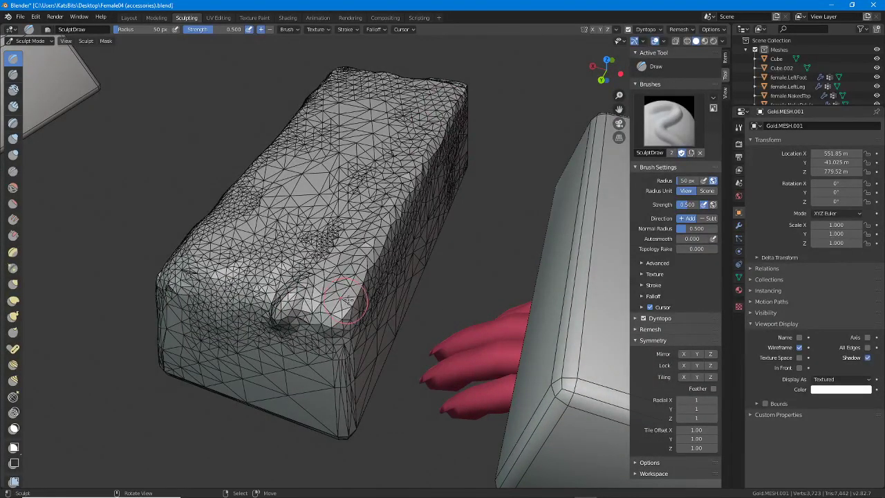
middle_drag(347, 298, 345, 321)
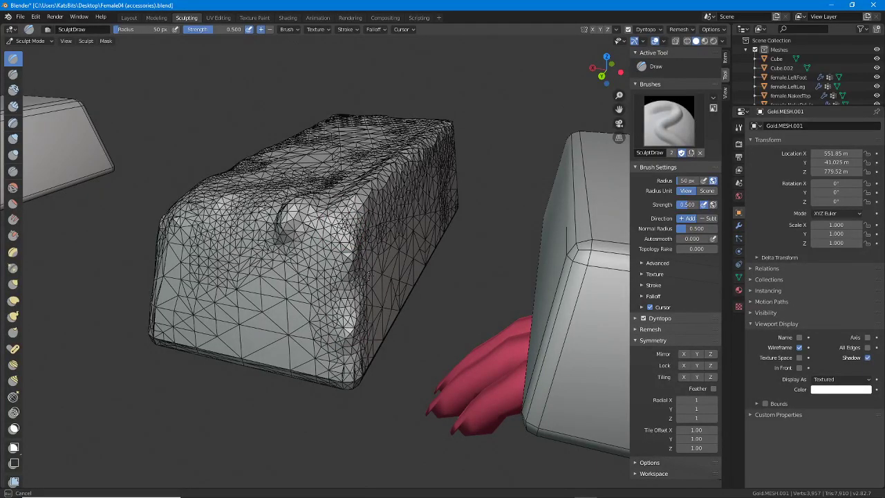
mouse_move(345, 324)
middle_down()
mouse_move(346, 349)
mouse_move(318, 334)
middle_up()
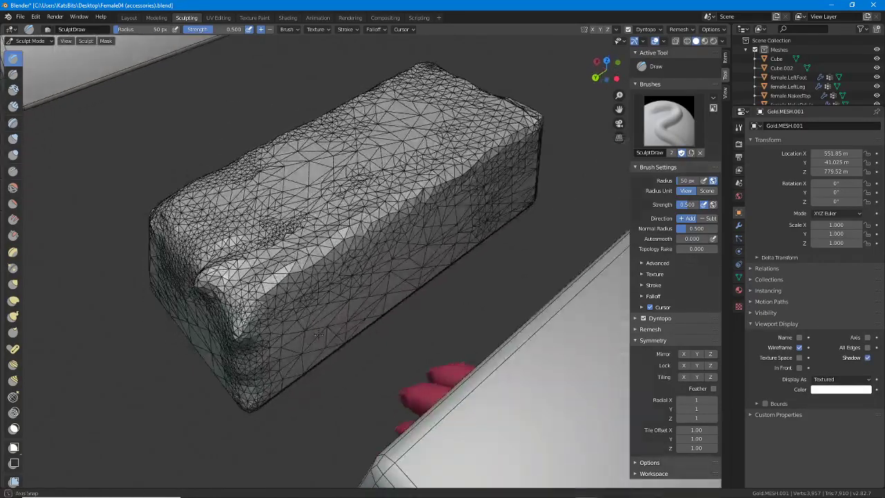
mouse_move(244, 344)
shift+mouse_down()
mouse_move(242, 334)
mouse_move(304, 283)
shift+mouse_up()
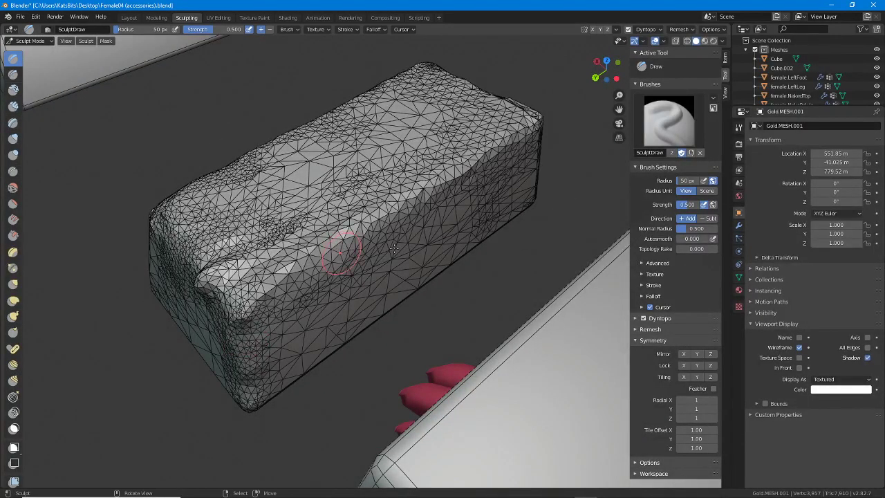
Sculpt the upper corner and vertical edge of the brick copy's end opposite the ridge
middle_drag(393, 248, 402, 203)
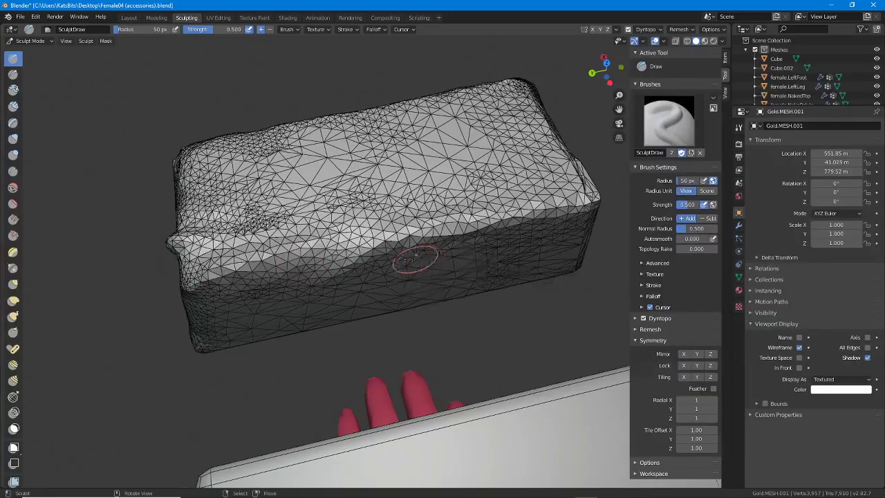
mouse_move(414, 257)
middle_down()
mouse_move(424, 257)
mouse_move(283, 246)
middle_up()
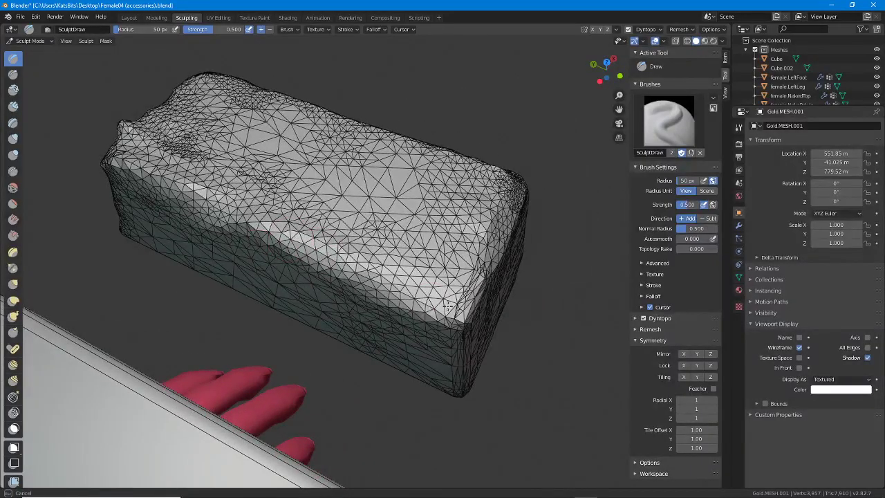
mouse_move(415, 290)
middle_down()
mouse_move(359, 284)
mouse_move(413, 290)
middle_up()
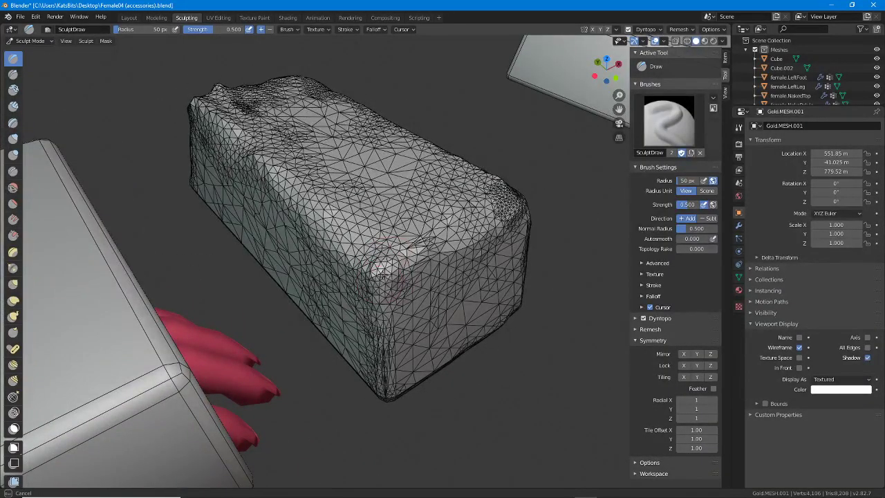
mouse_move(388, 260)
mouse_down()
mouse_move(398, 269)
mouse_move(385, 304)
mouse_up()
Sculpt and smooth the lower edge of the end opposite the ridge and the adjoining lower long edge
mouse_move(376, 297)
middle_down()
mouse_move(323, 252)
mouse_move(331, 233)
mouse_move(322, 276)
mouse_move(378, 218)
mouse_move(390, 172)
middle_up()
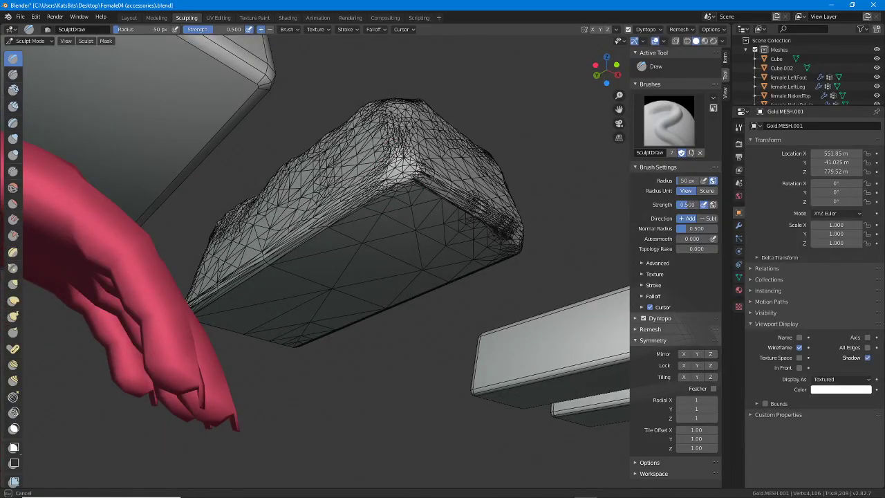
middle_drag(390, 173, 298, 185)
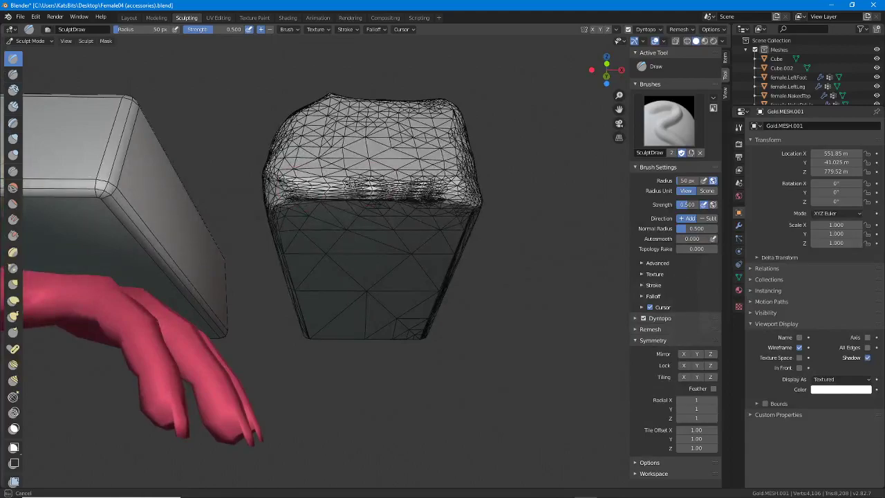
middle_drag(369, 187, 383, 195)
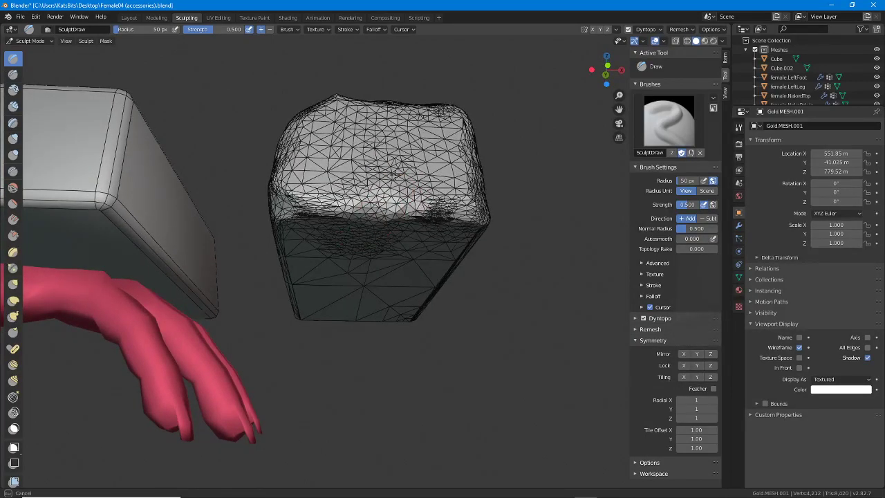
mouse_move(354, 260)
middle_down()
mouse_move(355, 239)
mouse_move(477, 228)
middle_up()
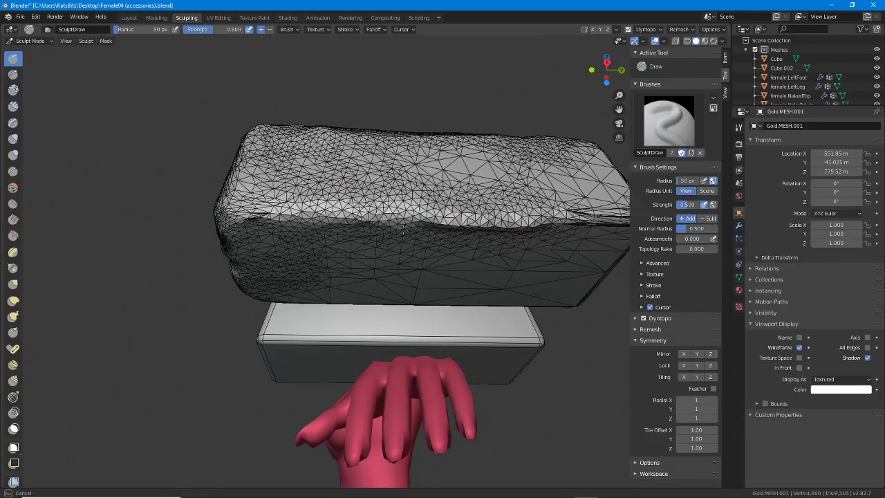
mouse_move(403, 229)
shift+mouse_down()
mouse_move(514, 211)
mouse_move(595, 213)
mouse_move(443, 215)
mouse_move(523, 219)
mouse_move(456, 211)
mouse_move(487, 212)
shift+mouse_up()
Sculpt the lower corner and bottom edge of the brick copy's ridged end
mouse_move(488, 211)
middle_down()
mouse_move(483, 224)
mouse_move(452, 221)
mouse_move(320, 270)
mouse_move(300, 266)
middle_up()
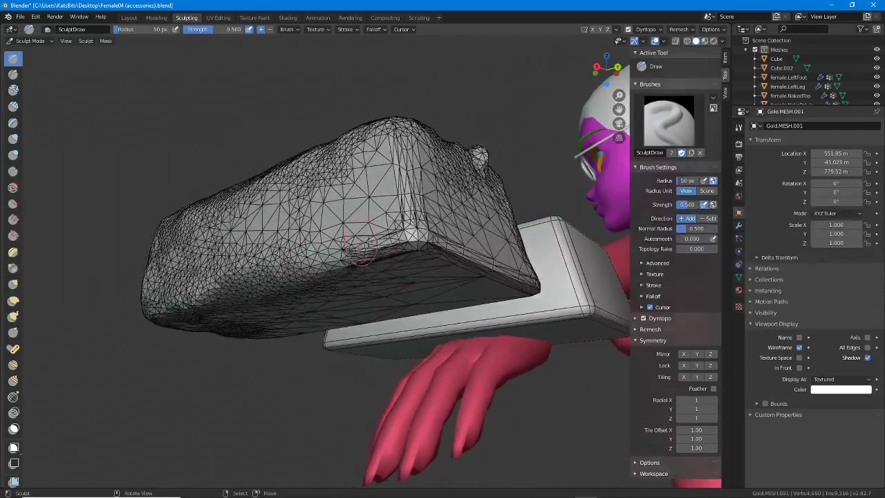
mouse_move(360, 245)
middle_down()
mouse_move(294, 224)
mouse_move(393, 199)
mouse_move(377, 171)
mouse_move(358, 178)
middle_up()
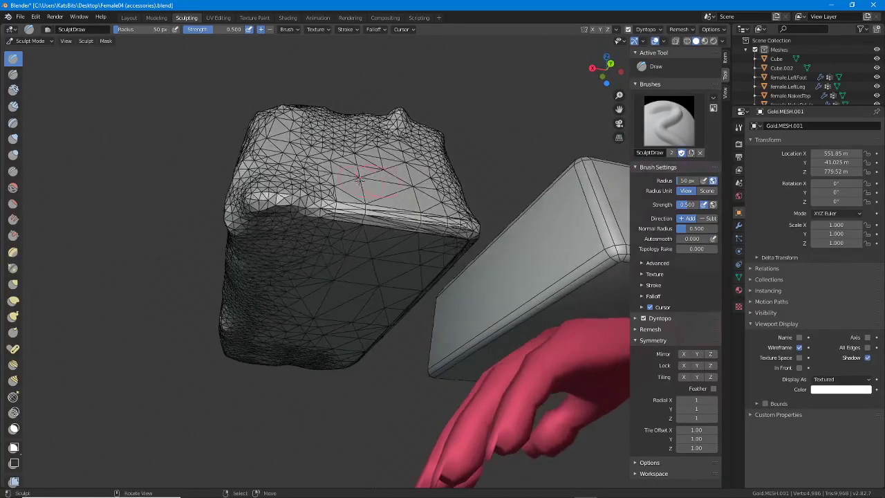
mouse_move(242, 208)
middle_down()
mouse_move(238, 216)
mouse_move(290, 207)
middle_up()
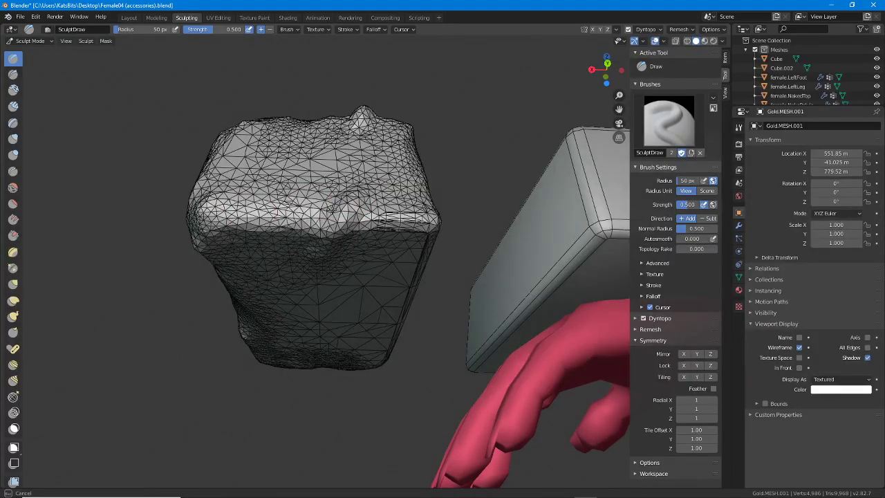
drag(352, 203, 349, 220)
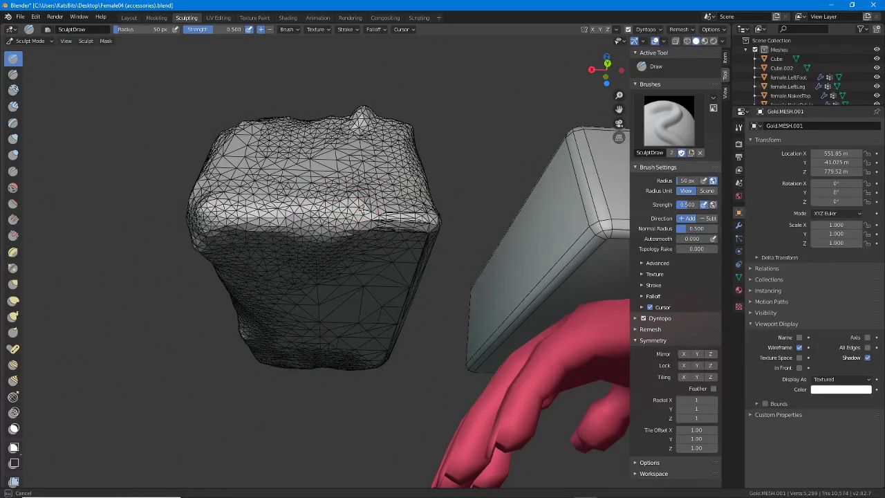
Sculpt the remaining lower long edge and cover the brick copy's underside with Draw strokes
middle_drag(364, 206, 225, 248)
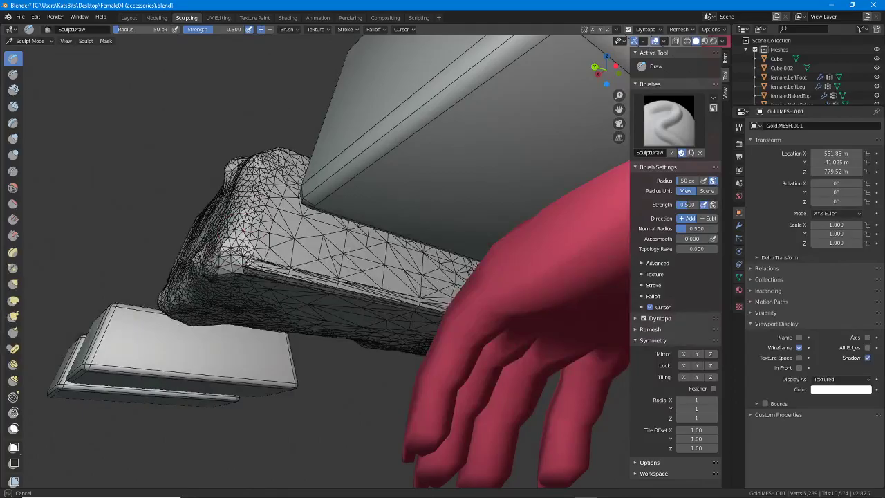
middle_drag(306, 266, 274, 220)
mouse_move(268, 225)
mouse_down()
mouse_move(512, 275)
mouse_move(504, 288)
mouse_move(346, 290)
mouse_move(304, 277)
mouse_move(228, 297)
mouse_move(262, 359)
mouse_move(435, 352)
mouse_move(553, 325)
mouse_move(525, 380)
mouse_move(290, 339)
mouse_move(442, 291)
mouse_move(407, 312)
mouse_up()
middle_drag(415, 307, 351, 344)
mouse_move(427, 235)
mouse_down()
mouse_move(442, 215)
mouse_move(325, 277)
mouse_move(314, 307)
mouse_move(336, 282)
mouse_up()
middle_drag(335, 282, 546, 201)
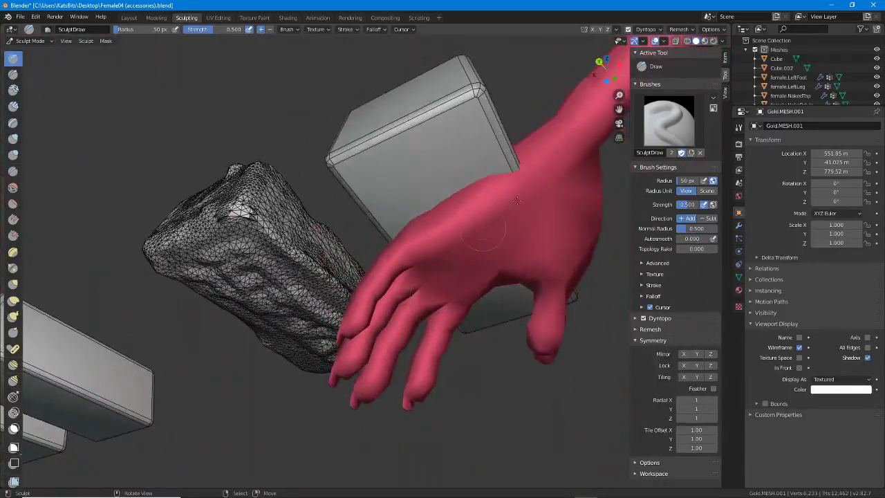
Hide the character's head, hands, legs, feet, pelvis and top meshes in the viewport
scroll(775, 56, down, 5)
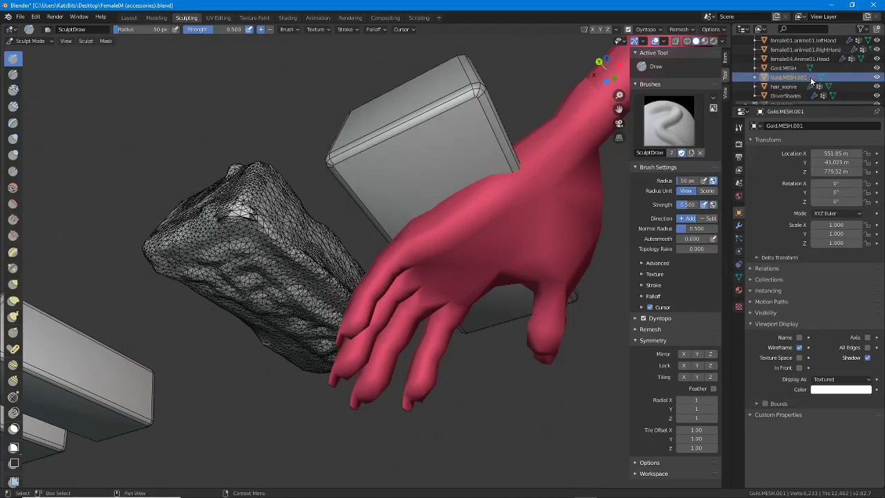
scroll(839, 77, up, 2)
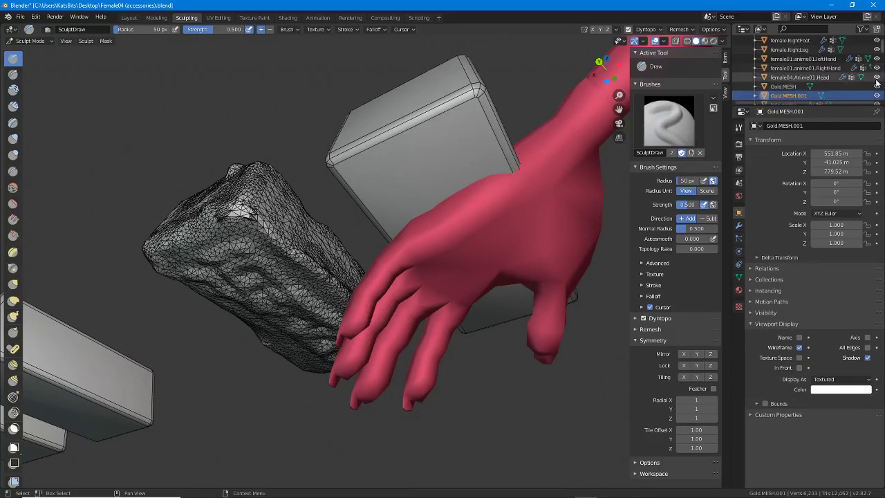
click(877, 69)
click(877, 59)
click(876, 50)
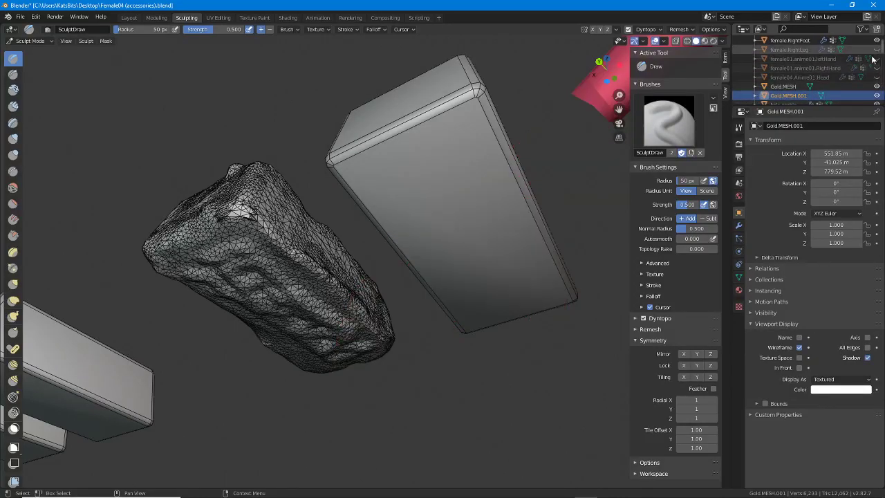
scroll(875, 61, up, 3)
click(877, 96)
click(877, 86)
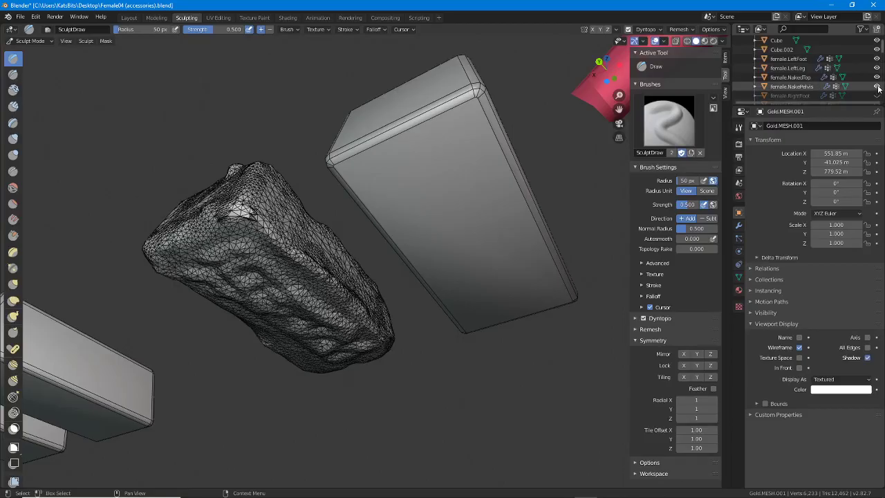
click(877, 77)
click(877, 68)
click(877, 59)
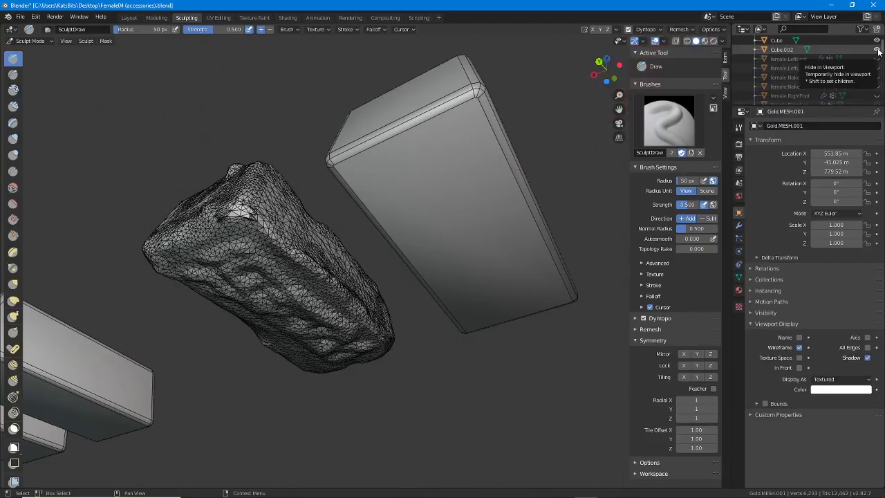
Smooth the bumpy underside and lower edges of the brick copy
mouse_move(340, 202)
middle_down()
mouse_move(324, 237)
mouse_move(366, 233)
mouse_move(336, 253)
mouse_move(344, 228)
mouse_move(340, 237)
middle_up()
scroll(324, 237, up, 2)
mouse_move(341, 236)
mouse_down()
mouse_move(566, 255)
mouse_move(266, 242)
mouse_up()
middle_drag(480, 252, 427, 262)
drag(420, 268, 356, 294)
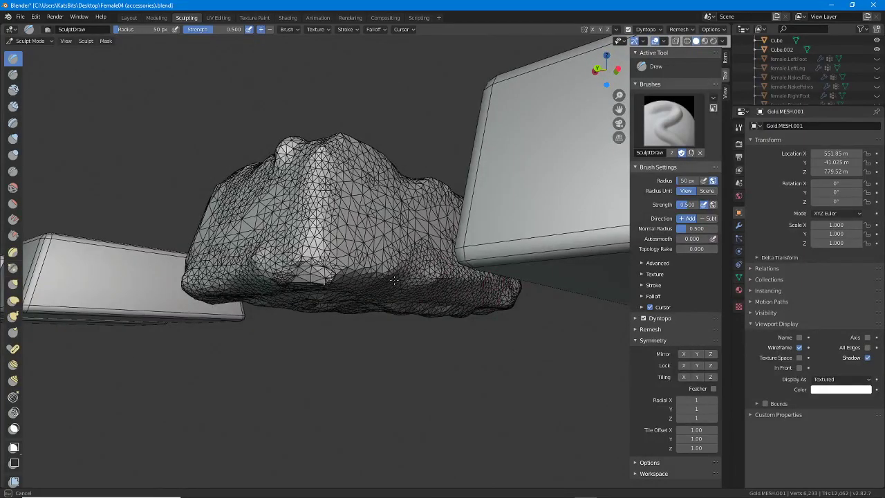
middle_drag(360, 297, 358, 259)
mouse_move(363, 286)
mouse_down()
mouse_move(477, 321)
mouse_move(423, 285)
mouse_up()
middle_drag(423, 285, 405, 254)
mouse_move(312, 256)
mouse_down()
mouse_move(390, 263)
mouse_move(499, 324)
mouse_move(492, 315)
mouse_up()
scroll(475, 309, down, 2)
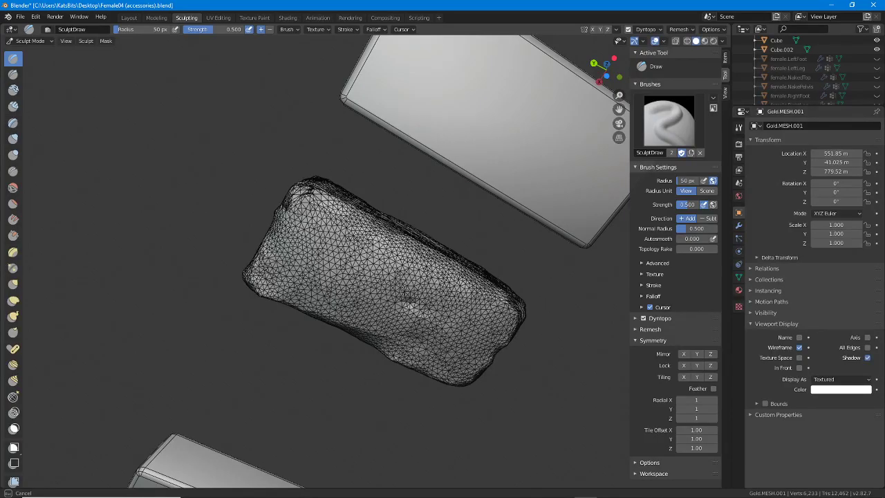
mouse_move(439, 282)
shift+mouse_down()
mouse_move(475, 324)
mouse_move(429, 355)
shift+mouse_up()
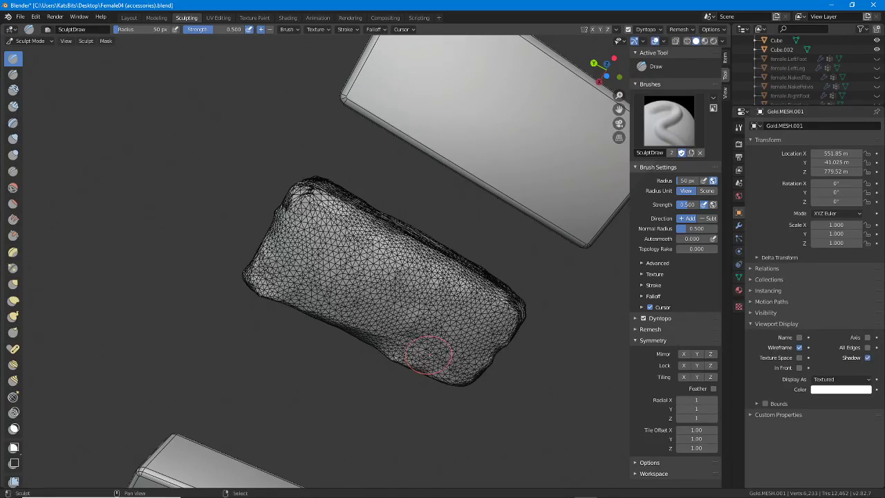
Smooth the protruding ridge and the adjoining corner at the brick copy's ridged end
middle_drag(428, 355, 495, 387)
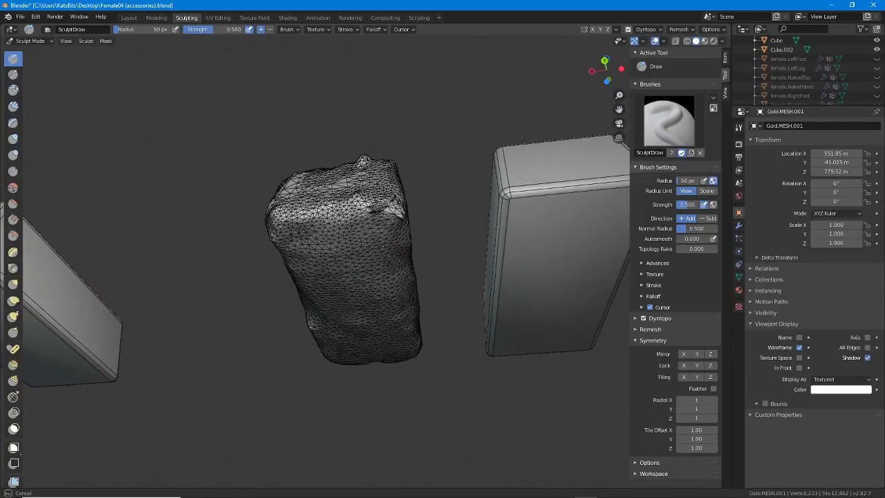
mouse_move(375, 338)
middle_down()
mouse_move(375, 304)
mouse_move(342, 259)
mouse_move(333, 216)
middle_up()
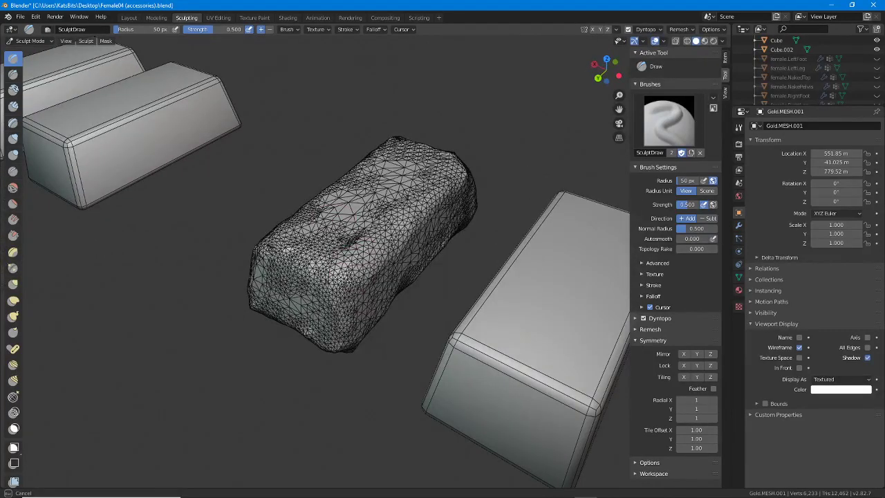
mouse_move(427, 220)
middle_down()
mouse_move(452, 206)
mouse_move(469, 177)
mouse_move(468, 214)
mouse_move(483, 239)
mouse_move(476, 256)
middle_up()
middle_drag(221, 235, 249, 304)
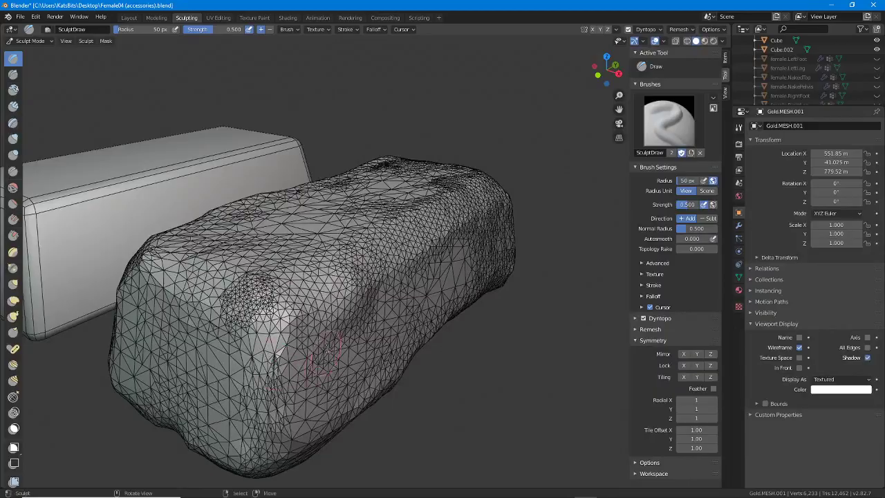
mouse_move(269, 358)
middle_down()
mouse_move(325, 259)
mouse_move(352, 247)
mouse_move(356, 218)
mouse_move(336, 221)
middle_up()
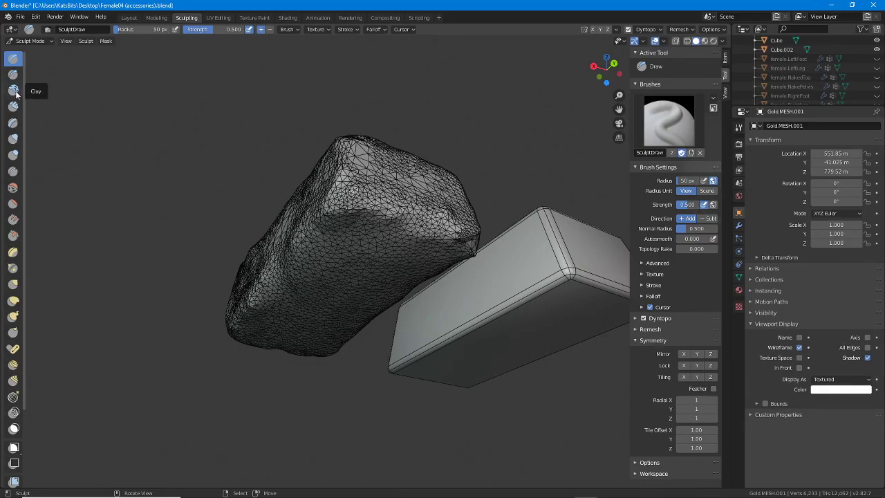
Switch to the Inflate brush and sculpt over the upper part of the brick copy's underside
click(13, 139)
middle_drag(298, 235, 336, 235)
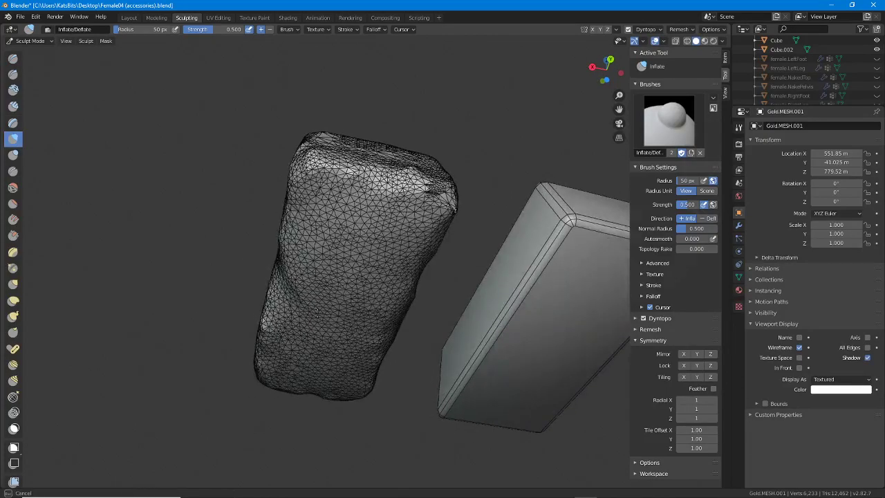
mouse_move(355, 217)
mouse_down()
mouse_move(328, 298)
mouse_move(360, 290)
mouse_move(373, 304)
mouse_move(340, 313)
mouse_move(397, 235)
mouse_move(349, 311)
mouse_move(346, 276)
mouse_move(391, 235)
mouse_move(339, 207)
mouse_move(318, 290)
mouse_move(360, 225)
mouse_up()
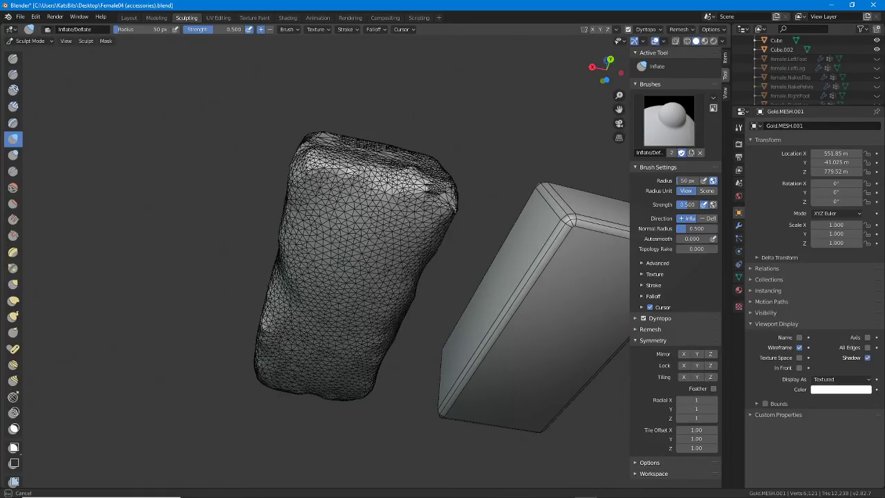
Set the Inflate brush strength to 1.000 and sculpt along the length of the brick copy's underside
scroll(348, 338, down, 1)
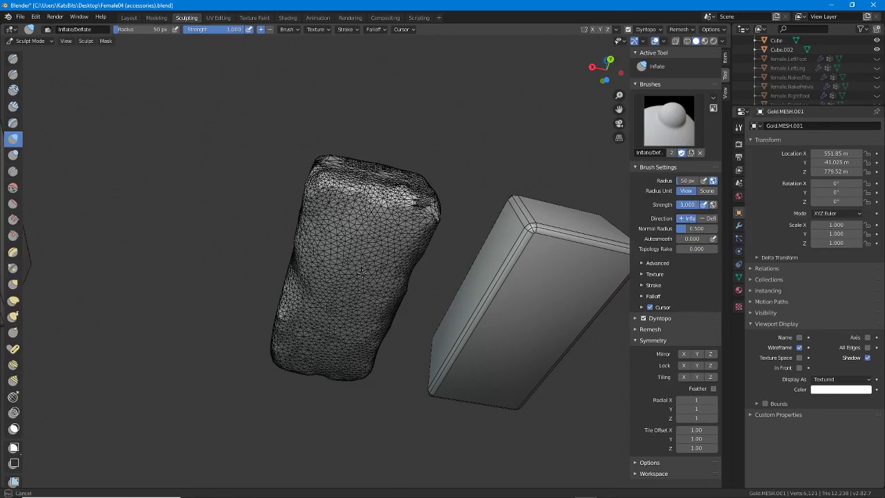
mouse_move(340, 275)
mouse_down()
mouse_move(343, 231)
mouse_move(362, 329)
mouse_move(384, 246)
mouse_move(356, 315)
mouse_move(351, 231)
mouse_move(293, 361)
mouse_up()
drag(378, 259, 346, 337)
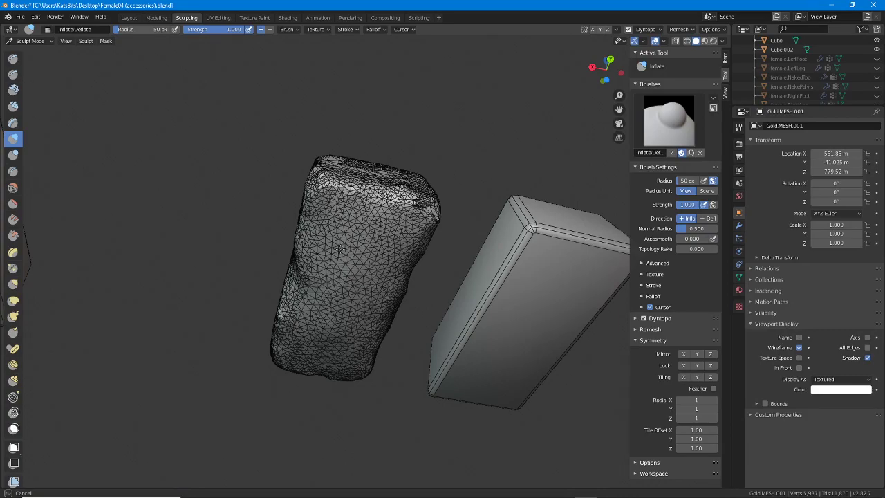
drag(339, 351, 340, 350)
mouse_move(340, 350)
middle_down()
mouse_move(426, 268)
mouse_move(385, 273)
mouse_move(398, 232)
middle_up()
mouse_move(400, 229)
mouse_down()
mouse_move(304, 219)
mouse_move(254, 321)
mouse_up()
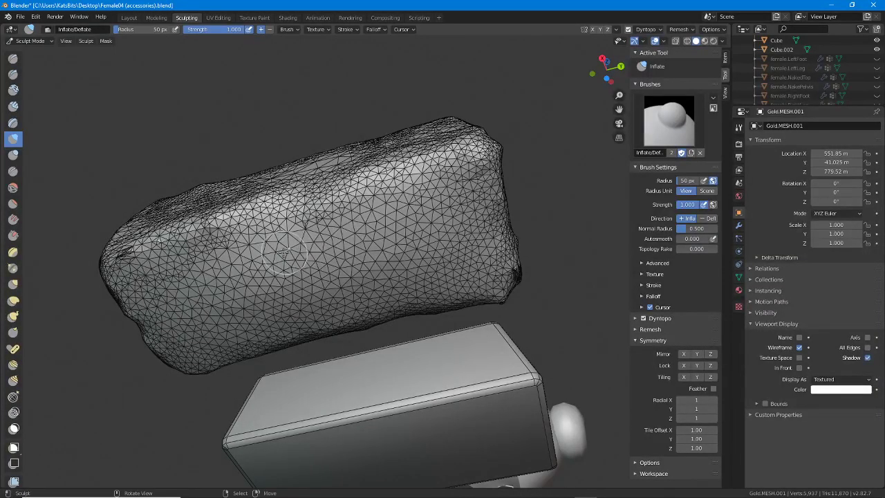
mouse_move(275, 258)
middle_down()
mouse_move(272, 272)
mouse_move(308, 253)
mouse_move(475, 249)
middle_up()
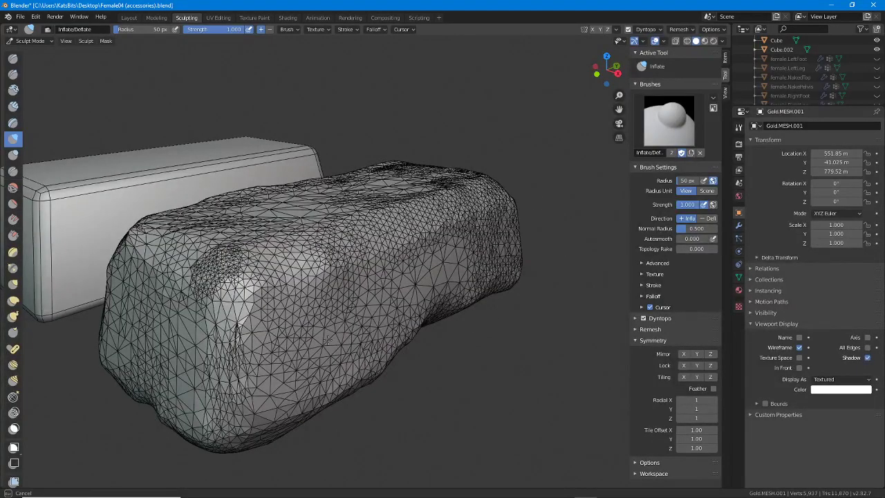
click(12, 155)
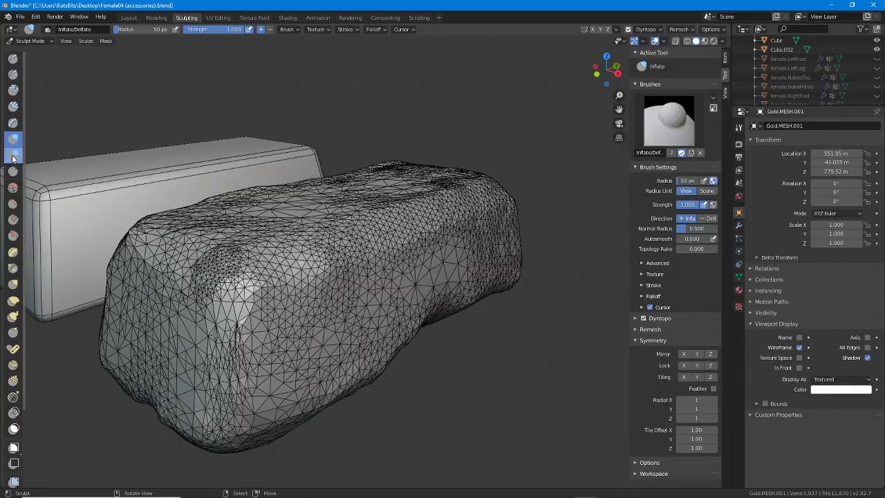
mouse_move(207, 266)
middle_down()
mouse_move(246, 214)
mouse_move(336, 263)
middle_up()
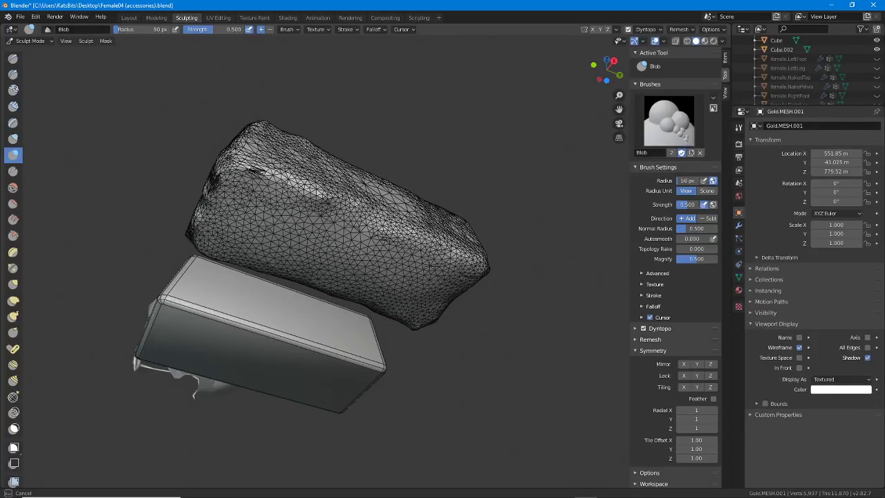
mouse_move(335, 246)
middle_down()
mouse_move(408, 256)
mouse_move(378, 242)
mouse_move(374, 266)
mouse_move(373, 245)
mouse_move(366, 306)
mouse_move(304, 309)
mouse_move(321, 290)
middle_up()
click(13, 60)
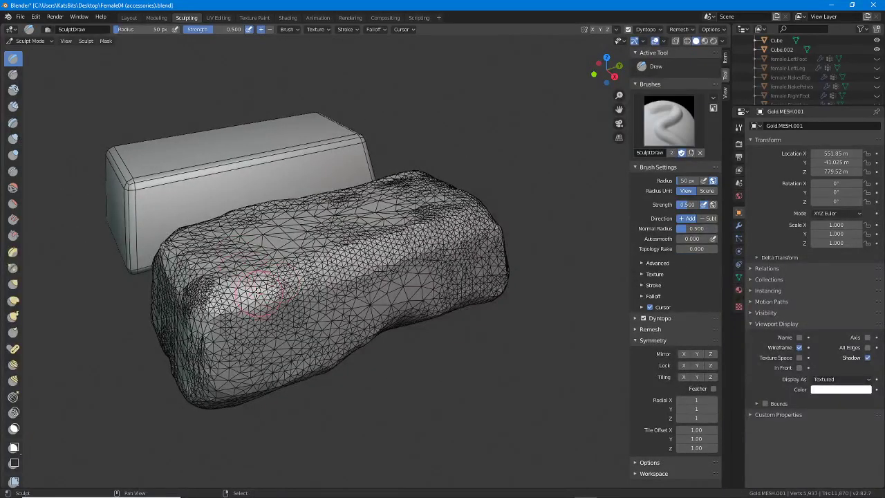
Switch to the Smooth brush and smooth the brick copy's long side down to its lower edge
click(13, 187)
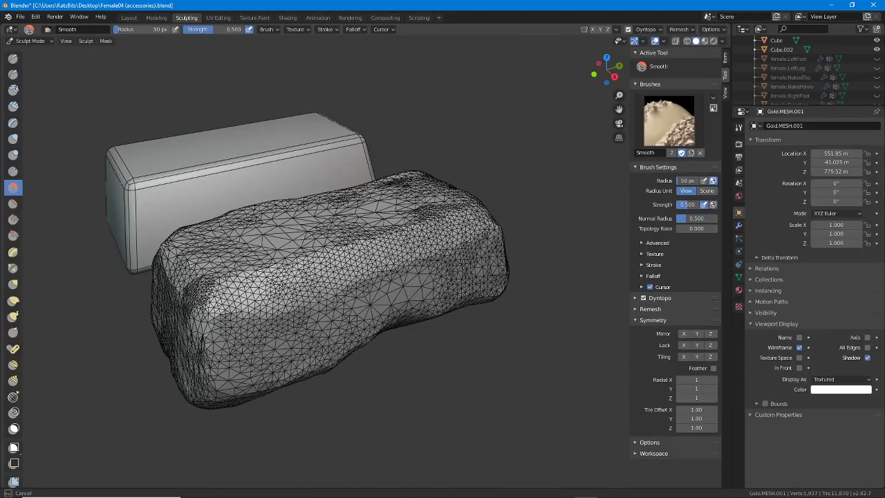
drag(446, 267, 357, 308)
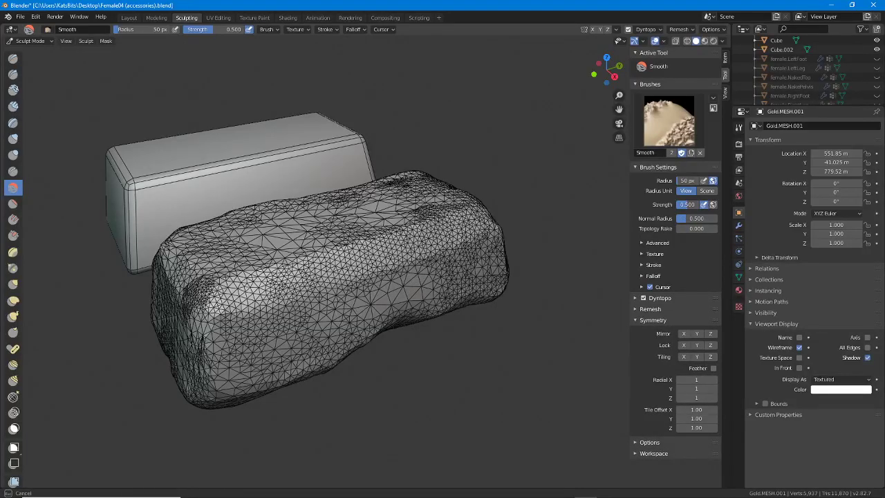
drag(449, 293, 480, 254)
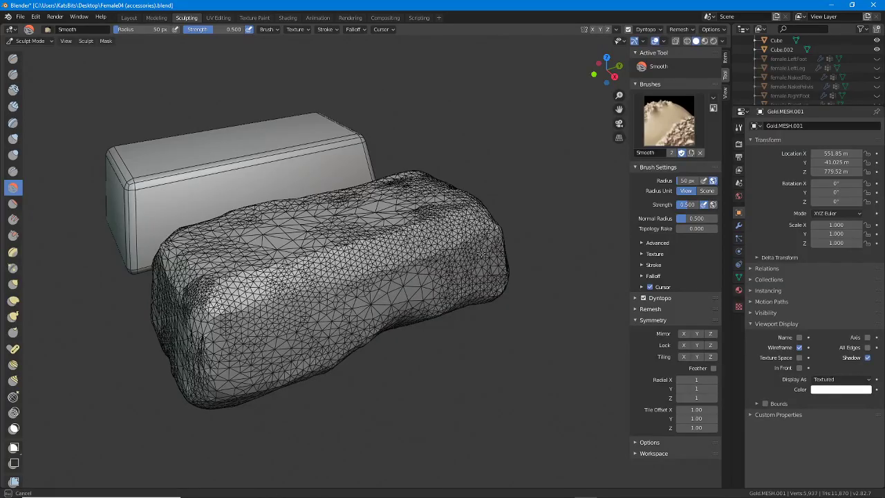
mouse_move(461, 290)
mouse_down()
mouse_move(335, 340)
mouse_move(248, 348)
mouse_move(237, 321)
mouse_move(277, 366)
mouse_move(401, 311)
mouse_up()
Smooth the brick copy's underside and the rounded long edge beside it
mouse_move(397, 328)
middle_down()
mouse_move(353, 232)
mouse_move(350, 244)
mouse_move(375, 225)
mouse_move(422, 222)
middle_up()
scroll(349, 244, up, 3)
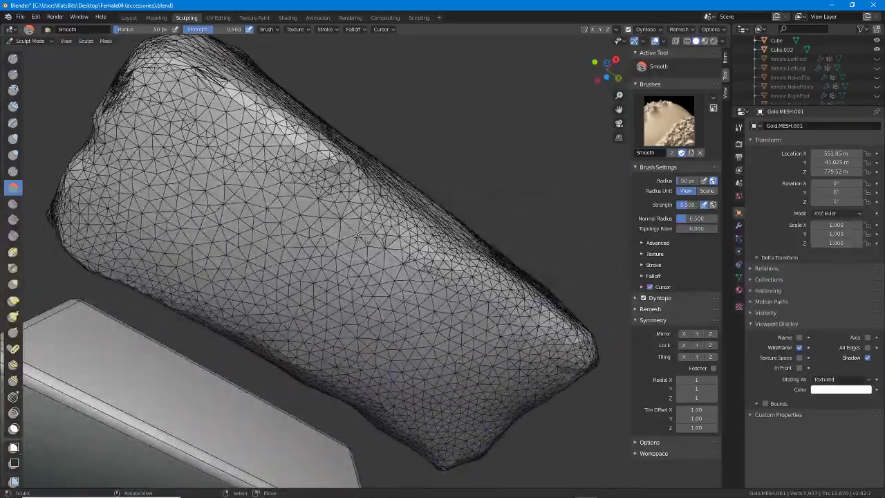
mouse_move(457, 283)
mouse_down()
mouse_move(422, 271)
mouse_move(438, 286)
mouse_up()
scroll(422, 277, down, 1)
mouse_move(310, 241)
middle_down()
mouse_move(269, 267)
mouse_move(320, 203)
middle_up()
mouse_move(320, 203)
mouse_down()
mouse_move(304, 183)
mouse_move(259, 169)
mouse_move(200, 200)
mouse_move(222, 208)
mouse_up()
Smooth across the underside from the brick copy's opposite side, including its other long lower edge
middle_drag(220, 207, 292, 220)
mouse_move(406, 158)
mouse_down()
mouse_move(304, 135)
mouse_move(286, 242)
mouse_move(297, 243)
mouse_up()
middle_drag(311, 238, 397, 214)
mouse_move(462, 174)
mouse_down()
mouse_move(304, 261)
mouse_move(406, 196)
mouse_up()
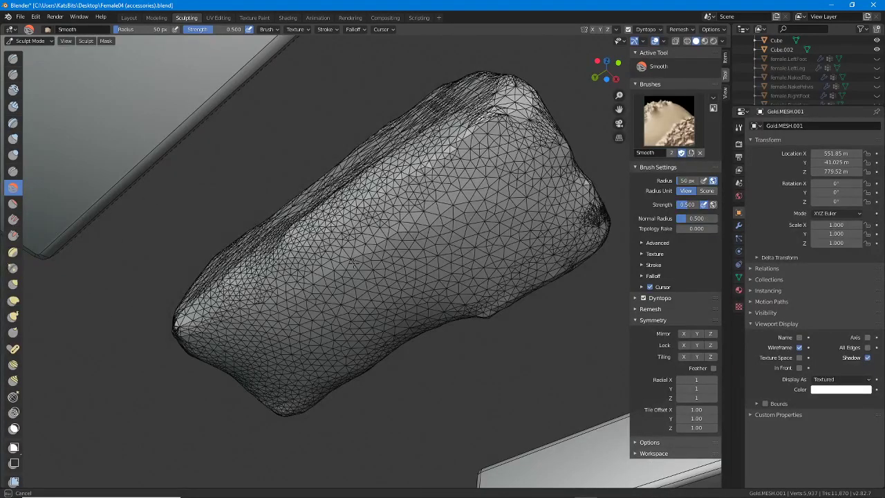
drag(351, 263, 489, 210)
Smooth the brick copy's other long side and the adjoining end face
middle_drag(490, 225, 418, 331)
mouse_move(418, 332)
mouse_down()
mouse_move(398, 325)
mouse_move(373, 290)
mouse_move(380, 307)
mouse_move(249, 252)
mouse_move(396, 270)
mouse_up()
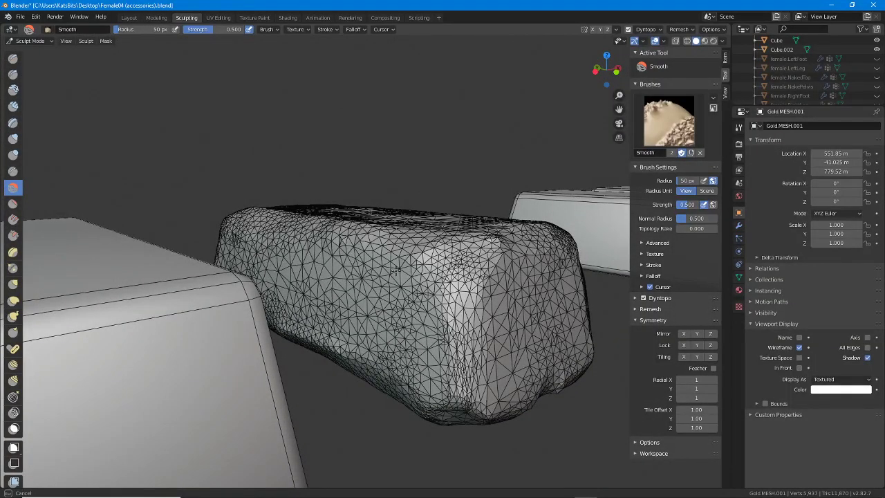
drag(423, 387, 266, 299)
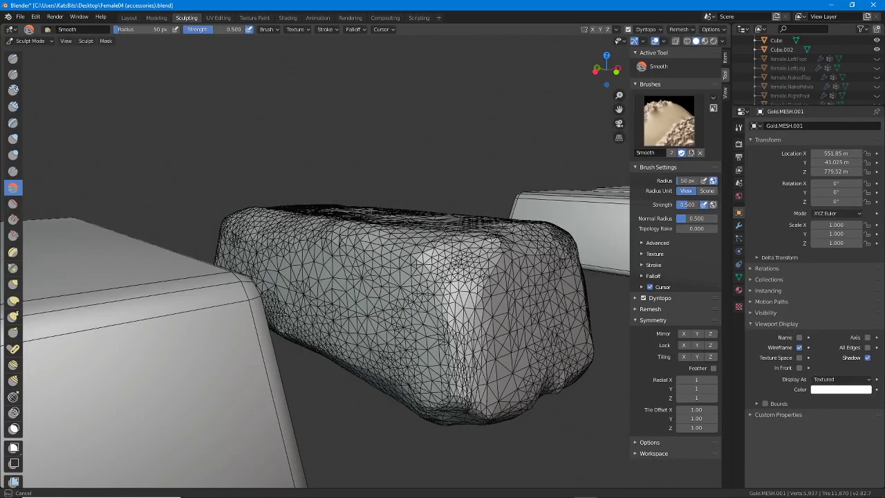
middle_drag(298, 306, 349, 301)
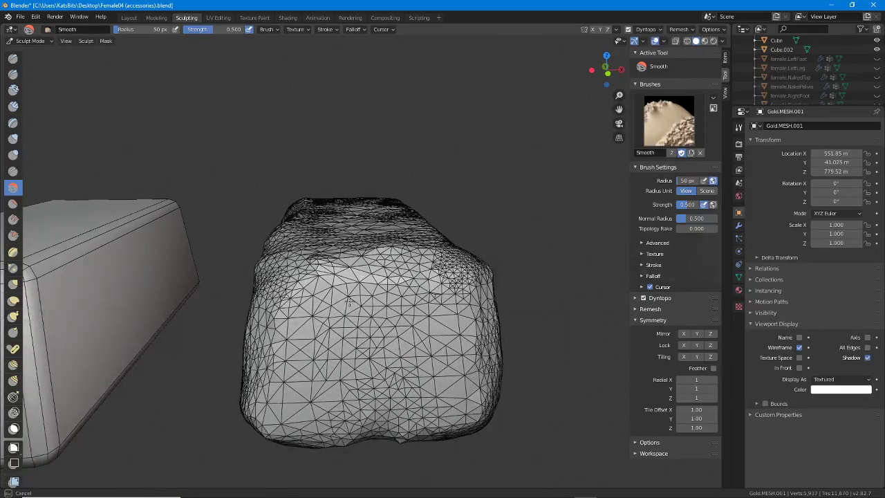
mouse_move(349, 301)
mouse_down()
mouse_move(325, 345)
mouse_move(414, 400)
mouse_move(442, 366)
mouse_move(474, 400)
mouse_move(463, 304)
mouse_move(470, 345)
mouse_move(445, 362)
mouse_up()
Smooth the brick copy's top face and the long upper edge along its length
scroll(446, 363, down, 3)
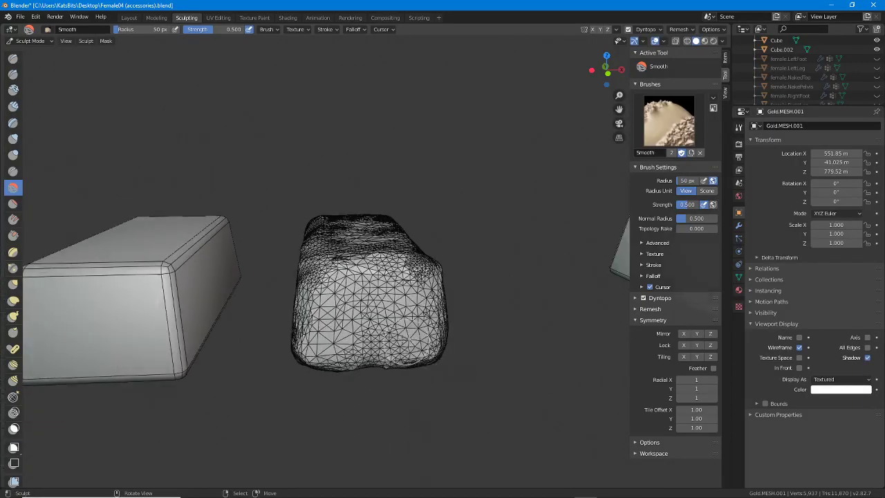
middle_drag(404, 341, 314, 432)
scroll(317, 383, up, 1)
mouse_move(407, 239)
mouse_down()
mouse_move(424, 237)
mouse_move(331, 318)
mouse_move(287, 343)
mouse_move(288, 354)
mouse_move(232, 311)
mouse_move(410, 176)
mouse_move(433, 186)
mouse_up()
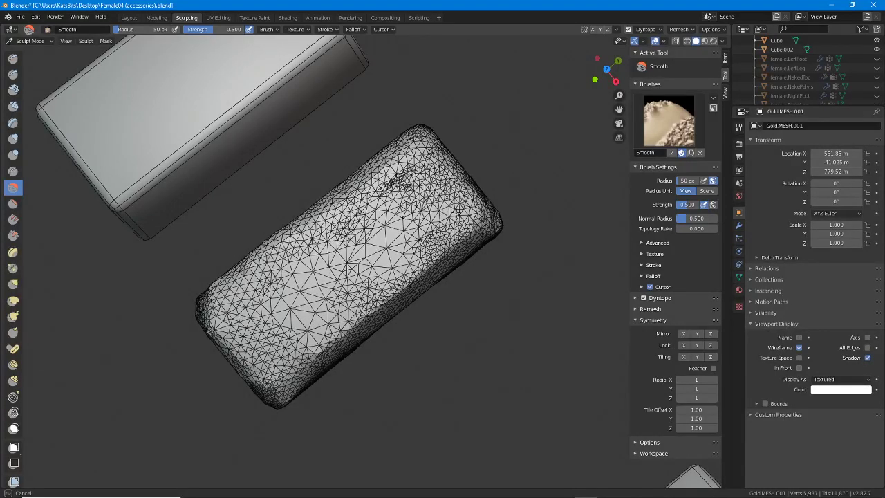
mouse_move(422, 235)
mouse_down()
mouse_move(307, 314)
mouse_move(394, 173)
mouse_move(373, 202)
mouse_move(422, 151)
mouse_move(474, 211)
mouse_move(383, 296)
mouse_move(304, 350)
mouse_up()
drag(277, 297, 417, 200)
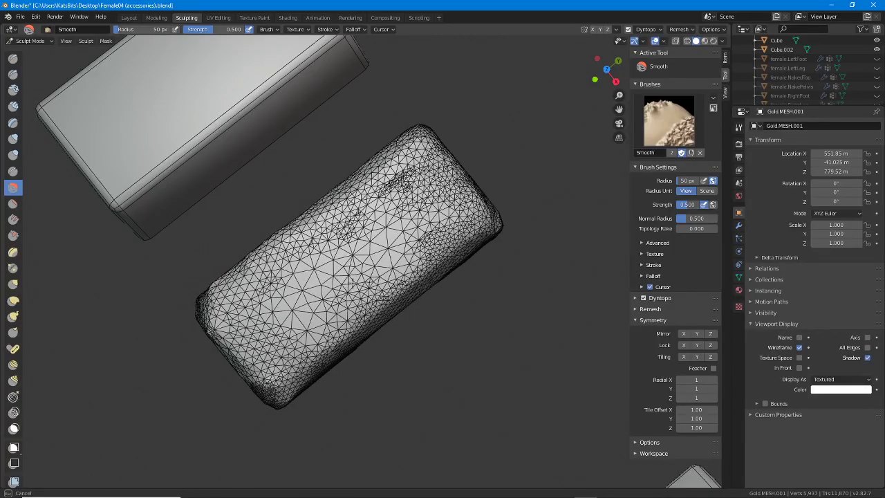
drag(429, 238, 444, 263)
Smooth the end face at the opposite end of the brick copy
mouse_move(444, 263)
middle_down()
mouse_move(380, 197)
mouse_move(304, 190)
mouse_move(232, 159)
middle_up()
scroll(304, 190, up, 3)
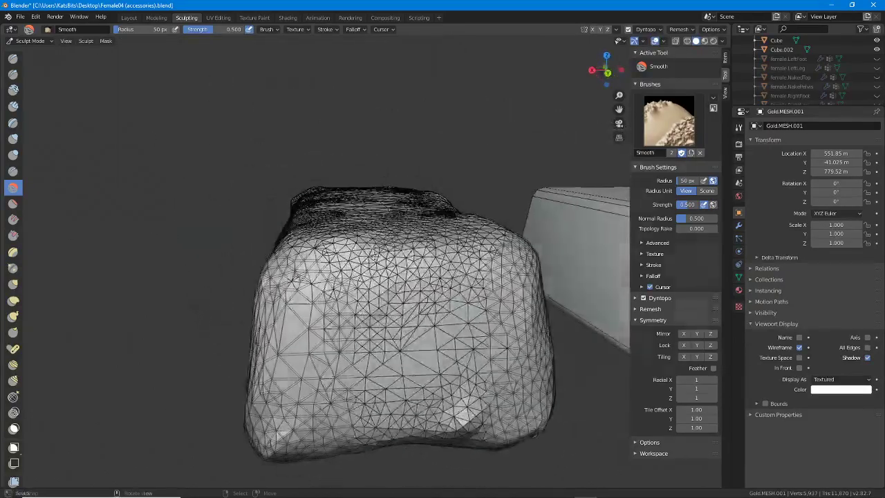
middle_drag(339, 284, 340, 266)
scroll(335, 266, down, 2)
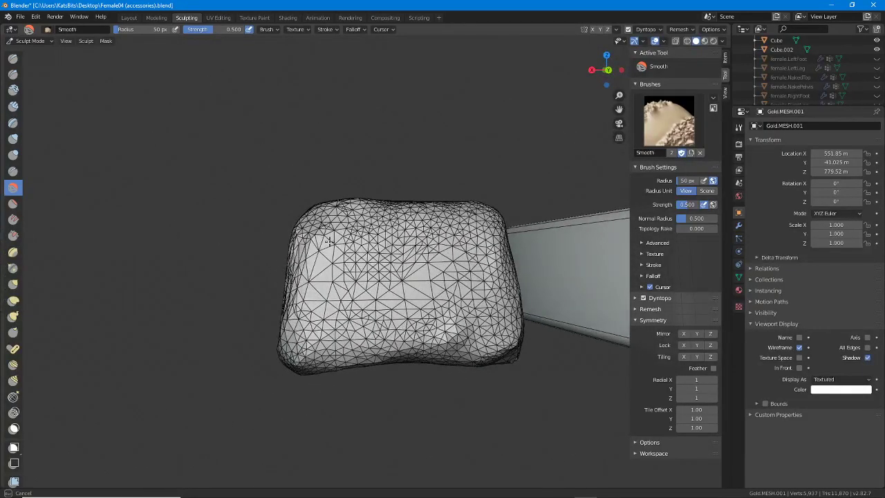
mouse_move(463, 245)
mouse_down()
mouse_move(438, 304)
mouse_move(453, 336)
mouse_move(491, 297)
mouse_move(451, 271)
mouse_move(387, 304)
mouse_up()
Smooth the pinched area on the lower edge of the end face and the neighbouring underside
middle_drag(387, 305, 337, 241)
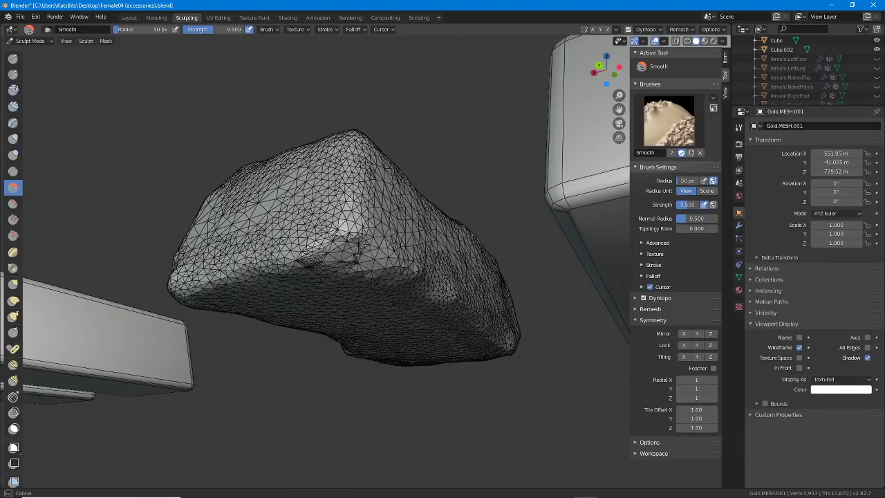
middle_drag(336, 240, 308, 207)
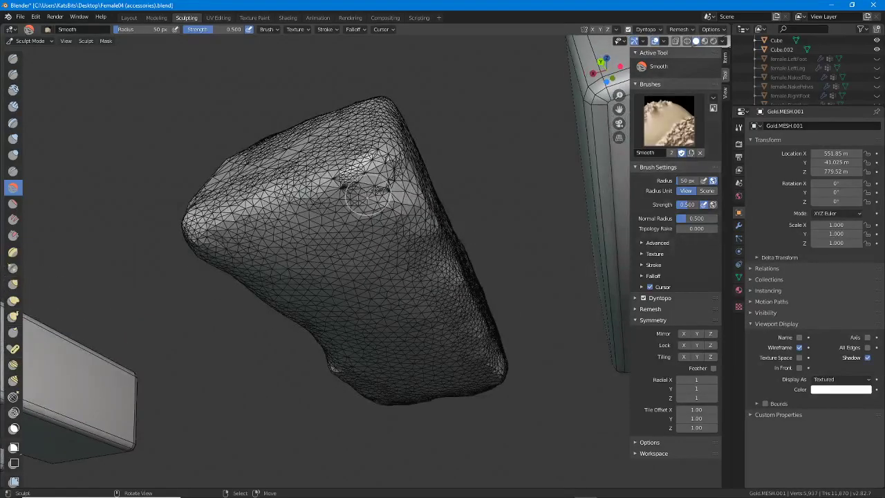
drag(367, 196, 346, 173)
middle_drag(335, 226, 239, 217)
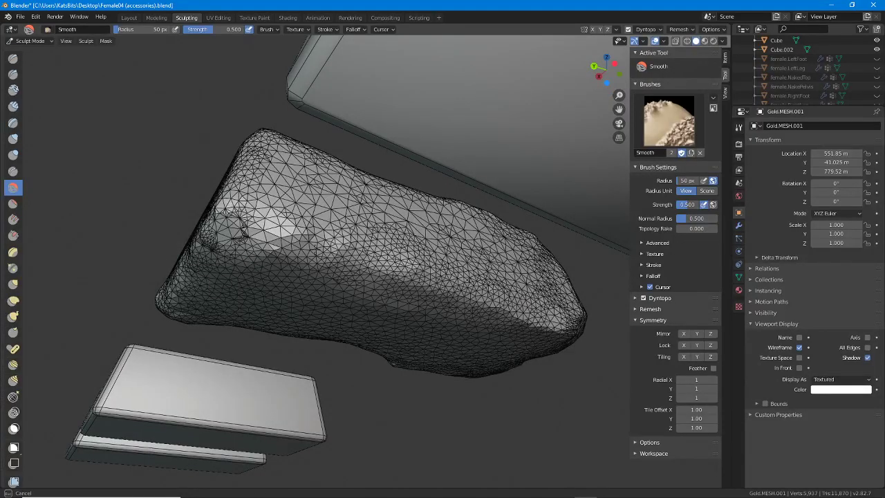
middle_drag(294, 296, 472, 188)
drag(472, 188, 380, 253)
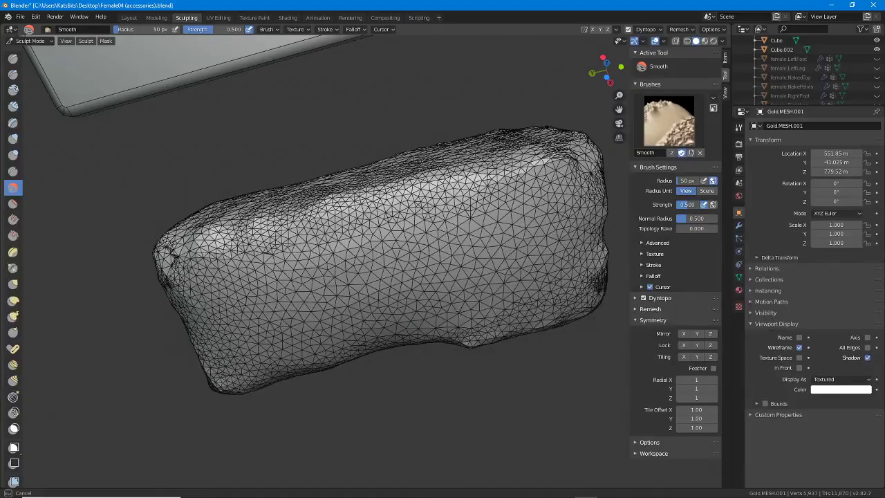
drag(459, 312, 557, 221)
Set the Smooth brush strength to 0.346 and smooth the remaining rough spots around the brick copy's lower edges
middle_drag(540, 271, 389, 183)
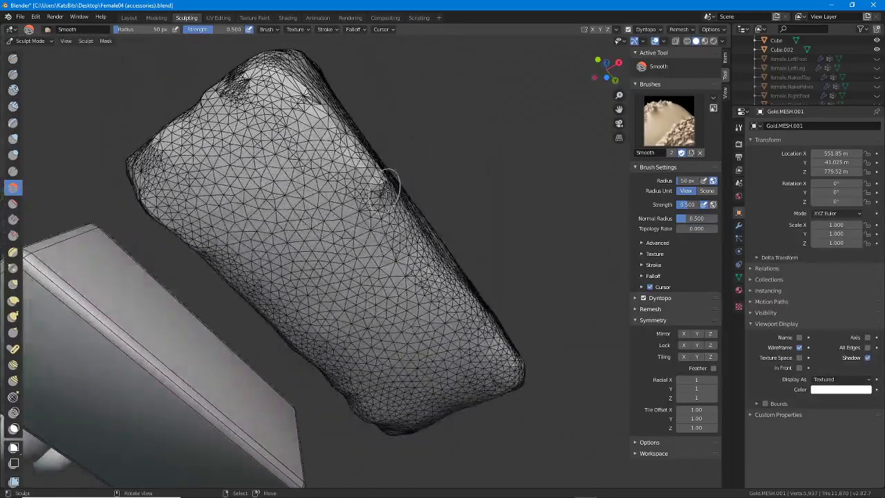
middle_drag(382, 224, 419, 304)
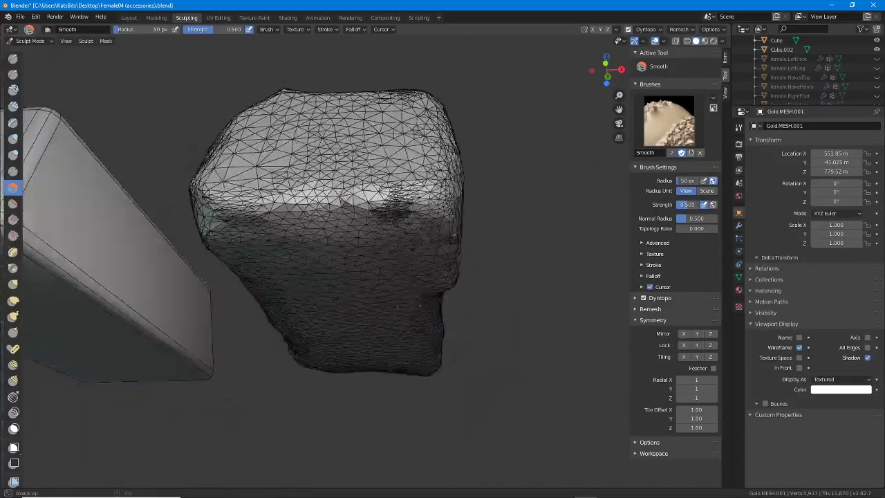
mouse_move(409, 207)
middle_down()
mouse_move(412, 339)
mouse_move(420, 344)
mouse_move(407, 336)
middle_up()
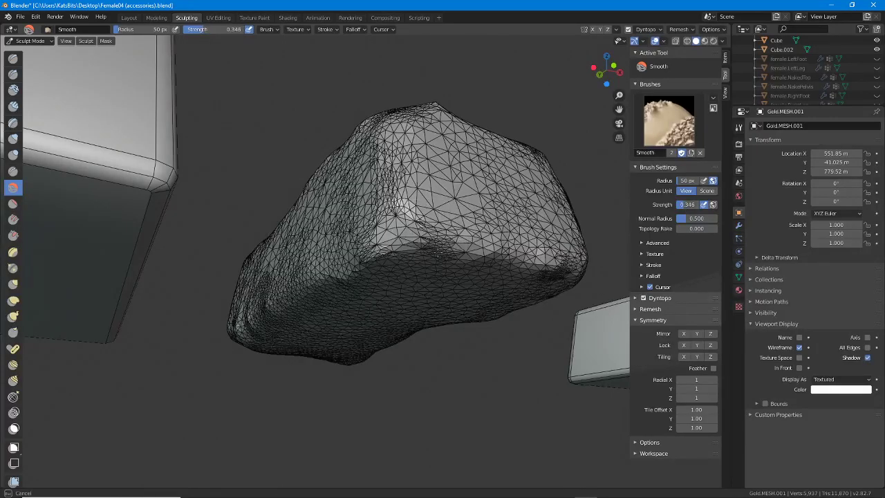
mouse_move(409, 297)
middle_down()
mouse_move(445, 265)
mouse_move(361, 310)
middle_up()
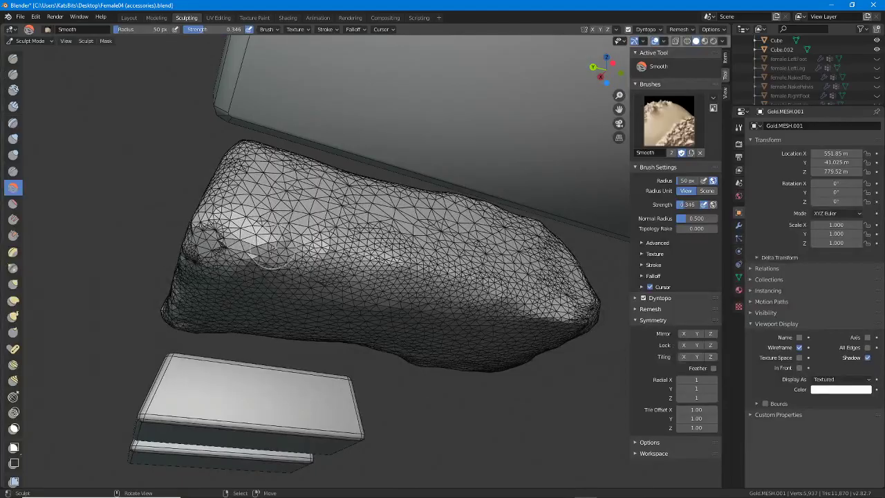
mouse_move(233, 289)
middle_down()
mouse_move(418, 259)
mouse_move(425, 307)
mouse_move(211, 383)
middle_up()
drag(210, 384, 216, 391)
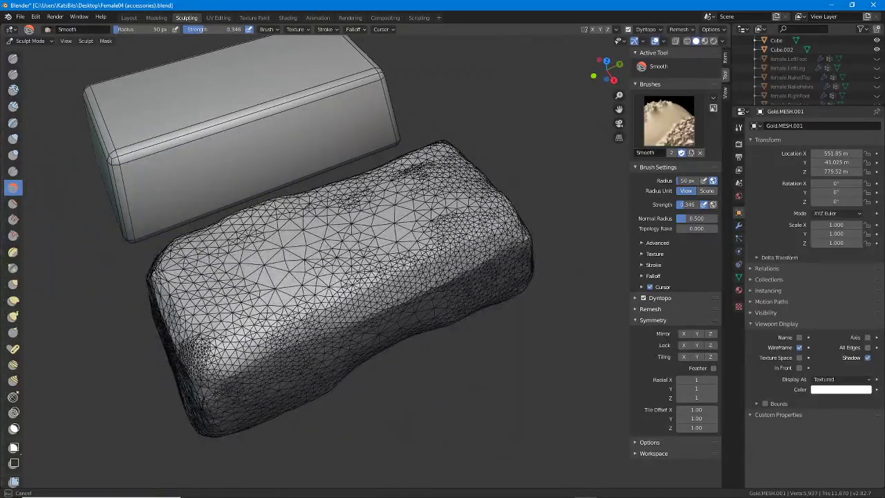
Leave sculpting and return the brick copy to Object Mode
mouse_move(296, 365)
middle_down()
mouse_move(415, 294)
mouse_move(372, 319)
mouse_move(384, 324)
mouse_move(430, 288)
mouse_move(434, 360)
mouse_move(339, 358)
mouse_move(341, 373)
middle_up()
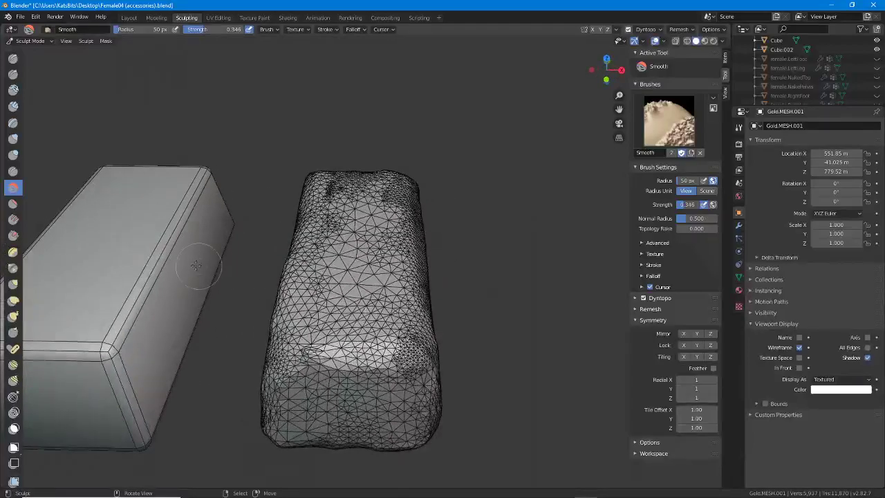
click(35, 41)
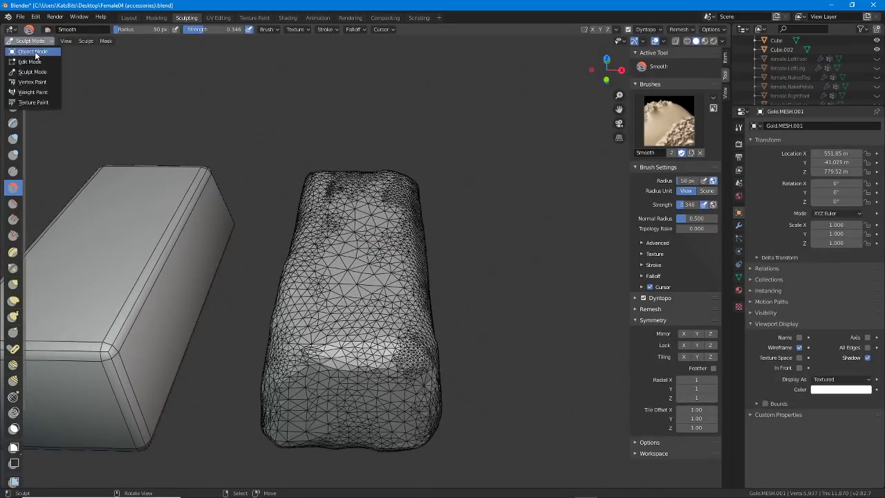
click(35, 54)
shift+middle_drag(297, 297, 408, 294)
scroll(408, 319, down, 2)
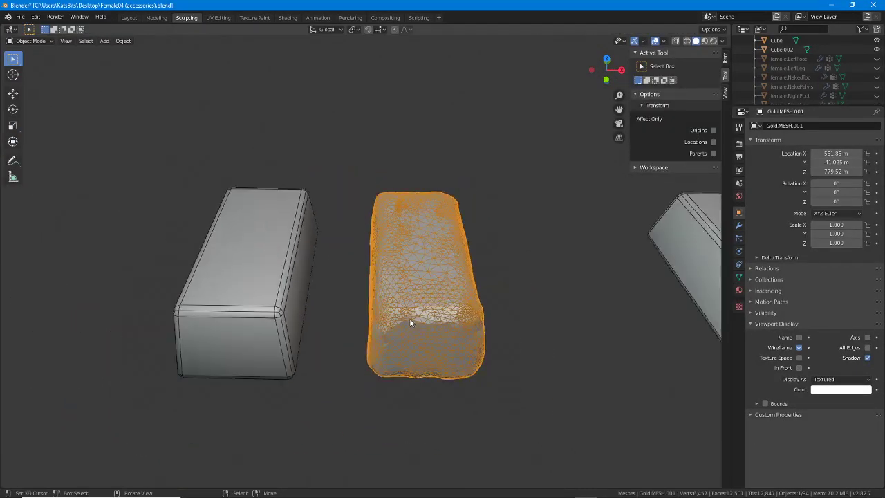
Move the sculpted copy along X to 451.85 m so it overlaps the original gold bar for comparison
click(13, 94)
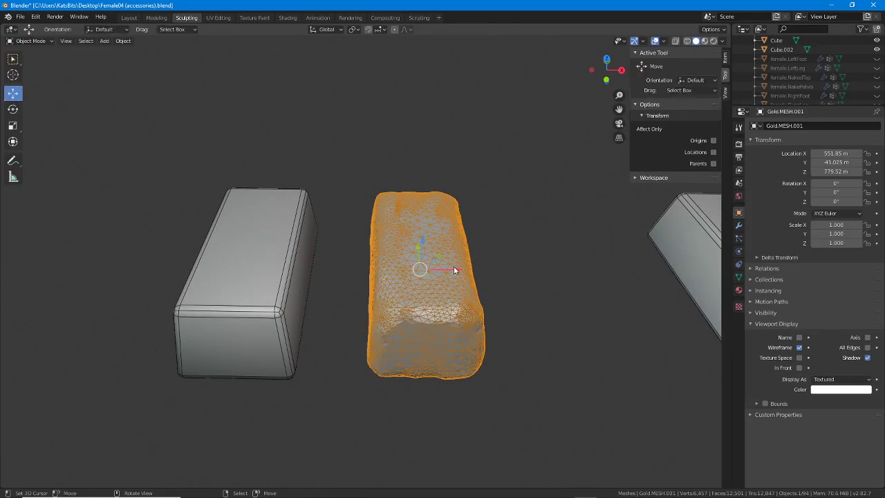
ctrl+drag(453, 270, 339, 273)
shift+middle_drag(301, 300, 351, 304)
scroll(354, 297, up, 5)
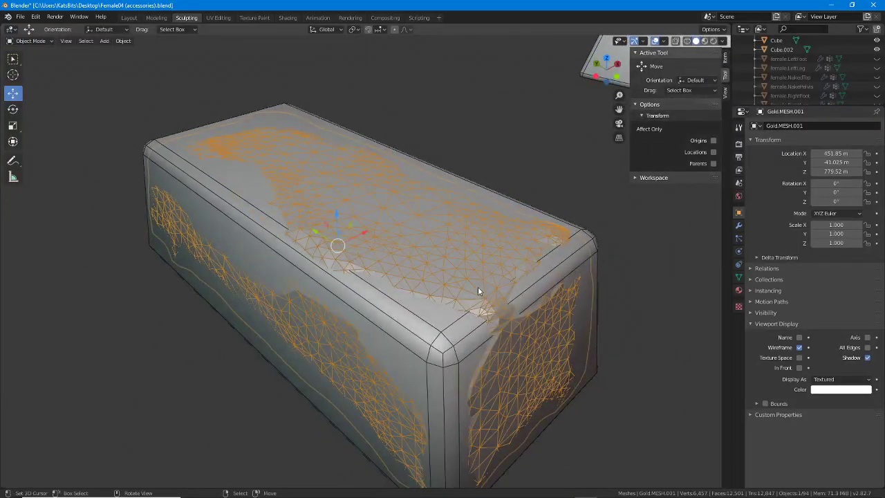
Move the sculpted copy back along X to 551.85 m, beside the original gold bar
middle_drag(477, 290, 388, 250)
ctrl+drag(388, 246, 544, 247)
shift+middle_drag(555, 254, 375, 260)
scroll(399, 304, up, 2)
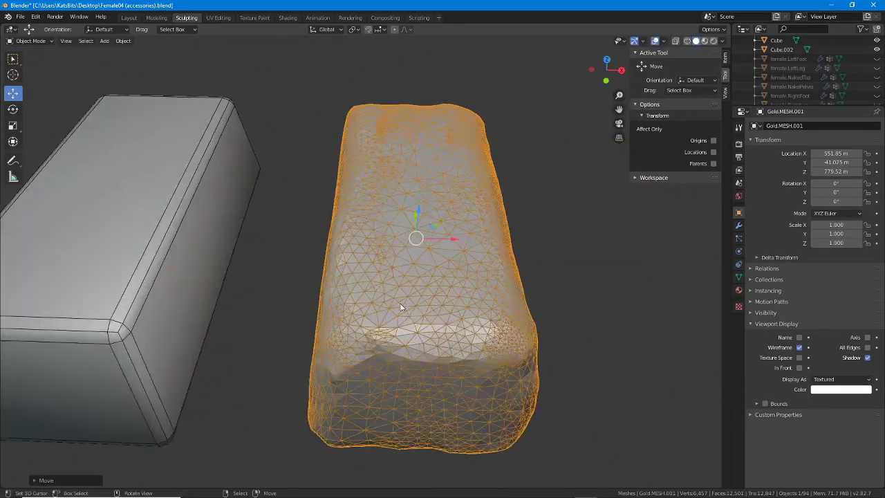
mouse_move(401, 322)
middle_down()
mouse_move(408, 280)
mouse_move(500, 287)
mouse_move(340, 290)
mouse_move(408, 310)
middle_up()
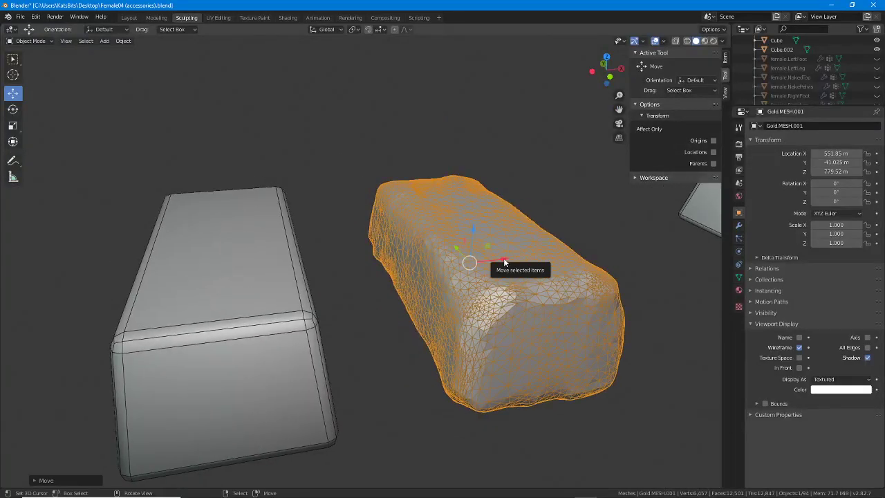
Rename the original gold bar object, Gold.MESH, as Gold (LOW).MESH
scroll(808, 78, down, 5)
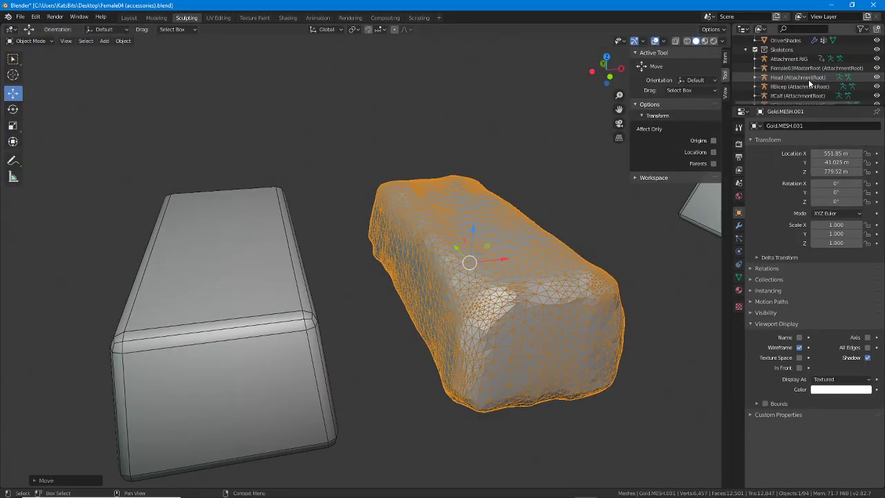
scroll(808, 79, up, 3)
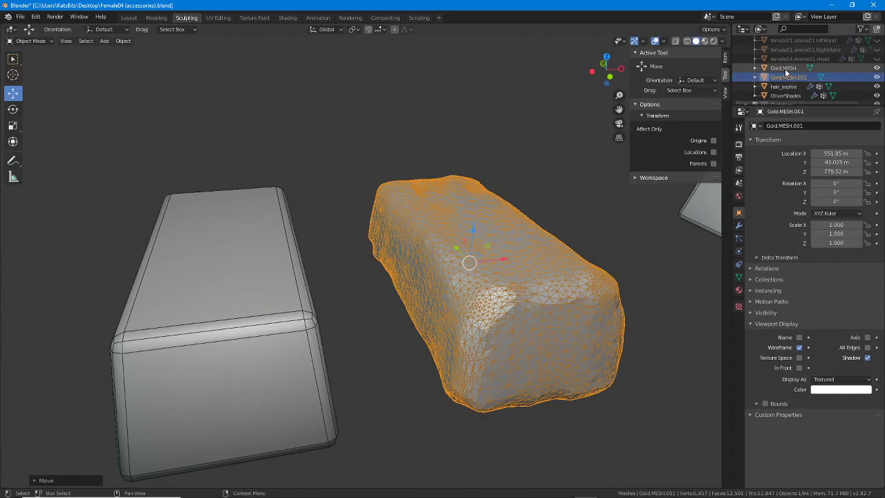
click(785, 69)
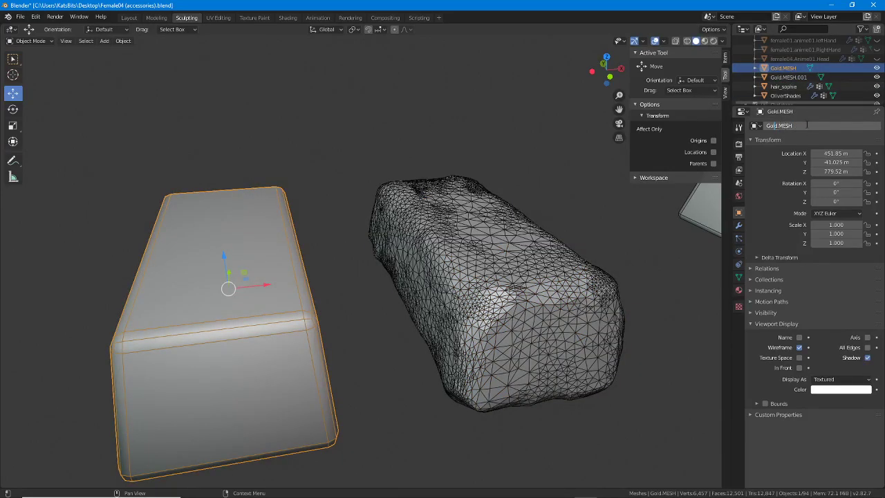
text((LOW))
key(Return)
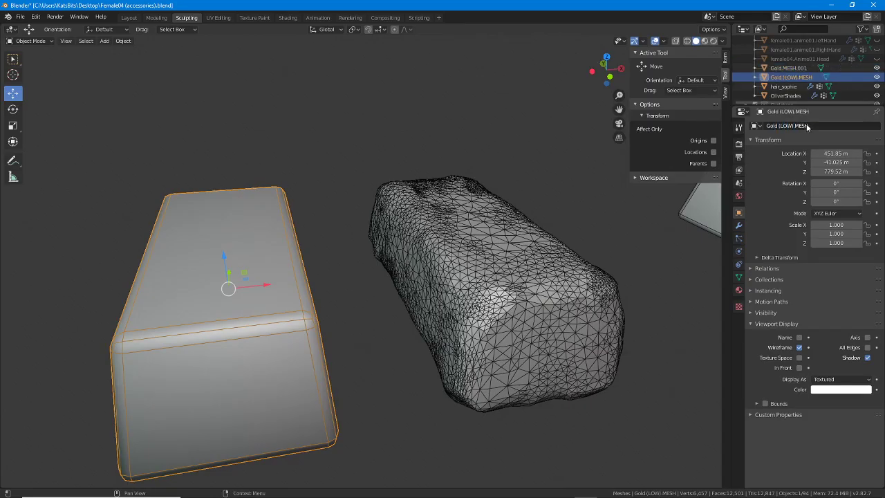
Rename the sculpted copy, Gold.MESH.001, as Gold (HIGH).MESH
click(793, 69)
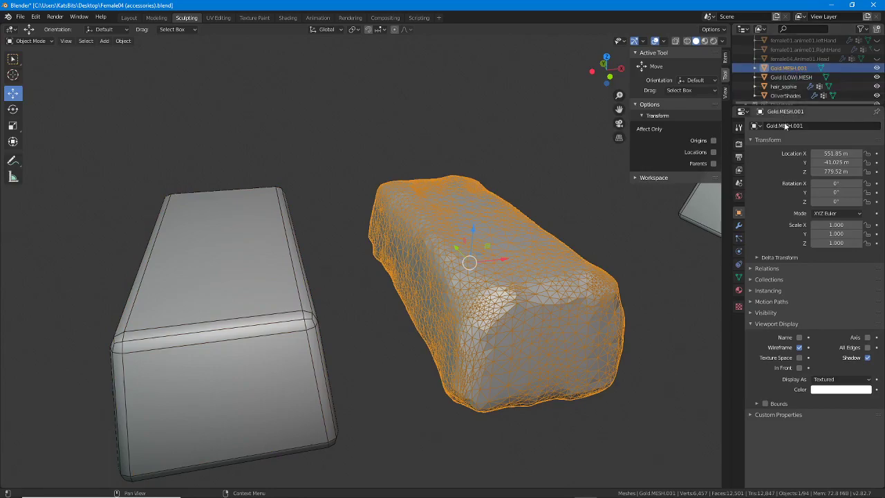
text((HIGH))
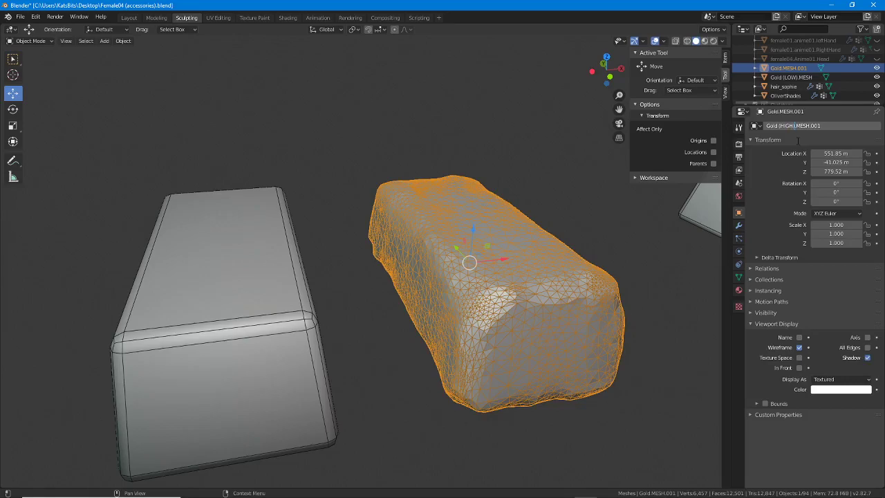
key(Return)
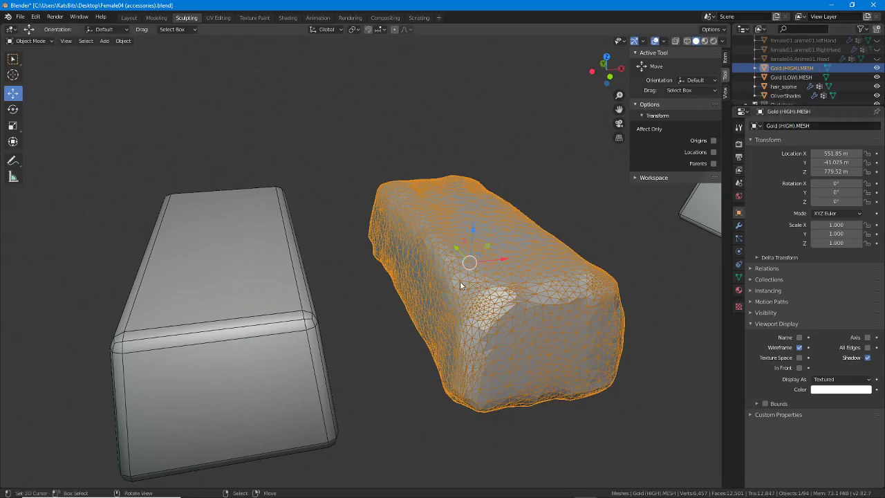
Select the low-poly gold bar and switch to the Layout workspace to view both bars with their materials
middle_drag(459, 280, 504, 268)
click(505, 271)
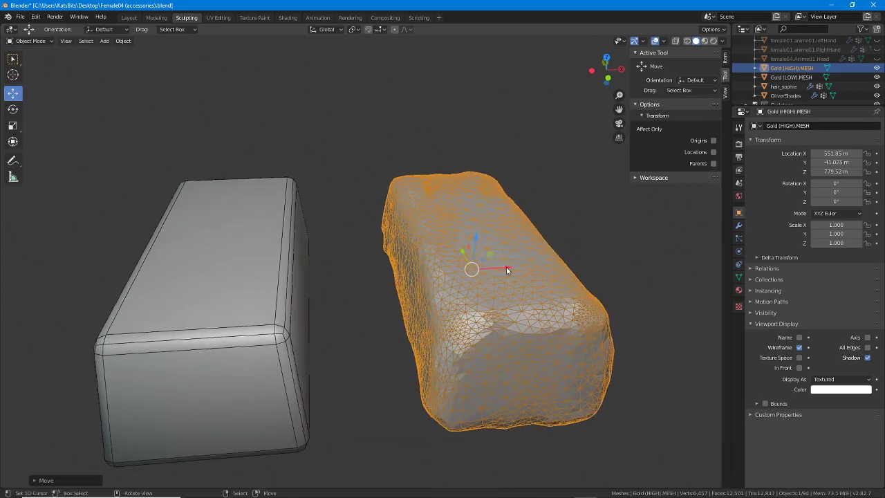
click(253, 294)
middle_drag(290, 306, 332, 298)
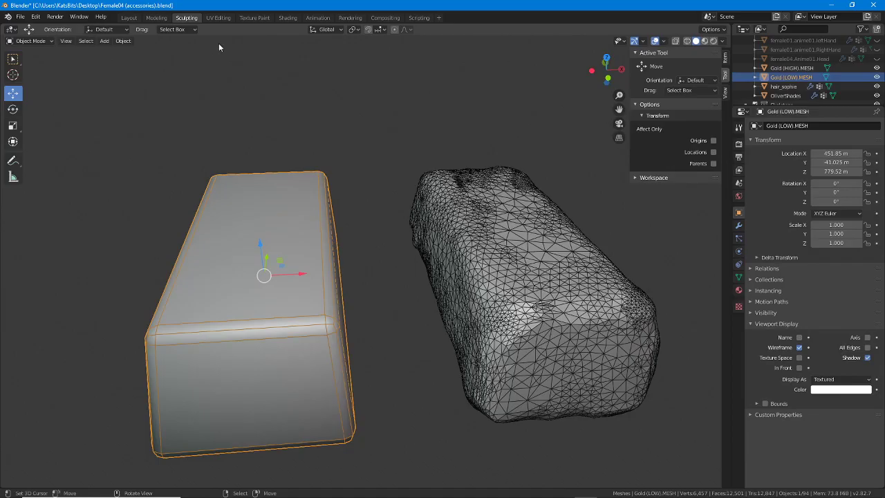
click(129, 18)
scroll(218, 254, down, 3)
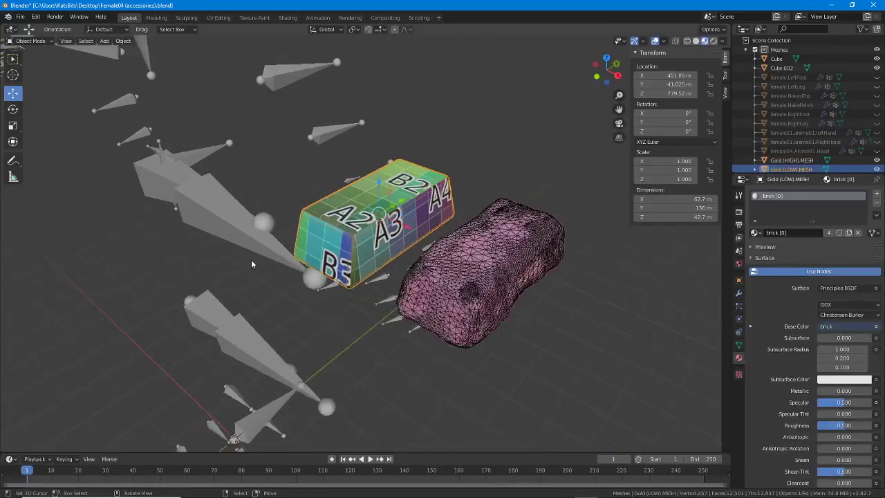
mouse_move(253, 264)
middle_down()
mouse_move(295, 270)
mouse_move(320, 210)
mouse_move(256, 221)
mouse_move(378, 285)
middle_up()
shift+middle_drag(188, 298, 282, 290)
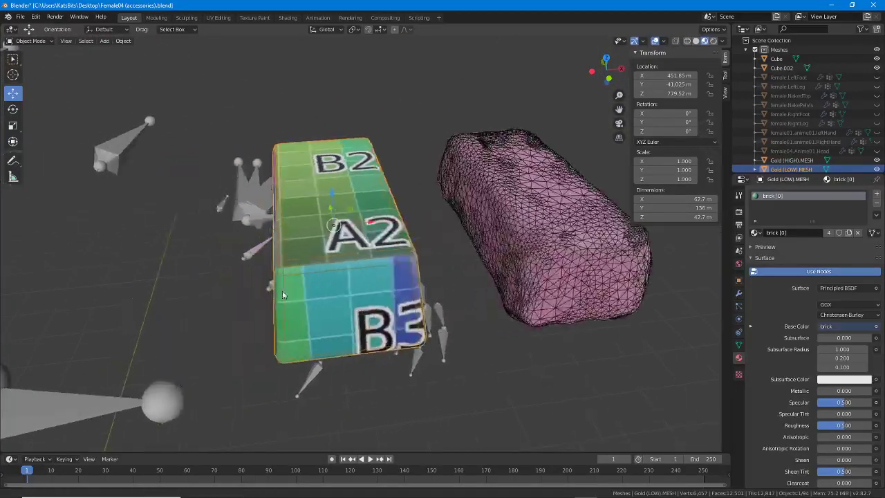
mouse_move(425, 287)
middle_down()
mouse_move(247, 274)
mouse_move(425, 275)
middle_up()
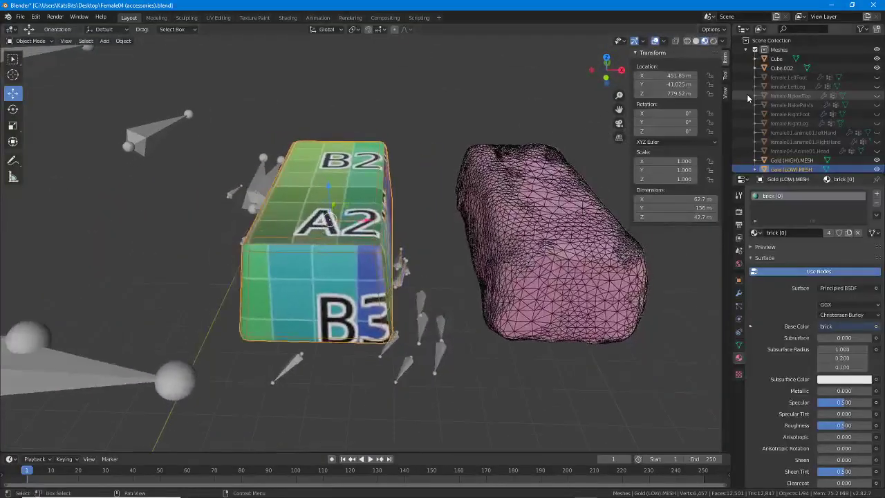
Disable the Skeletons collection so the armature bones no longer clutter the scene
scroll(763, 99, down, 3)
scroll(764, 99, down, 3)
click(755, 67)
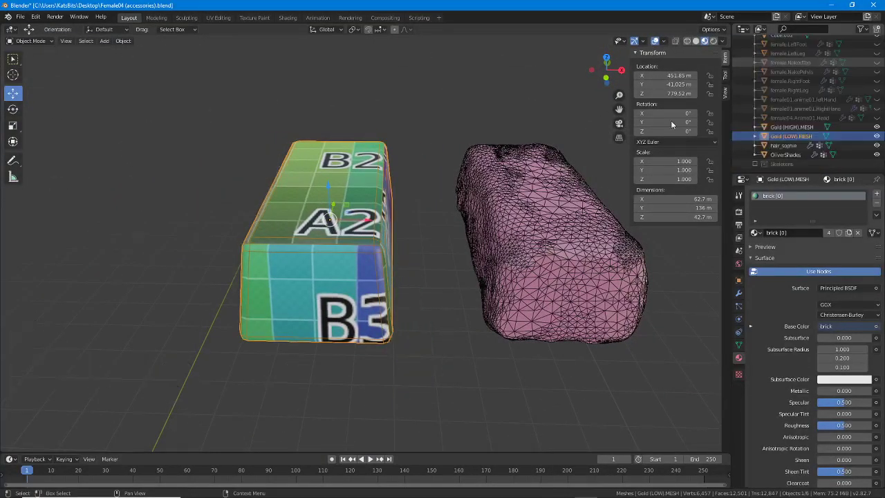
middle_drag(366, 275, 349, 268)
Move Gold (HIGH).MESH along X to 451.85 m so it overlaps the low-poly bar exactly
click(465, 222)
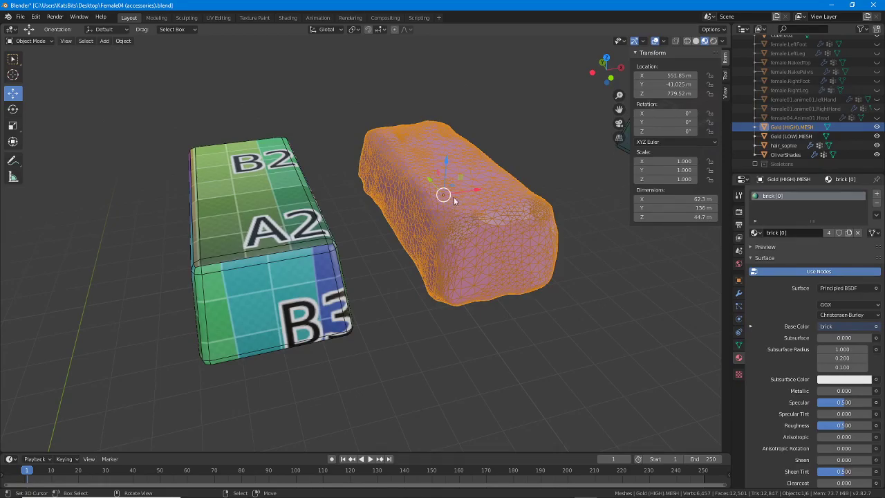
ctrl+drag(476, 191, 288, 219)
middle_drag(308, 250, 366, 246)
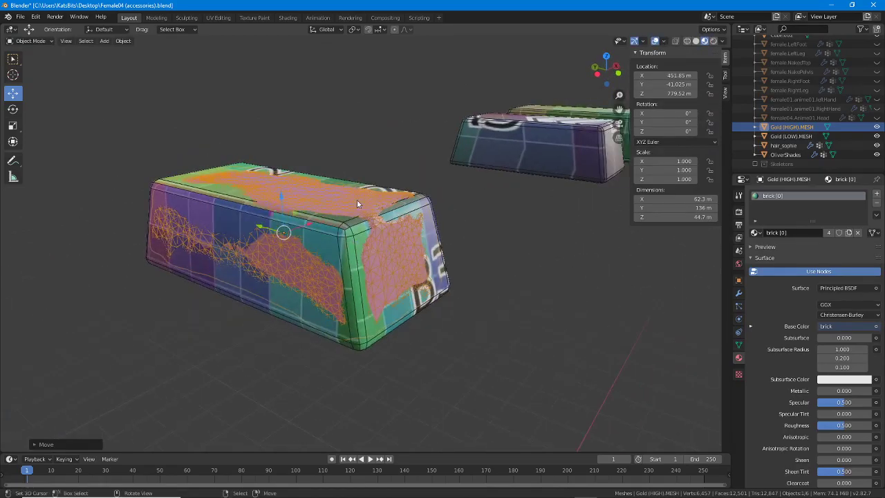
middle_drag(357, 200, 346, 264)
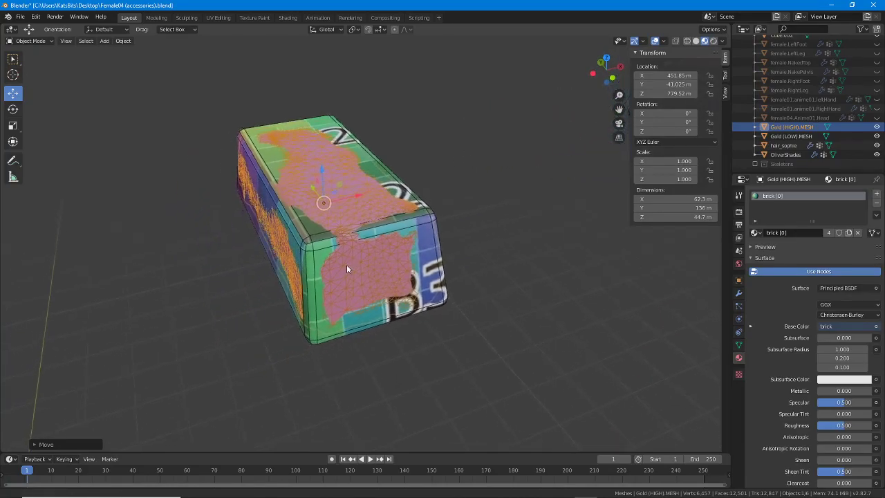
scroll(346, 264, up, 4)
middle_drag(256, 277, 272, 273)
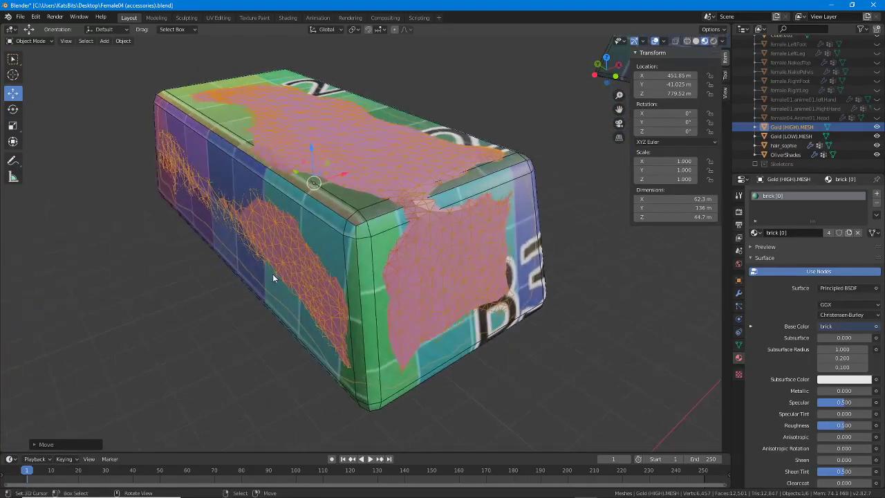
Switch to the UV Editing workspace and put Gold (LOW).MESH into Edit Mode to show its UV layout
click(217, 17)
scroll(454, 334, up, 3)
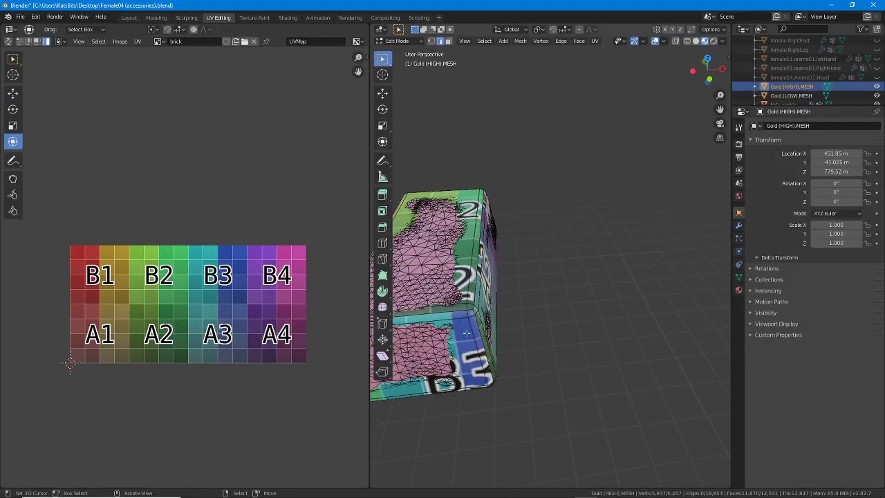
middle_drag(454, 334, 488, 329)
key(Tab)
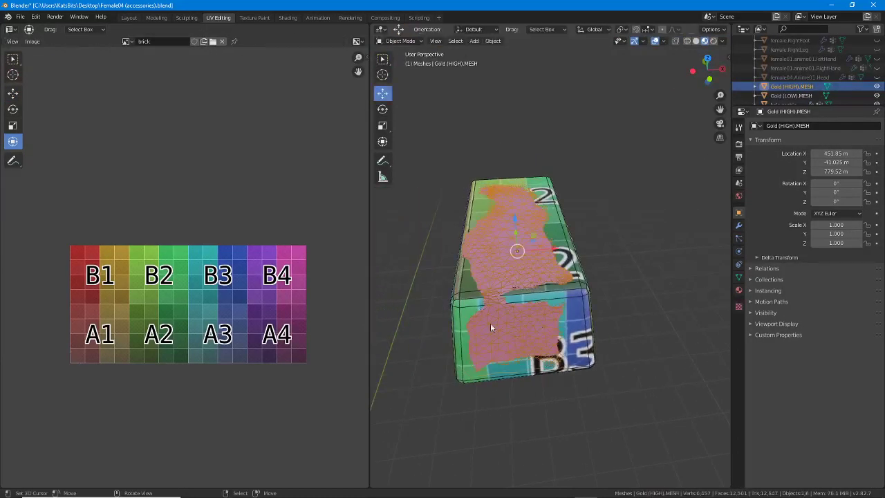
key(Tab)
key(Tab)
click(462, 303)
key(Tab)
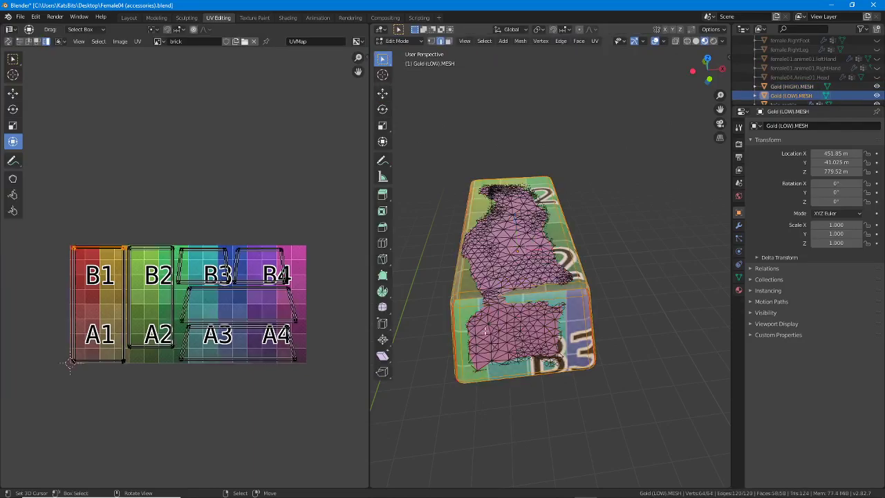
Try moving all of the low-poly bar's UV islands above the brick texture, and return to Object Mode
key(a)
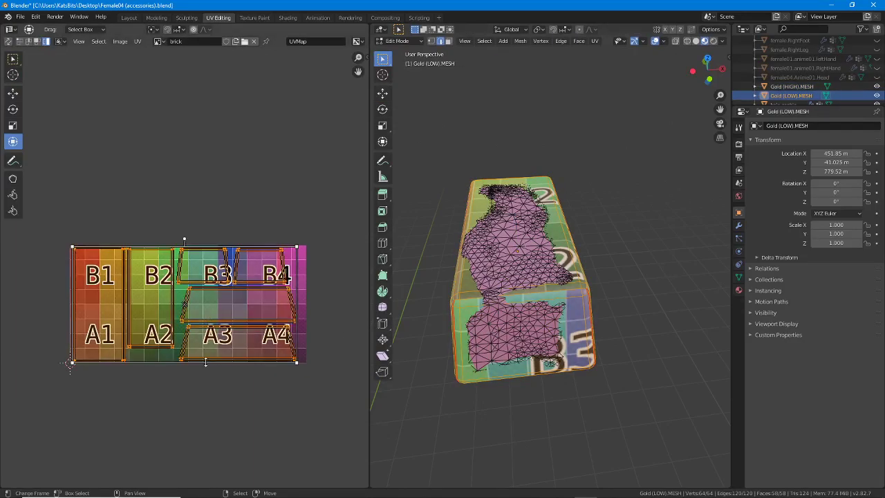
drag(206, 361, 210, 232)
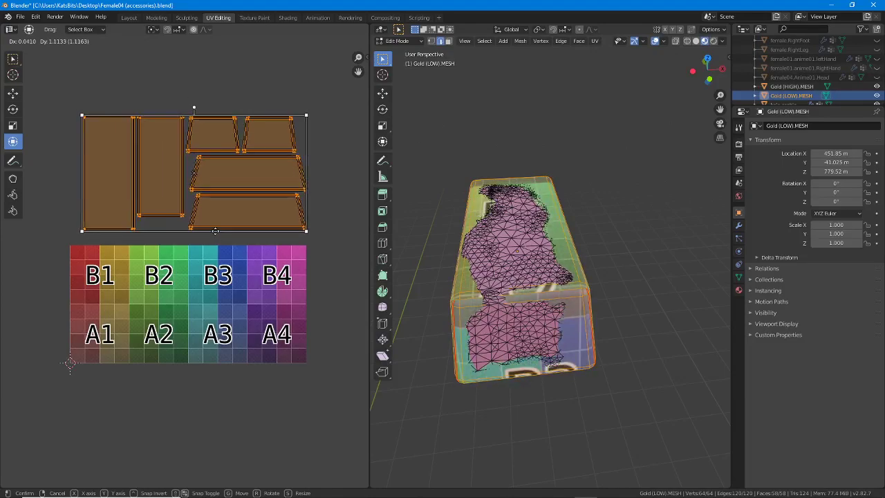
right_click(215, 235)
middle_drag(543, 320, 543, 202)
key(Tab)
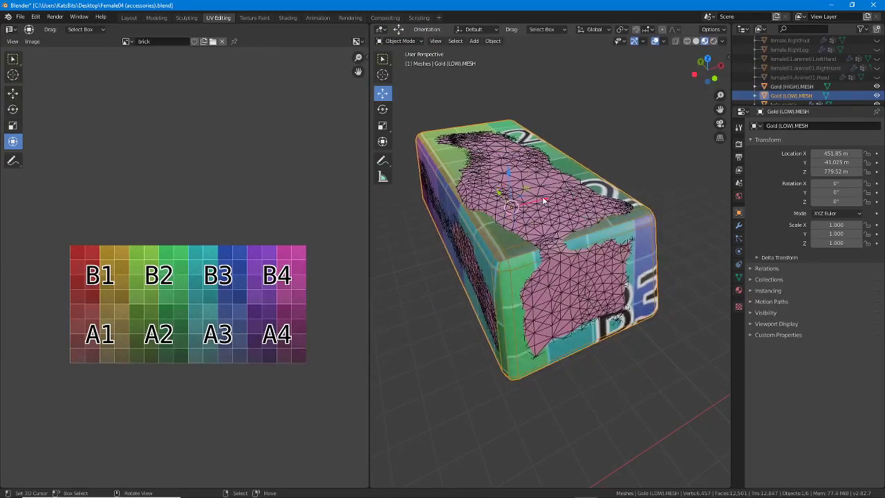
Select Gold (HIGH).MESH first, and add Gold (LOW).MESH to the selection as the active object
key(g)
key(Escape)
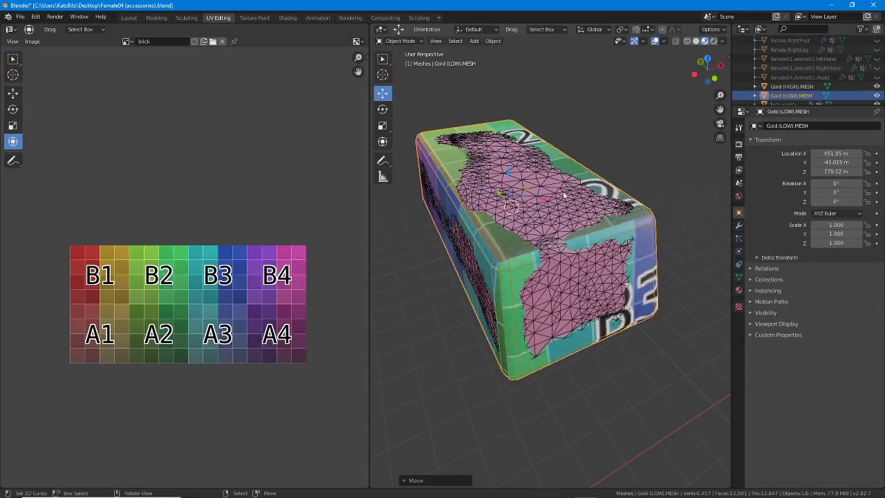
click(545, 199)
drag(542, 200, 571, 191)
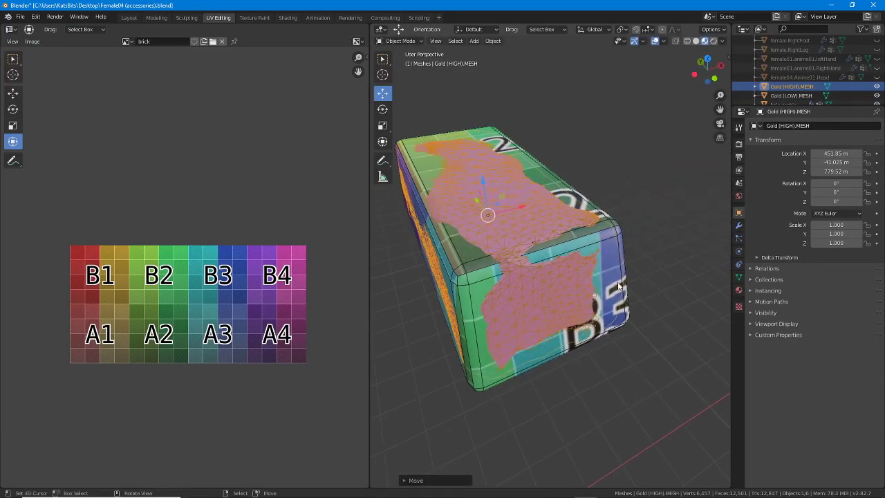
shift+click(619, 231)
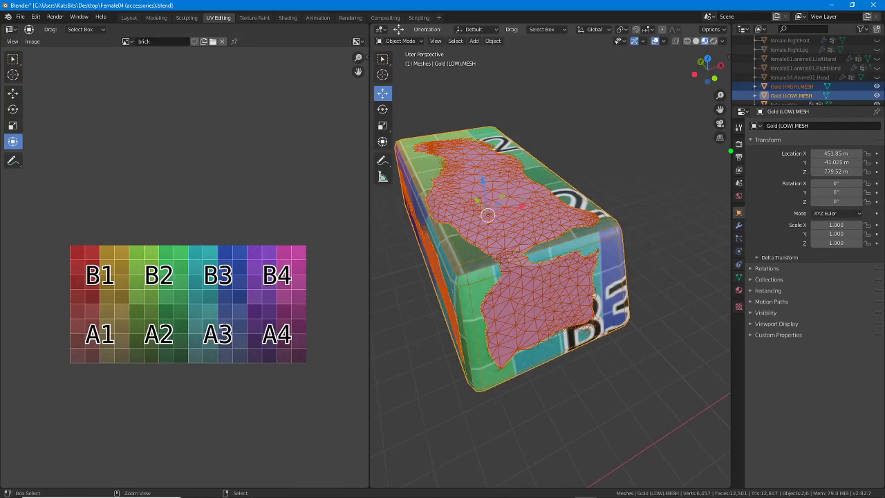
Set the scene's render engine to Cycles in the render properties
drag(730, 150, 749, 149)
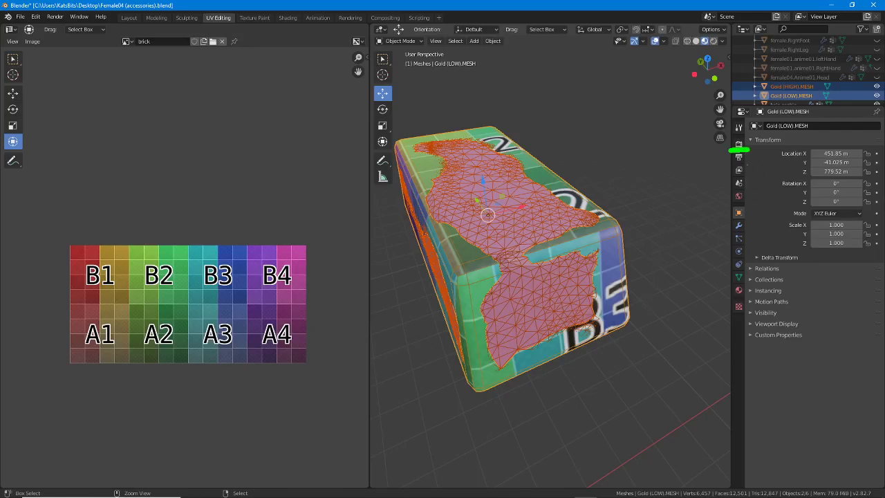
click(738, 144)
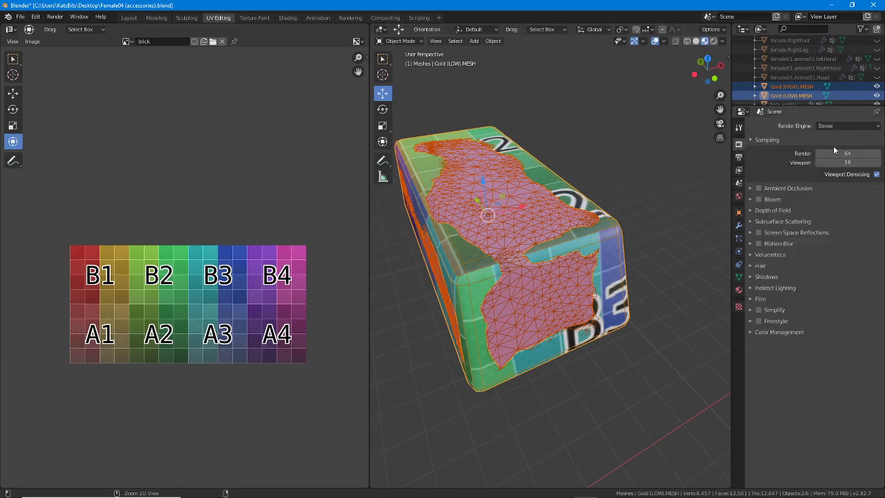
drag(810, 133, 879, 127)
click(829, 127)
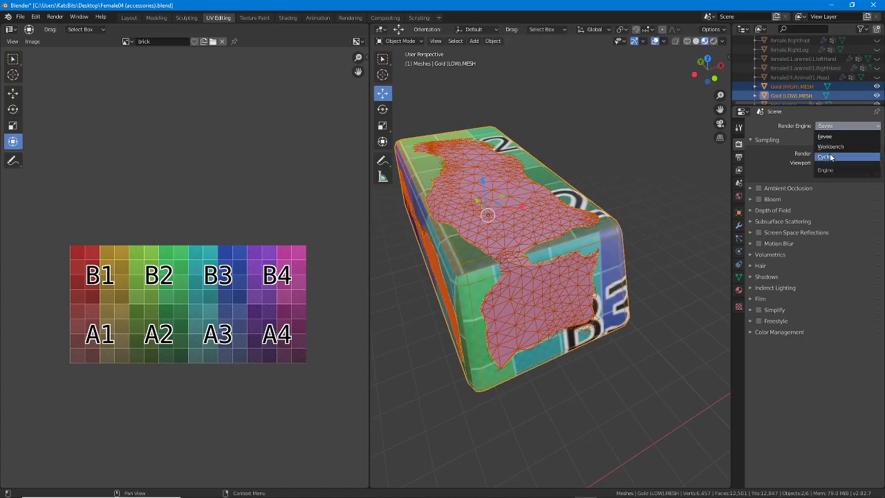
click(828, 157)
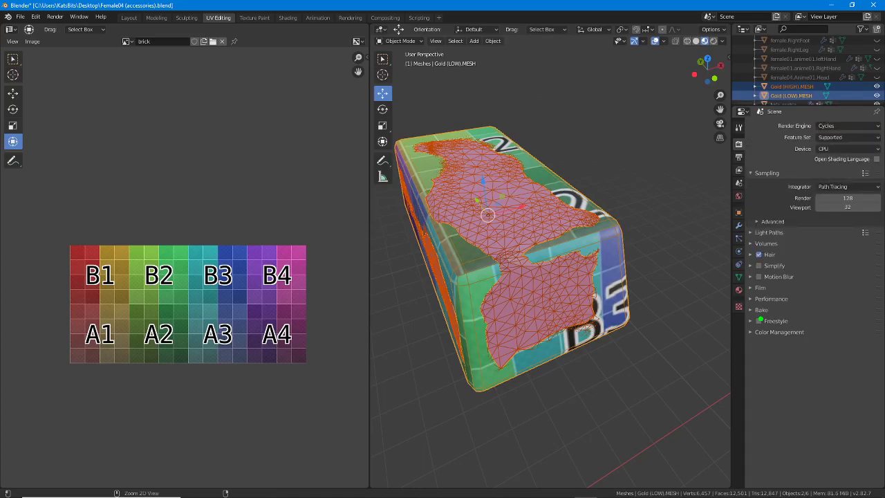
Expand the Cycles Bake settings down to the Selected to Active option
drag(748, 317, 786, 321)
click(749, 309)
scroll(769, 328, down, 1)
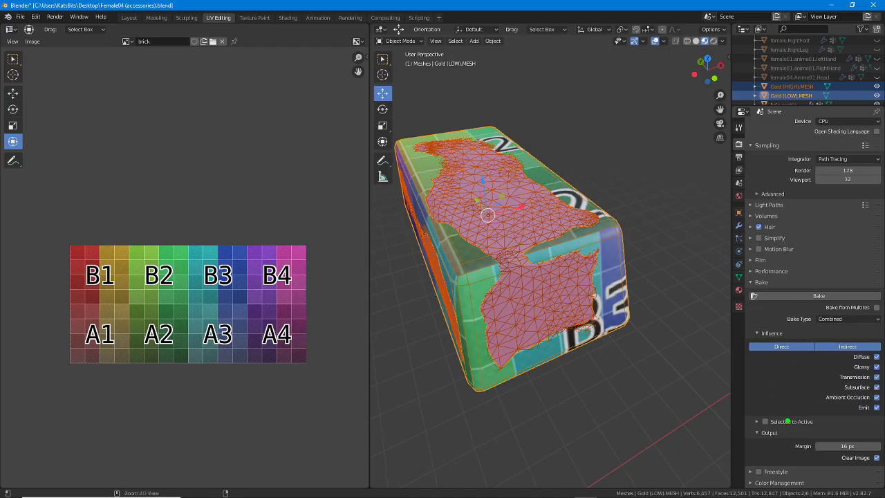
drag(756, 429, 822, 427)
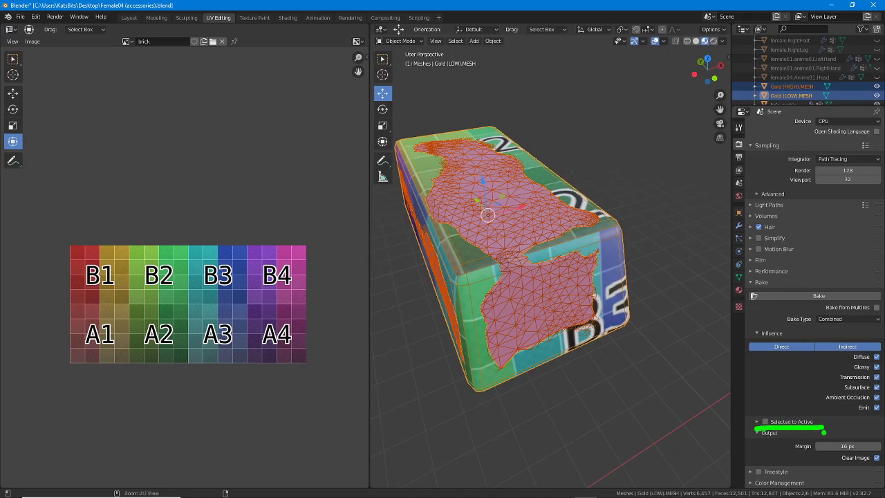
key(Escape)
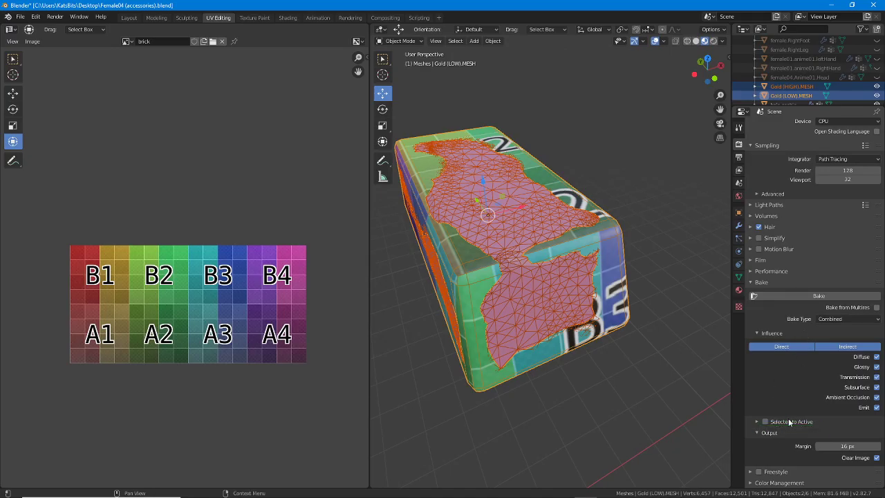
Select only Gold (HIGH).MESH and try moving it up and away from the low-poly bar
click(525, 216)
key(g)
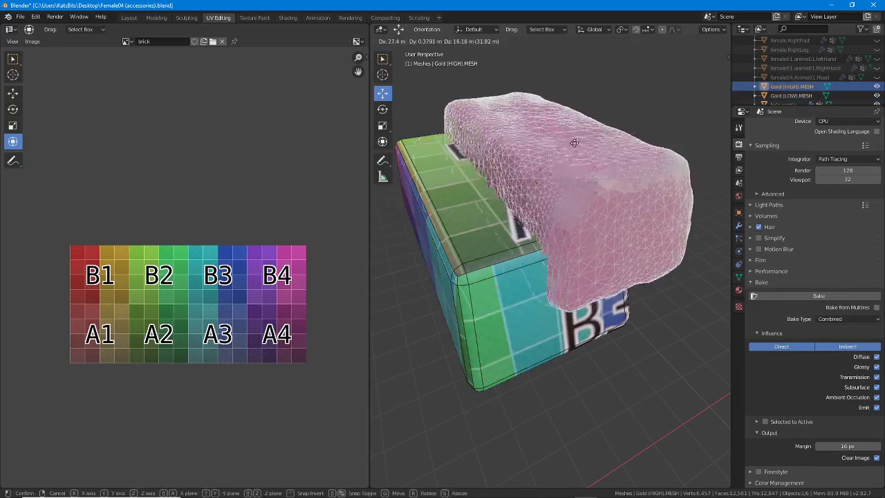
key(Escape)
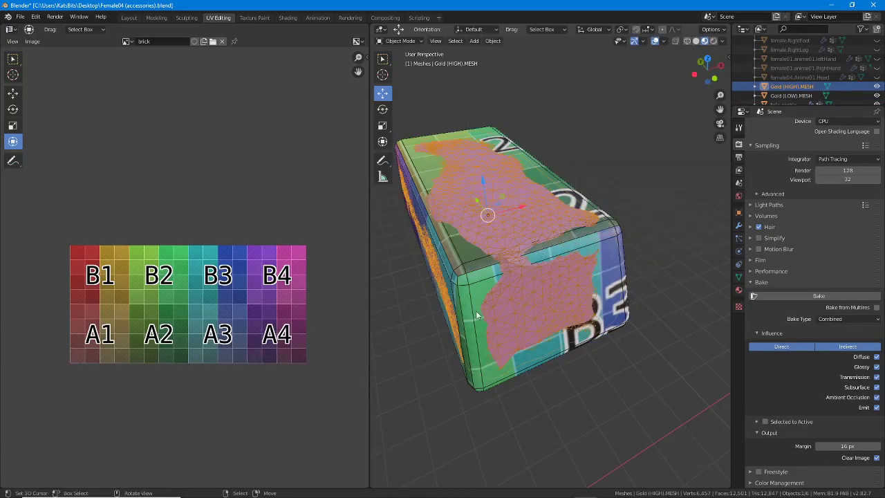
Select only Gold (LOW).MESH and try moving it up and away from the high-poly bar
click(458, 275)
key(g)
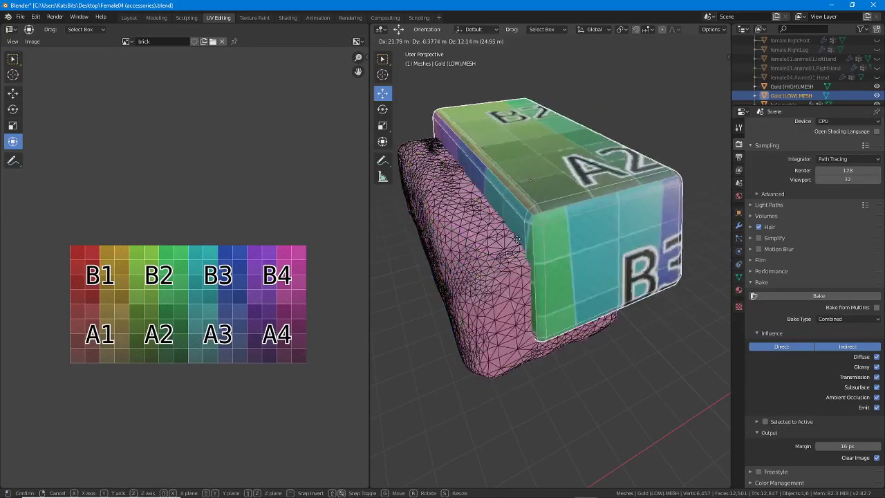
key(Escape)
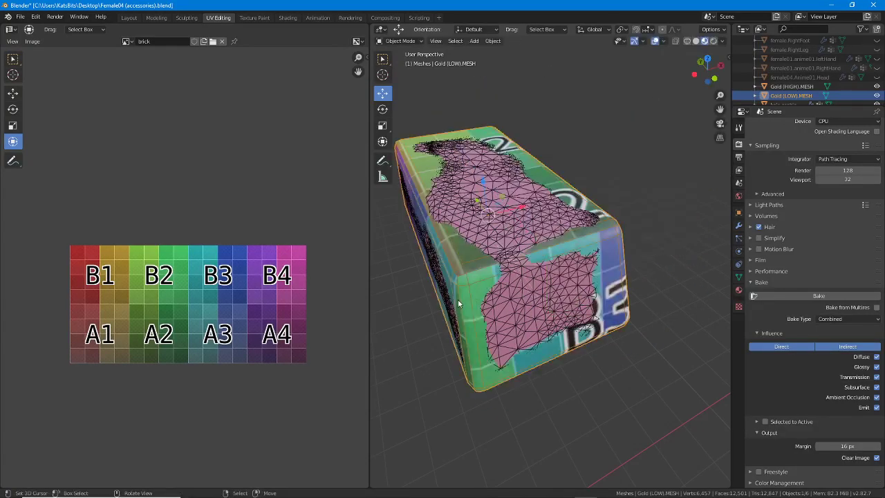
Select Gold (HIGH).MESH, add Gold (LOW).MESH as the active object, and set the bake type to Normal
click(512, 177)
shift+click(464, 268)
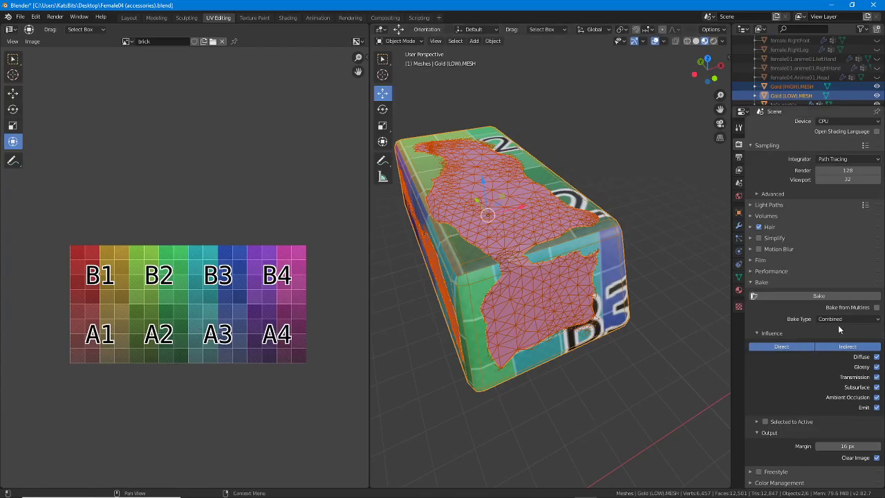
drag(813, 327, 853, 327)
click(836, 320)
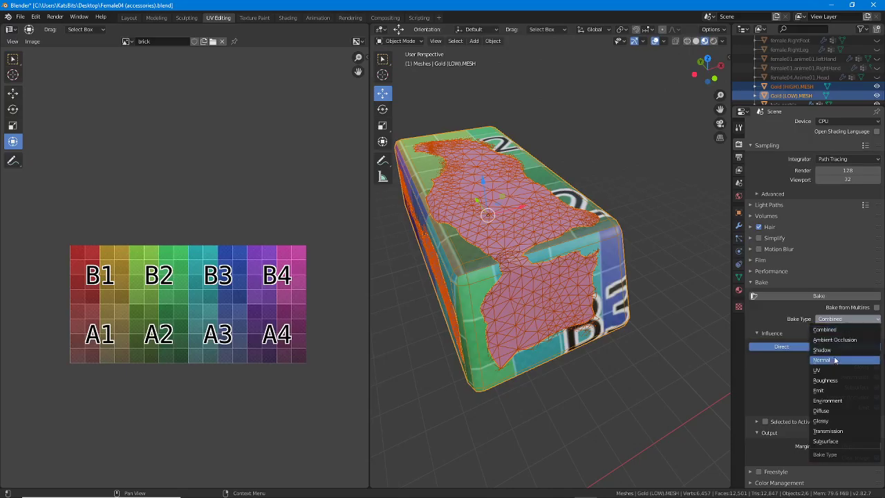
mouse_move(816, 365)
mouse_down()
mouse_move(804, 366)
mouse_move(845, 367)
mouse_up()
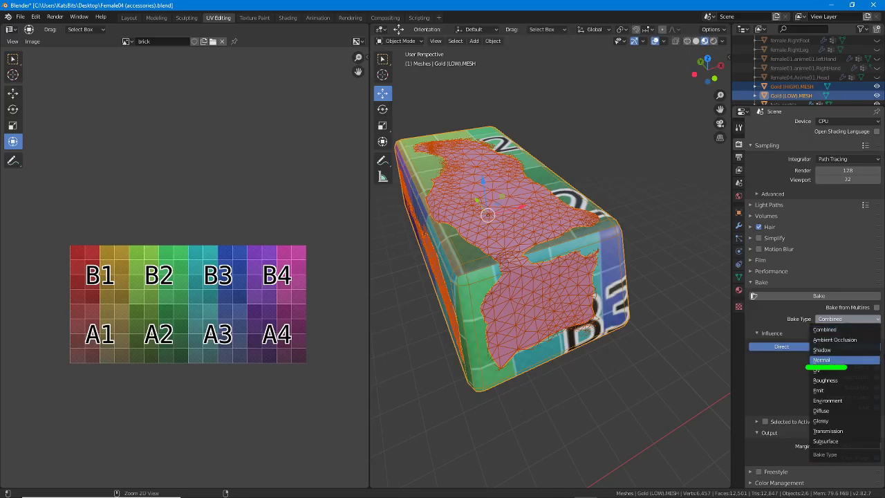
click(821, 360)
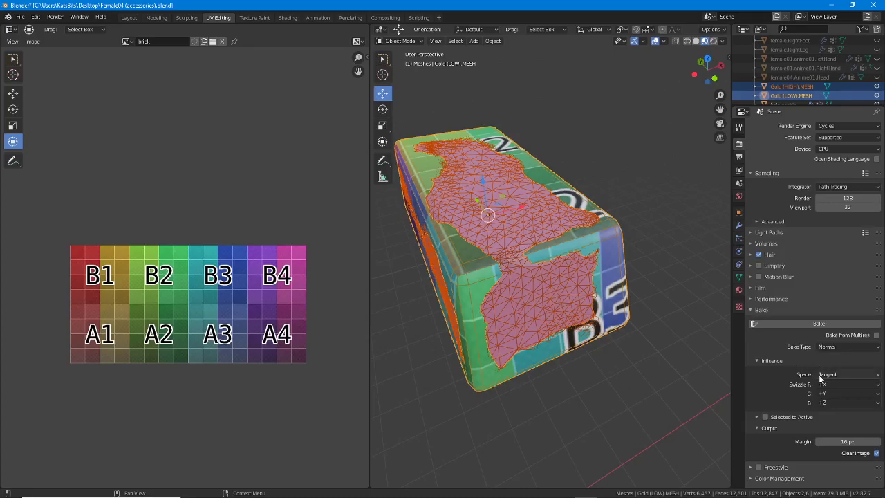
Enable Selected to Active for the bake and expand its cage and ray distance options
drag(811, 381, 850, 381)
click(765, 417)
click(755, 416)
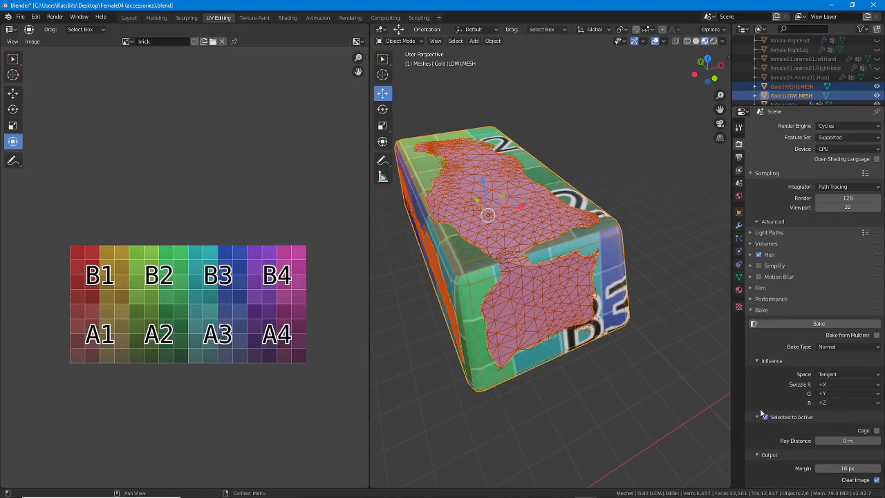
scroll(758, 401, down, 1)
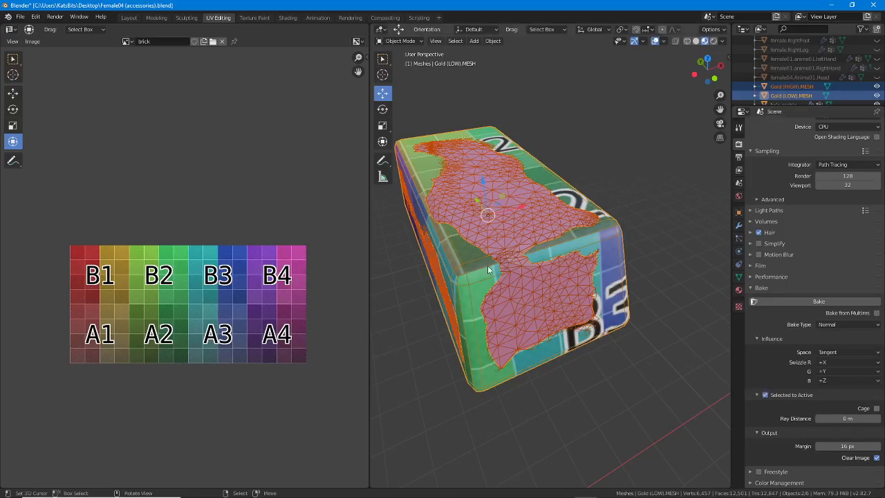
Bake the normals of Gold (HIGH).MESH onto the brick image with the ray distance at 0 m
middle_drag(477, 294, 482, 276)
scroll(487, 275, up, 2)
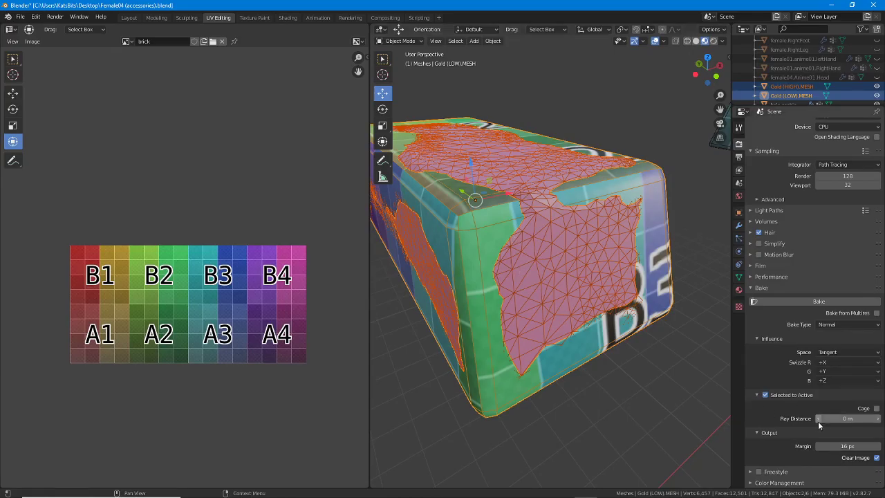
click(818, 303)
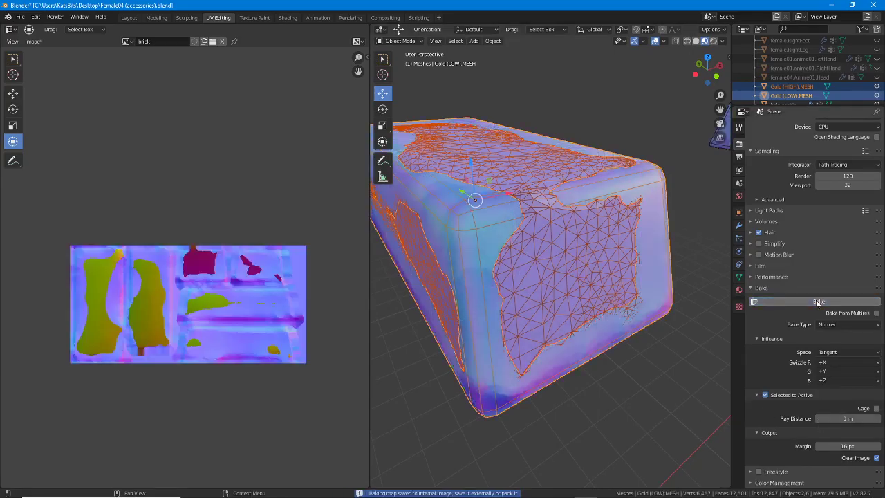
Examine the baked normal map in the image editor for discoloured patches on each face of the bar
scroll(256, 330, up, 2)
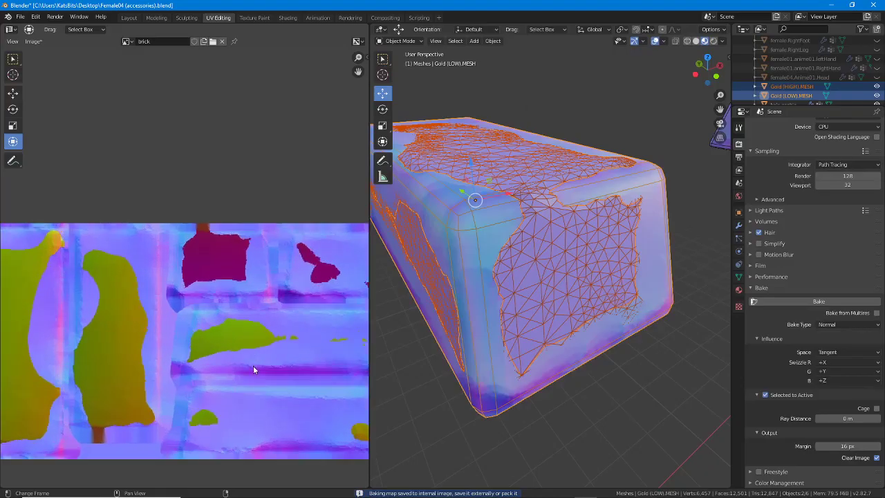
scroll(253, 366, down, 1)
middle_drag(250, 367, 242, 320)
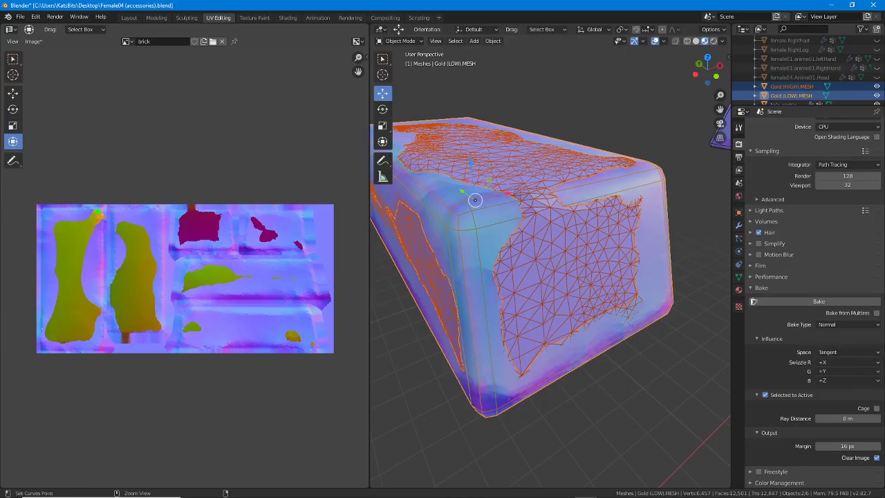
mouse_move(96, 215)
mouse_down()
mouse_move(63, 220)
mouse_move(53, 292)
mouse_move(87, 350)
mouse_move(78, 275)
mouse_move(104, 222)
mouse_move(119, 239)
mouse_up()
mouse_move(128, 326)
mouse_down()
mouse_move(152, 271)
mouse_move(115, 225)
mouse_up()
mouse_move(182, 206)
mouse_down()
mouse_move(210, 198)
mouse_move(174, 202)
mouse_up()
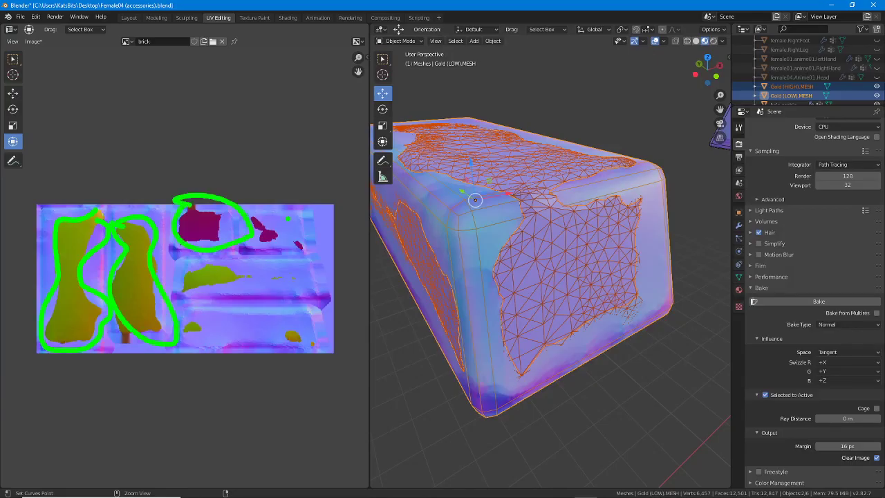
mouse_move(241, 215)
mouse_down()
mouse_move(278, 238)
mouse_move(253, 201)
mouse_up()
mouse_move(177, 289)
mouse_down()
mouse_move(181, 296)
mouse_move(261, 266)
mouse_move(174, 273)
mouse_up()
drag(182, 339, 199, 325)
drag(276, 331, 287, 319)
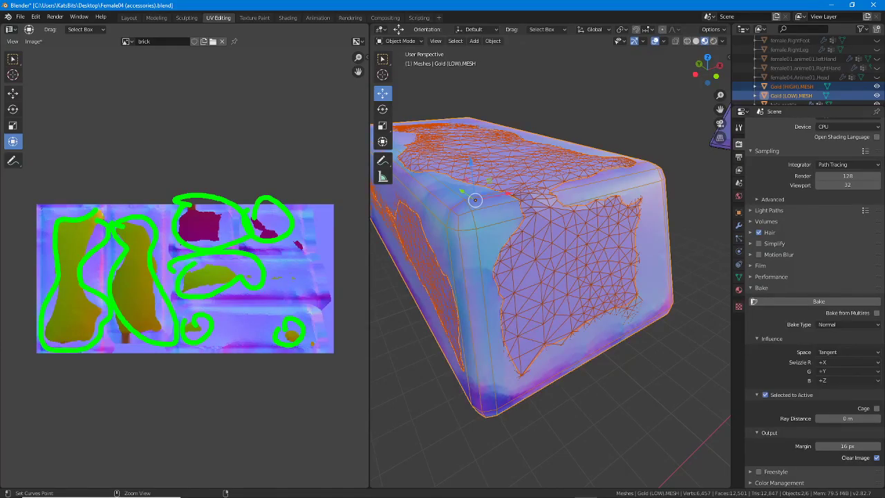
key(Escape)
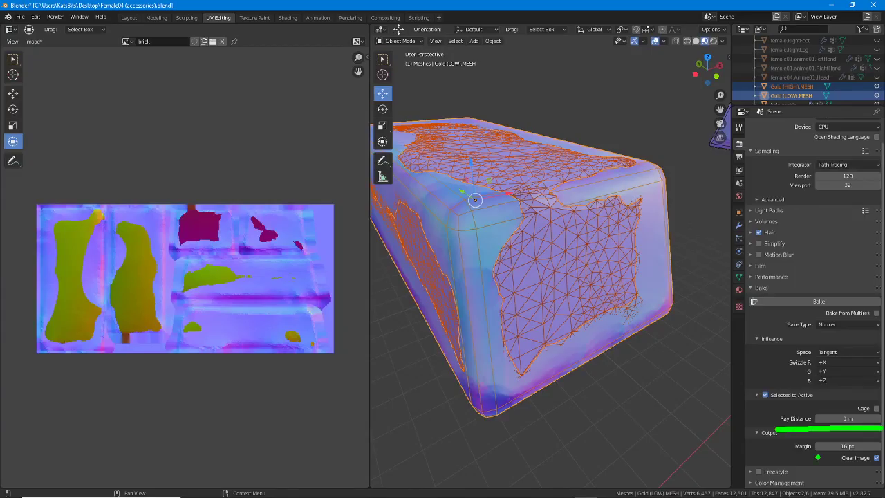
Set the bake's ray distance to 1 m and bake the normal map again
click(856, 418)
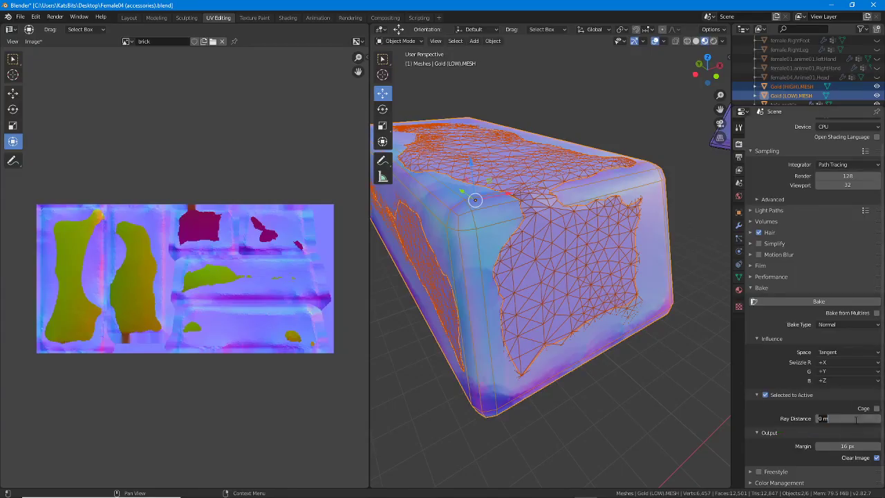
text(1)
key(Return)
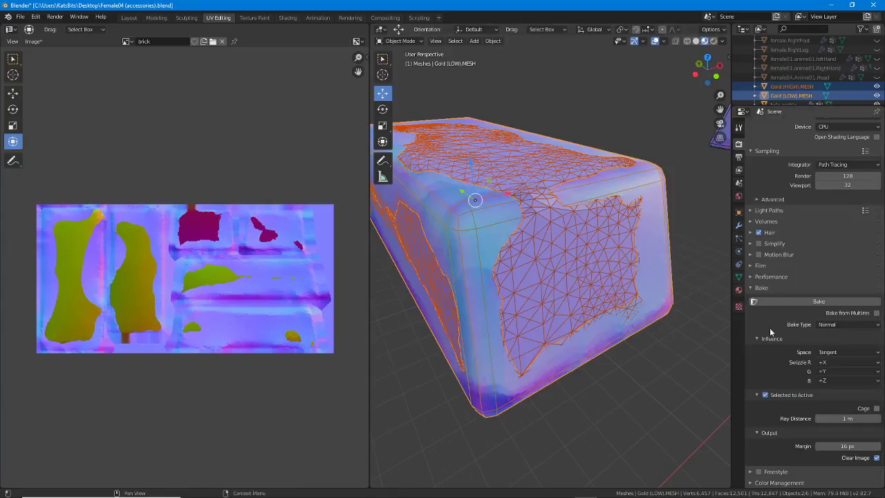
click(816, 300)
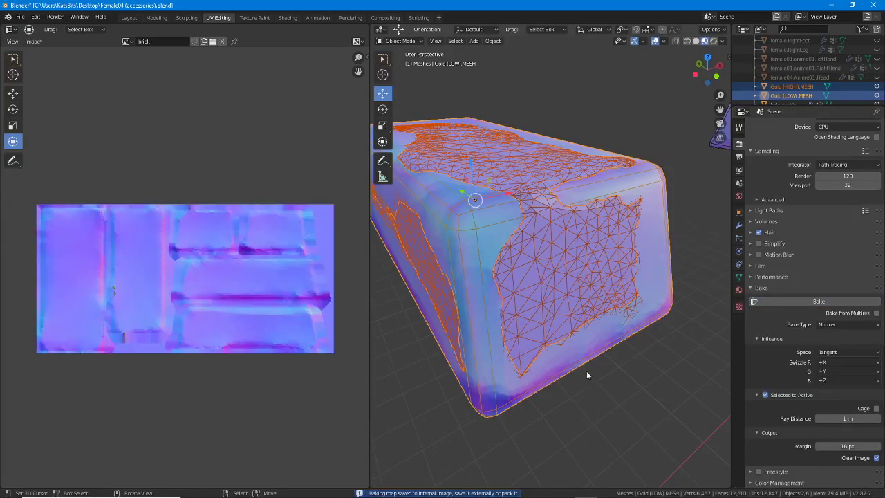
Inspect the rebaked normal map up close for remaining artifacts along the island edges and across the faces
scroll(169, 272, up, 10)
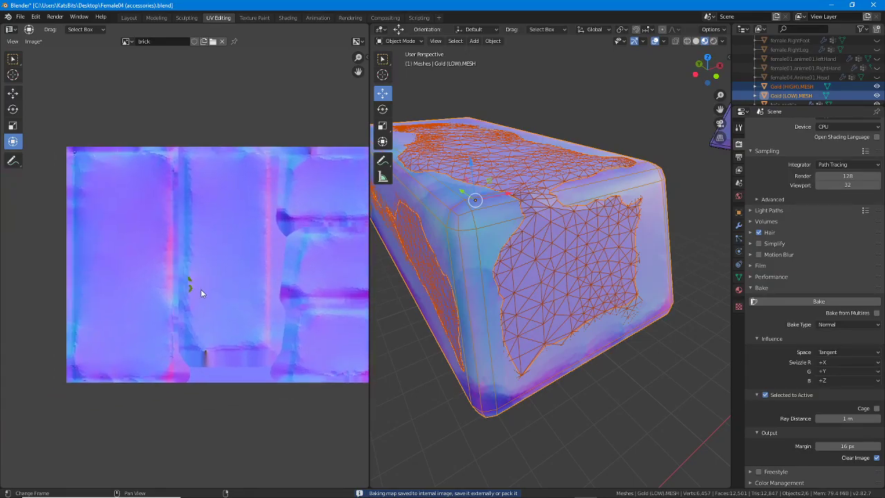
scroll(204, 303, up, 2)
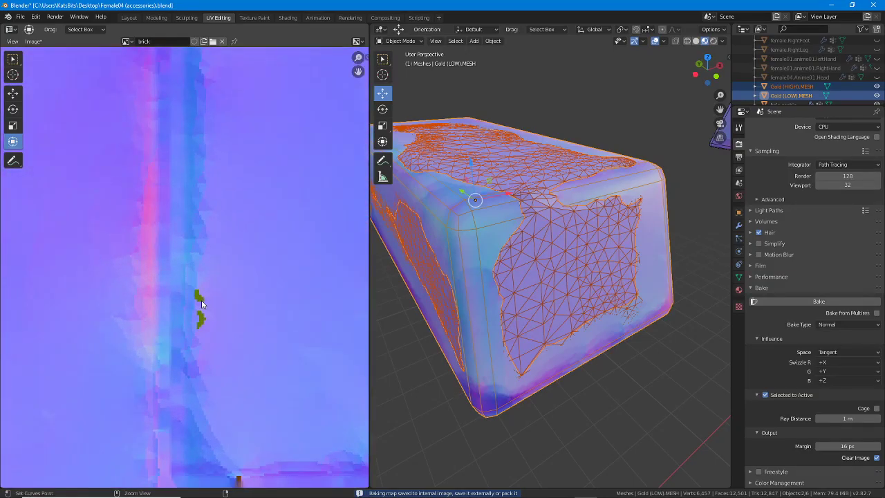
drag(185, 284, 210, 294)
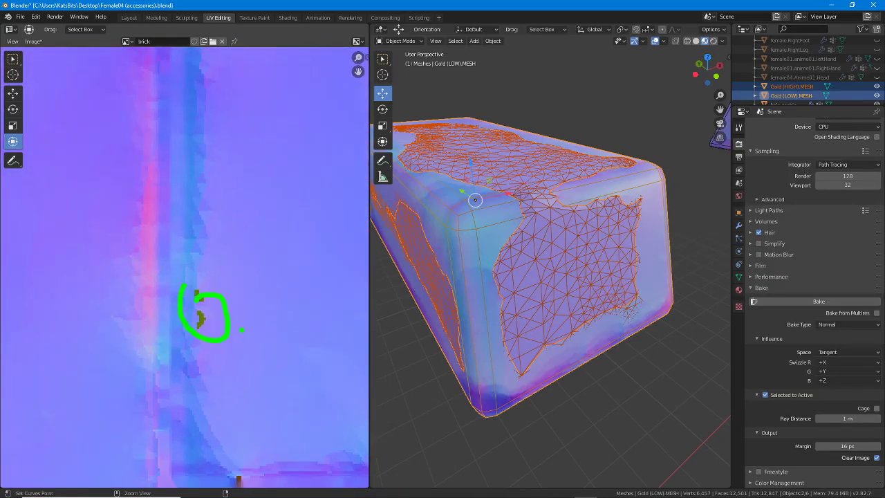
key(Escape)
scroll(205, 315, down, 3)
middle_drag(261, 302, 8, 313)
scroll(141, 309, up, 4)
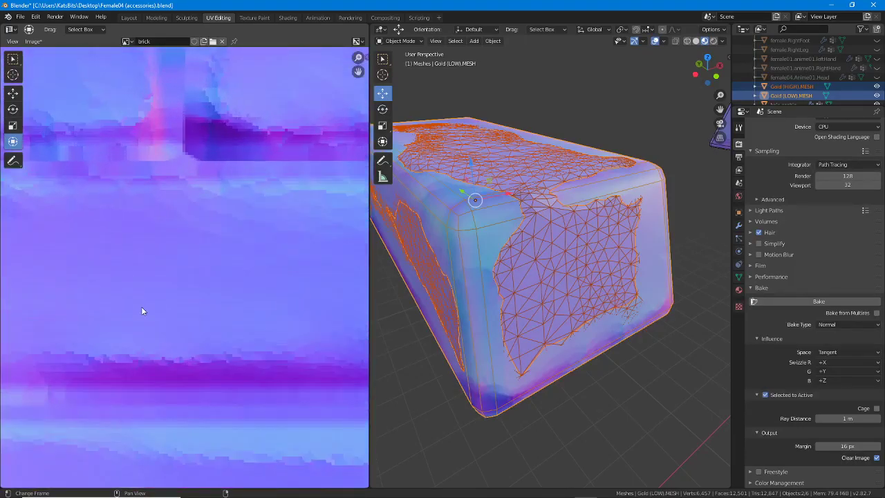
scroll(142, 310, down, 3)
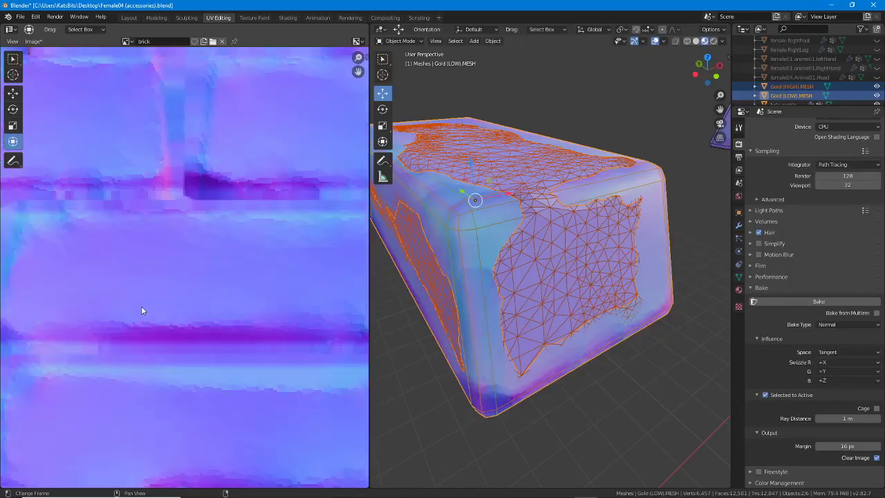
scroll(188, 297, down, 3)
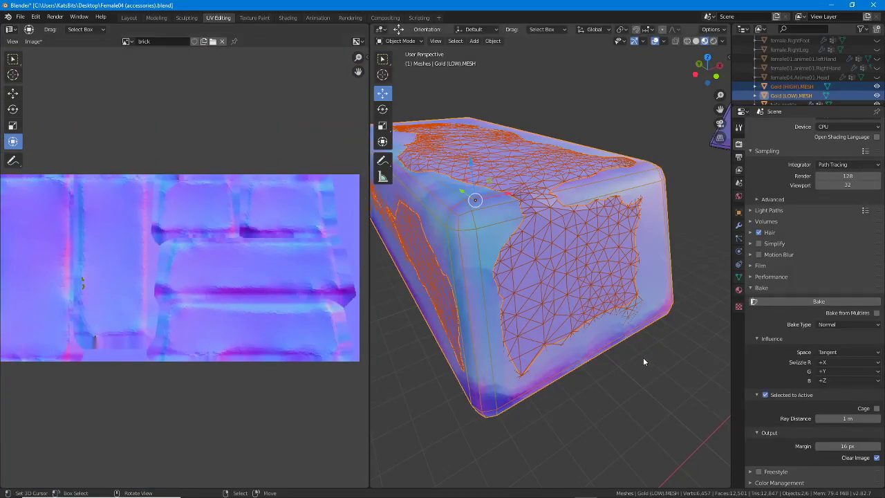
Set the bake's ray distance to 2 m, rebake the normal map, and check the previously faulty edge
click(853, 418)
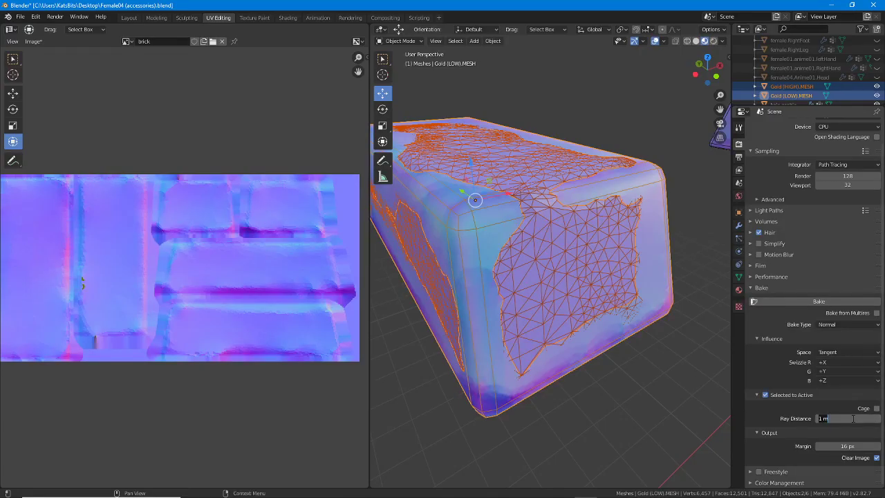
text(2)
key(Return)
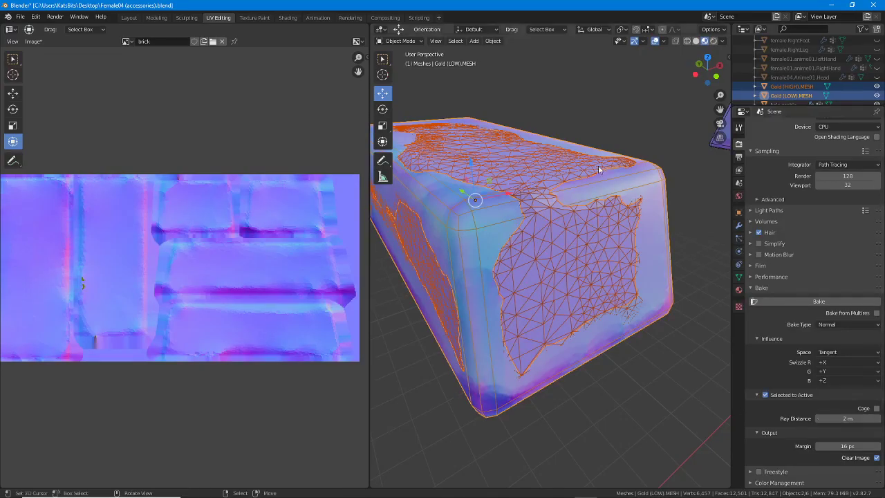
click(810, 301)
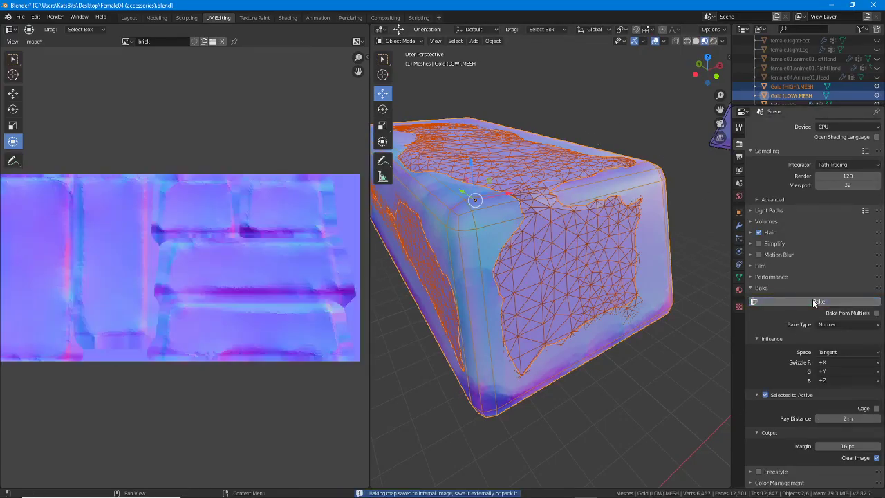
scroll(230, 284, up, 3)
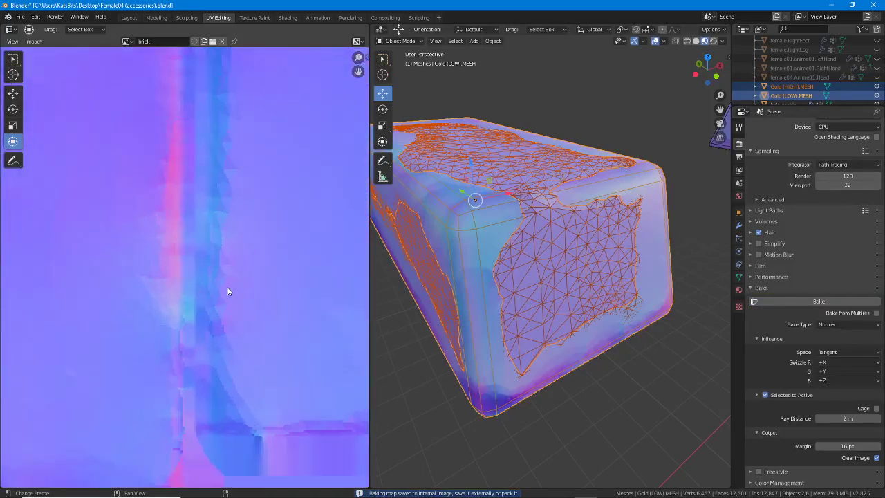
scroll(227, 291, down, 1)
scroll(312, 241, down, 2)
scroll(311, 247, up, 3)
middle_drag(312, 246, 198, 250)
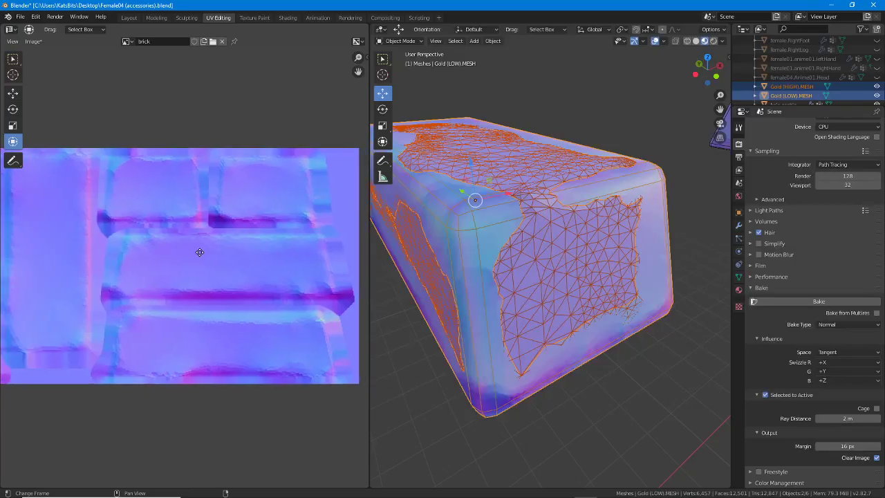
Put only Gold (LOW).MESH into Edit Mode and examine how the baked normal map lines up with its UV islands
click(449, 200)
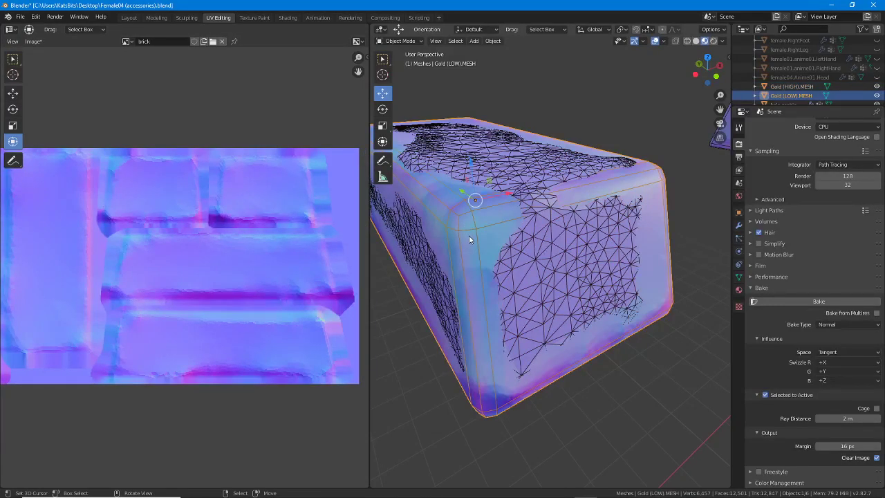
key(Tab)
middle_drag(275, 198, 213, 268)
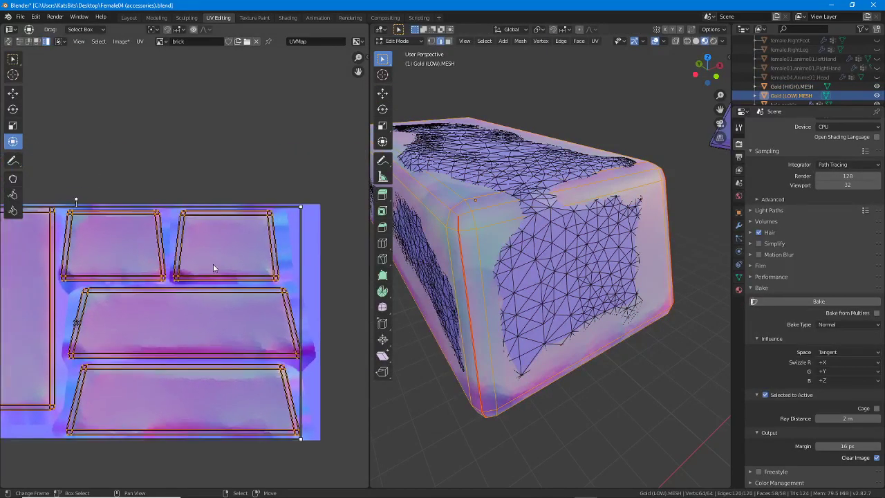
scroll(213, 264, up, 3)
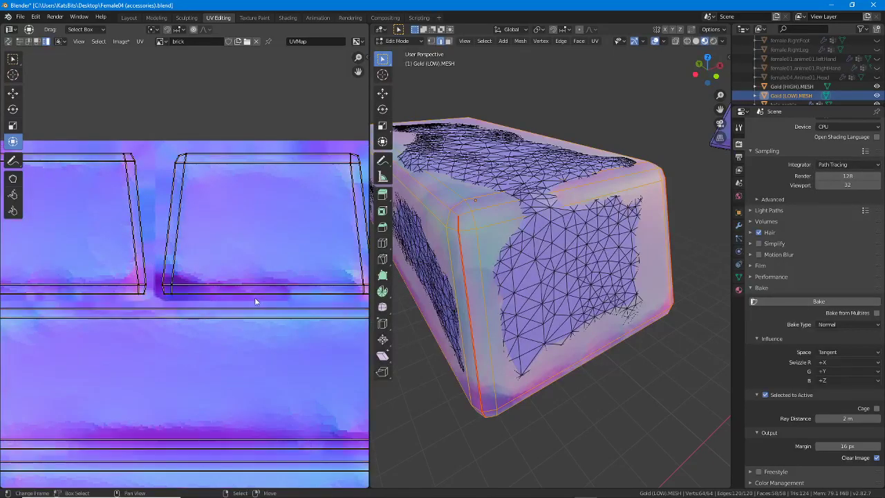
middle_drag(255, 301, 166, 211)
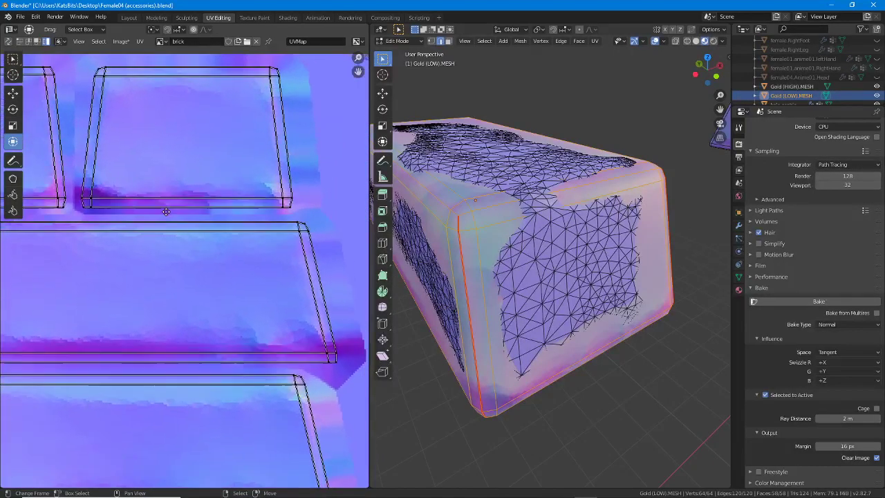
scroll(200, 239, up, 2)
mouse_move(239, 266)
middle_down()
mouse_move(136, 260)
mouse_move(144, 164)
middle_up()
middle_drag(163, 318, 163, 206)
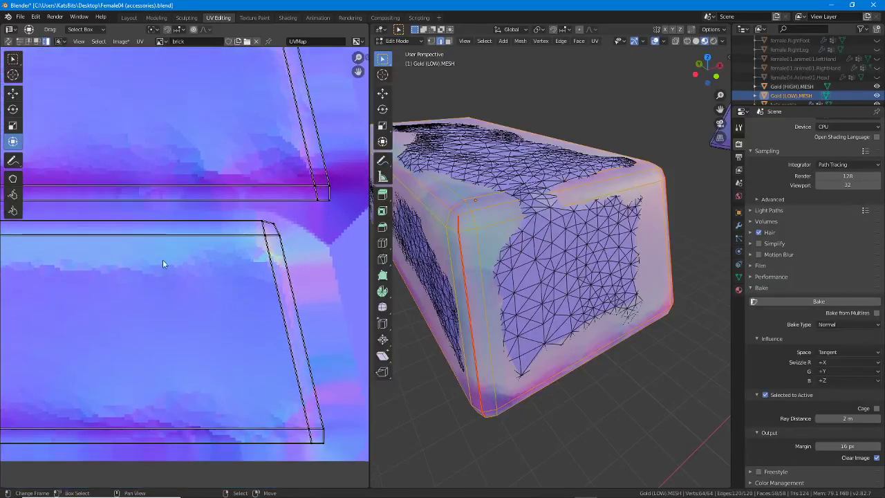
middle_drag(158, 271, 156, 221)
middle_drag(137, 310, 249, 270)
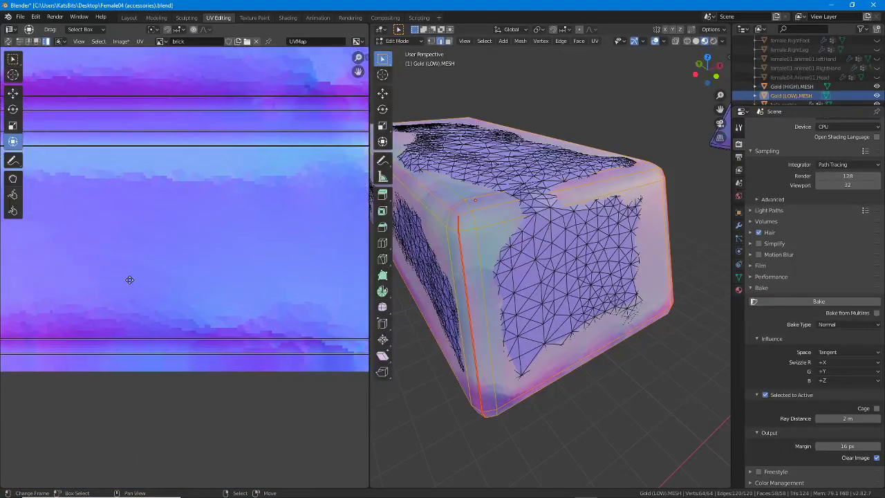
Examine the baked normal map along the borders of the slanted UV islands and in the gaps between them
middle_drag(129, 279, 235, 278)
middle_drag(138, 283, 265, 288)
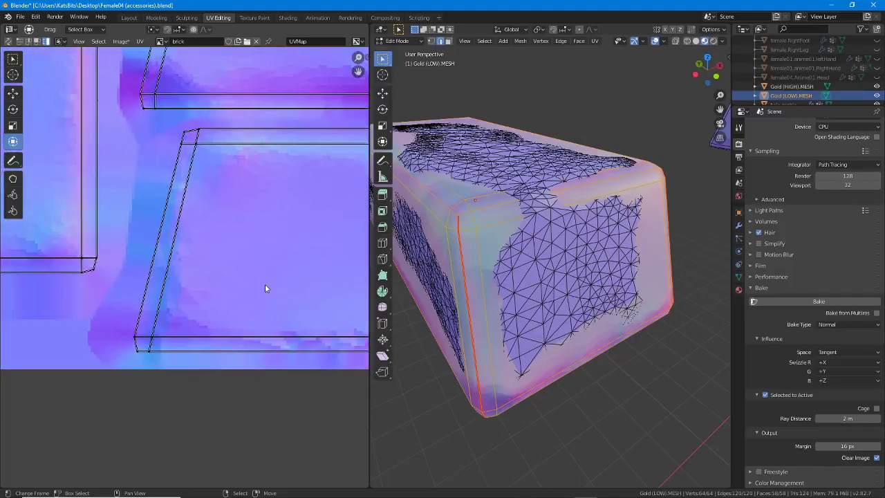
middle_drag(169, 275, 176, 352)
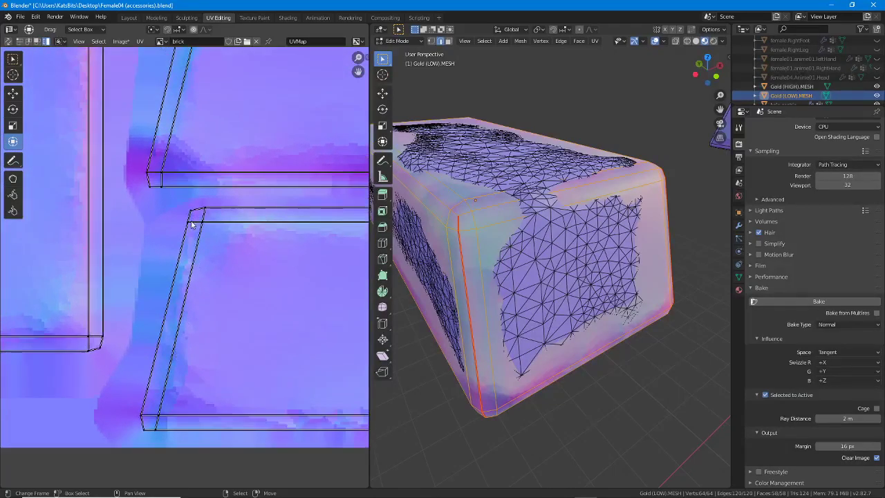
middle_drag(196, 205, 216, 362)
middle_drag(215, 238, 236, 360)
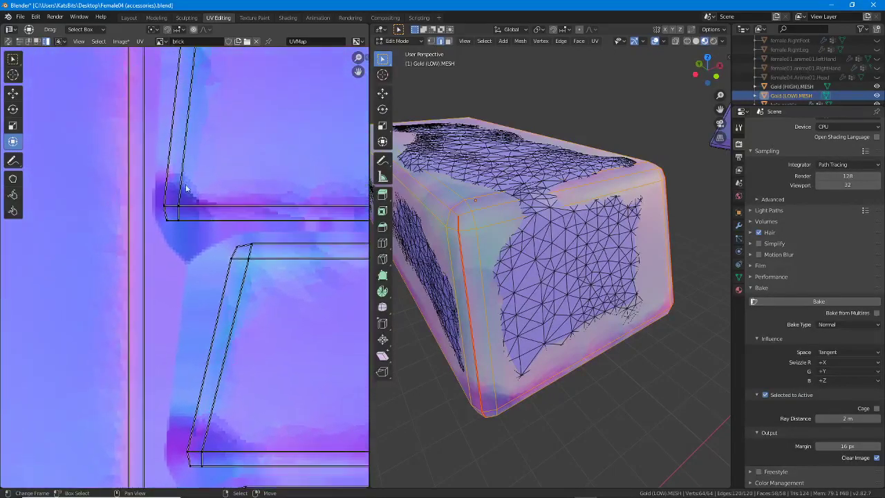
mouse_move(185, 187)
middle_down()
mouse_move(227, 341)
mouse_move(221, 290)
mouse_move(154, 273)
mouse_move(194, 277)
middle_up()
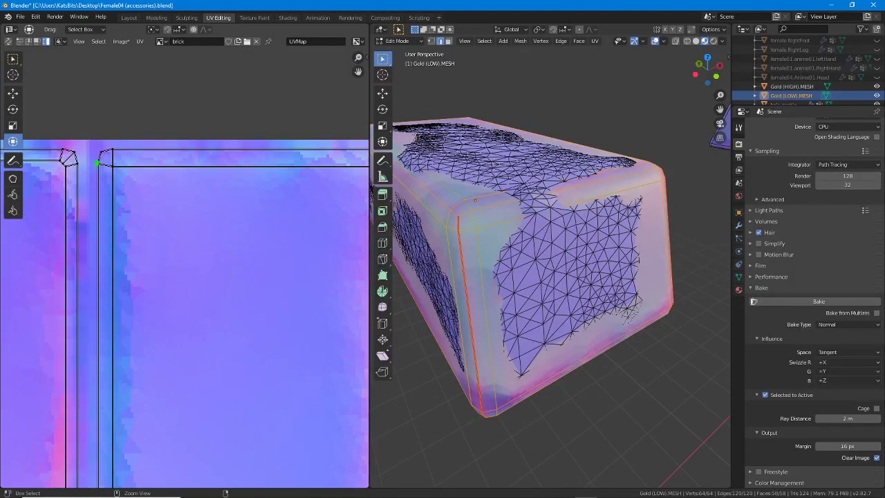
Draw a freehand annotation stroke along the upper edge of a UV island, and undo it
mouse_move(98, 162)
mouse_down()
mouse_move(153, 152)
mouse_move(339, 156)
mouse_up()
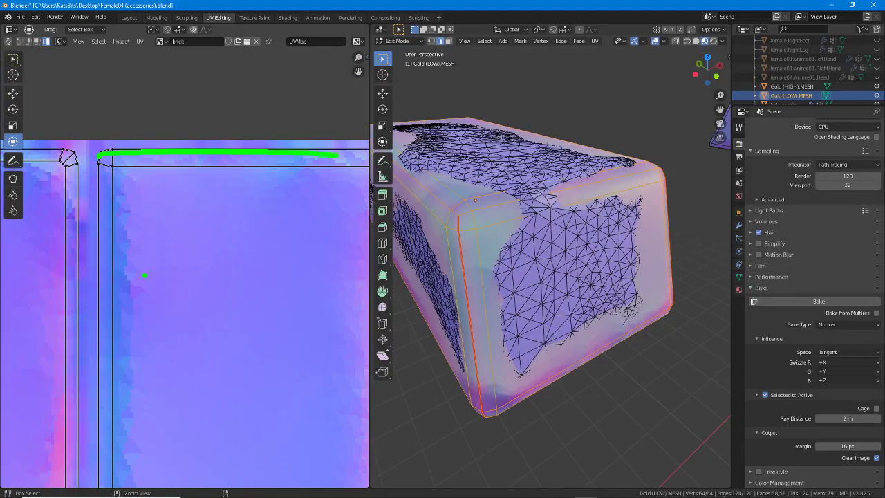
key(ctrl+z)
key(ctrl+z)
Examine the tall UV islands' edges and corners against the bake, and compare all islands across the whole map
middle_drag(72, 160, 246, 146)
middle_drag(129, 212, 251, 199)
middle_drag(106, 361, 105, 149)
middle_drag(120, 345, 129, 132)
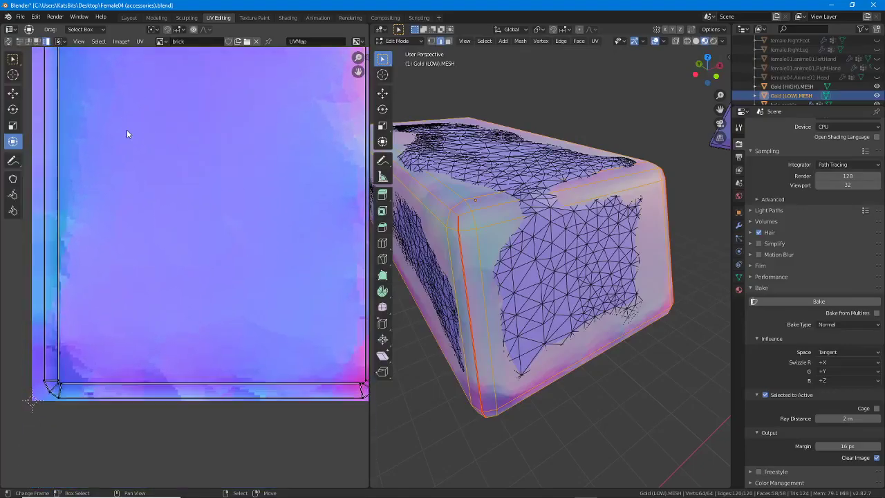
scroll(209, 345, up, 5)
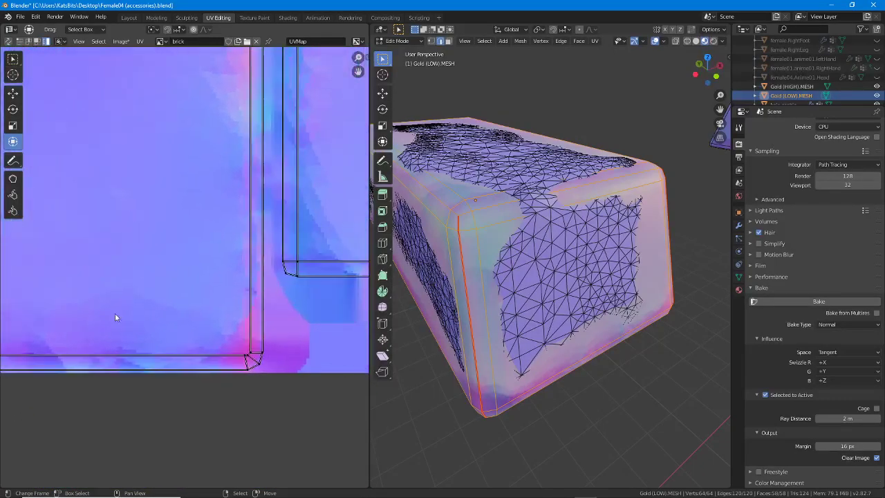
middle_drag(204, 202, 8, 265)
middle_drag(294, 296, 110, 284)
scroll(110, 284, down, 8)
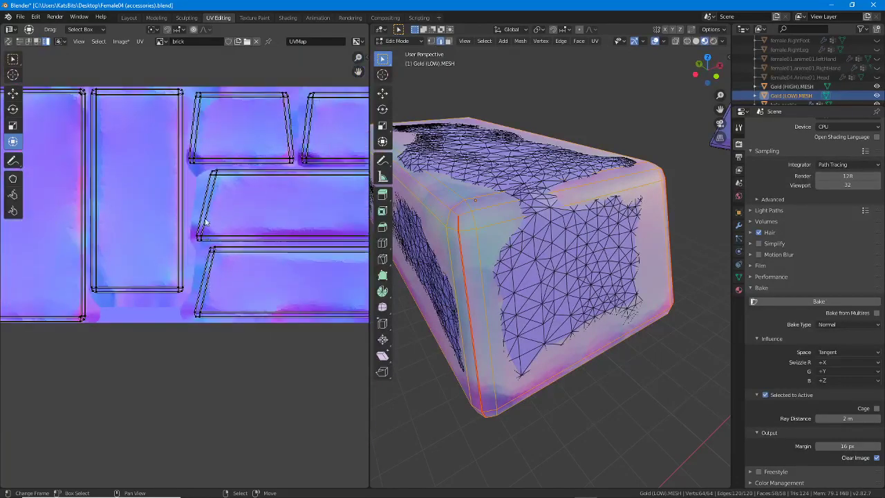
middle_drag(197, 239, 187, 283)
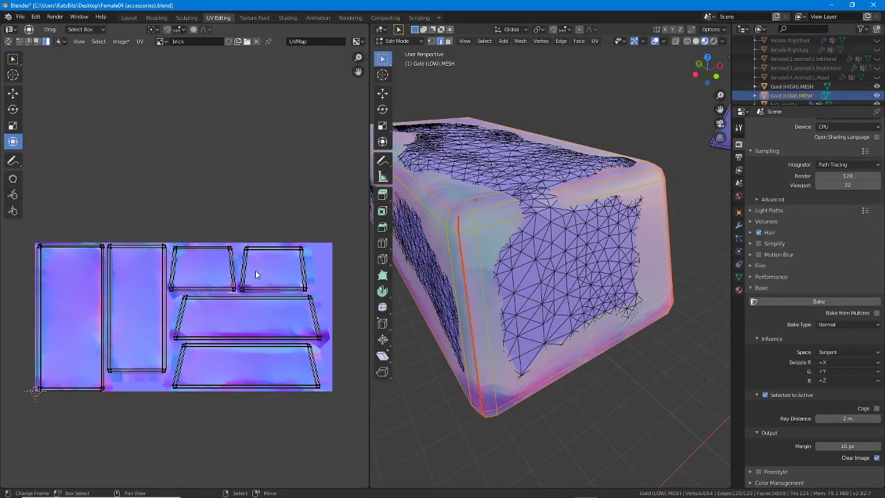
Return Gold (LOW).MESH to Object Mode and open the Save As dialog for the baked brick image
click(121, 41)
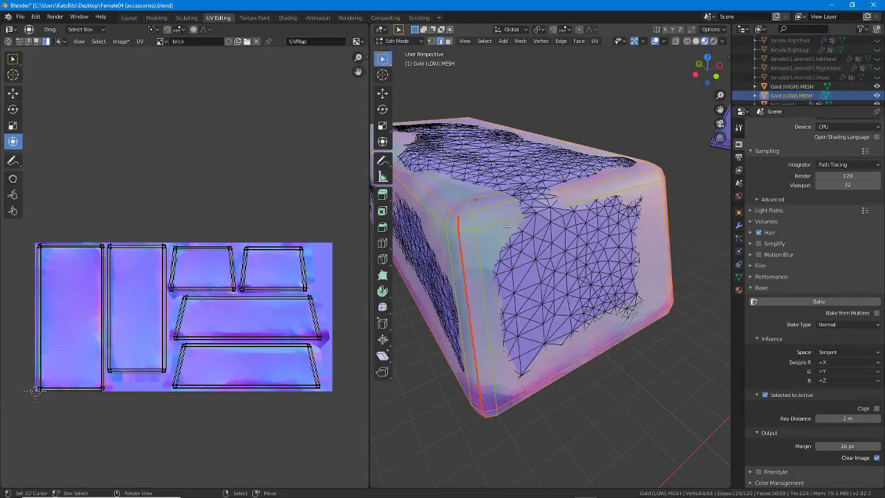
key(Tab)
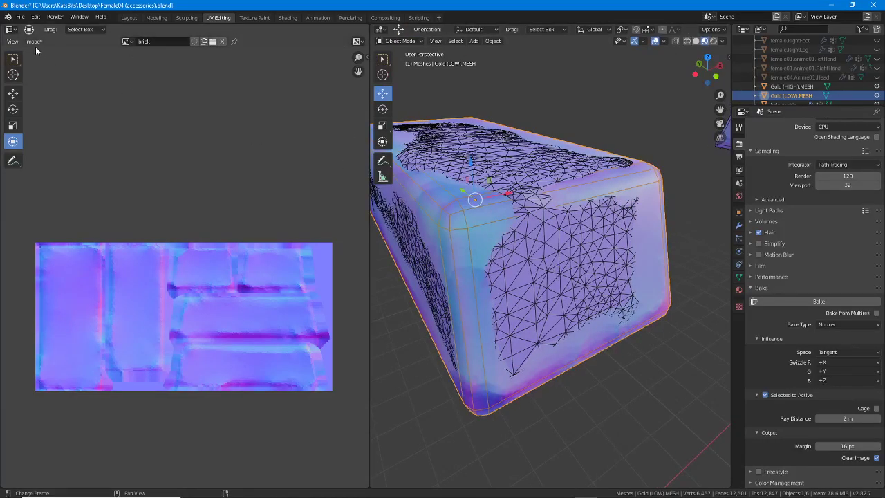
drag(25, 50, 54, 49)
key(Escape)
click(33, 41)
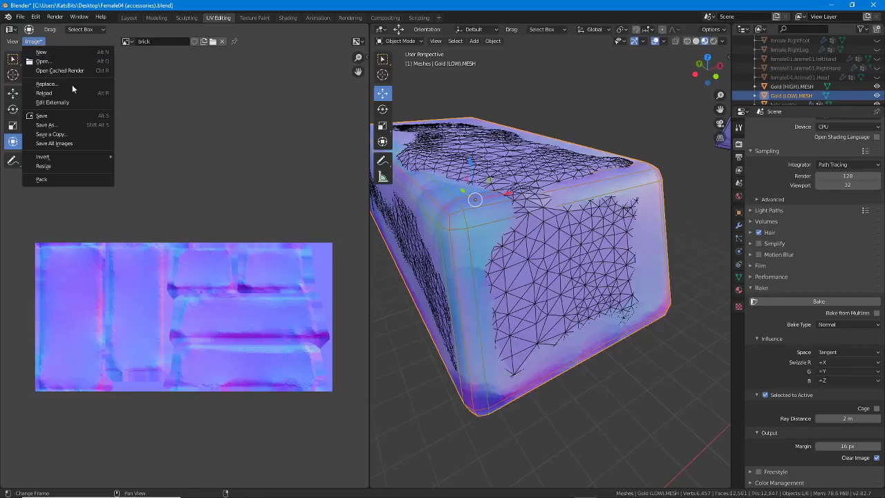
click(50, 124)
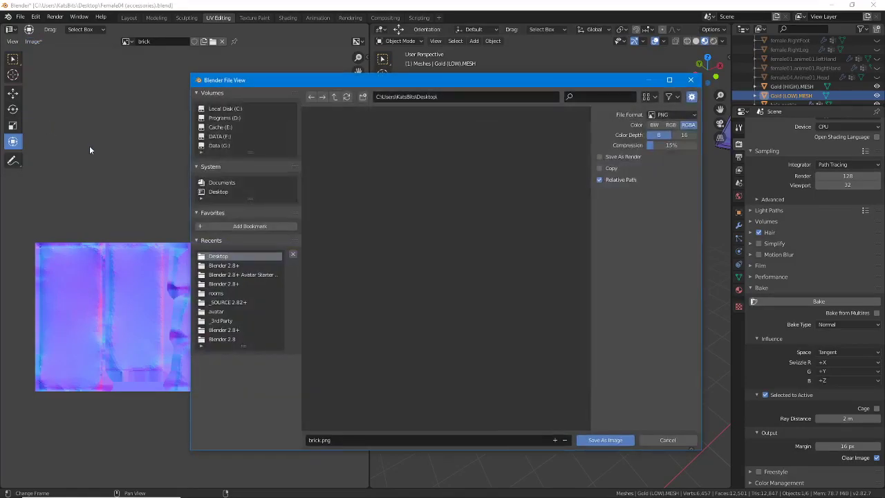
Browse to the F:\Social\IMVU\accessories\Blender 2.8 folder as the save location for the baked image
drag(386, 80, 350, 57)
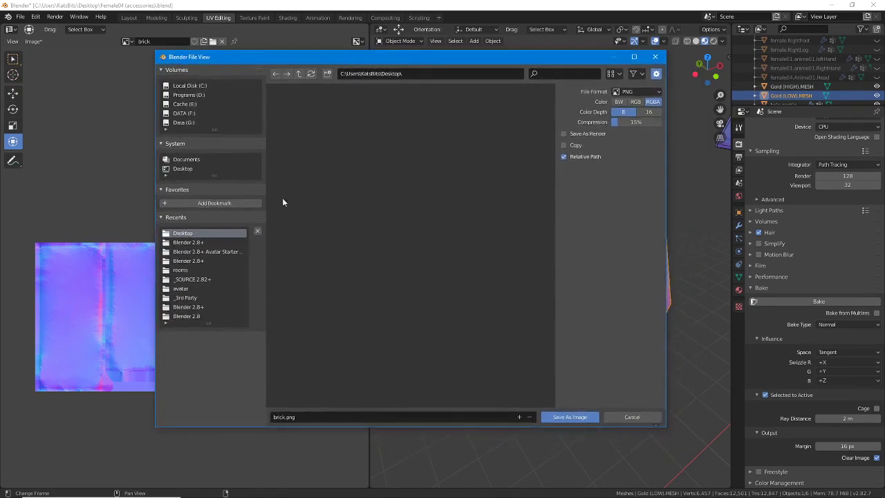
click(199, 243)
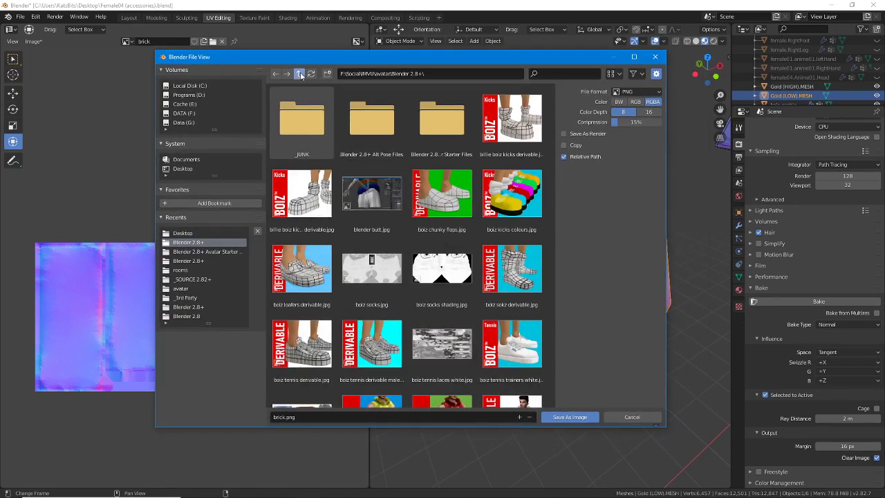
click(299, 73)
click(299, 73)
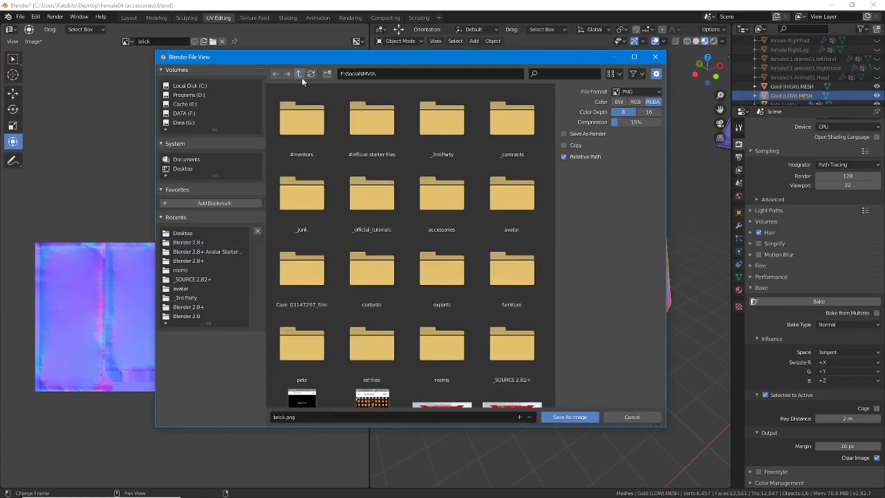
double_click(442, 197)
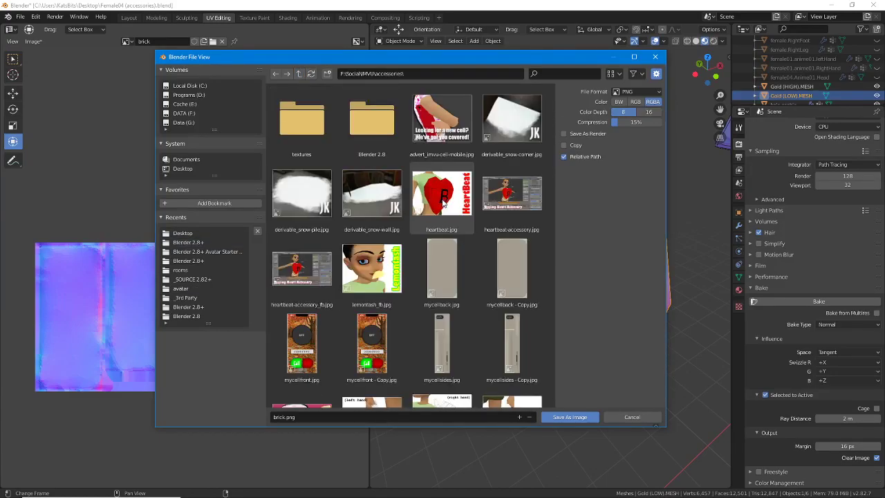
double_click(372, 122)
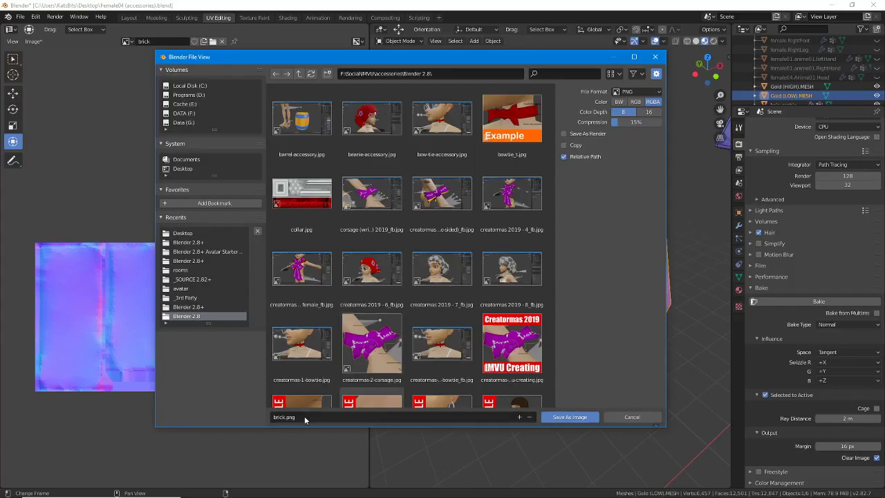
Save the baked image as "goldbrick (normal)" in Targa Raw format with RGB color
click(304, 416)
text(gold)
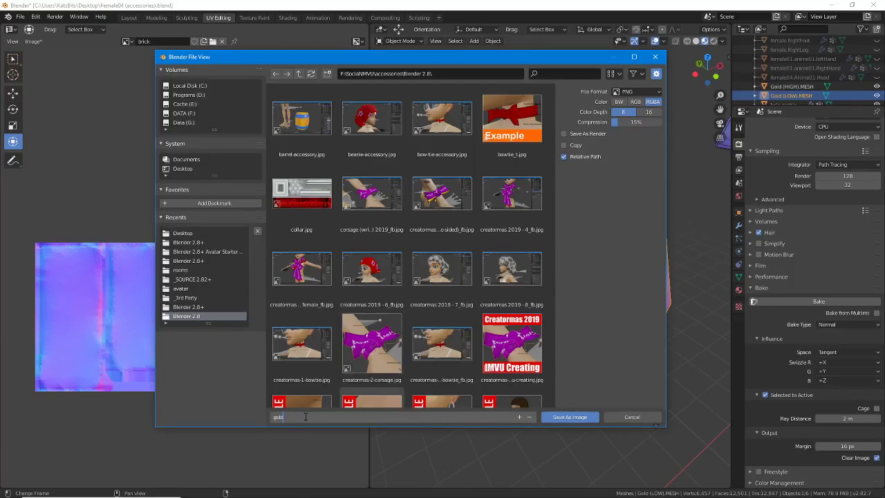
text(brick (normal)
key(Return)
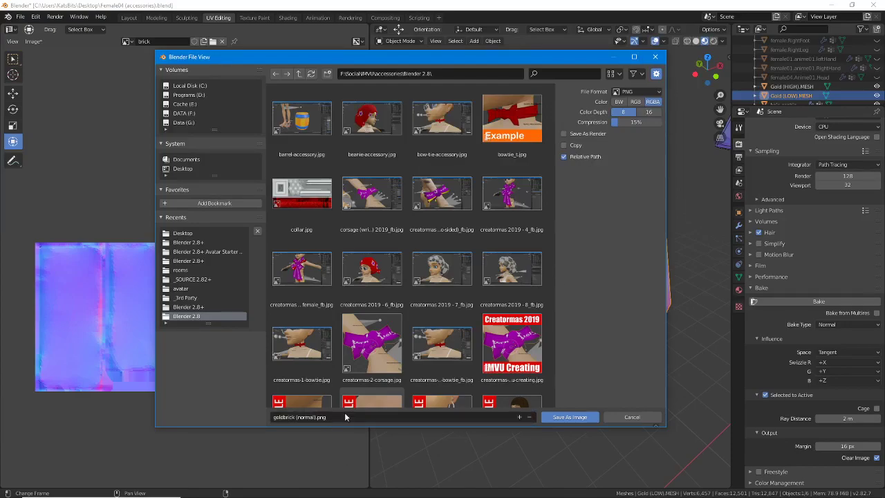
click(639, 92)
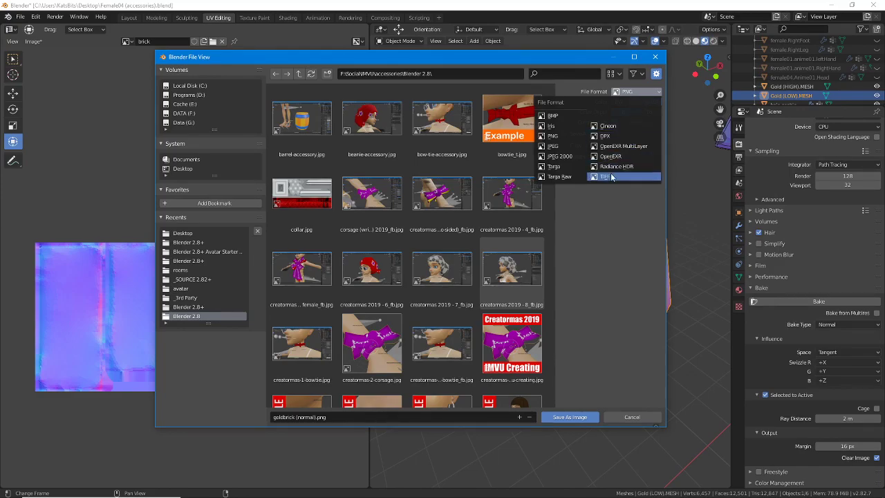
click(565, 179)
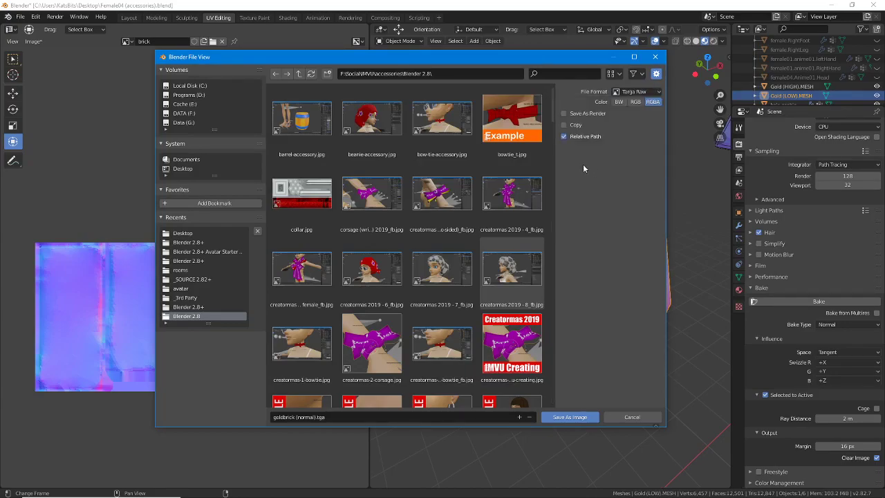
click(633, 102)
click(570, 417)
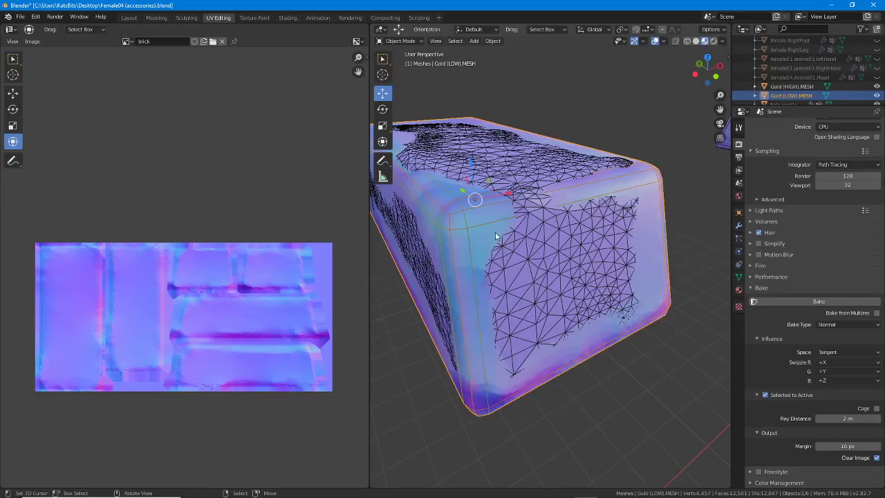
Switch to the Layout workspace and hide Gold (HIGH).MESH so only the low-poly brick shows
click(128, 17)
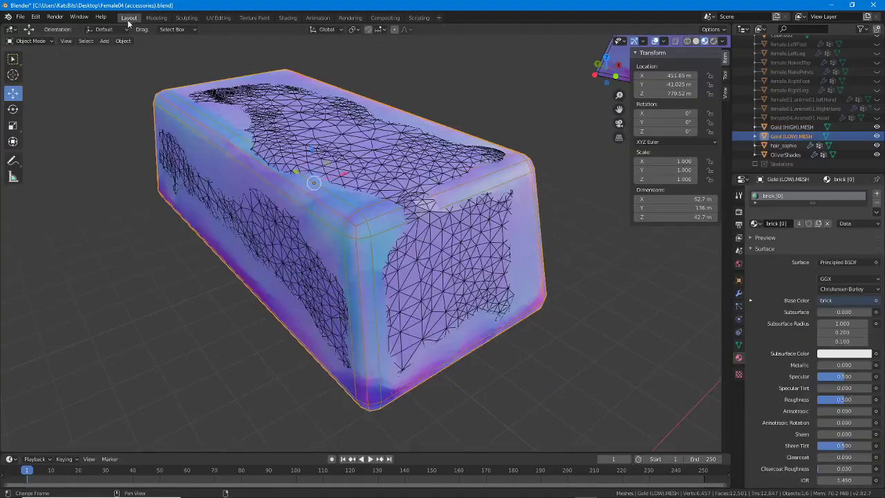
scroll(296, 242, down, 6)
key(KP_Decimal)
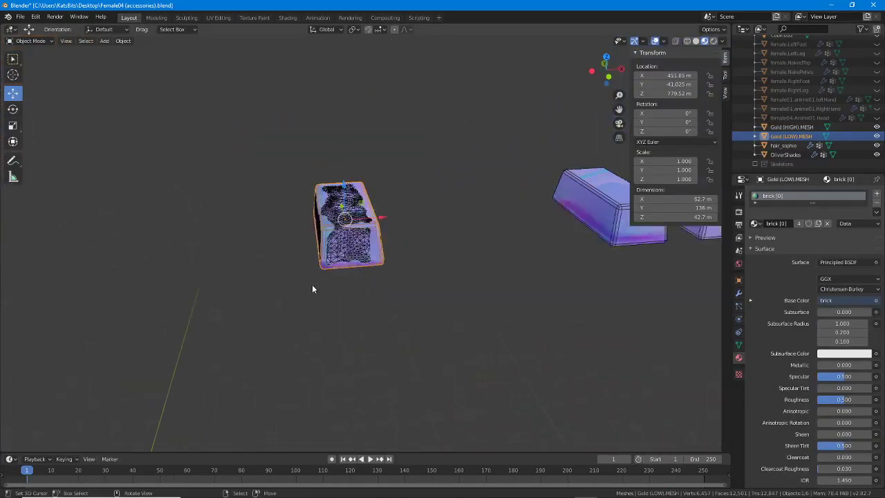
click(351, 198)
middle_drag(358, 209, 343, 213)
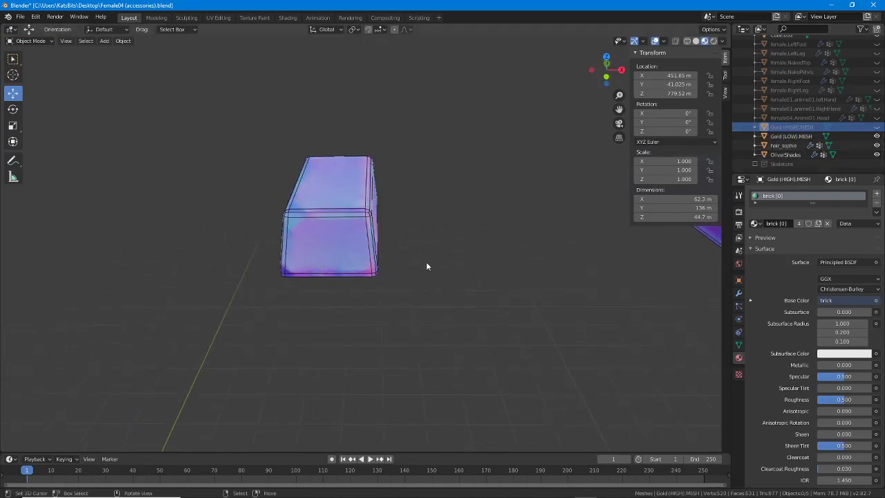
scroll(422, 262, up, 4)
scroll(832, 107, up, 2)
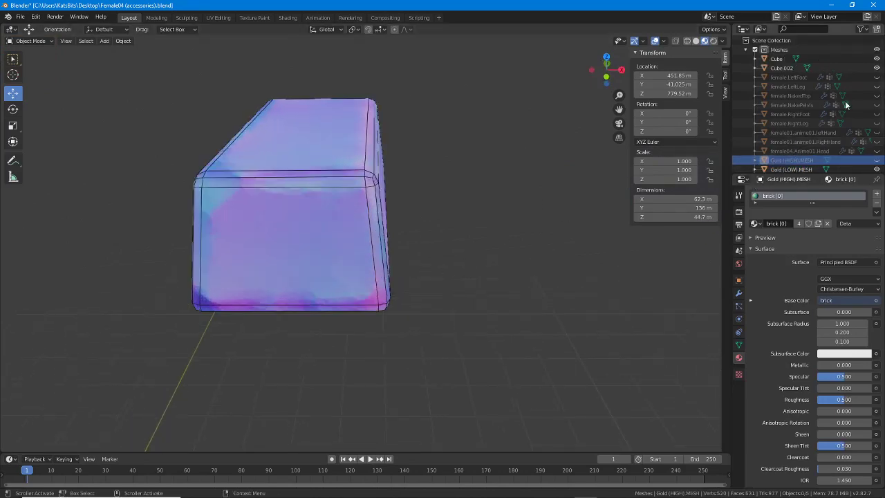
Unhide all the female body-part meshes, keep Gold (HIGH).MESH hidden, and enable the Skeletons collection
click(876, 78)
click(876, 87)
click(876, 96)
click(876, 105)
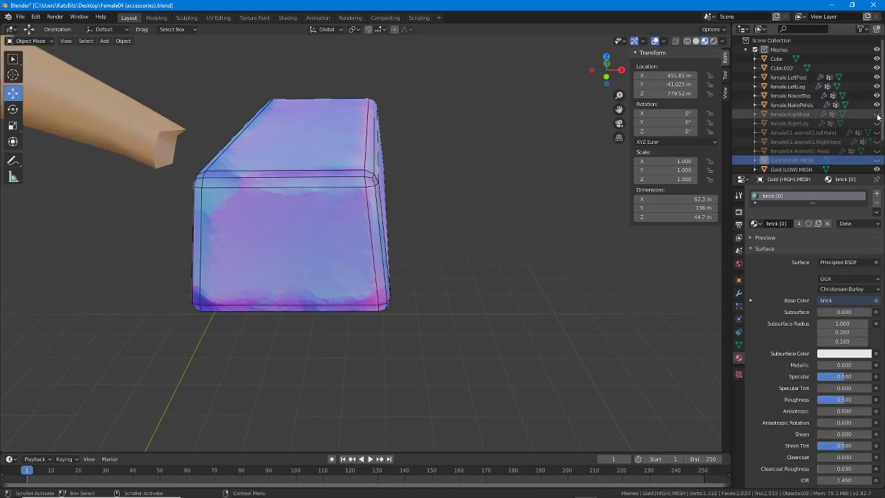
click(877, 114)
click(876, 123)
click(876, 132)
scroll(876, 124, down, 2)
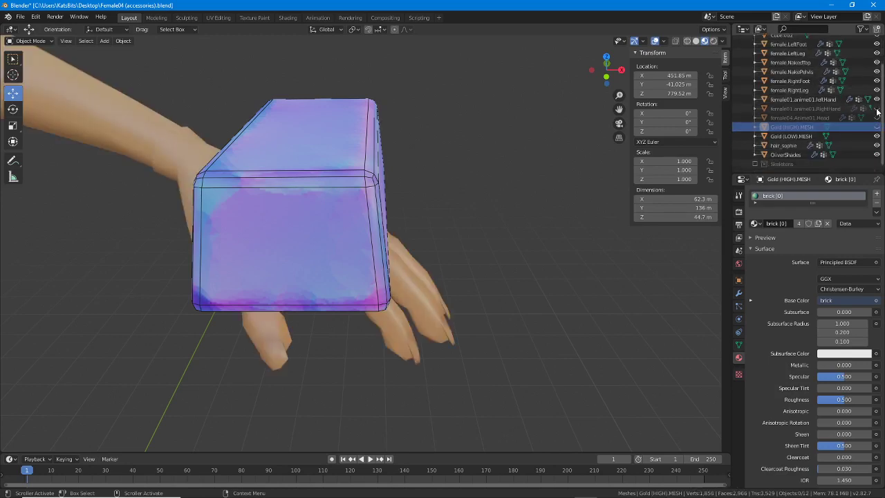
click(876, 108)
click(877, 118)
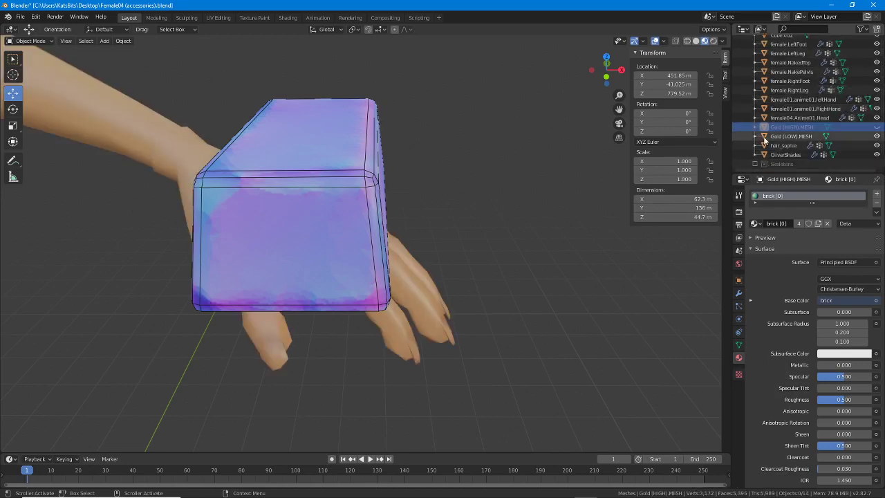
click(877, 127)
click(876, 127)
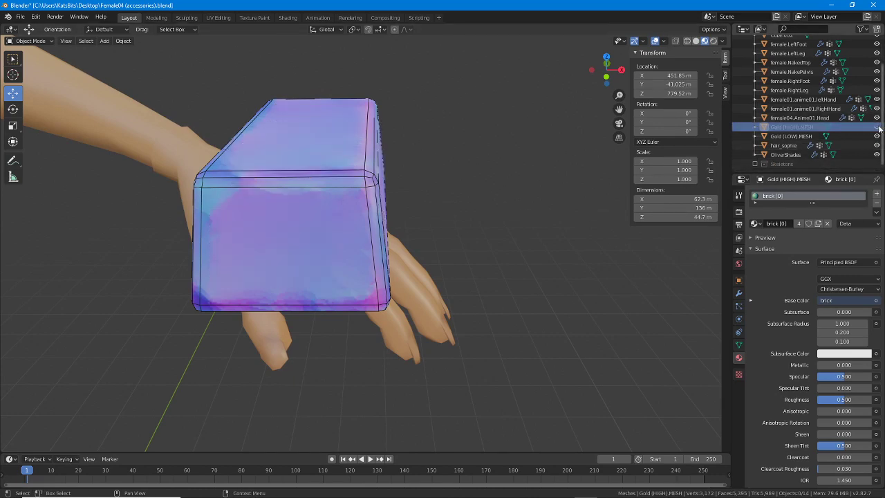
click(755, 164)
Duplicate Gold (LOW).MESH and move the copy 200 m along the global X axis, beside the other bricks
middle_drag(316, 211, 335, 197)
click(339, 196)
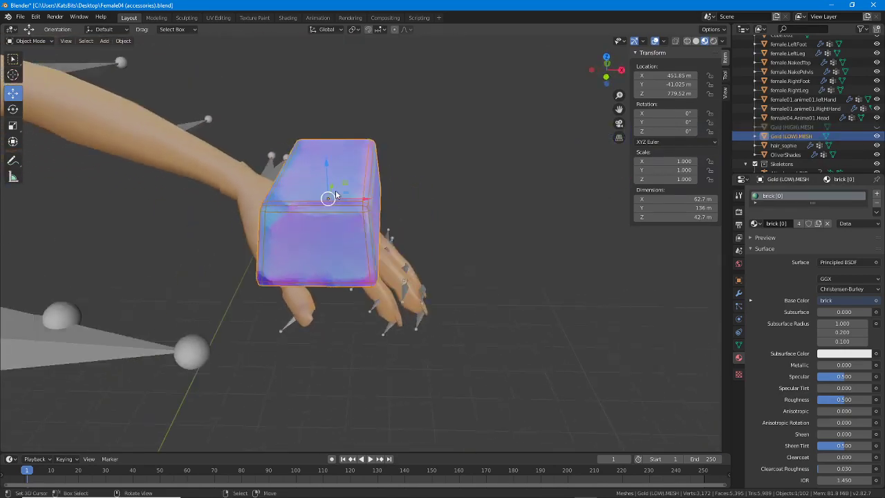
key(shift+d)
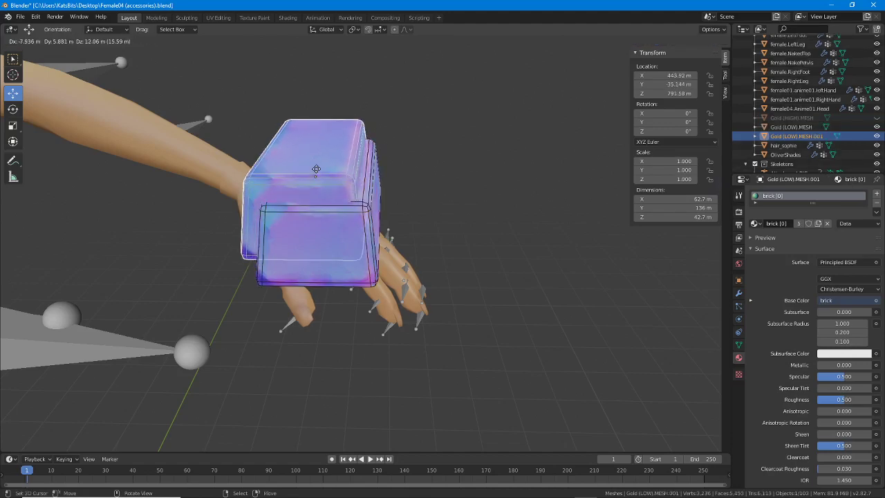
key(x)
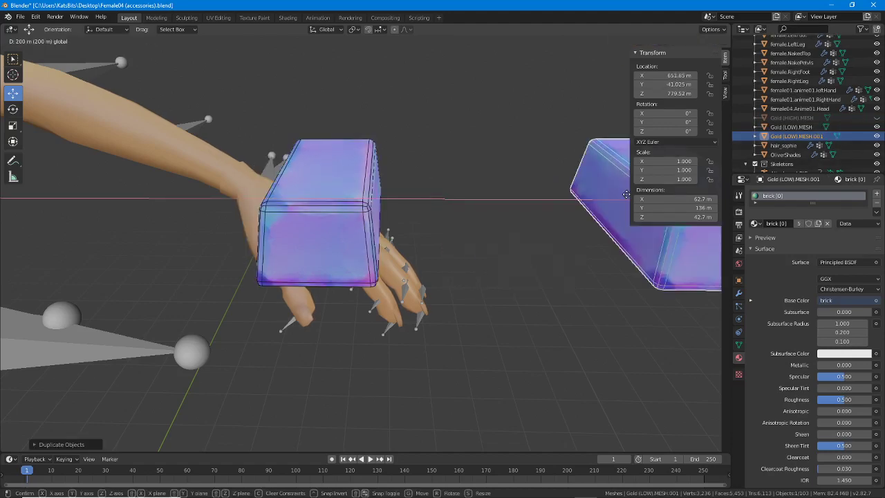
ctrl+click(628, 194)
shift+middle_drag(477, 205, 233, 259)
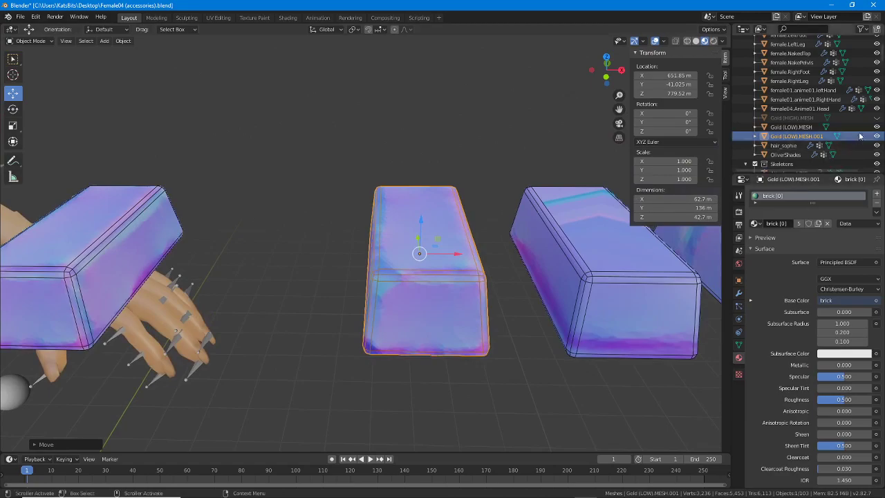
Unhide Gold (HIGH).MESH and move it 200 m along the global X axis onto the duplicated low-poly brick
click(876, 117)
click(170, 241)
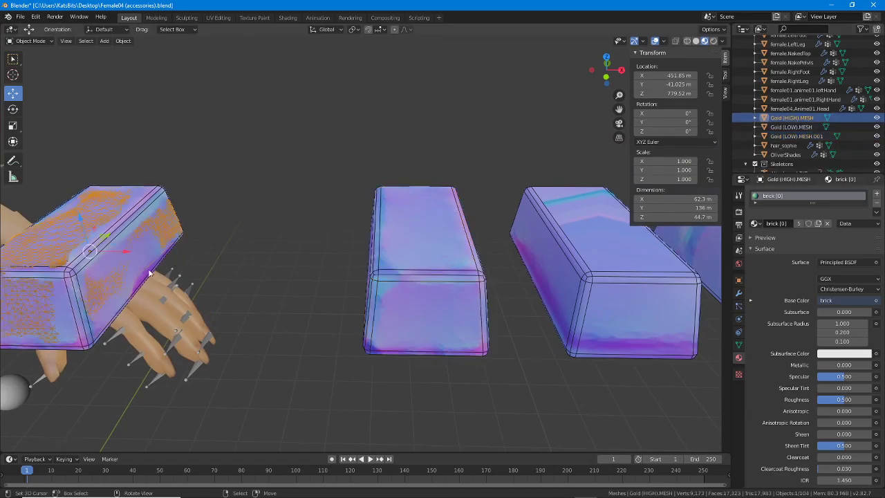
drag(125, 256, 466, 237)
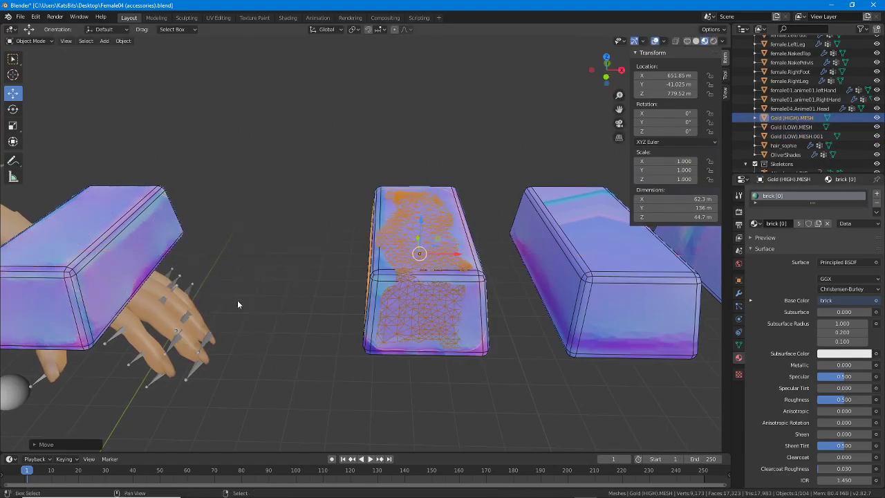
Rotate Gold (LOW).MESH beside the hand to about 15.3° on X and 37.2° on Y
shift+middle_drag(236, 301, 438, 273)
click(314, 238)
middle_drag(316, 250, 317, 244)
scroll(316, 245, up, 2)
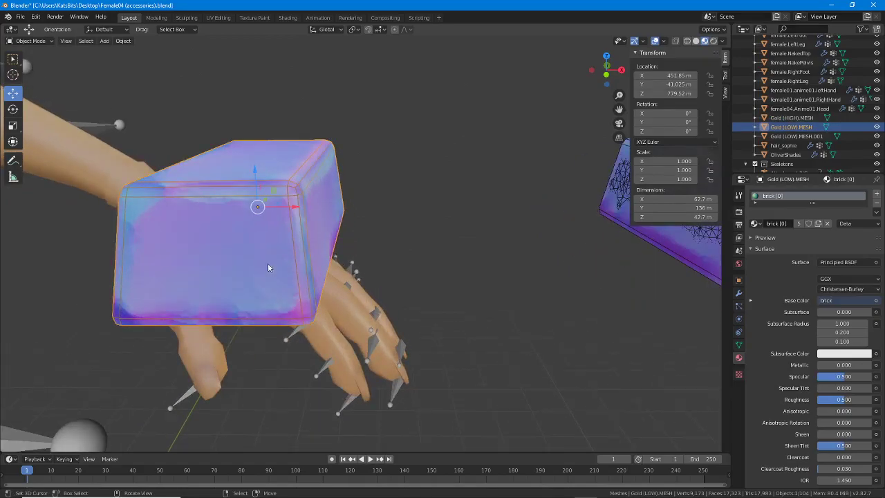
shift+middle_drag(267, 262, 340, 254)
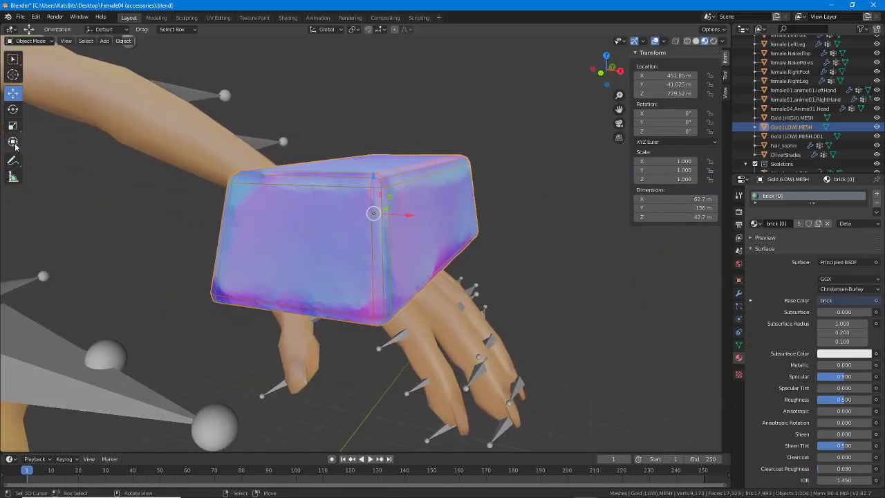
click(13, 142)
drag(365, 191, 404, 202)
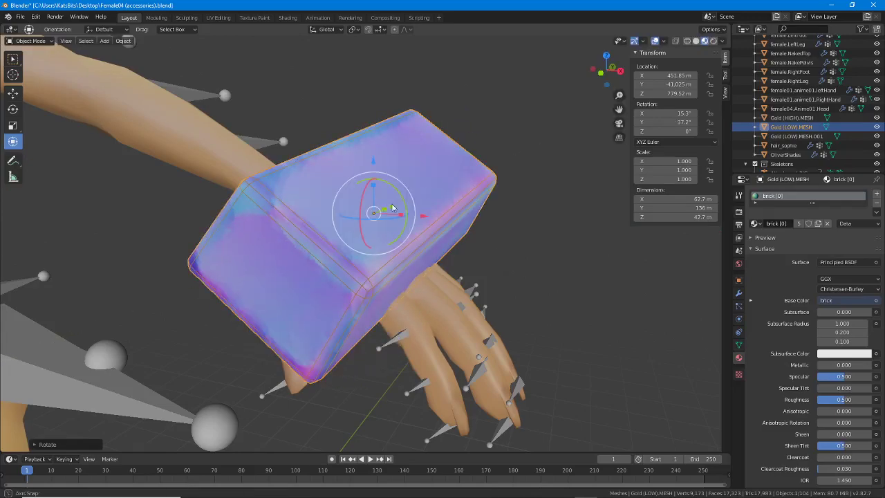
Lower Gold (LOW).MESH along the Z axis to about 717.79 m, beneath the palm of the hand
middle_drag(392, 207, 378, 220)
drag(380, 171, 386, 272)
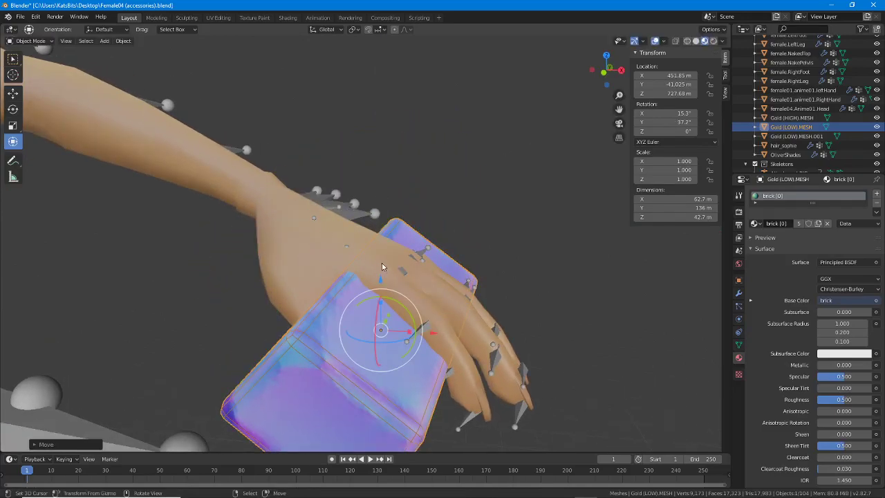
middle_drag(386, 272, 396, 244)
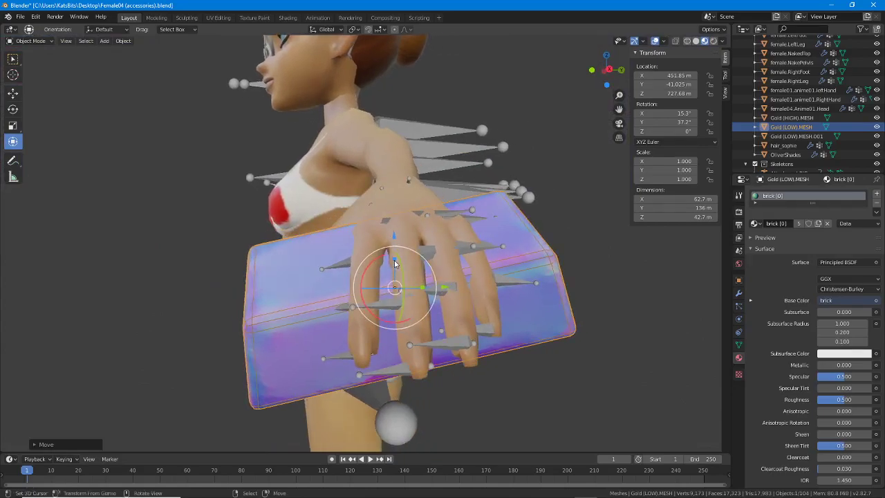
mouse_move(396, 244)
mouse_down()
mouse_move(397, 264)
mouse_move(393, 254)
mouse_up()
middle_drag(393, 254, 436, 318)
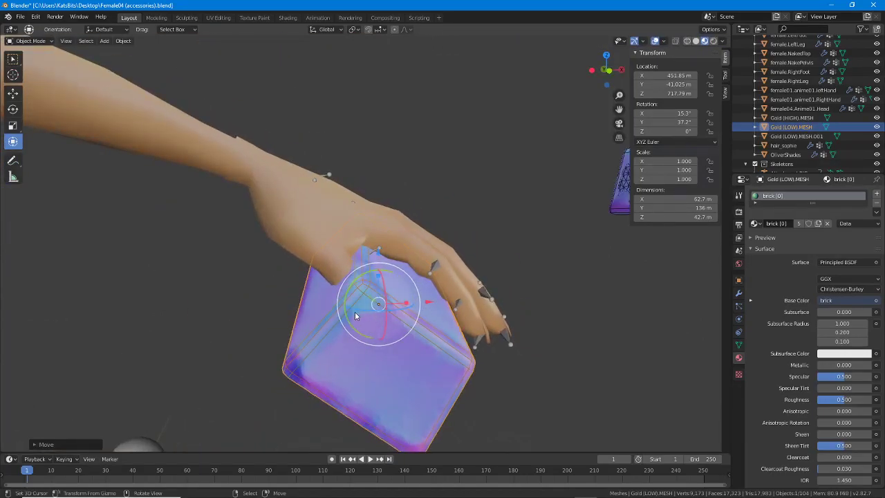
Tilt the brick under the palm to about X 28.1°, Y 28.5°, Z 38.5° and lower it to about Z 711.82 m
drag(359, 309, 370, 321)
middle_drag(370, 322, 361, 275)
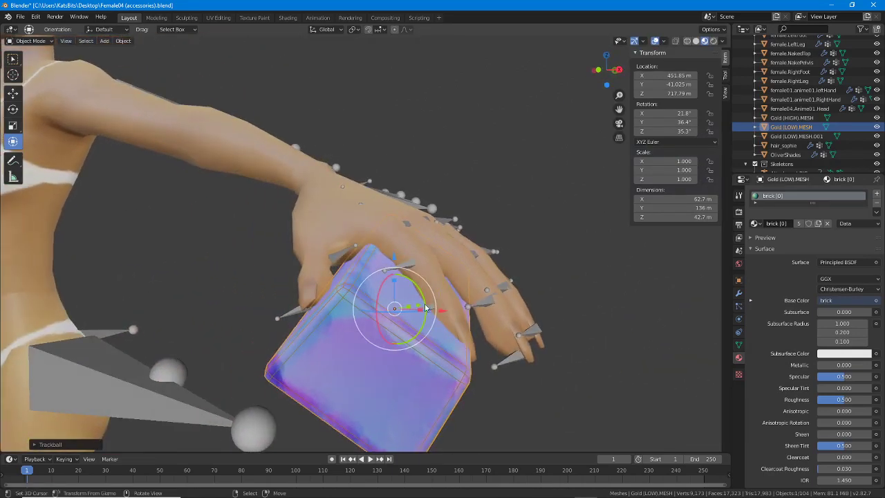
drag(425, 308, 408, 320)
middle_drag(408, 319, 398, 260)
drag(373, 261, 394, 295)
Set the transform orientation to Local and rotate the brick around its local X axis to about 28.5°
click(327, 28)
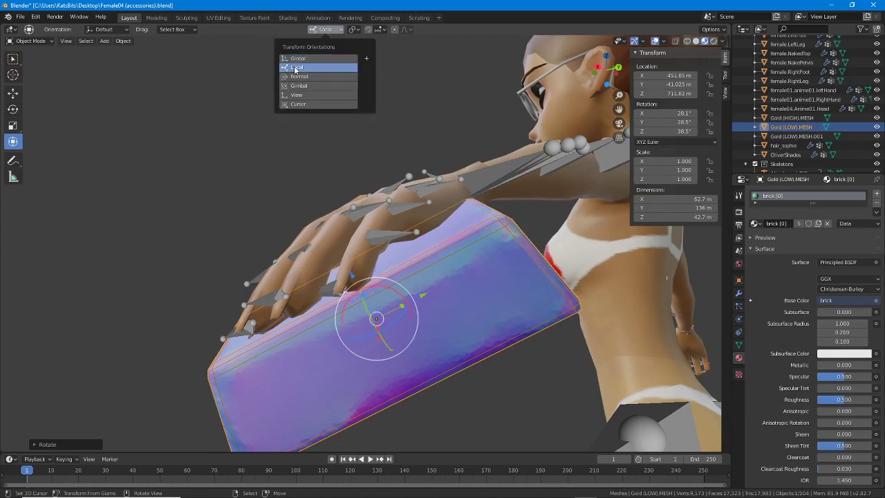
click(299, 68)
middle_drag(376, 319, 391, 281)
key(r)
key(x)
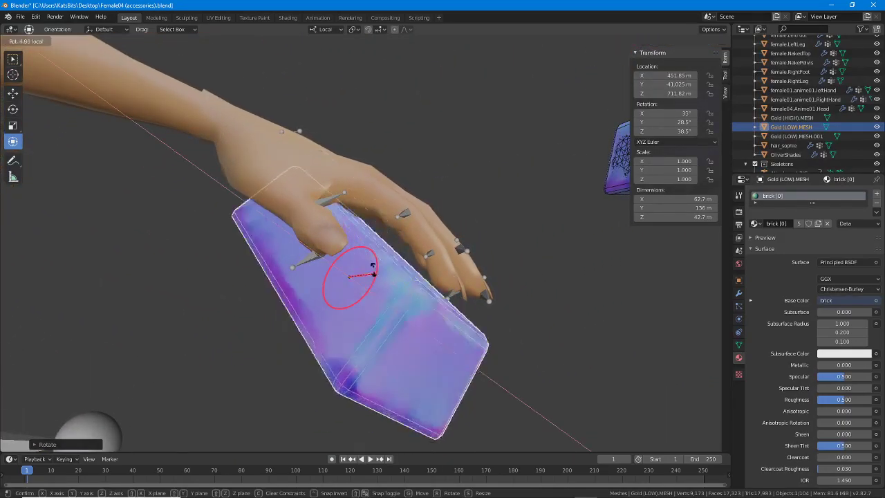
drag(376, 274, 376, 268)
middle_drag(363, 257, 364, 298)
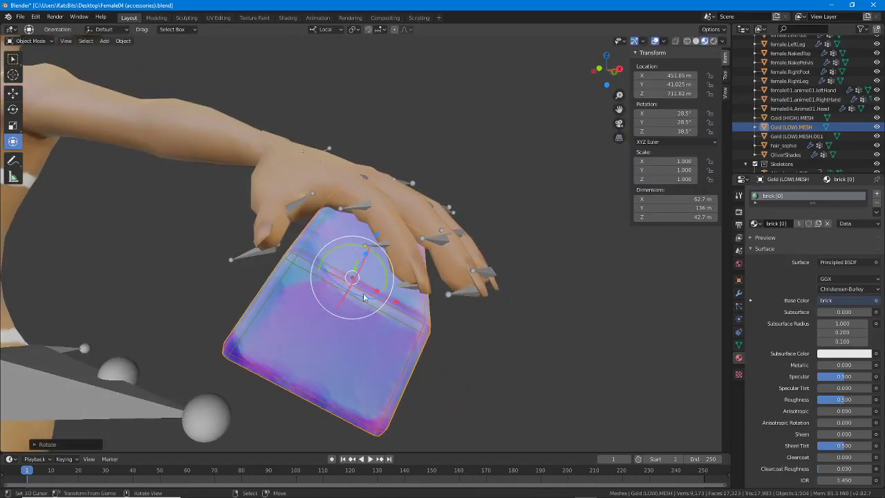
Move the brick along its local X axis to about X 449.97 m and rotate it to about 15.3°, 36.8°, 14.3°
drag(399, 302, 391, 297)
middle_drag(394, 241, 333, 284)
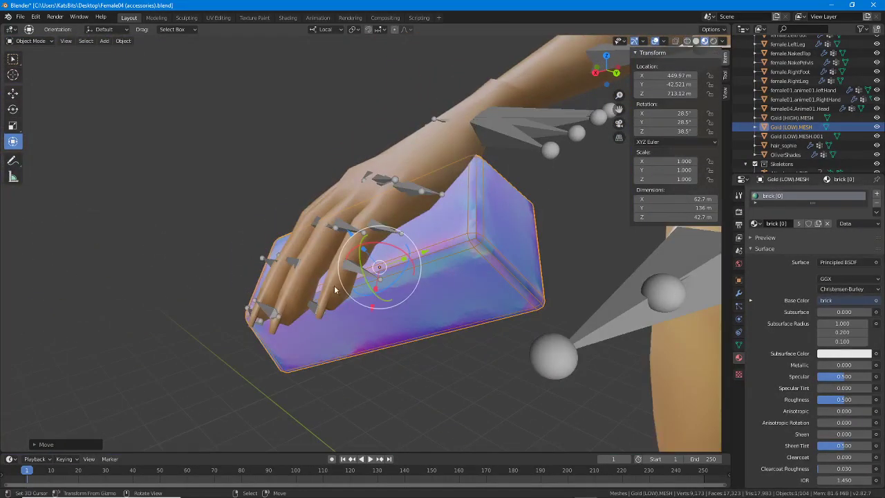
drag(398, 283, 386, 288)
middle_drag(345, 282, 406, 283)
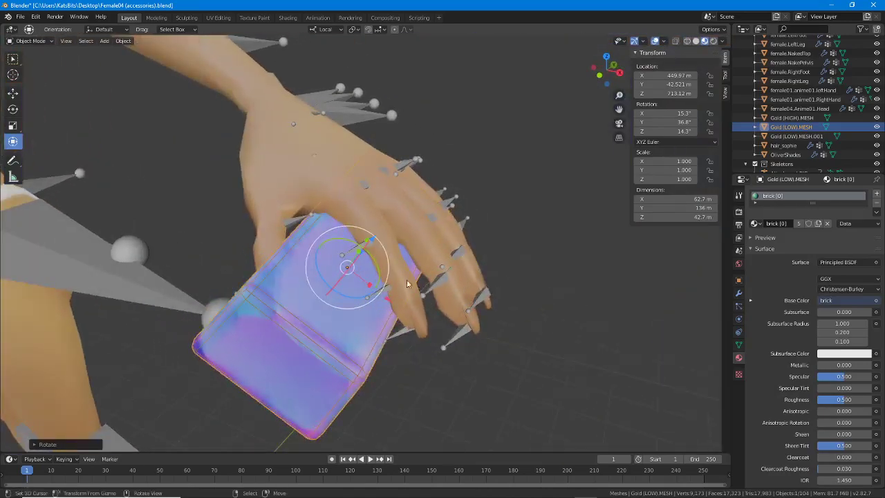
Shift the brick to about X 457.61 m, Z 707.22 m and rotate it to about 13.5°, 25.5°, 10.9° under the fingers
drag(387, 301, 406, 315)
middle_drag(358, 288, 378, 246)
drag(381, 254, 389, 257)
middle_drag(379, 266, 420, 263)
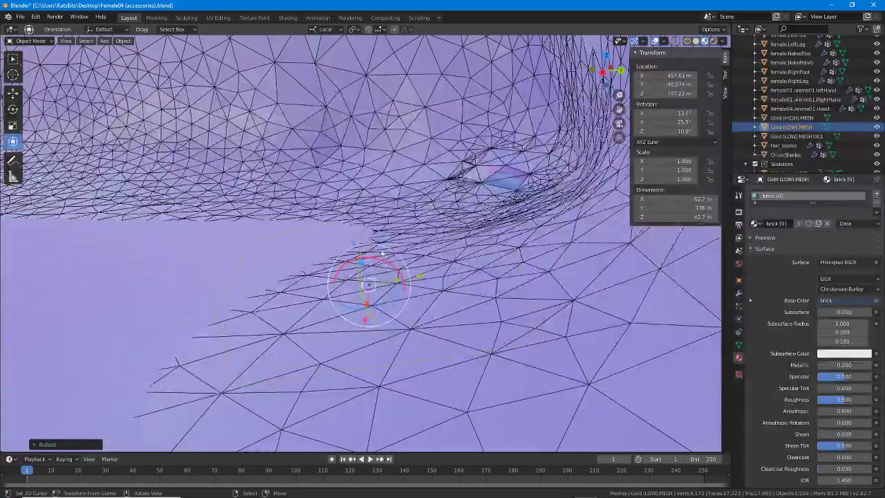
scroll(415, 269, down, 5)
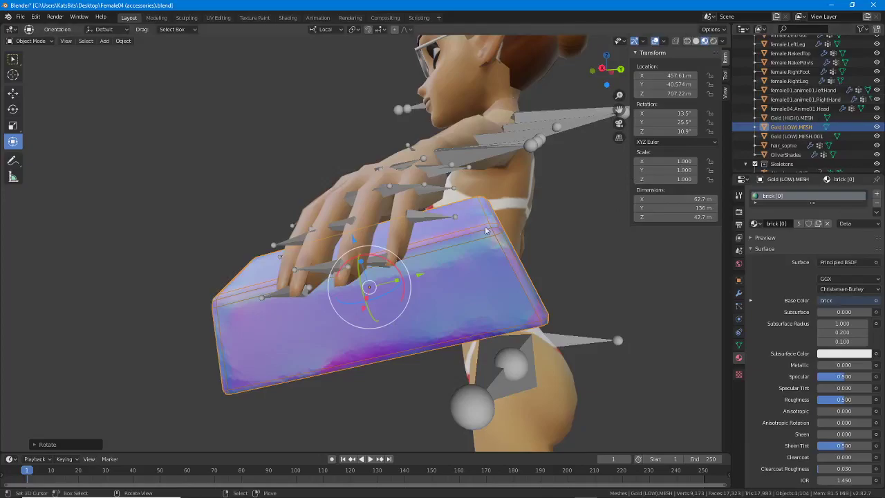
Hide Gold (HIGH).MESH, Gold (LOW).MESH.001, Cube.002 and Cube, leaving the brick under the hand shown
middle_drag(235, 276, 531, 217)
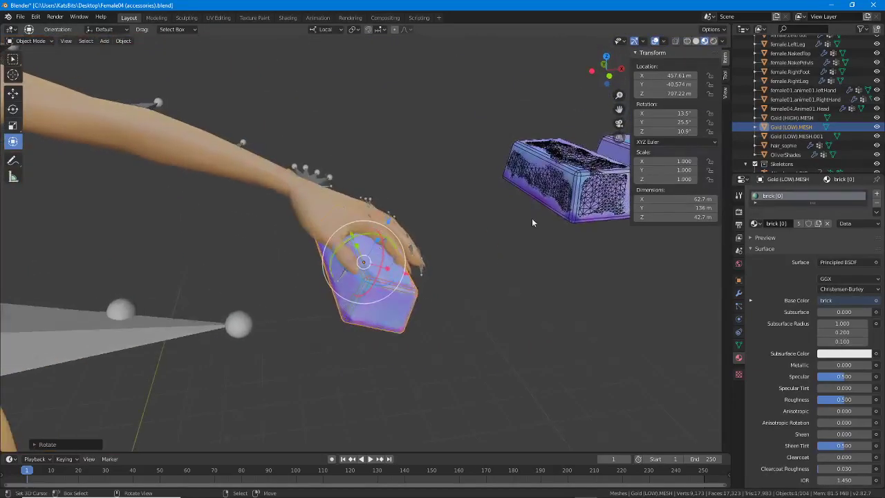
click(561, 185)
shift+middle_drag(588, 175, 499, 203)
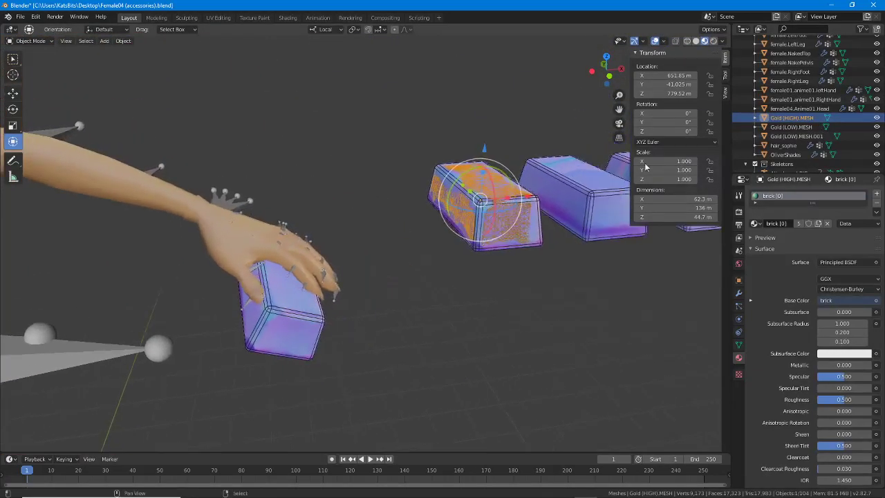
click(876, 119)
right_click(502, 234)
click(876, 136)
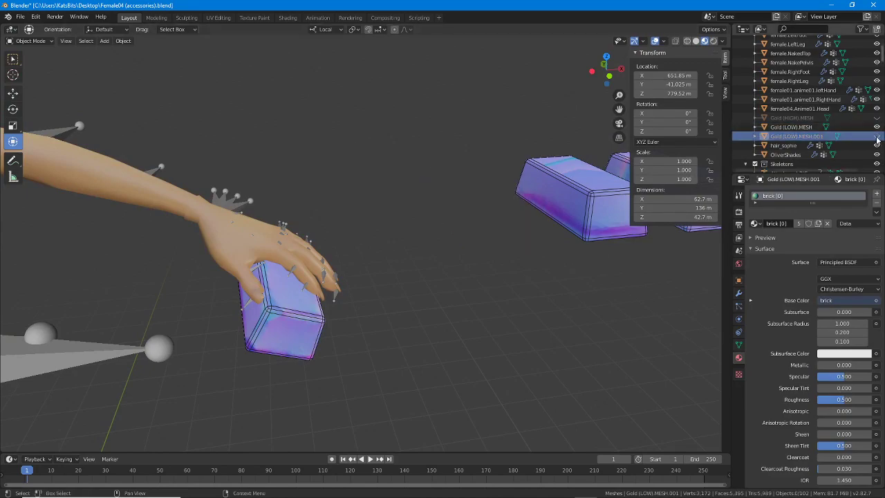
right_click(580, 197)
scroll(824, 121, down, 2)
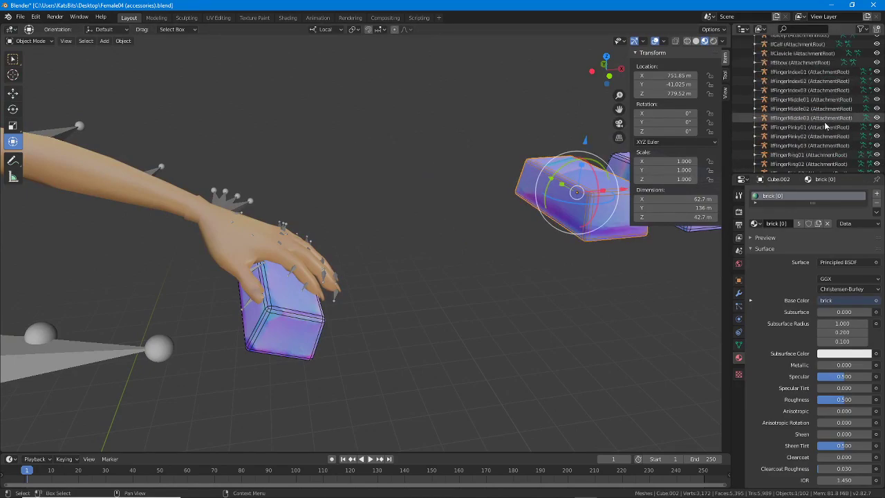
scroll(824, 123, up, 5)
click(877, 68)
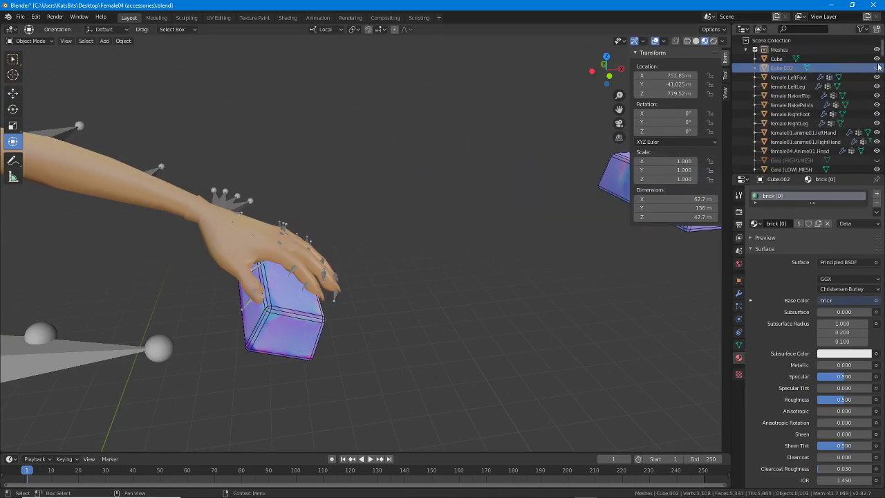
click(877, 58)
Rotate Gold (LOW).MESH about 3.16° around its local X axis to fit the palm
middle_drag(401, 302, 277, 306)
right_click(275, 305)
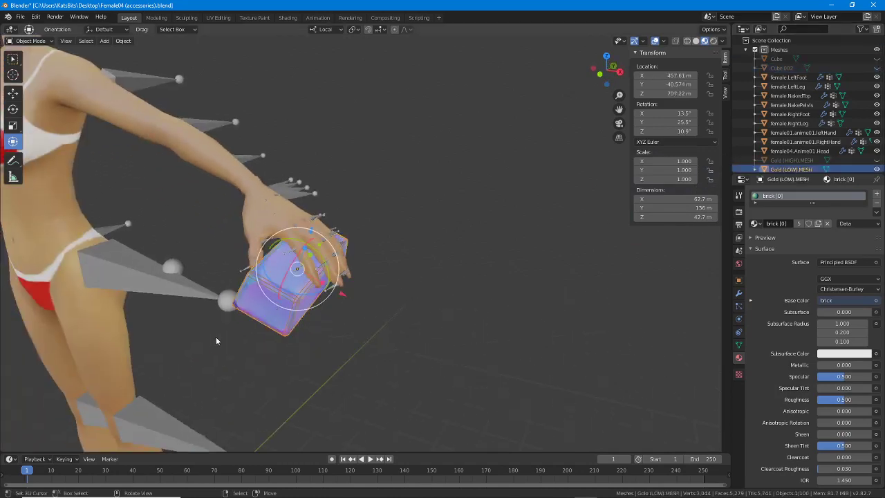
shift+middle_drag(215, 336, 243, 273)
scroll(301, 303, up, 5)
scroll(311, 278, down, 3)
key(r)
key(x)
key(x)
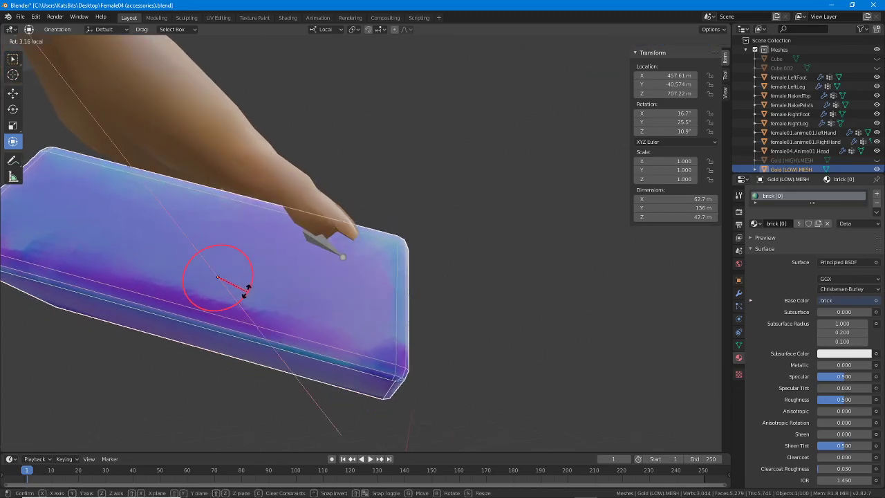
click(247, 291)
middle_drag(329, 253, 284, 310)
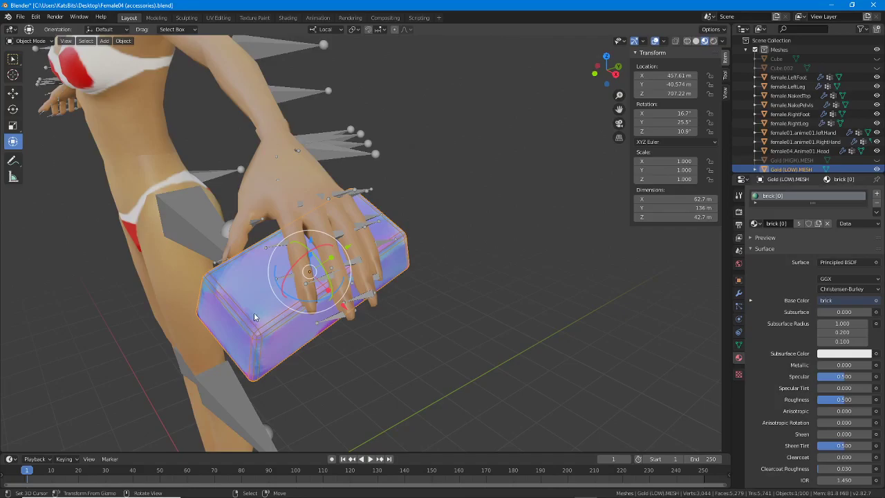
Enter Edit Mode on Gold (LOW).MESH and select the entire mesh
click(23, 42)
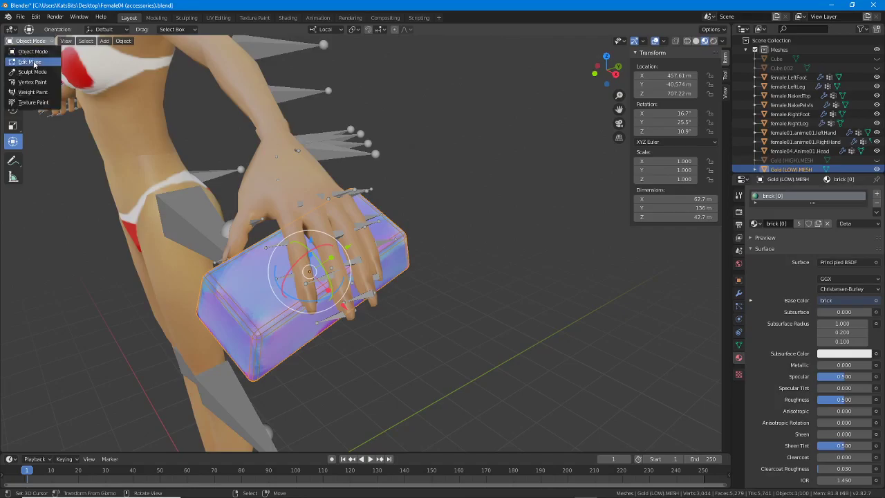
click(31, 52)
click(115, 41)
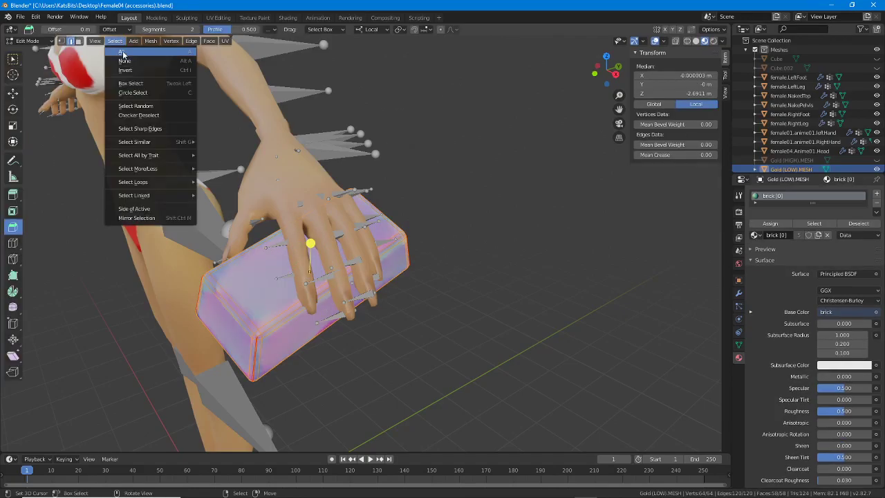
click(123, 51)
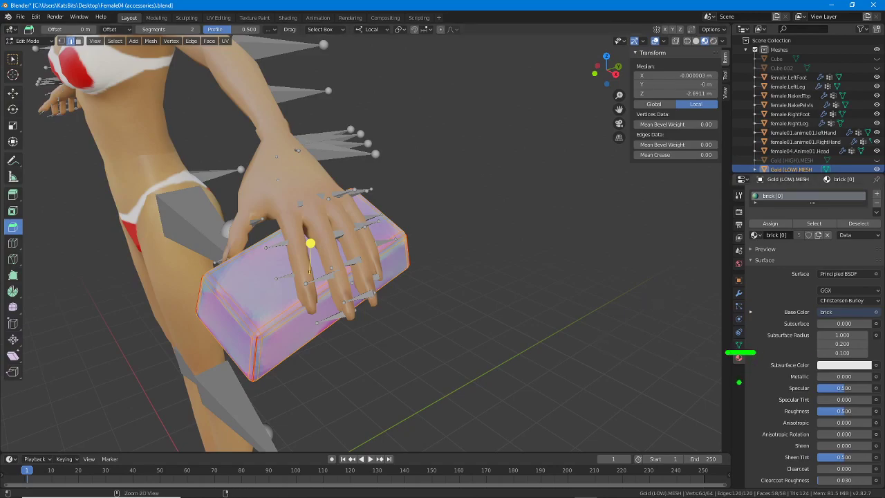
Add a vertex group to the brick's mesh data and name it AttachmentRoot
click(738, 344)
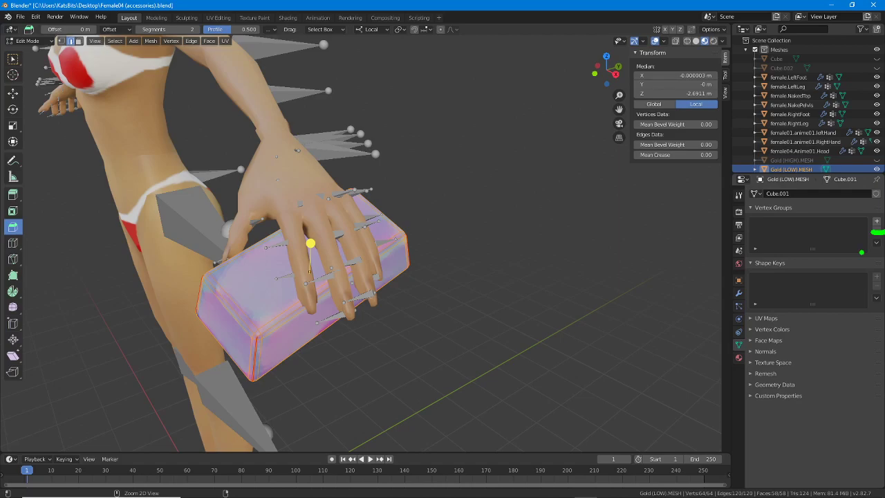
click(876, 221)
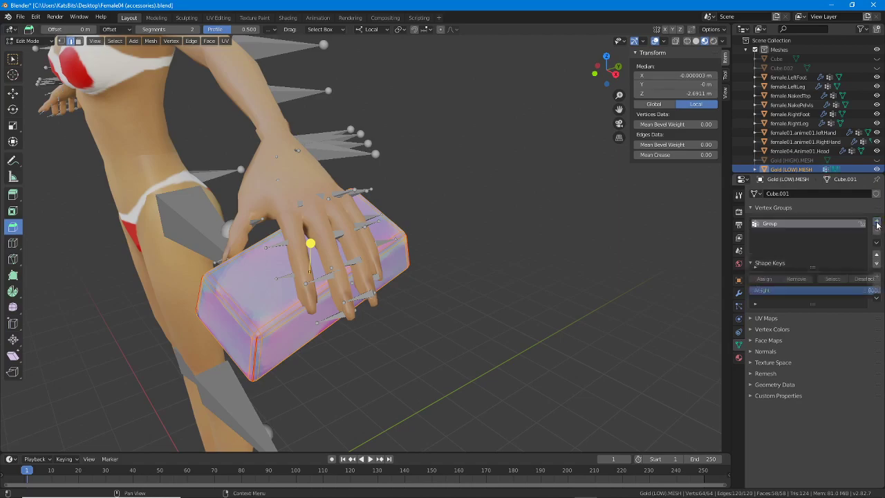
double_click(772, 224)
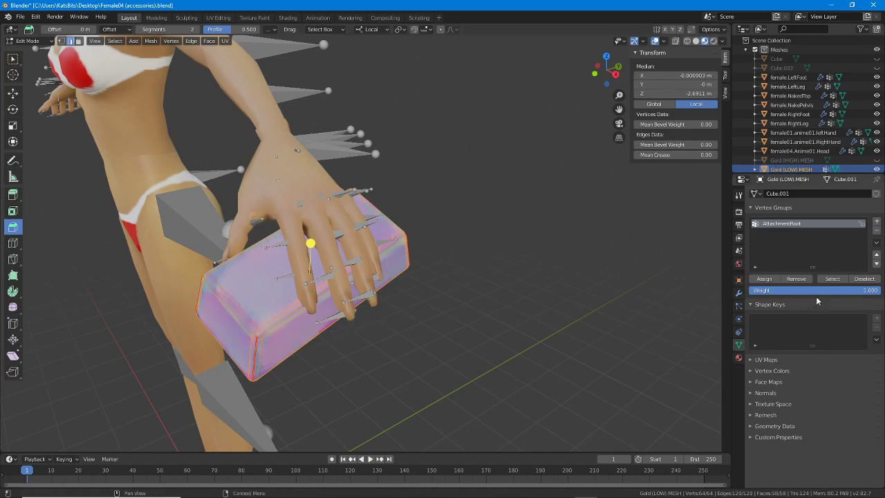
Check the AttachmentRoot vertex group by repeatedly deselecting and selecting its vertices, leaving them deselected
click(863, 279)
click(832, 279)
click(864, 279)
click(832, 279)
click(864, 279)
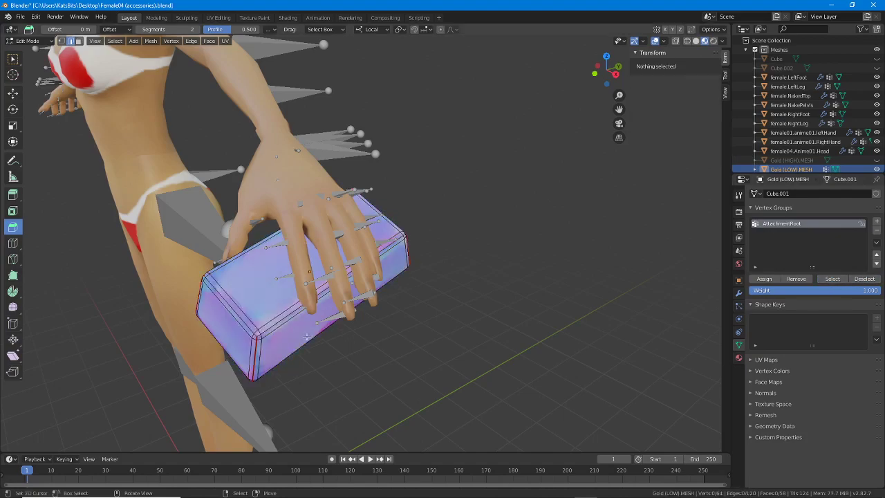
Return the brick to Object Mode and bring the skeleton bones around the wrist into close view
middle_drag(325, 298, 265, 296)
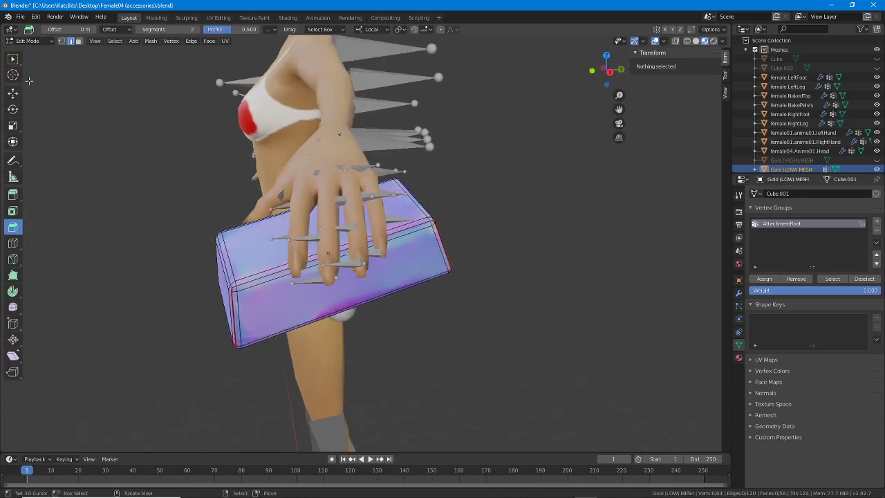
click(29, 42)
click(31, 51)
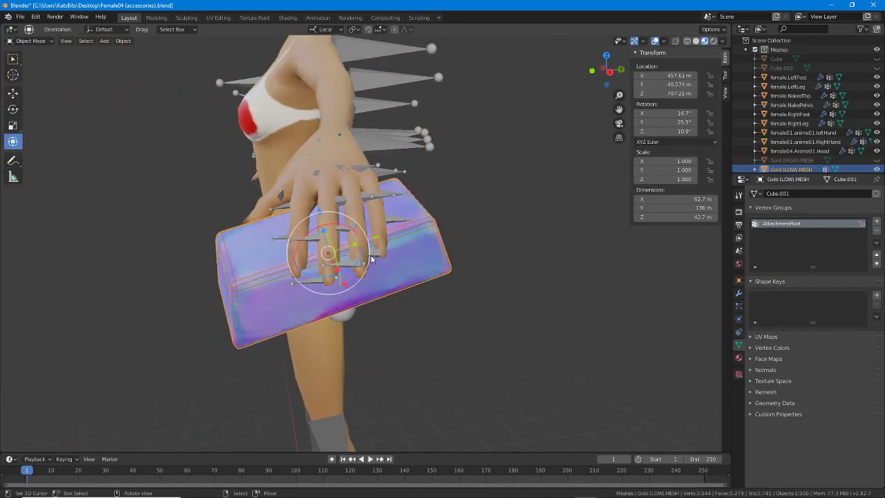
middle_drag(371, 256, 271, 255)
shift+middle_drag(430, 183, 339, 249)
scroll(369, 221, up, 3)
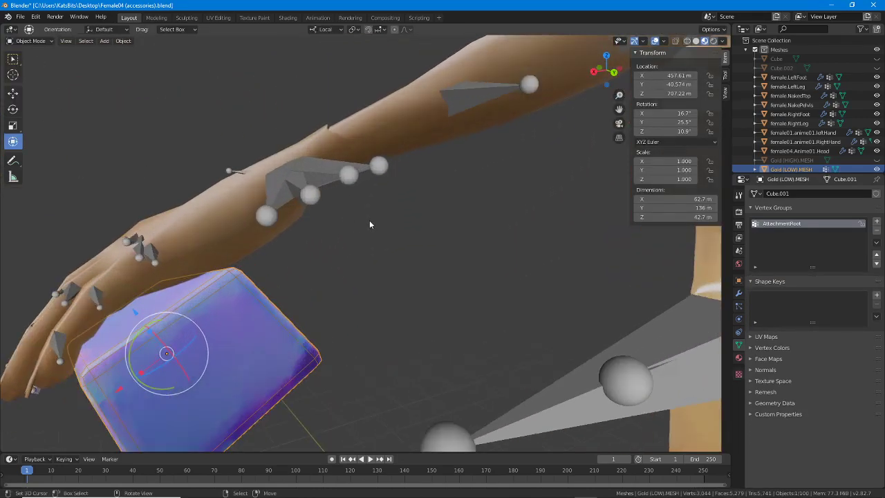
middle_drag(369, 220, 359, 271)
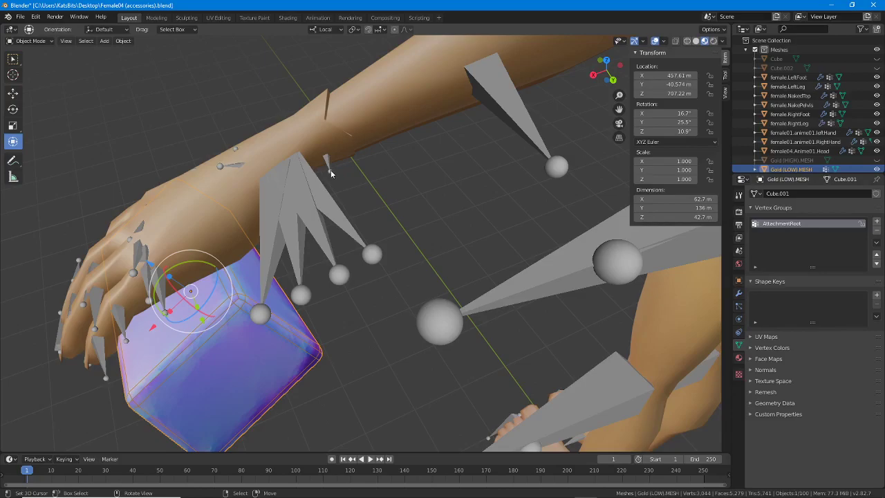
Add the lfHand (AttachmentRoot) armature by the wrist to the selection and turn on the viewport text overlay to show object names
middle_drag(323, 358, 329, 171)
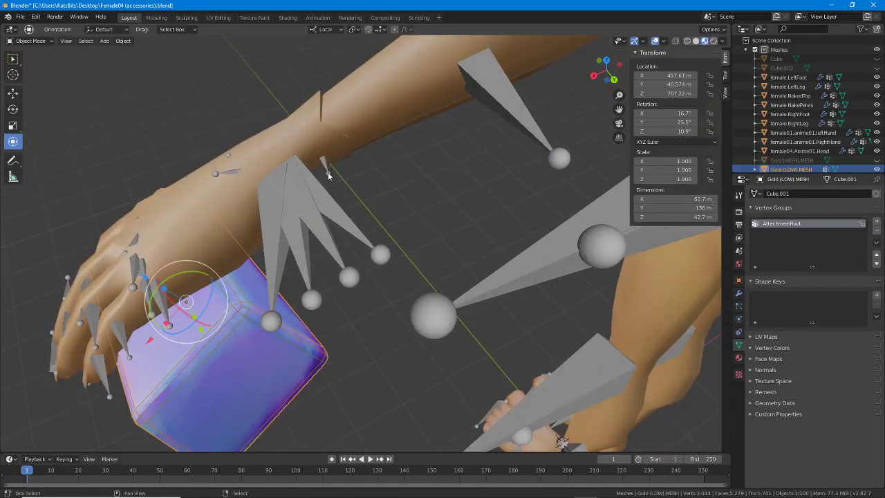
shift+click(327, 172)
middle_drag(305, 229, 289, 240)
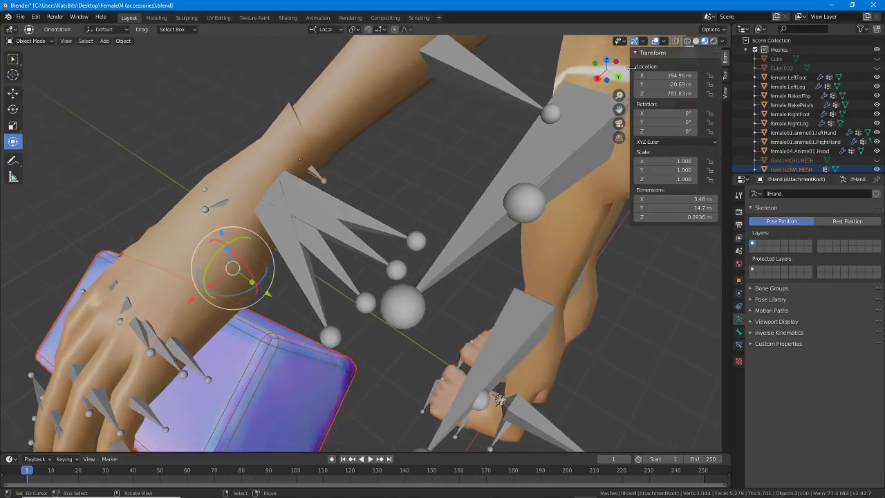
click(664, 42)
click(608, 106)
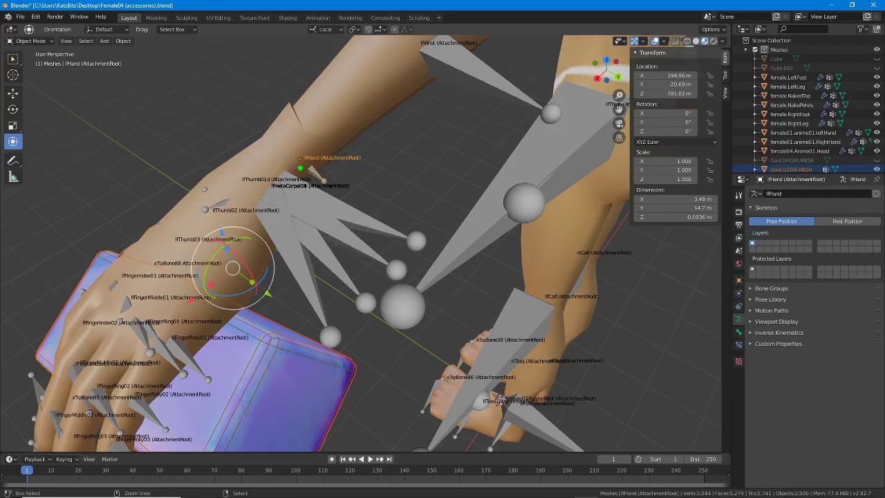
drag(300, 168, 369, 168)
Select the gold brick on its own and add an Armature modifier to it
middle_drag(281, 350, 301, 298)
click(301, 298)
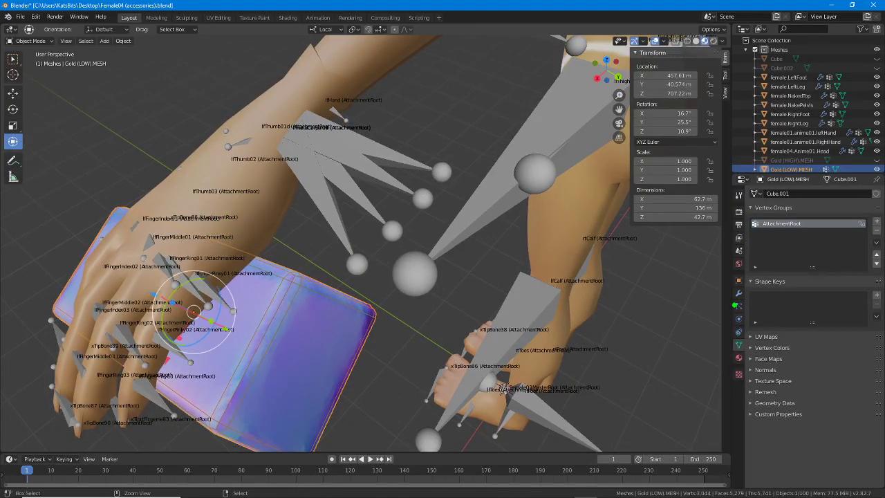
drag(727, 303, 740, 303)
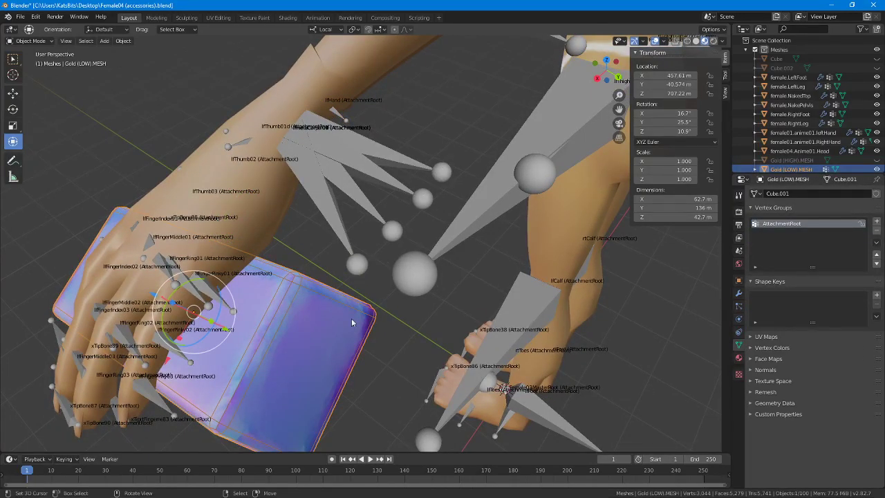
click(740, 294)
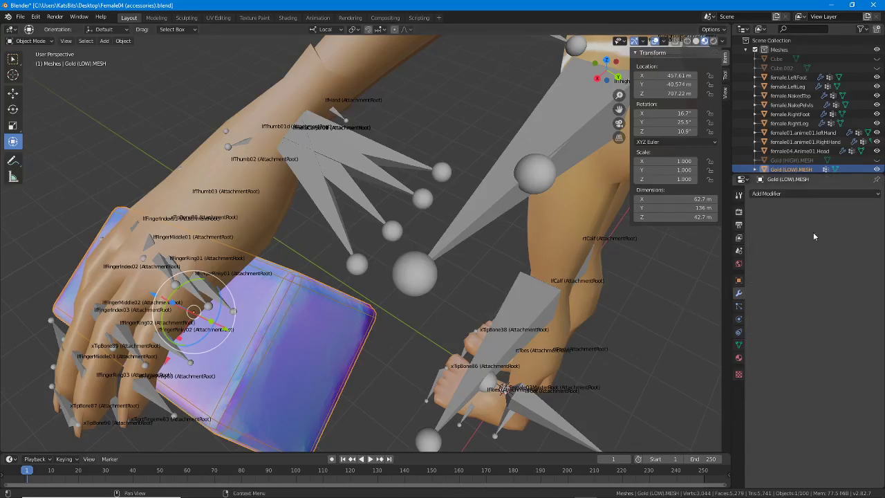
click(783, 195)
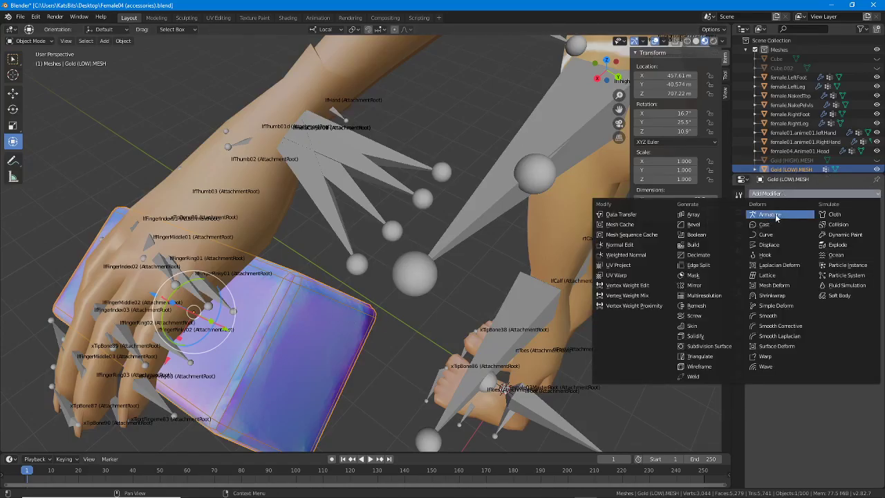
click(777, 215)
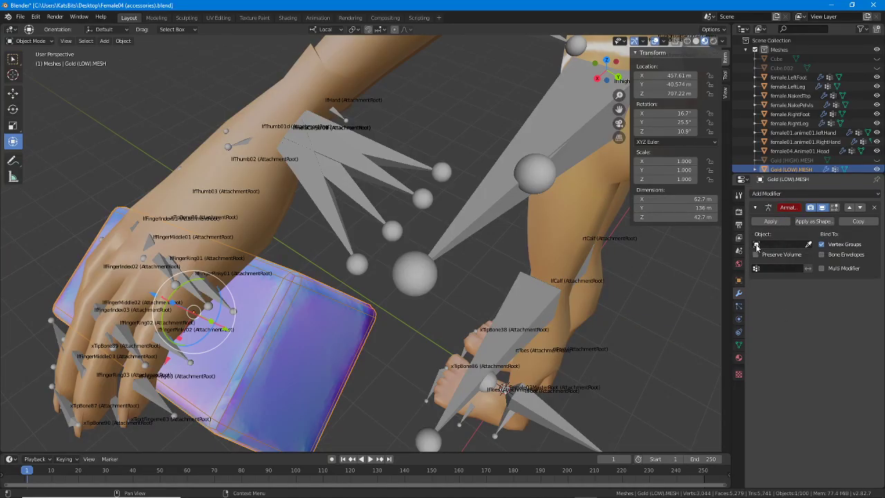
Look through the Armature modifier's list of available target objects and close it without choosing one
click(756, 245)
key(Down)
key(Down)
key(Down)
key(Down)
key(Down)
key(Down)
key(Down)
key(Down)
key(Down)
key(Down)
key(Down)
key(Down)
key(Down)
key(Down)
key(Down)
key(Down)
key(Down)
key(Down)
key(Down)
key(Down)
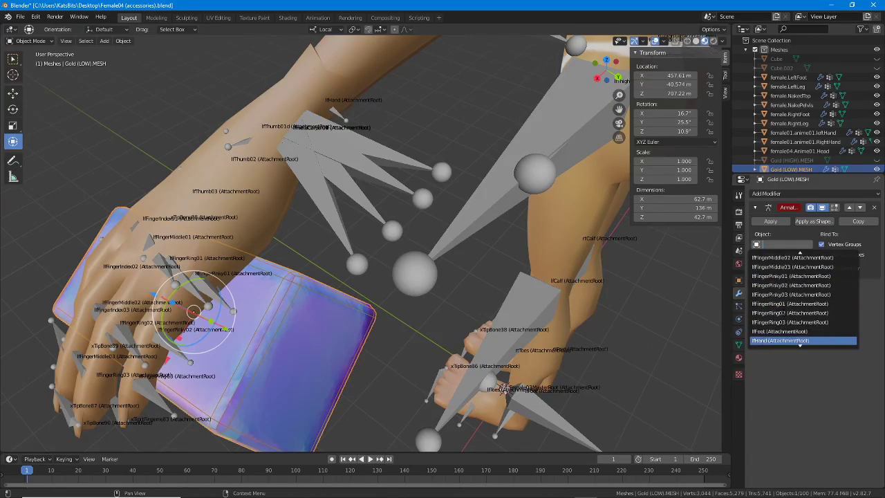
key(Down)
key(Down)
key(Down)
key(Down)
key(Down)
key(Down)
key(Down)
key(Down)
key(Down)
key(Down)
key(Down)
key(Down)
key(Down)
key(Down)
key(Down)
key(Down)
key(Down)
key(Down)
key(Down)
key(Down)
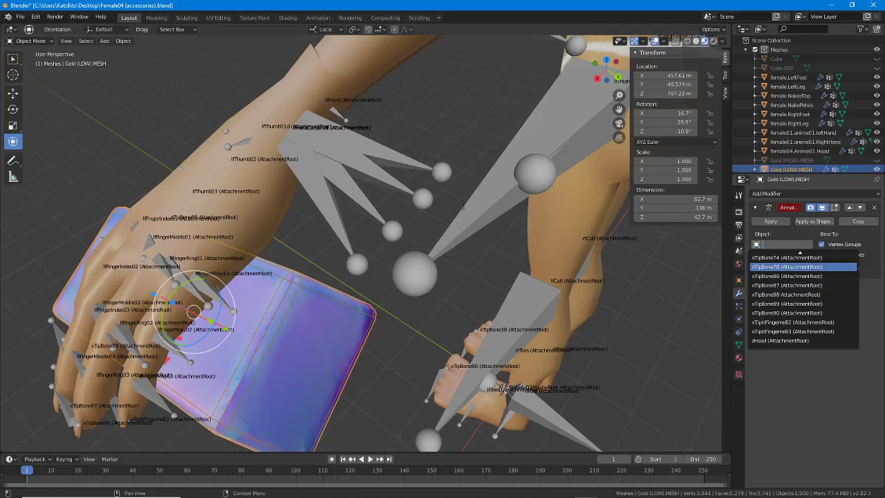
click(788, 380)
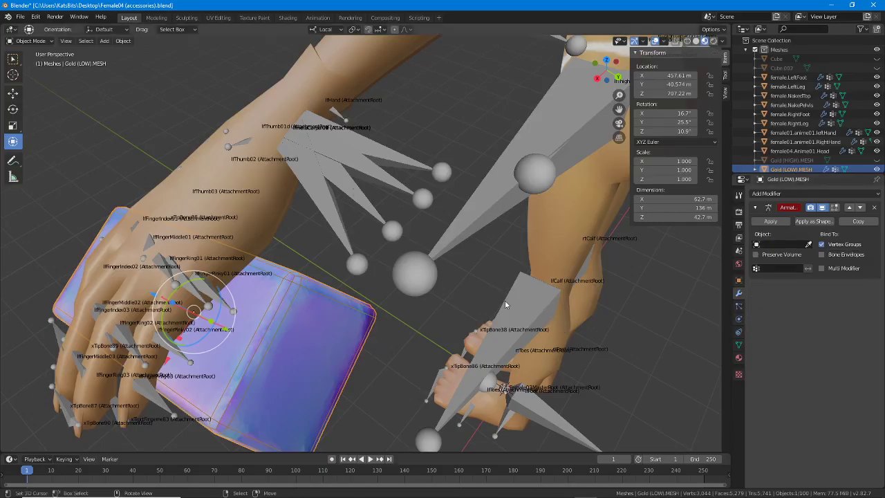
Set the Armature modifier's target object to lfHand (AttachmentRoot) by sampling it at the wrist in the viewport
middle_drag(482, 297, 418, 257)
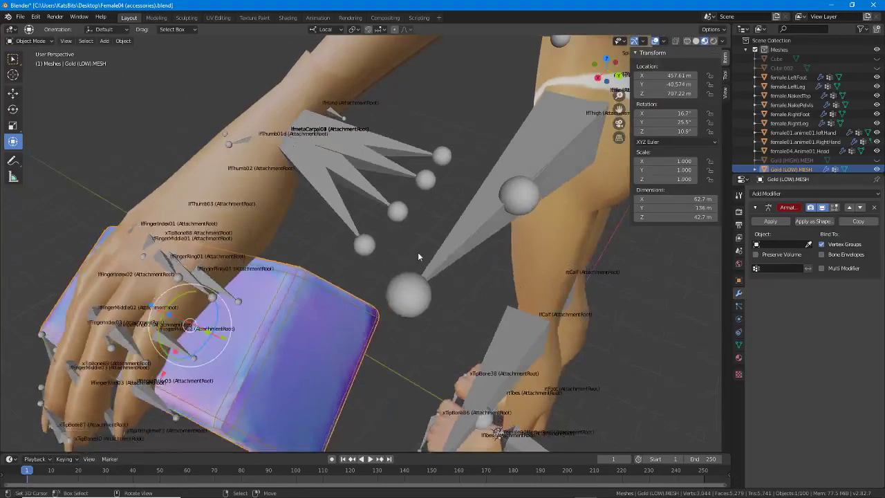
click(809, 246)
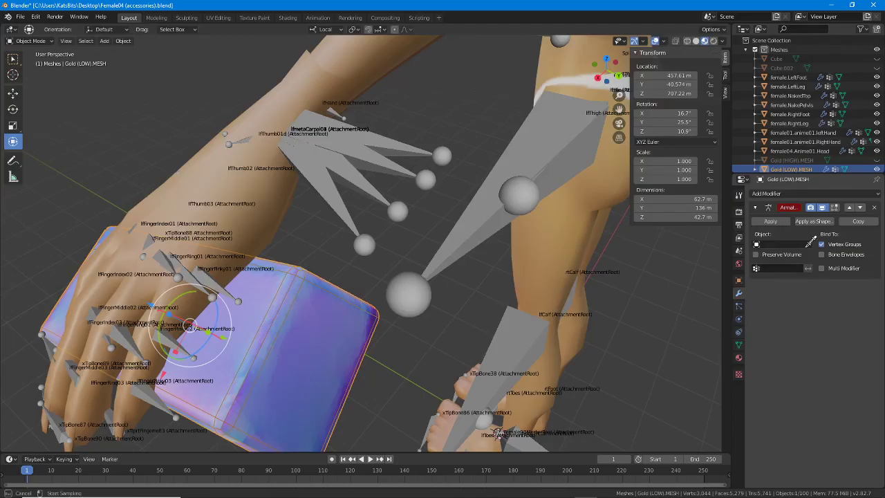
click(333, 105)
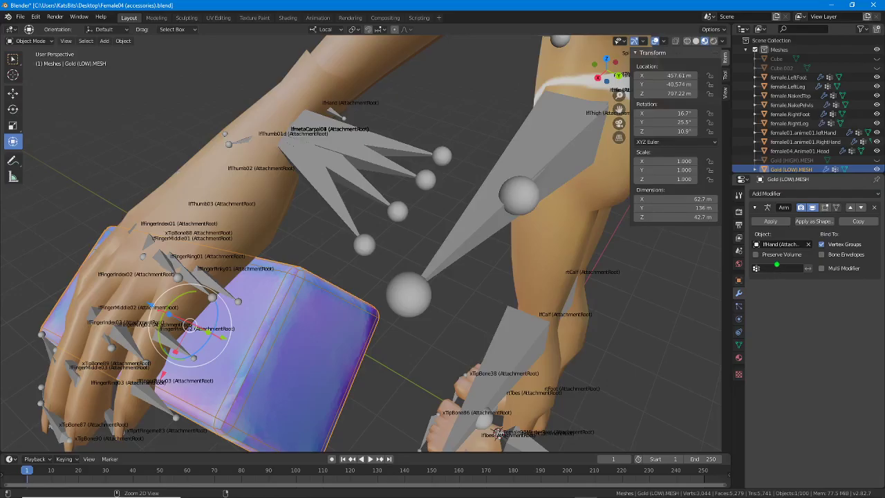
drag(753, 254, 802, 254)
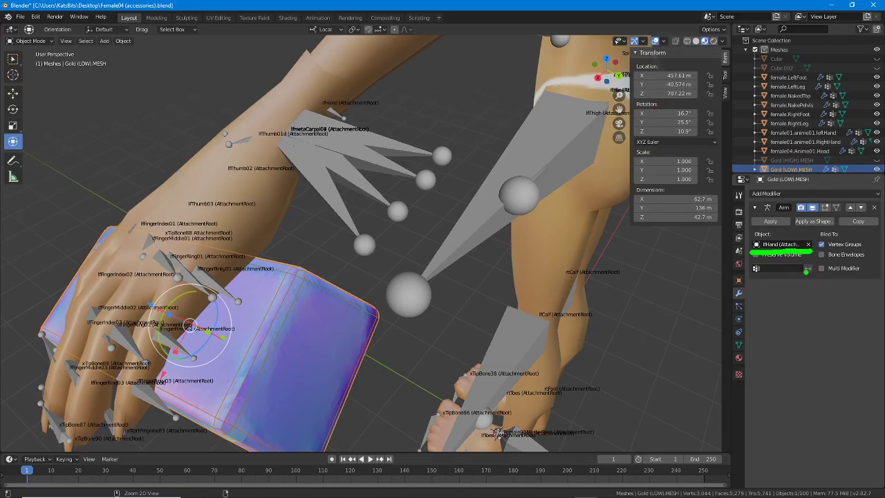
Select the lfHand (AttachmentRoot) armature and switch it to Pose Mode
click(358, 123)
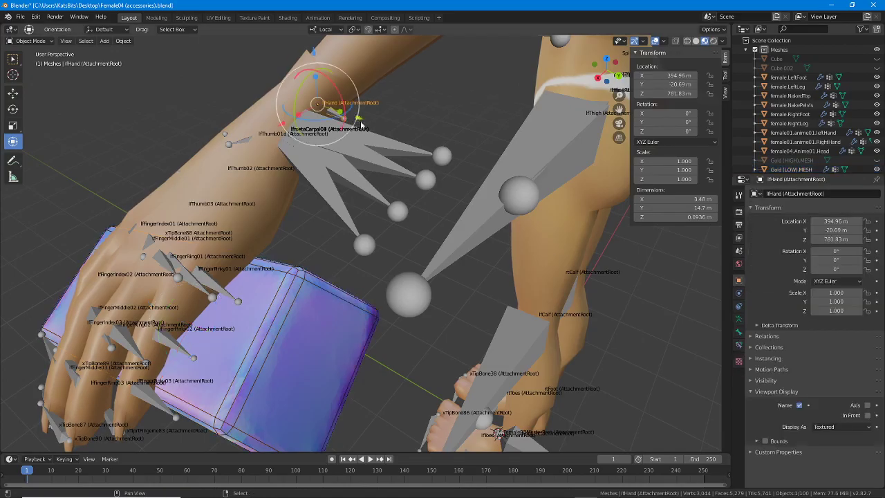
middle_drag(360, 124, 430, 208)
click(25, 41)
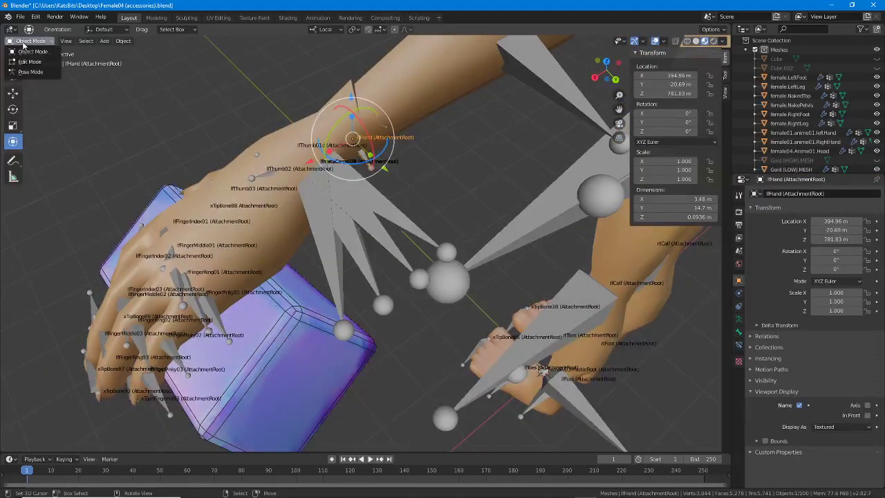
click(32, 71)
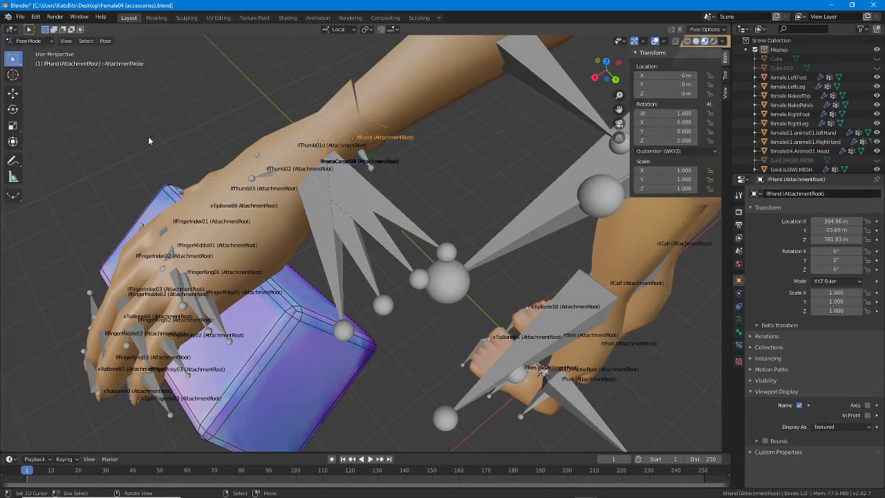
Test-rotate the two overlapping lfHand attachment bones in turn to see which one carries the brick, cancelling each rotation
key(r)
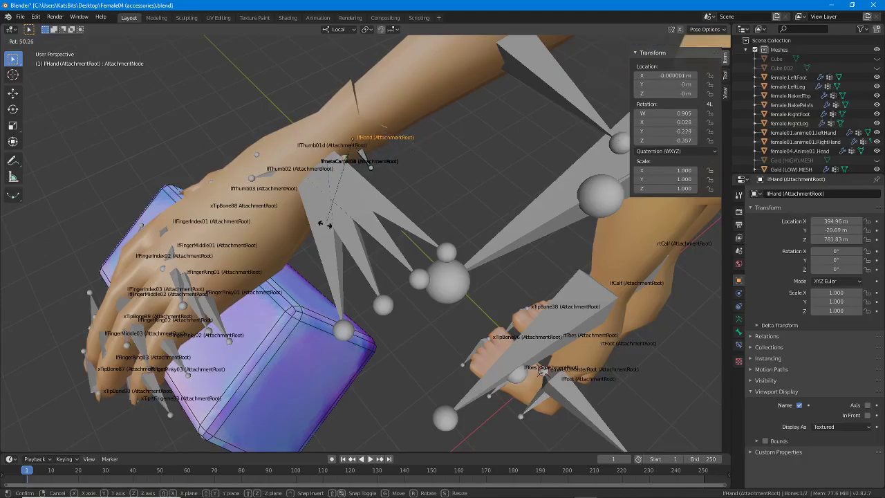
key(Escape)
key(r)
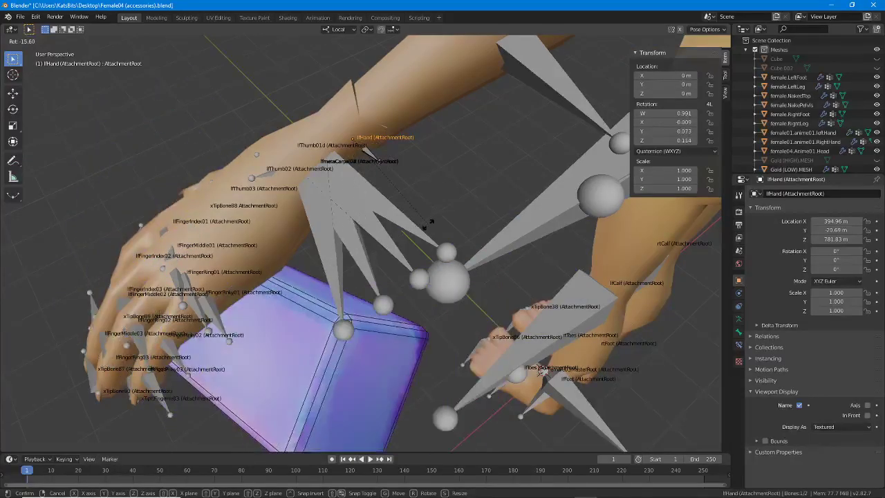
key(Escape)
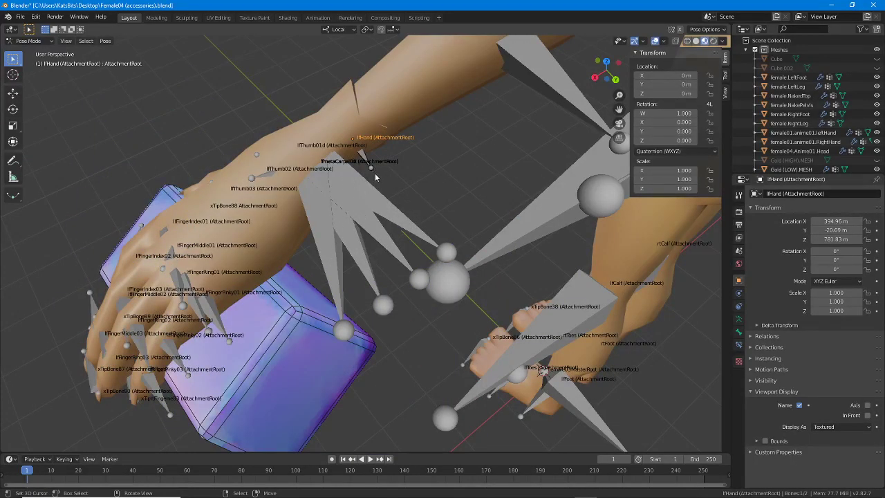
Try moving one lfHand bone away from the bone overlapping it, and cancel the move
scroll(373, 176, up, 5)
scroll(401, 235, up, 4)
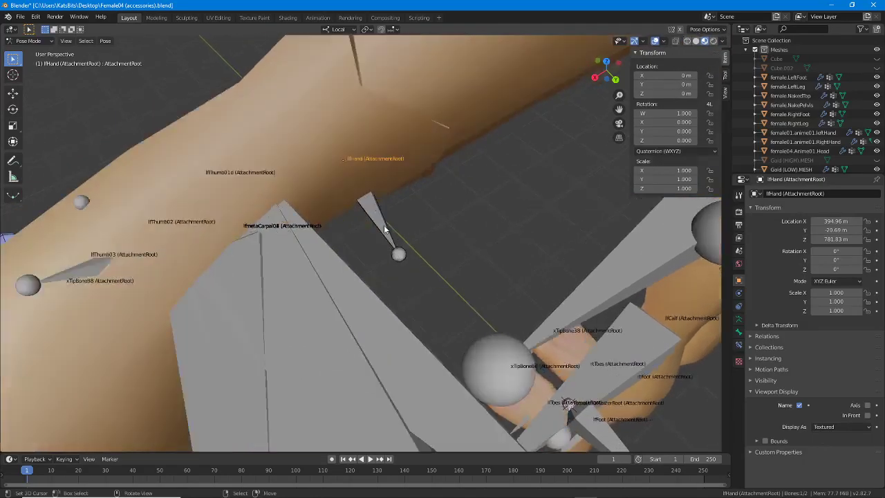
middle_drag(423, 263, 373, 239)
click(372, 239)
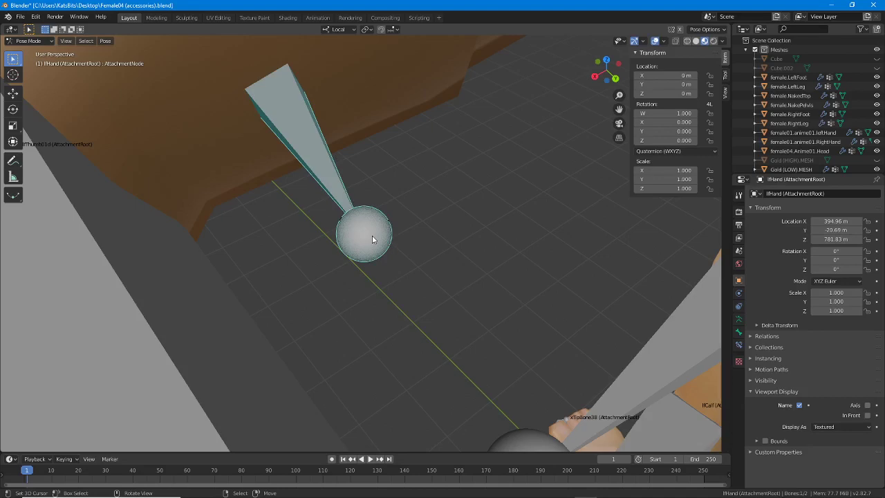
key(g)
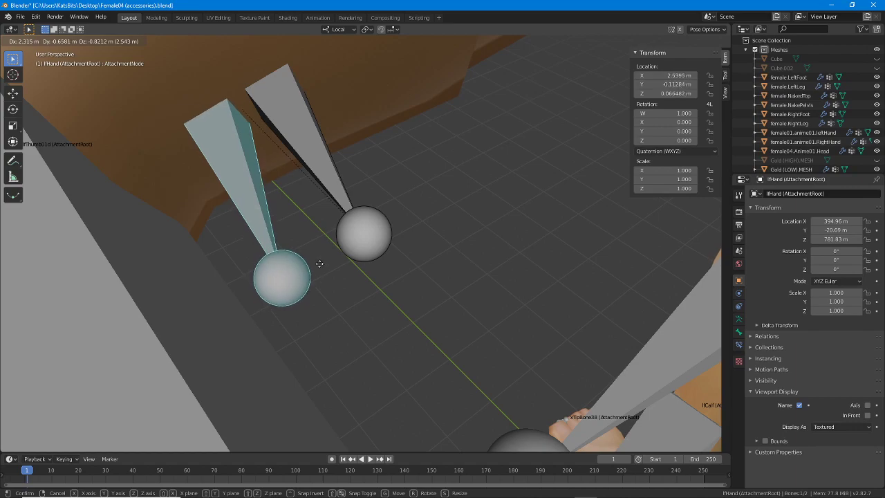
right_click(324, 262)
right_click(383, 237)
scroll(384, 237, down, 7)
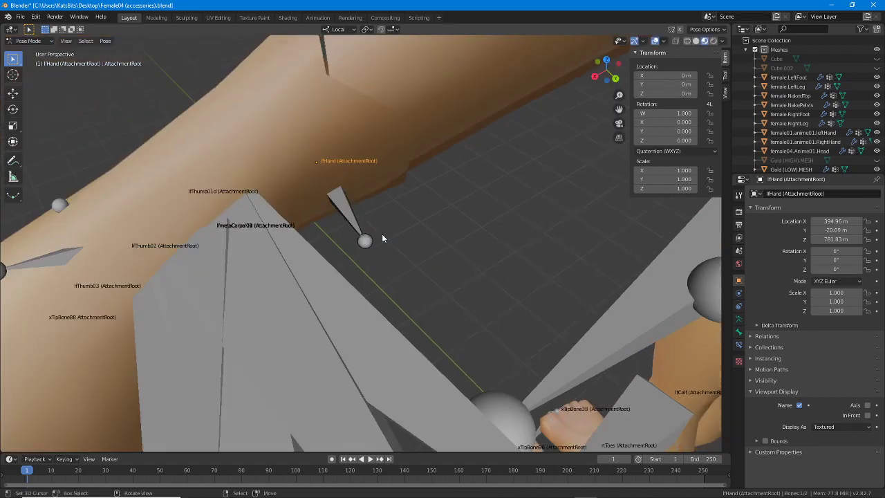
Test-rotate the bone weighted to the brick to check that the brick follows it, and cancel the rotation
shift+middle_drag(346, 285, 389, 188)
scroll(357, 266, down, 2)
shift+middle_drag(356, 266, 388, 201)
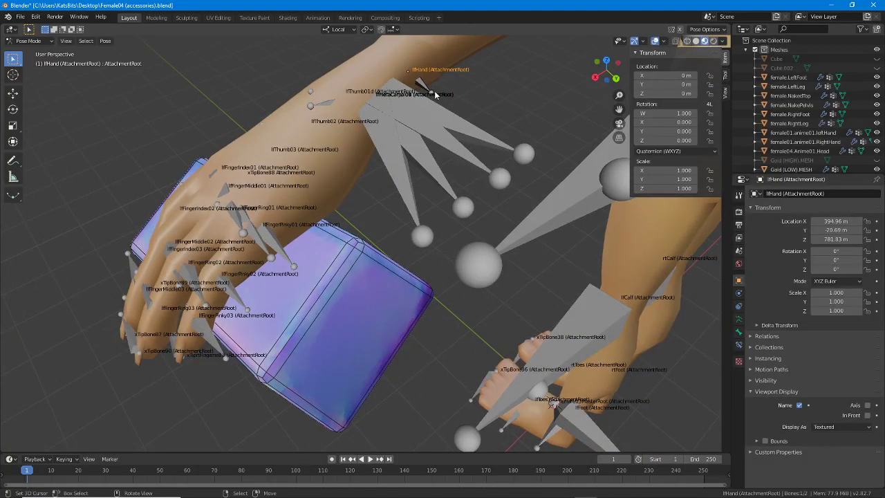
key(r)
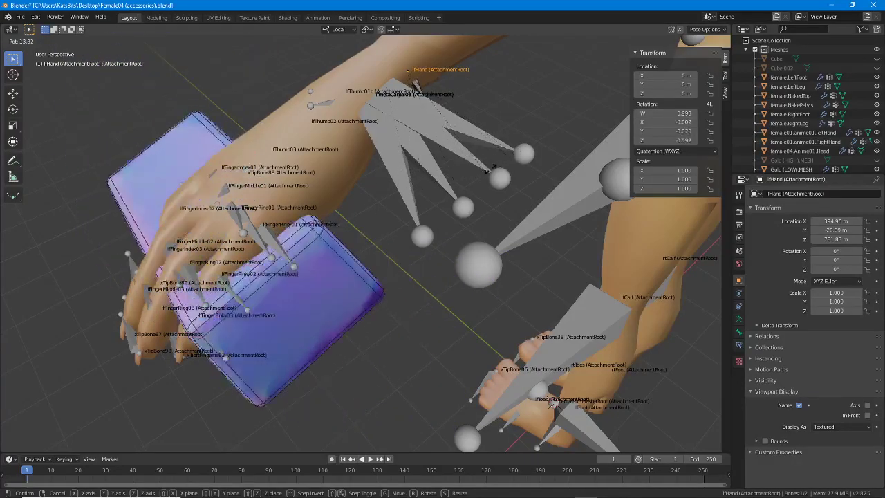
key(Escape)
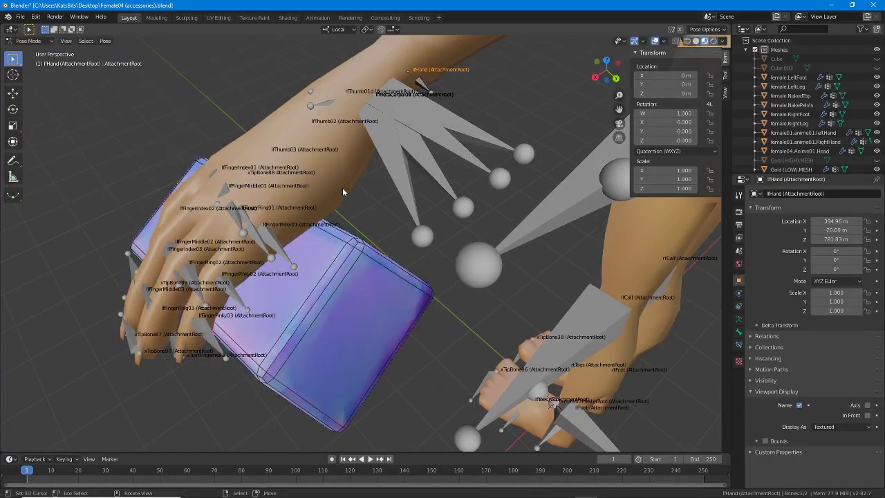
middle_drag(342, 187, 354, 299)
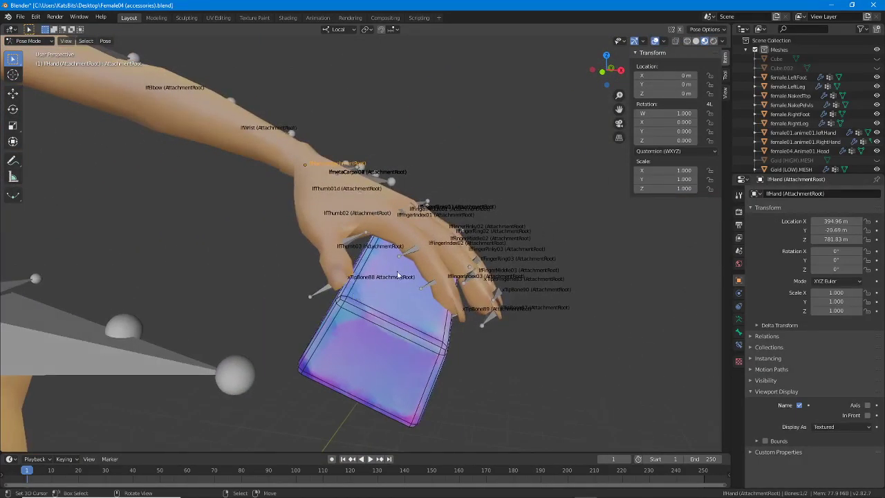
middle_drag(400, 276, 331, 276)
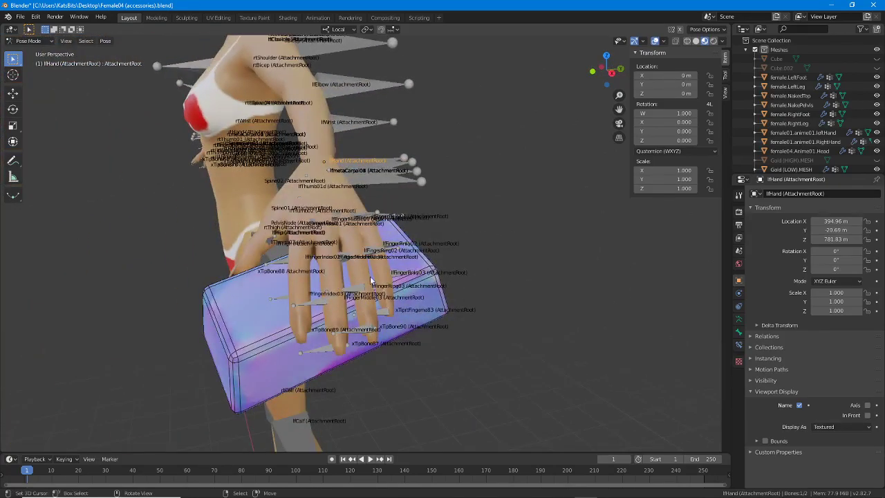
mouse_move(369, 276)
middle_down()
mouse_move(294, 269)
mouse_move(389, 251)
mouse_move(369, 272)
middle_up()
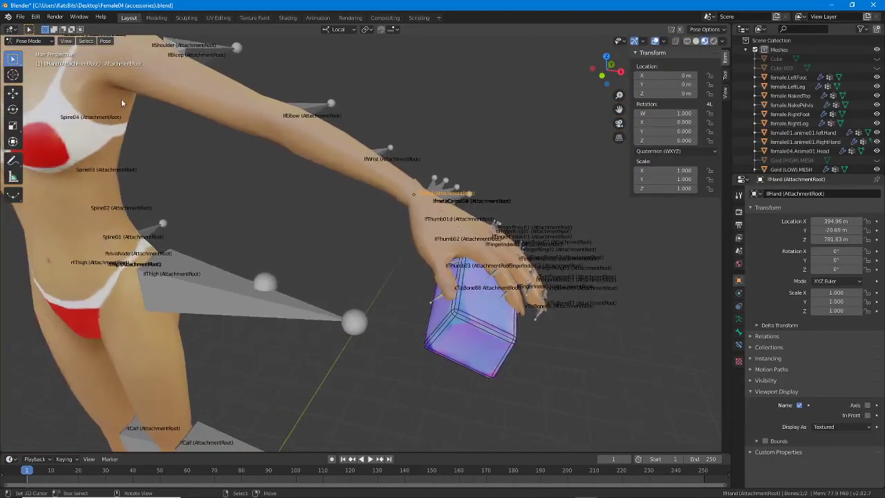
Save the scene as a new file named goldbar accessory (1).blend in the F:\Social\IMVU\accessories\Blender 2.8 folder
click(20, 17)
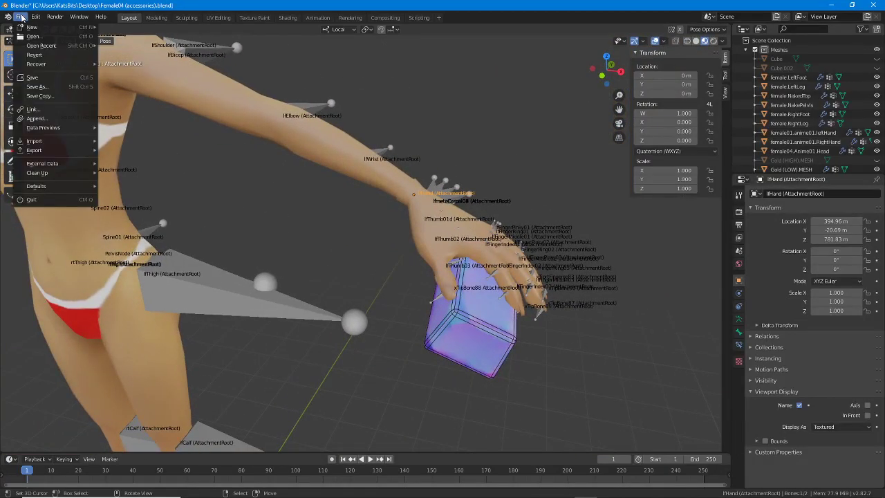
click(36, 86)
drag(338, 84, 304, 63)
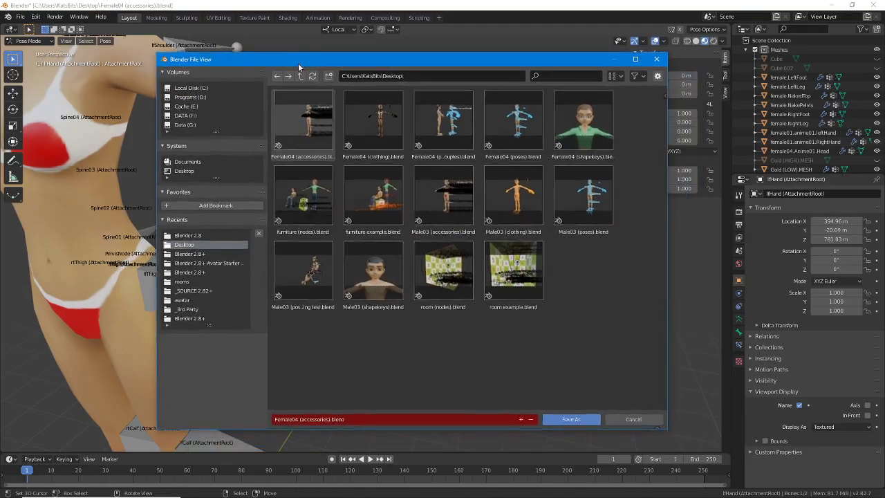
click(188, 238)
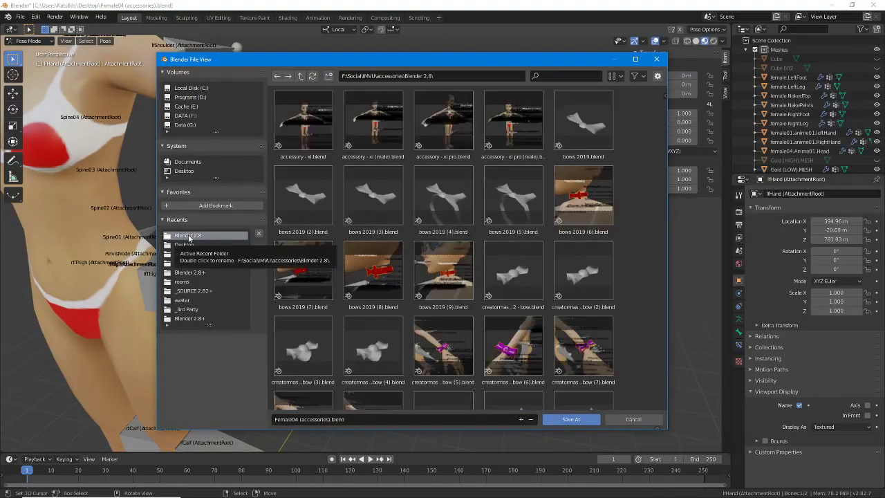
click(353, 419)
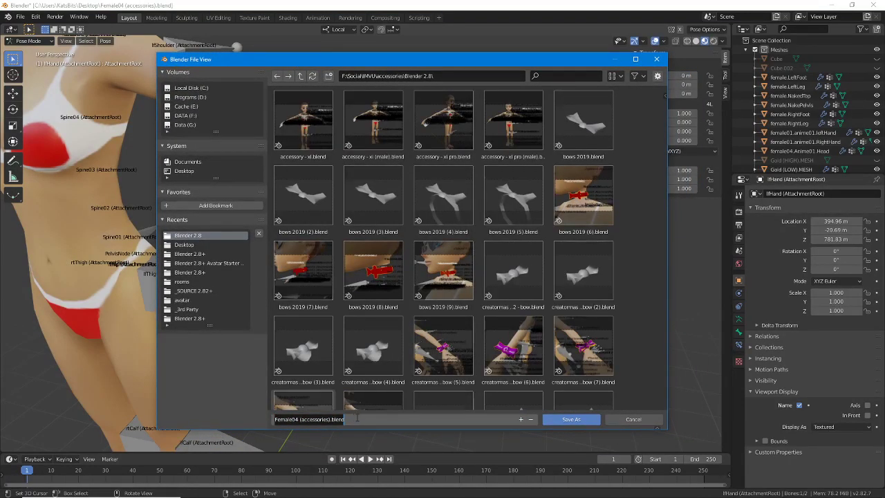
text(goldbar.accessory (1)
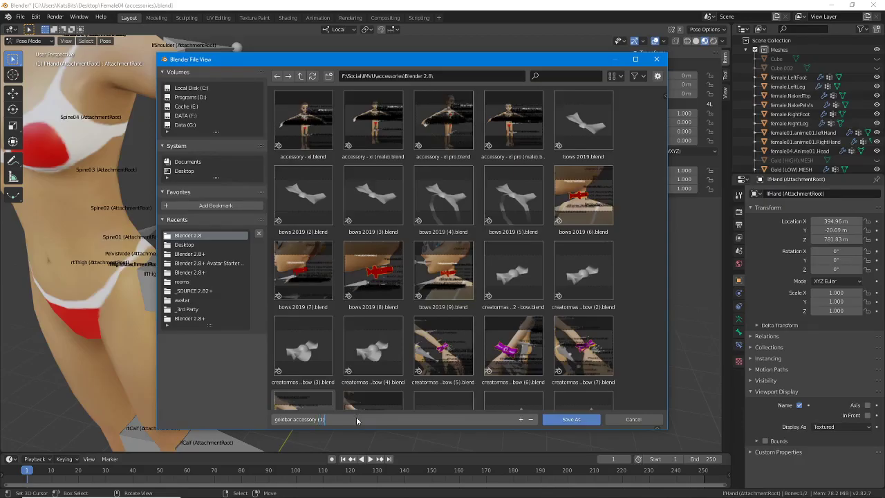
key(Return)
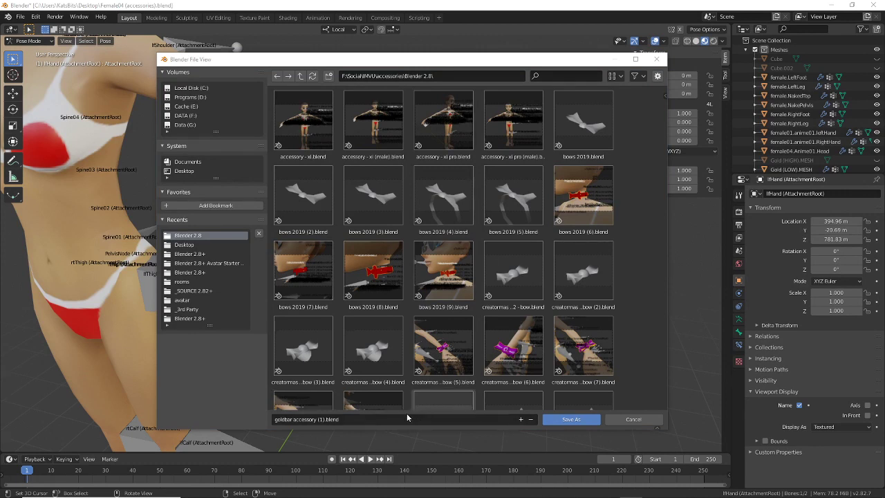
click(571, 420)
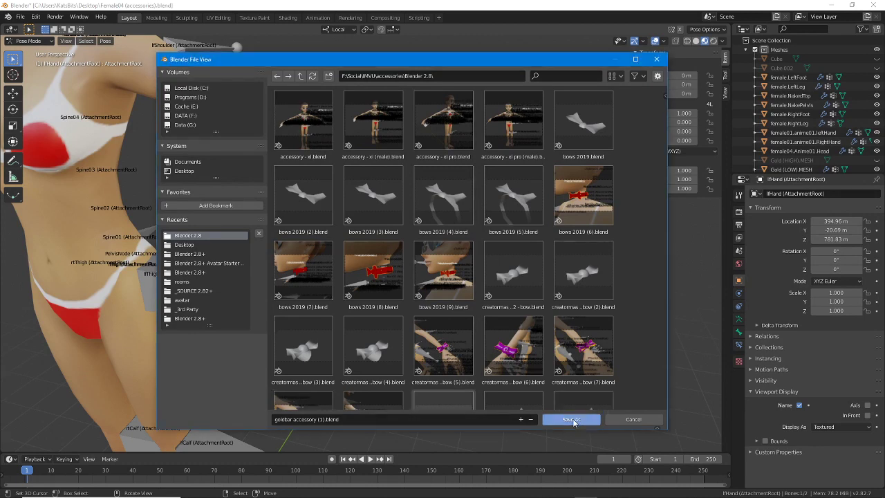
Deselect all bones of the lfHand (AttachmentRoot) armature in Pose Mode
middle_drag(520, 264, 565, 264)
scroll(498, 260, up, 3)
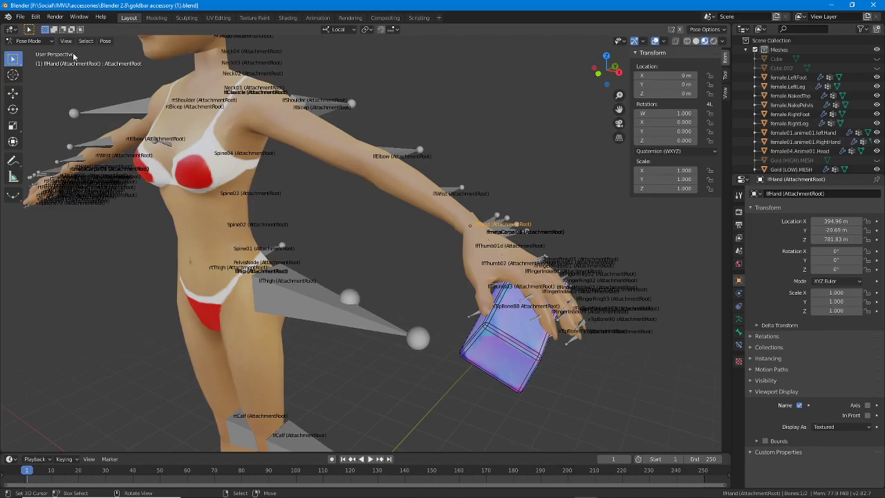
click(85, 41)
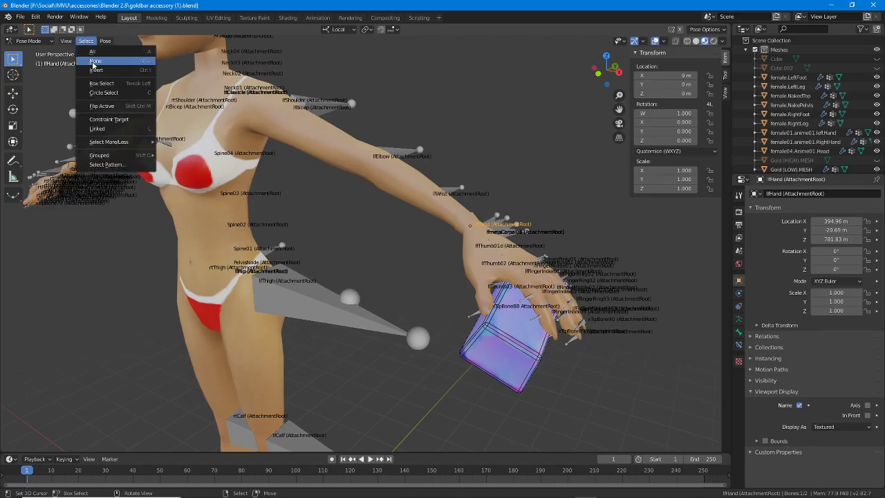
drag(72, 48, 96, 47)
drag(86, 68, 108, 67)
key(Escape)
click(95, 62)
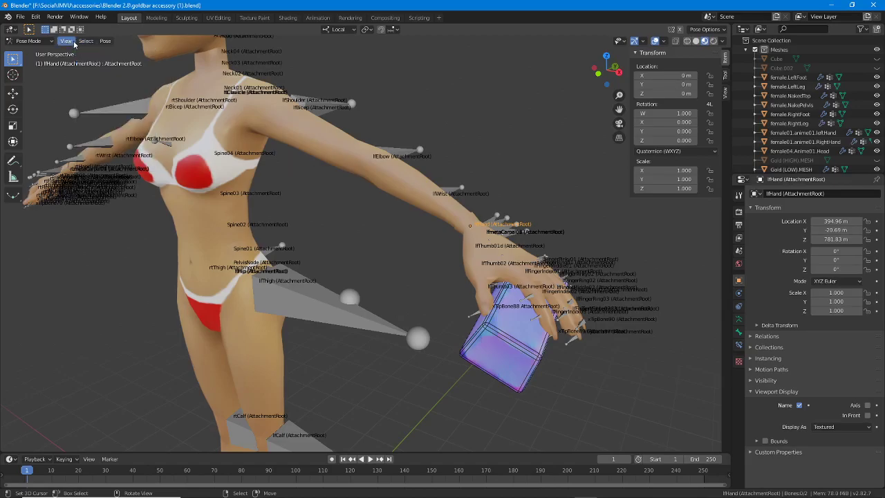
click(84, 41)
Locate the lfHand (AttachmentRoot) armature in the Skeletons collection and at the wrist, and switch it back to Object Mode
middle_drag(475, 237, 372, 248)
scroll(380, 237, up, 4)
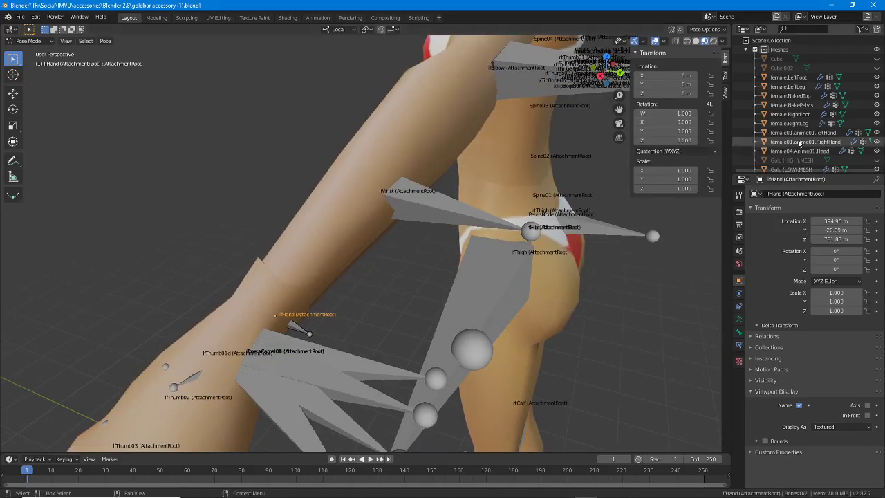
scroll(811, 138, down, 5)
scroll(810, 138, down, 7)
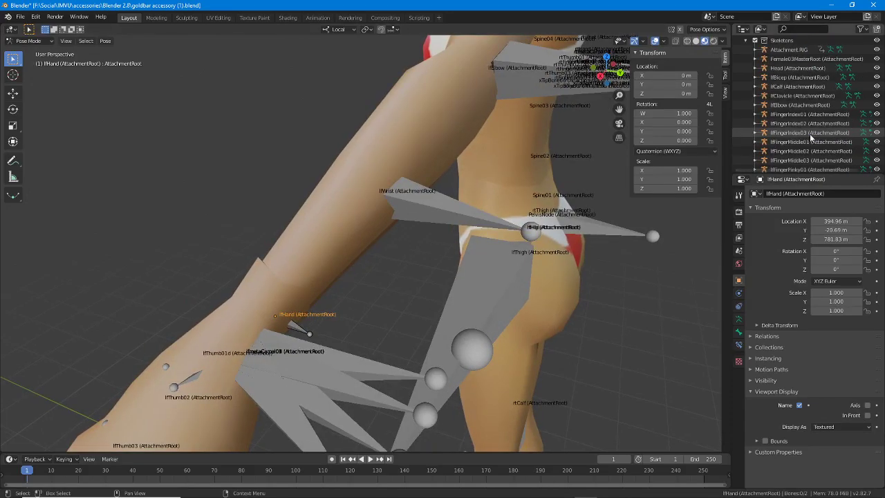
scroll(810, 138, down, 3)
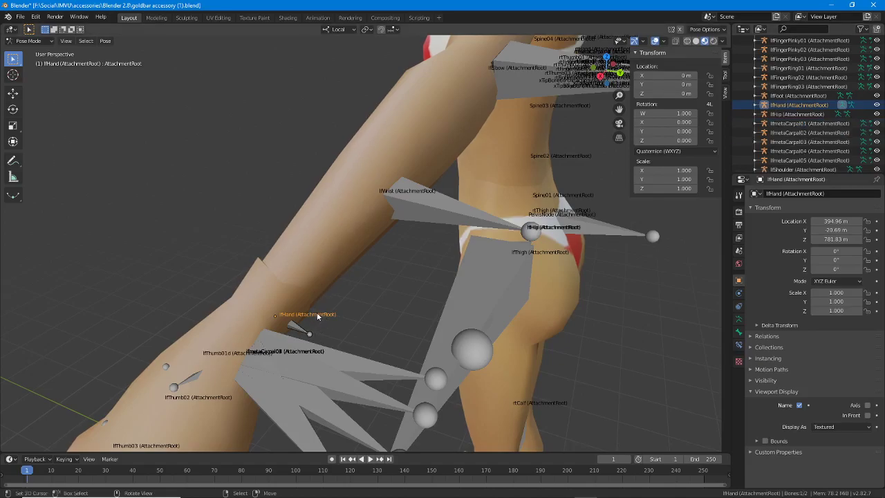
click(31, 41)
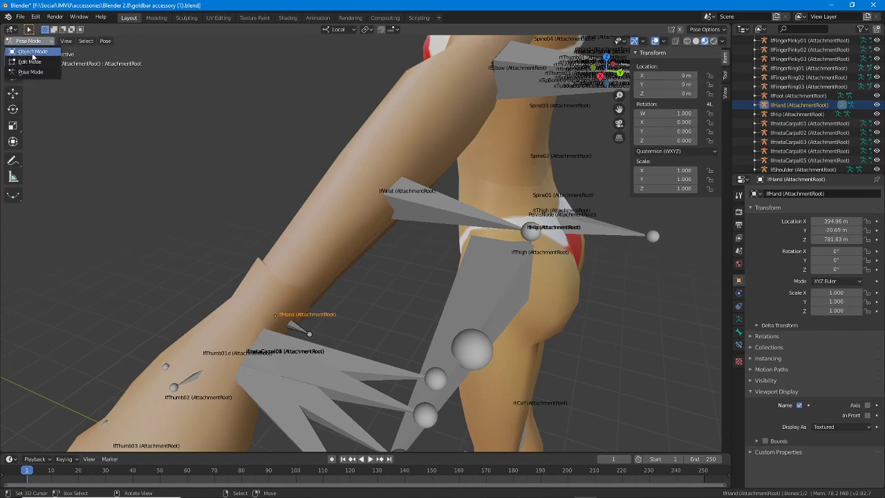
click(32, 52)
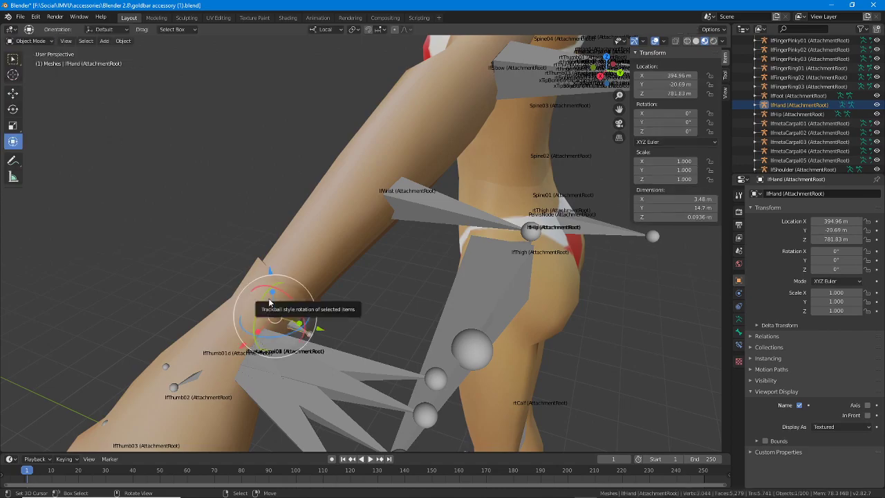
Deselect all objects and examine the avatar's left arm, the lfHand attachment node and the gold bar from several sides
click(86, 41)
click(94, 62)
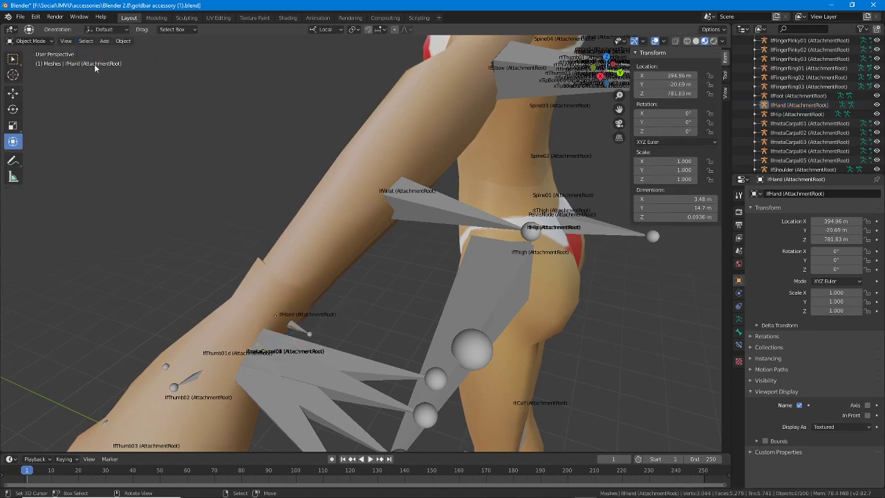
scroll(217, 357, down, 2)
middle_drag(217, 357, 345, 323)
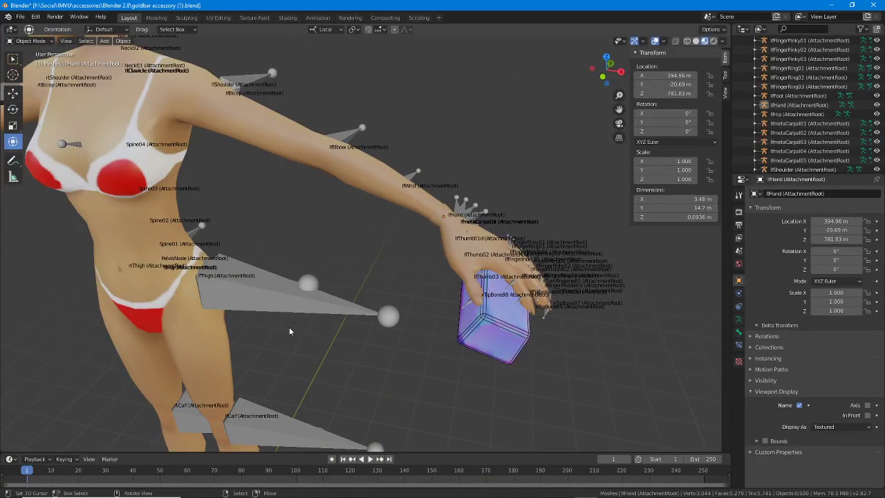
scroll(288, 329, down, 2)
middle_drag(193, 266, 194, 264)
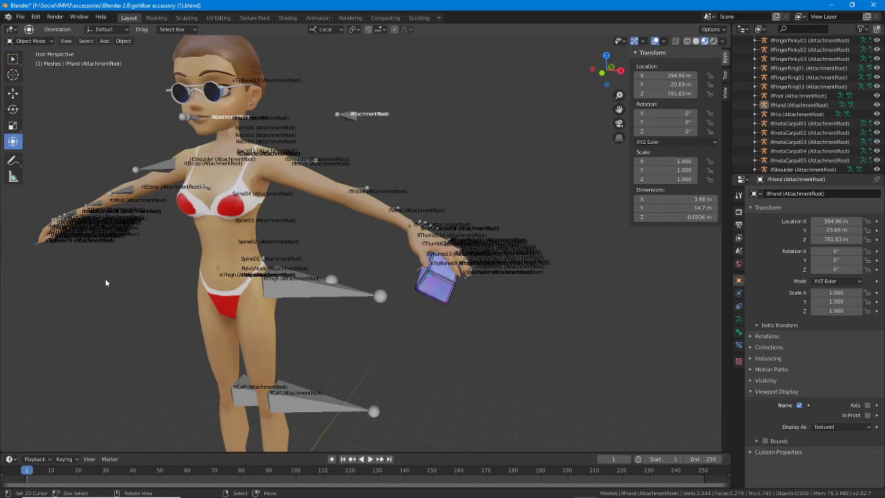
middle_drag(315, 293, 255, 249)
scroll(259, 285, up, 3)
scroll(255, 249, up, 2)
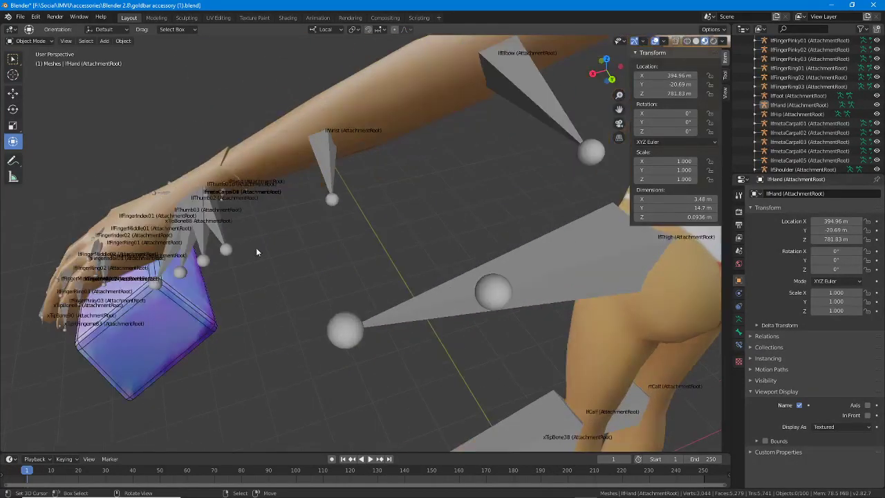
Select the lfHand attachment root together with the gold bar mesh to check the pairing, and clear the selection
click(222, 199)
shift+click(181, 334)
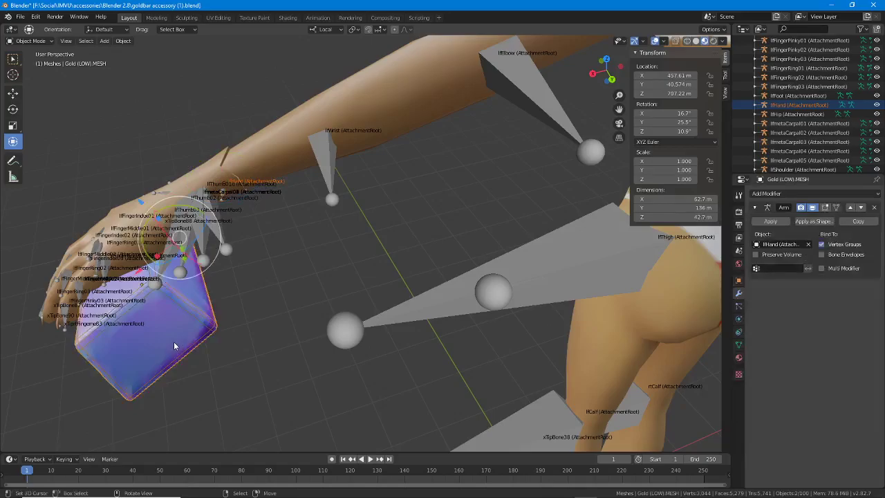
middle_drag(174, 341, 364, 308)
scroll(354, 333, down, 2)
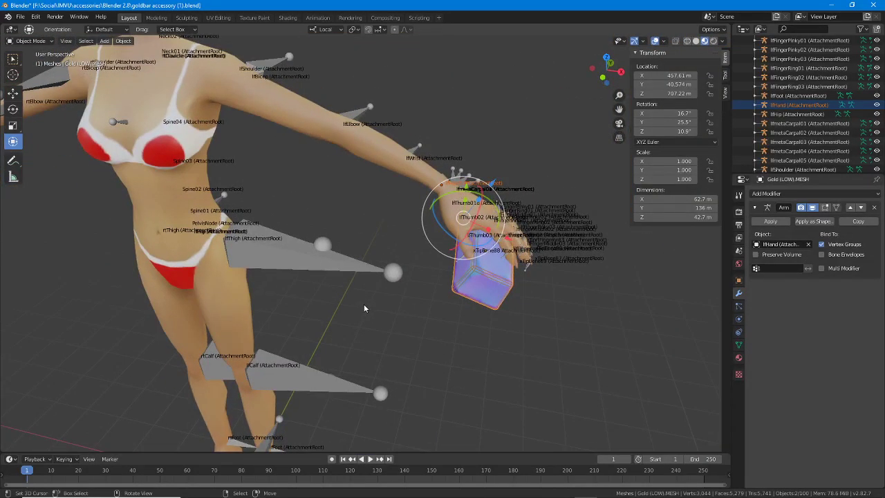
click(364, 308)
Examine the gold bar in the avatar's left hand, its object properties and its mesh entry in the scene hierarchy
middle_drag(385, 263, 380, 303)
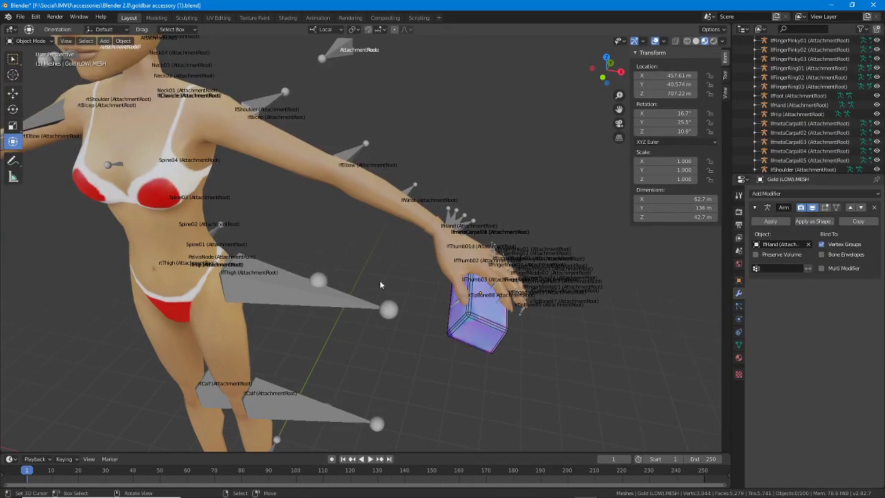
middle_drag(522, 259, 325, 259)
scroll(339, 260, up, 4)
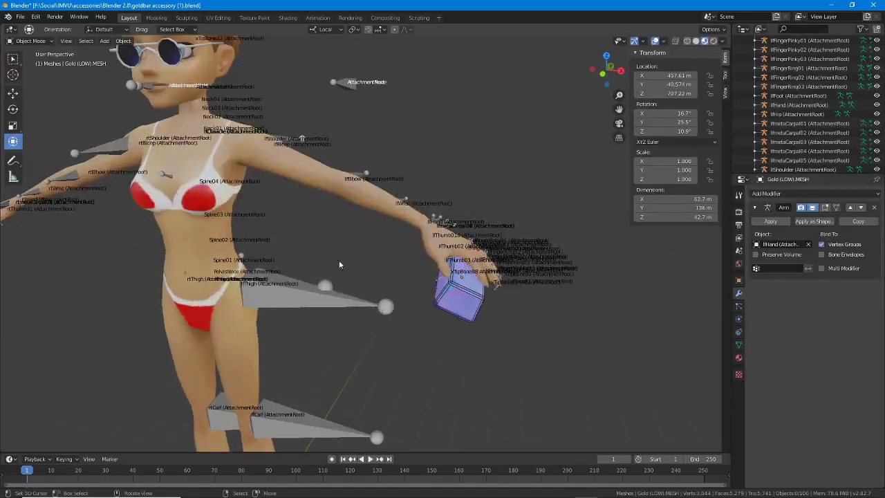
middle_drag(398, 270, 398, 279)
scroll(455, 306, up, 6)
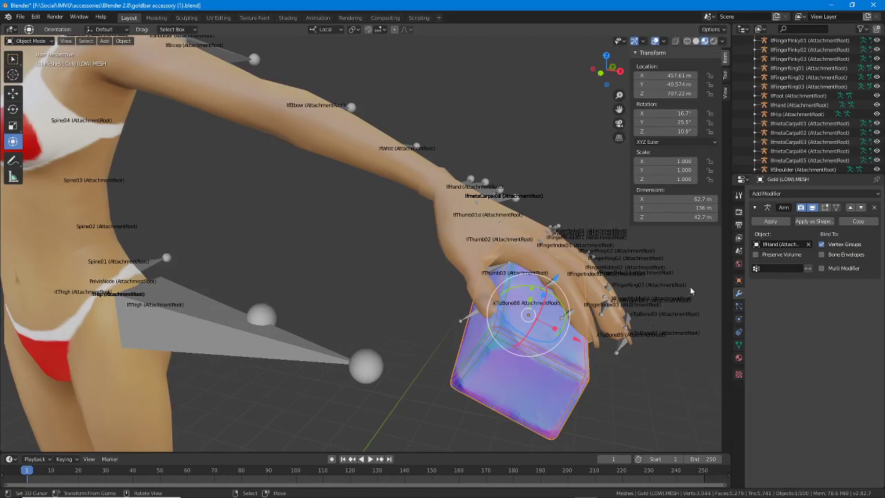
click(738, 280)
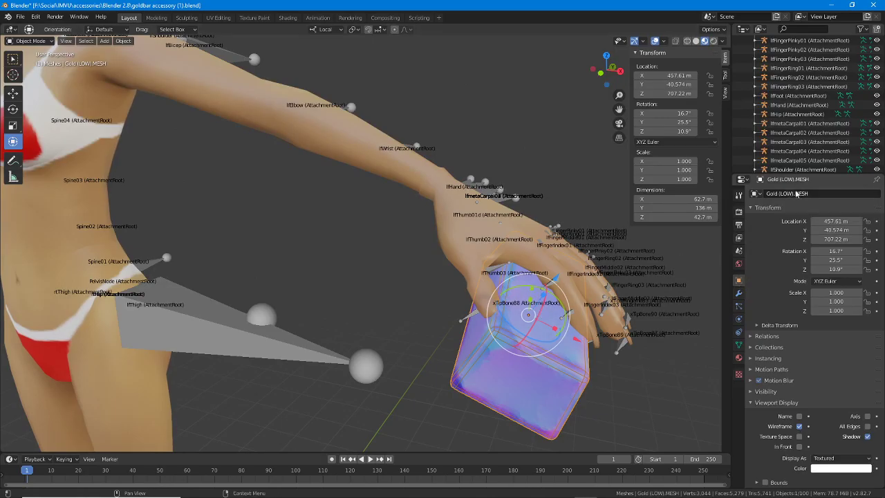
scroll(823, 149, up, 10)
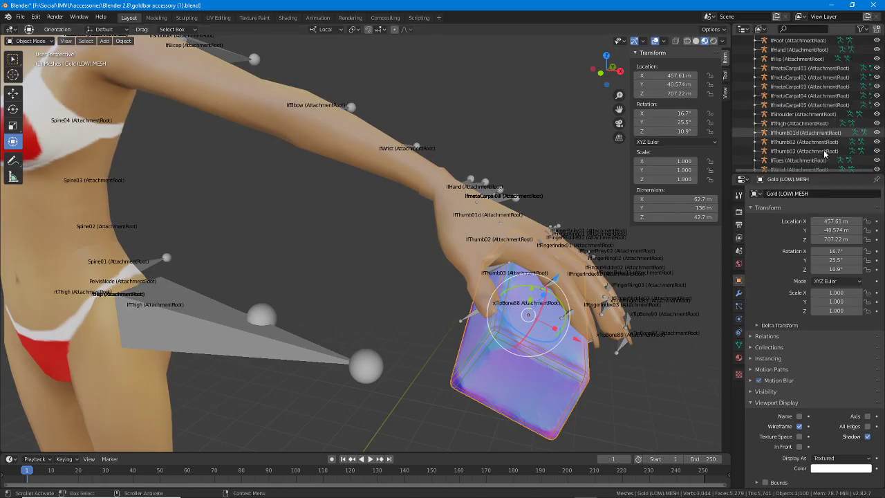
scroll(829, 138, down, 2)
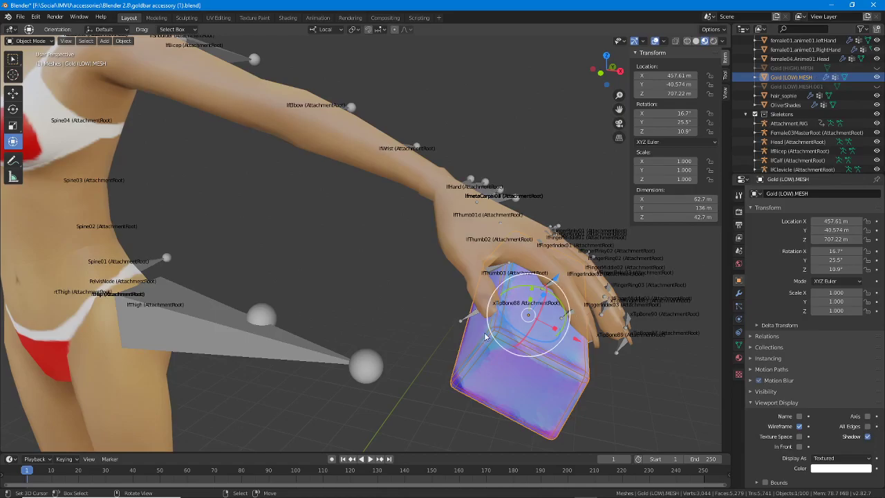
Deselect all objects and start an FBX export of the whole scene
middle_drag(415, 336, 413, 333)
click(83, 40)
click(96, 61)
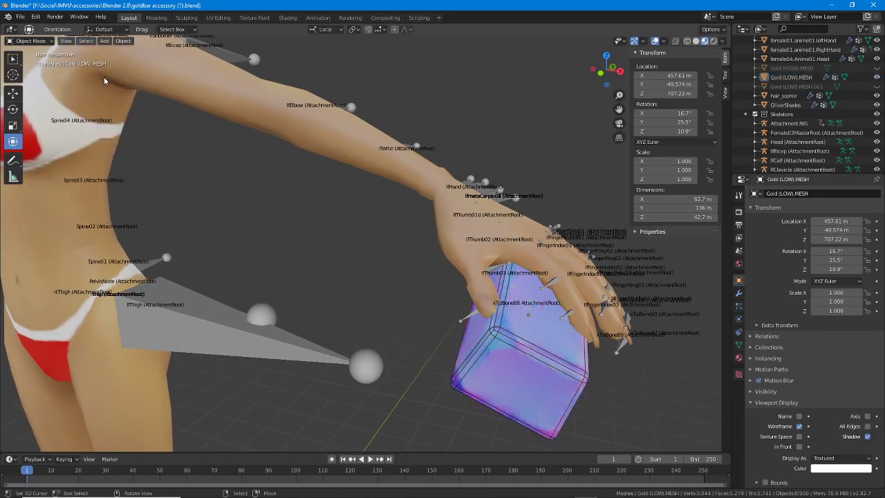
click(20, 17)
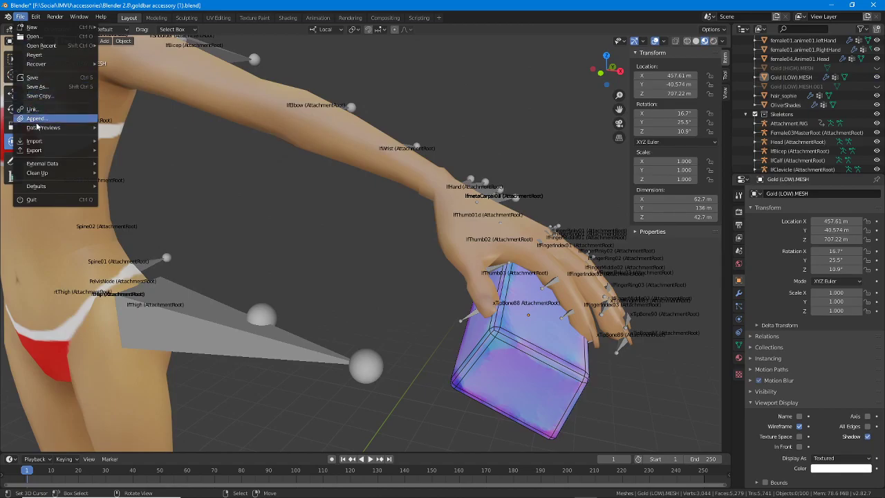
mouse_move(42, 150)
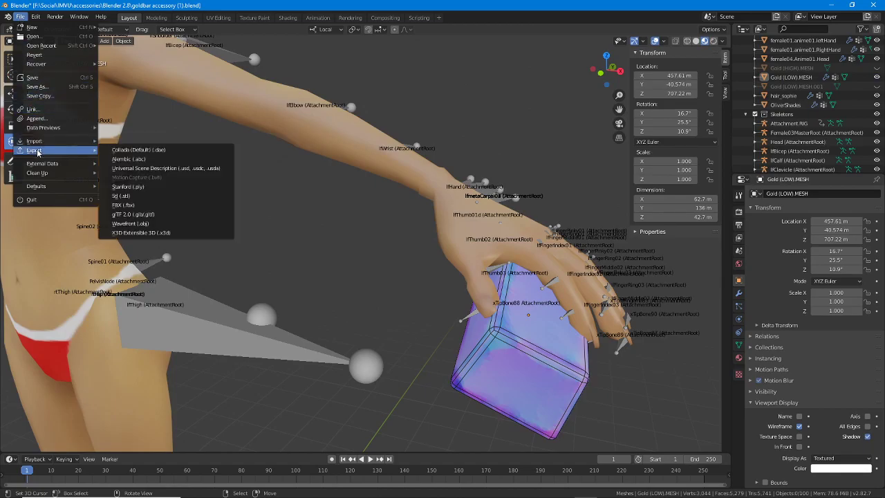
click(134, 206)
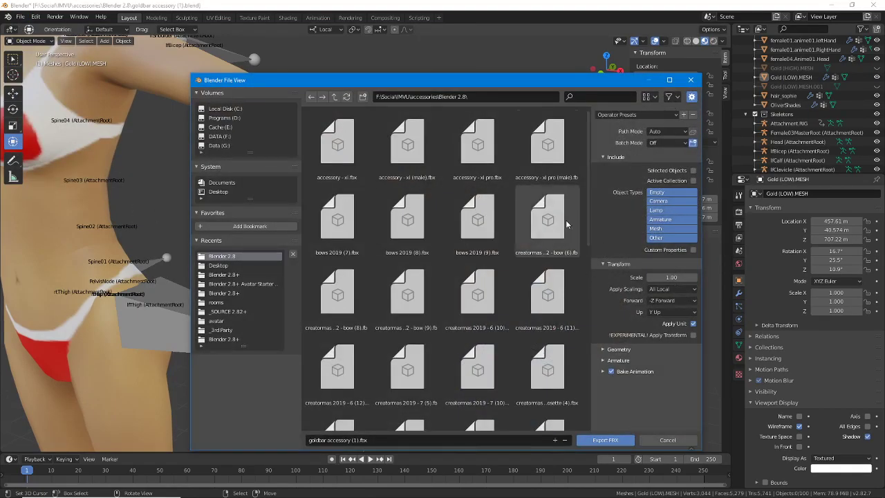
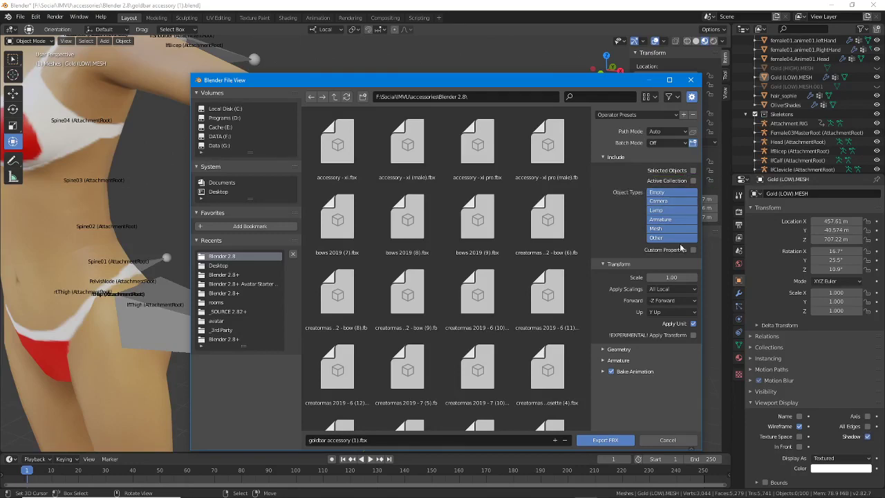
Export the scene as goldbar accessory (1).fbx with Add Leaf Bones and Bake Animation turned off
click(651, 349)
scroll(634, 356, down, 1)
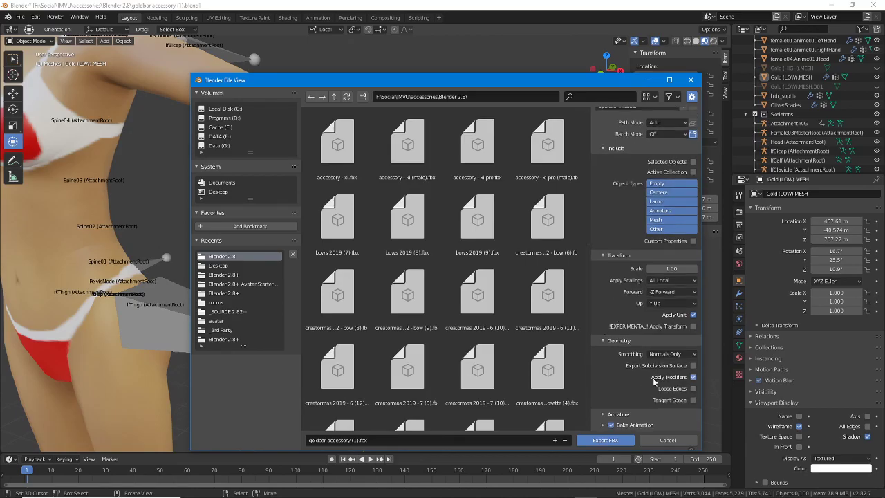
click(605, 415)
scroll(636, 356, down, 2)
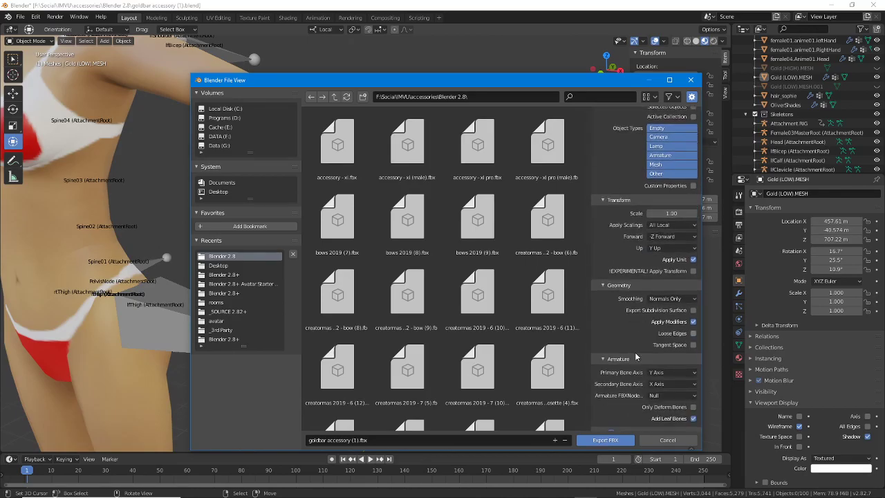
scroll(636, 356, down, 1)
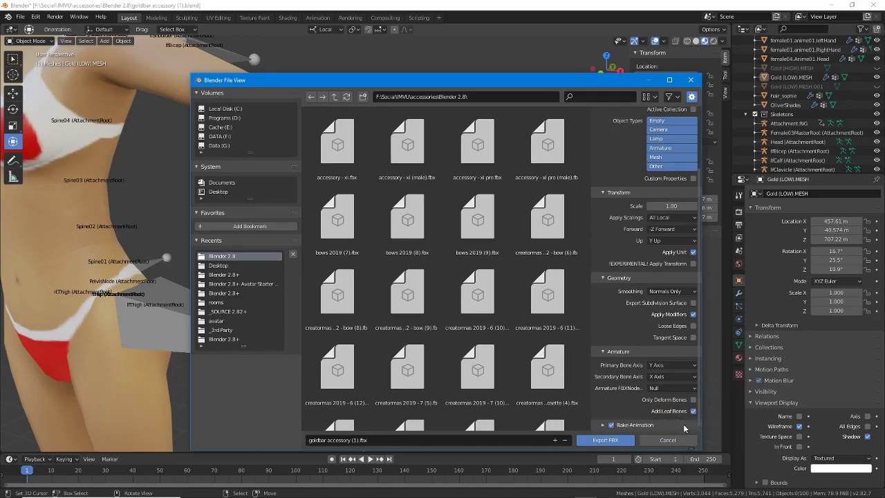
click(693, 411)
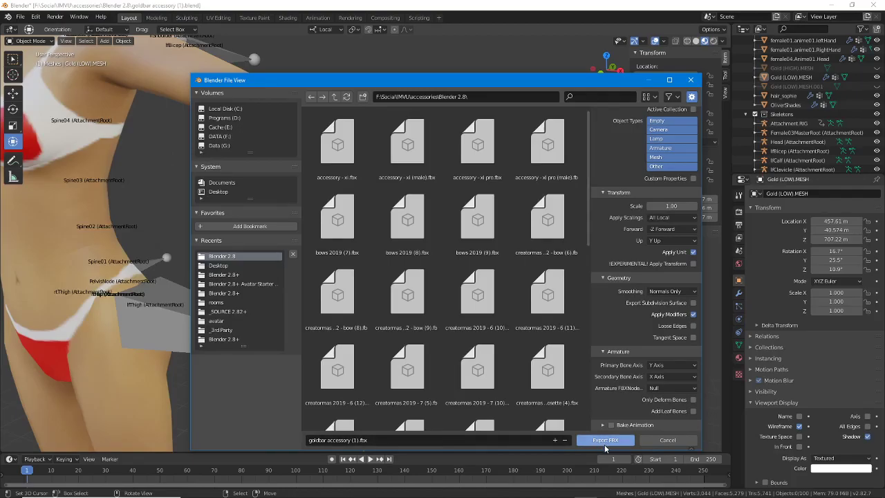
click(604, 440)
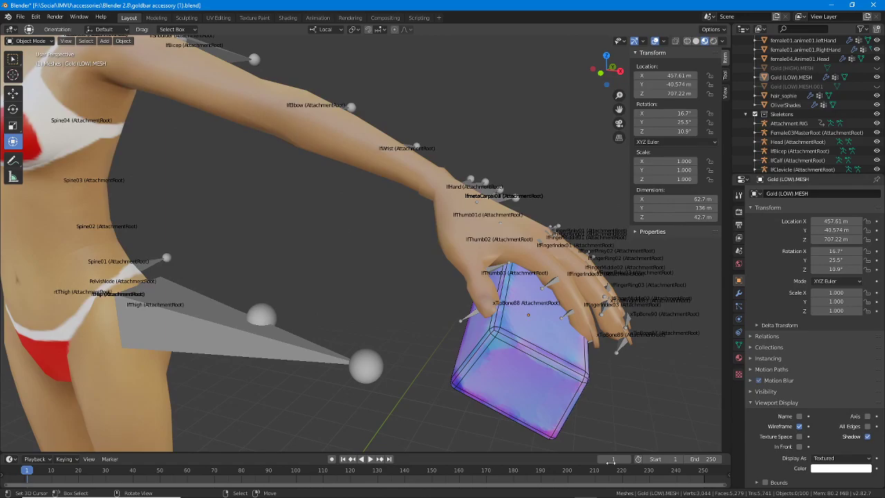
Switch to IMVU Studio, close the Gilet Normal Test project, and restart the program with its window maximised
click(609, 489)
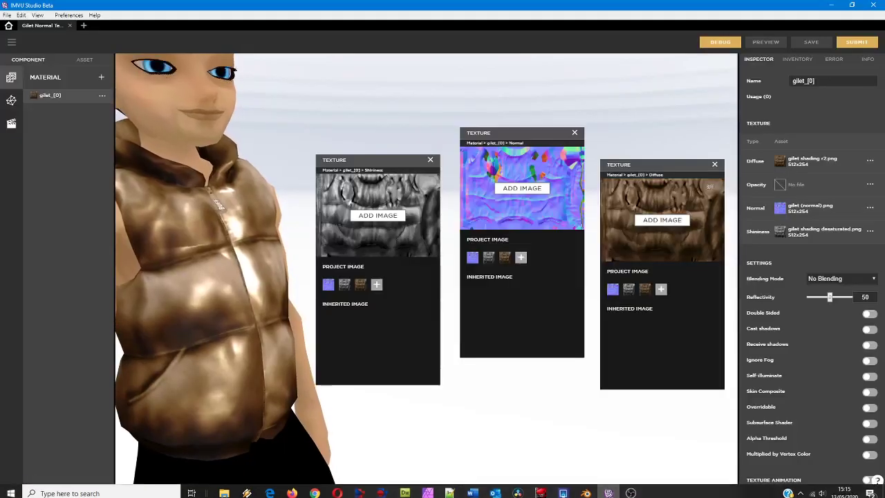
click(69, 25)
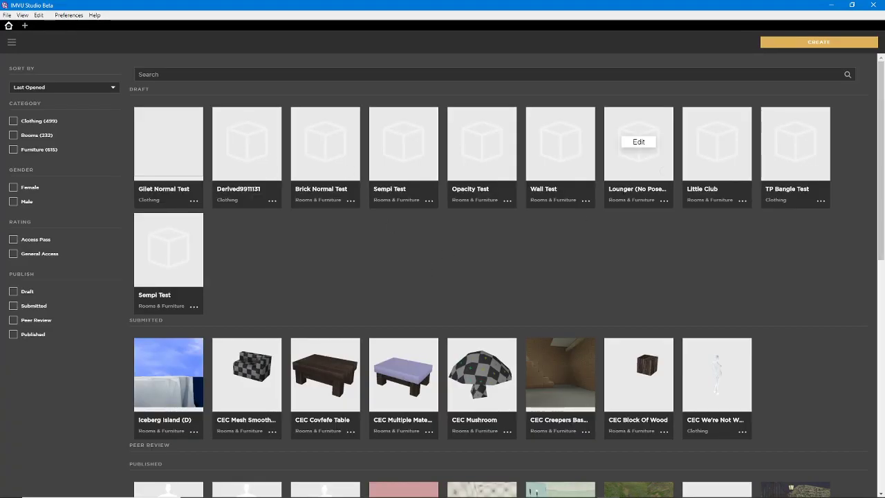
click(873, 6)
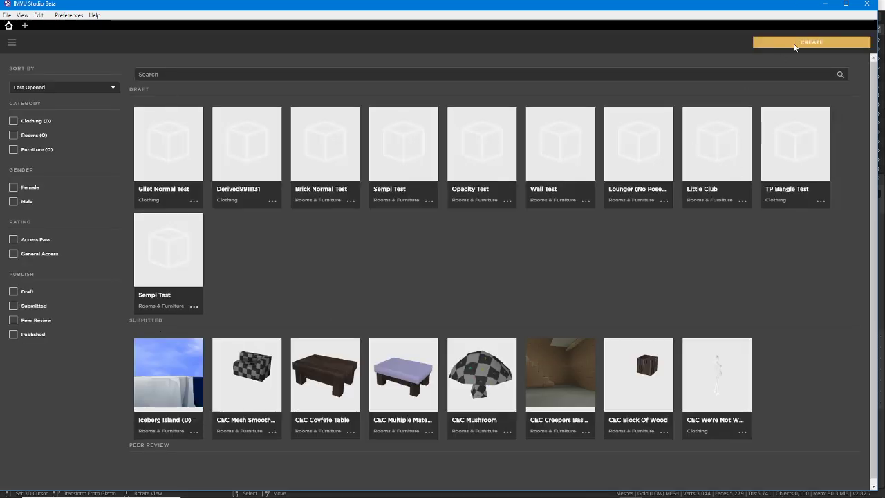
click(846, 4)
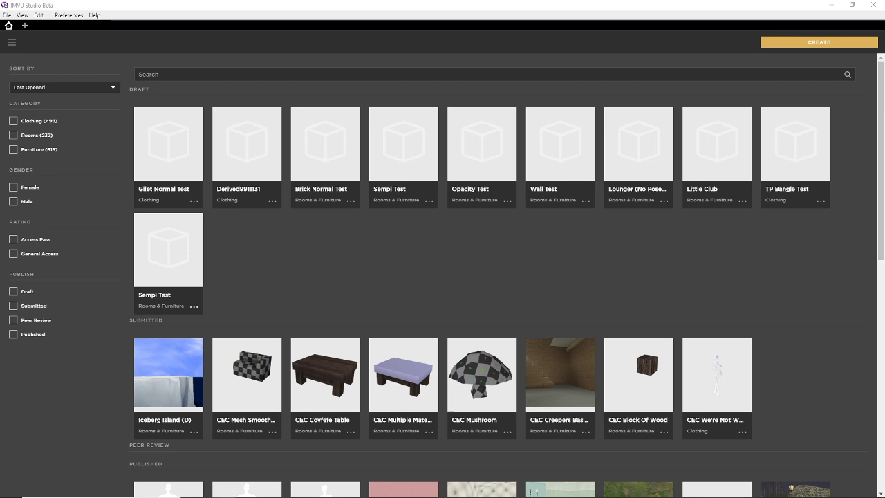
Create a new product derived from Glasses Spice Lagoon in the women's Accessories category
click(788, 20)
click(818, 42)
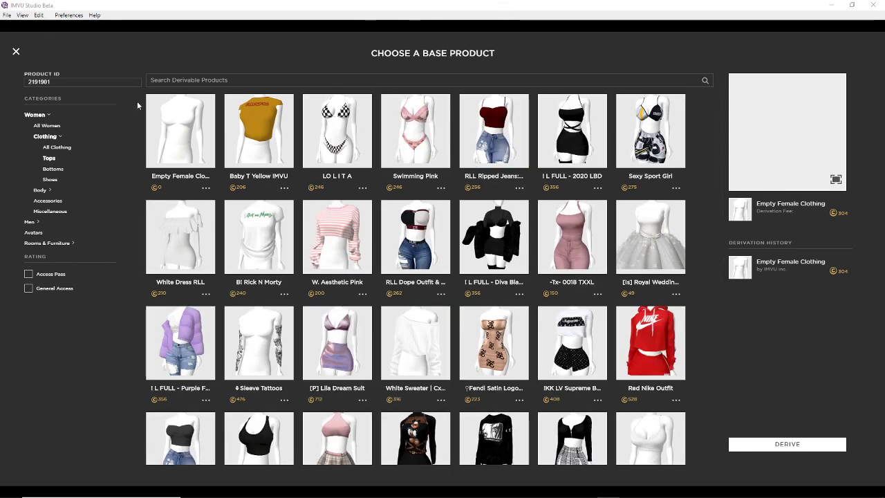
click(50, 202)
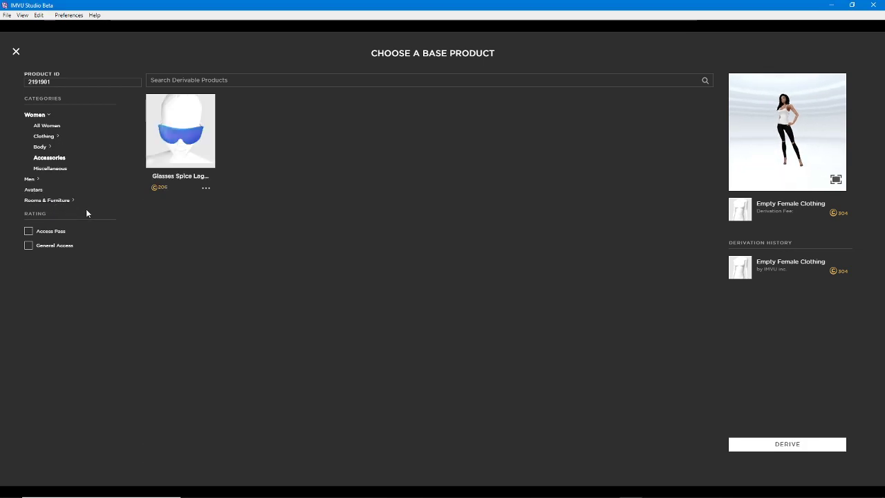
click(178, 128)
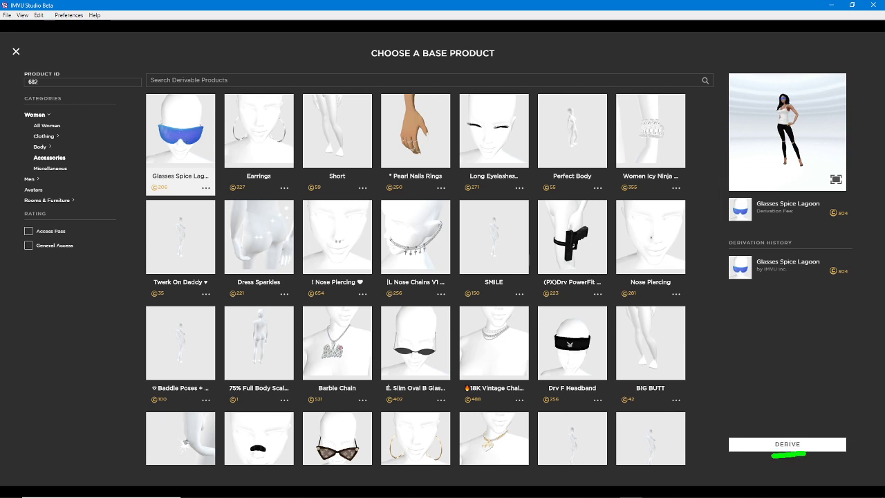
click(791, 443)
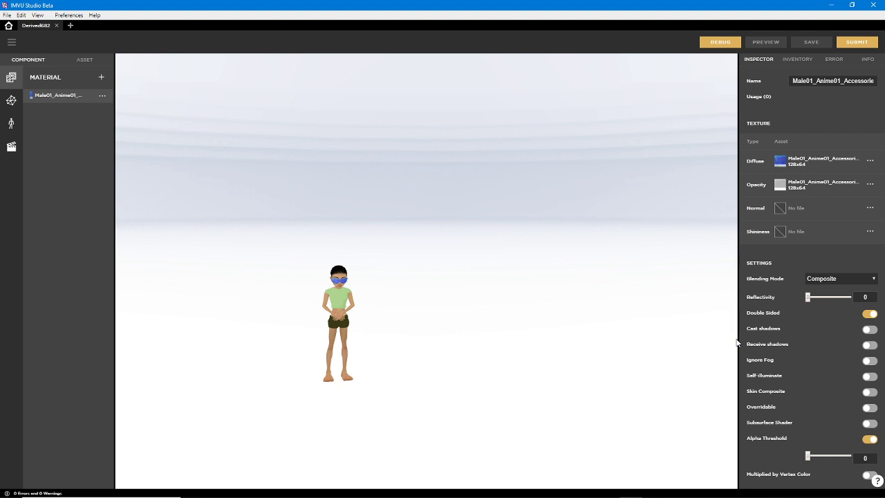
Examine the default avatar wearing the derived glasses up close, centring the body and hands
scroll(323, 278, up, 6)
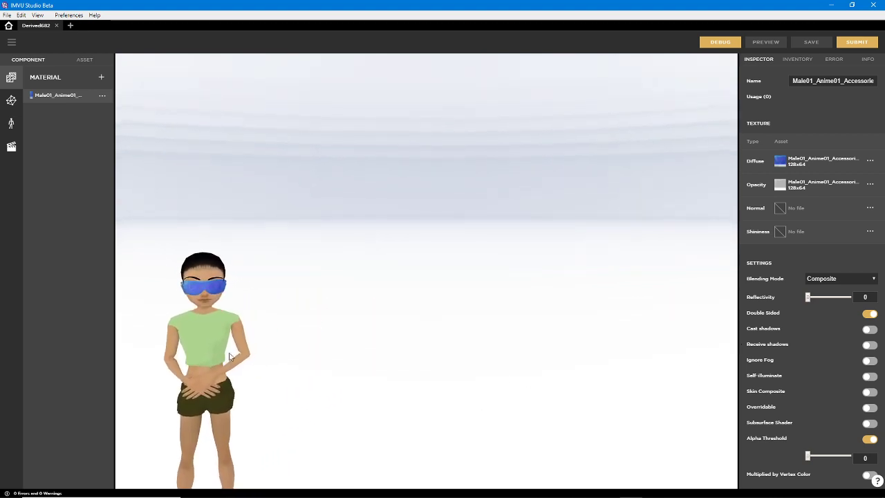
right_drag(192, 382, 366, 262)
scroll(348, 307, up, 5)
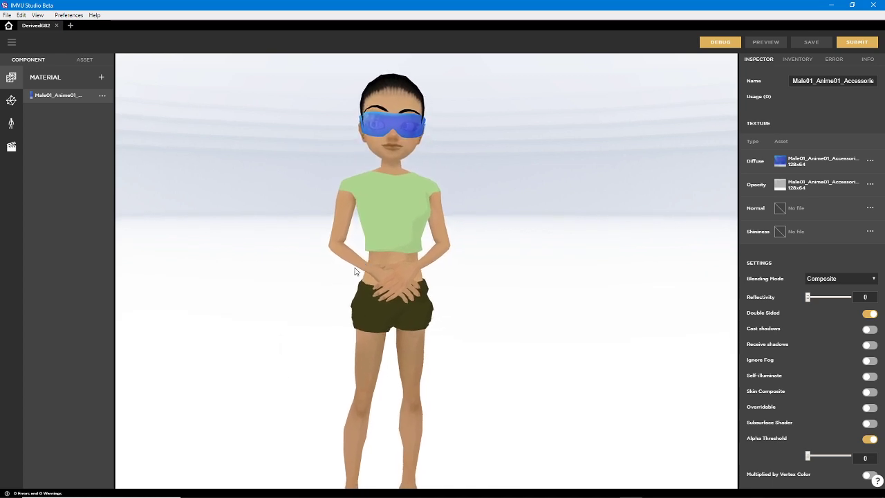
mouse_move(375, 280)
mouse_down()
mouse_move(332, 281)
mouse_move(390, 284)
mouse_move(265, 286)
mouse_move(451, 274)
mouse_move(261, 271)
mouse_move(371, 269)
mouse_move(367, 288)
mouse_up()
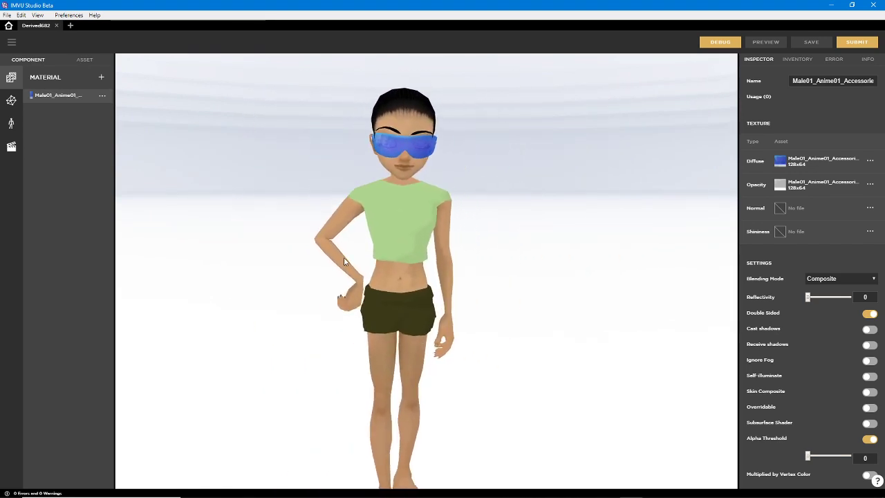
scroll(367, 288, up, 3)
scroll(367, 290, down, 3)
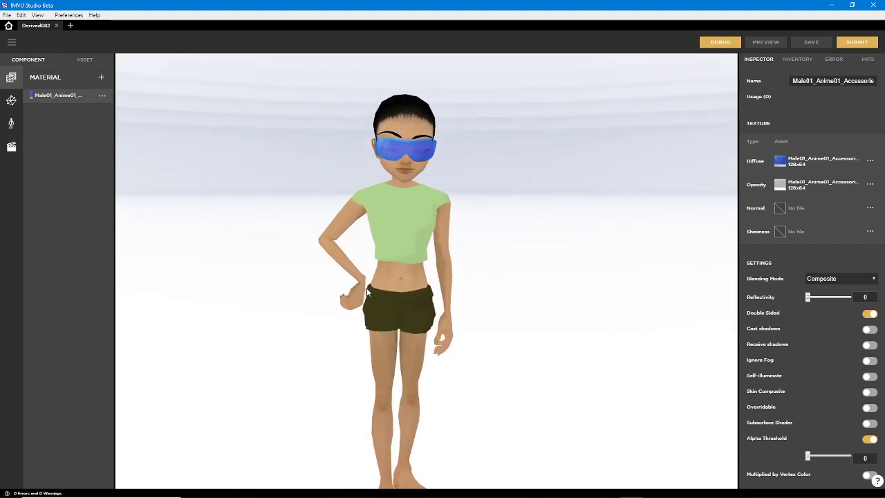
scroll(367, 291, up, 3)
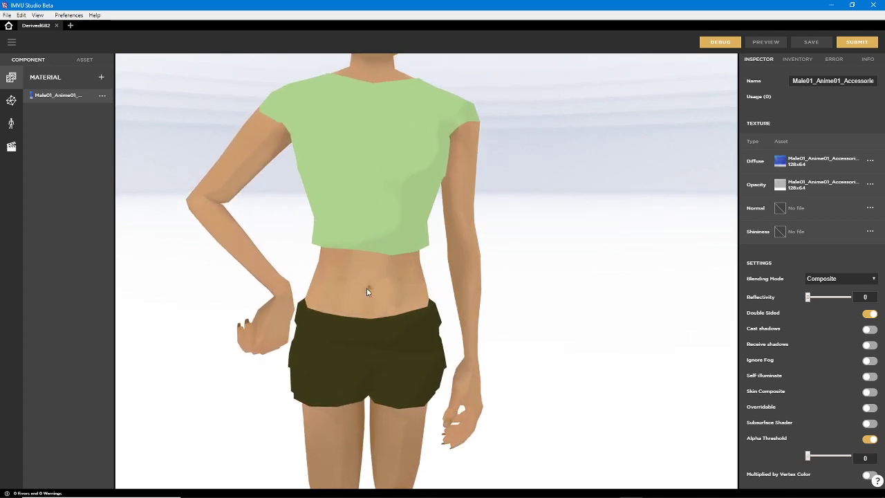
scroll(365, 288, down, 3)
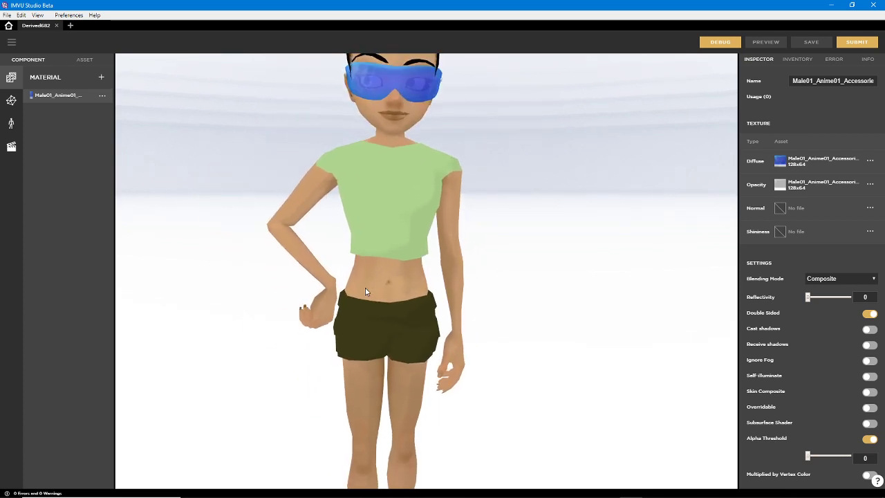
drag(365, 288, 394, 309)
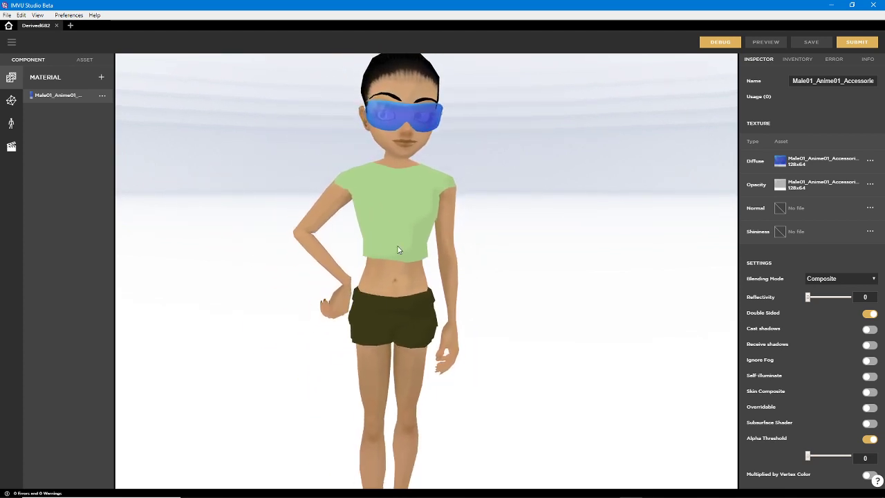
mouse_move(393, 275)
mouse_down()
mouse_move(571, 273)
mouse_move(325, 278)
mouse_move(527, 274)
mouse_move(375, 277)
mouse_move(400, 260)
mouse_move(408, 278)
mouse_up()
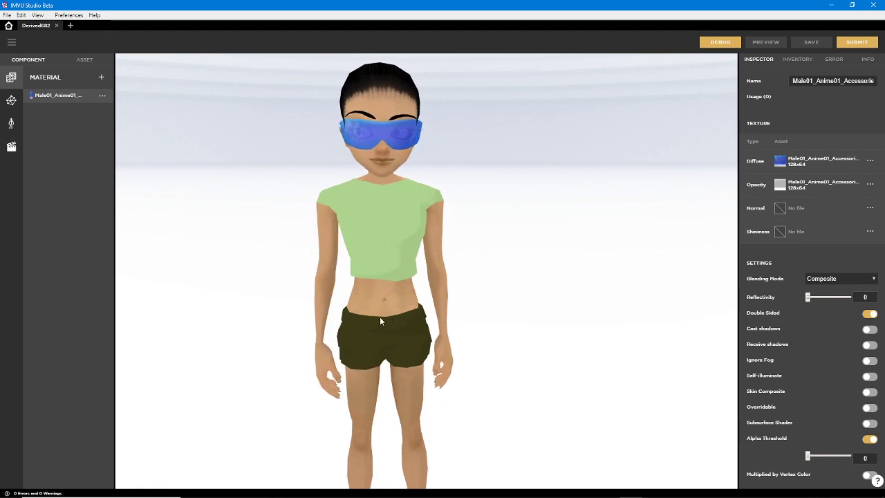
Import goldbar accessory (1).fbx from the accessories > Blender 2.8 folder as an asset of the derived product
click(13, 43)
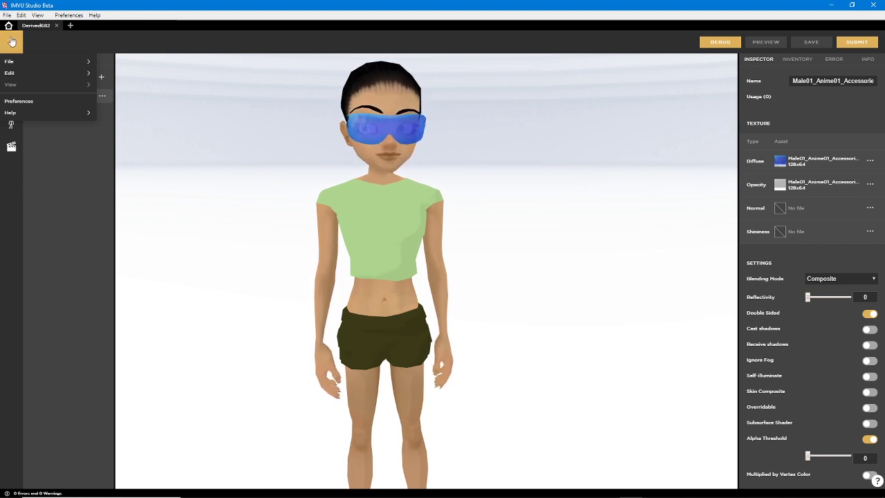
mouse_move(10, 73)
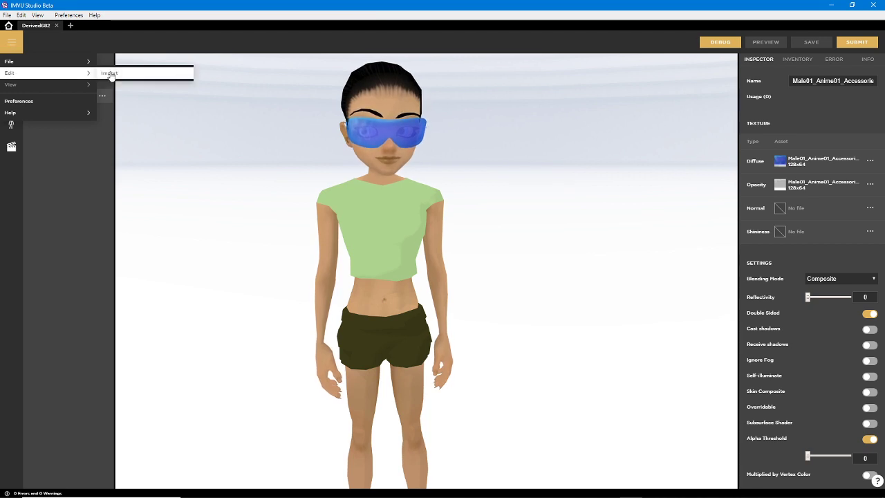
click(109, 73)
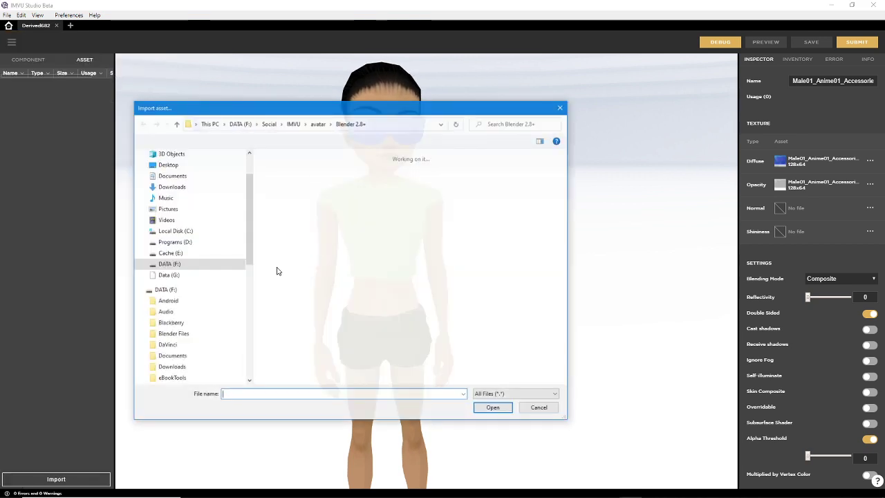
click(304, 124)
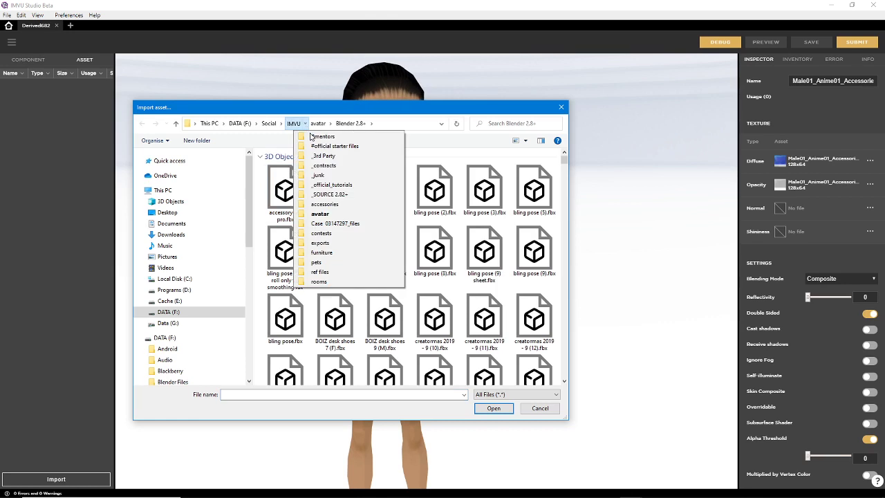
click(324, 204)
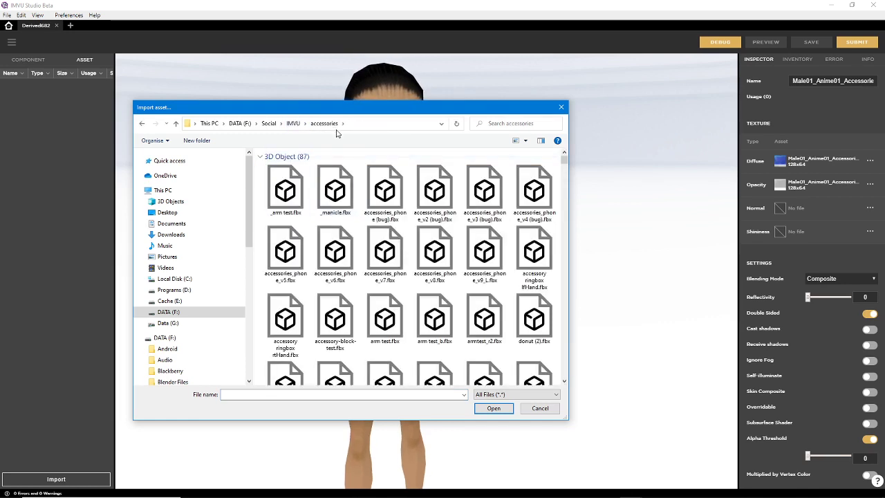
click(343, 124)
click(362, 136)
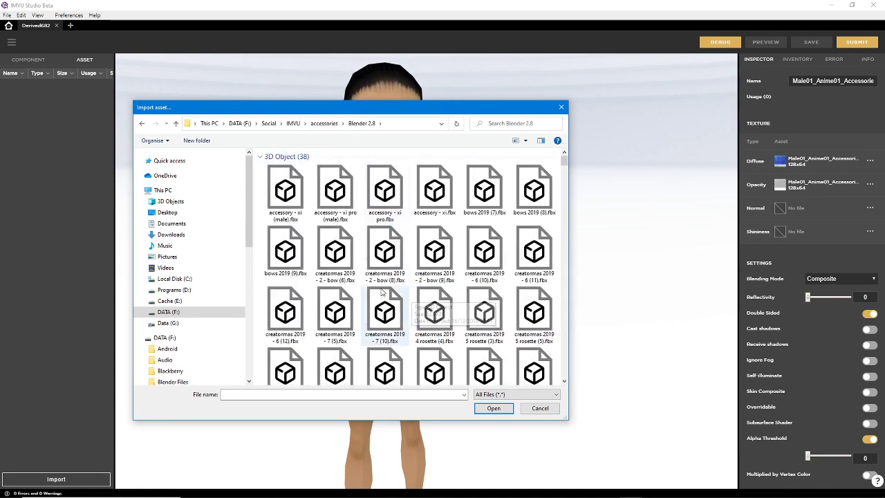
scroll(377, 284, down, 3)
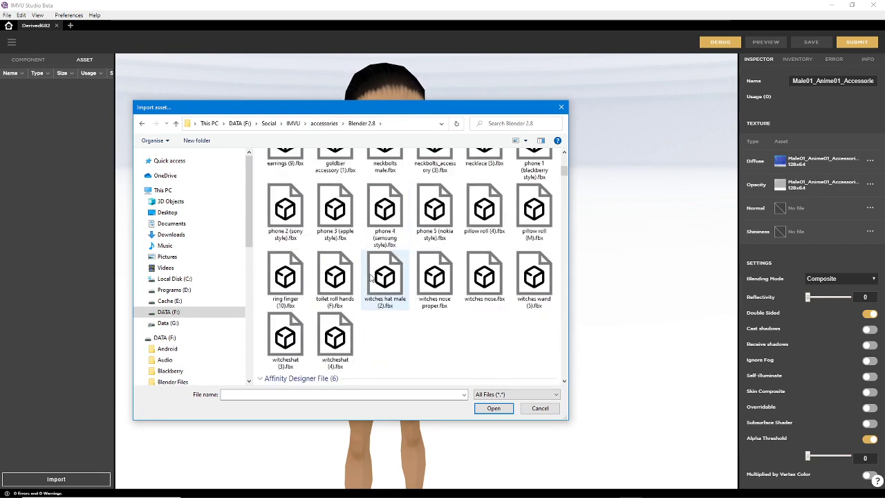
scroll(367, 276, up, 1)
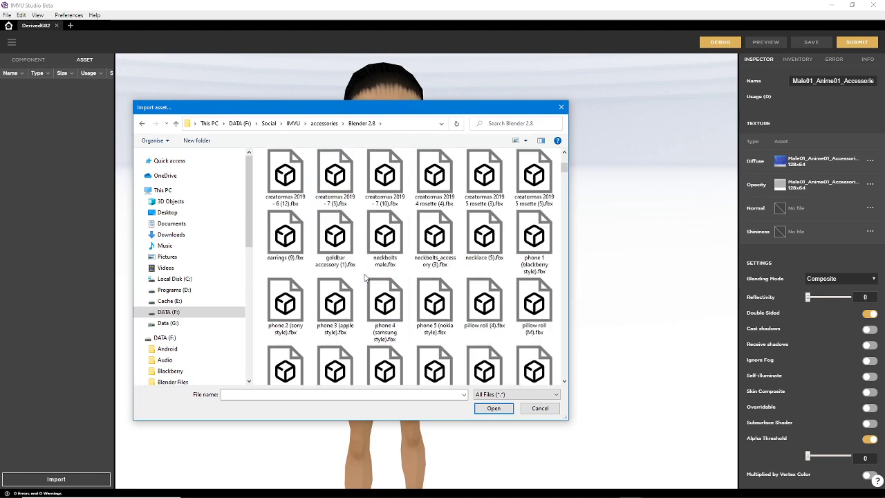
click(333, 232)
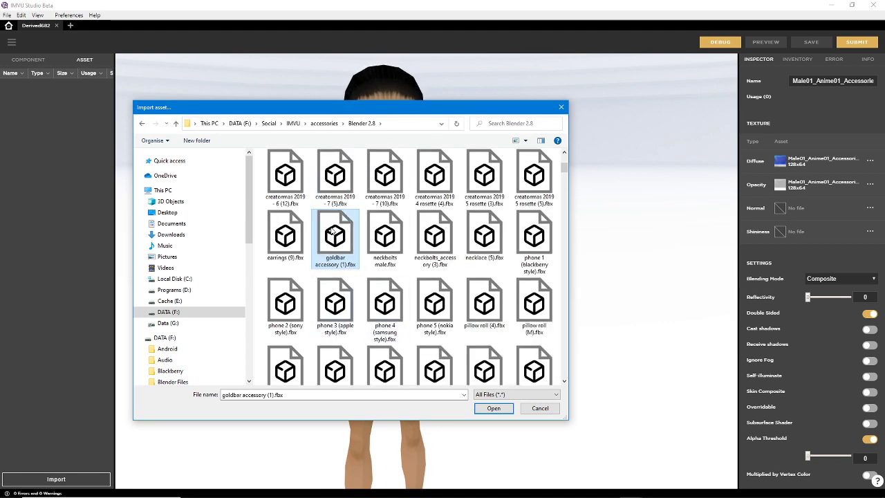
click(493, 408)
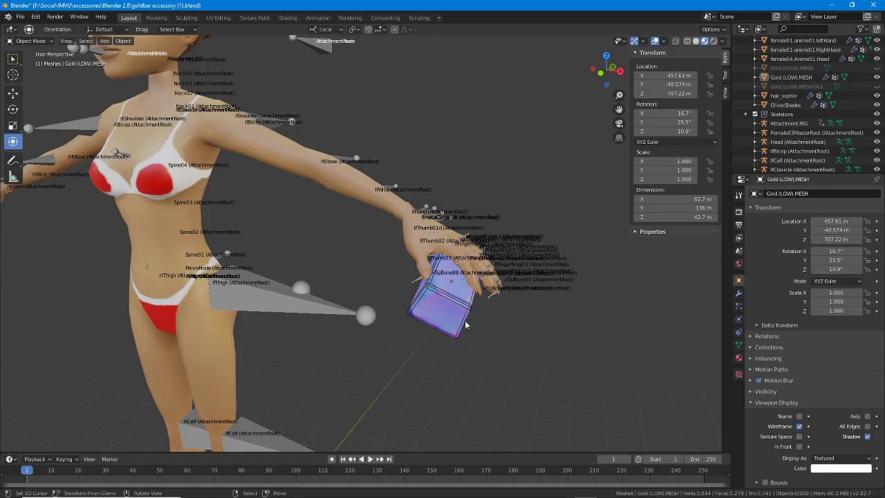
In Blender, examine the left wrist, metacarpal and thigh bones of the attachment skeleton around the hand holding the gold bar
middle_drag(465, 324, 470, 305)
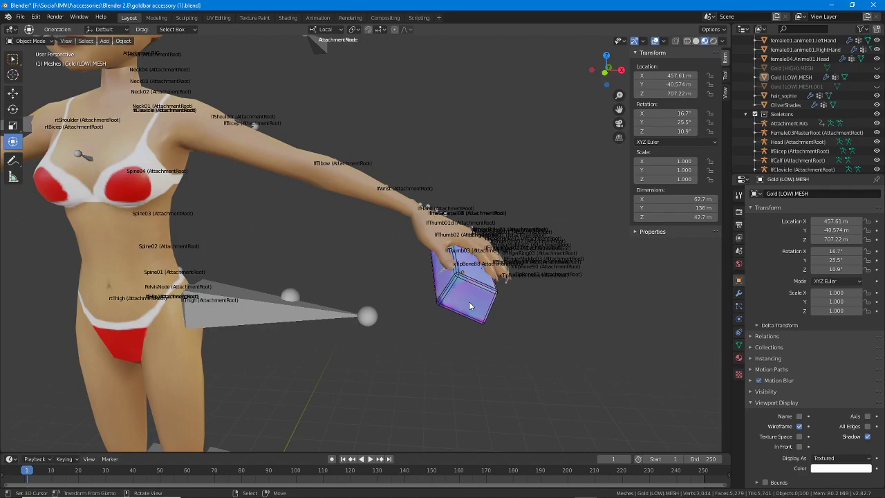
middle_drag(469, 301, 292, 203)
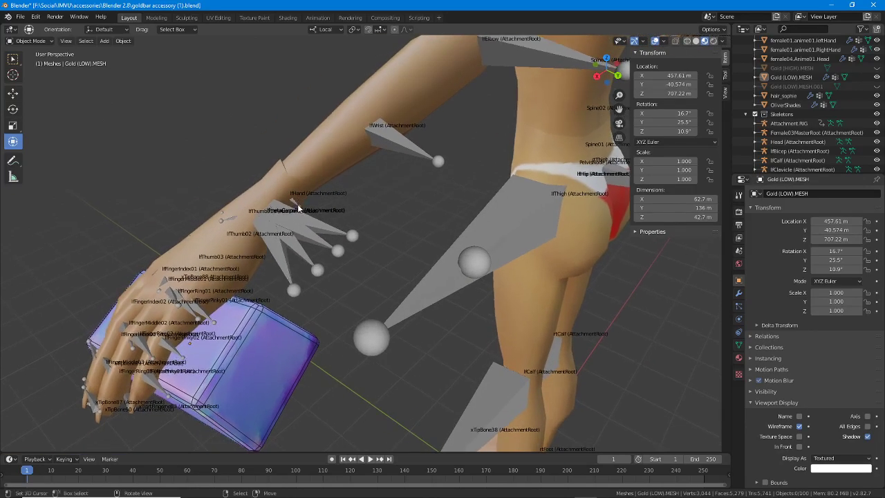
click(297, 207)
click(401, 158)
click(348, 236)
click(336, 253)
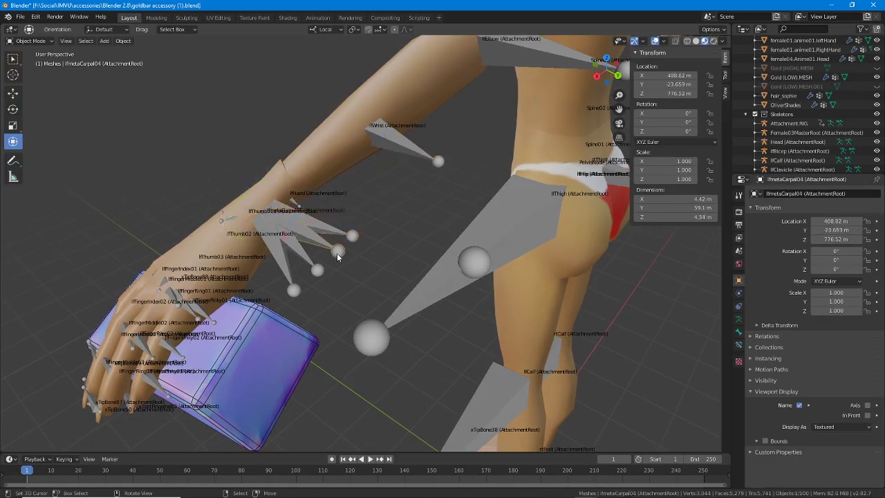
click(315, 271)
click(295, 291)
middle_drag(304, 333, 287, 318)
click(389, 349)
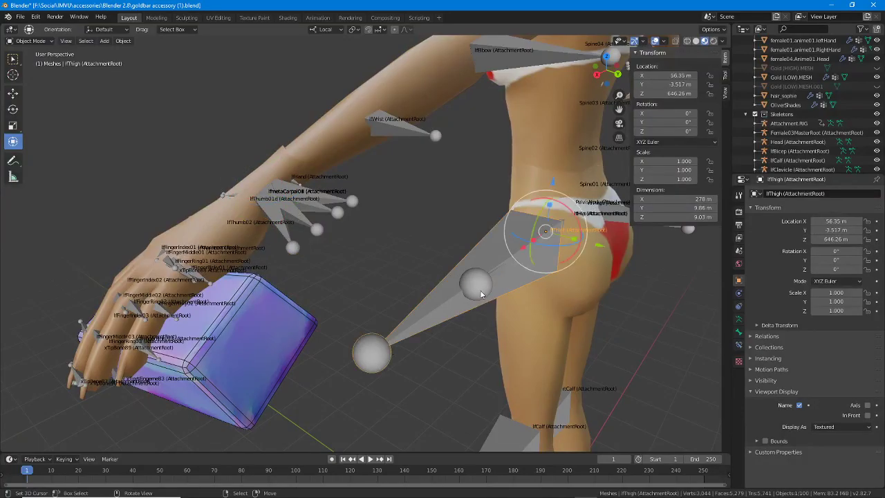
middle_drag(370, 315, 488, 287)
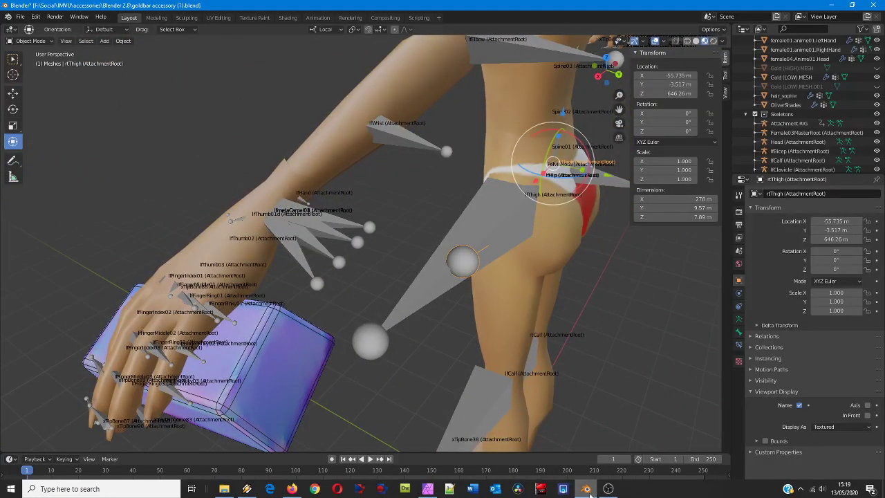
Find and launch the classic IMVU client, then reposition and enlarge its window
click(114, 489)
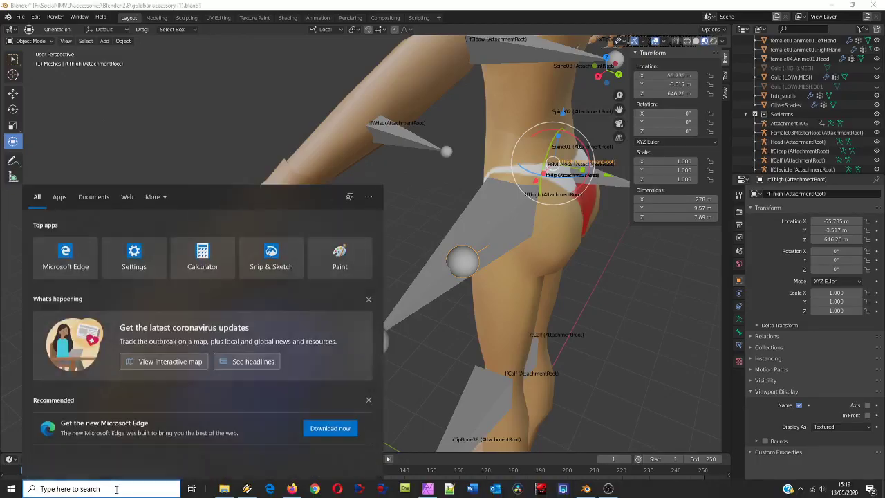
text(imvu)
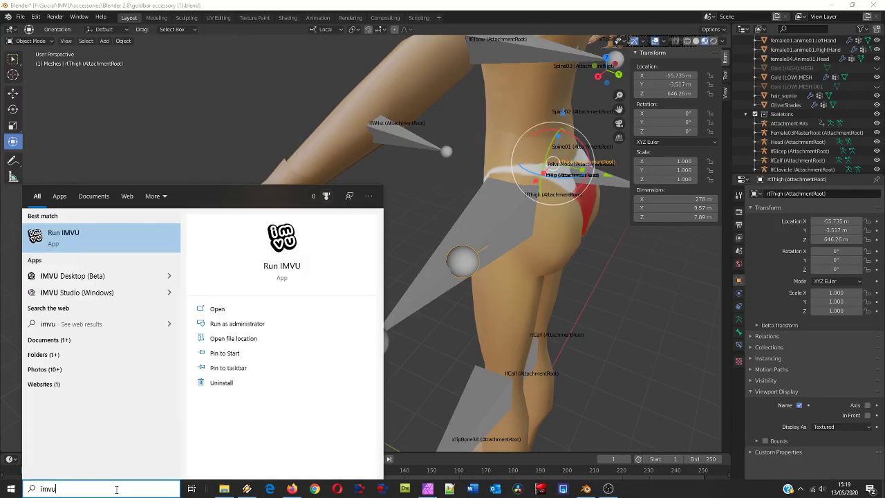
click(67, 233)
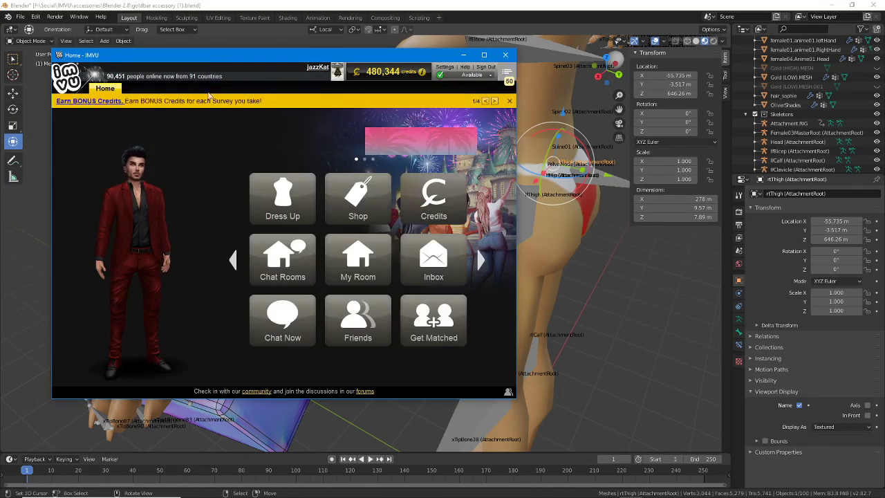
drag(312, 61, 303, 59)
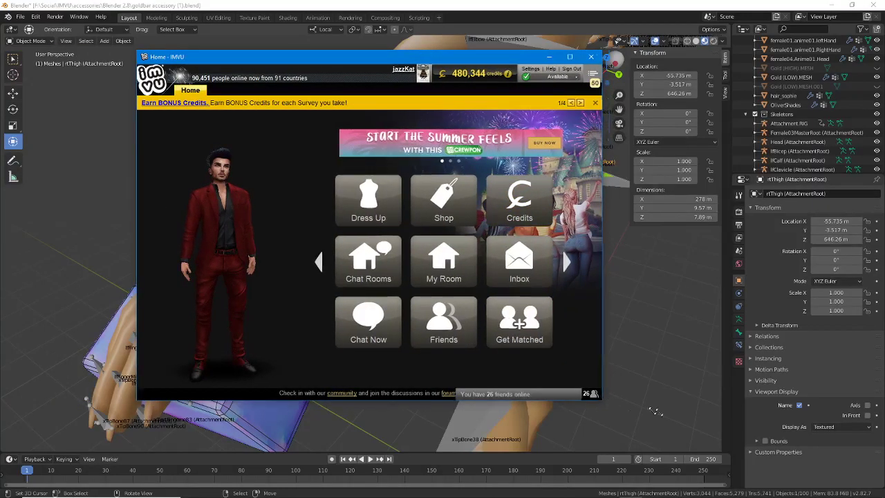
drag(599, 400, 733, 428)
Derive a new product from the female Accessory base, Glasses Spice Lagoon (product ID 682), in the Create section
click(655, 277)
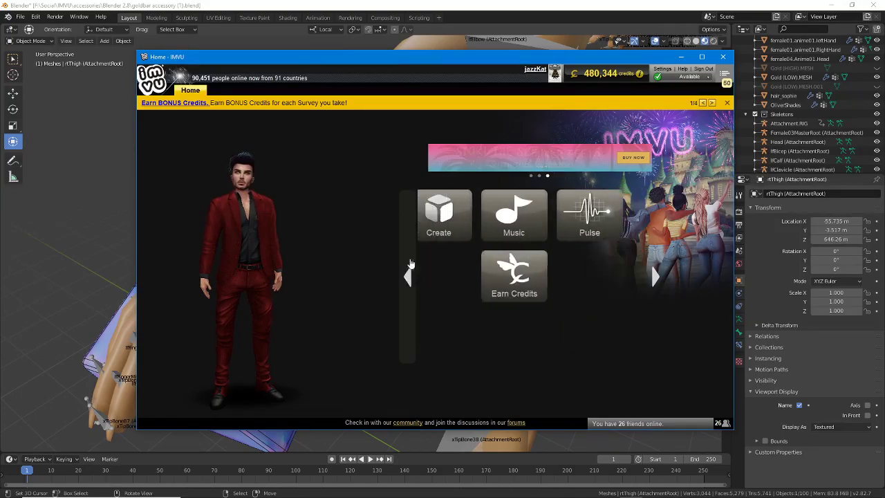
click(459, 212)
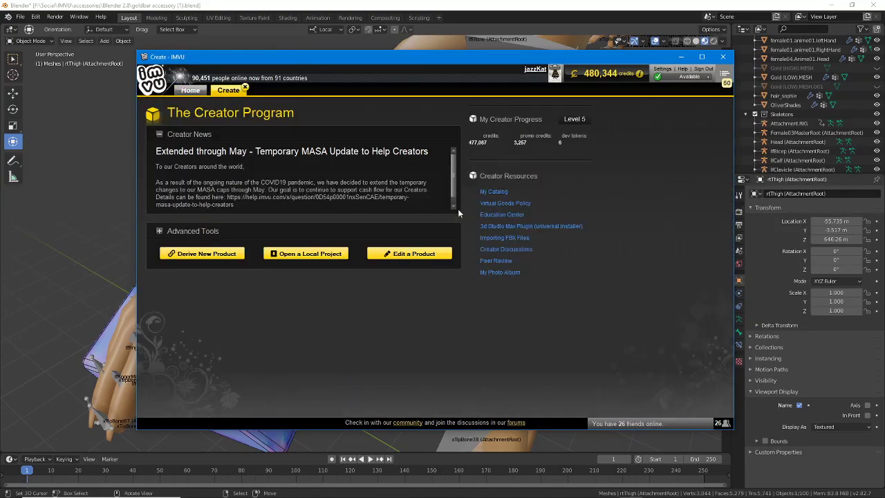
click(223, 255)
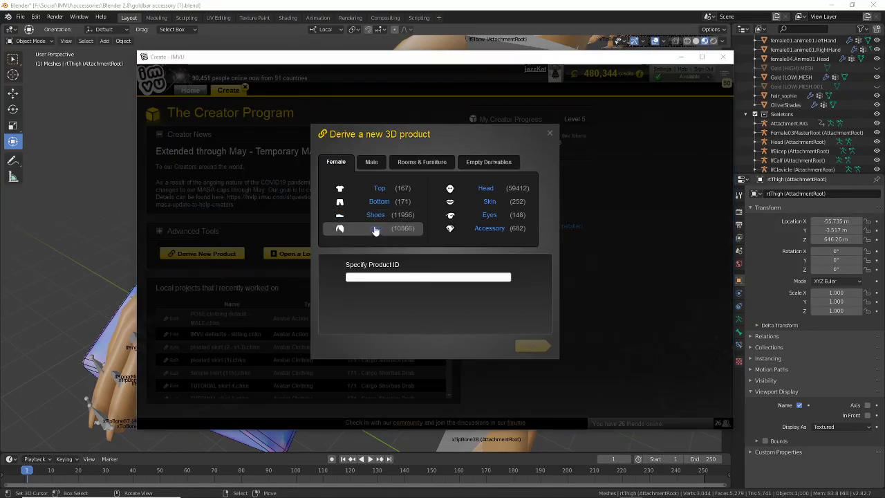
click(491, 233)
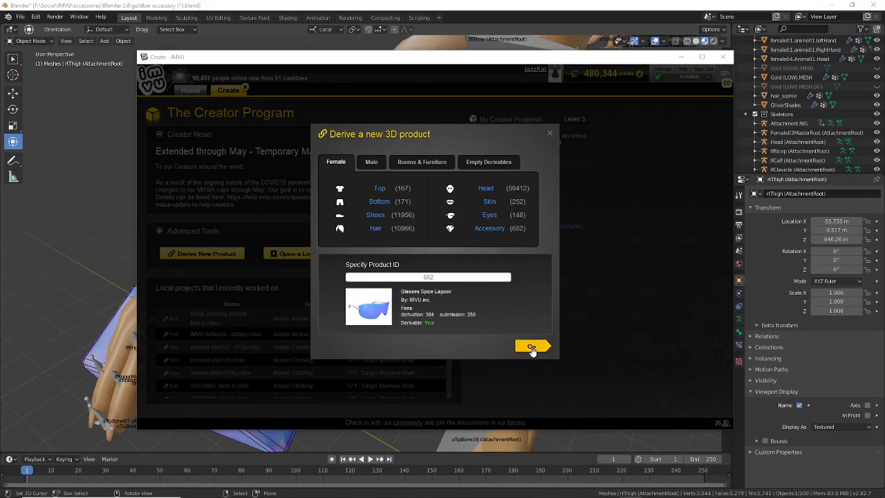
click(530, 345)
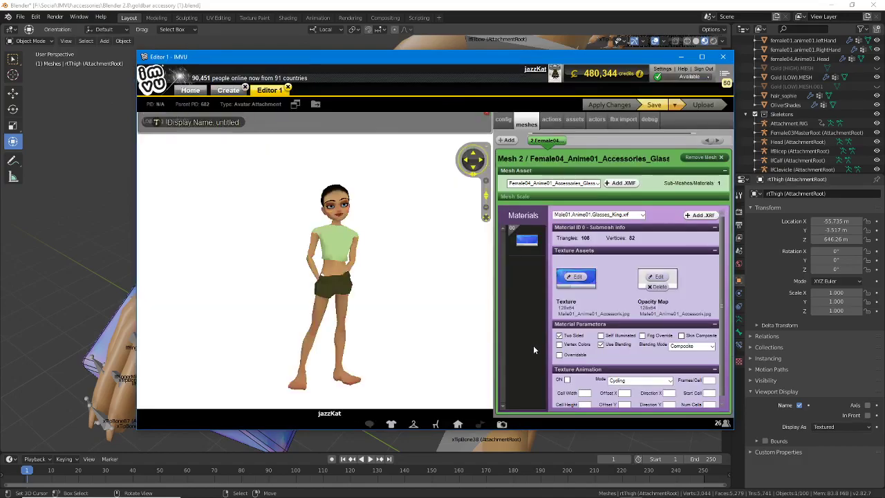
Load goldbar accessory (1).fbx from the accessories > Blender 2.8 folder into the new product's FBX import
click(622, 123)
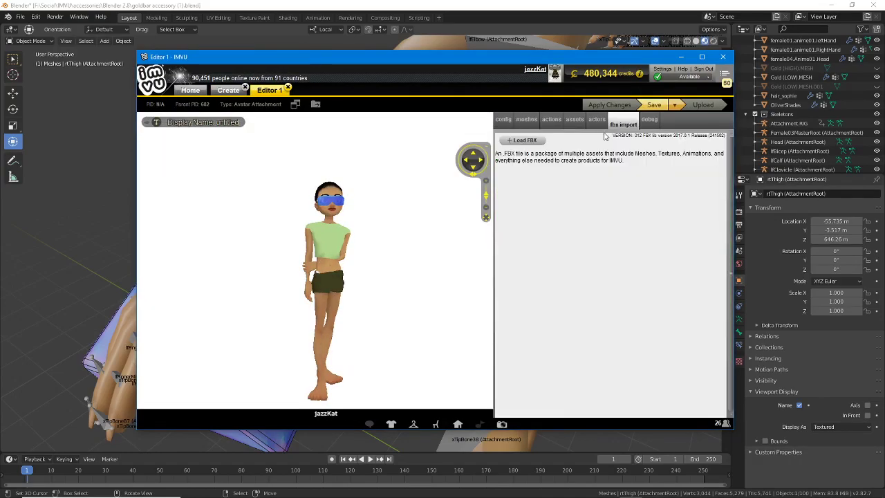
click(522, 140)
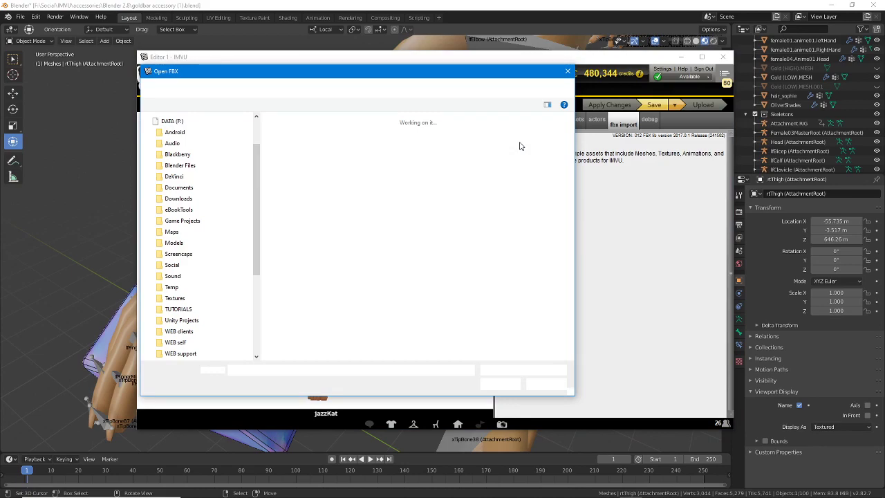
drag(571, 147, 570, 233)
click(337, 89)
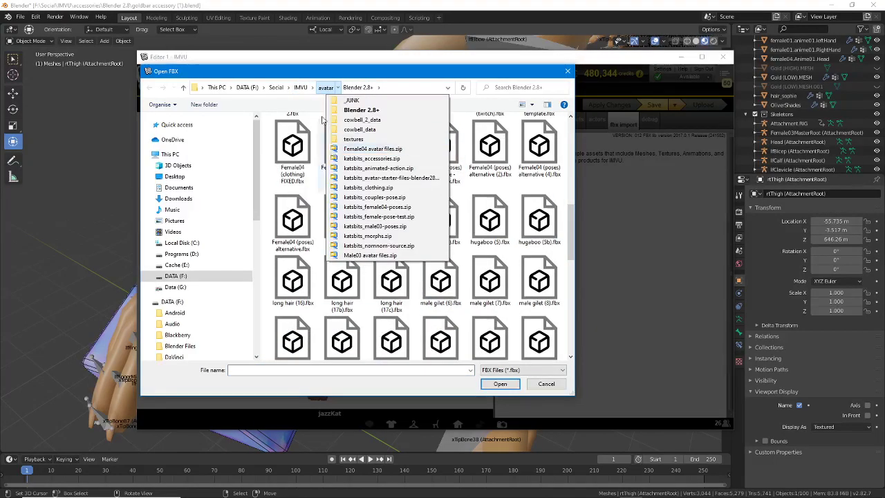
mouse_move(311, 91)
click(331, 168)
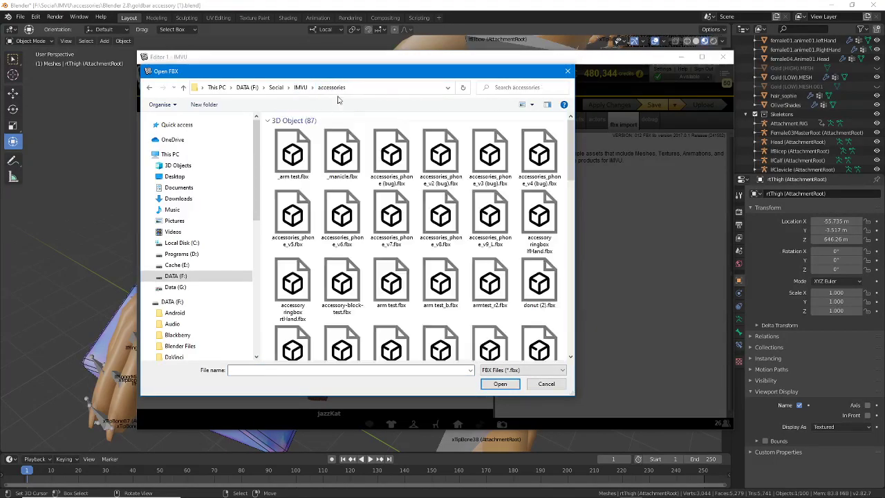
click(350, 88)
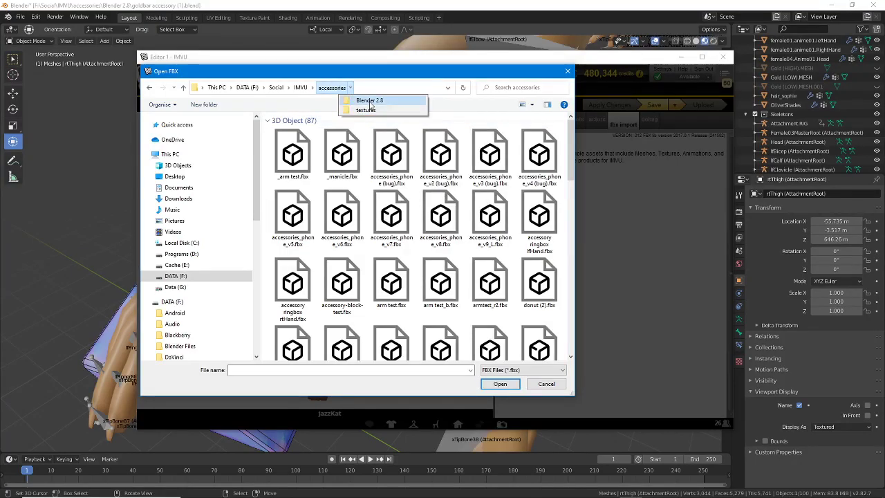
click(369, 100)
scroll(406, 295, down, 5)
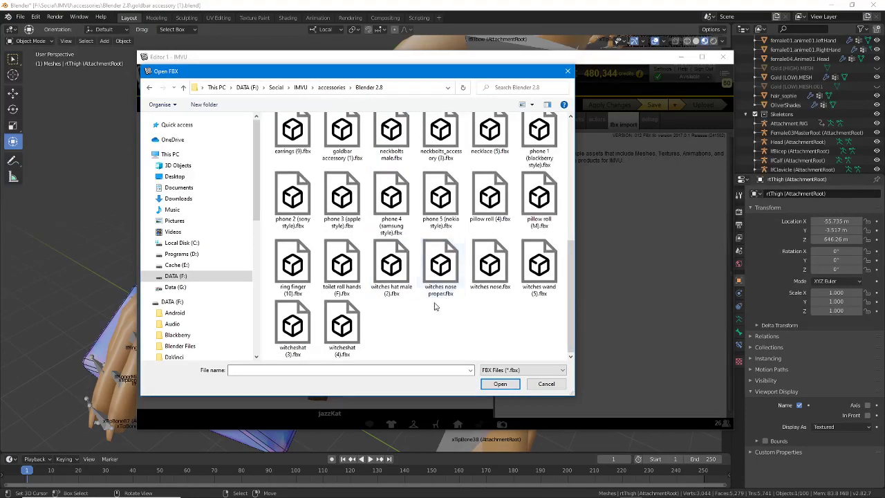
click(342, 132)
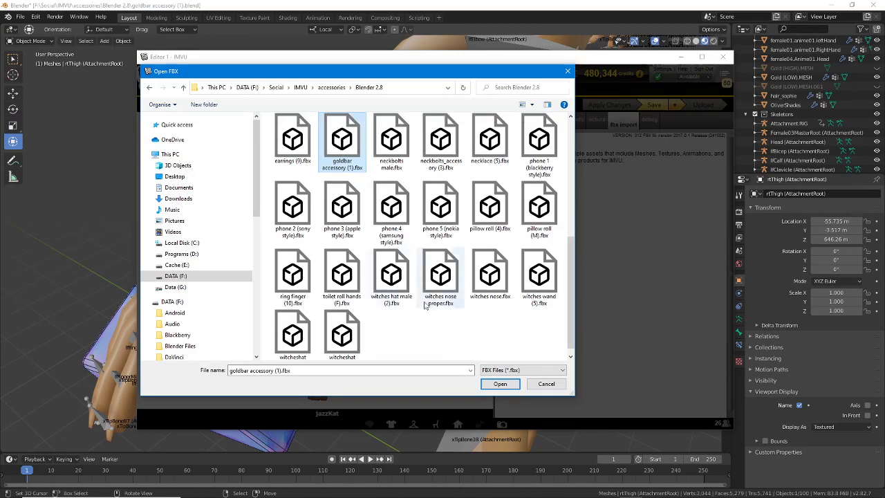
click(499, 384)
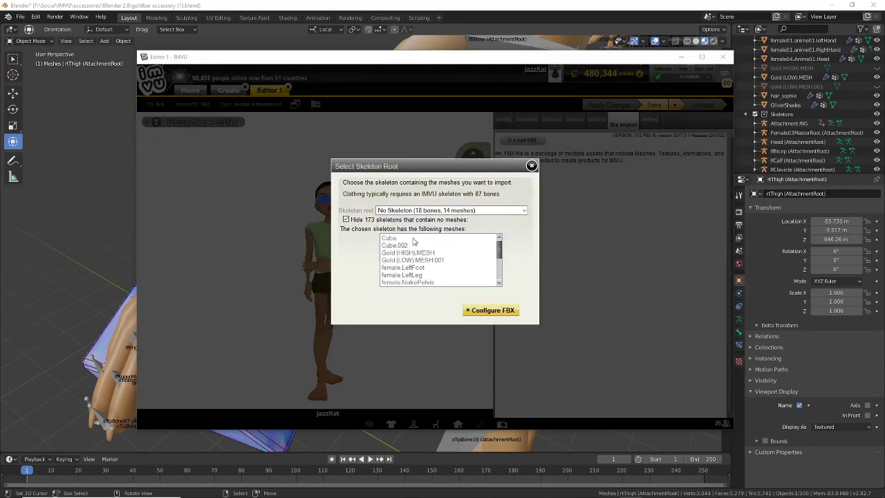
Choose the skeleton root RootNode/lfHand (AttachmentRoot)/AttachmentRoot, which holds Gold (LOW).MESH, and configure the FBX for import
click(427, 210)
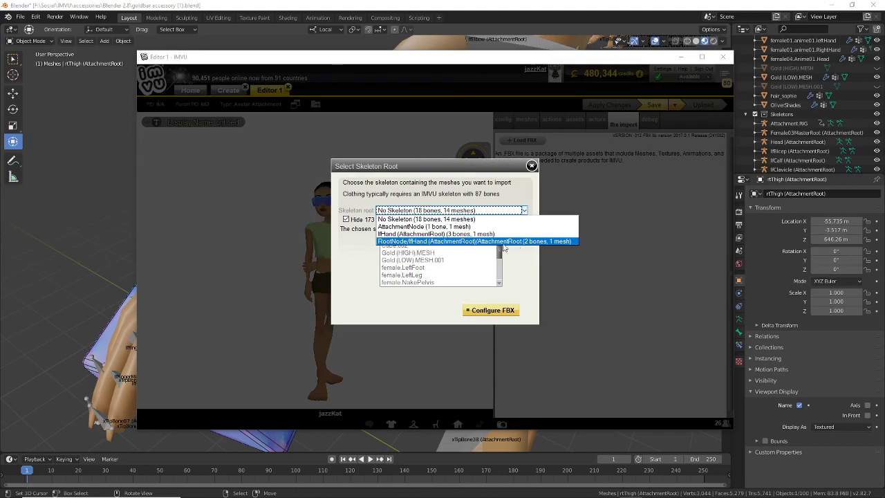
click(464, 242)
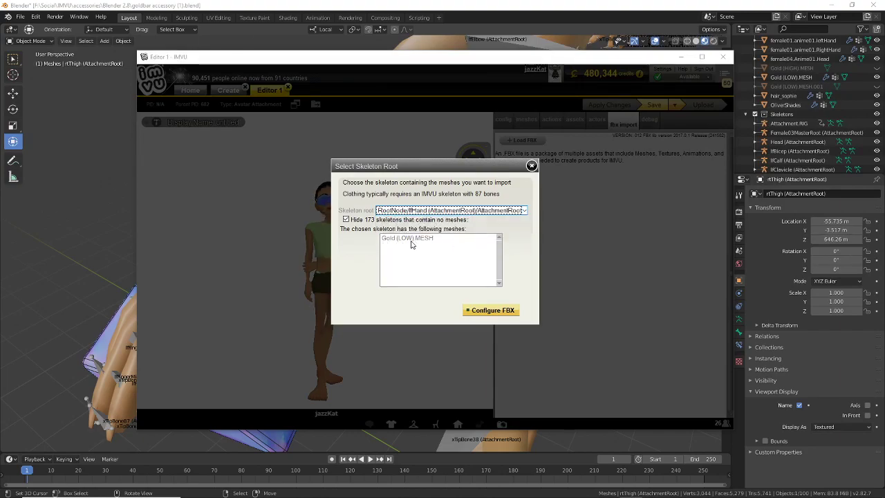
click(493, 314)
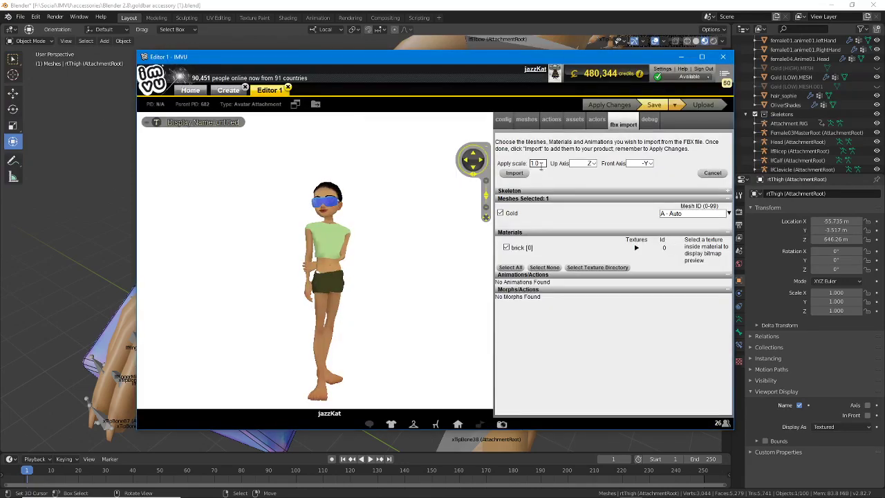
Import the Gold mesh and its brick material with an apply scale of 0.01 and mesh ID 2
drag(542, 164, 510, 163)
text(0.01)
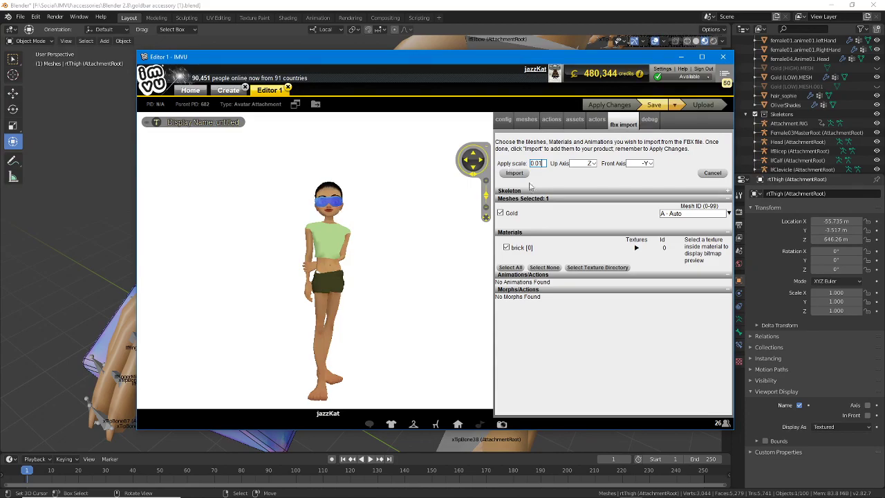
drag(691, 213, 630, 215)
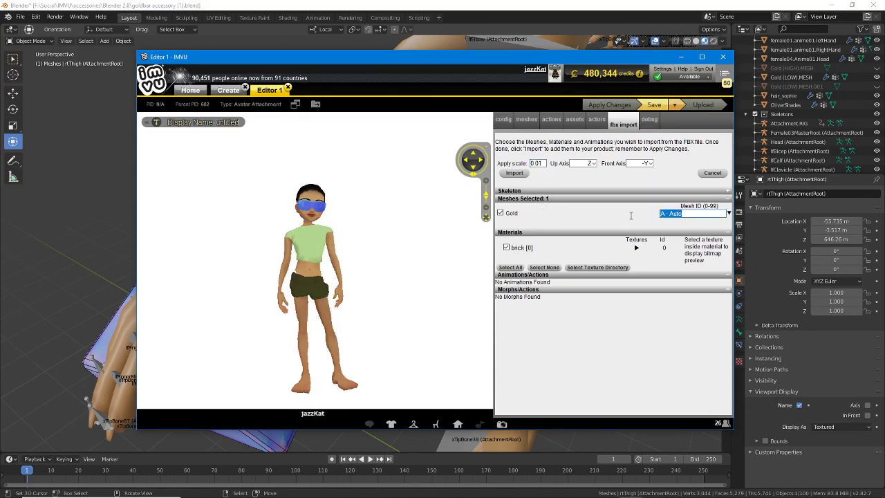
text(2)
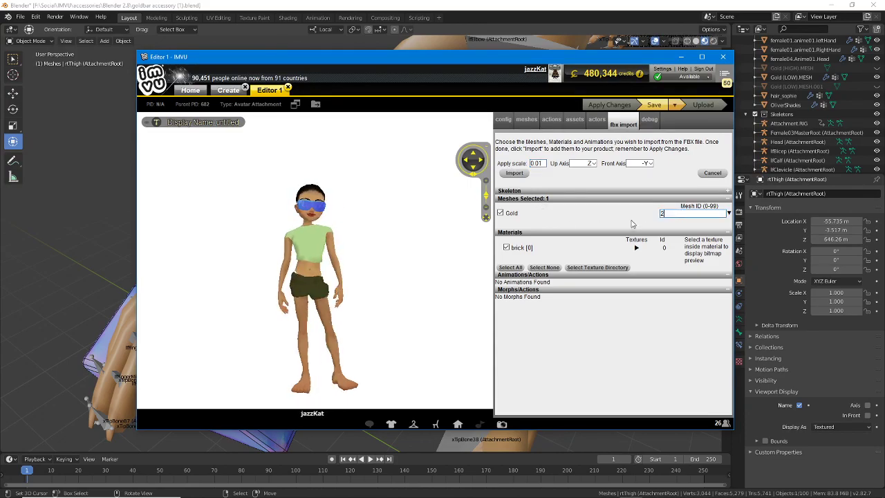
click(515, 174)
click(606, 365)
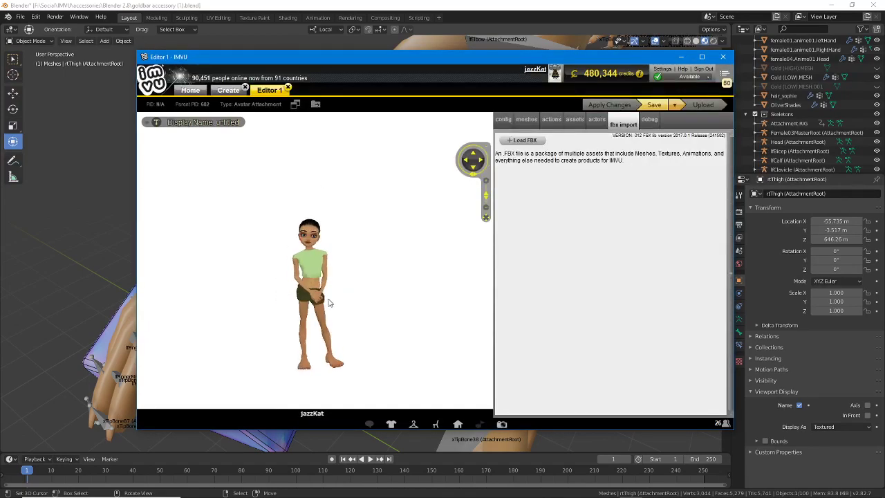
Set the product's attachment node to lfHand, apply the changes and check the gold bar at the avatar's left hand
scroll(328, 303, up, 5)
drag(329, 301, 458, 280)
mouse_move(377, 243)
mouse_down()
mouse_move(363, 240)
mouse_move(356, 252)
mouse_move(389, 259)
mouse_move(367, 256)
mouse_up()
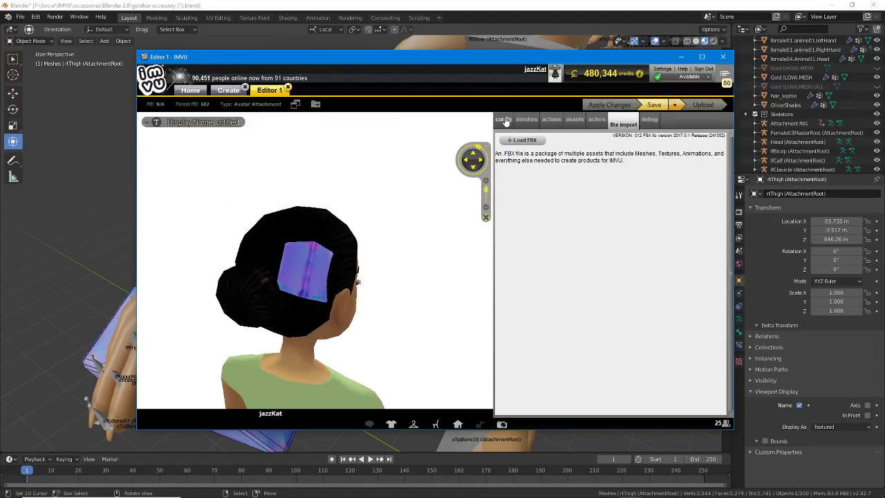
click(503, 121)
double_click(657, 167)
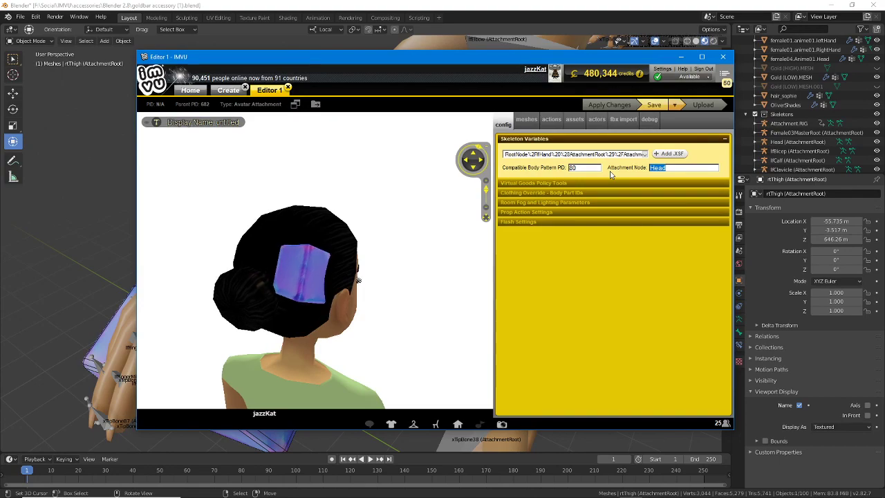
text(lfHand)
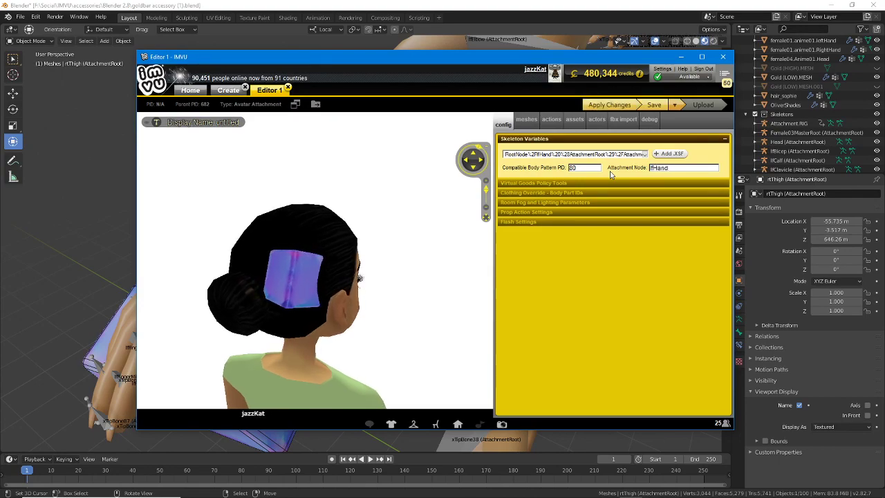
click(612, 106)
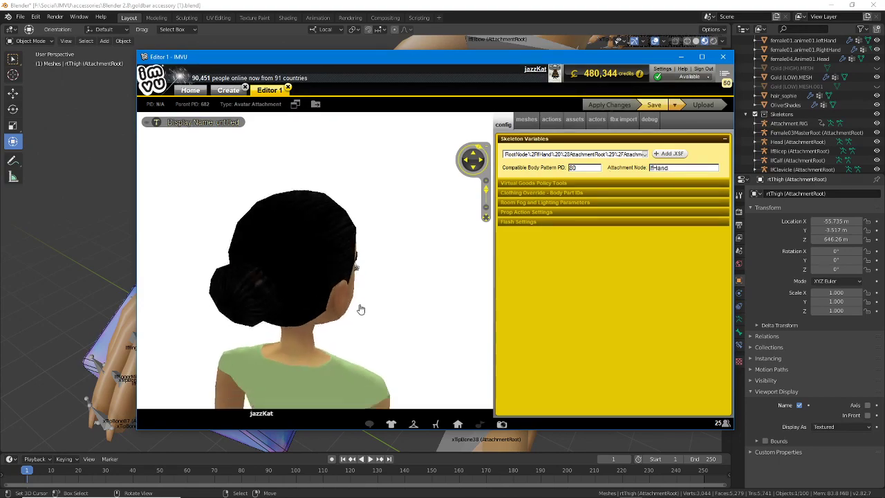
right_drag(360, 309, 363, 269)
drag(314, 286, 345, 290)
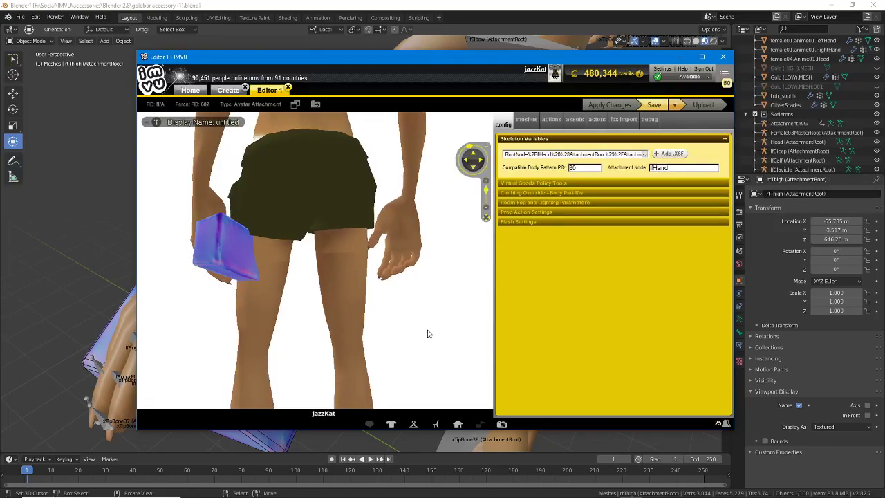
Switch to Blender and unhide the Gold (HIGH).MESH, Gold (LOW).MESH.001, Cube and Cube.002 meshes
click(388, 10)
middle_drag(268, 323, 304, 324)
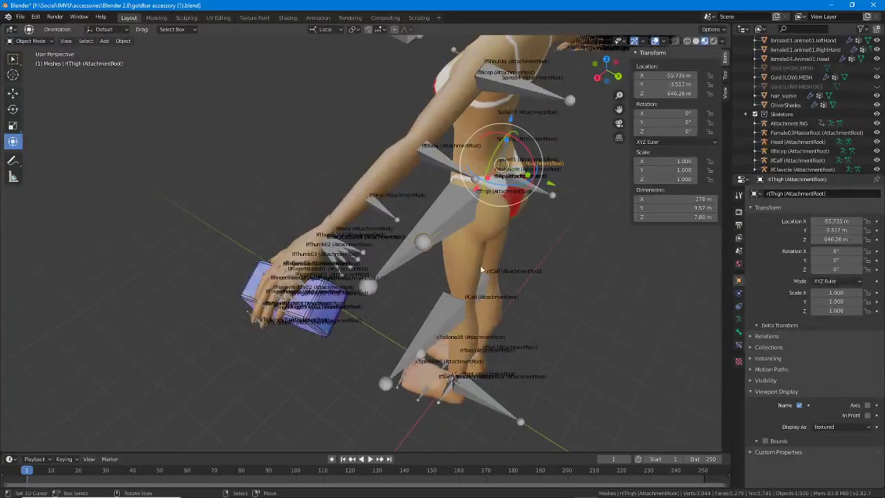
click(876, 86)
scroll(861, 91, up, 5)
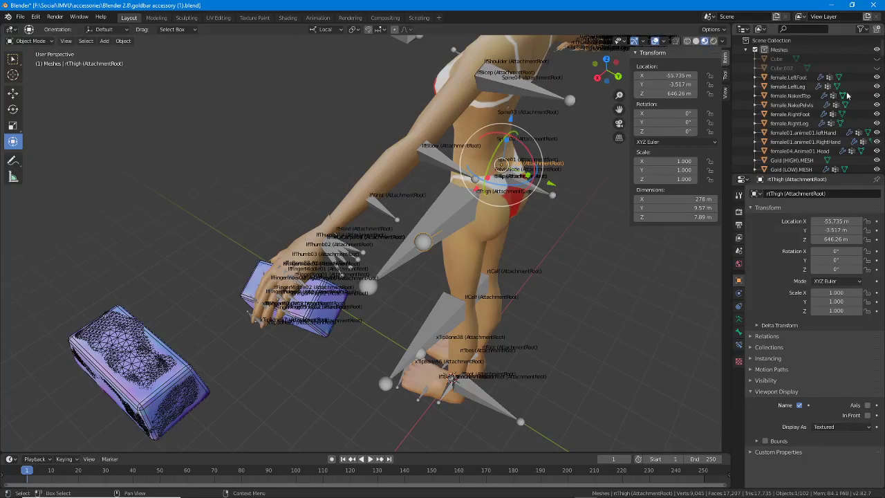
click(877, 59)
scroll(851, 97, down, 15)
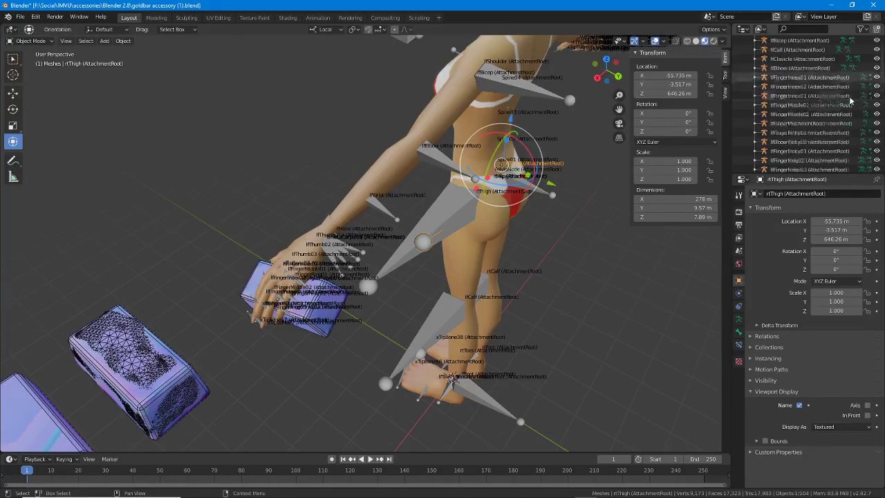
scroll(848, 104, down, 5)
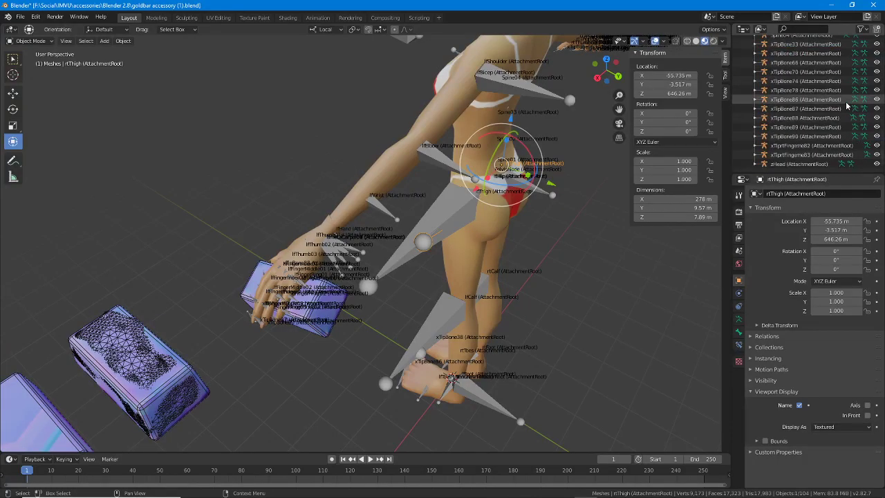
Delete every object in the scene except Gold (LOW).MESH and the lfHand (AttachmentRoot) bone
click(330, 322)
scroll(326, 315, up, 3)
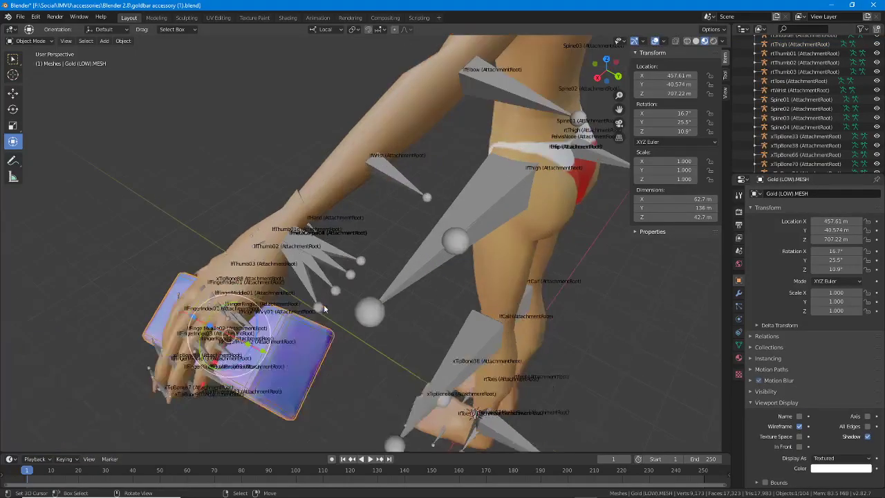
middle_drag(304, 312, 327, 337)
click(307, 223)
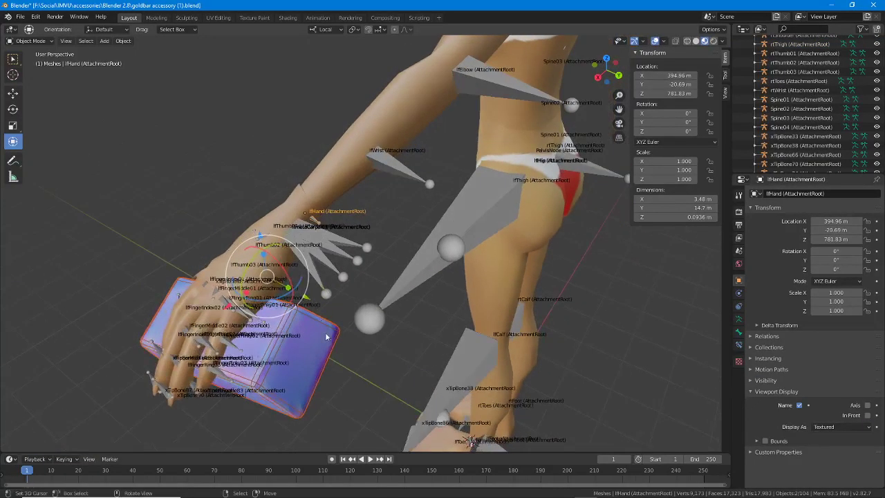
click(86, 42)
click(97, 71)
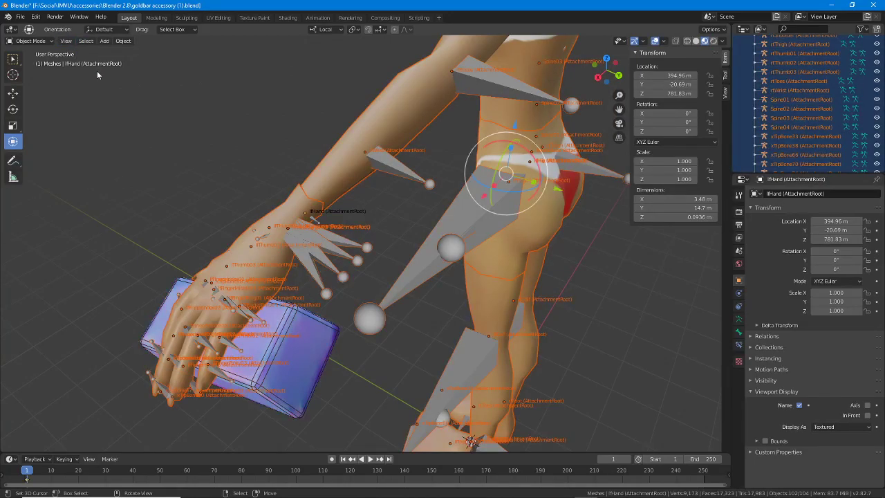
key(Delete)
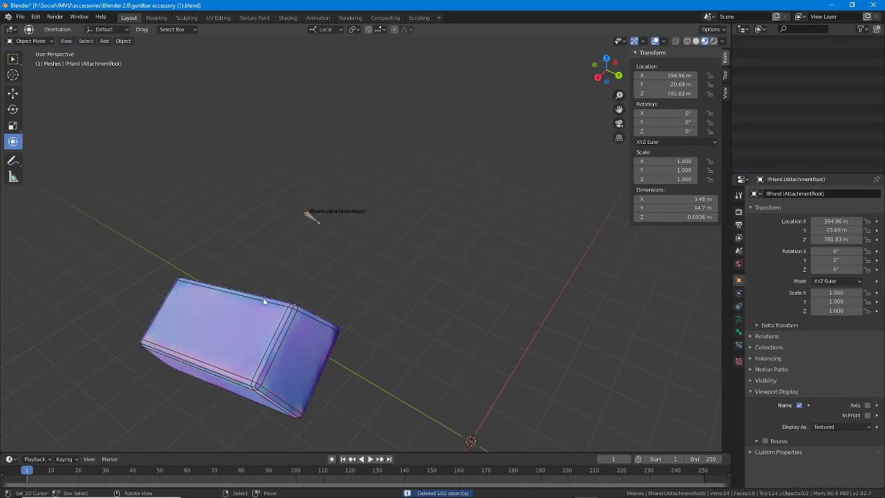
Inspect the remaining lfHand bone and gold bar by selecting both, and clear the selection
middle_drag(280, 277, 455, 195)
click(444, 191)
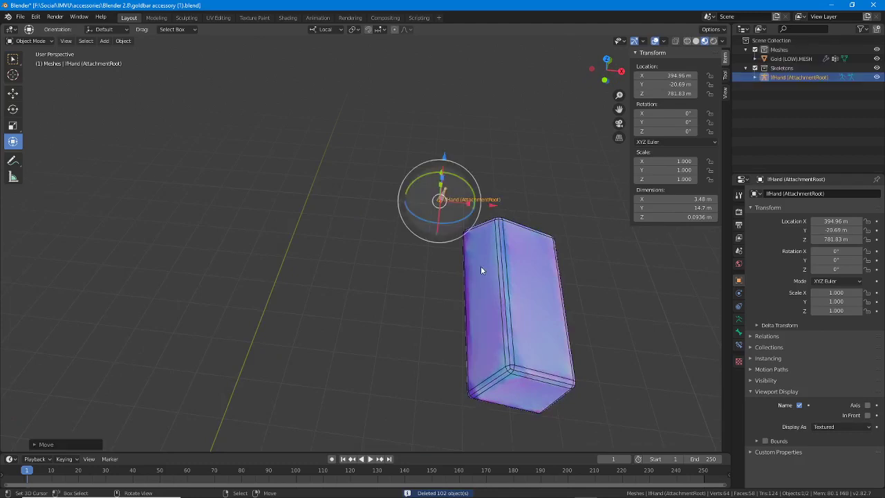
shift+click(510, 305)
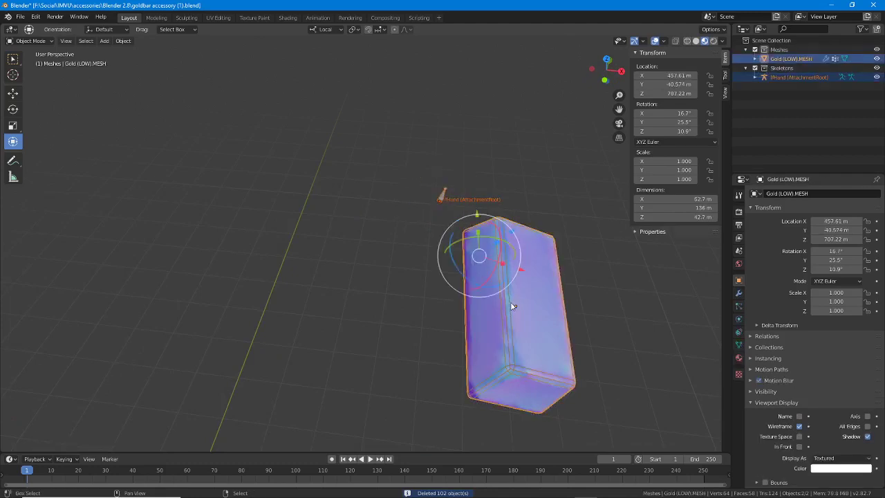
click(86, 41)
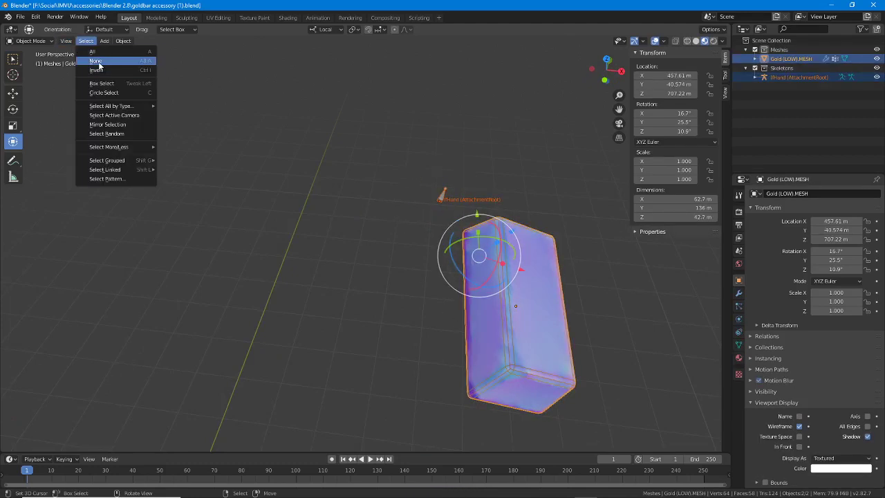
click(96, 62)
middle_drag(405, 255, 444, 269)
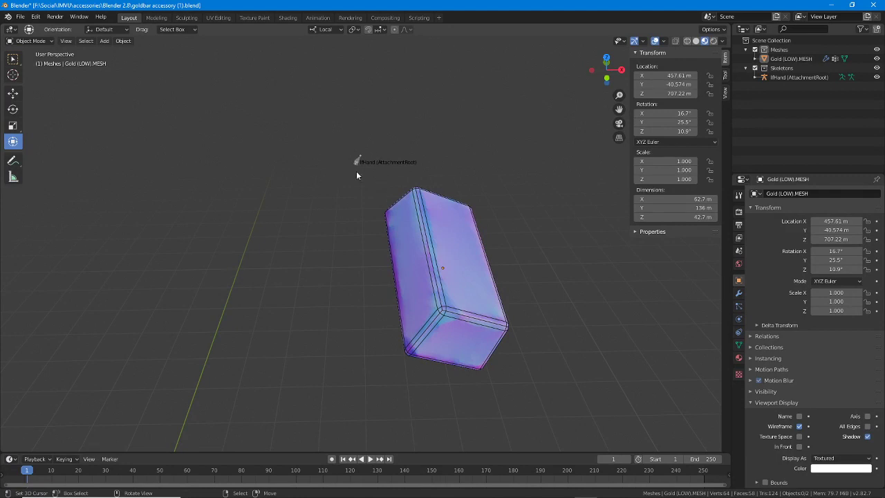
Export the scene as goldbar accessory (1b).fbx in the accessories > Blender 2.8 folder after reviewing the geometry and armature options
click(21, 17)
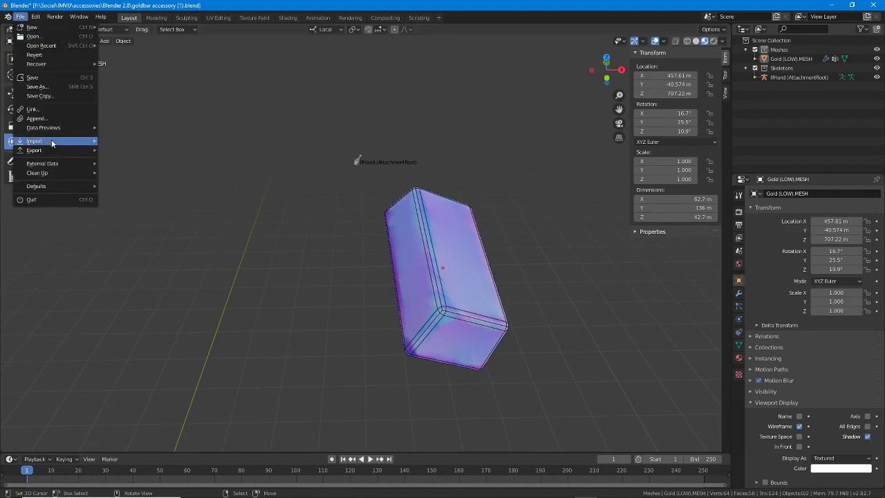
mouse_move(48, 151)
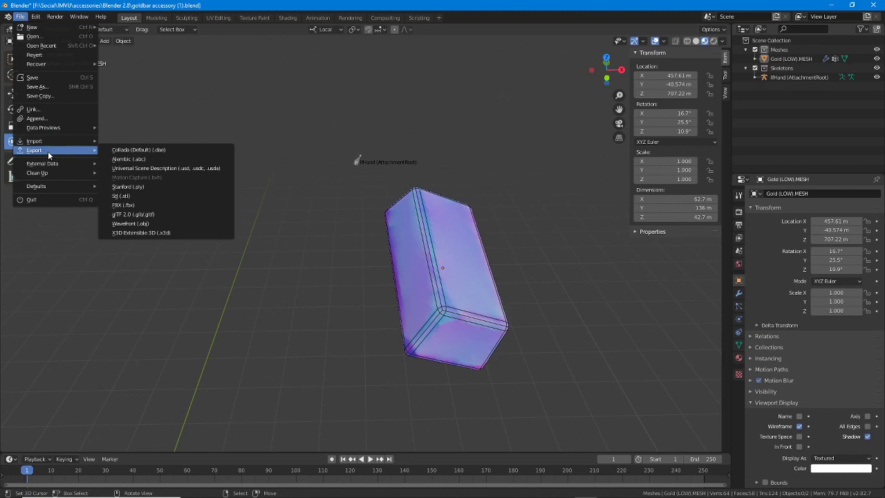
click(123, 204)
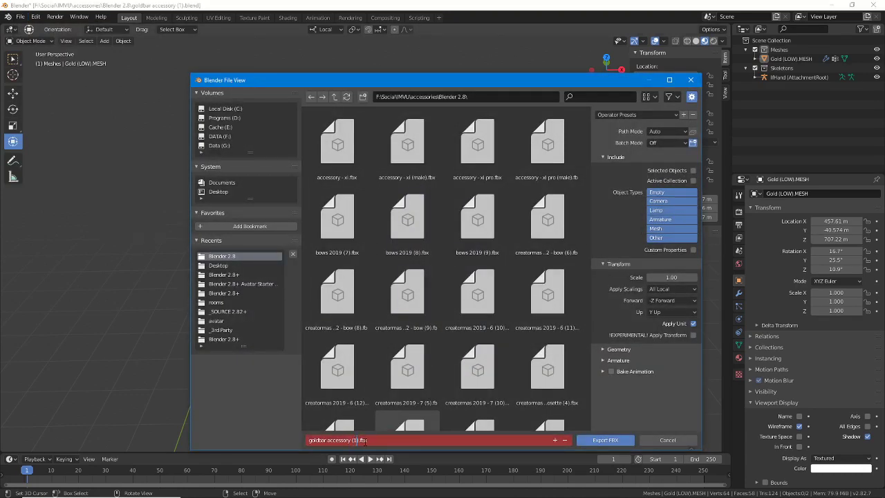
key(Return)
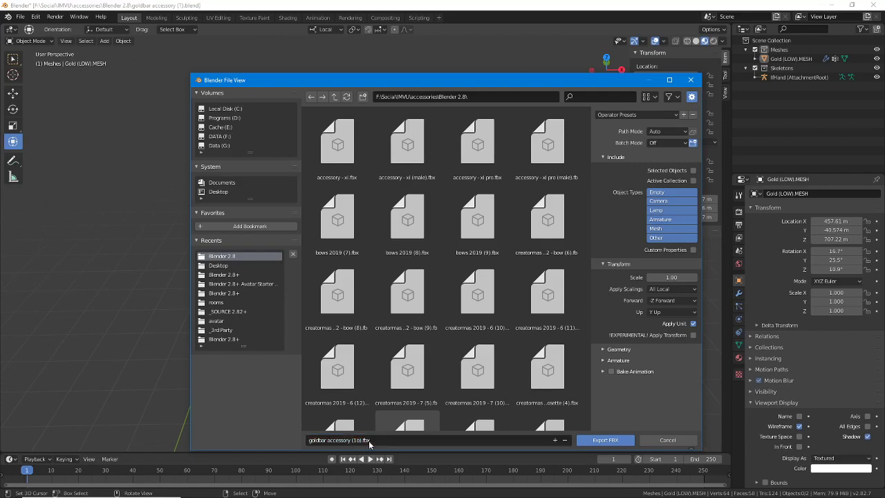
click(605, 350)
scroll(604, 345, down, 1)
click(606, 414)
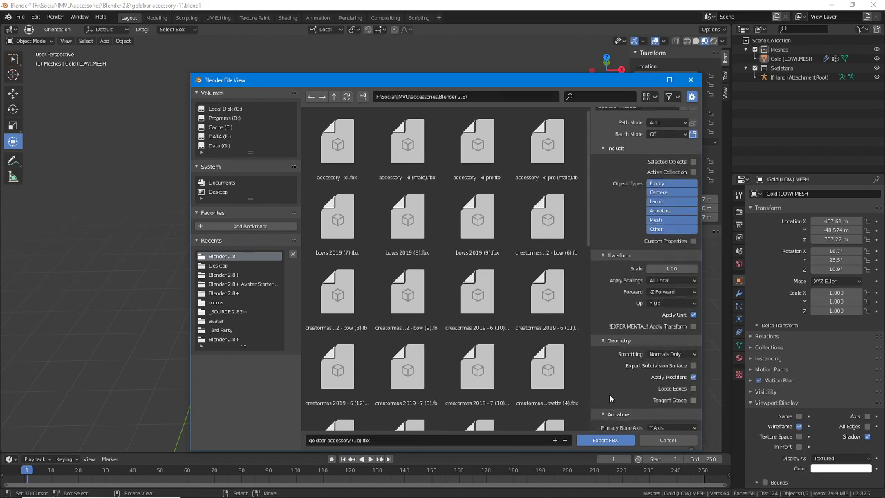
scroll(609, 398, down, 3)
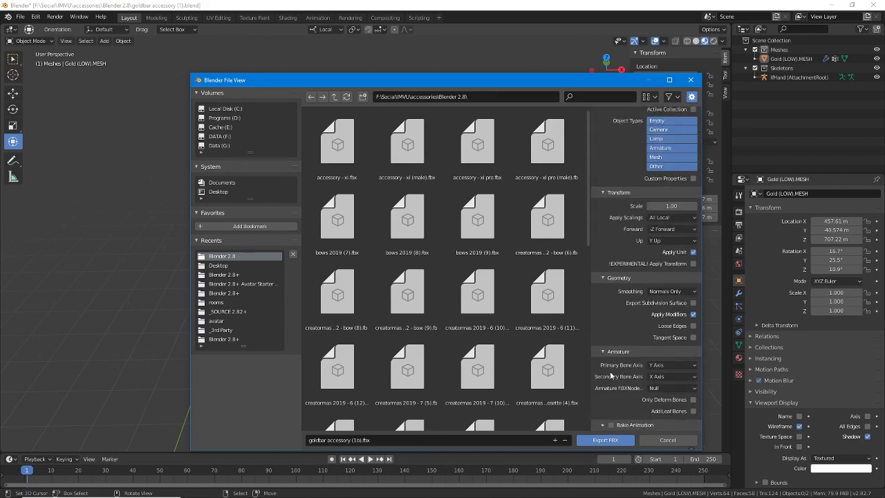
click(600, 440)
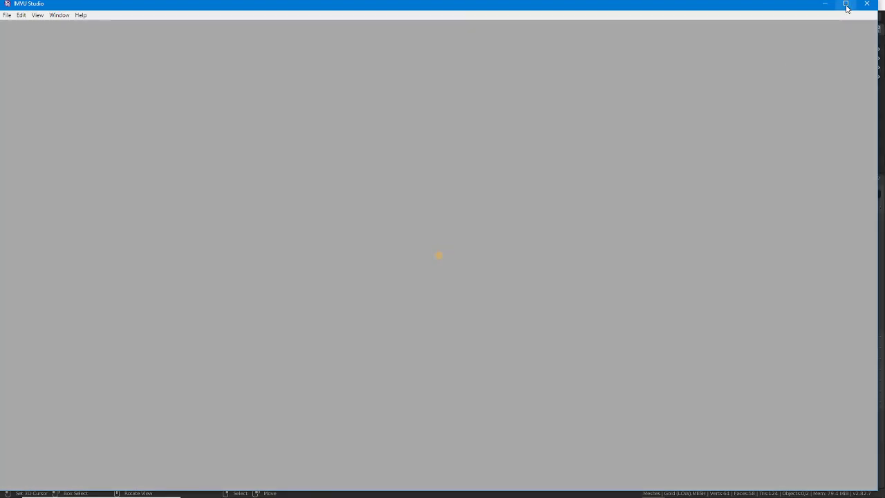
Switch to IMVU Studio, maximize its window and try deriving a product from Empty Female Clothing (product ID 2191901)
click(845, 4)
mouse_move(468, 122)
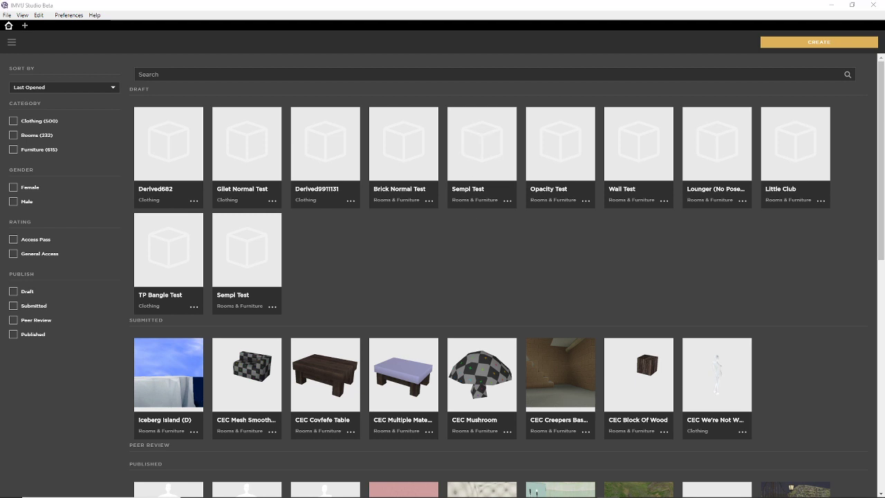
click(681, 10)
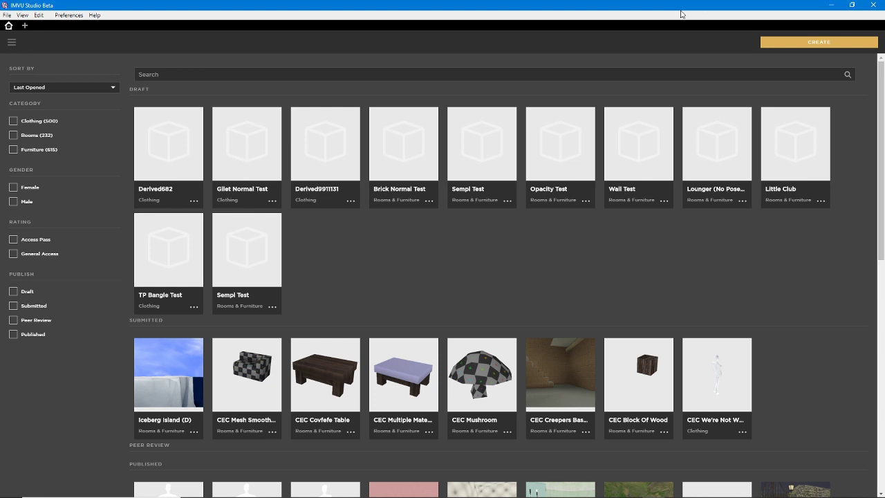
click(824, 40)
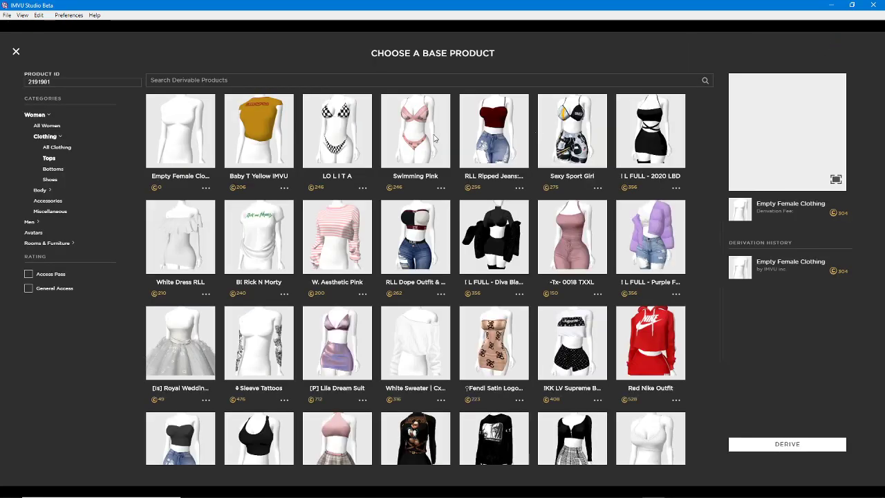
click(49, 201)
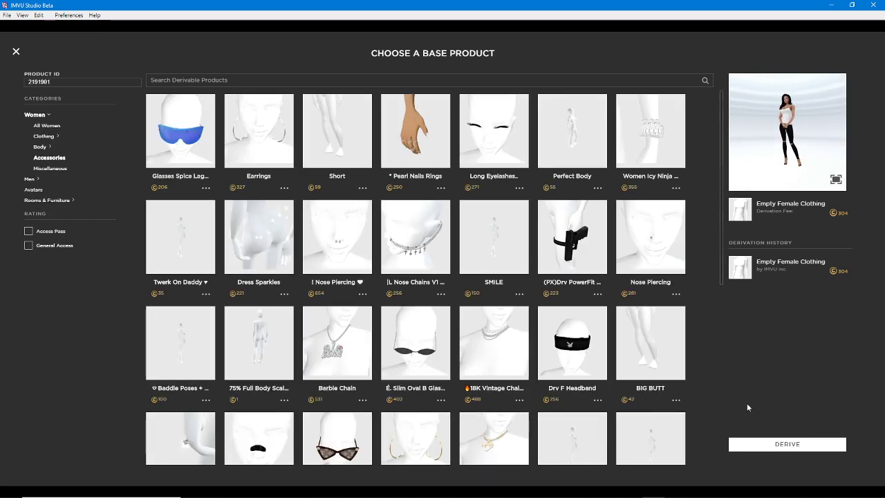
click(788, 444)
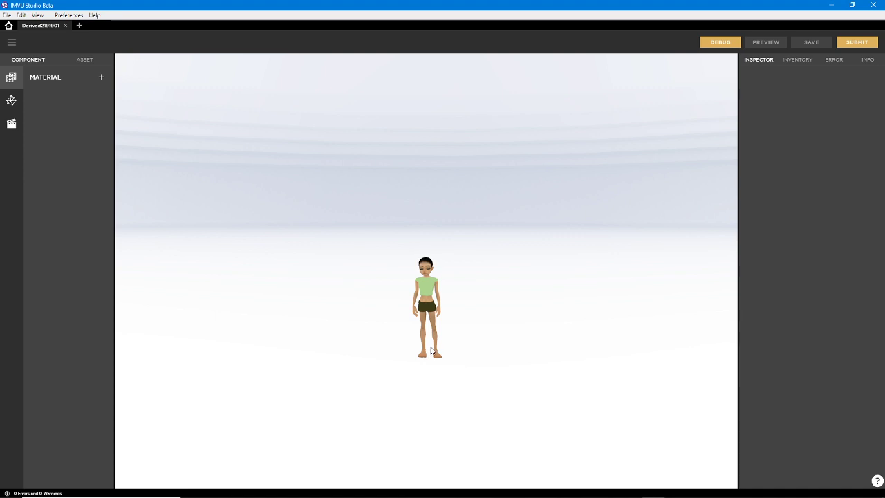
Examine the derived product's avatar and its material, mesh and action components, and close the product
scroll(429, 349, up, 5)
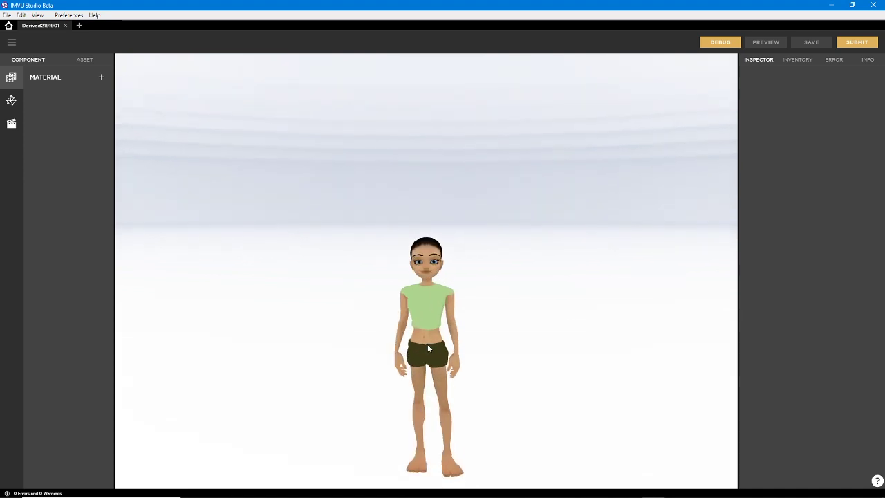
scroll(428, 346, up, 4)
right_drag(427, 346, 373, 270)
mouse_move(373, 270)
mouse_down()
mouse_move(349, 271)
mouse_move(584, 267)
mouse_move(367, 296)
mouse_move(376, 283)
mouse_up()
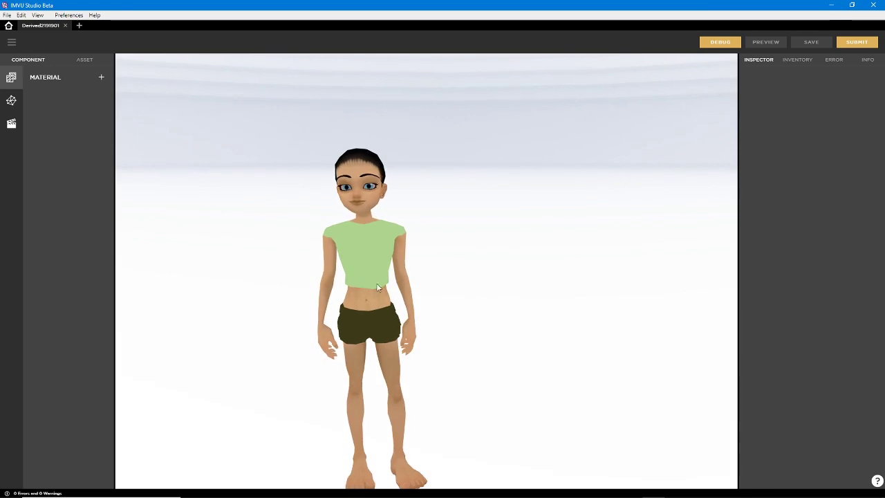
click(12, 101)
click(11, 79)
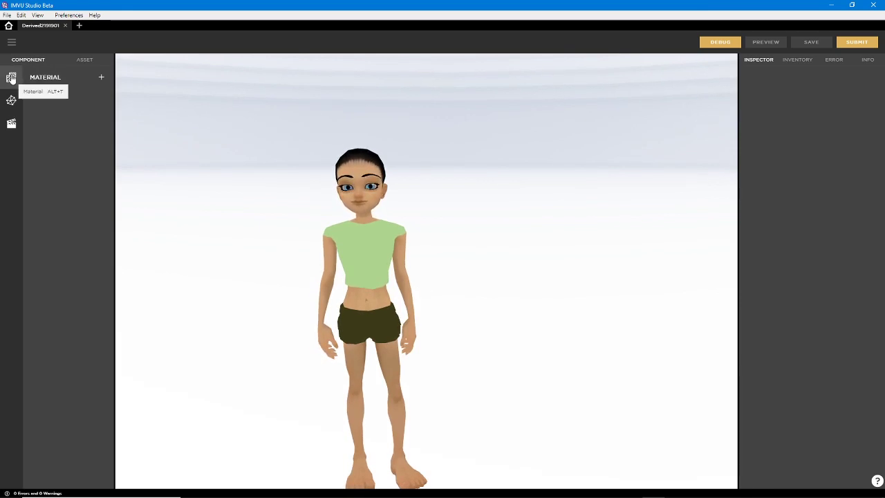
click(11, 101)
click(11, 123)
click(12, 101)
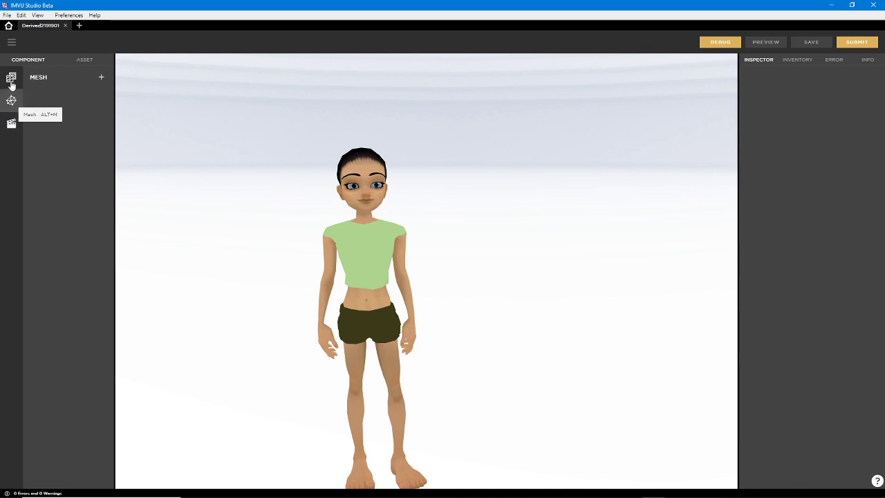
click(12, 78)
mouse_move(341, 236)
mouse_down()
mouse_move(507, 240)
mouse_move(338, 240)
mouse_up()
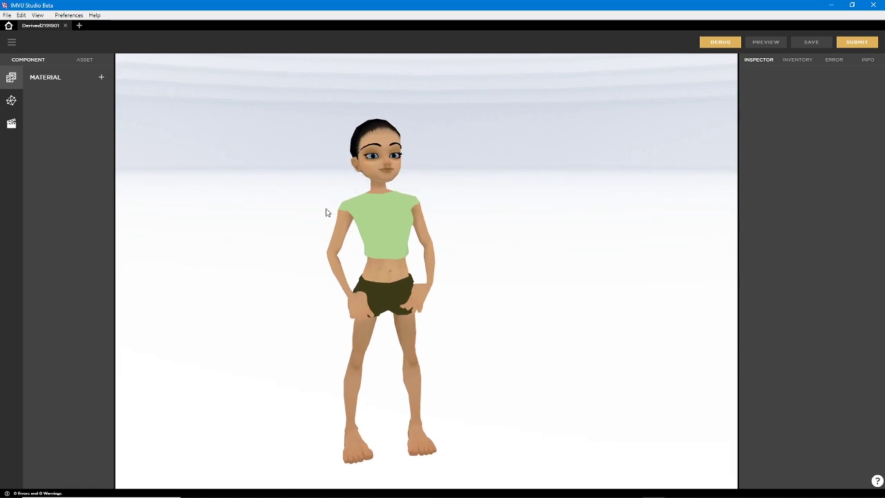
click(65, 26)
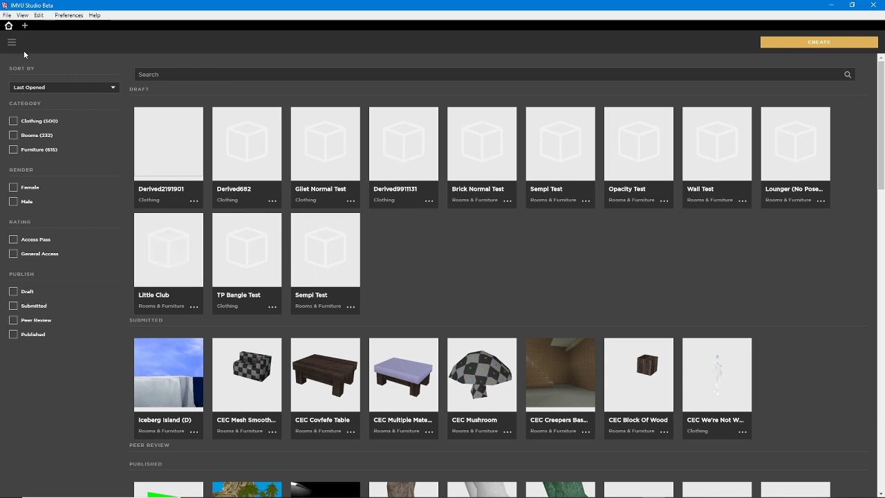
Derive a new product from Glasses Spice Lagoon (product ID 682) in the women's accessories category
click(819, 43)
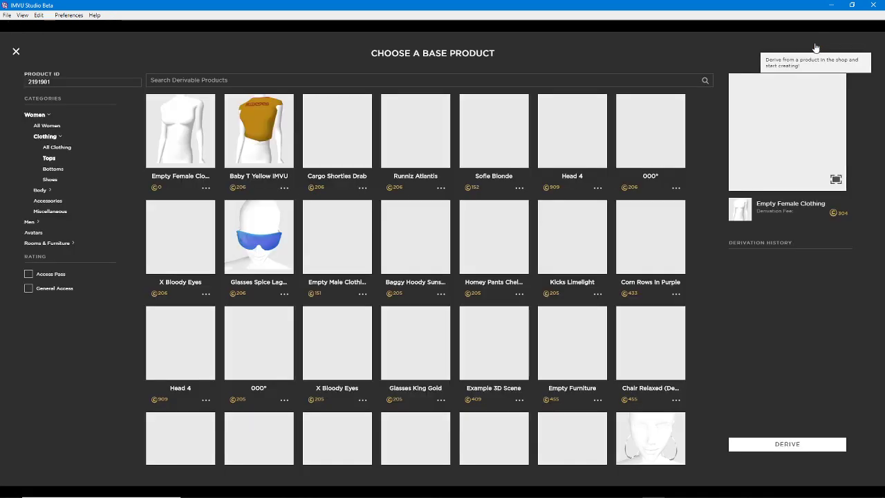
click(48, 201)
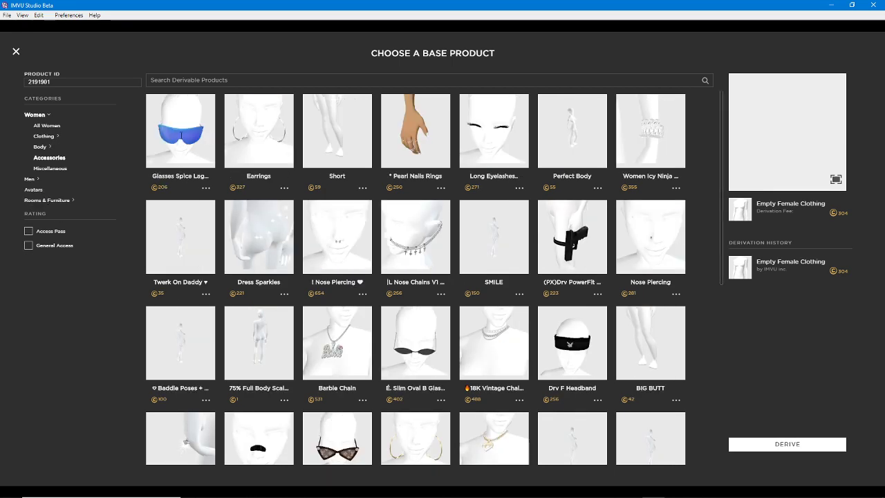
click(190, 139)
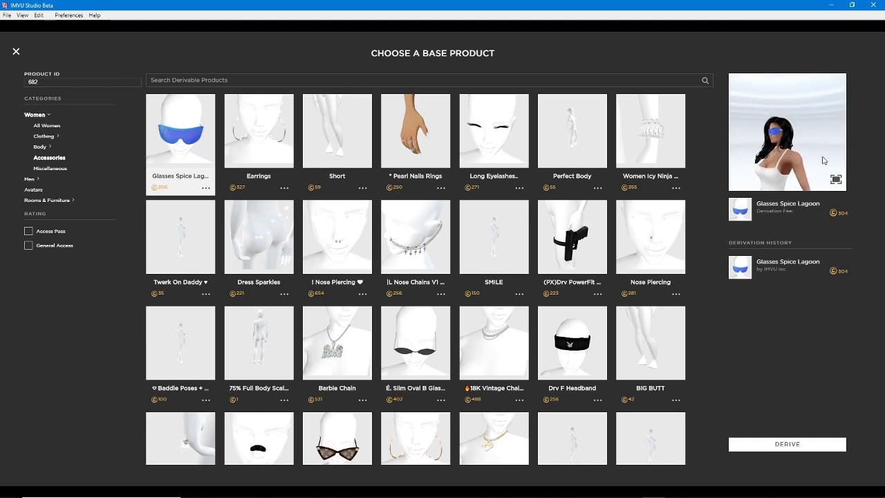
click(784, 446)
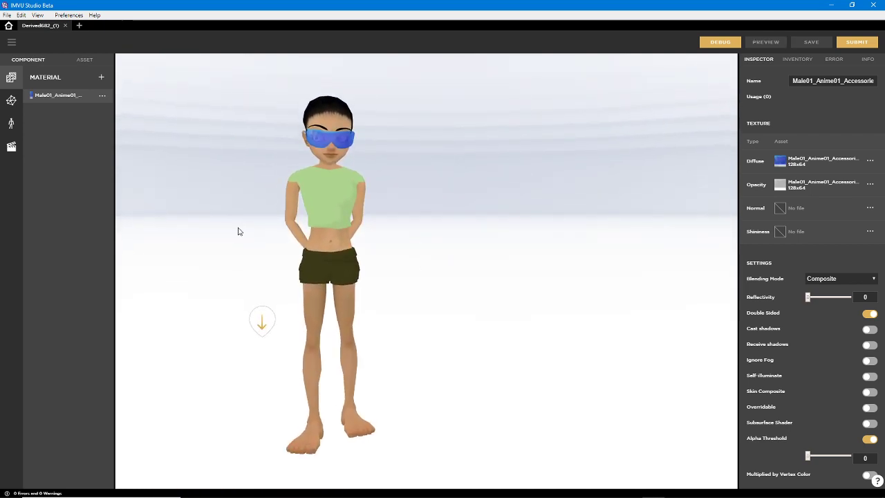
Choose goldbar accessory (1b).fbx from the accessories > Blender 2.8 folder as the asset to import
click(11, 43)
mouse_move(10, 75)
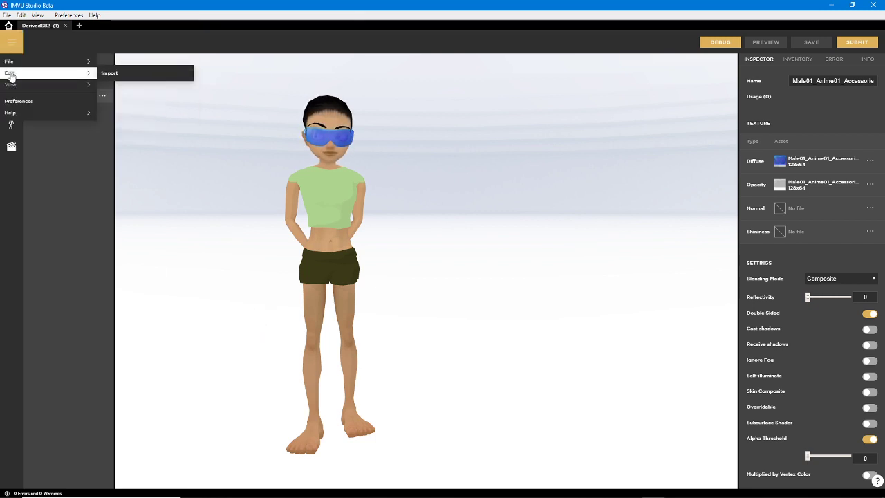
click(123, 74)
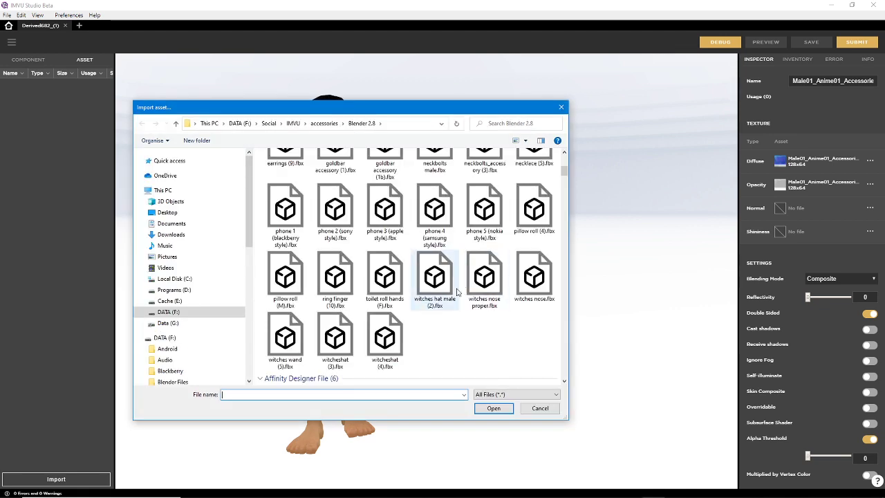
scroll(452, 293, up, 2)
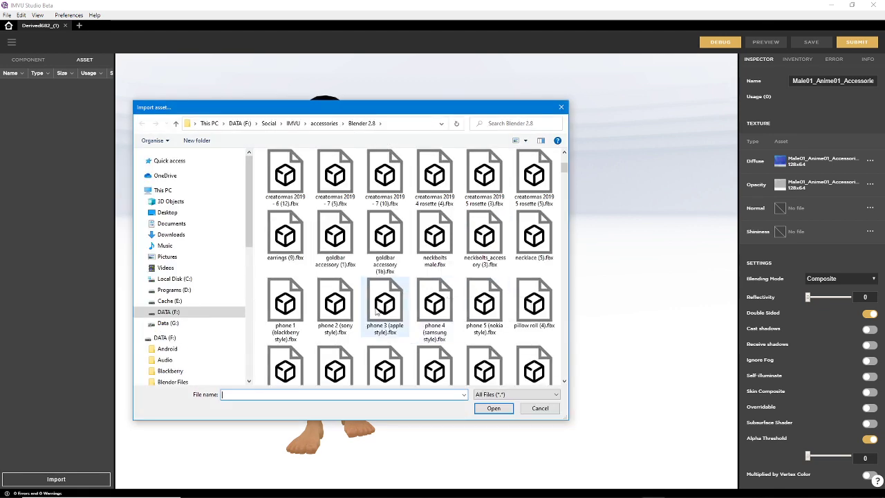
click(336, 239)
click(391, 224)
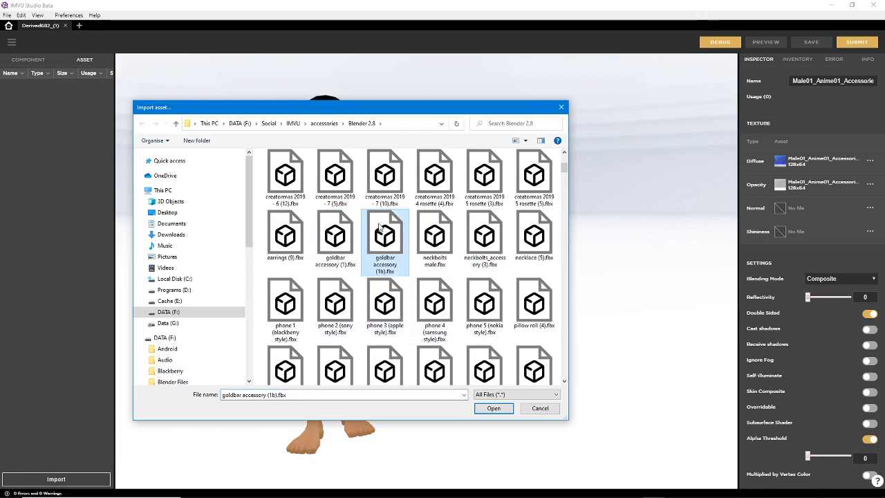
click(494, 408)
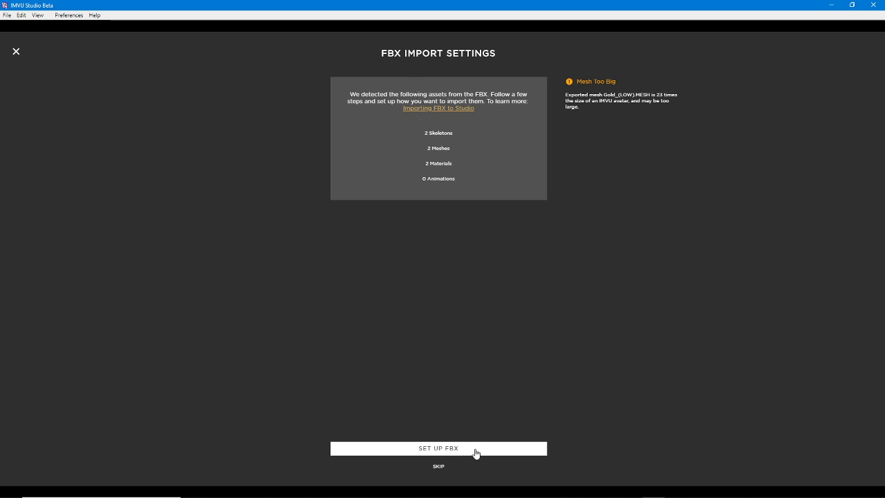
Set up the FBX import with a scale of 0.01 and AttachmentRoot as the skeleton
key(ctrl+2)
drag(413, 454, 468, 454)
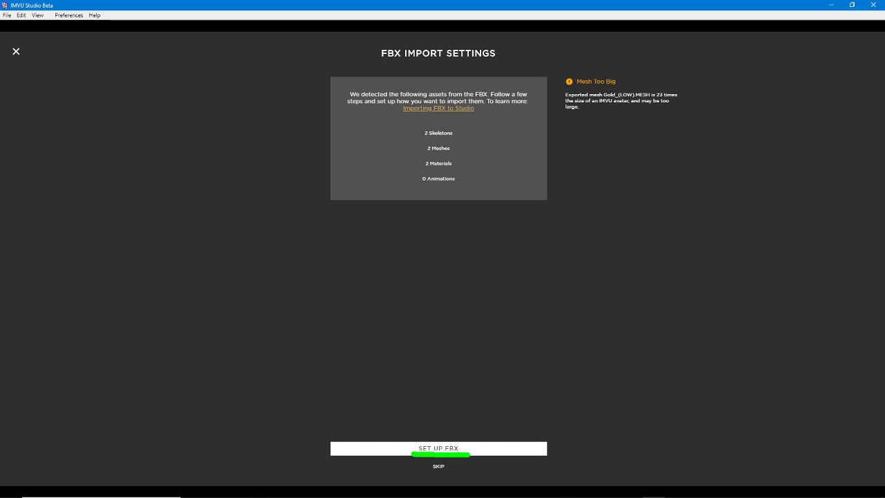
click(444, 447)
drag(393, 94, 348, 96)
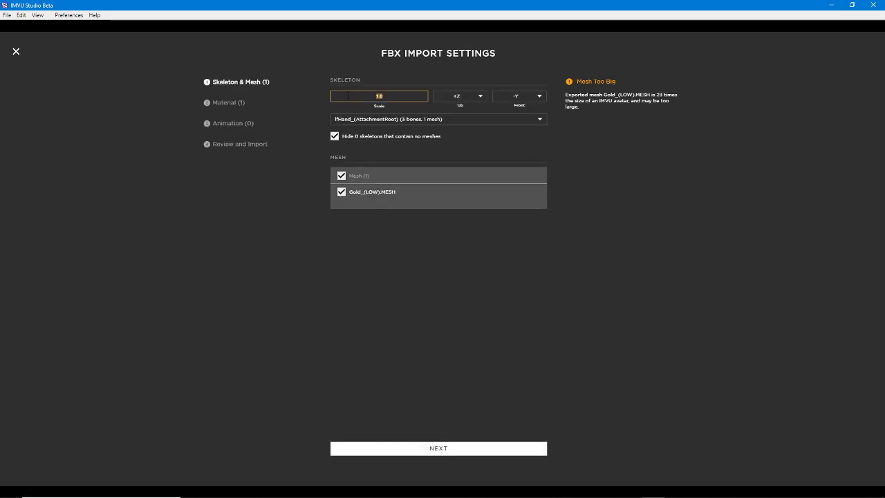
text(0)
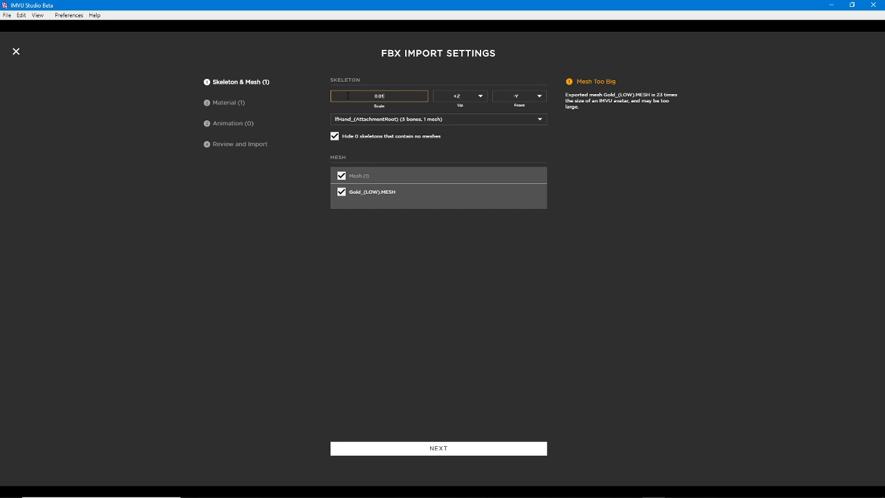
click(406, 120)
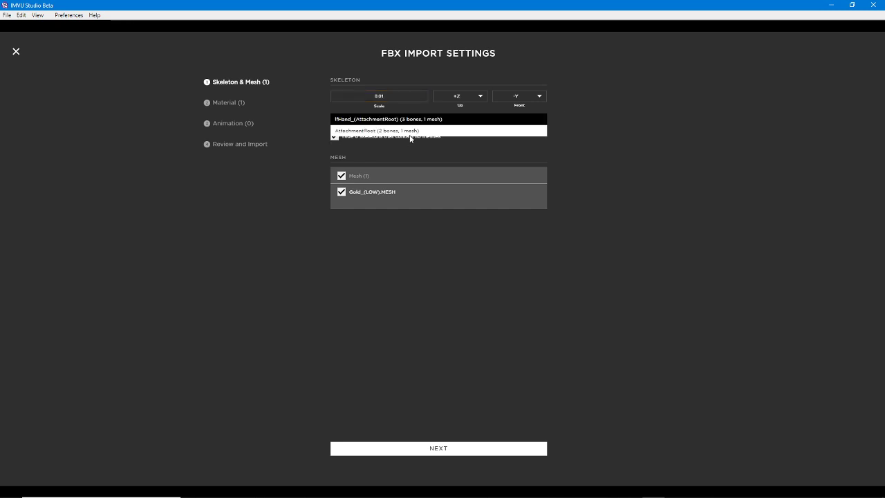
click(368, 130)
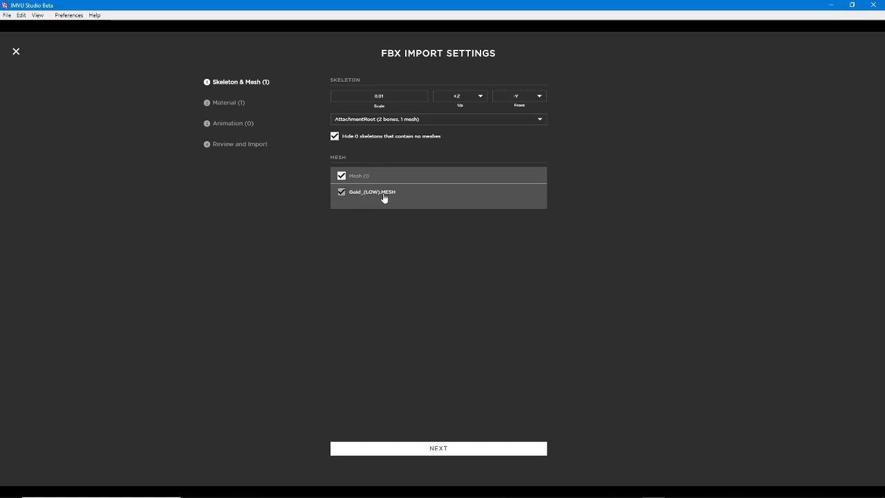
Keep the brick_[0] material, review the assets and import the skeleton, mesh and material
click(431, 451)
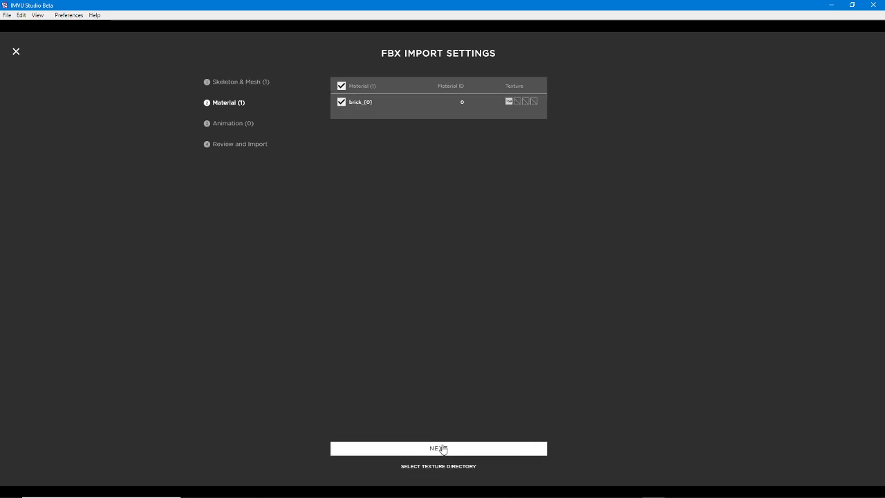
click(442, 448)
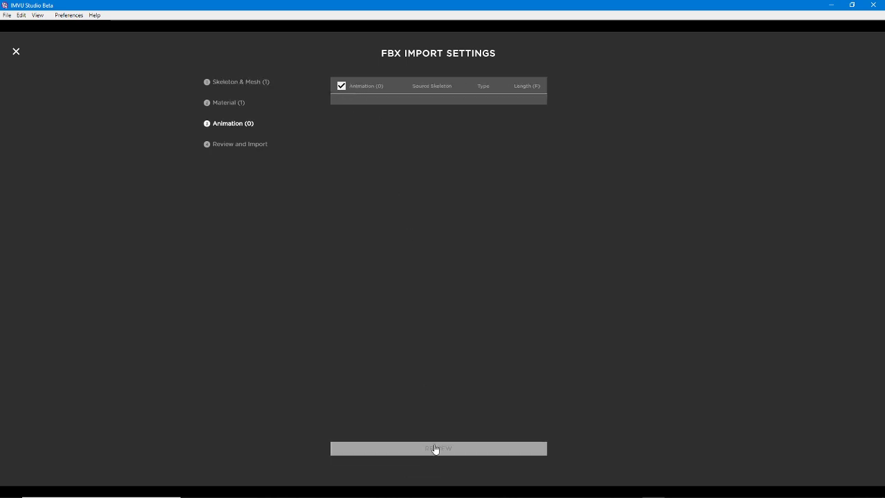
click(434, 448)
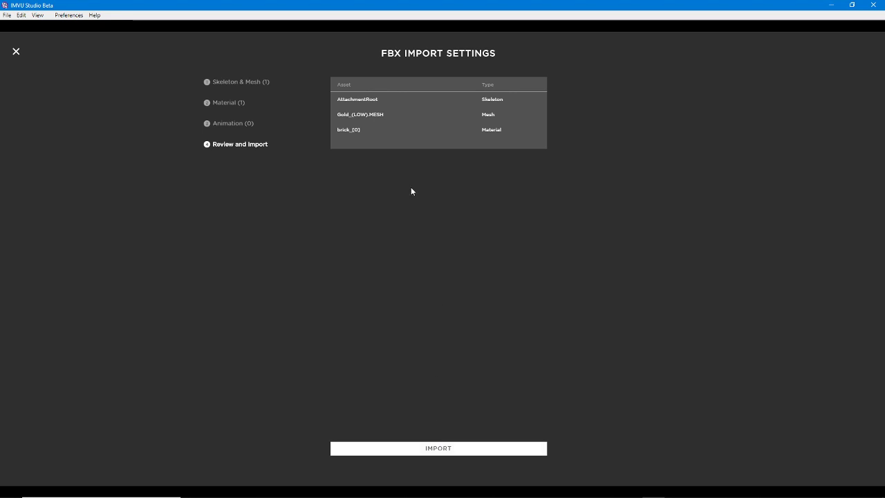
click(436, 449)
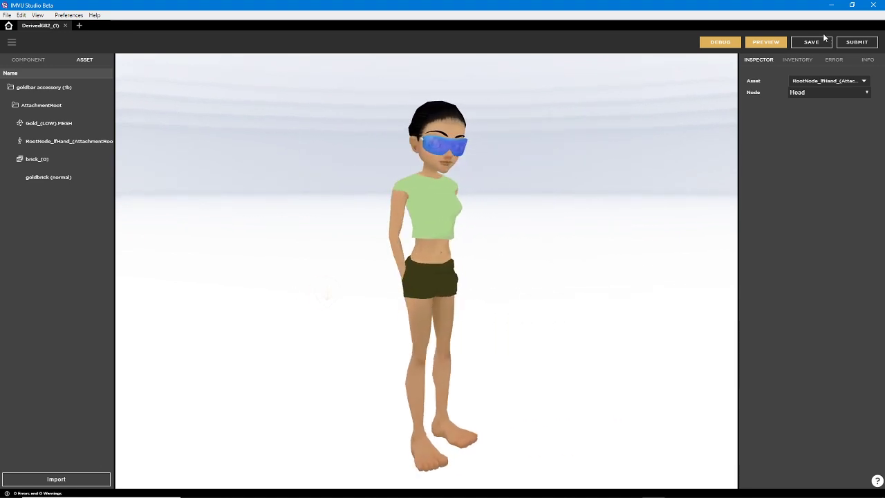
Preview the changed product and examine the accessory on the avatar from behind
click(763, 42)
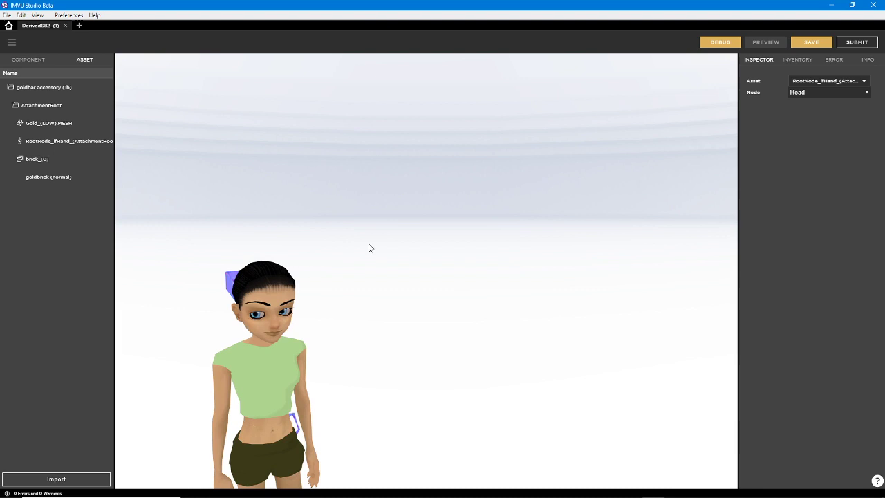
right_drag(317, 264, 307, 218)
drag(312, 320, 427, 274)
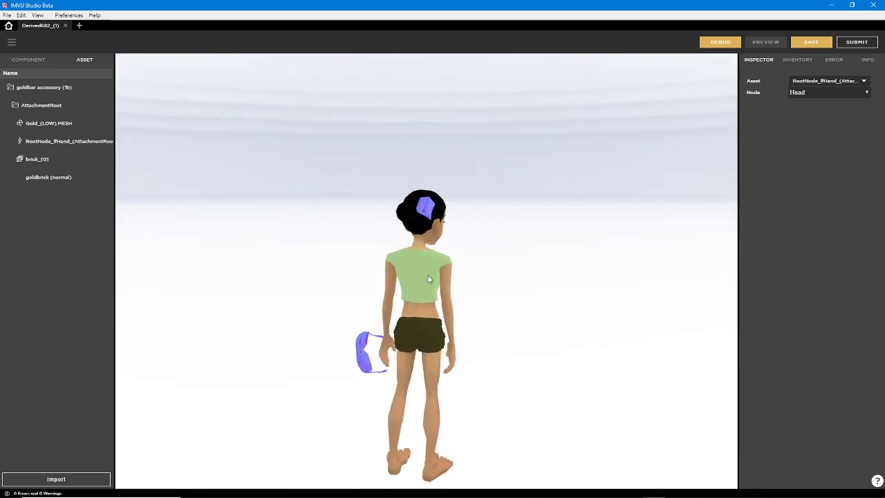
scroll(445, 235, up, 5)
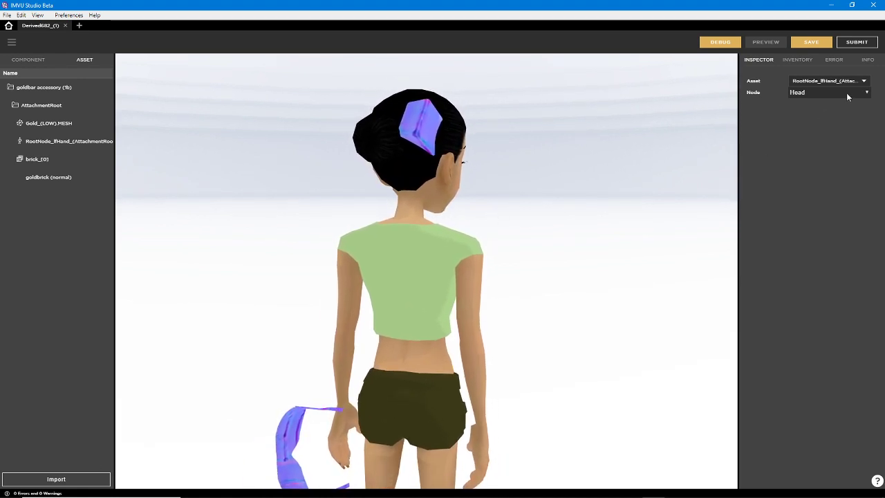
Set the imported RootNode skeleton's attachment node to lfHand and preview the changed product
click(800, 92)
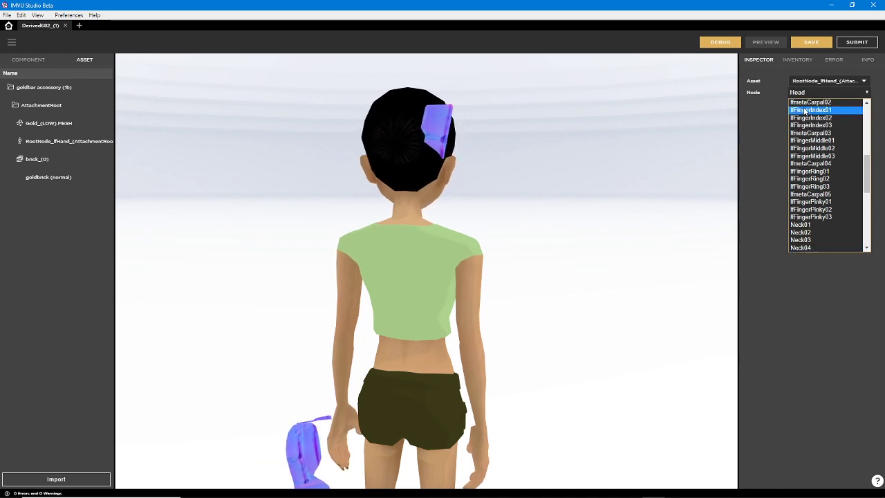
scroll(814, 110, up, 10)
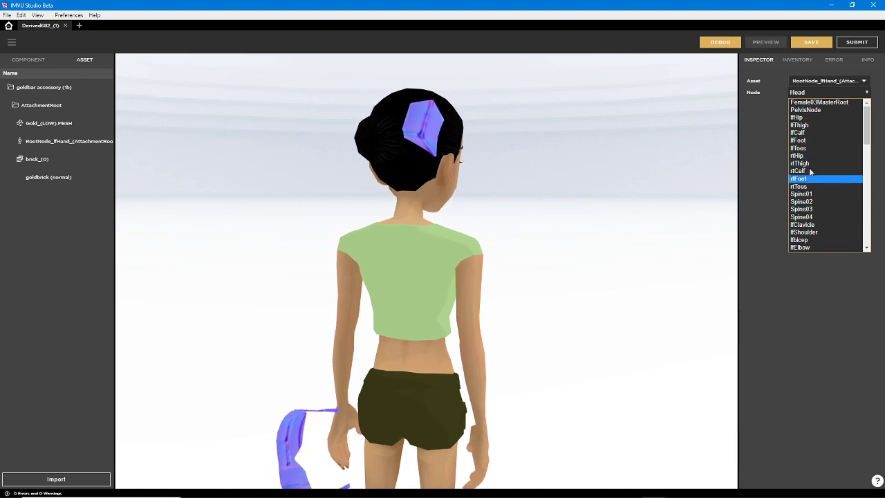
scroll(812, 152, down, 4)
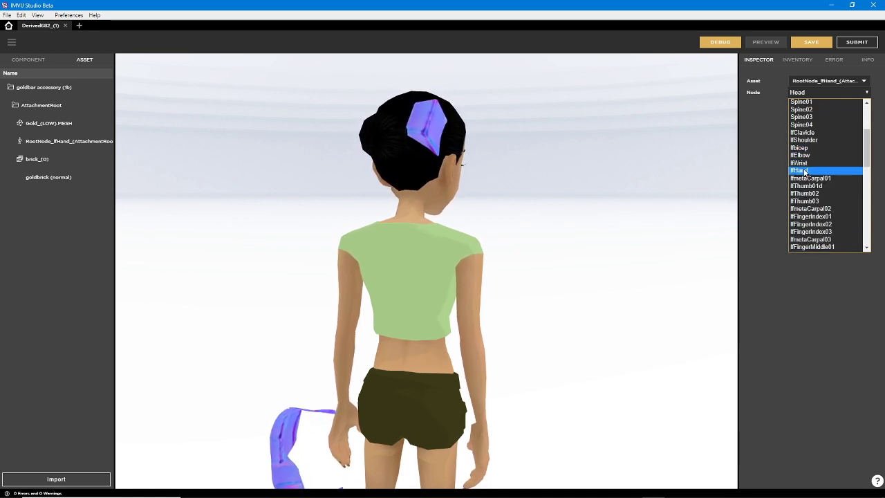
click(802, 170)
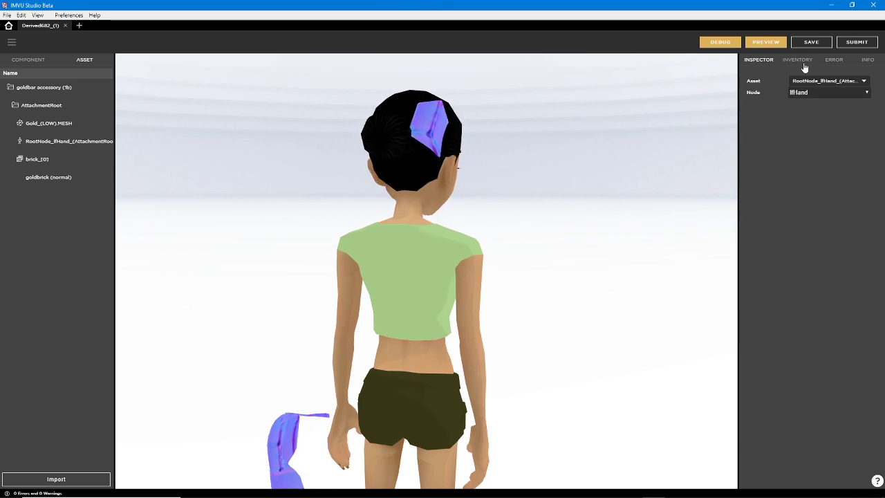
click(763, 43)
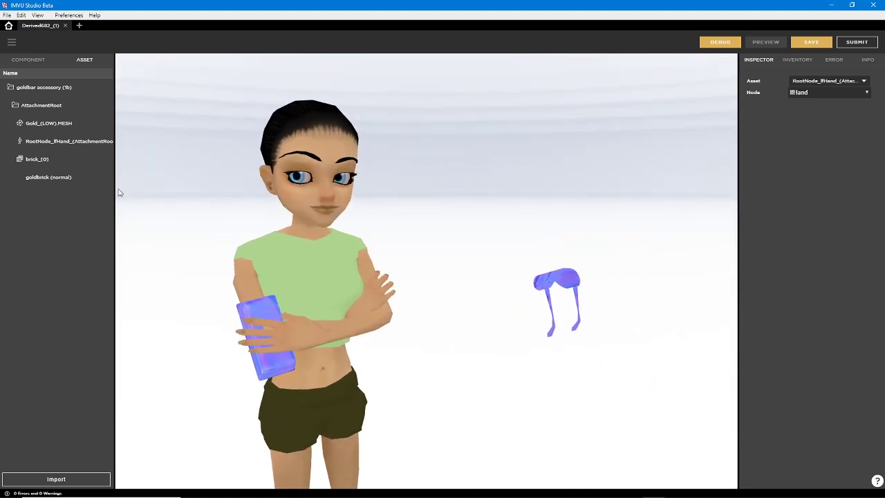
Open the Gold_(LOW).MESH component and examine up close how the gold bar sits in the avatar's left hand
click(27, 60)
click(11, 100)
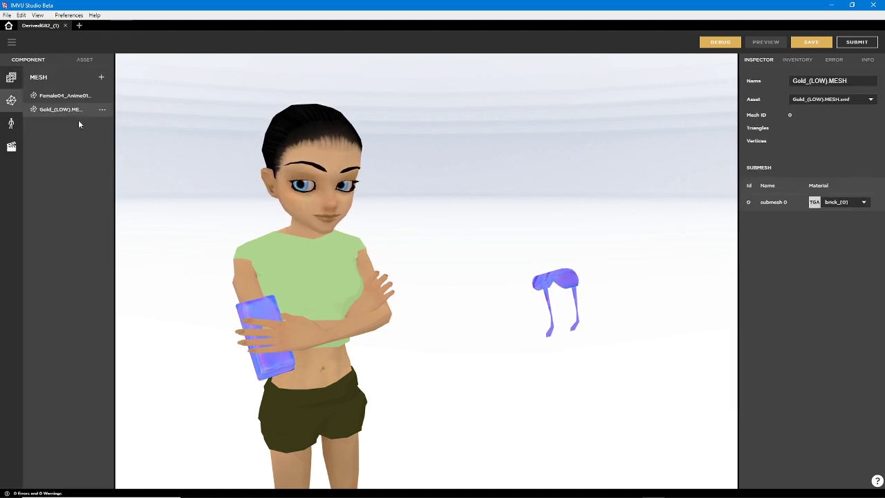
click(103, 111)
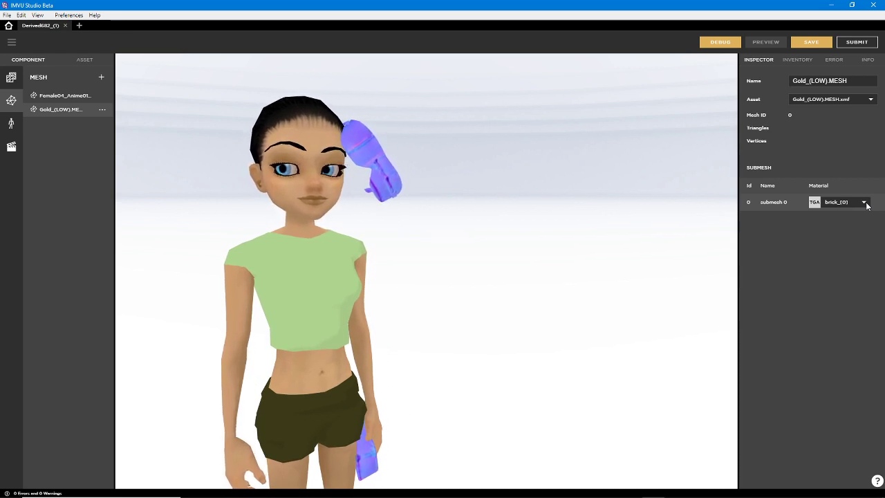
drag(427, 293, 468, 219)
drag(468, 282, 353, 272)
scroll(285, 320, up, 4)
right_drag(284, 316, 414, 303)
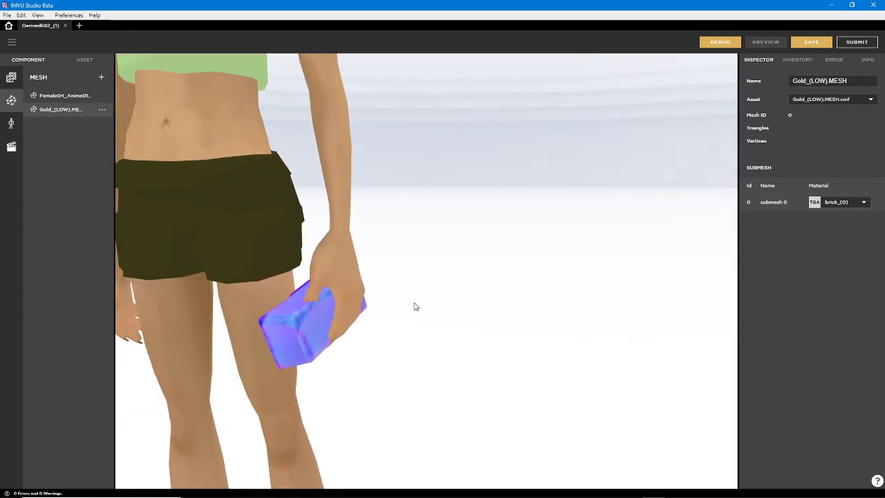
scroll(414, 303, up, 4)
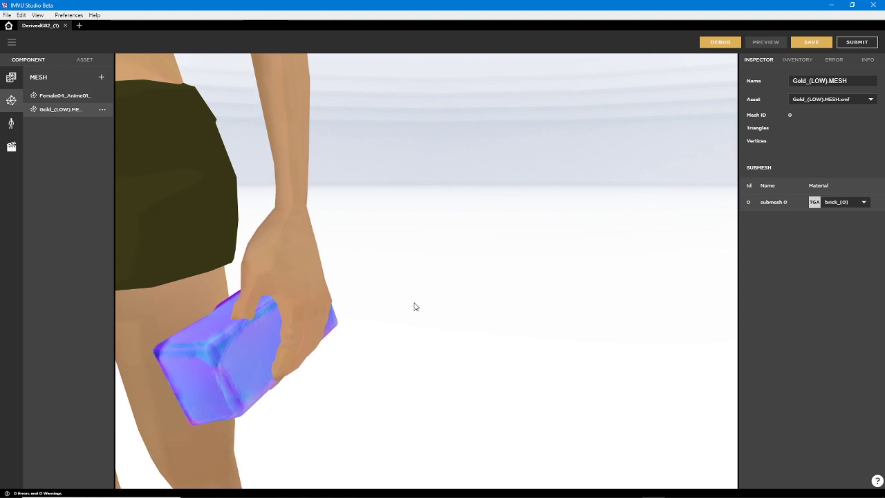
scroll(453, 278, down, 2)
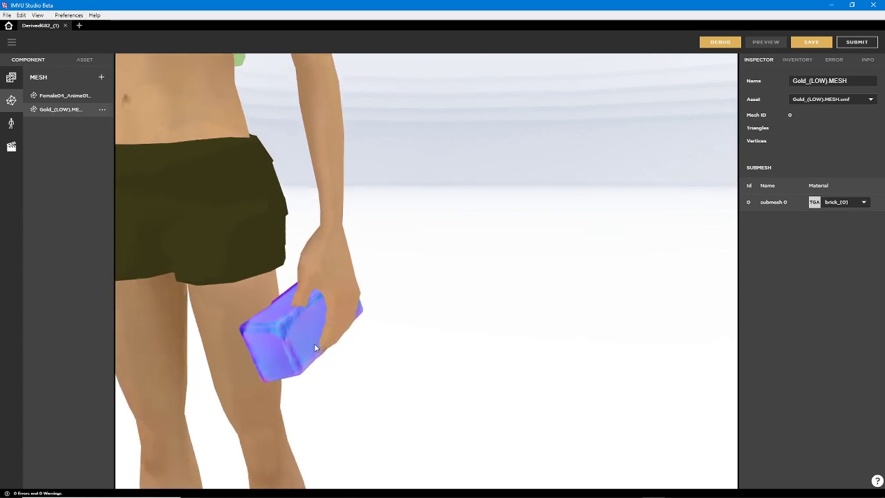
scroll(276, 352, up, 3)
scroll(276, 351, down, 3)
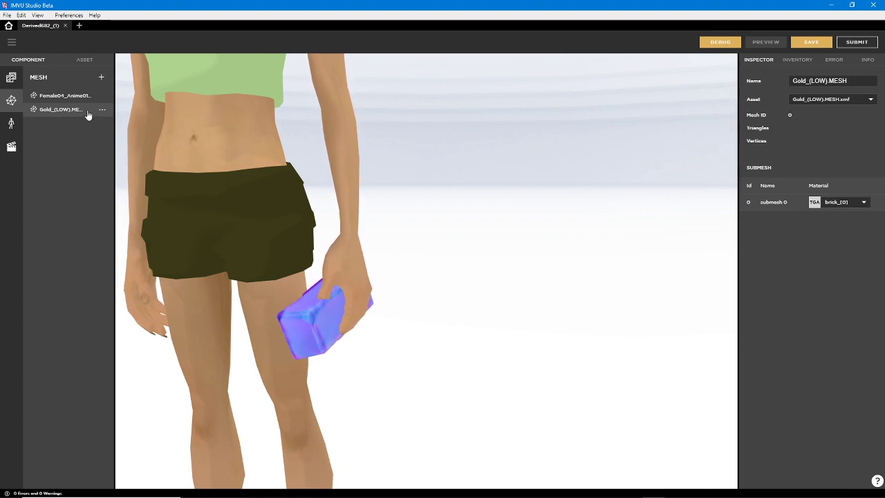
Compare the two mesh components and replace the asset of the original Female04_Anime01 accessory mesh with Gold_(LOW).MESH.xmf
click(69, 98)
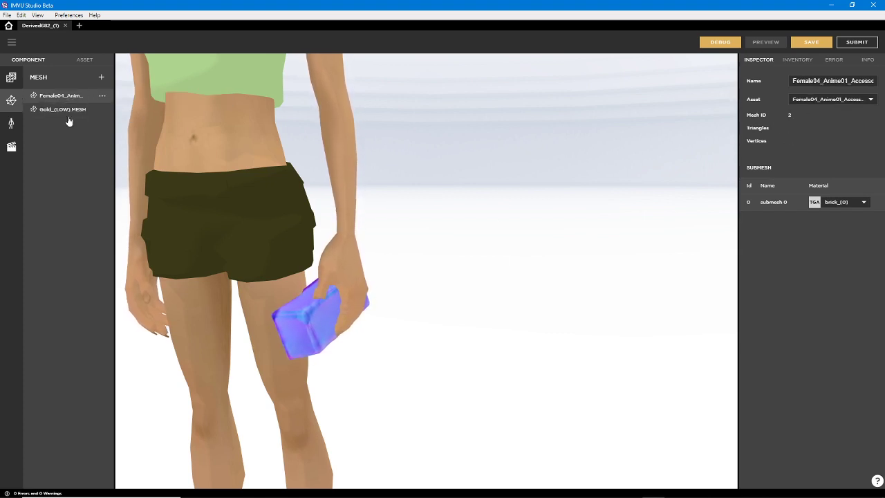
click(66, 110)
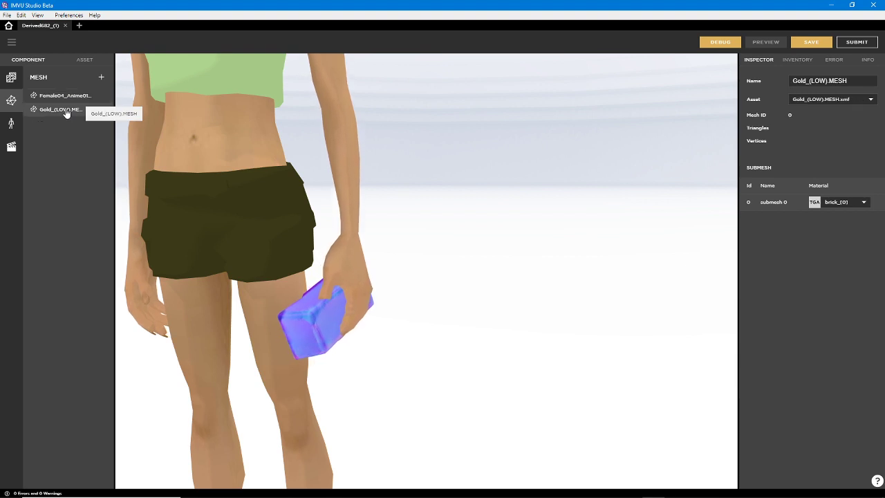
click(63, 98)
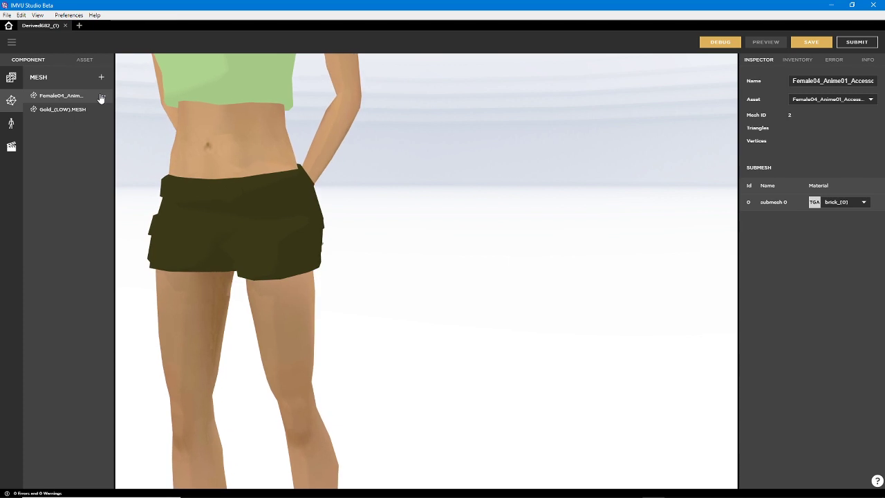
click(870, 99)
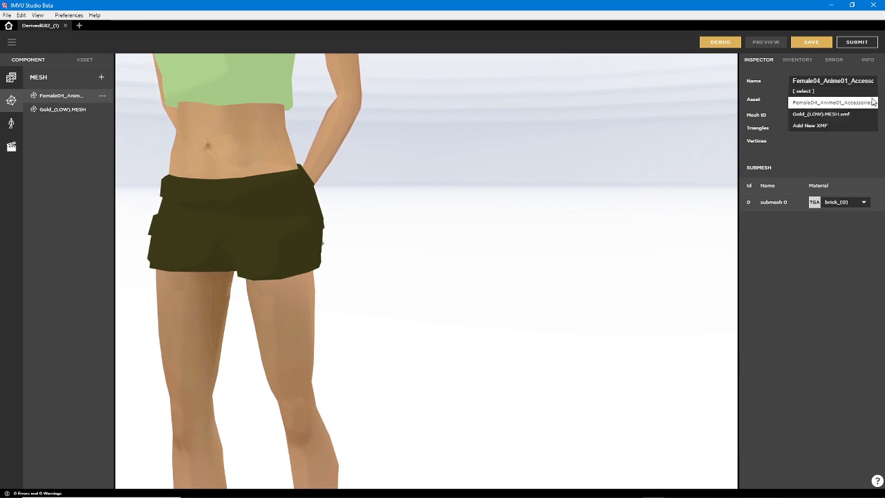
click(842, 114)
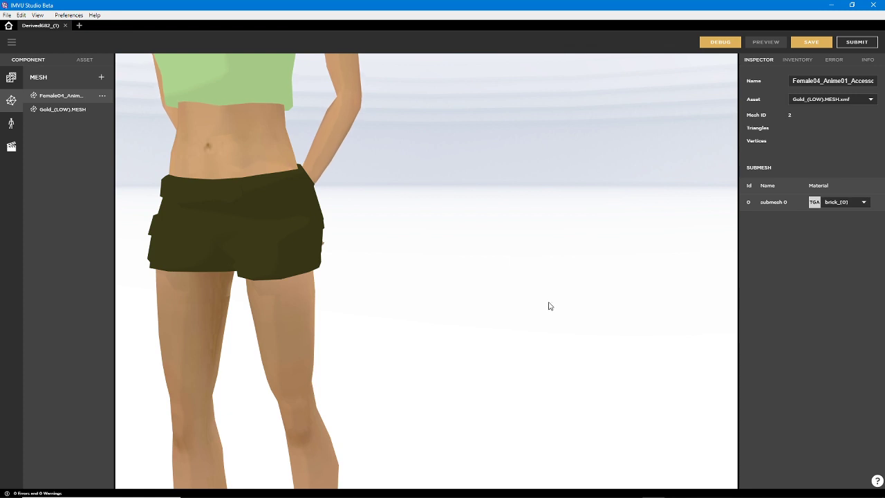
Examine the avatar holding the gold bar from several sides and review the Gold_(LOW).MESH component
drag(404, 349, 530, 293)
right_drag(530, 293, 463, 422)
drag(452, 379, 509, 373)
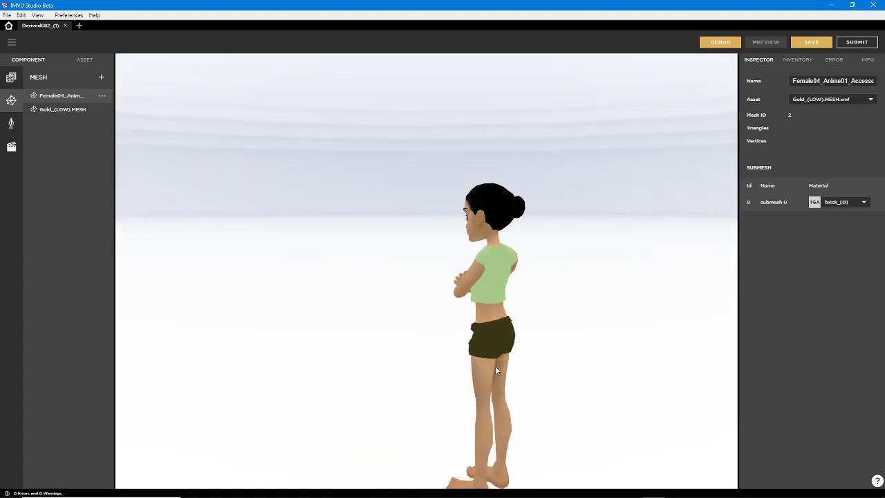
drag(375, 362, 503, 358)
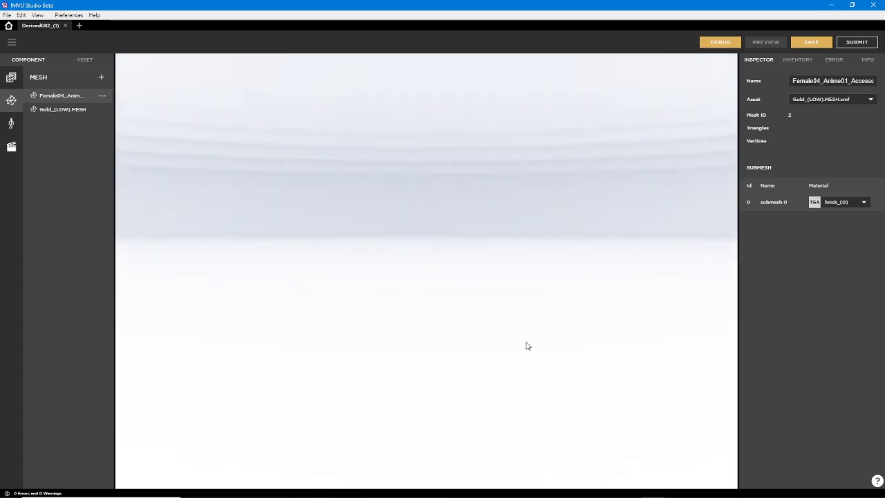
drag(592, 285, 329, 311)
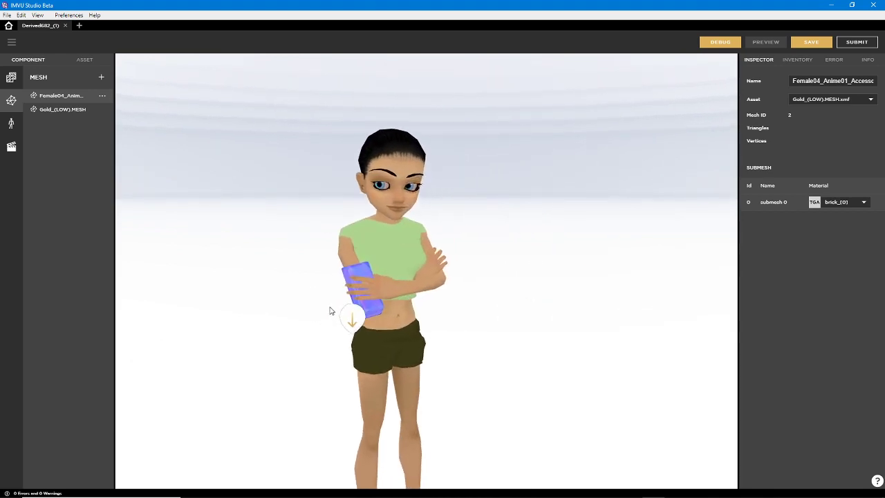
scroll(195, 241, up, 3)
click(63, 110)
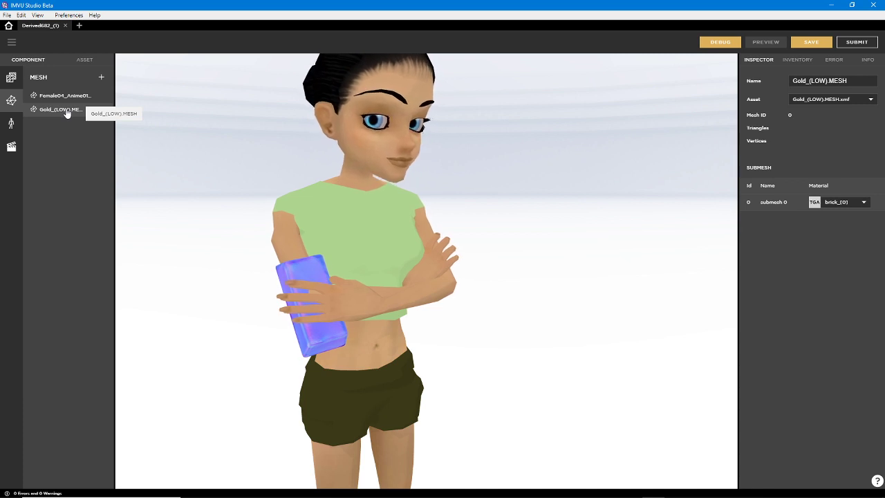
click(11, 43)
mouse_move(28, 73)
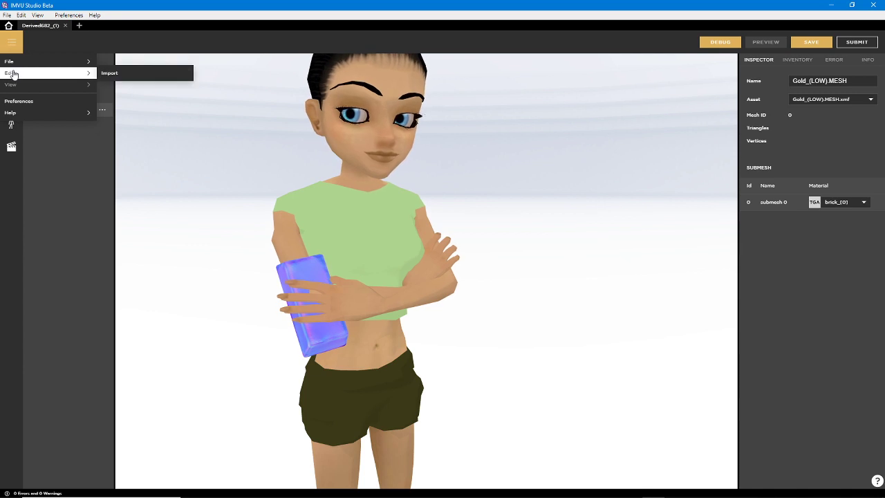
click(122, 74)
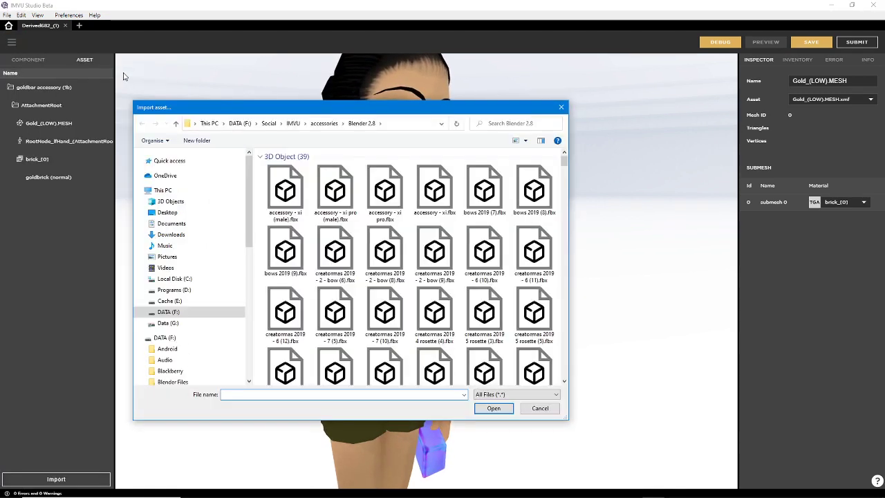
click(538, 409)
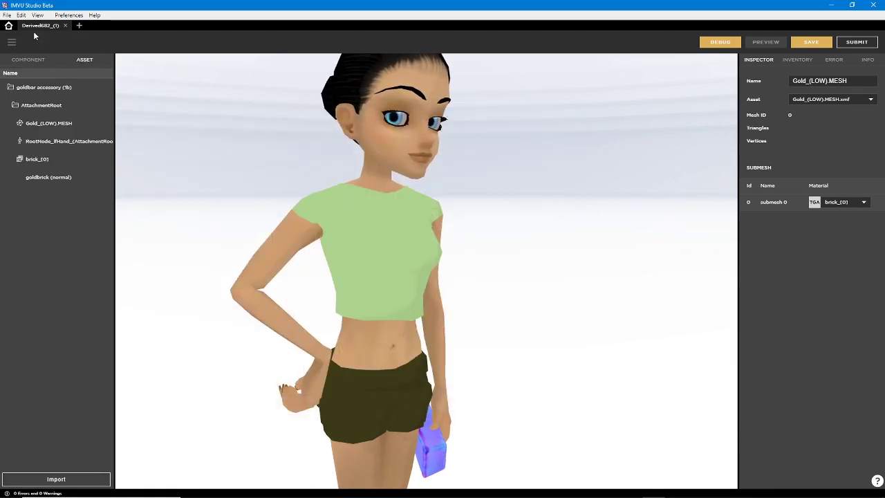
Create a new product derived from Glasses Spice Lagoon in the women's Accessories category
click(8, 26)
mouse_move(151, 155)
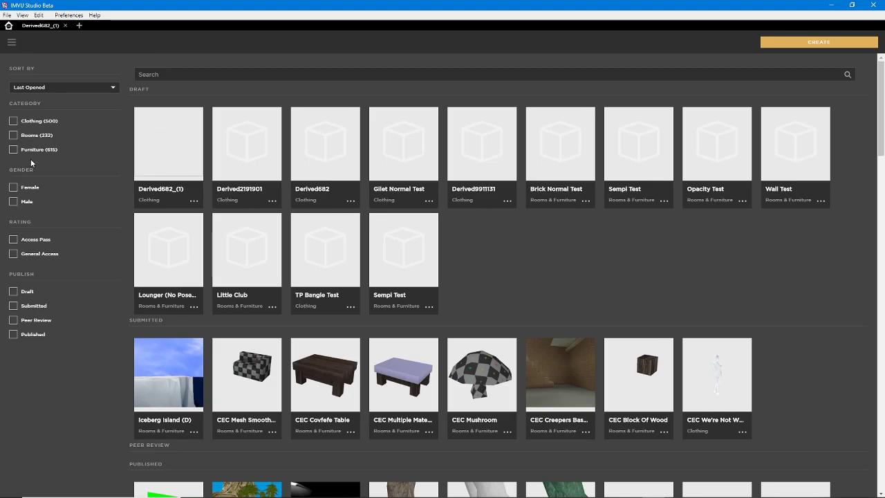
click(806, 41)
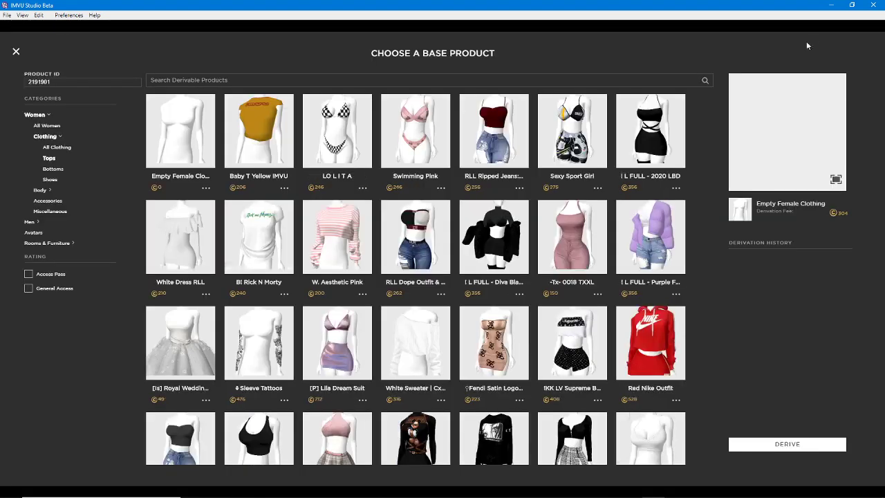
click(48, 199)
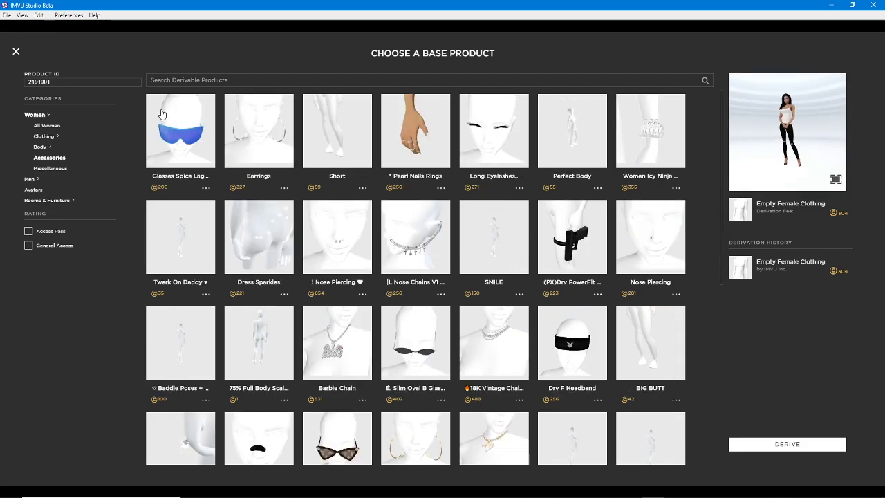
click(180, 136)
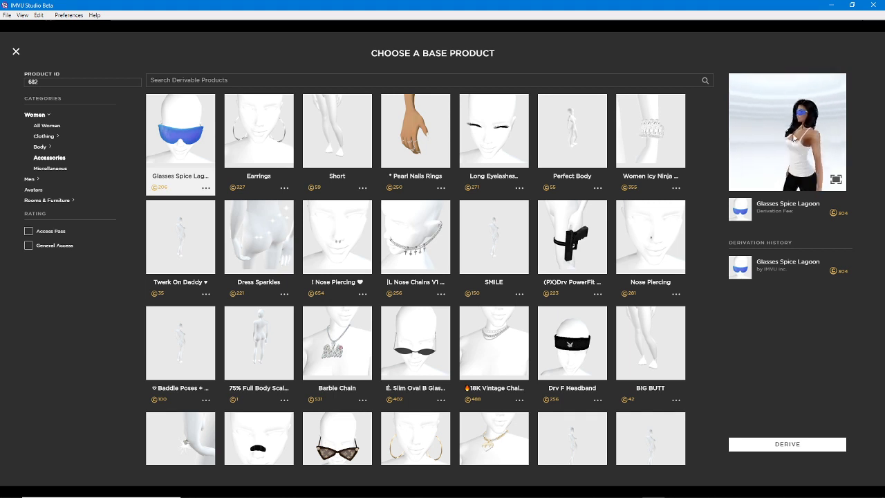
click(792, 446)
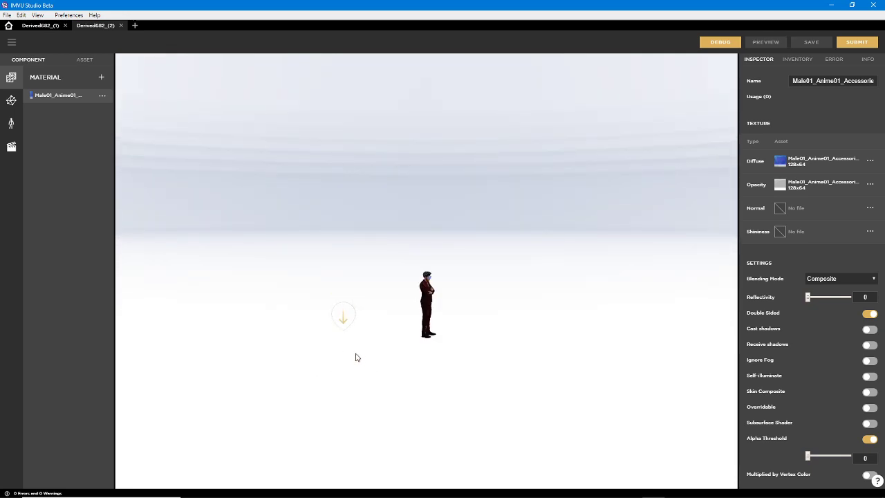
Examine the newly derived glasses on the avatar from the front and up close
scroll(427, 375, up, 5)
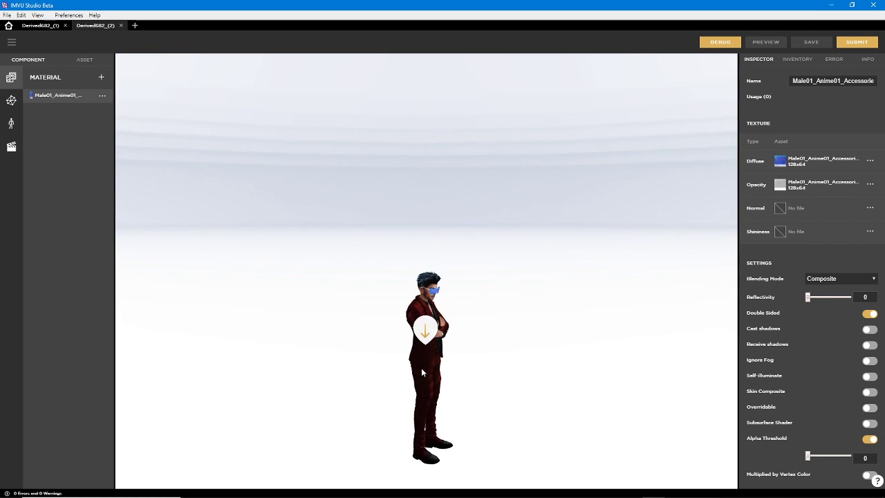
drag(420, 368, 397, 347)
right_drag(333, 335, 430, 325)
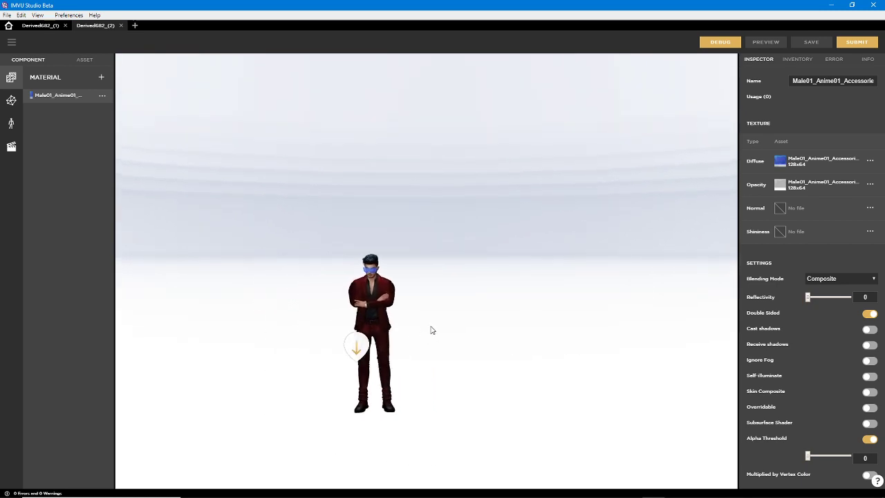
scroll(425, 340, up, 3)
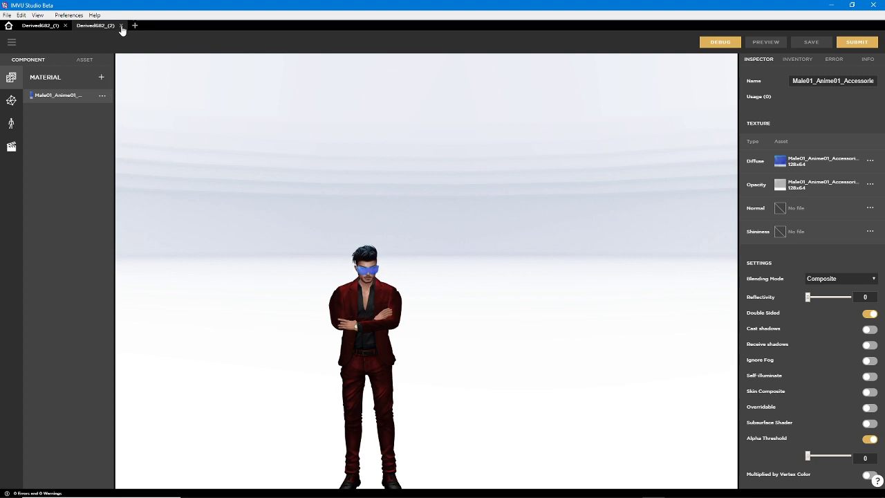
scroll(284, 278, up, 5)
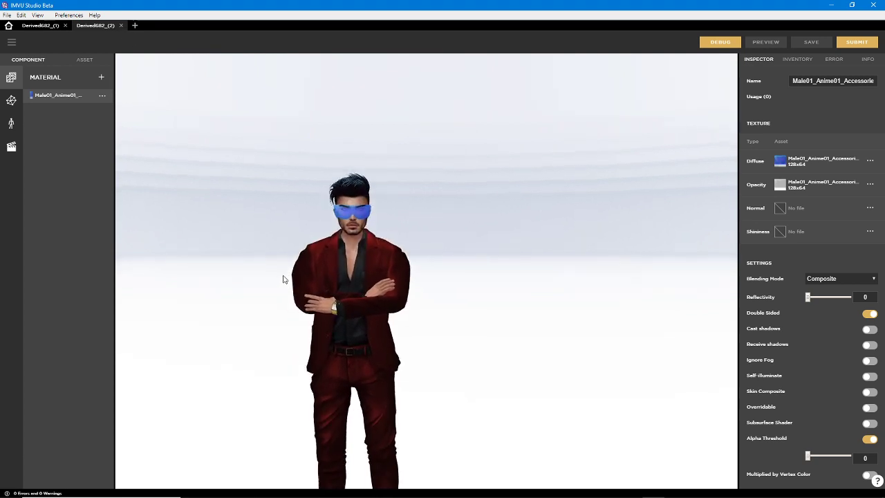
drag(291, 279, 345, 282)
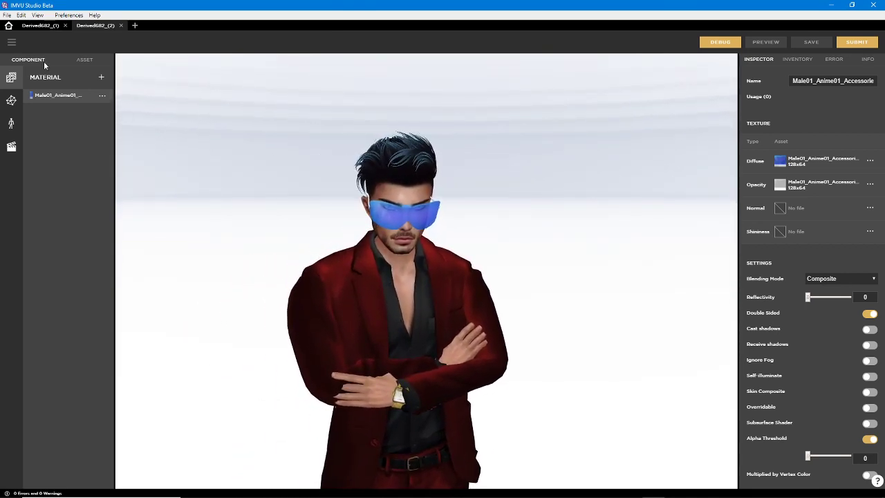
Start an asset import with goldbar accessory (1b).fbx from the Blender 2.8 folder
click(12, 43)
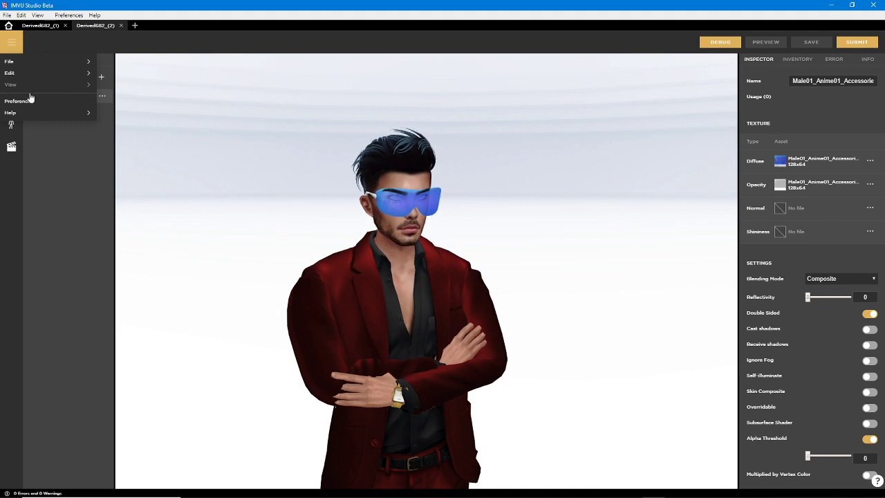
mouse_move(29, 63)
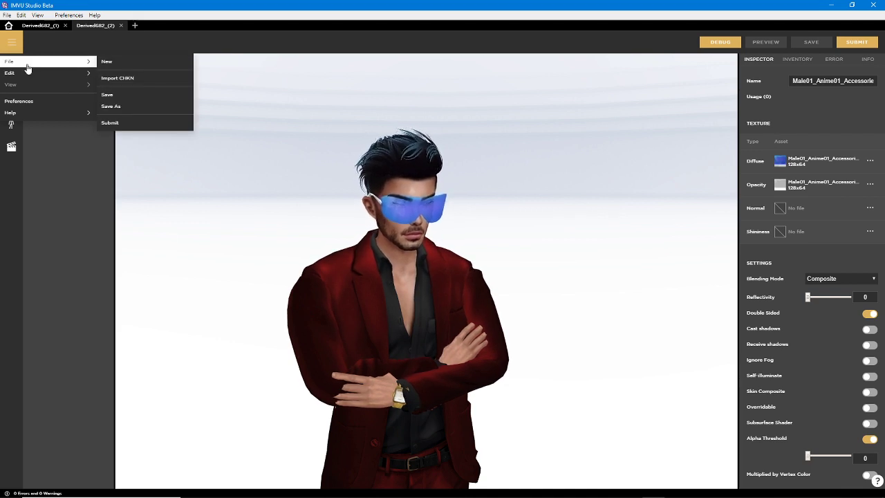
click(135, 77)
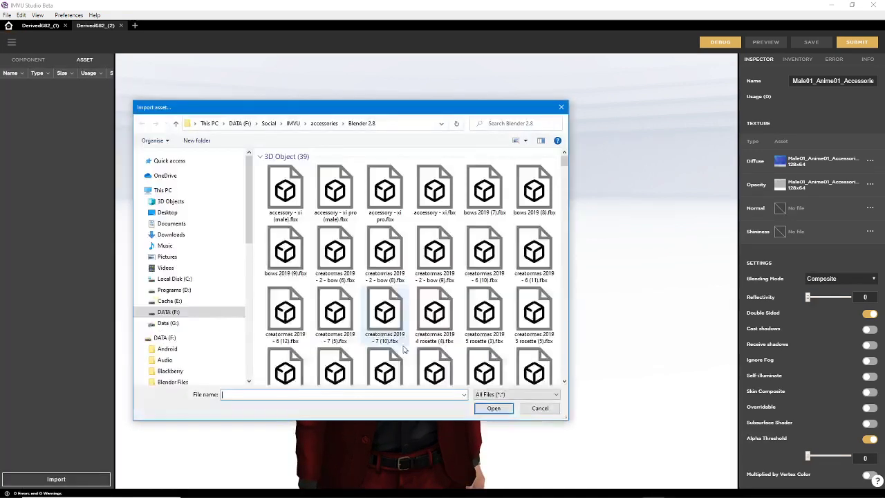
scroll(448, 337, down, 2)
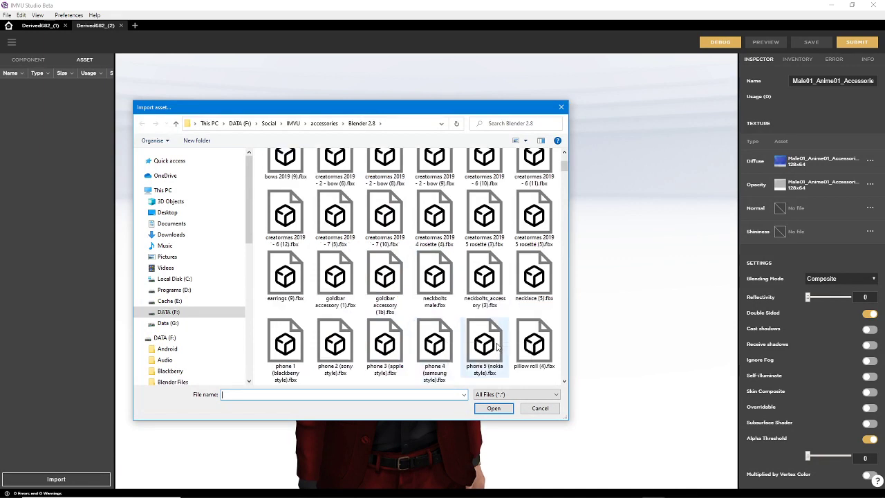
click(385, 277)
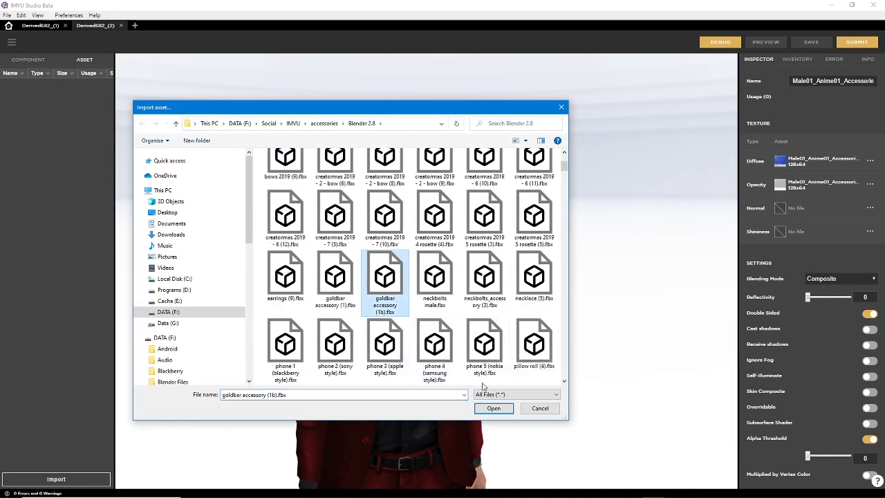
click(495, 407)
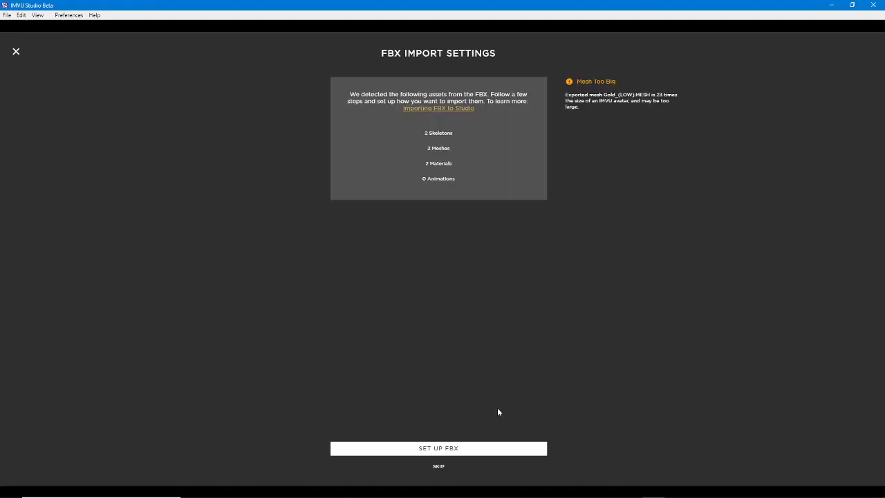
Import the FBX at scale 0.01 using the AttachmentRoot skeleton with the Gold_(LOW).MESH mesh and the brick_[0] material
click(444, 449)
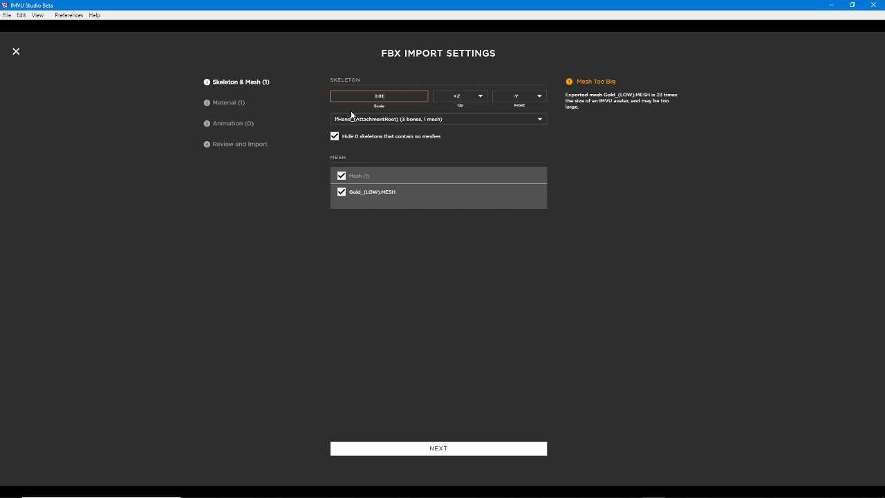
click(379, 121)
click(377, 130)
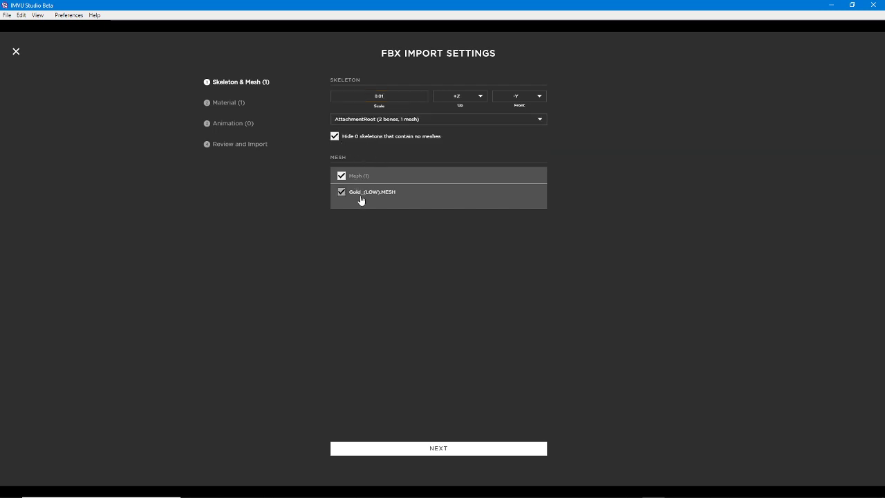
click(423, 454)
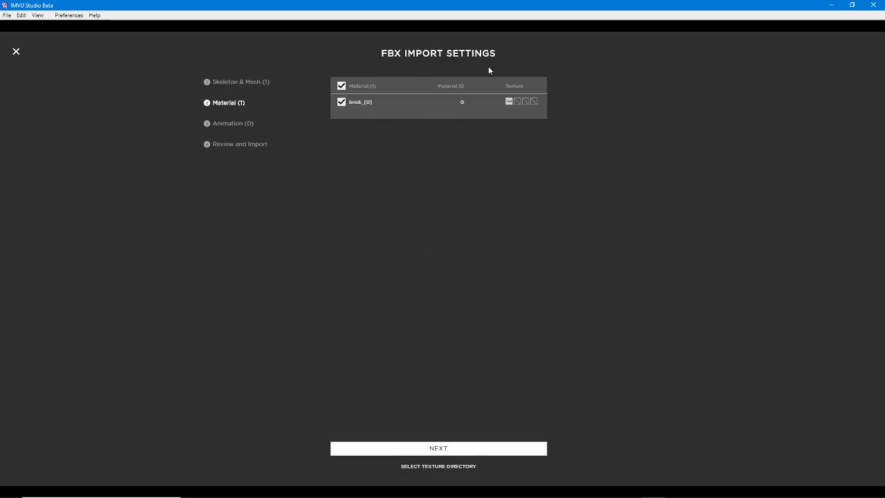
click(437, 449)
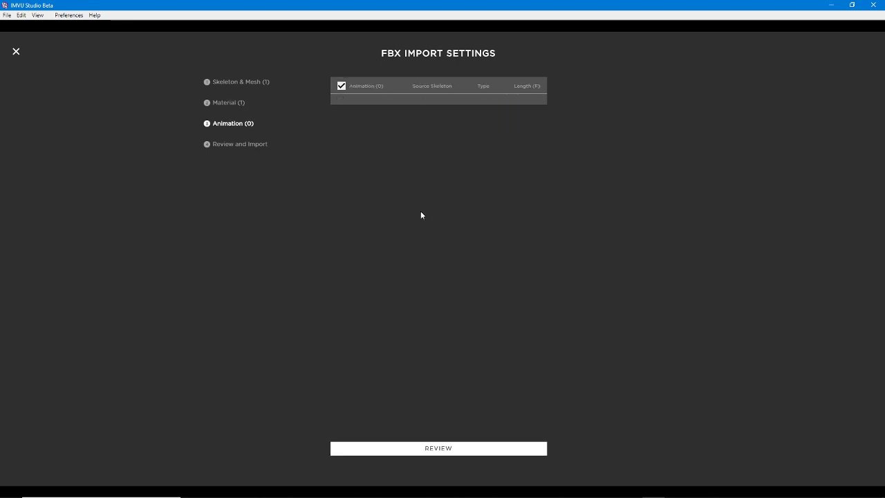
click(440, 449)
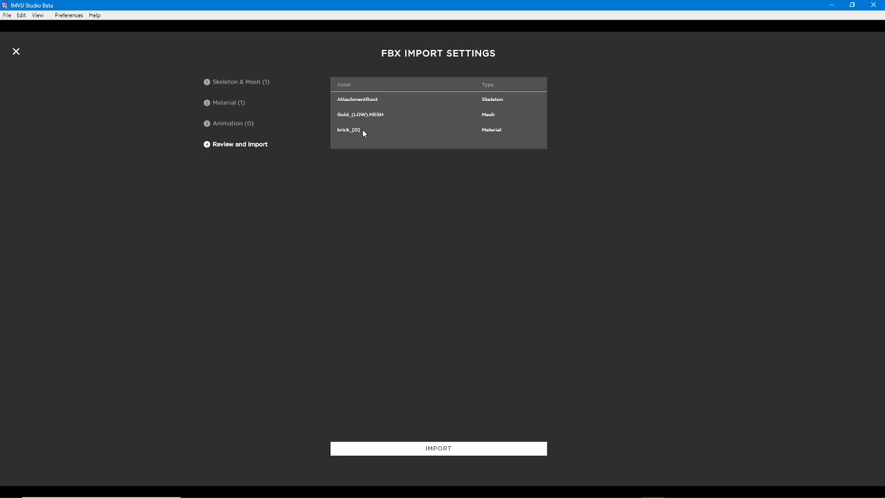
click(454, 451)
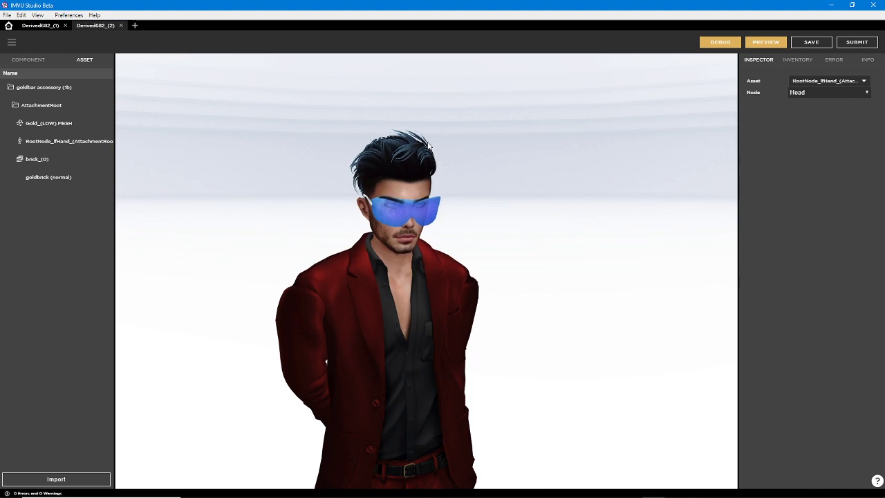
Apply the imported assets to the avatar preview and examine the avatar from the front and from behind
click(766, 43)
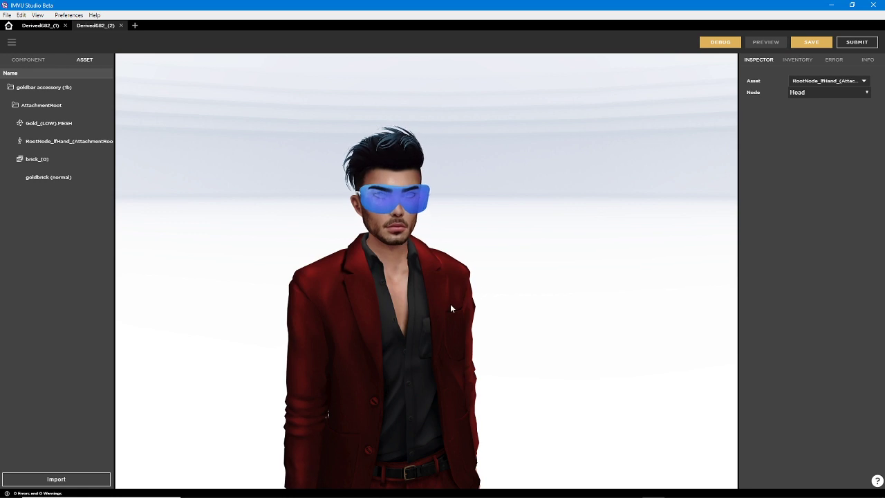
click(436, 331)
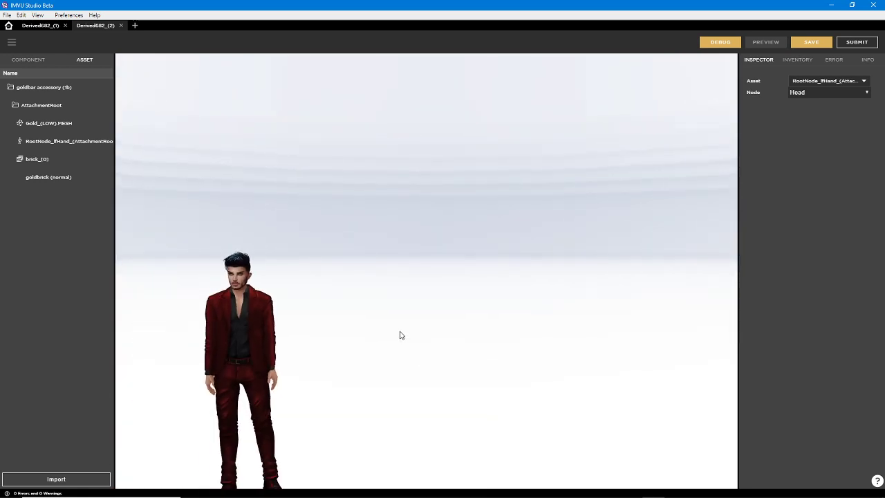
drag(341, 344, 470, 283)
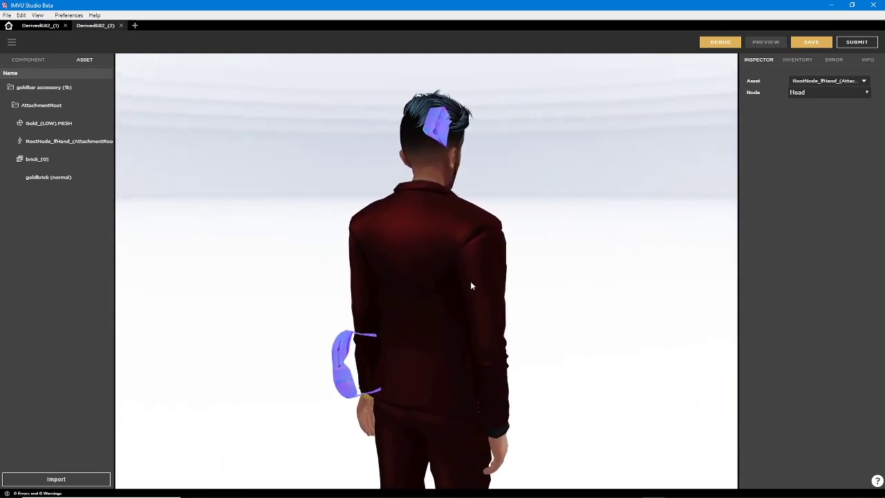
Compare the two mesh components and set the asset of the Female04_Anime01 glasses mesh to Gold_(LOW).MESH.xmf
click(28, 60)
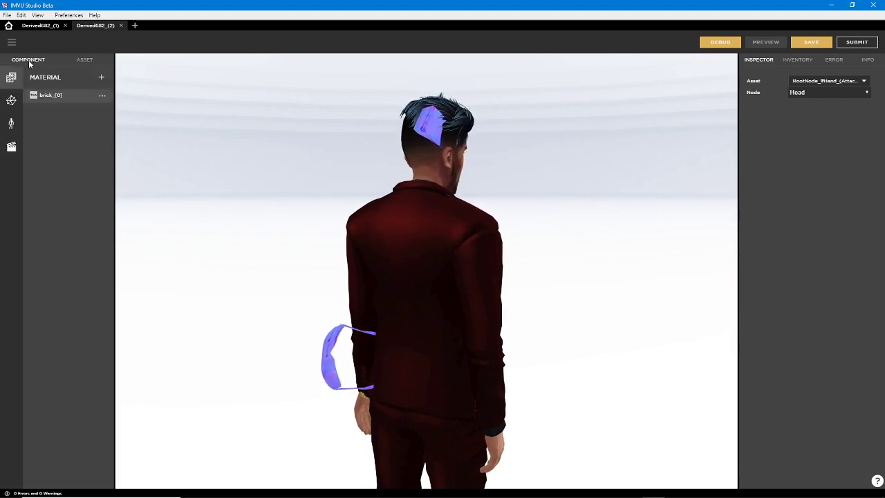
click(12, 101)
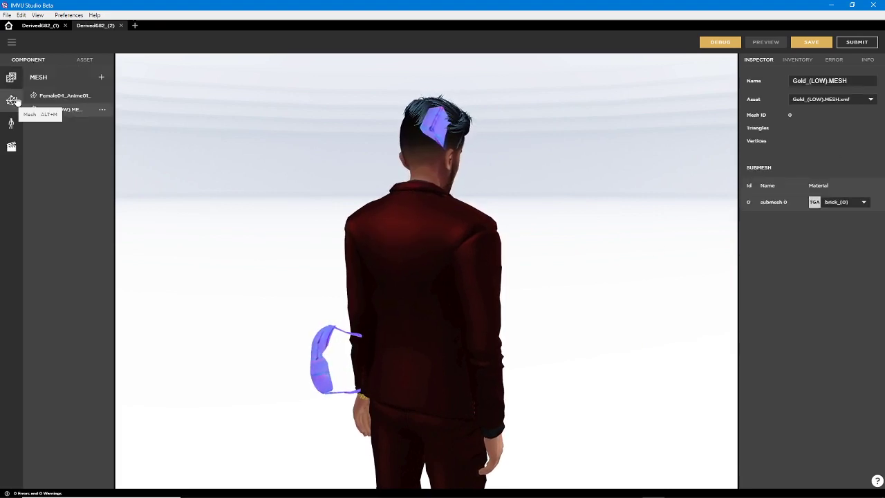
click(62, 97)
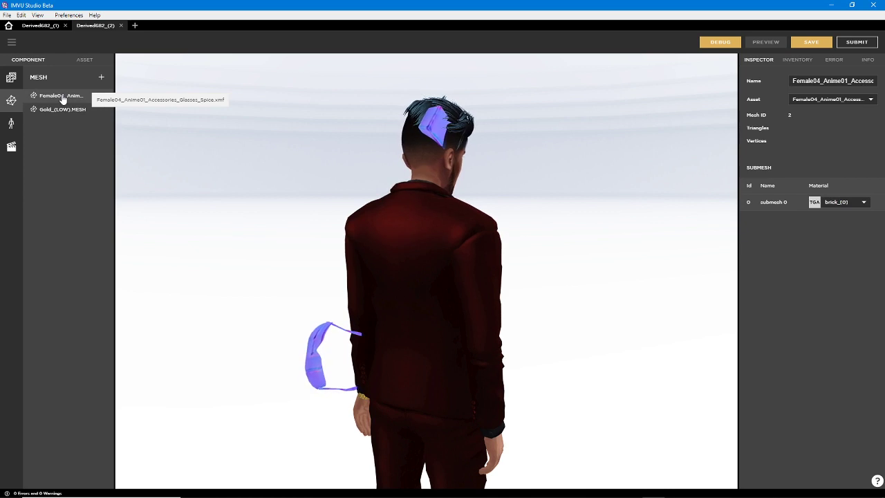
click(62, 110)
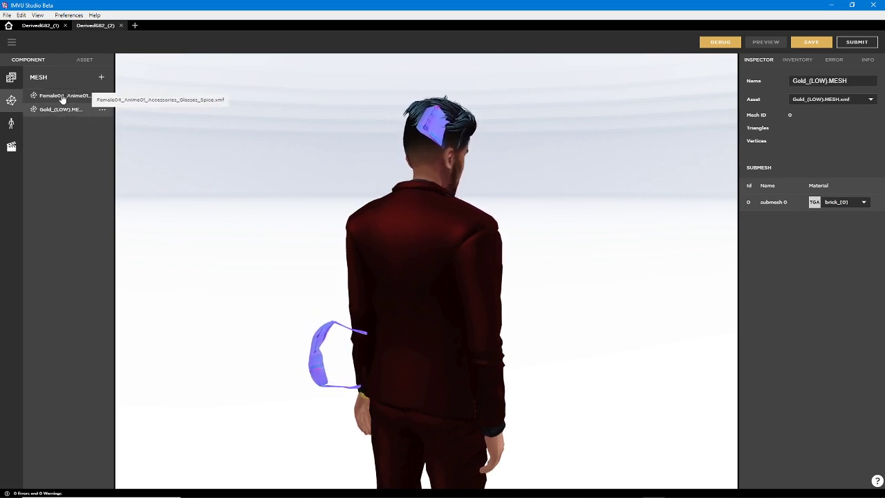
click(60, 96)
click(870, 99)
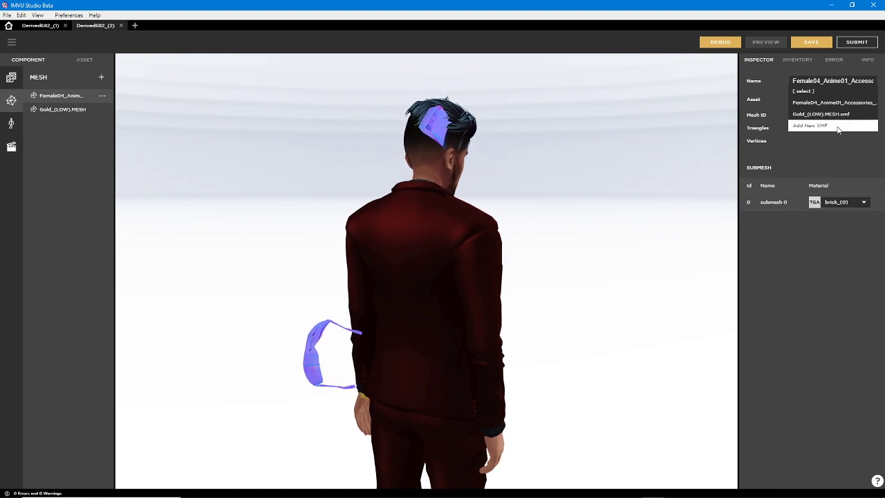
click(824, 151)
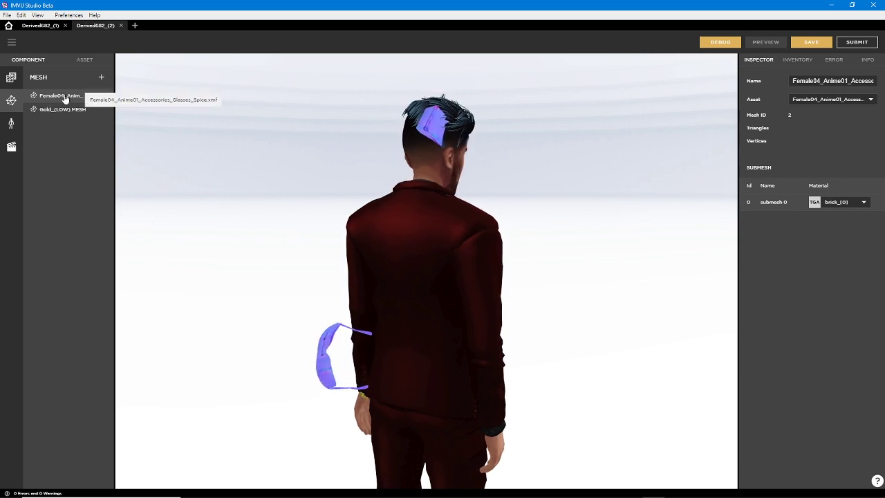
click(826, 99)
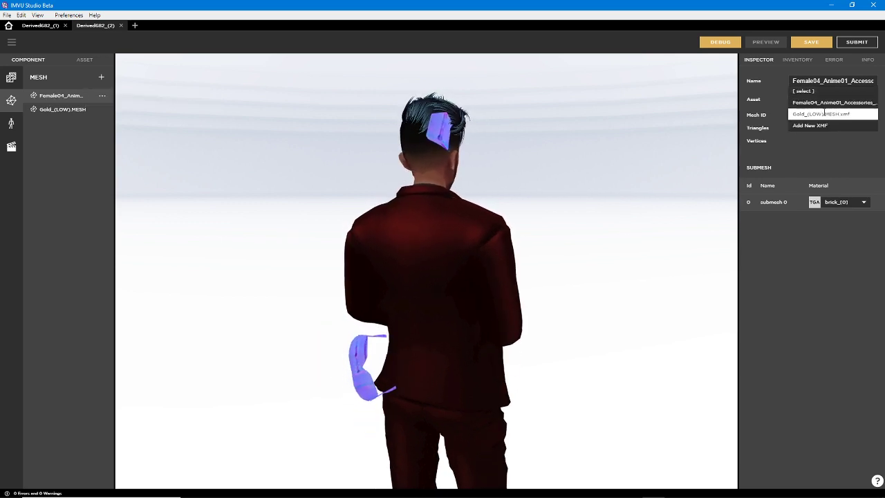
click(821, 113)
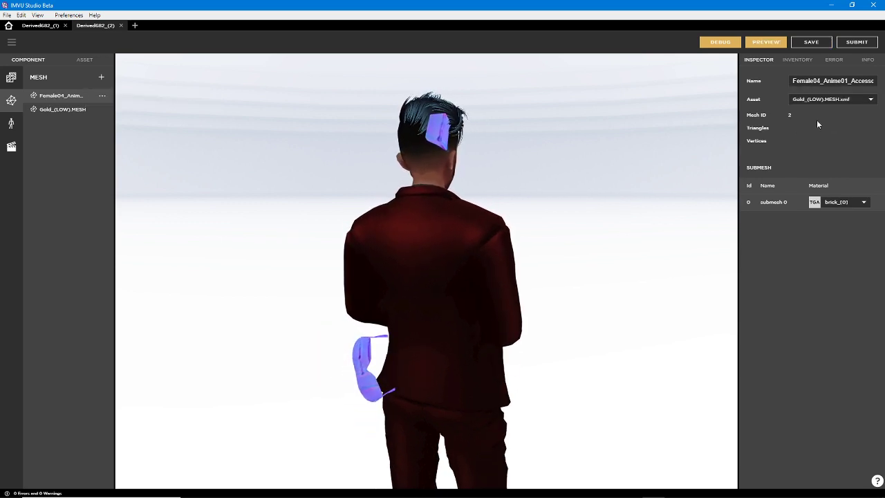
Apply the mesh replacement to the preview and examine the avatar's head from behind and from the side
click(765, 42)
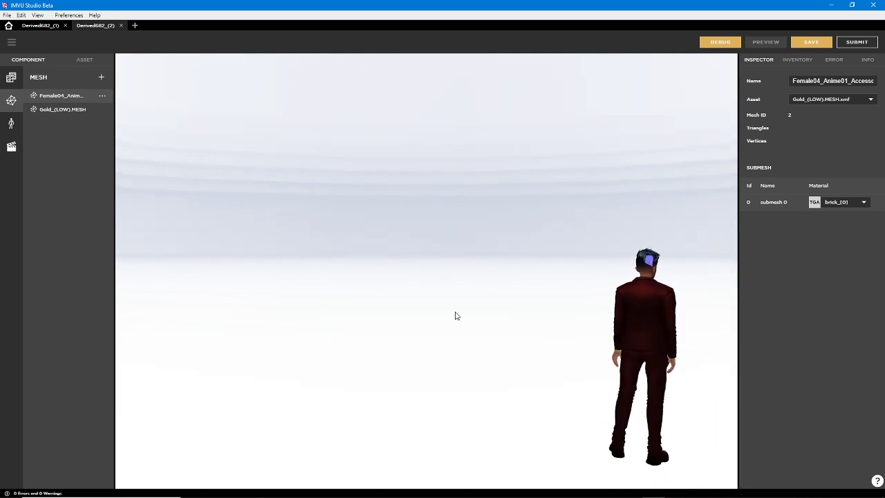
scroll(377, 257, up, 8)
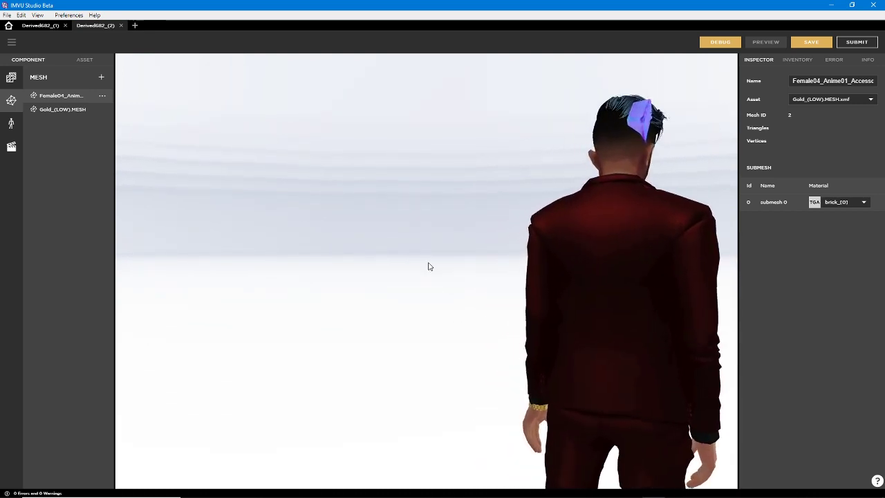
mouse_move(477, 268)
mouse_down()
mouse_move(485, 277)
mouse_move(446, 279)
mouse_move(463, 274)
mouse_move(466, 255)
mouse_up()
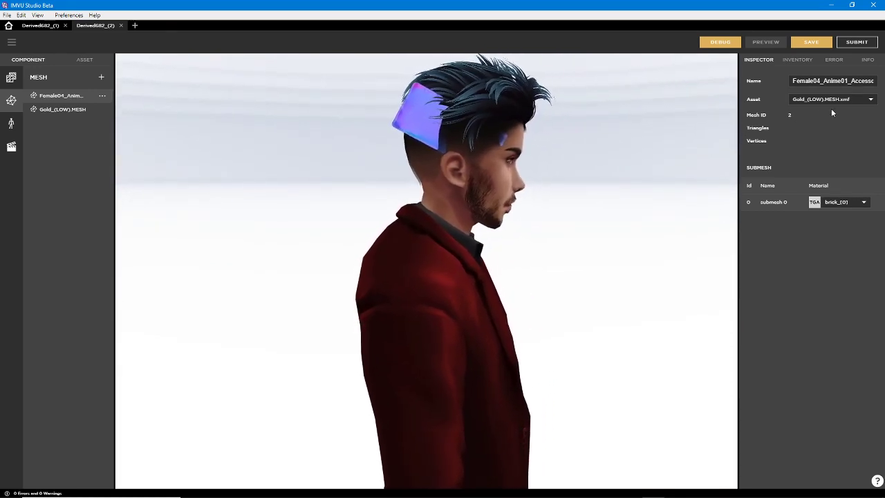
Review both mesh components, the brick_[0] material, the imported asset list and the asset choices for the Female04_Anime01 mesh
click(61, 110)
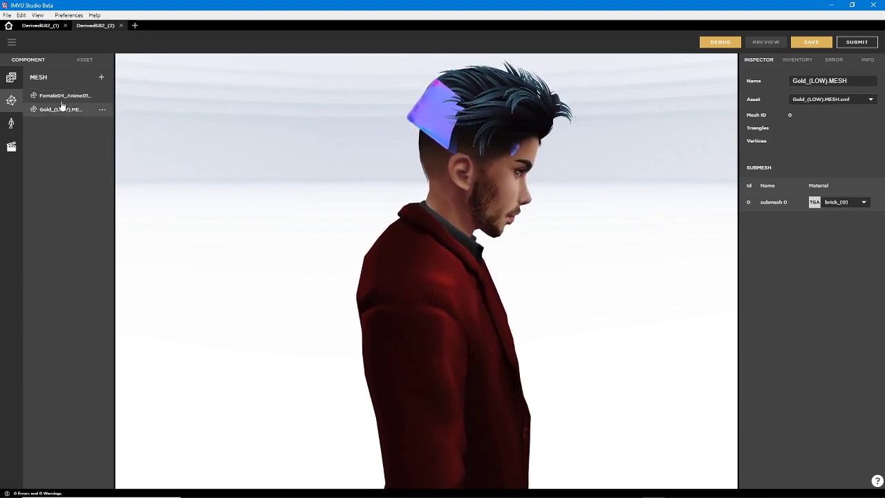
click(60, 95)
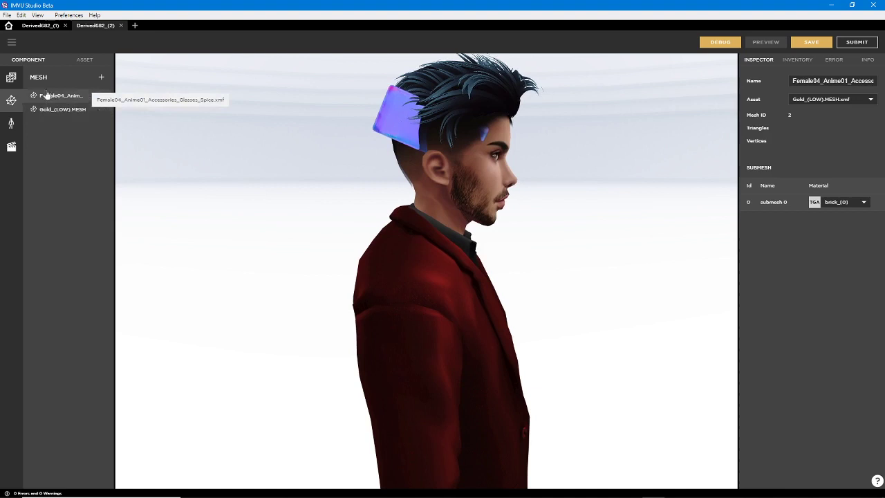
click(11, 78)
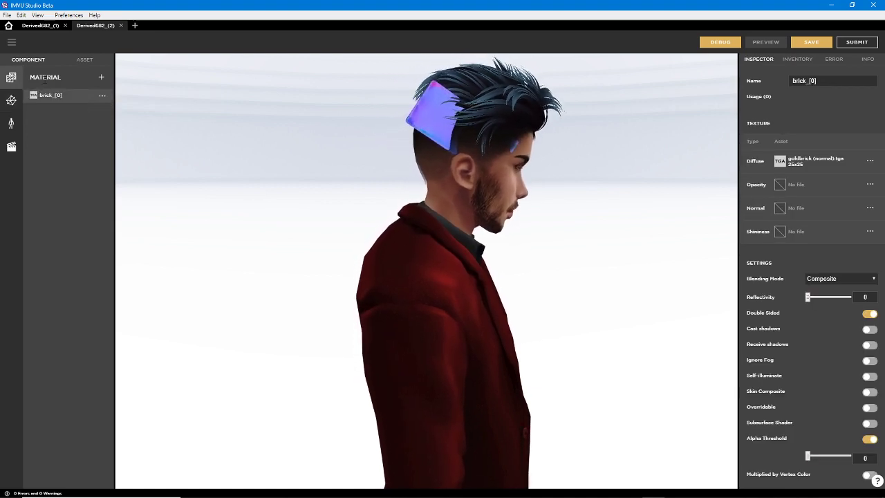
click(11, 100)
click(82, 60)
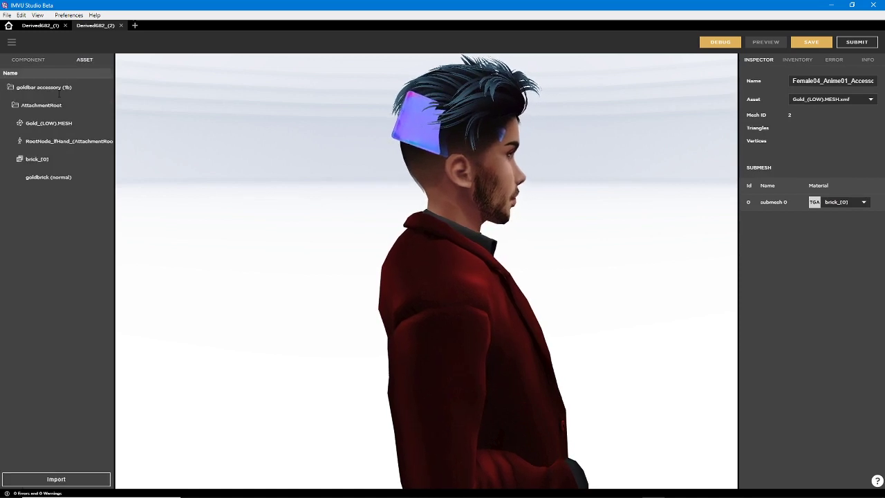
click(29, 61)
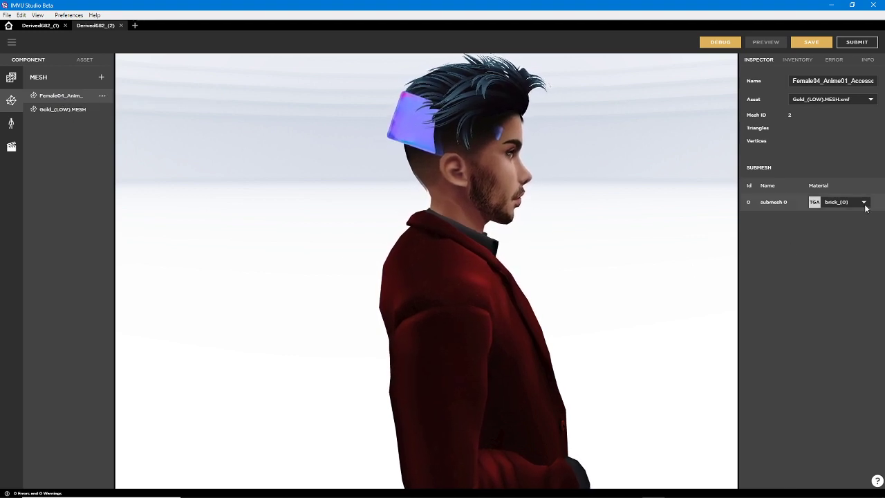
click(870, 99)
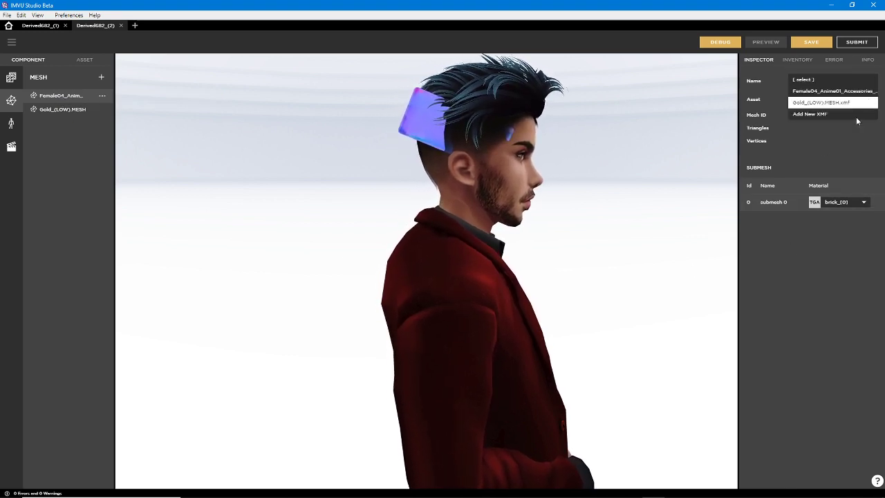
click(822, 145)
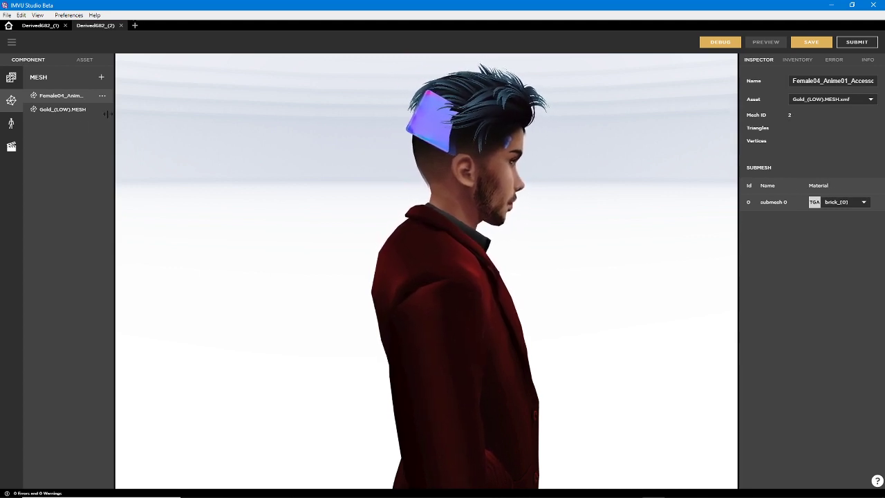
Check the asset choices of the Gold_(LOW).MESH component and compare it with the Female04_Anime01 glasses mesh
click(46, 110)
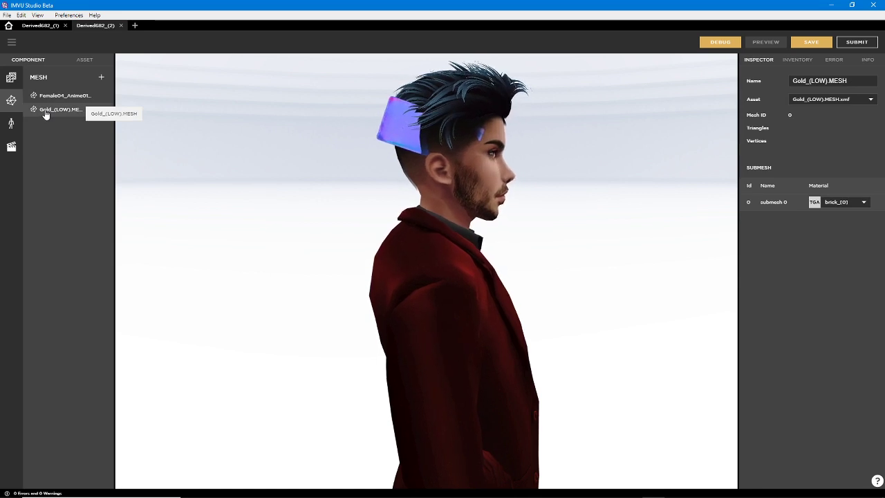
click(870, 100)
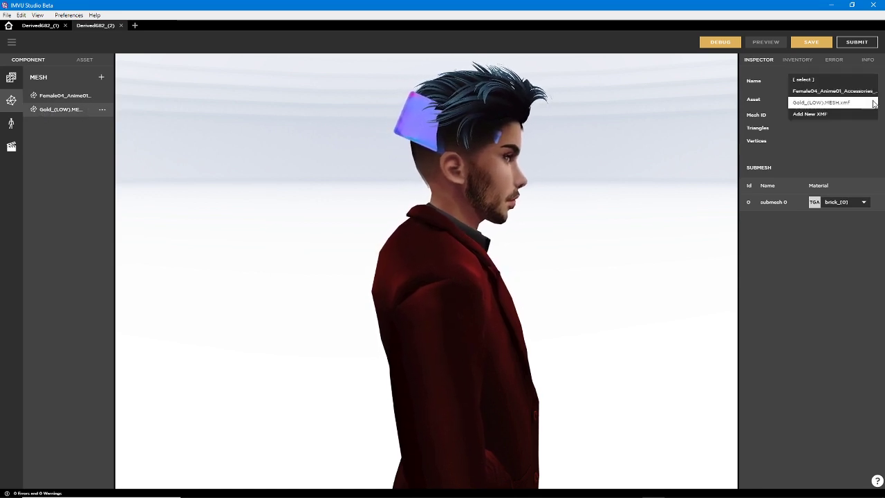
click(829, 113)
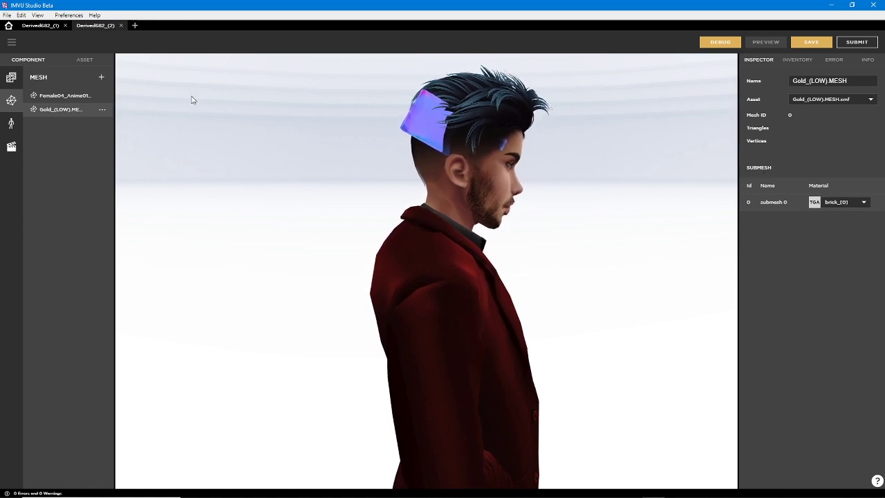
click(41, 99)
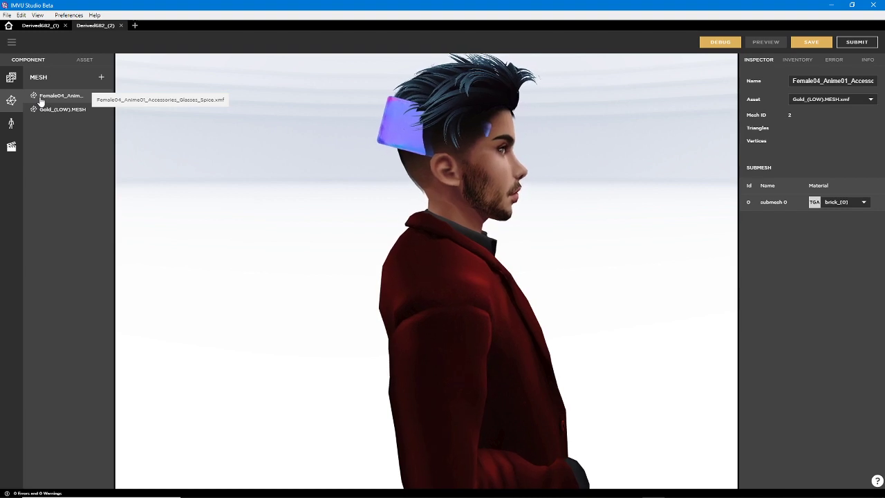
Keep the RootNode_lfHand skeleton asset and set its attachment node to lfHand
click(13, 123)
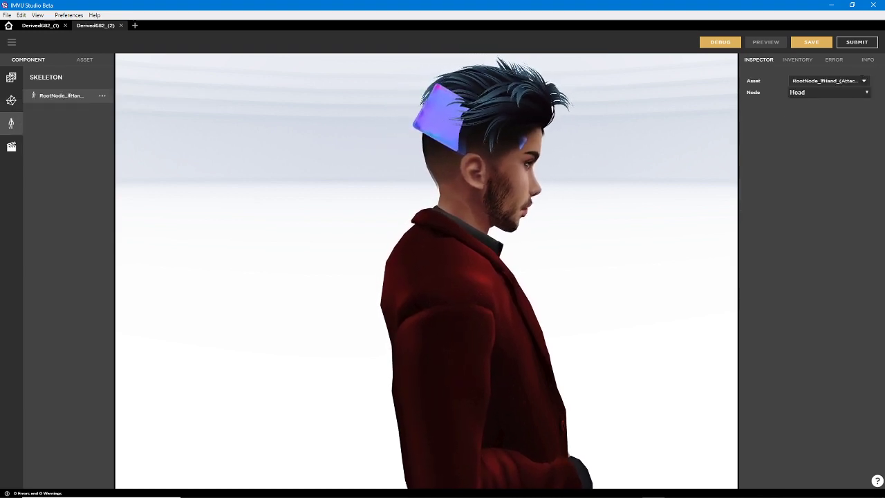
click(864, 82)
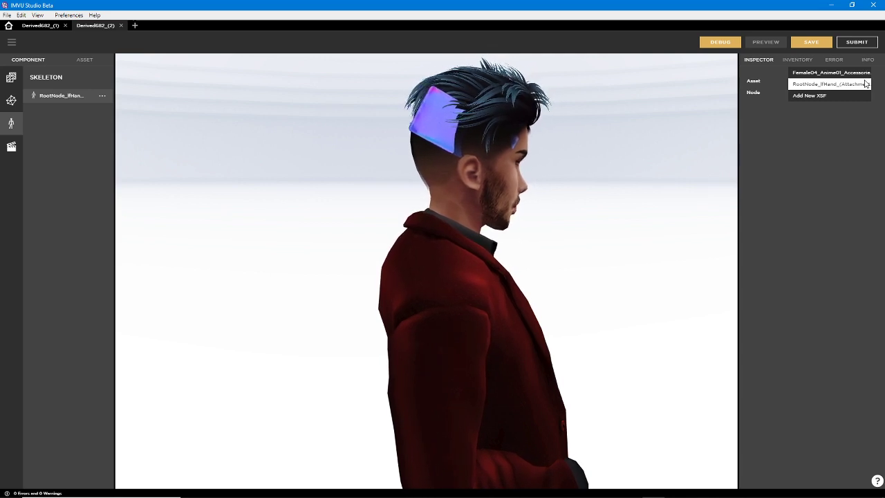
click(824, 107)
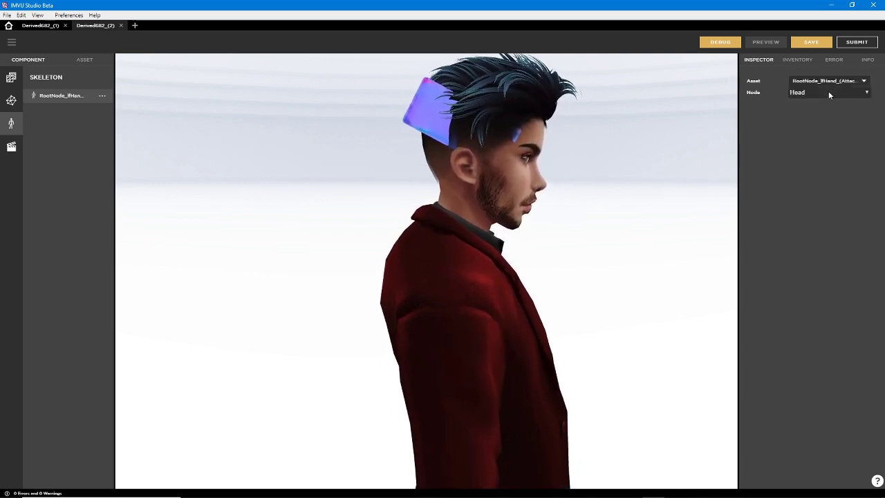
click(829, 95)
scroll(828, 158, up, 5)
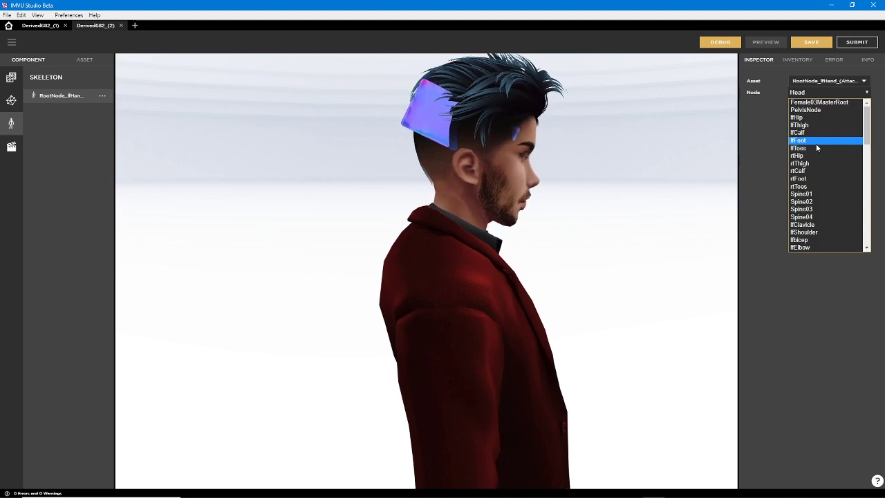
scroll(816, 143, down, 10)
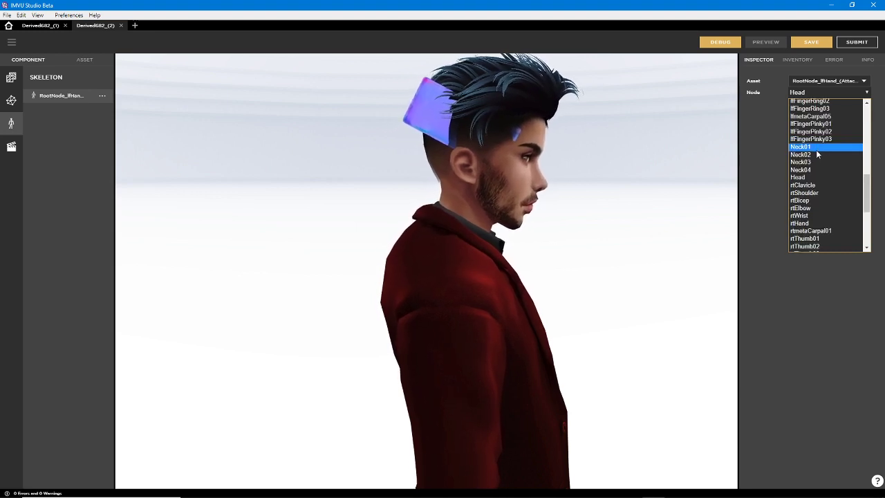
scroll(817, 148, up, 8)
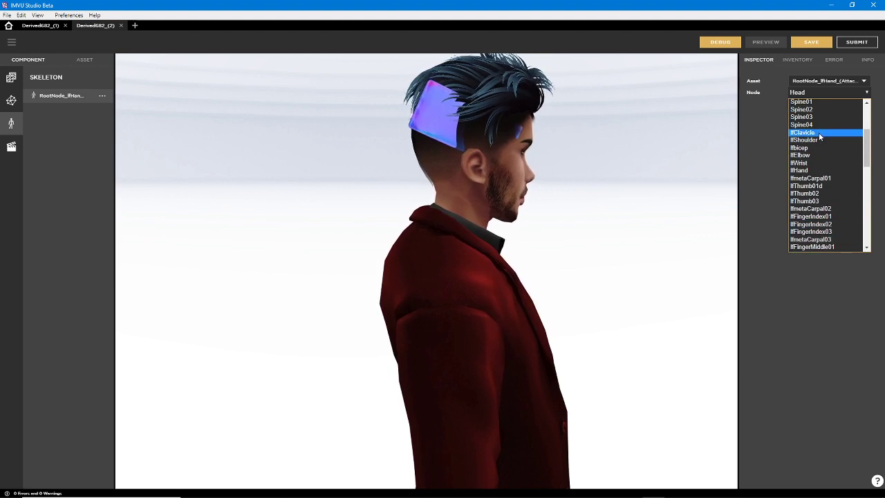
click(808, 173)
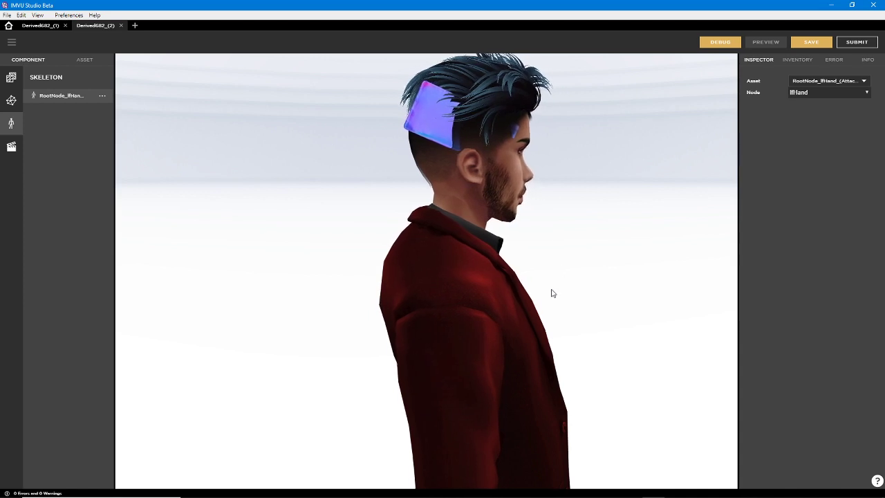
Apply the lfHand attachment to the preview and examine the bar in the avatar's left hand from several angles
right_drag(547, 333, 528, 265)
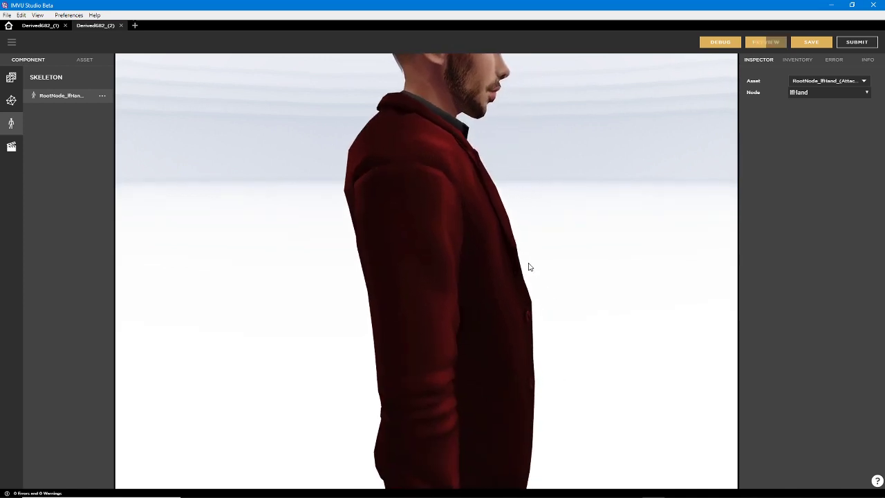
scroll(530, 273, down, 4)
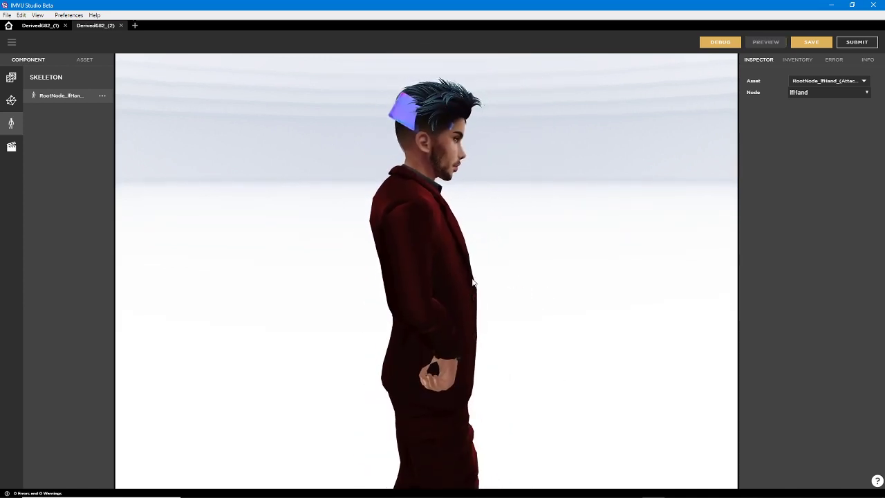
double_click(437, 286)
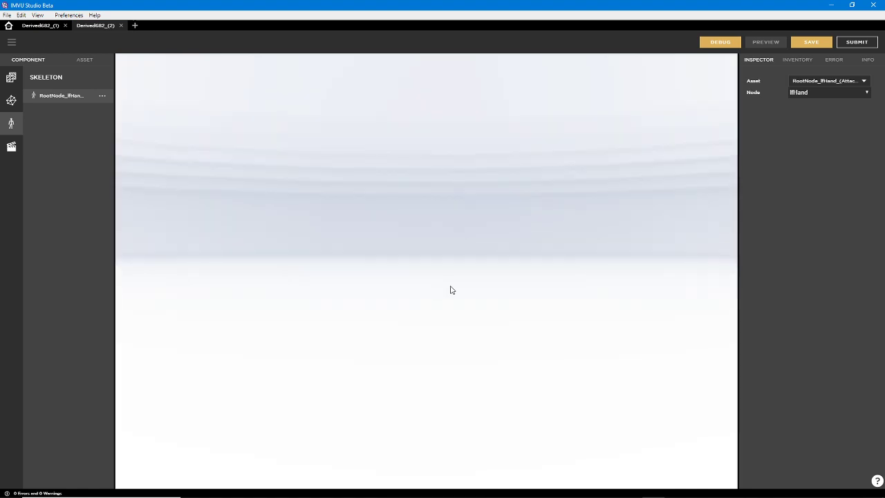
drag(409, 296, 551, 283)
right_drag(551, 283, 466, 281)
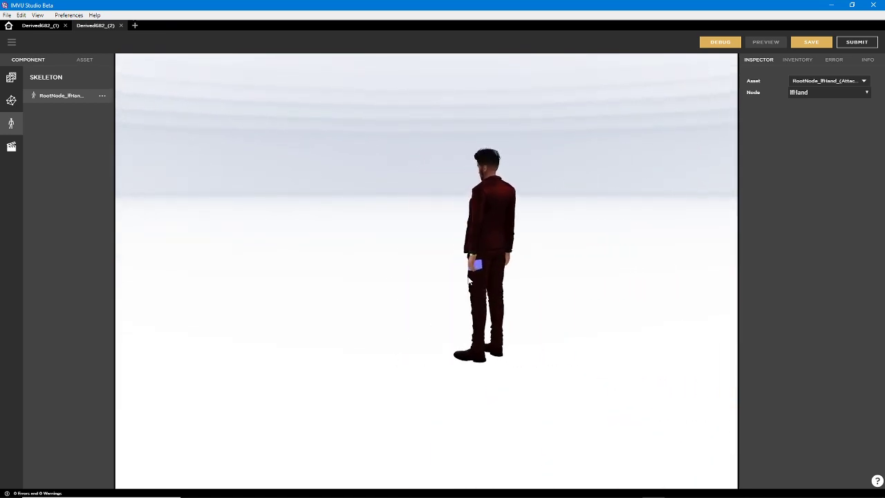
scroll(512, 306, up, 5)
drag(512, 305, 447, 252)
scroll(468, 221, down, 4)
Review the mesh components and the brick_[0] material, and examine the bar in the hand from the avatar's front
click(11, 101)
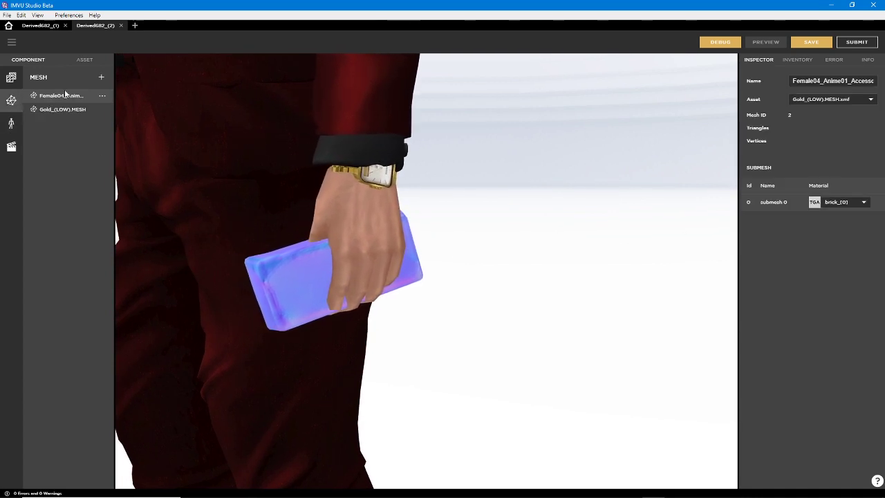
click(61, 111)
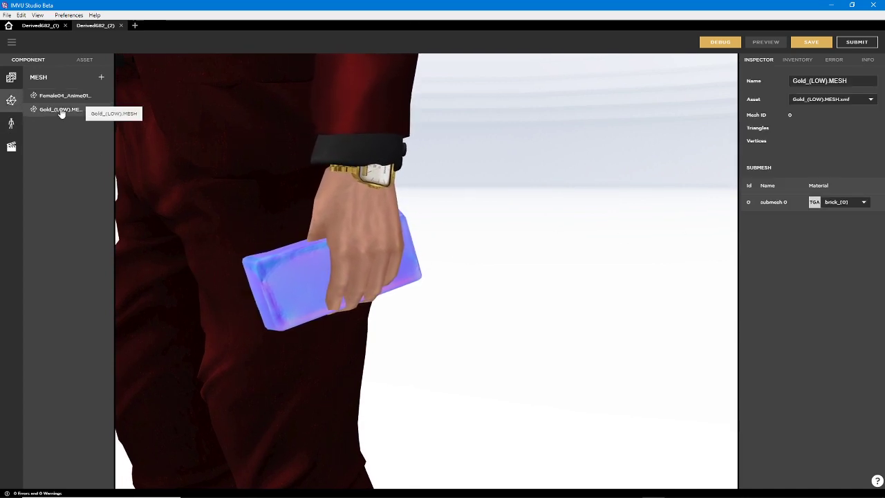
click(11, 78)
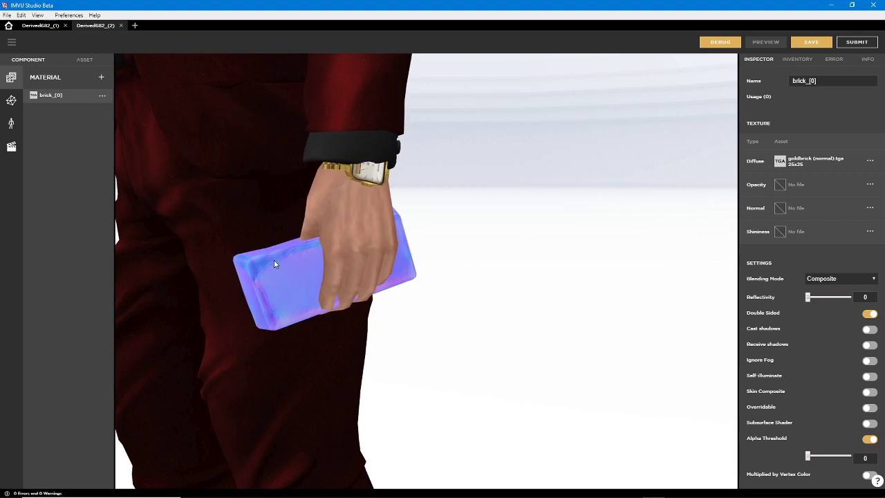
drag(309, 304, 307, 326)
scroll(336, 282, down, 5)
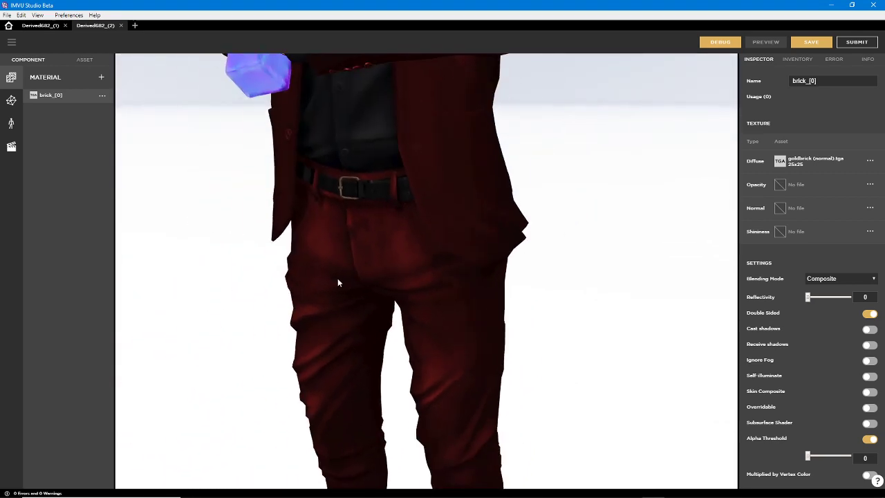
drag(340, 204, 338, 227)
scroll(341, 232, up, 2)
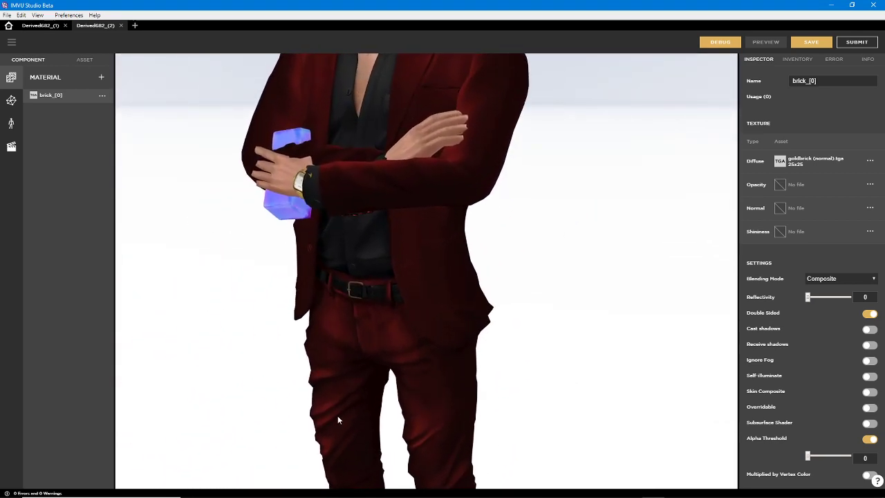
Switch to Affinity Photo and create a new 512 x 256 px document at 72 DPI in RGB/8
mouse_move(340, 495)
click(425, 490)
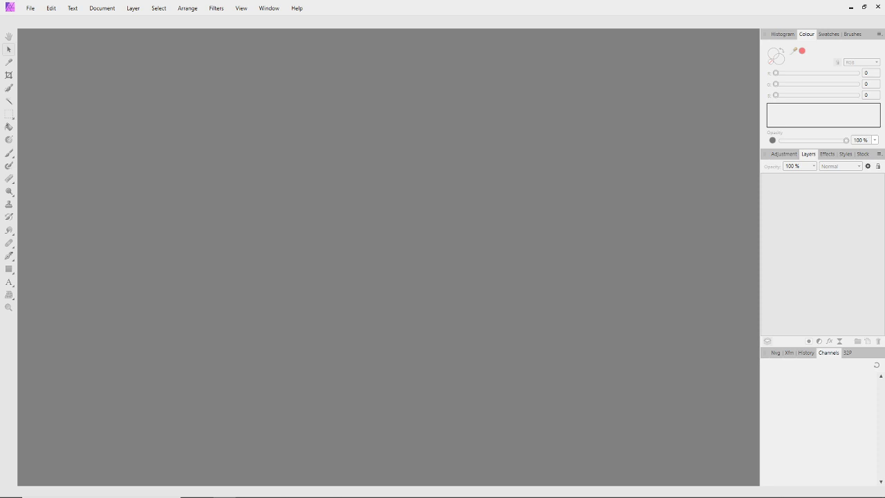
click(30, 8)
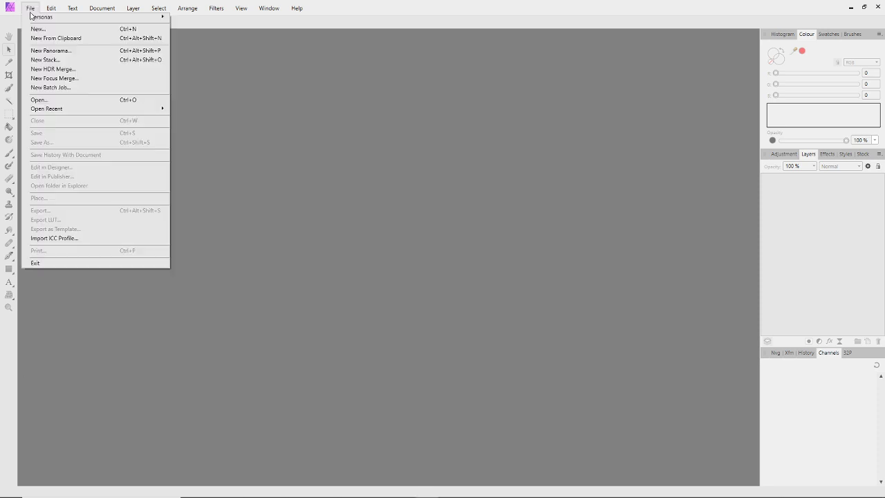
click(45, 30)
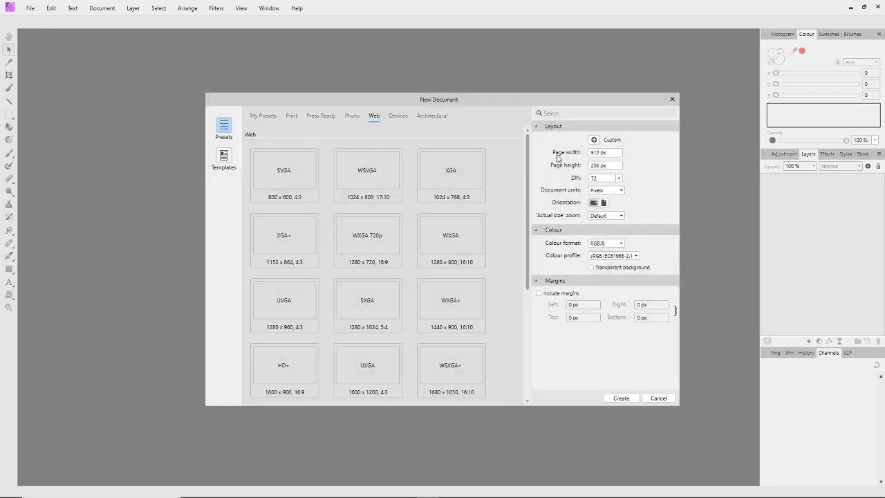
click(621, 397)
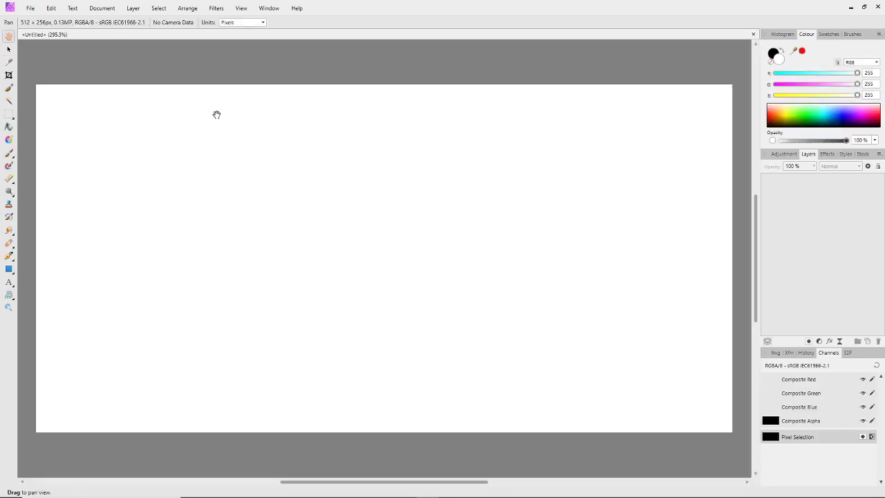
Flood-fill the whole canvas with a gold colour of RGB 255, 205, 89
click(9, 128)
drag(796, 97, 805, 95)
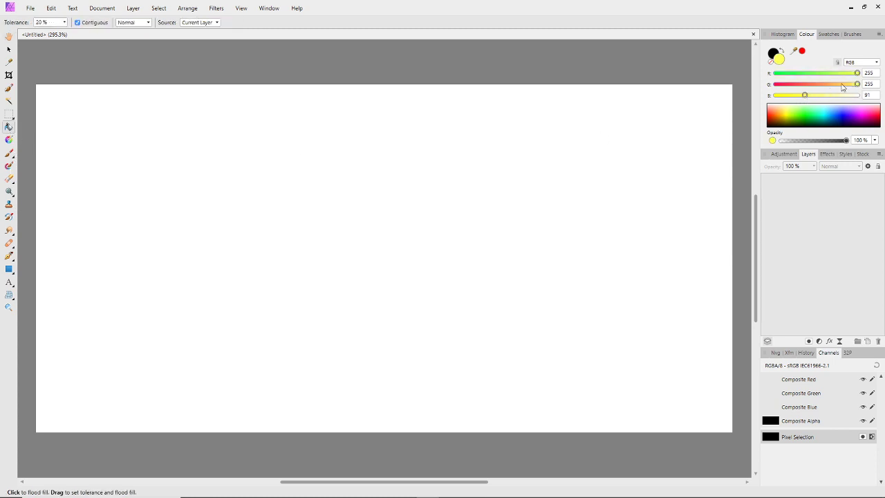
mouse_move(857, 83)
mouse_down()
mouse_move(843, 83)
mouse_move(857, 73)
mouse_move(839, 86)
mouse_move(861, 75)
mouse_up()
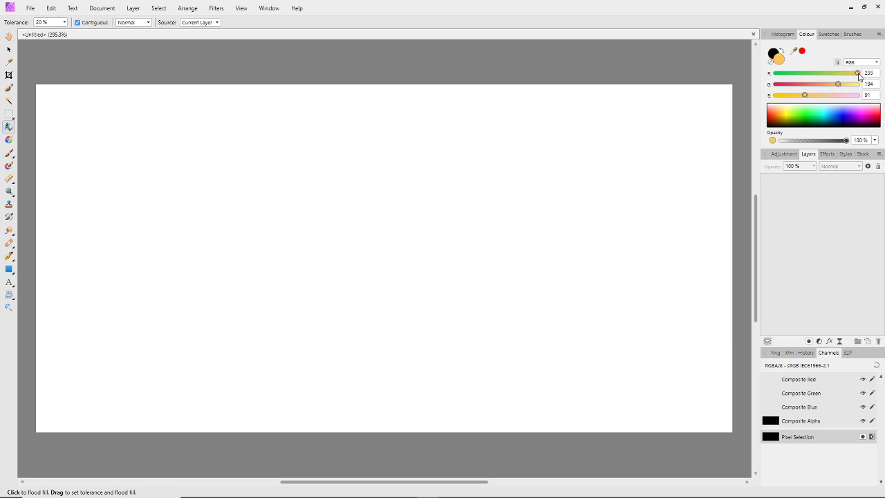
drag(812, 100, 841, 86)
click(197, 170)
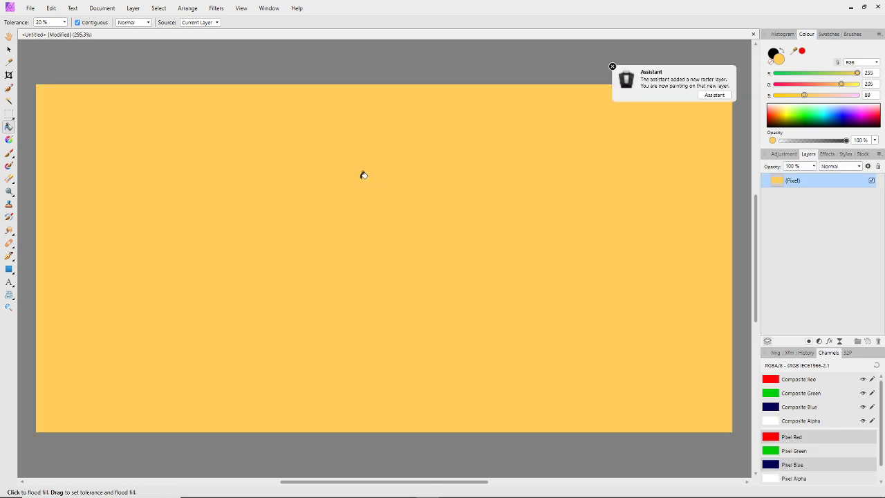
Save the document as "gold brick (diffuse)" in the IMVU accessories\Blender 2.8 folder
click(31, 8)
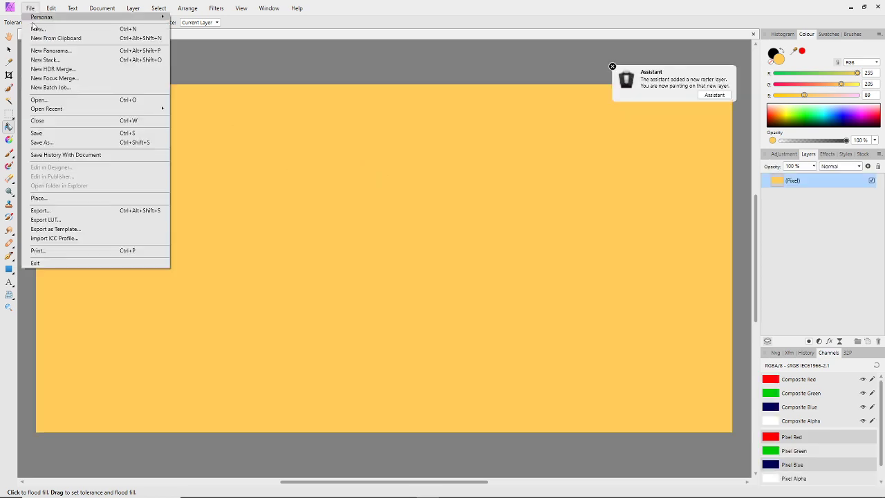
click(53, 143)
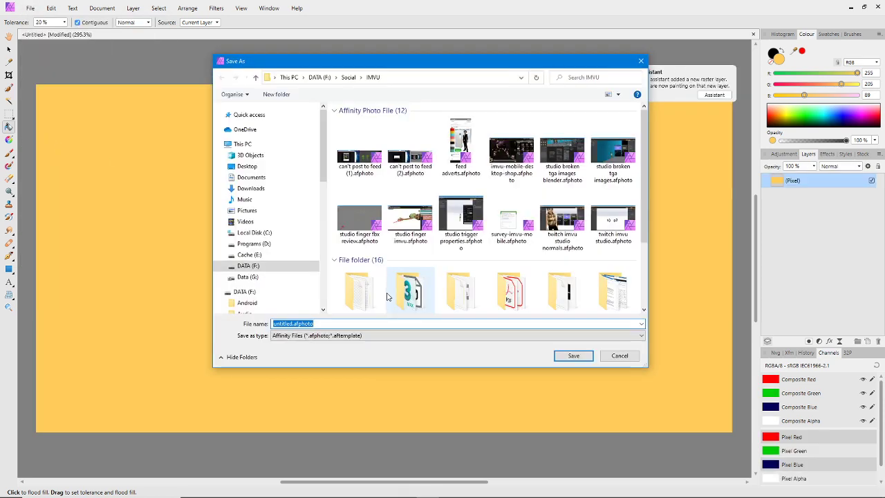
click(385, 78)
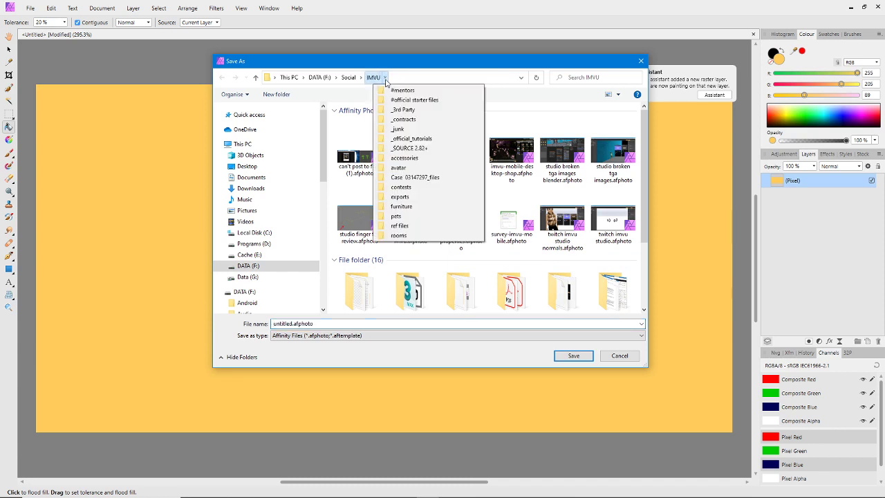
click(405, 158)
click(423, 77)
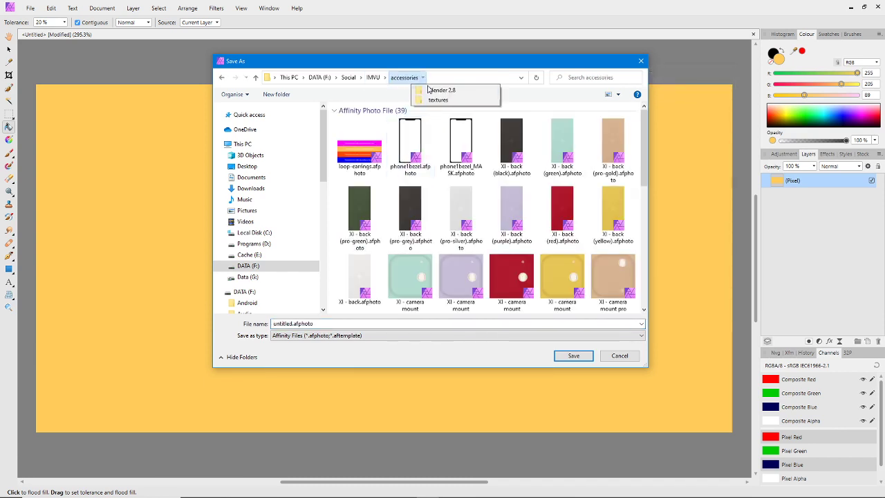
click(437, 89)
click(378, 323)
key(ctrl+a)
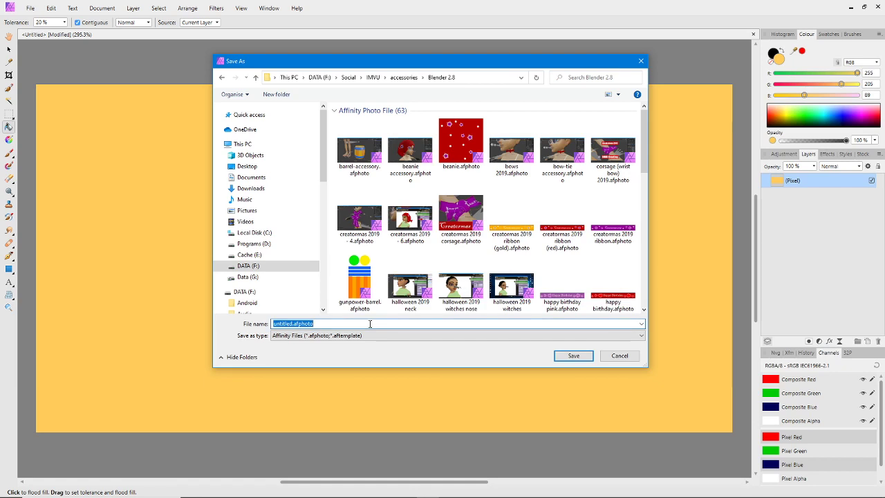
text(gold brick (diffuse)
click(573, 355)
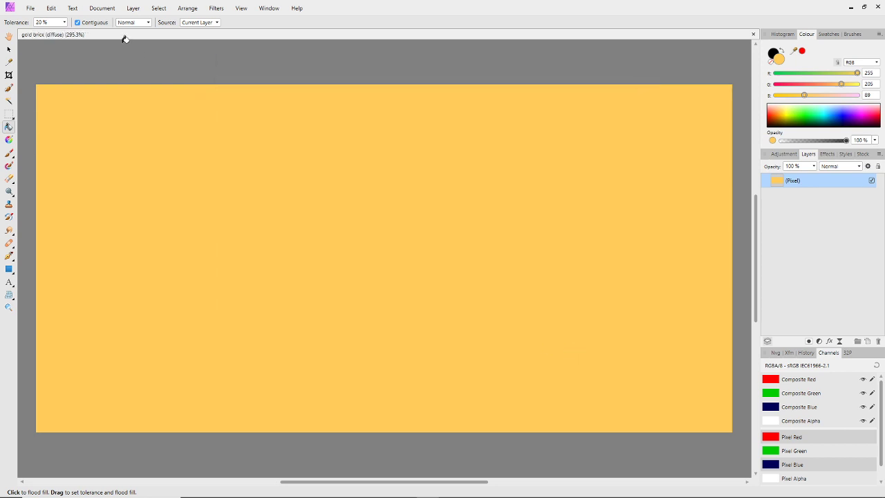
Export the document at 512 x 256 px as "gold brick (diffuse).png" into the IMVU accessories\Blender 2.8 folder
click(31, 9)
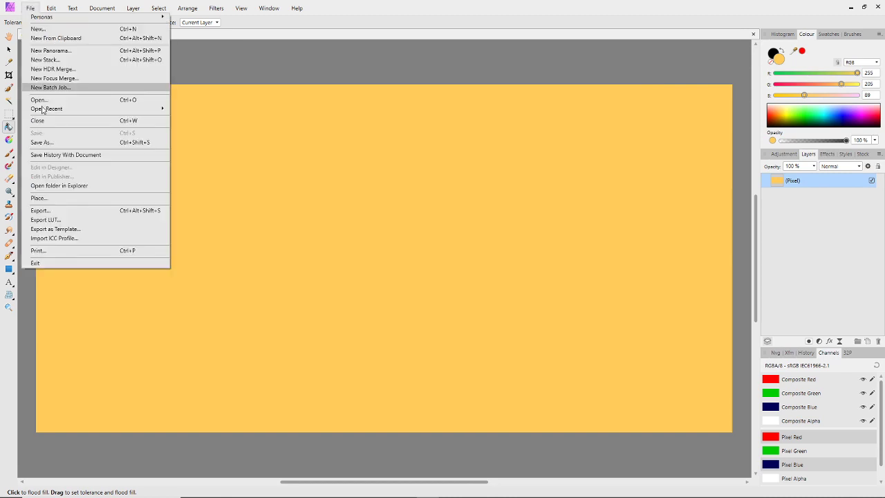
click(39, 210)
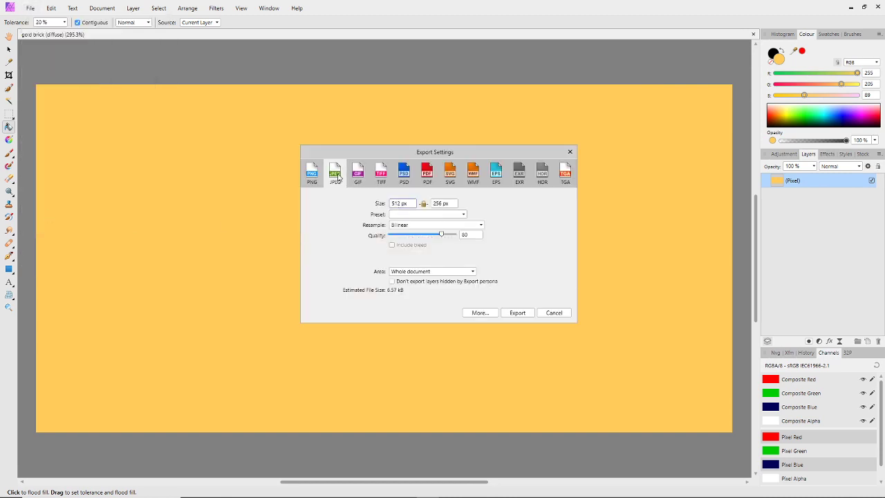
click(312, 175)
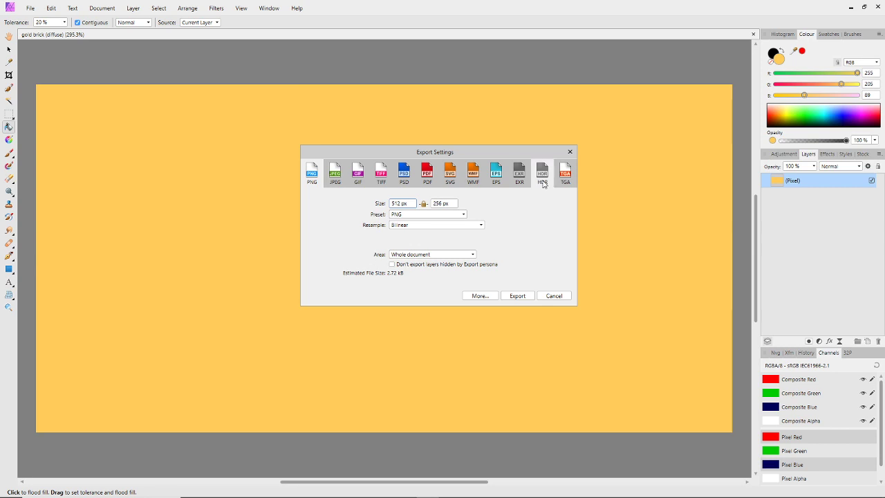
click(518, 296)
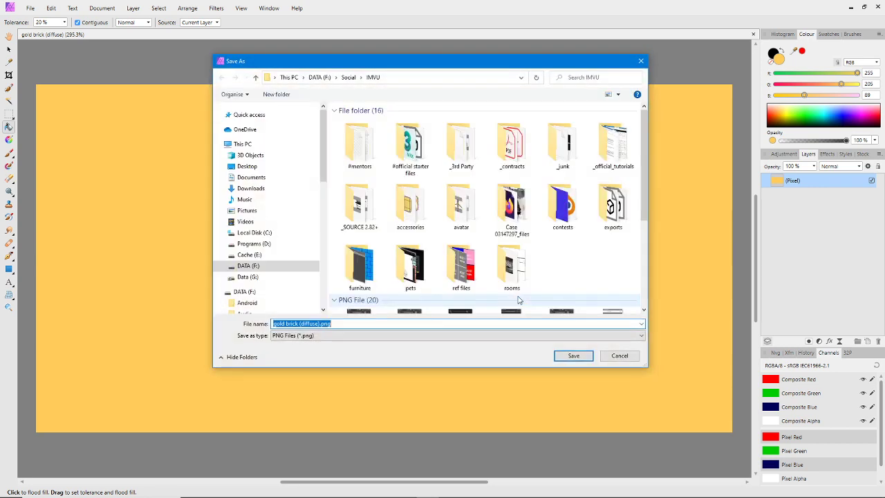
click(386, 77)
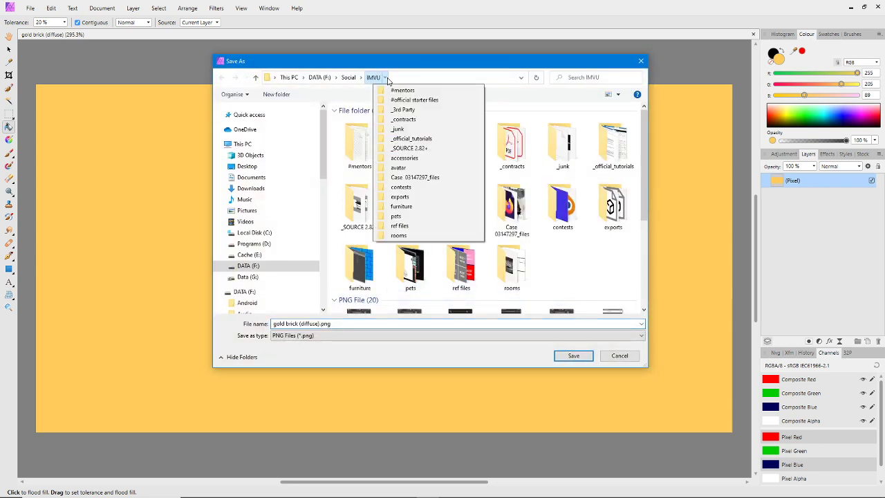
click(404, 159)
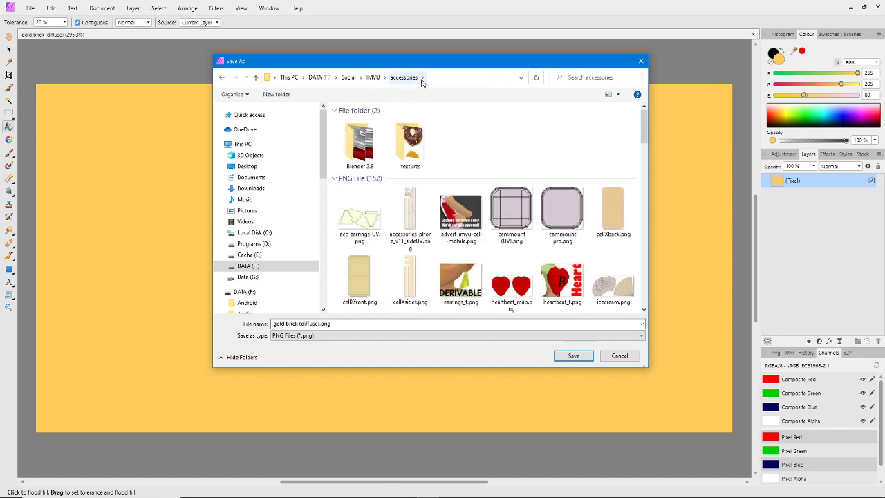
click(422, 78)
click(437, 90)
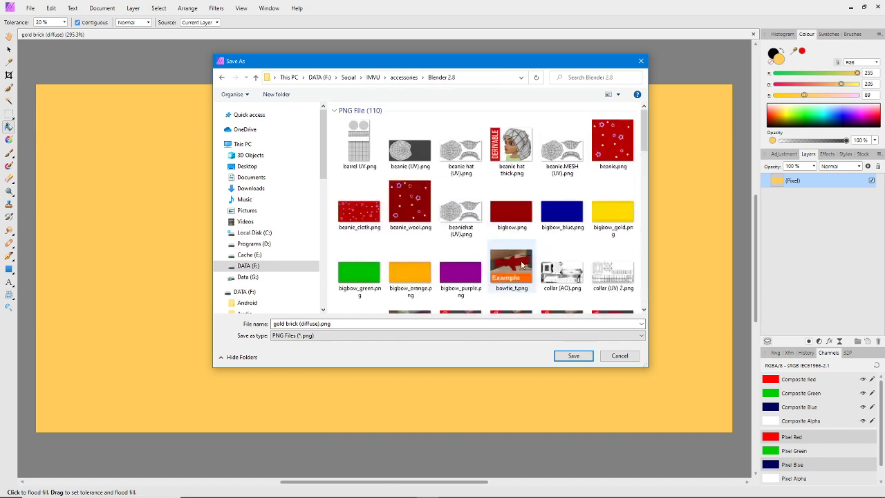
click(573, 355)
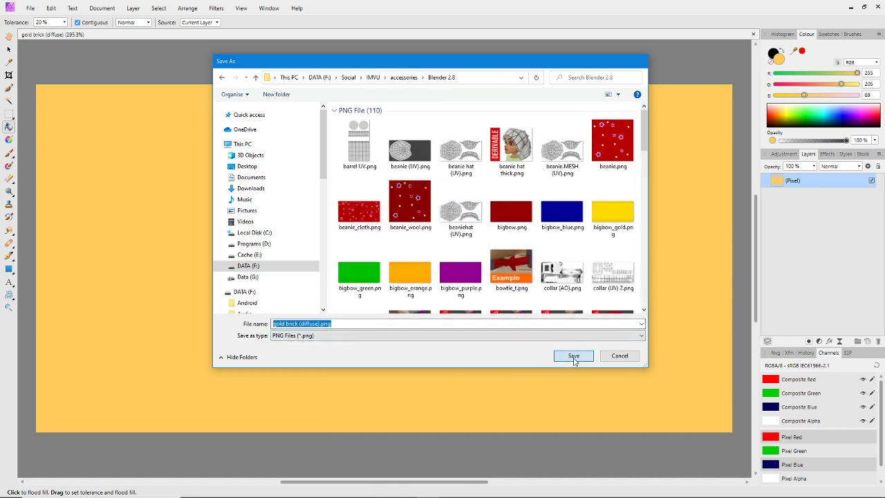
Switch to IMVU Studio and assign "gold brick (diffuse).png" as the diffuse texture of the brick_[0] material
mouse_move(588, 495)
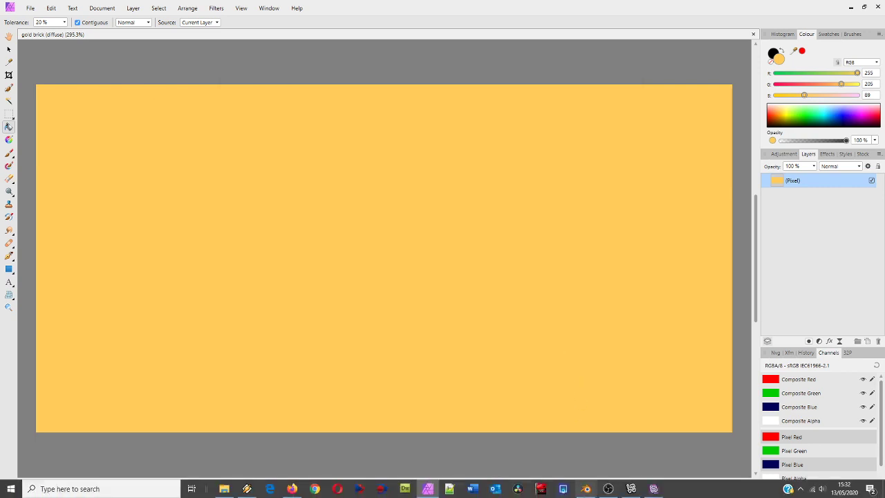
click(652, 489)
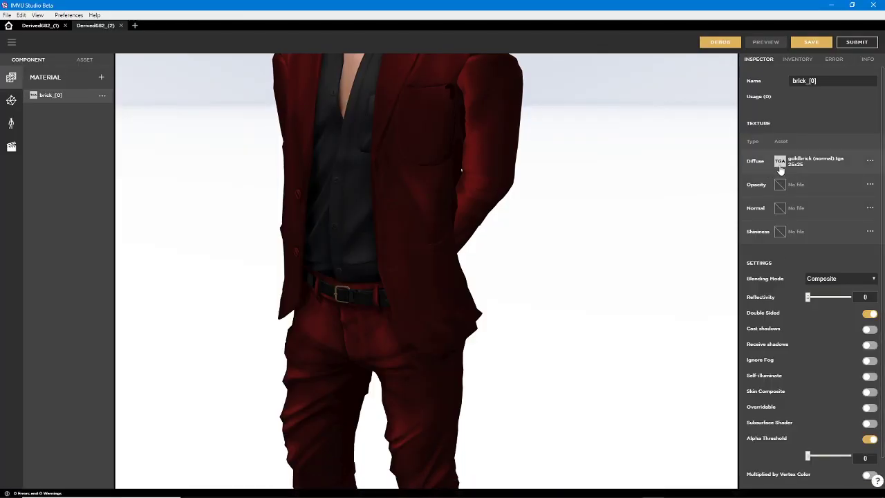
mouse_move(780, 162)
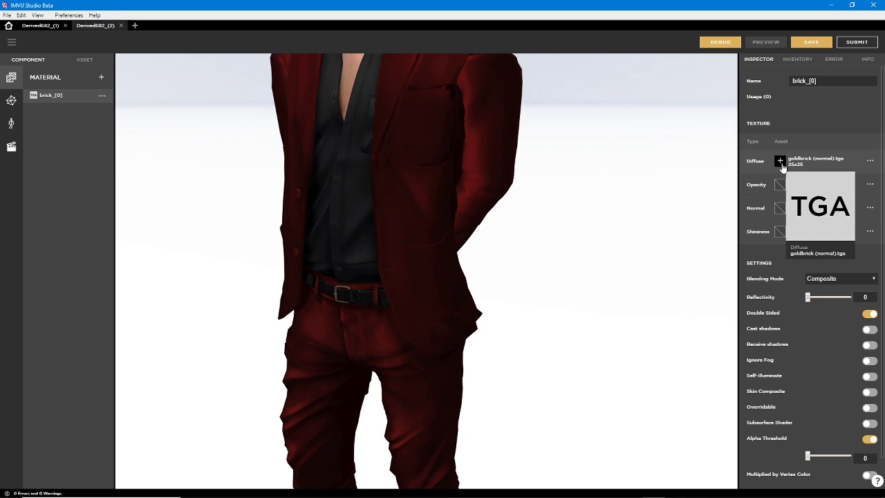
click(780, 161)
drag(689, 161, 648, 124)
click(636, 183)
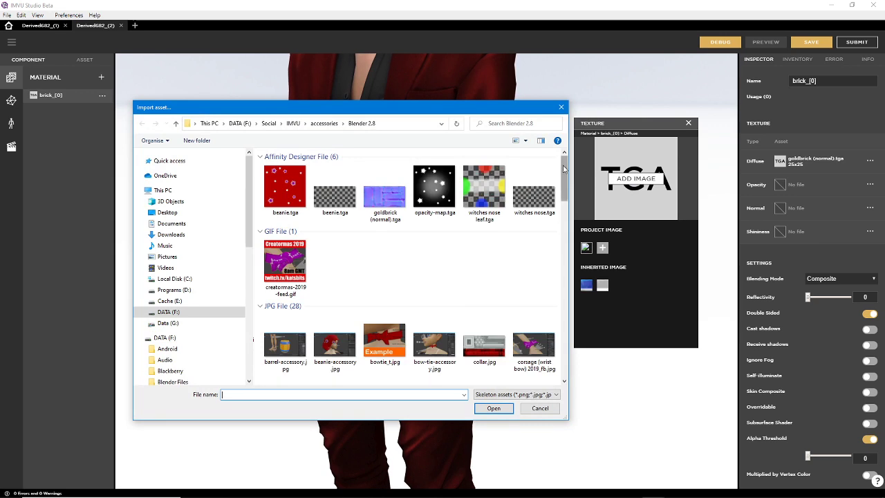
drag(563, 169, 562, 275)
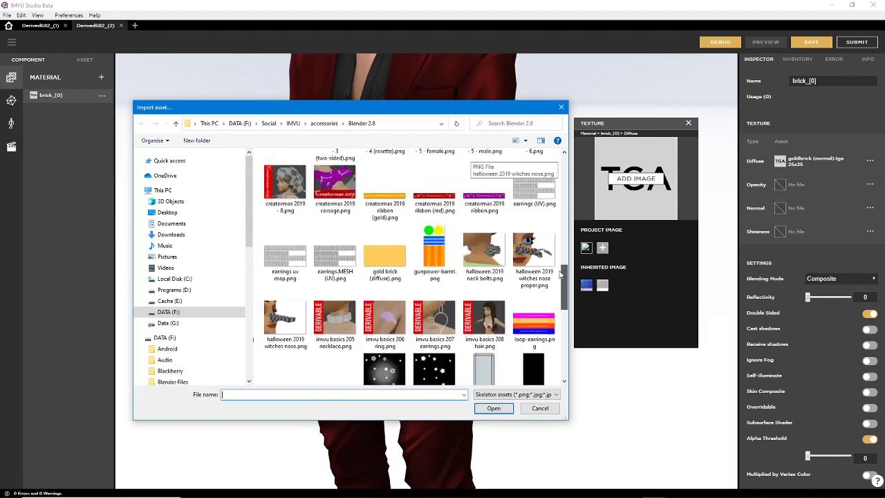
click(384, 251)
click(493, 408)
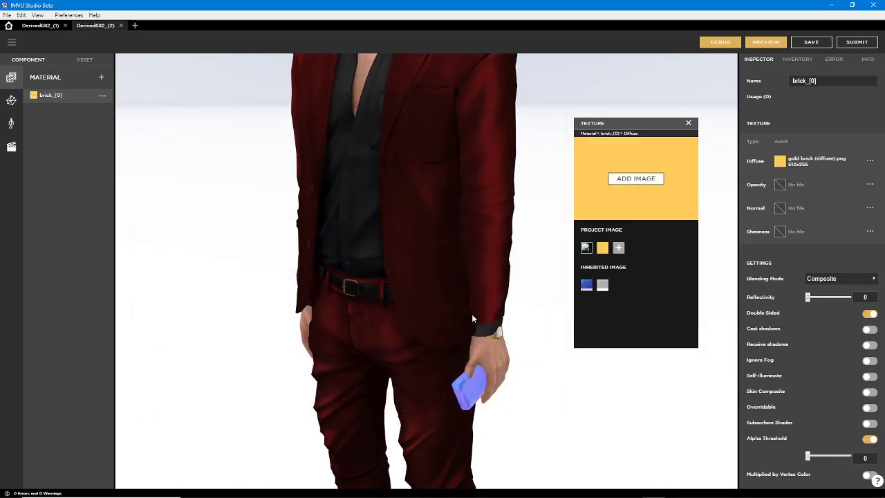
Preview the product with the new diffuse texture and examine the bar in the avatar's left hand up close
right_drag(471, 313, 384, 215)
scroll(412, 313, up, 4)
scroll(412, 316, up, 2)
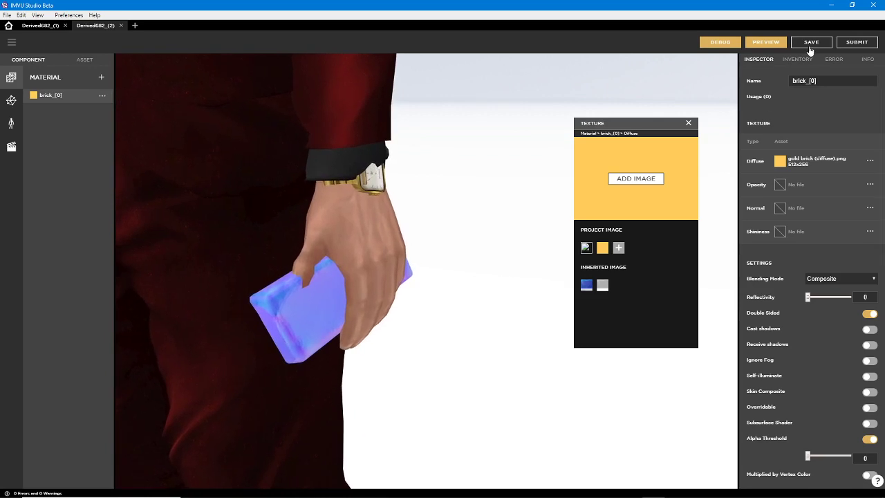
click(764, 42)
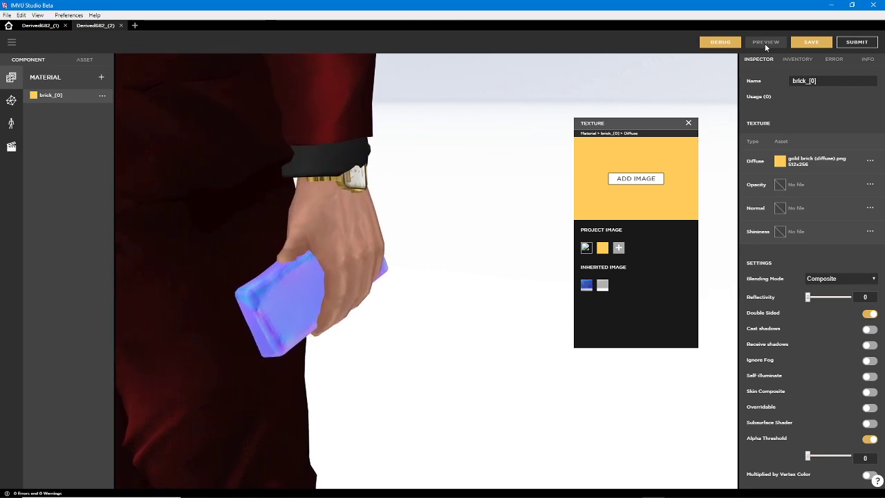
click(764, 43)
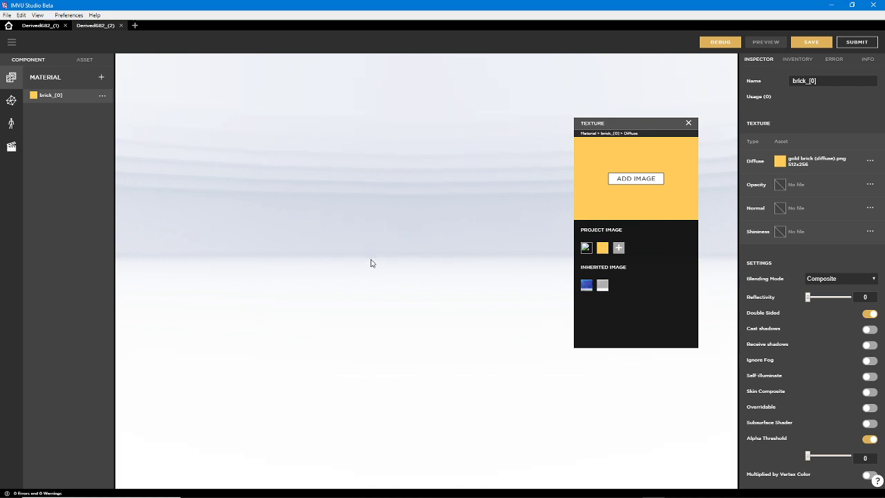
scroll(250, 371, down, 4)
right_drag(251, 371, 373, 261)
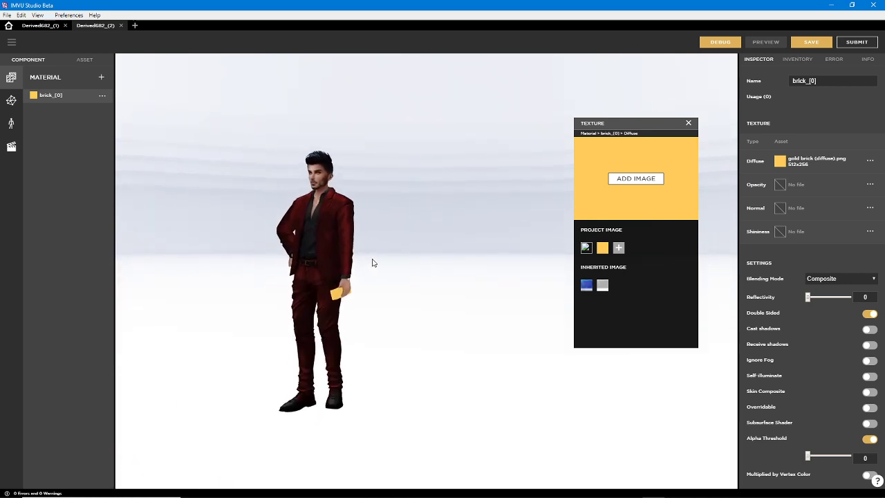
scroll(338, 312, up, 8)
right_drag(260, 338, 401, 286)
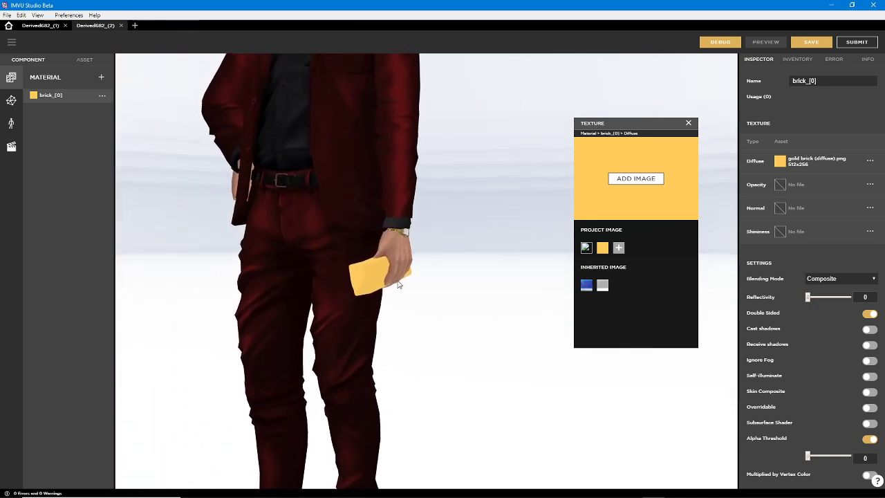
scroll(407, 289, up, 5)
drag(398, 284, 396, 334)
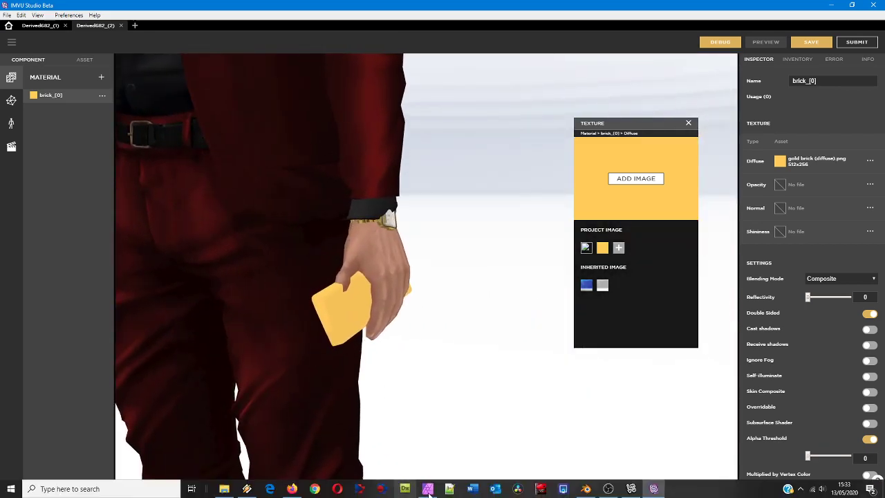
Switch to Affinity Photo, open "goldbrick (normal).tga" and export it as "goldbrick (normal).png" into the Blender 2.8 folder
click(429, 488)
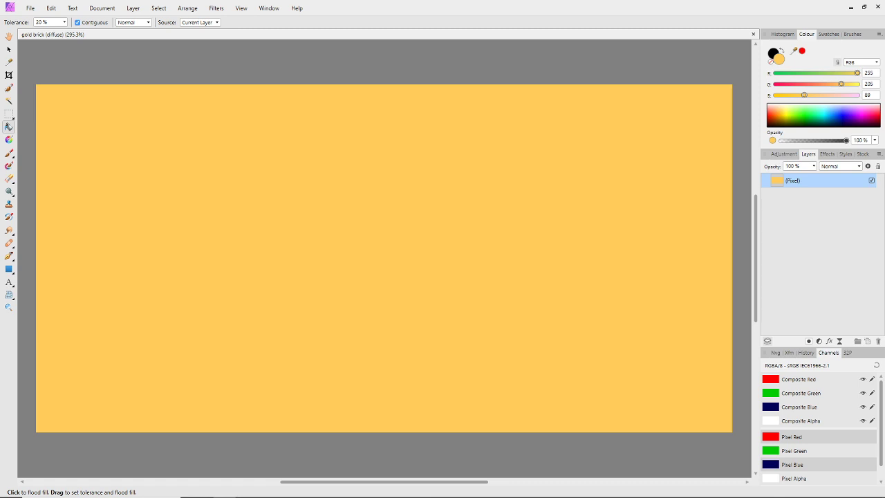
drag(291, 129, 327, 36)
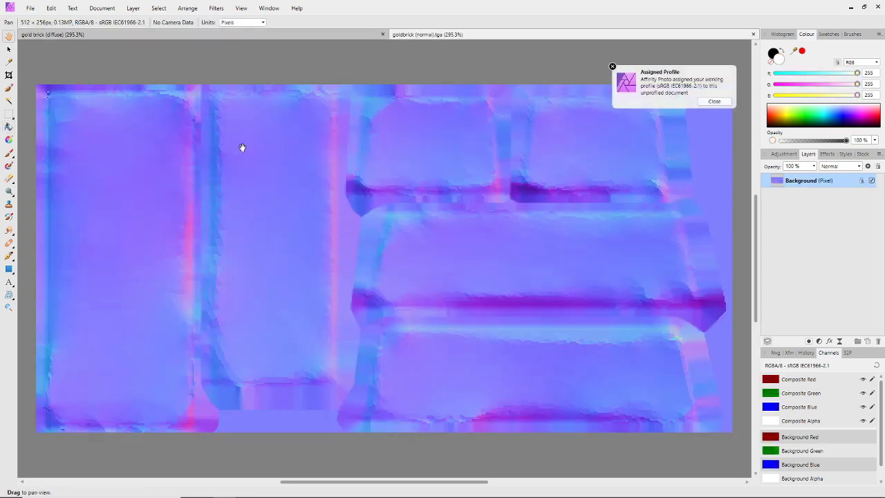
click(714, 101)
click(31, 8)
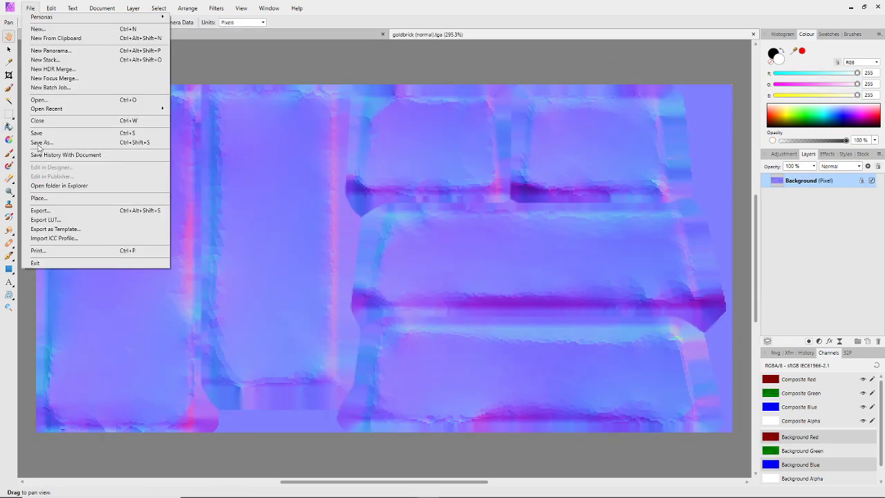
click(47, 210)
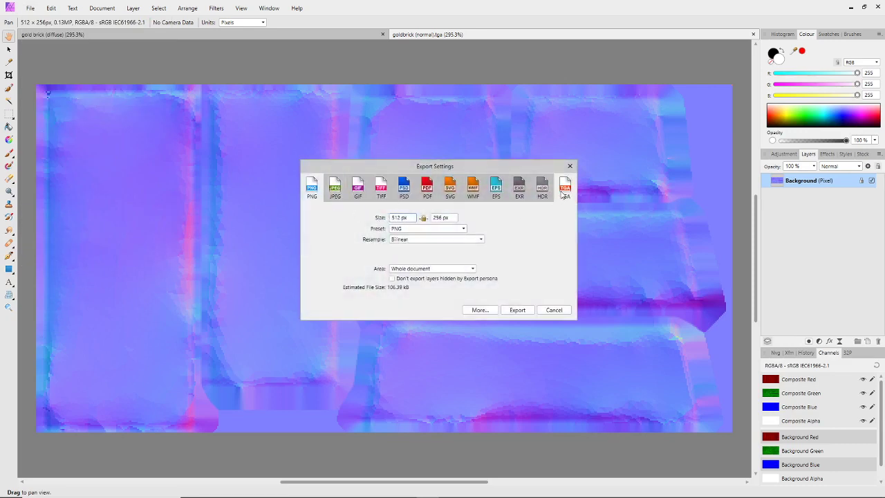
click(518, 311)
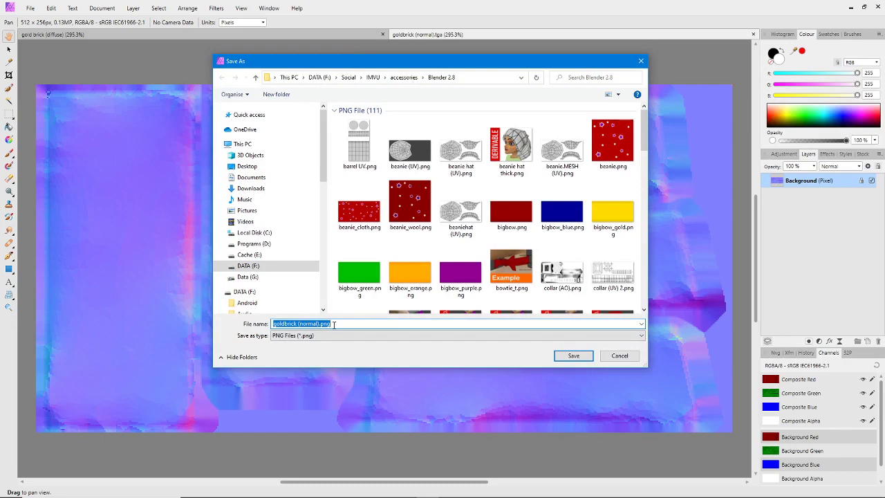
click(573, 355)
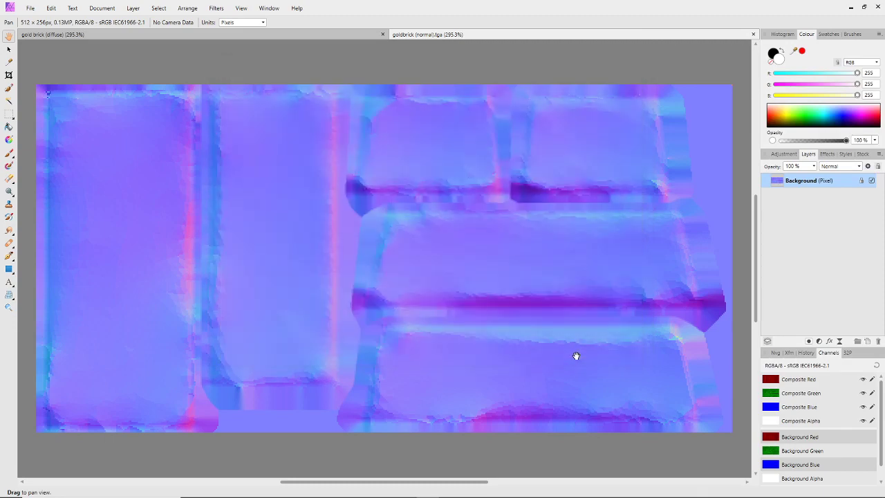
Switch to IMVU Studio and assign "goldbrick (normal).png" as the normal texture of the brick_[0] material
click(652, 488)
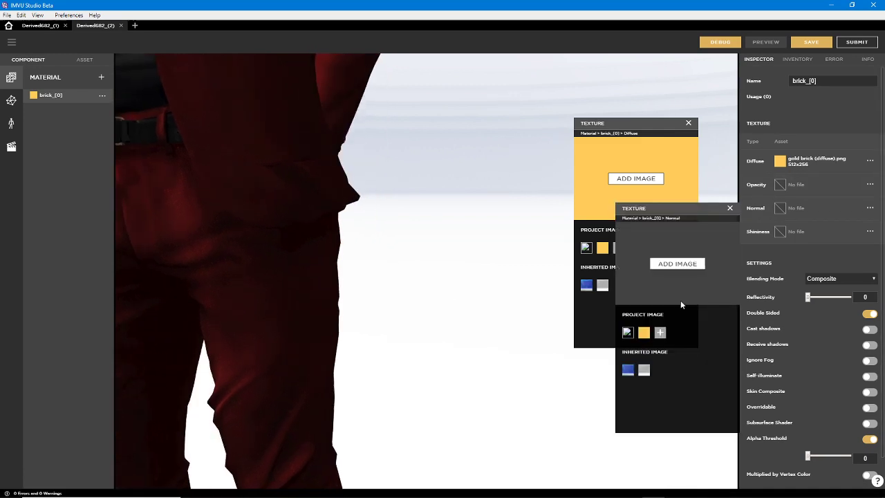
click(678, 264)
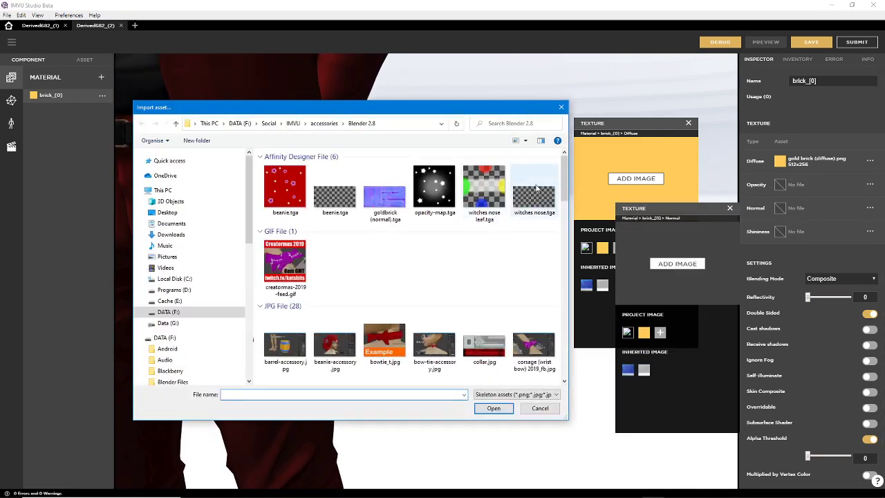
drag(564, 179, 557, 287)
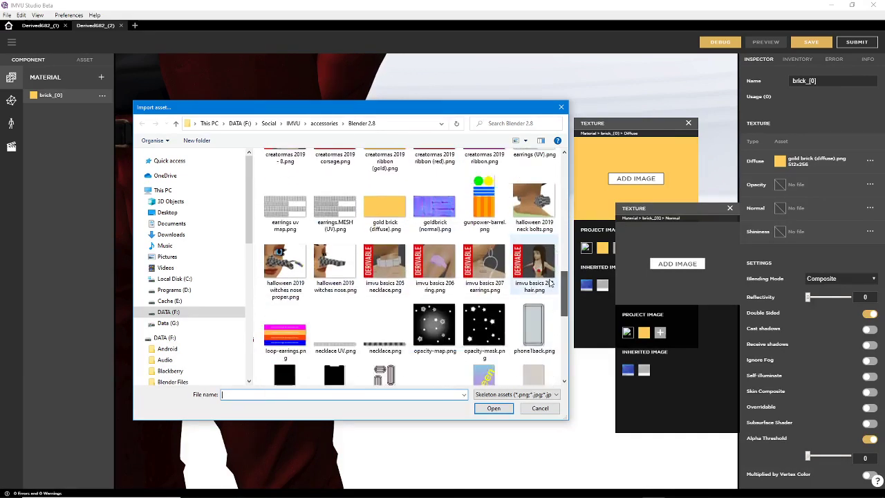
click(434, 205)
click(493, 408)
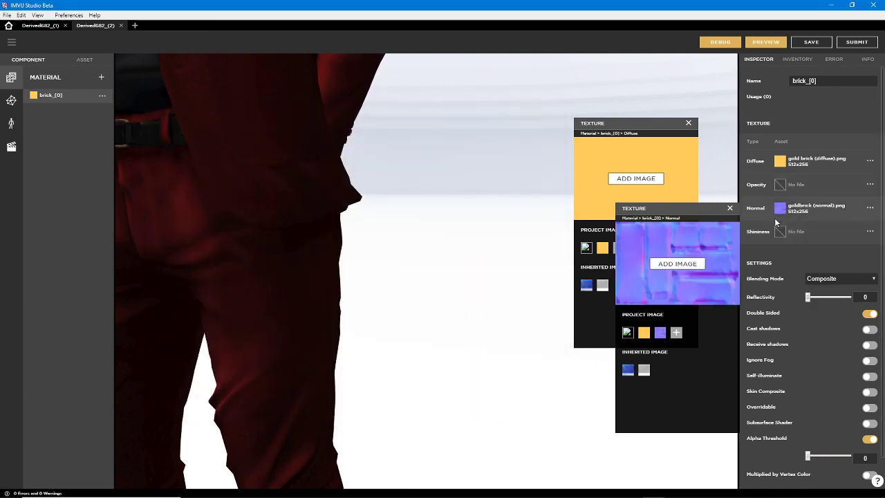
Preview the product with the normal map applied and examine the bar and the avatar from the side
drag(412, 300, 359, 321)
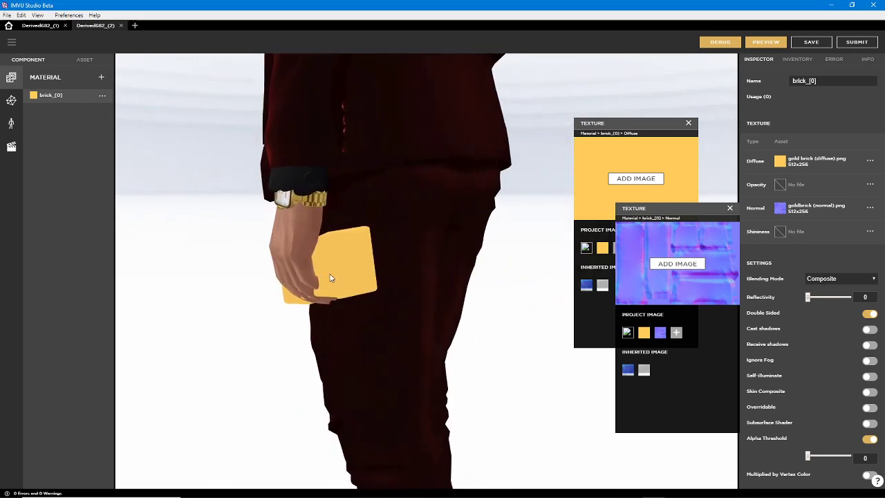
click(764, 43)
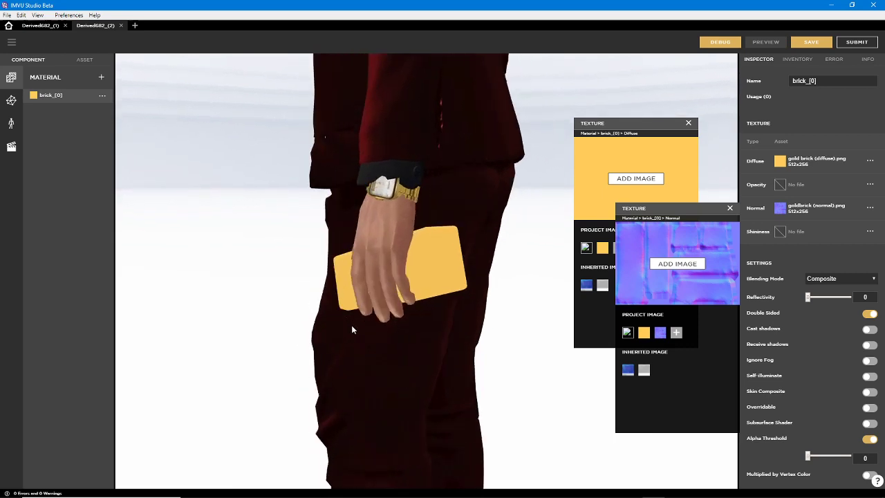
drag(354, 321, 328, 316)
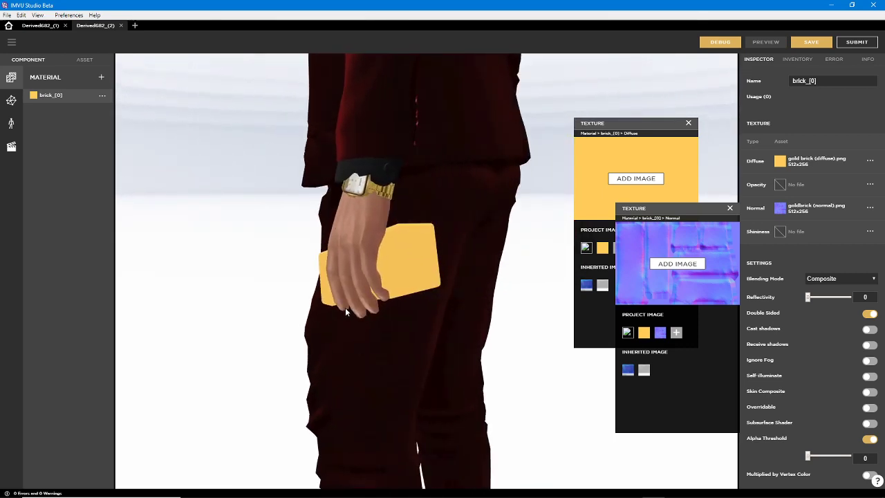
scroll(346, 311, down, 5)
right_drag(339, 338, 251, 66)
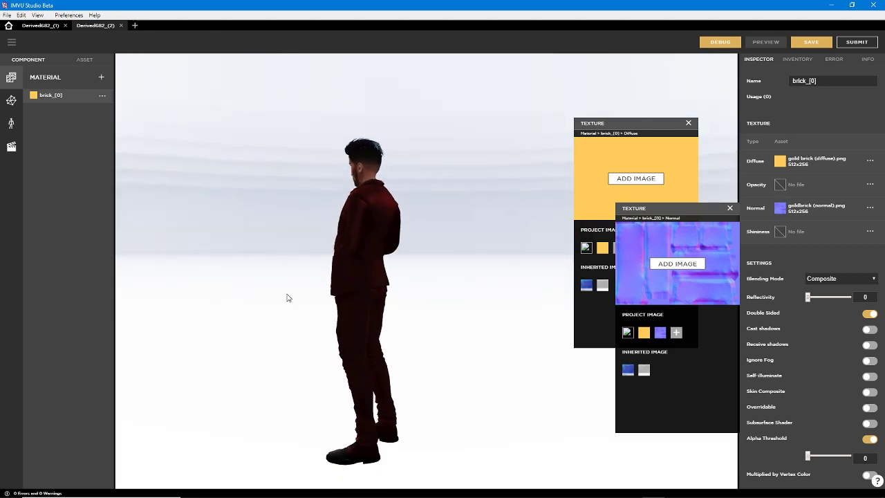
scroll(304, 306, up, 1)
drag(293, 306, 287, 330)
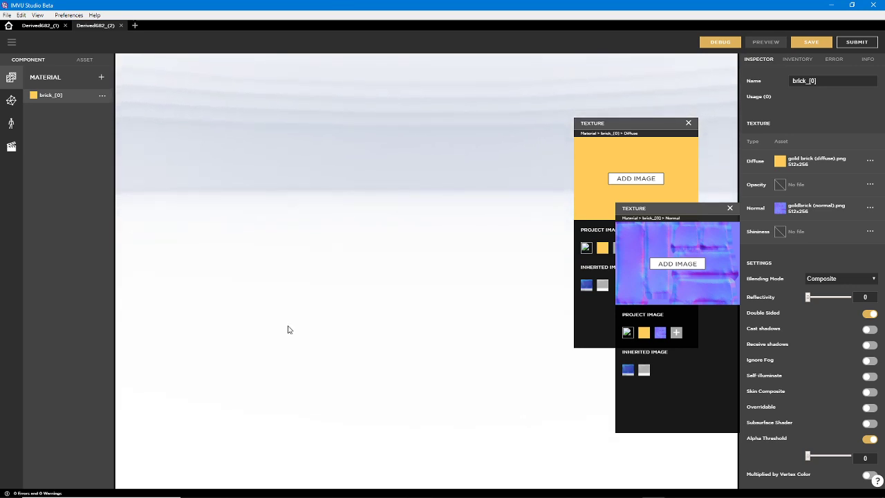
Examine the gold bar in the avatar's left hand up close from the front and the side
right_drag(250, 326, 475, 250)
scroll(437, 328, up, 4)
scroll(434, 341, up, 5)
scroll(432, 343, down, 3)
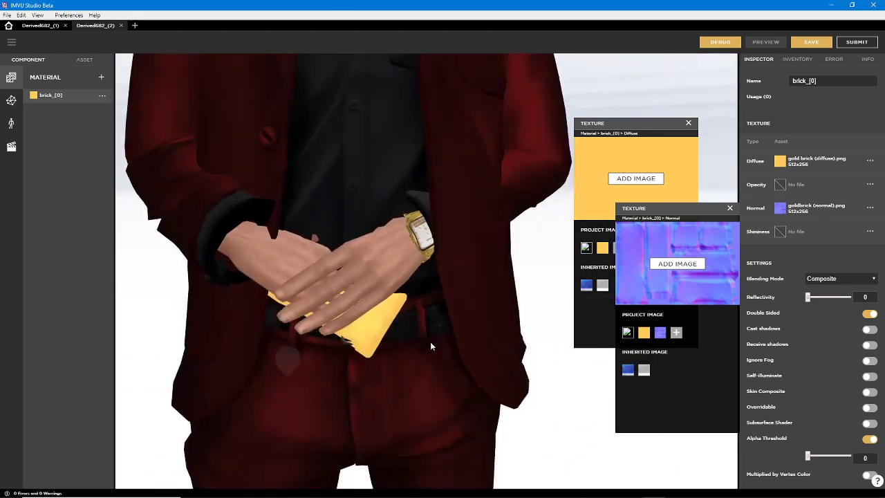
scroll(432, 343, up, 1)
right_drag(434, 345, 477, 299)
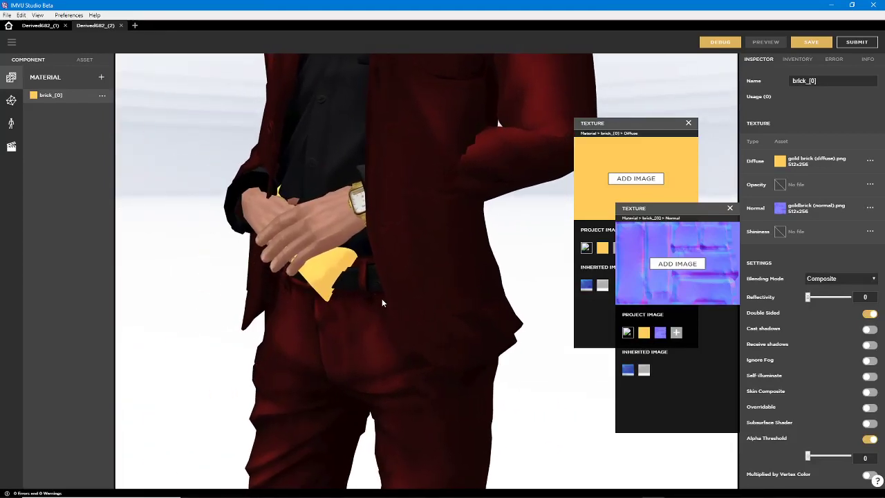
scroll(366, 300, up, 4)
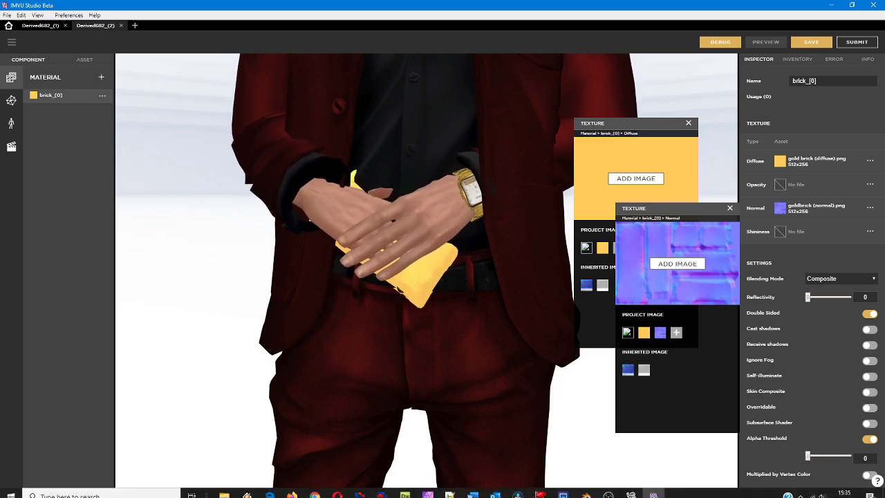
Switch to Affinity Photo and create a new 512 x 256 px document at 72 DPI in RGB/8
click(427, 488)
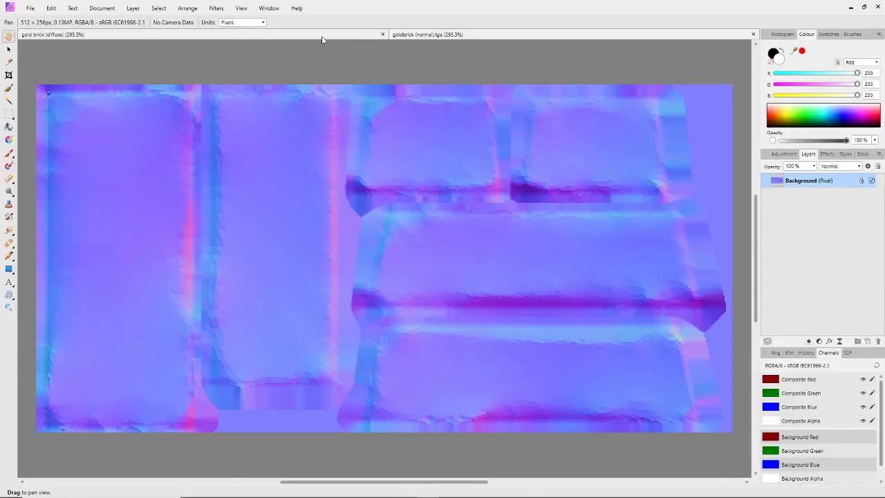
click(324, 37)
click(424, 36)
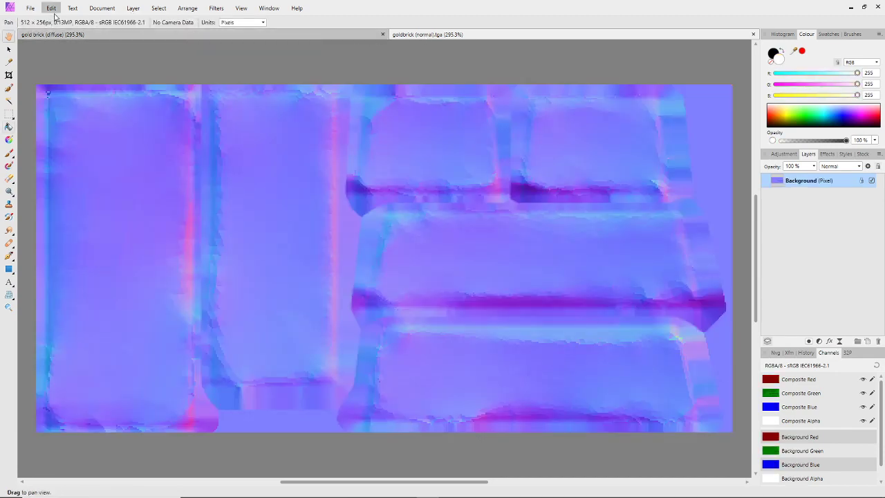
click(32, 9)
click(38, 29)
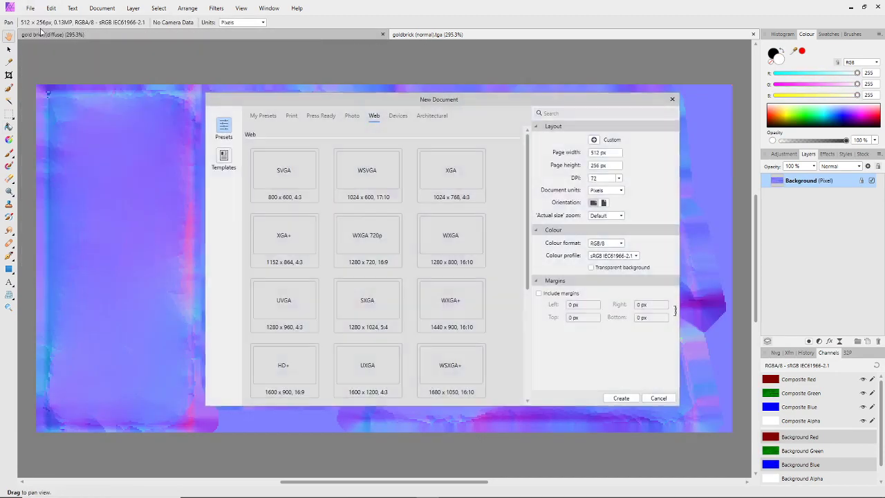
click(621, 398)
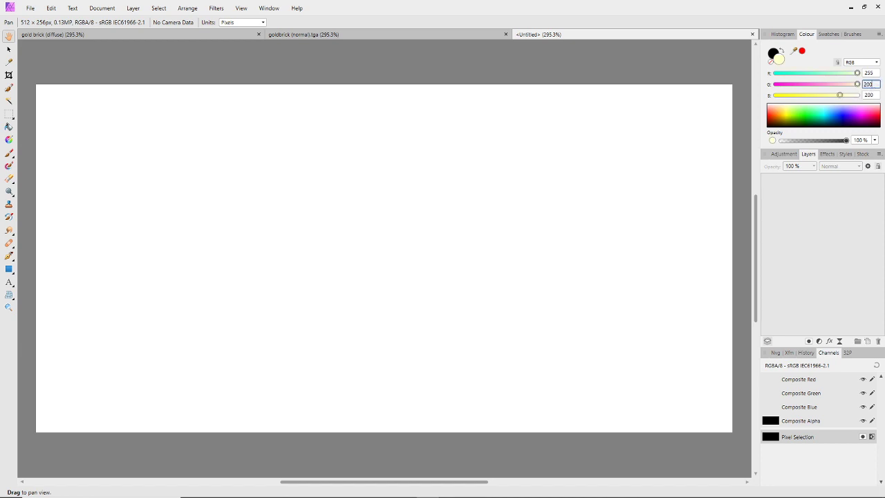
Set the colour to light grey with R, G and B at 200 and flood fill the whole canvas with it
key(Return)
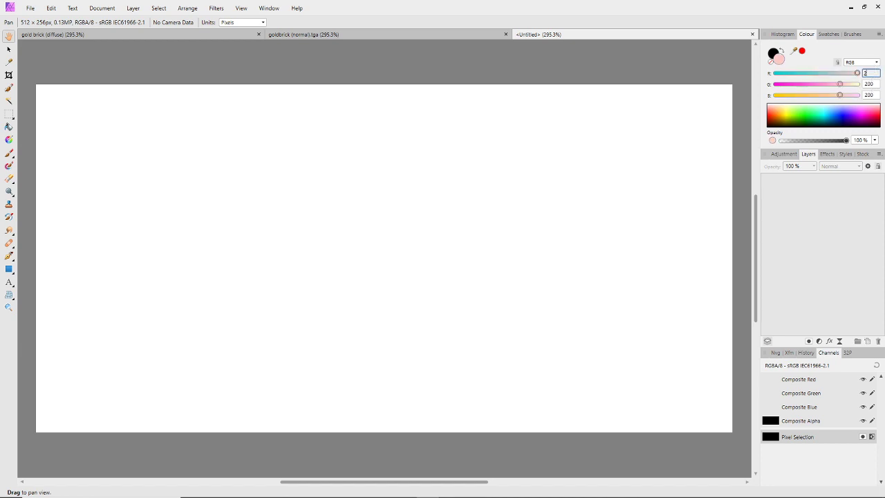
text(200)
key(Return)
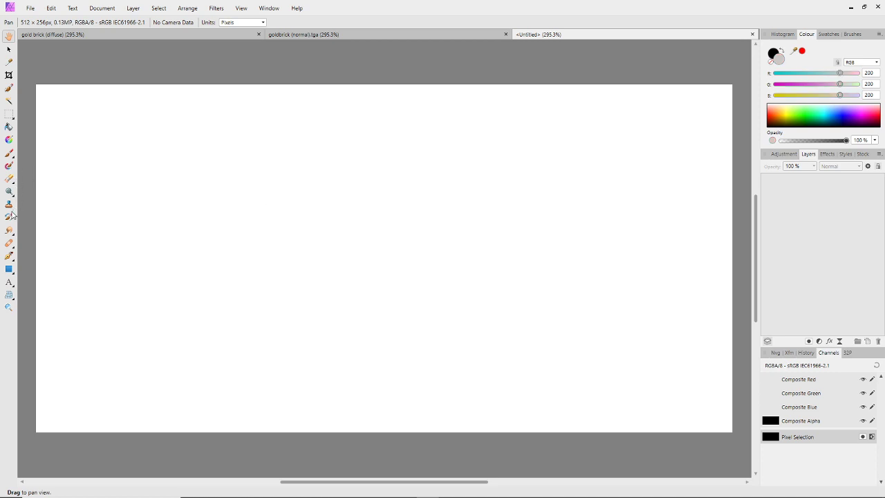
click(9, 125)
click(241, 159)
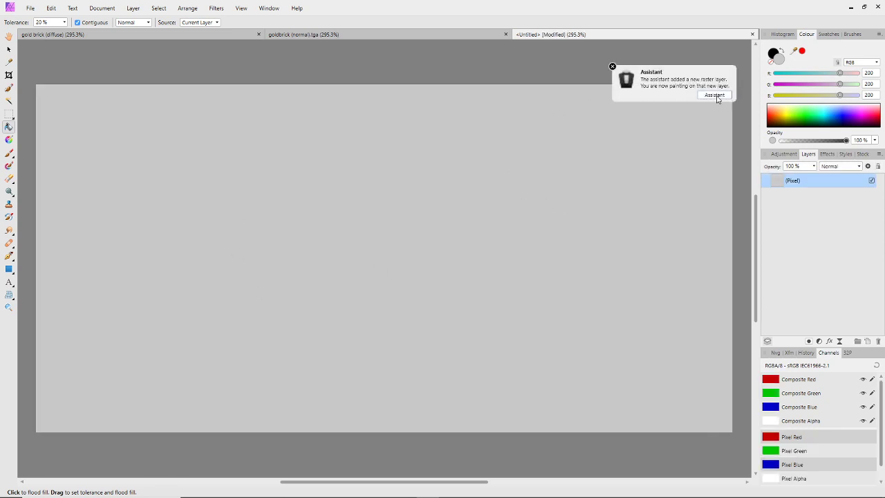
click(715, 95)
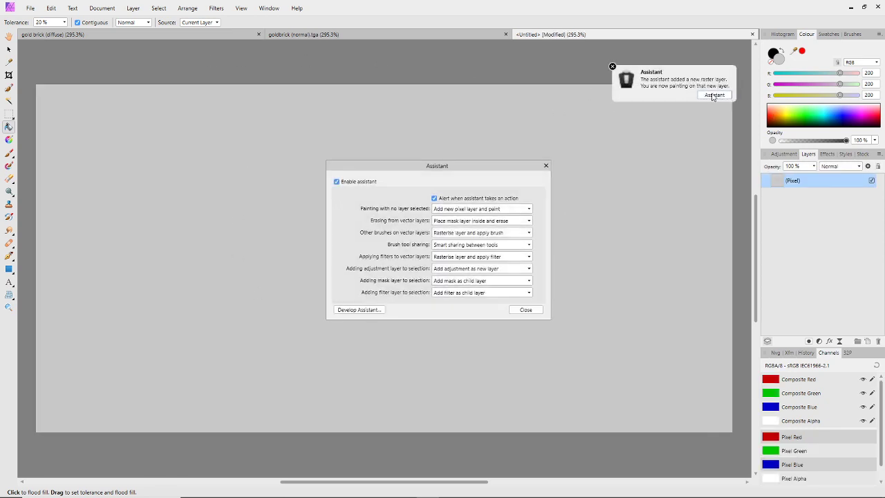
click(612, 67)
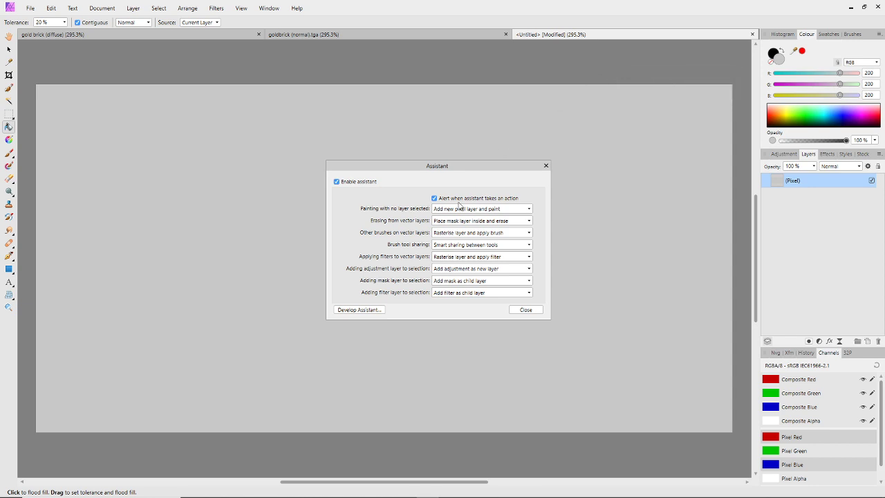
click(545, 167)
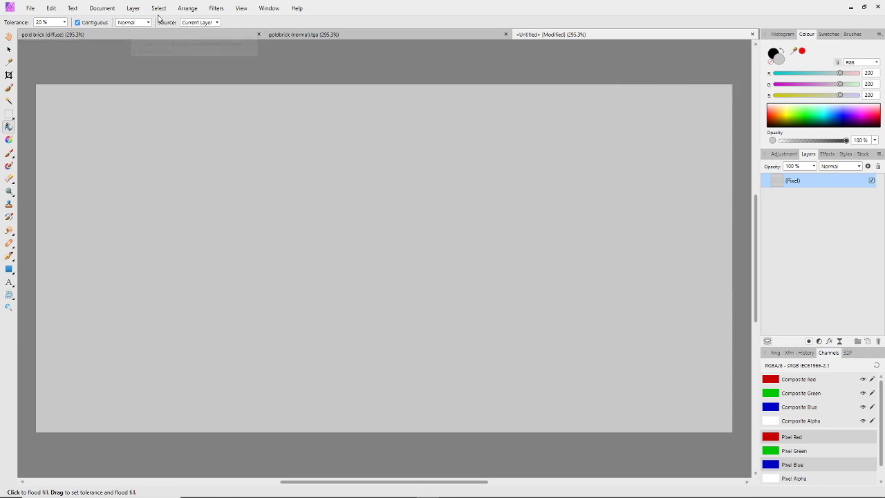
Apply the Add Noise filter to the grey layer with 18 % intensity, Gaussian distribution and Monochromatic enabled
click(217, 8)
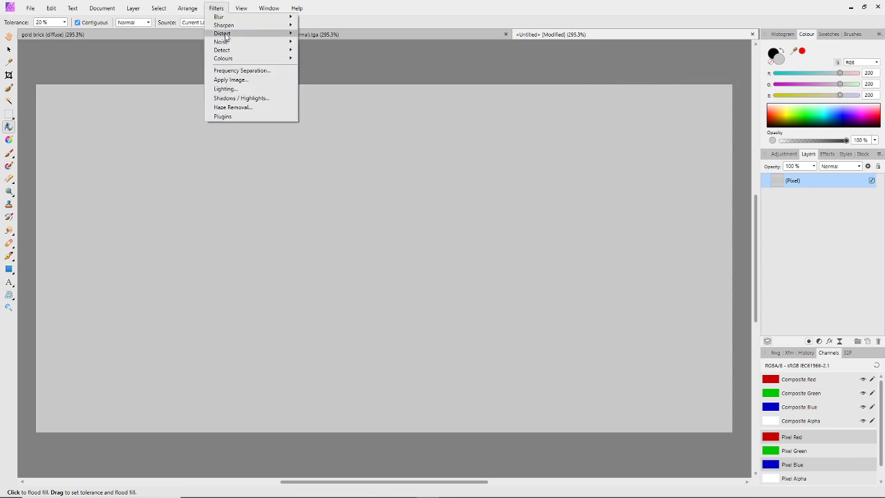
mouse_move(228, 41)
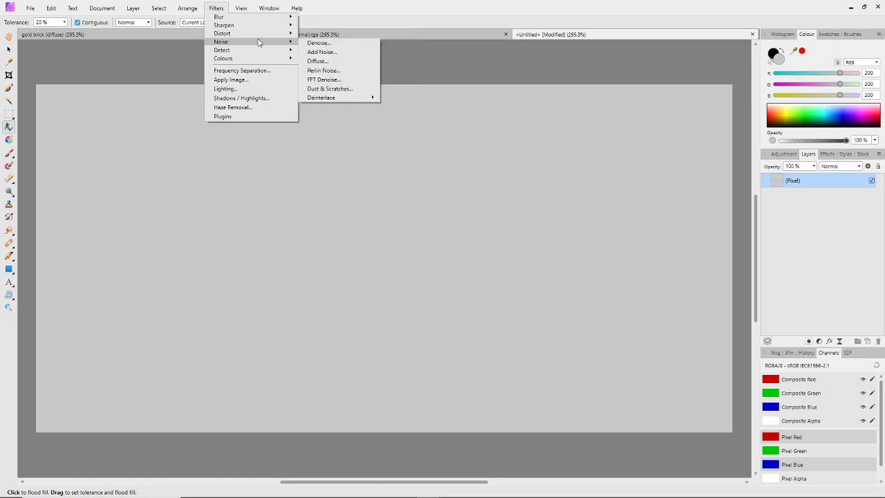
click(328, 52)
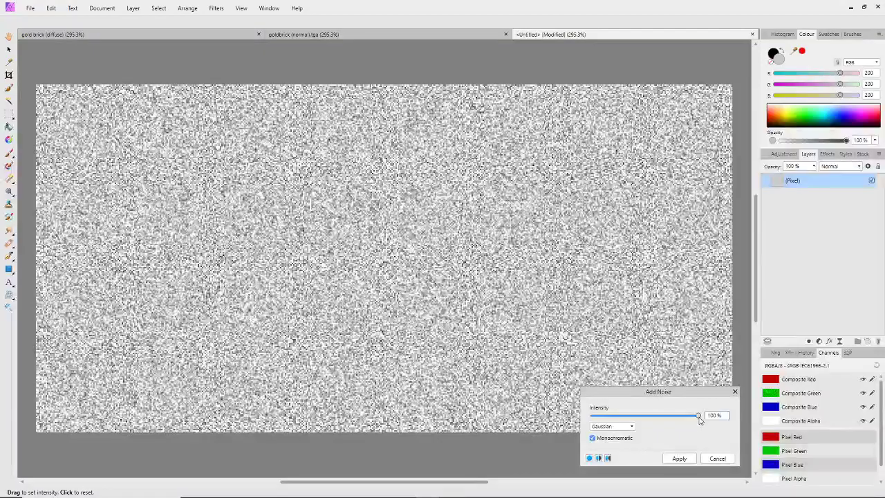
drag(697, 414, 615, 422)
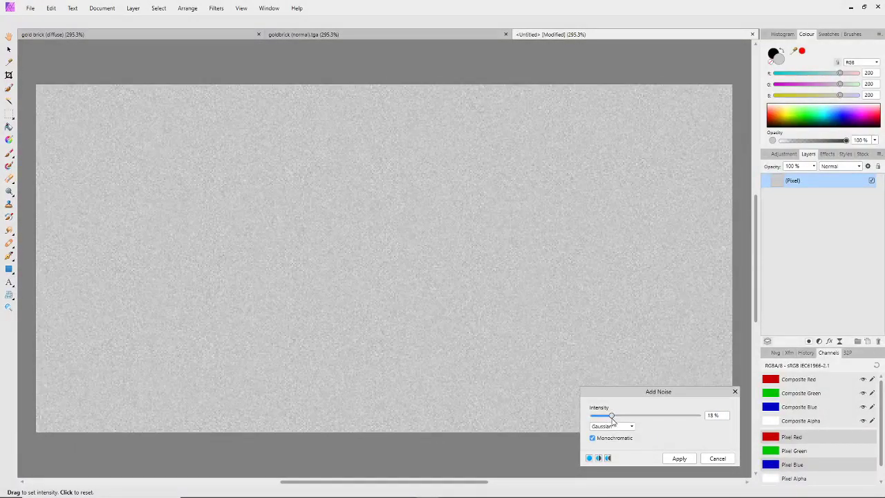
click(611, 426)
click(609, 447)
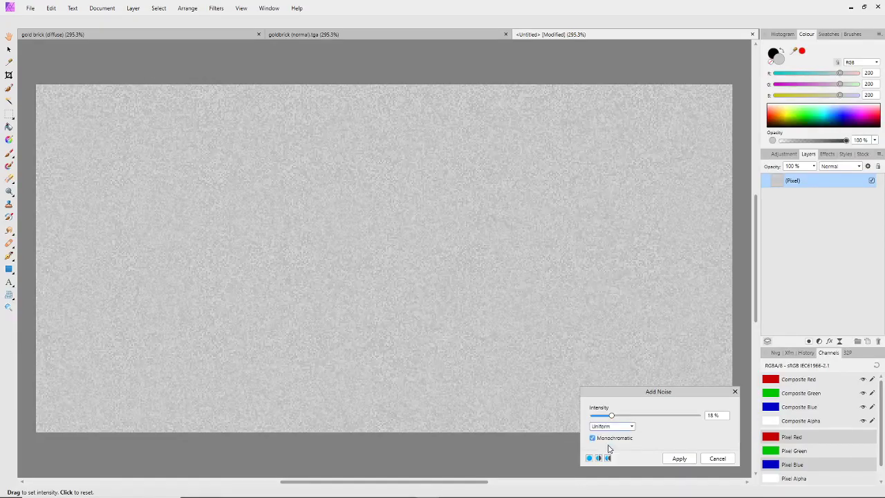
click(616, 427)
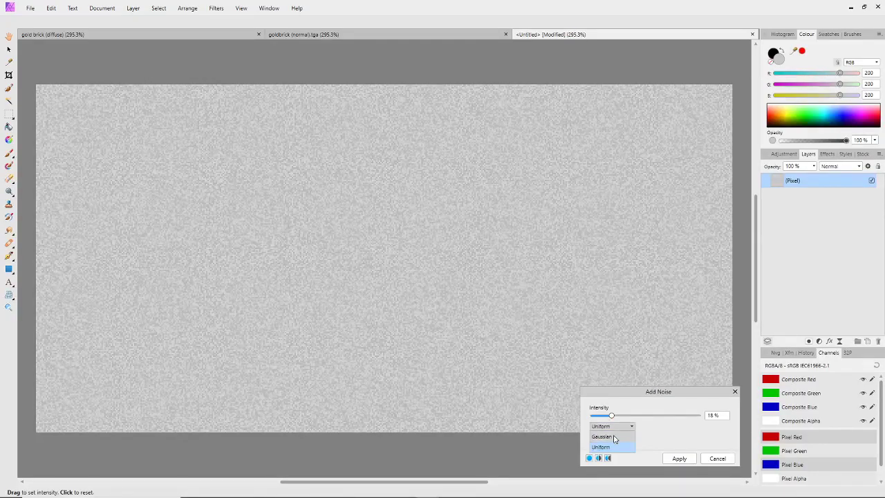
click(614, 437)
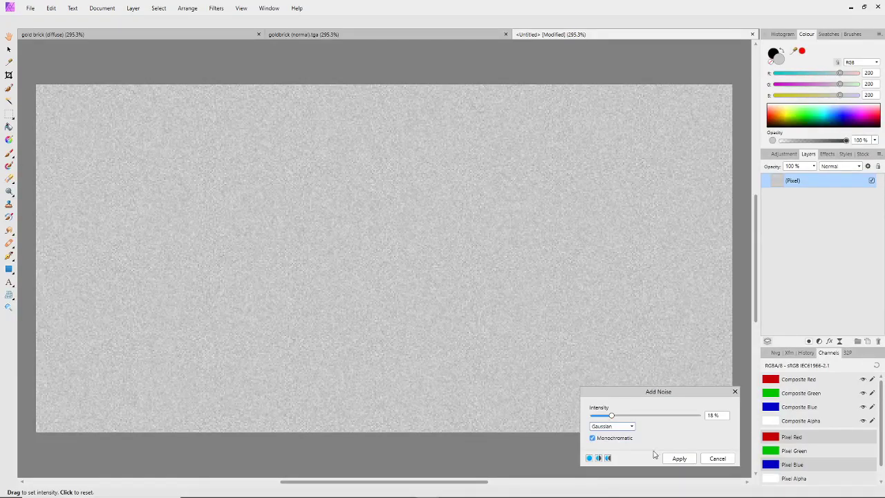
click(679, 458)
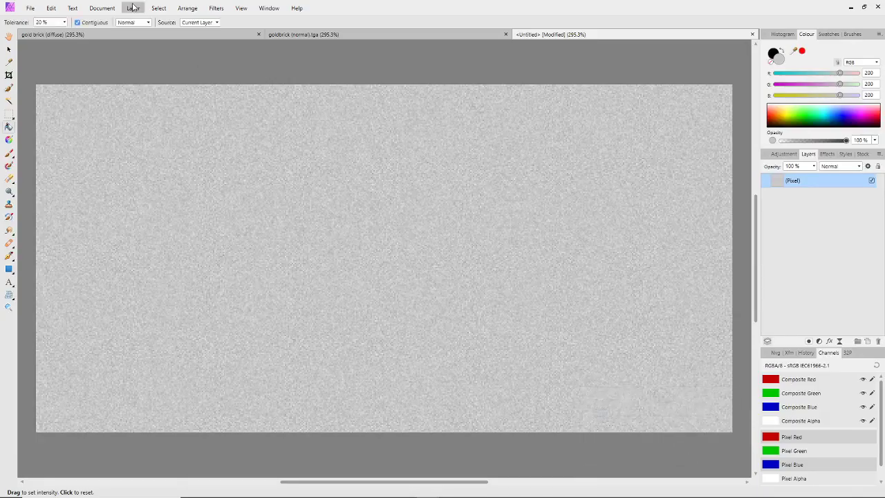
Save the document as "gold brick (shininess)" in Affinity format in the Blender 2.8 folder
click(29, 9)
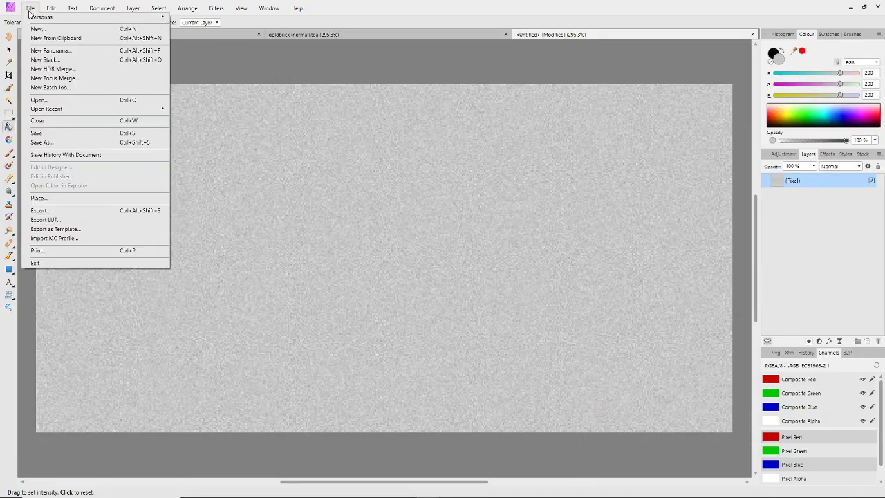
click(45, 141)
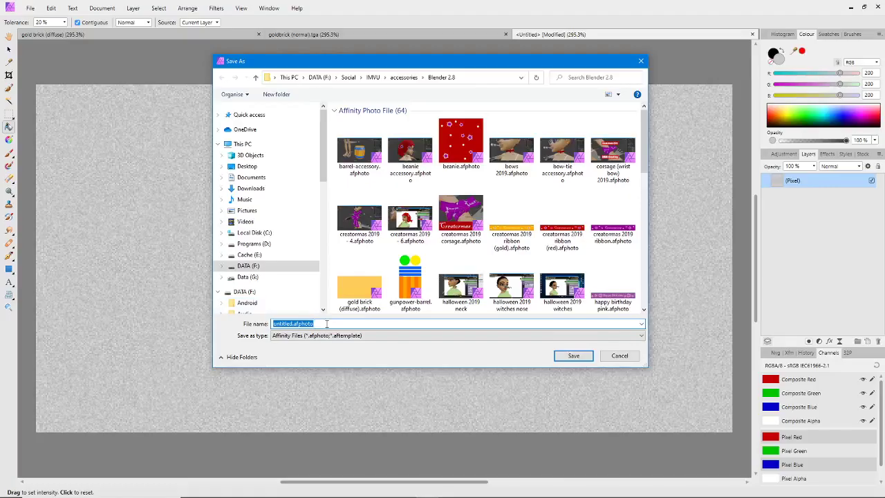
text(gol)
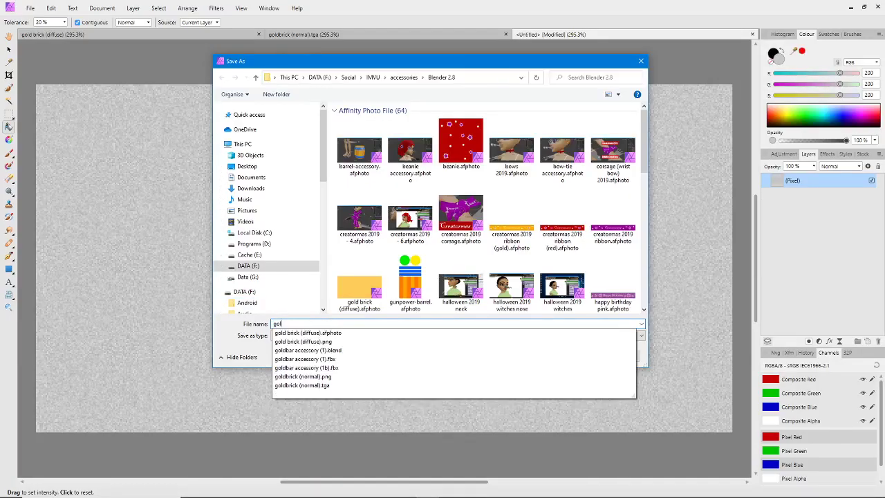
text(d b)
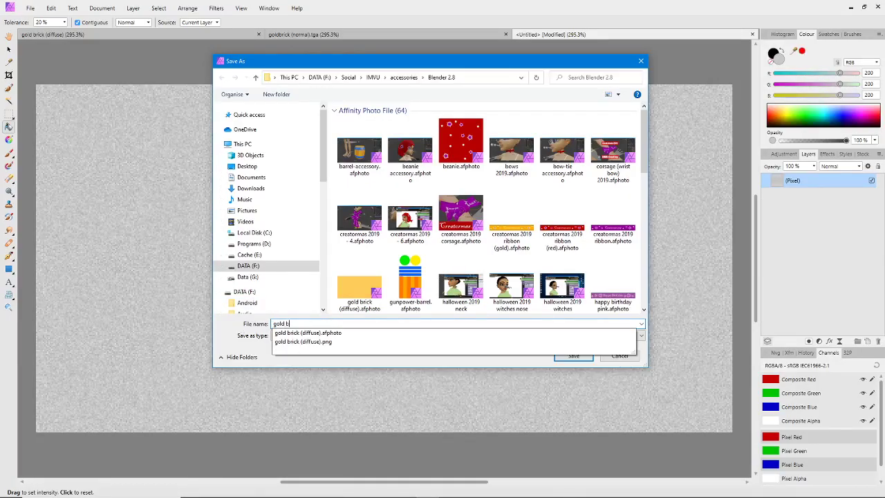
text(rick (shininess)
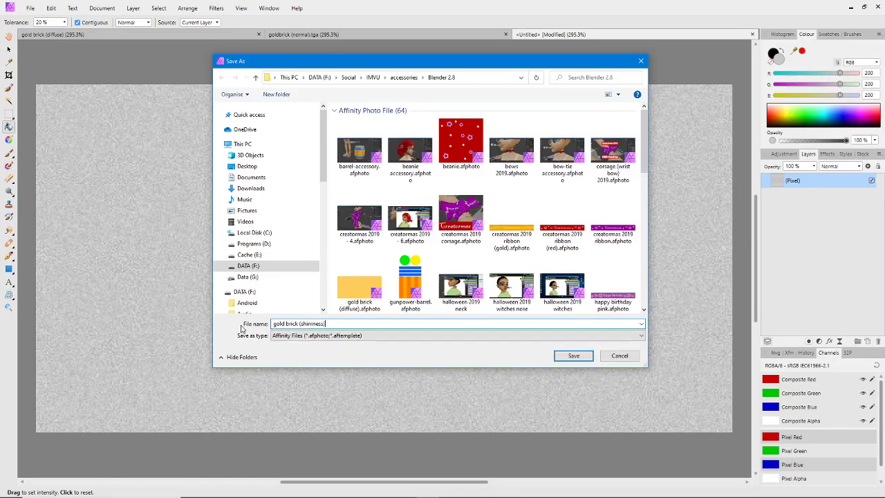
click(576, 357)
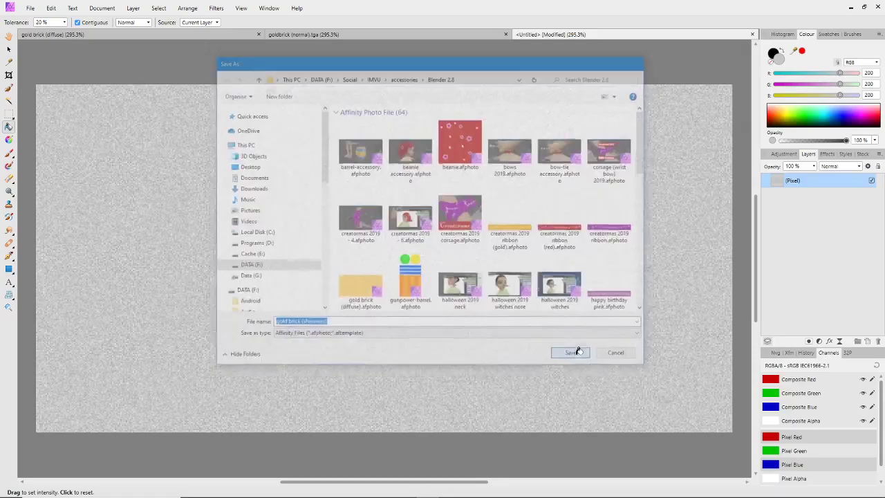
Export the whole document at 512 x 256 px as "gold brick (shininess).png" into the Blender 2.8 folder
click(31, 9)
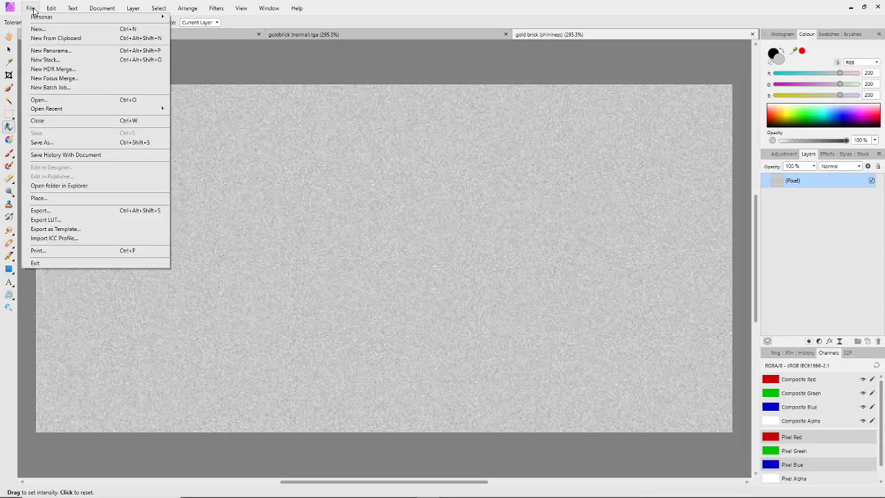
click(38, 211)
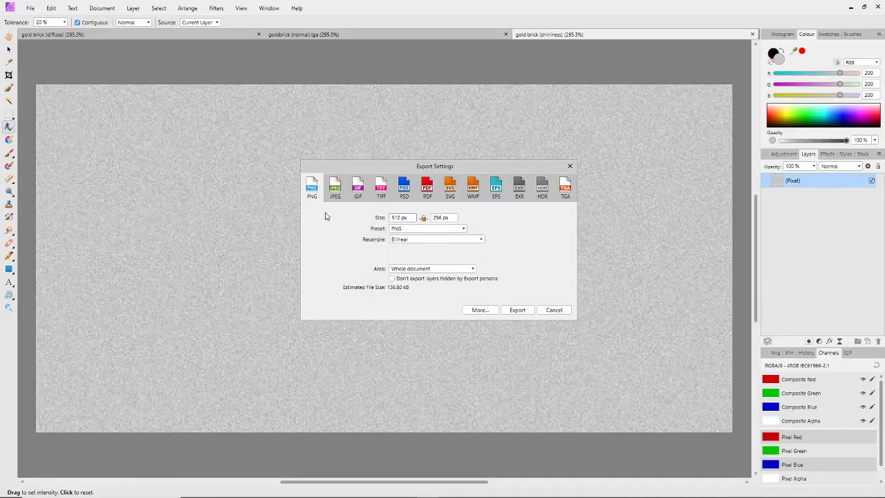
click(518, 309)
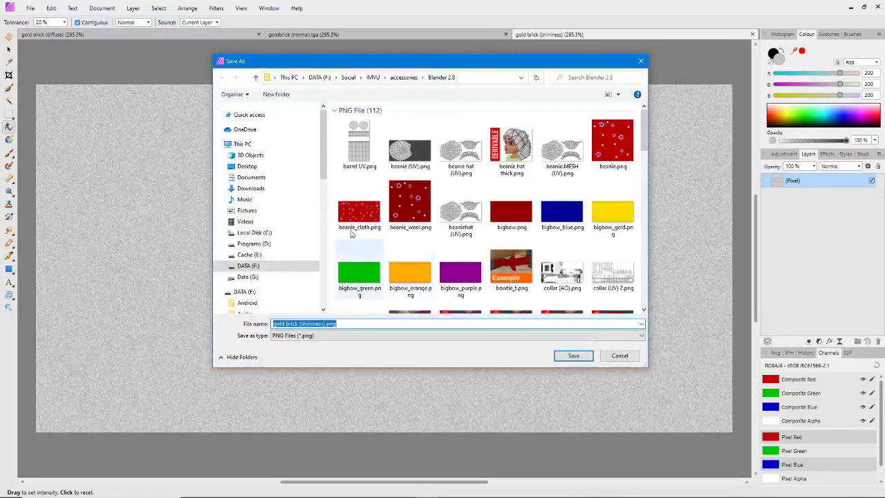
click(573, 355)
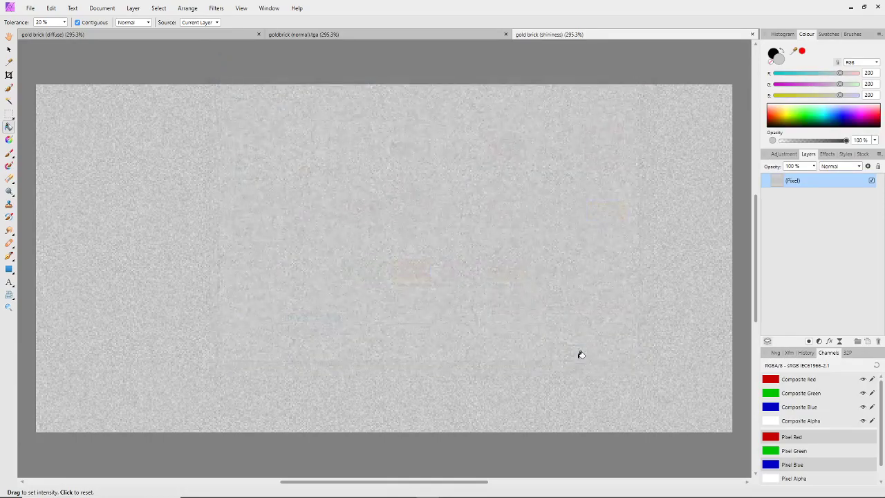
Switch to IMVU Studio and load "gold brick (shininess).png" as the Shininess texture of the brick_[0] material
click(653, 489)
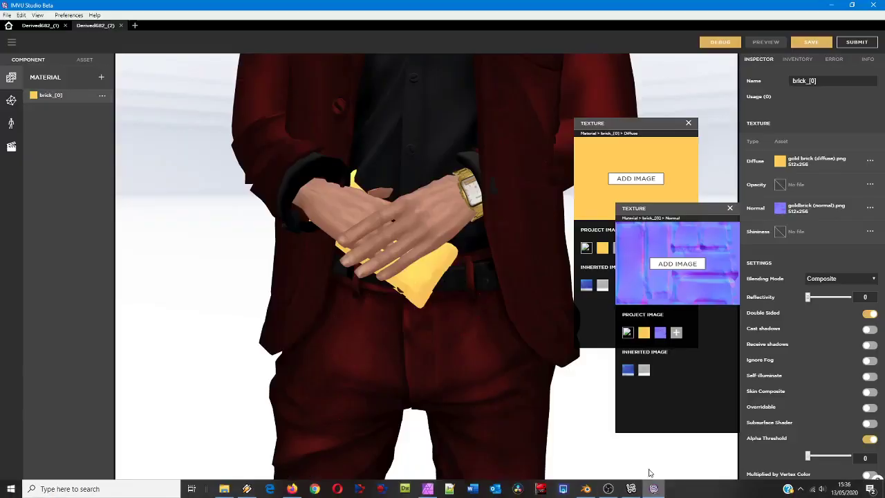
drag(625, 123, 526, 56)
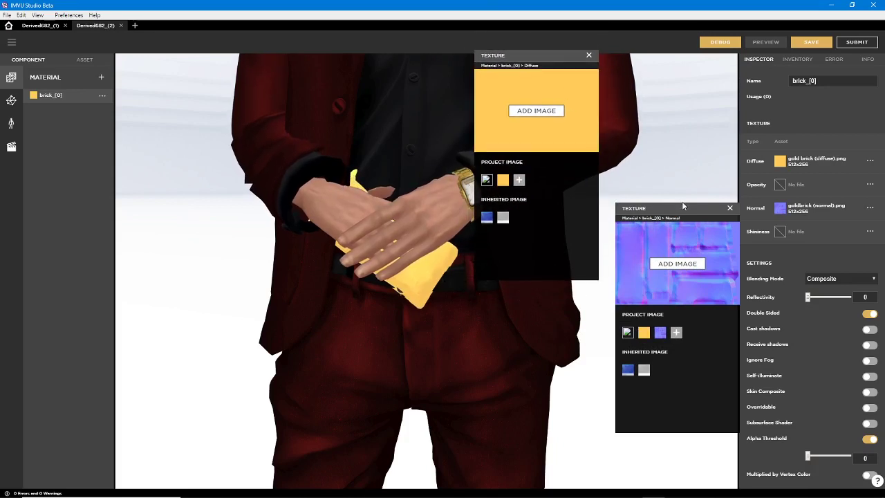
drag(671, 208, 619, 165)
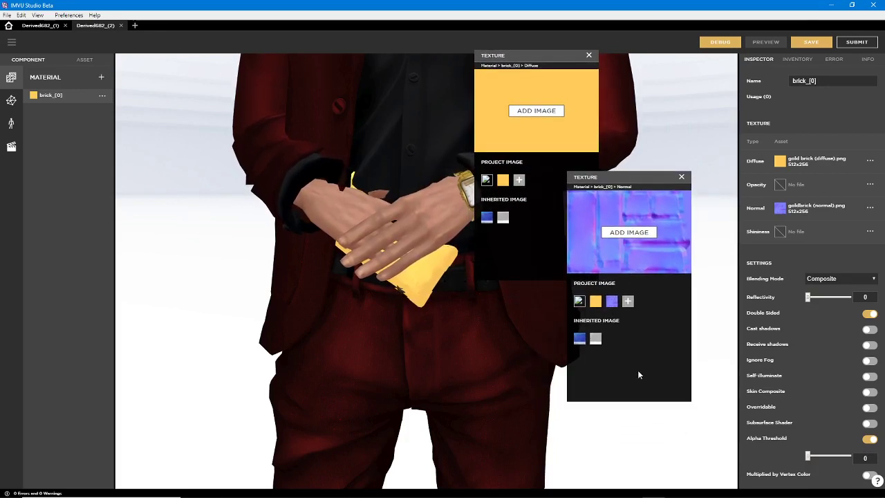
click(779, 232)
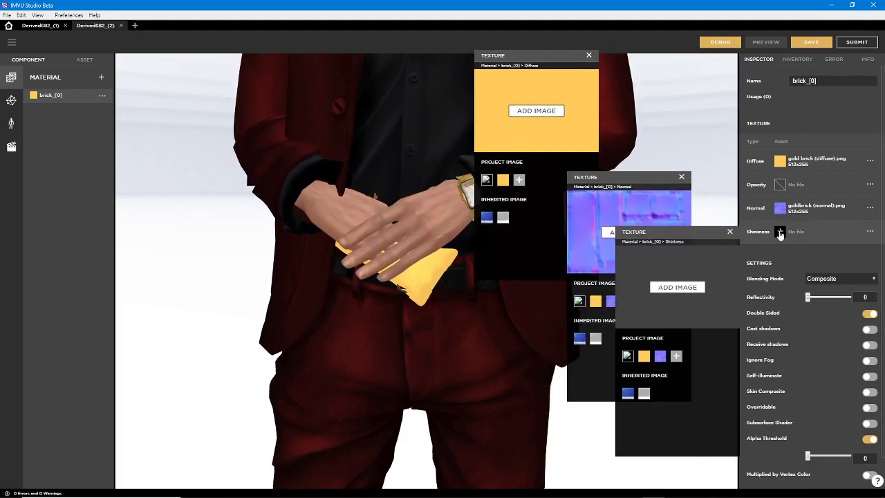
click(676, 287)
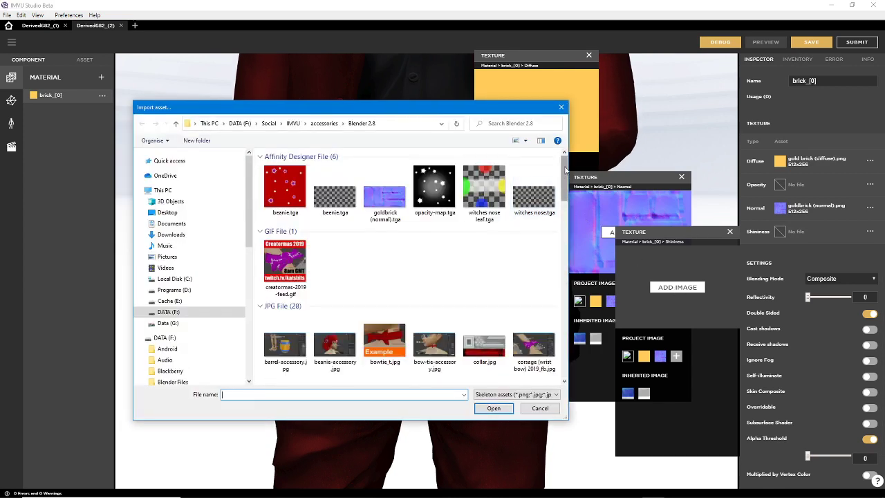
drag(564, 169, 564, 277)
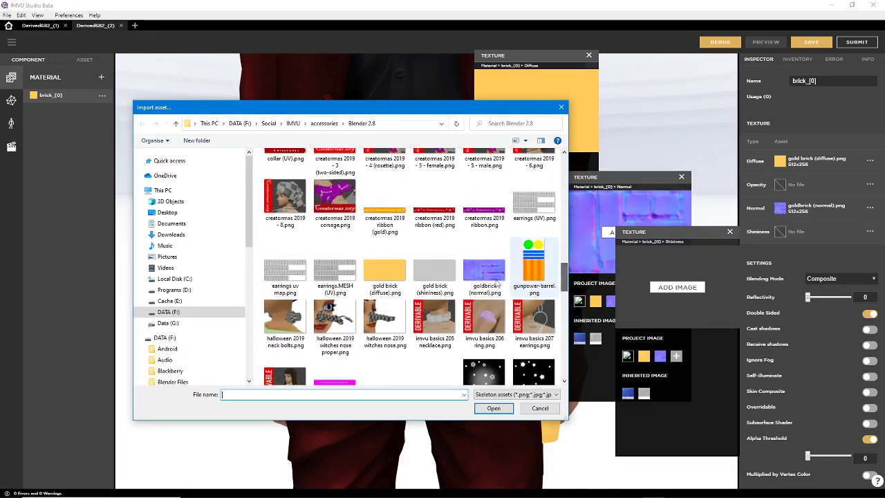
click(436, 271)
click(494, 408)
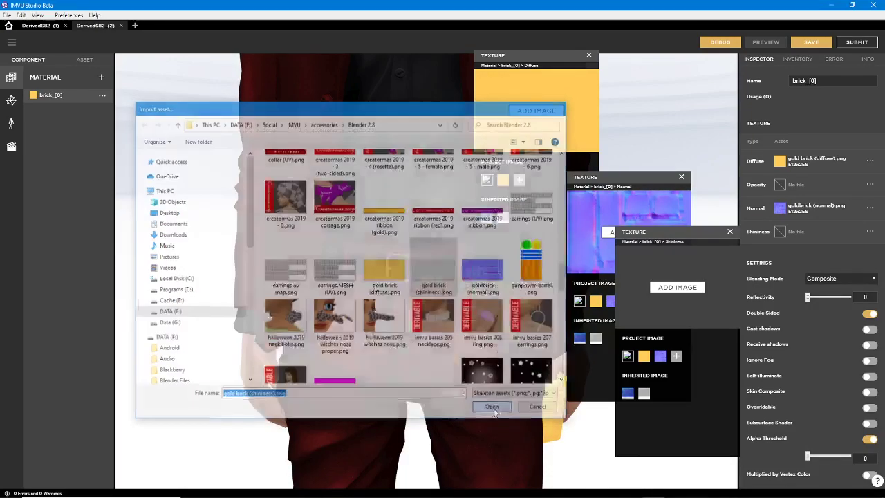
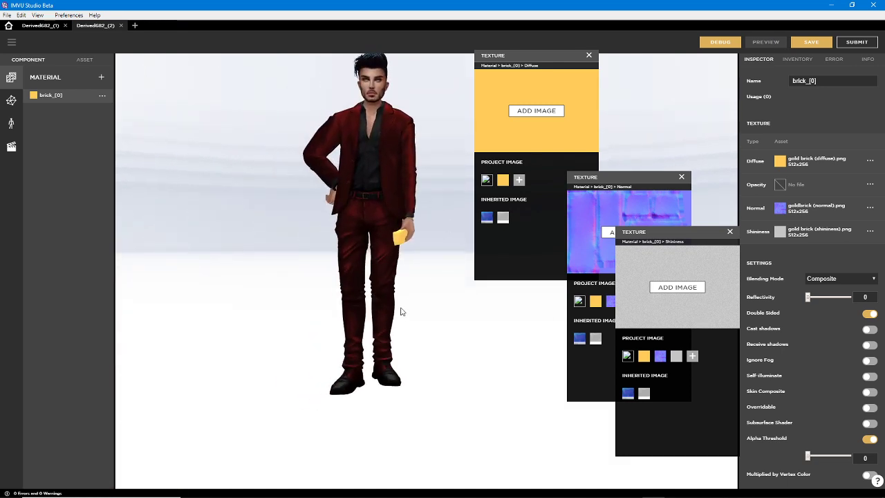
Look at the gold bar in the avatar's hand close up and set the brick_[0] material's reflectivity to 50
scroll(401, 310, up, 10)
drag(453, 362, 302, 329)
right_drag(301, 330, 428, 363)
scroll(427, 362, up, 4)
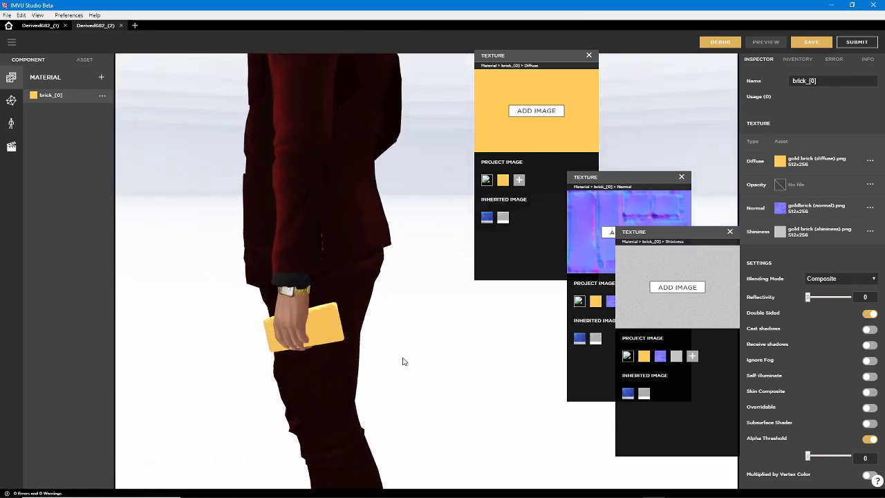
drag(308, 361, 406, 292)
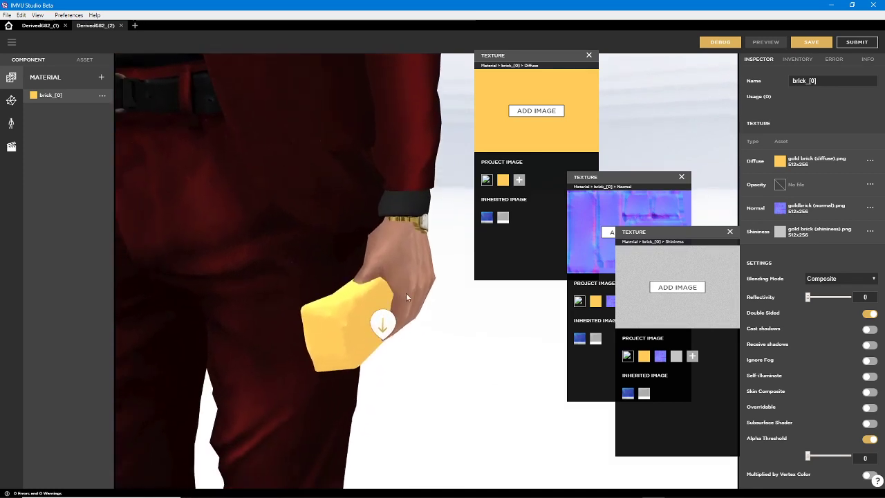
click(814, 298)
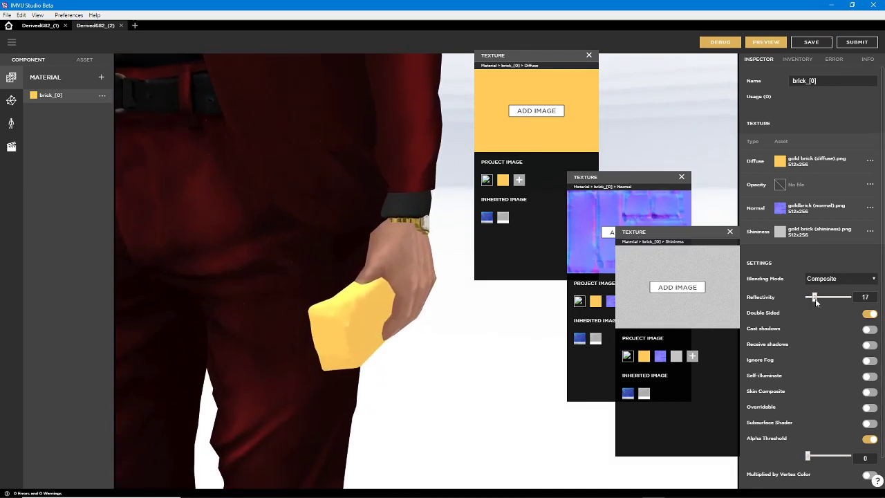
drag(816, 298, 827, 299)
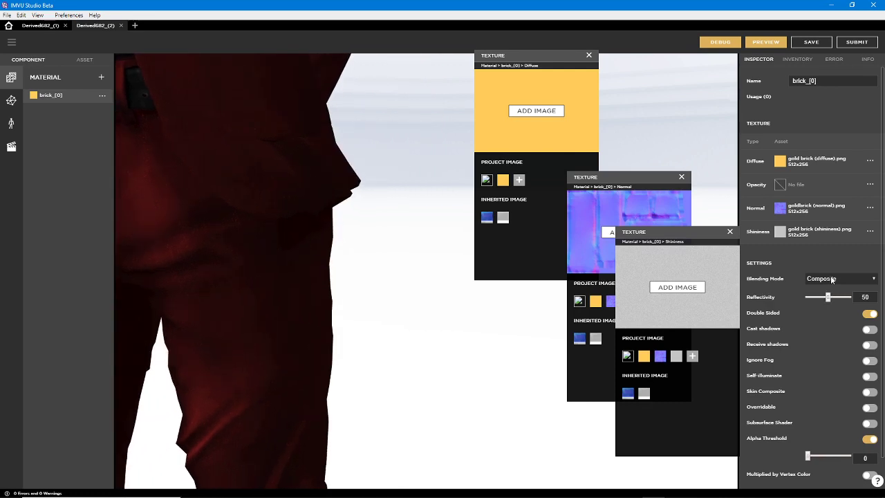
Set the brick_[0] material's blending mode to No Blending and refresh the avatar preview
click(830, 277)
click(828, 287)
click(765, 42)
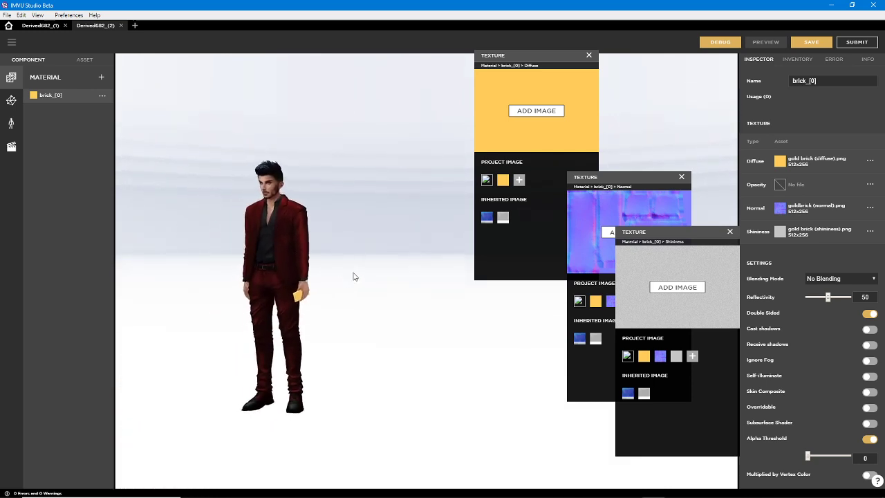
Examine the textured gold bar in the avatar's left hand from the front and the side
right_drag(353, 273, 379, 265)
scroll(382, 319, up, 6)
right_drag(224, 311, 405, 290)
scroll(404, 320, up, 4)
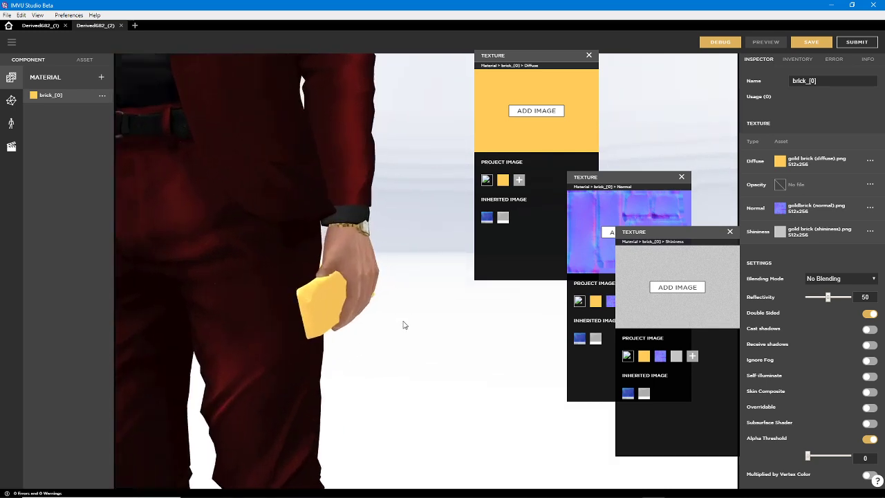
drag(405, 325, 380, 387)
scroll(473, 383, up, 3)
right_drag(379, 387, 460, 340)
drag(461, 340, 361, 334)
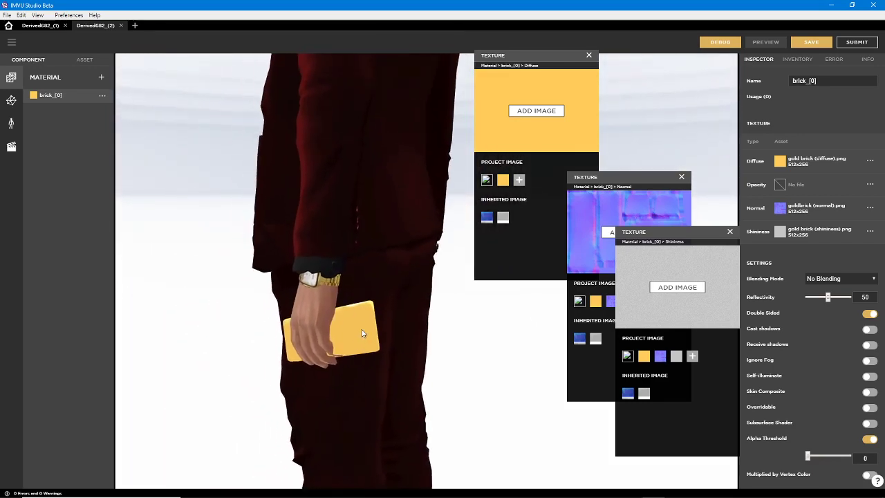
Switch to Blender and reopen the recent file "goldbar accessory (1).blend", discarding the unsaved changes
mouse_move(522, 495)
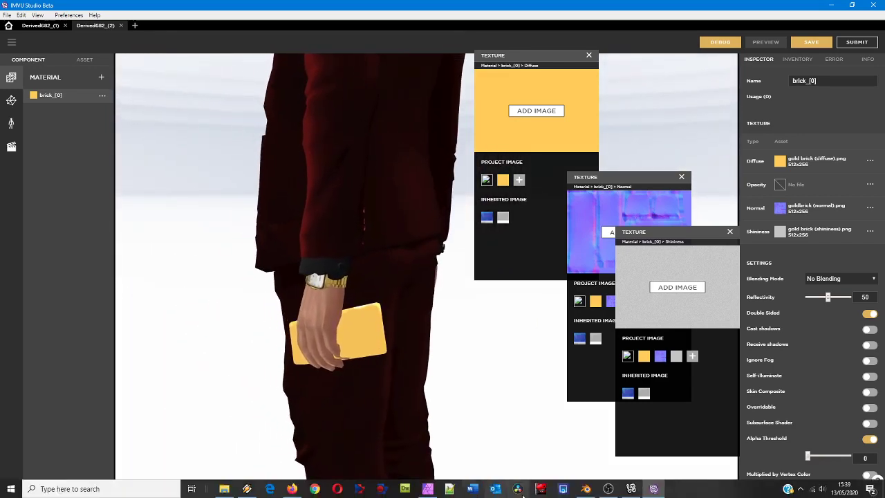
click(586, 489)
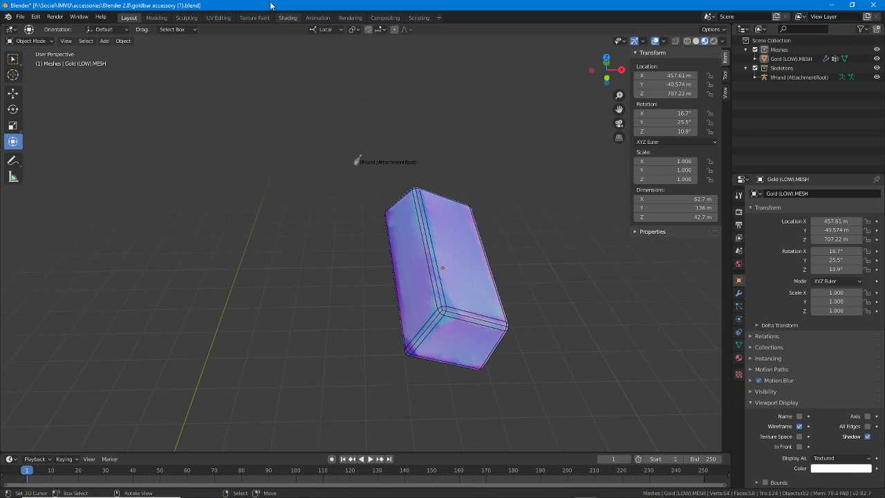
click(20, 17)
mouse_move(30, 47)
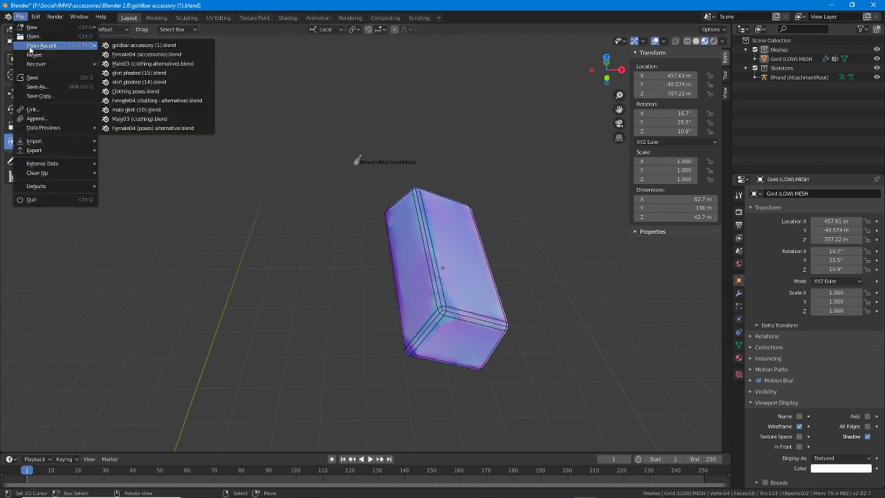
click(167, 46)
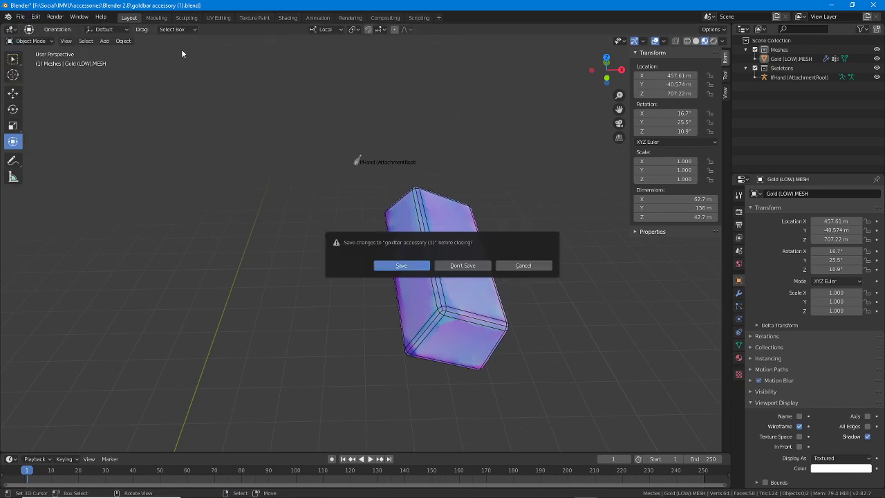
click(463, 266)
Unhide the Gold (HIGH).MESH and Gold (LOW).MESH.001 objects and inspect the overlapping bars beside the hand
scroll(459, 286, down, 5)
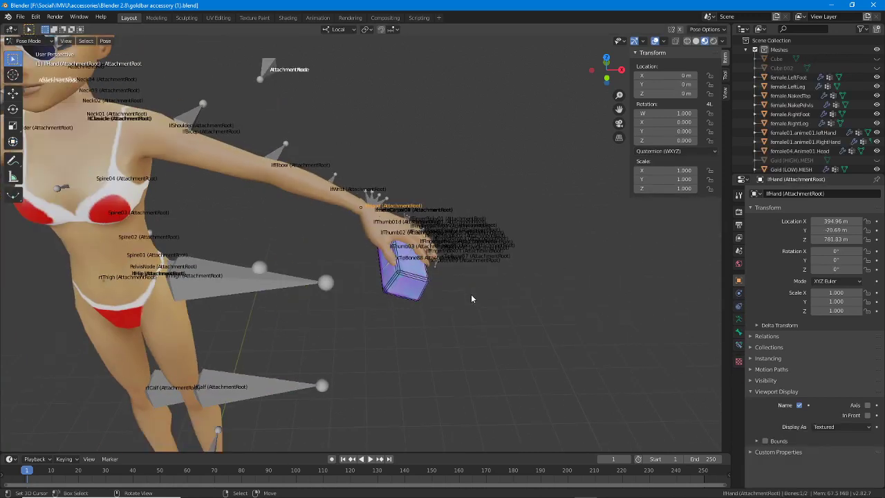
scroll(586, 233, up, 3)
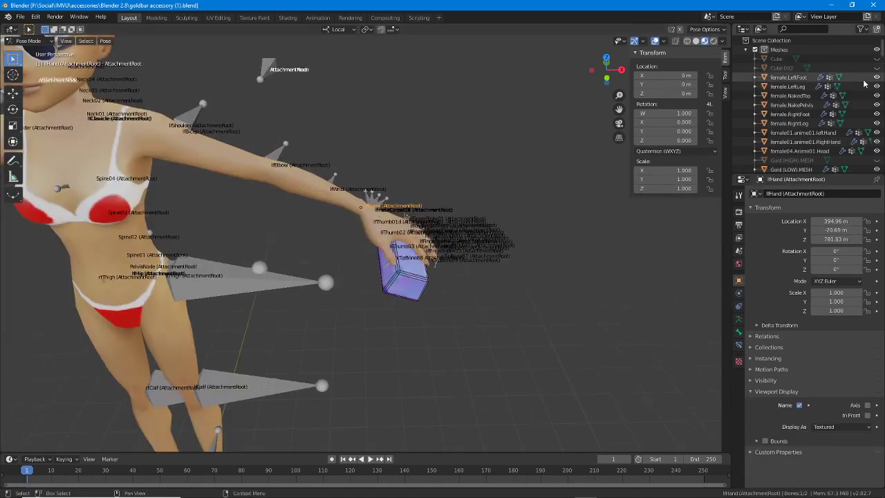
scroll(850, 104, down, 4)
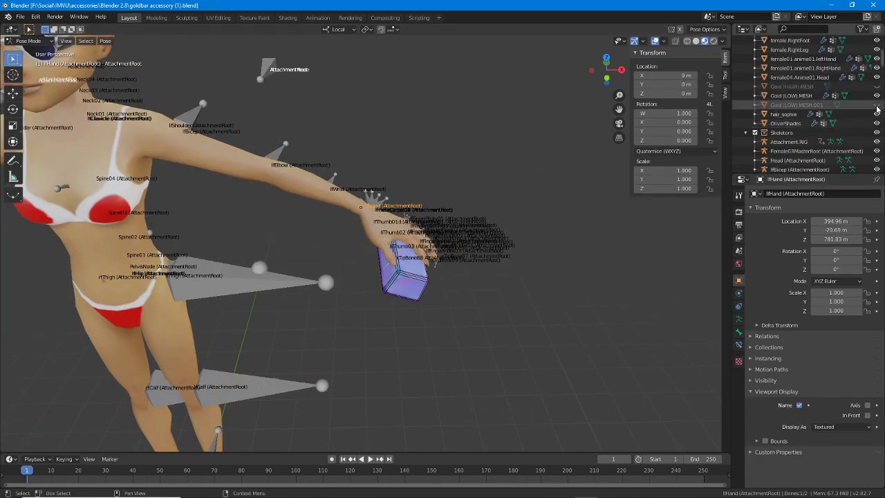
click(876, 105)
click(877, 85)
shift+middle_drag(586, 249, 335, 254)
scroll(258, 256, up, 8)
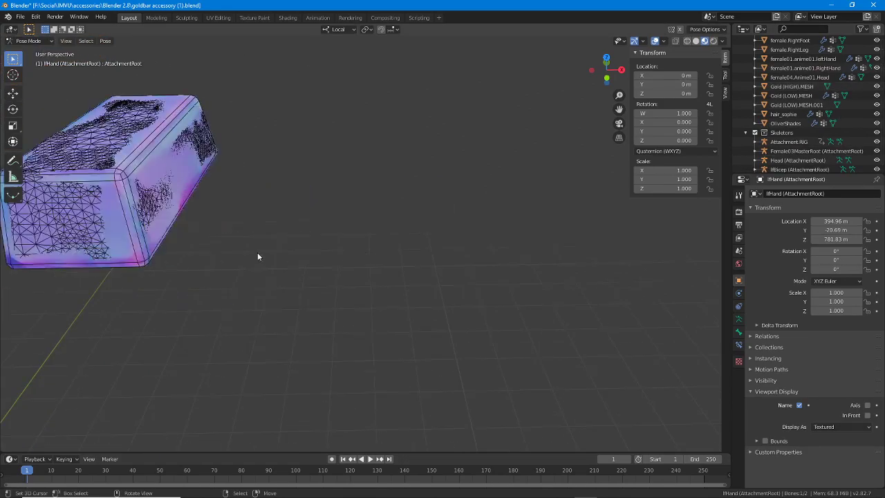
shift+middle_drag(157, 214, 443, 261)
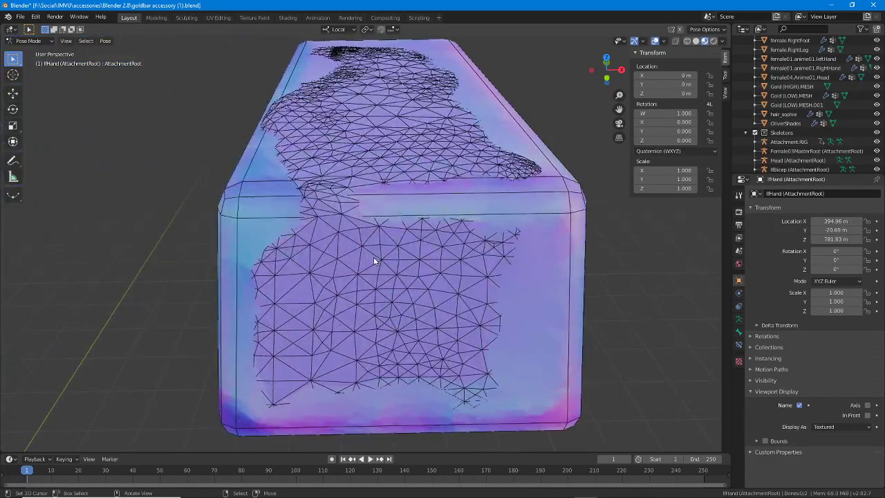
scroll(372, 261, down, 2)
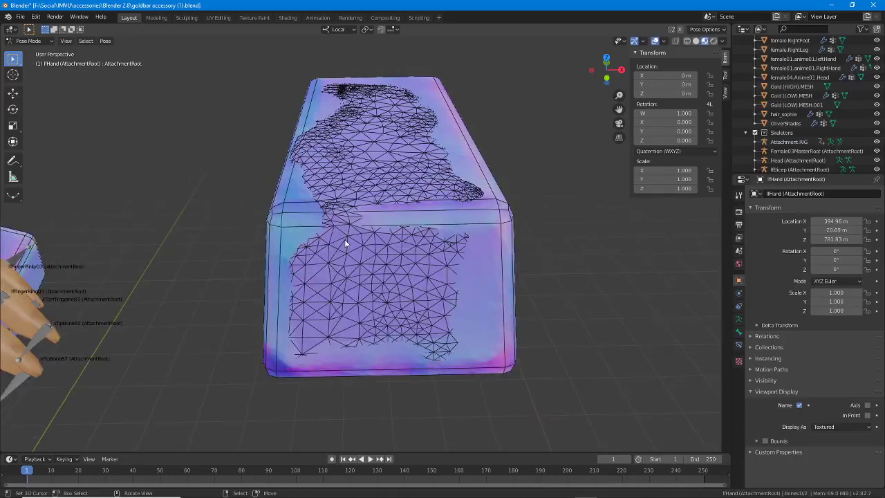
scroll(147, 296, down, 4)
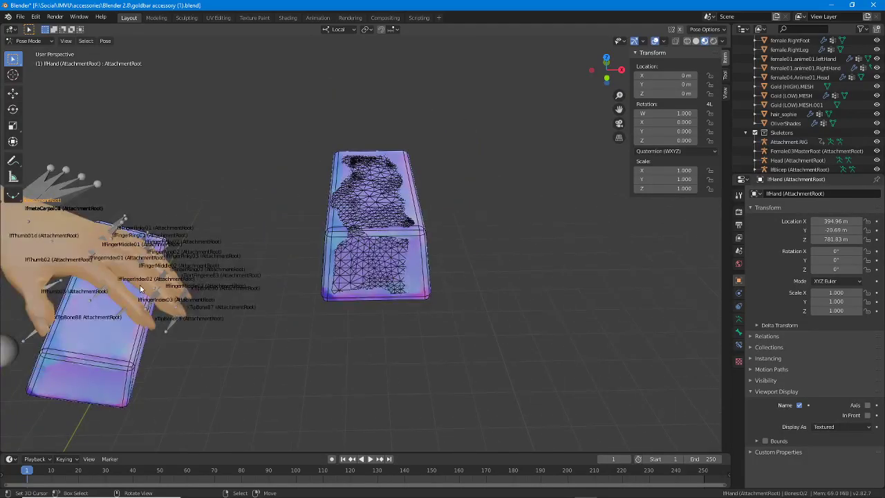
Switch to Object Mode and apply Shade Smooth to the high-resolution gold bar, Gold (HIGH).MESH
key(ctrl+Tab)
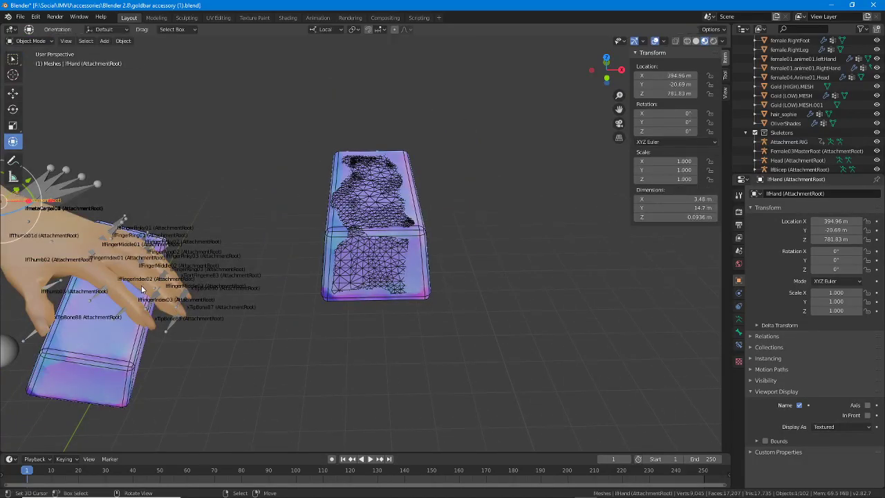
click(327, 253)
scroll(341, 222, up, 3)
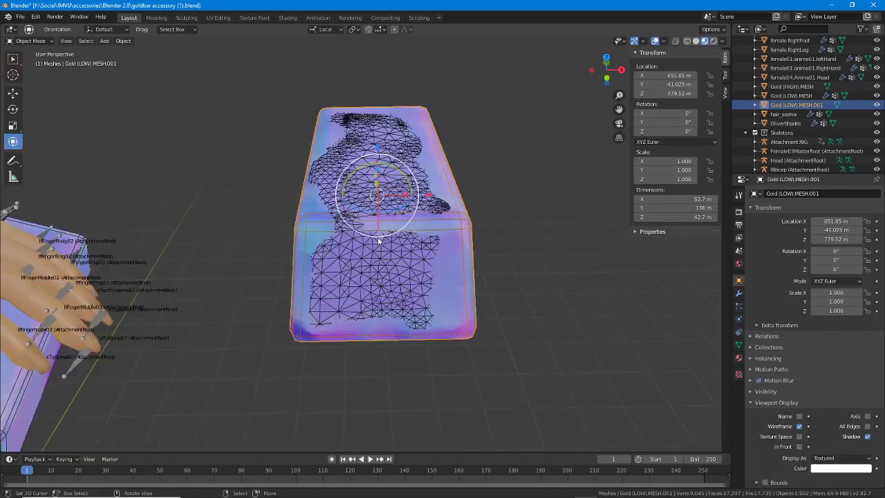
shift+middle_drag(342, 223, 374, 234)
click(398, 180)
scroll(398, 179, up, 2)
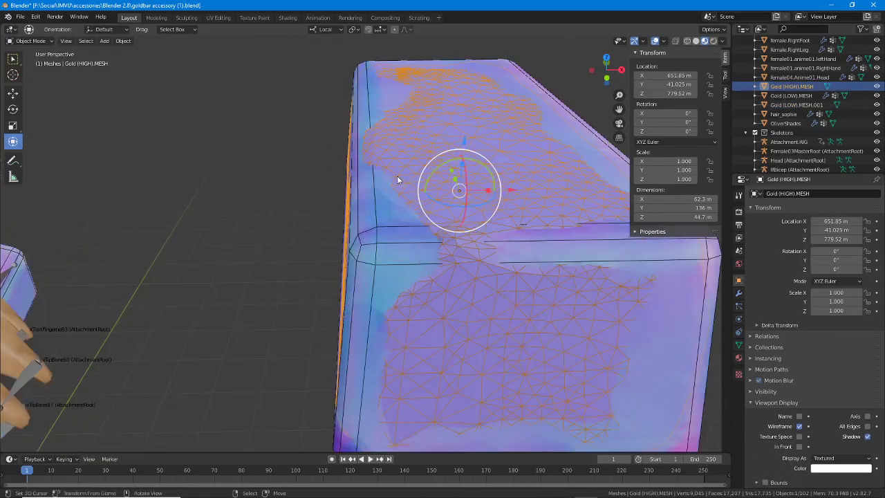
scroll(373, 240, down, 1)
right_click(374, 240)
right_click(425, 292)
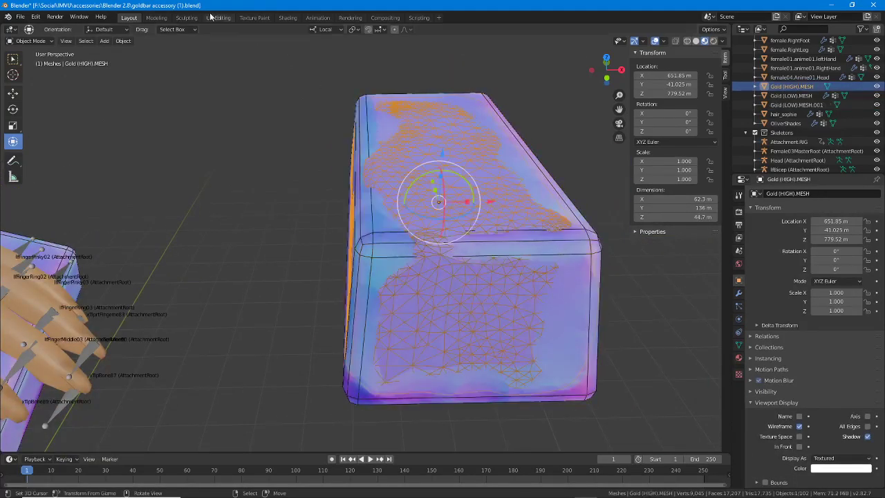
click(123, 41)
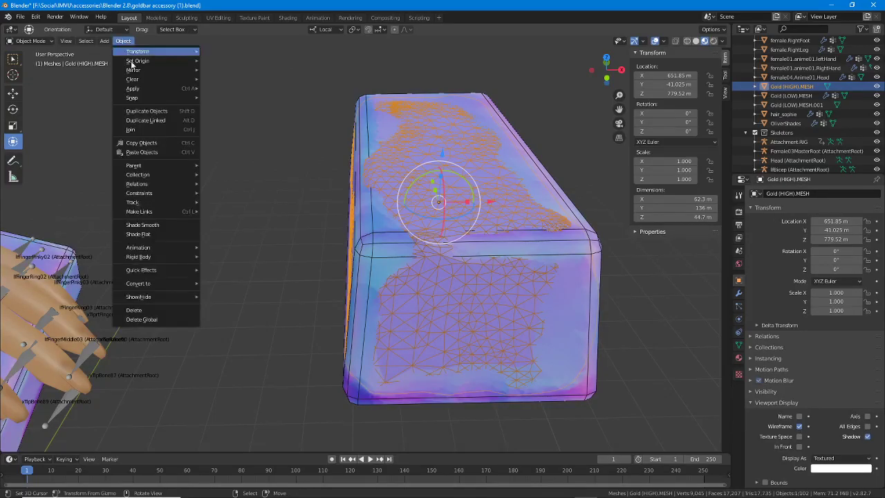
click(147, 225)
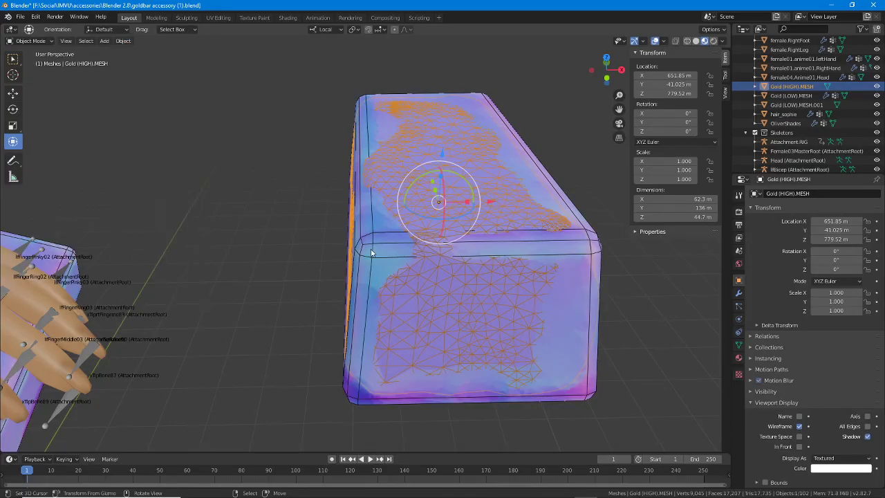
Add Gold (LOW).MESH.001 to the selection with Gold (HIGH).MESH and set the Cycles bake type to Ambient Occlusion
middle_drag(371, 253, 370, 228)
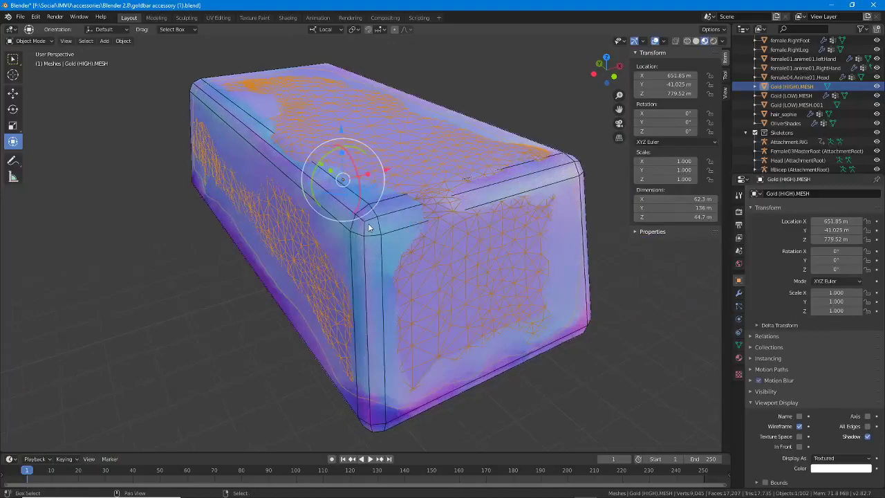
shift+click(368, 228)
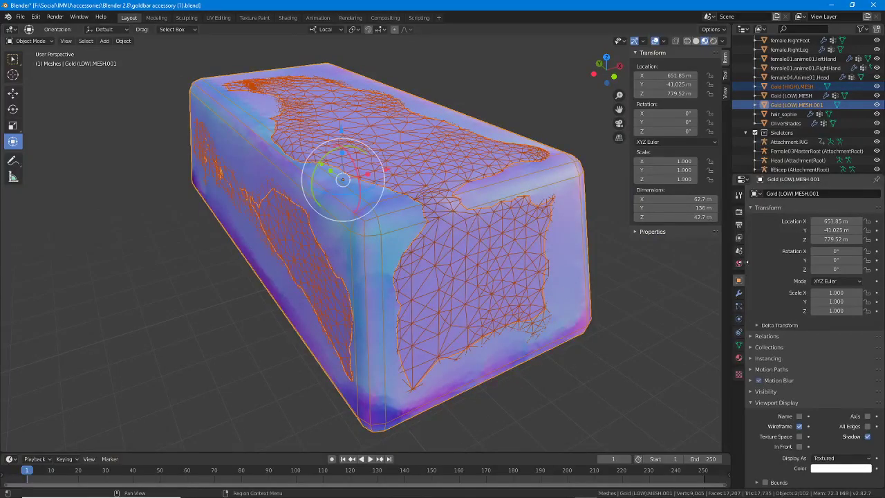
click(738, 358)
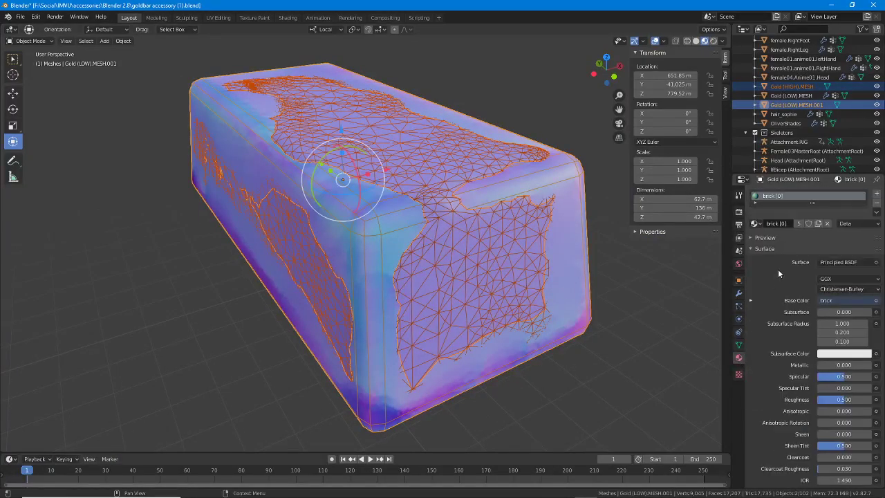
click(738, 212)
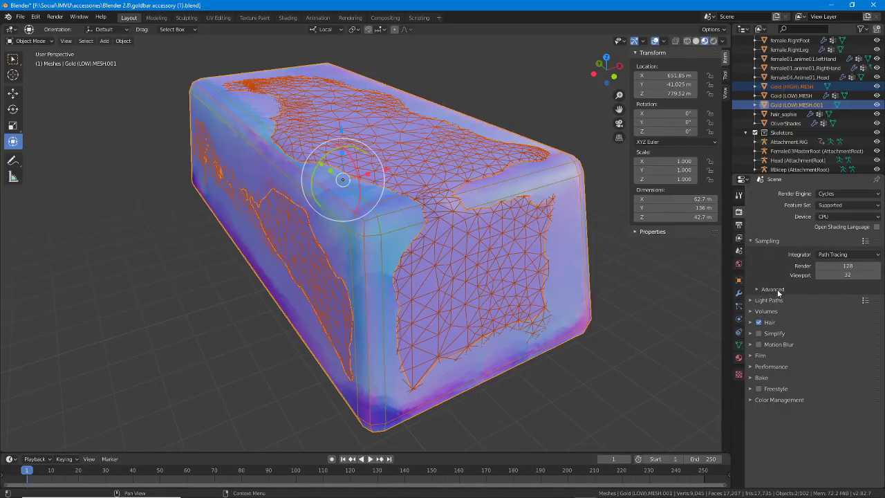
click(751, 379)
scroll(751, 381, down, 3)
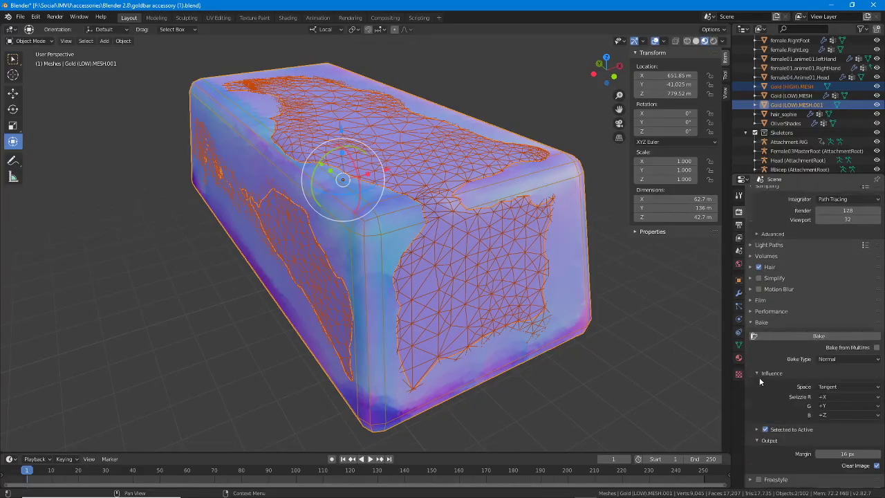
click(841, 351)
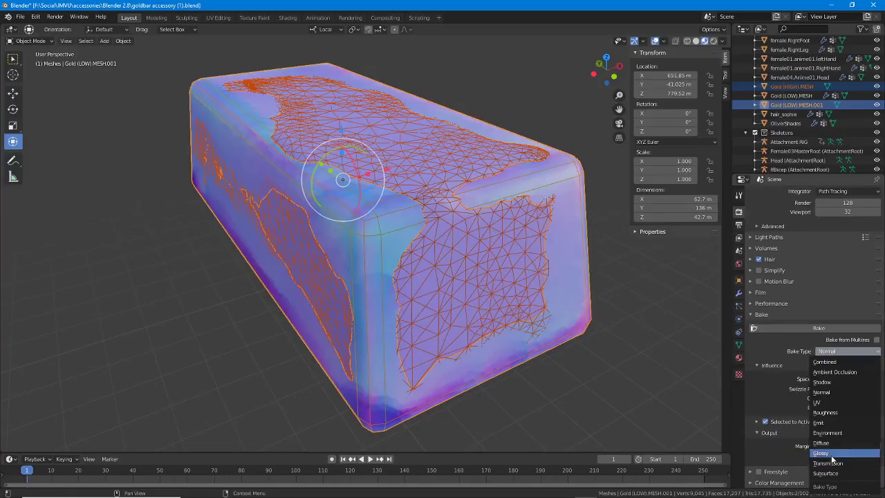
click(836, 372)
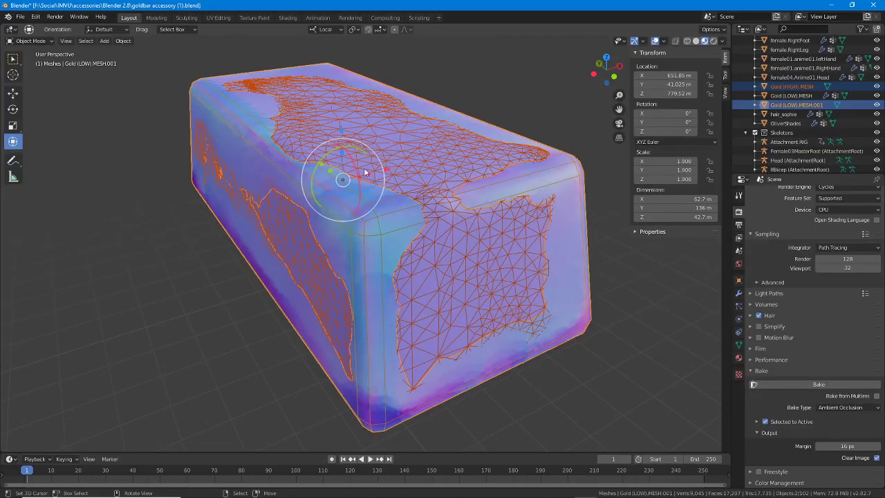
Switch to the UV Editing workspace, return to Object Mode and bake ambient occlusion from the high-poly to the low-poly bar
click(217, 18)
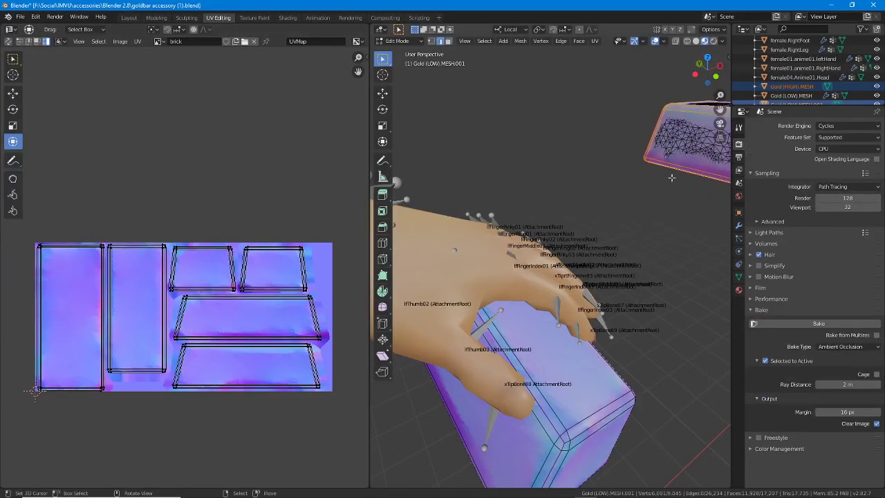
shift+middle_drag(671, 177, 387, 269)
middle_drag(543, 267, 480, 270)
shift+middle_drag(609, 231, 579, 292)
key(Tab)
scroll(544, 280, up, 4)
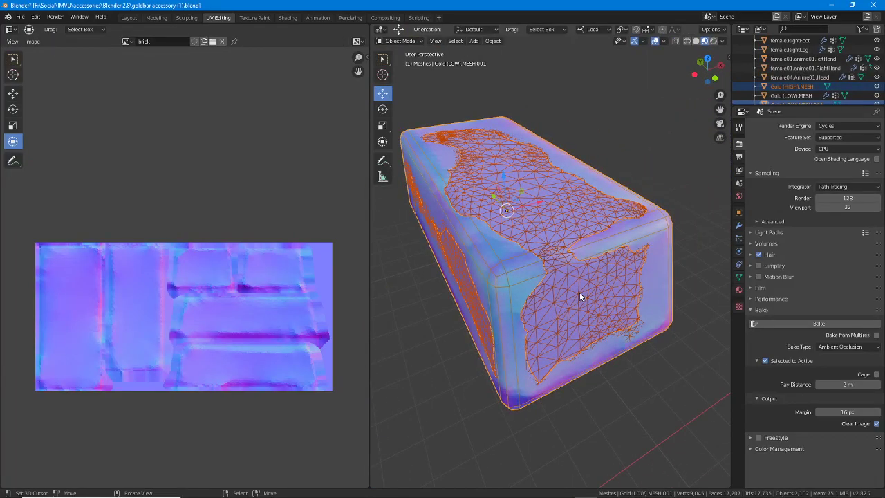
click(819, 322)
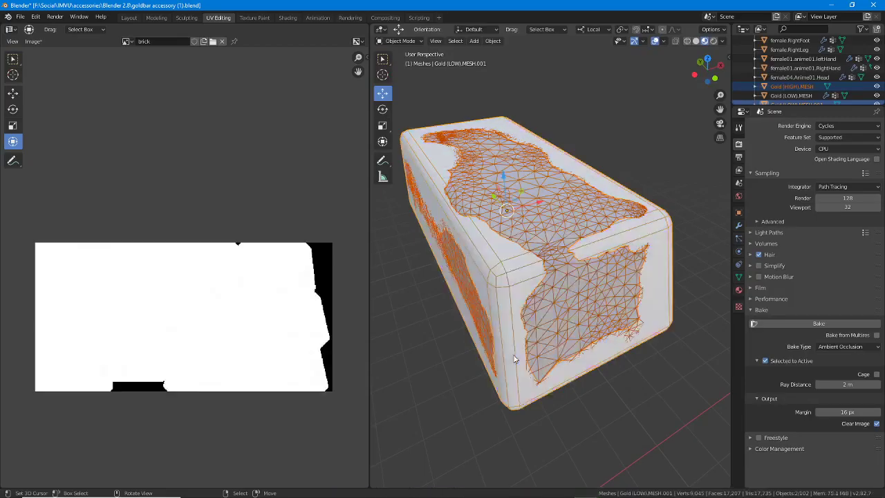
middle_drag(508, 358, 533, 295)
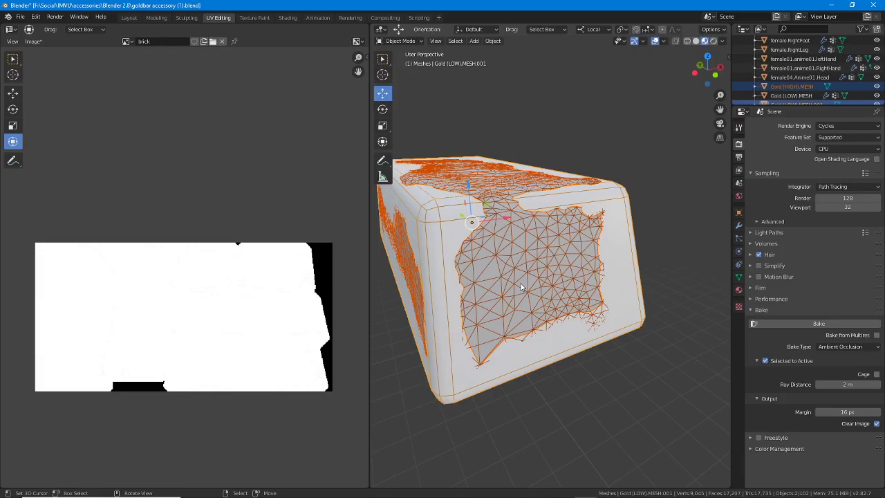
Set the bake ray distance to 100 m and bake the ambient occlusion again
click(861, 385)
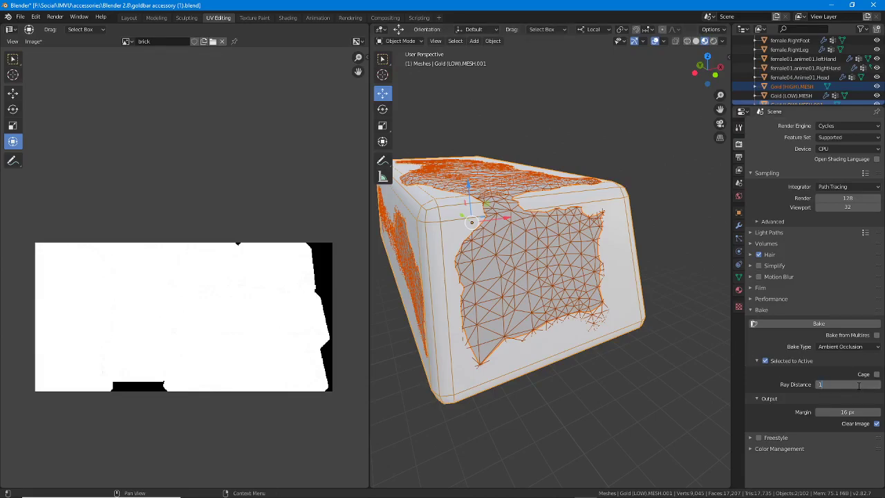
text(100)
key(Return)
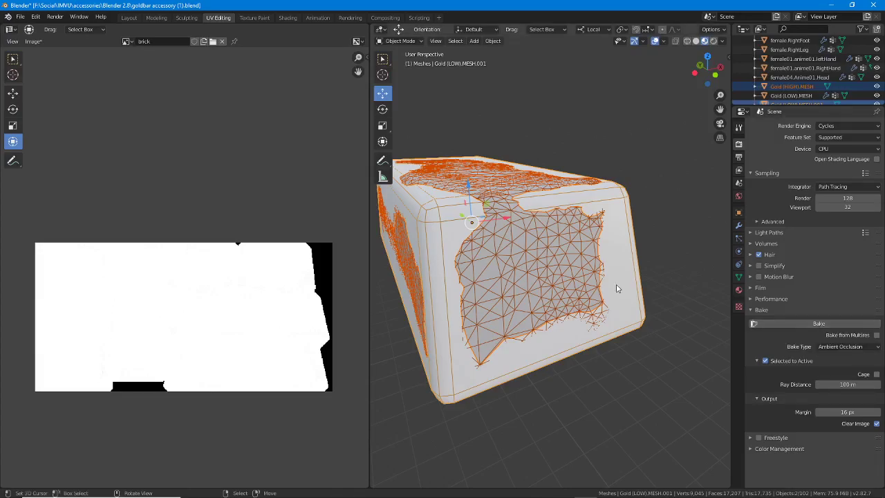
click(819, 323)
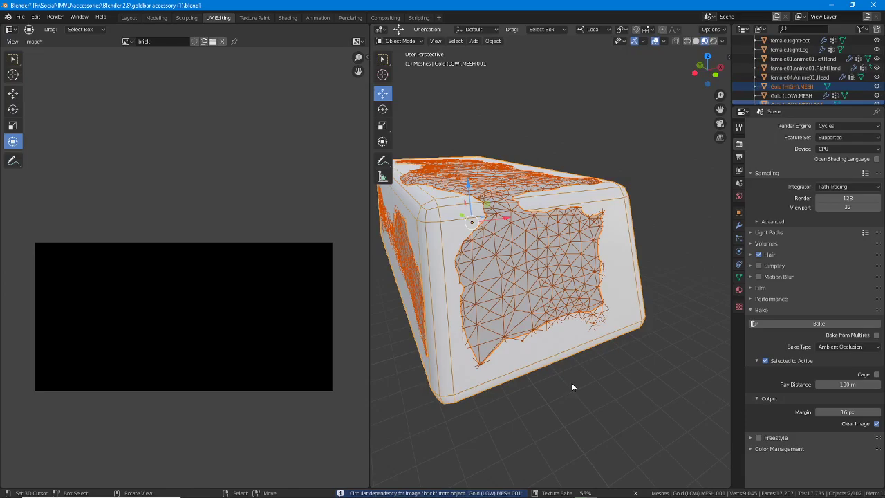
scroll(538, 340, down, 5)
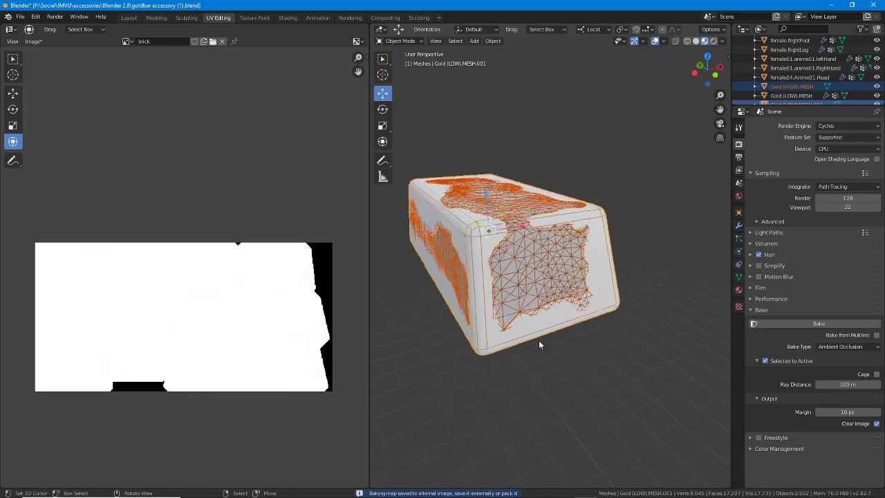
Duplicate the high- and low-poly gold bars together and move the copies away from the originals towards the grid
middle_drag(535, 320, 586, 147)
key(shift+d)
key(Escape)
drag(590, 88, 565, 372)
shift+middle_drag(485, 269, 401, 90)
scroll(528, 346, up, 2)
scroll(530, 351, up, 1)
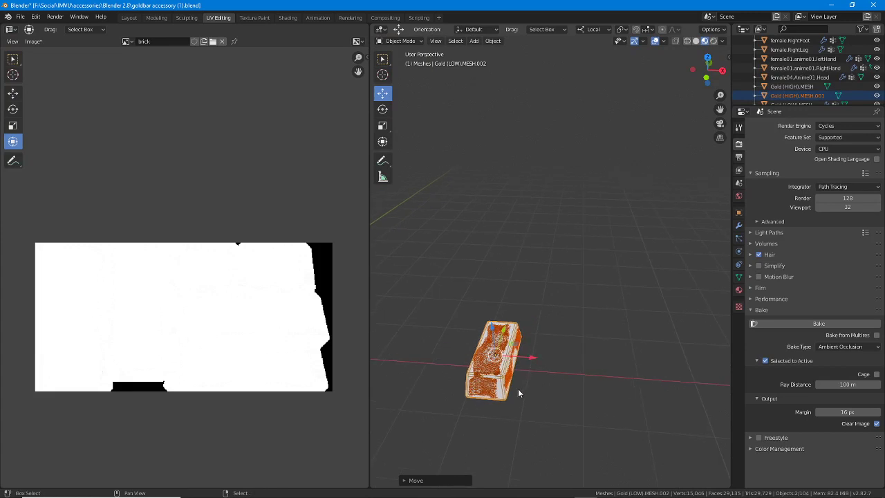
shift+middle_drag(518, 389, 529, 382)
Scale the duplicated high- and low-poly bars down together in several passes, starting with a factor of 0.1
key(s)
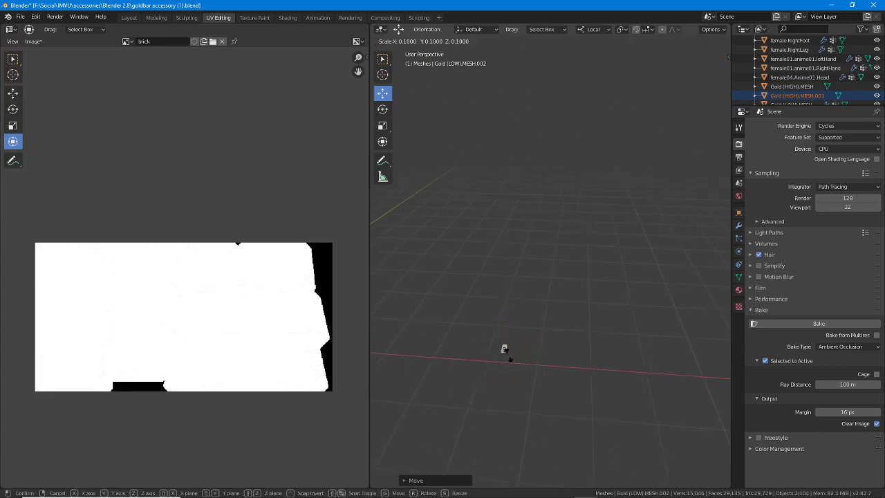
key(Return)
key(KP_Decimal)
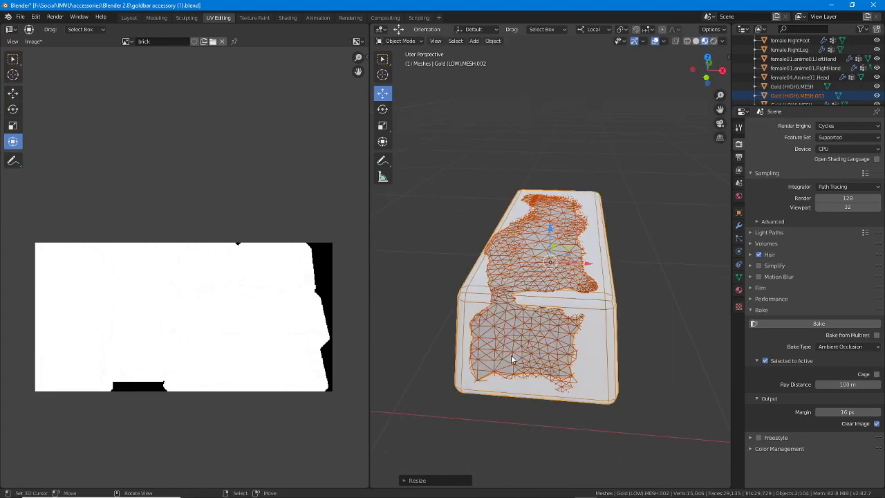
scroll(511, 359, up, 2)
scroll(586, 367, down, 1)
scroll(596, 357, down, 7)
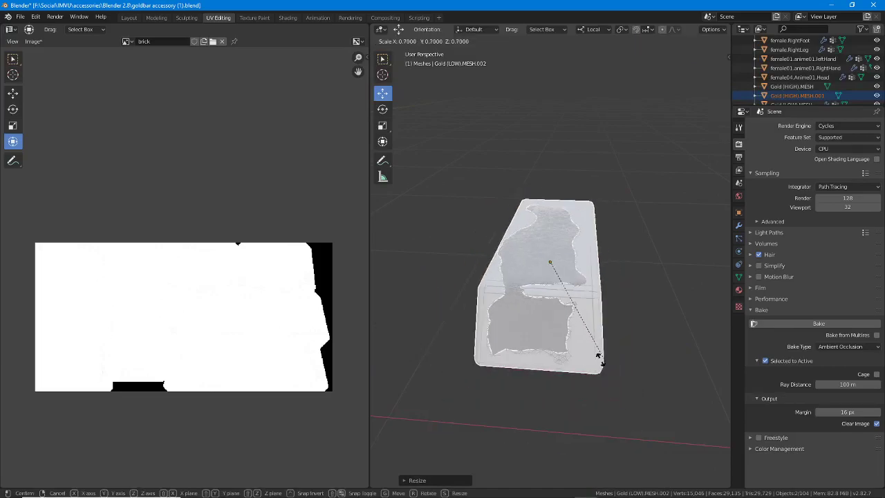
scroll(558, 293, up, 2)
scroll(560, 293, up, 10)
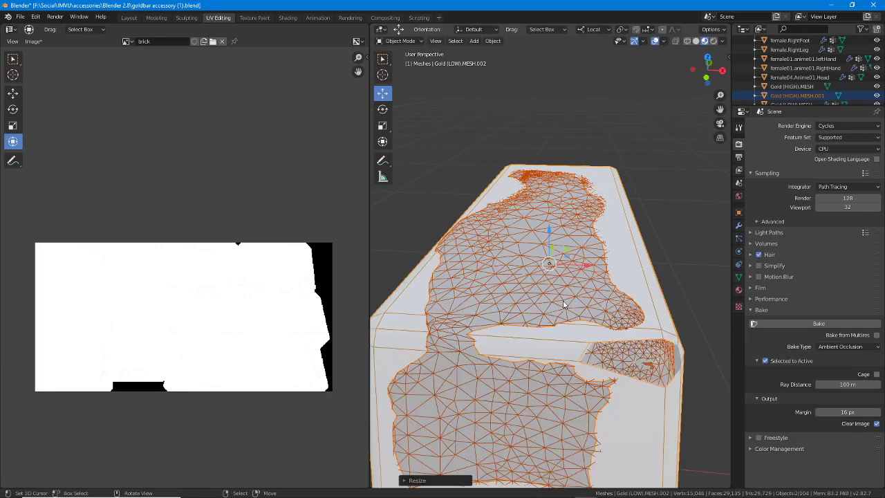
scroll(650, 418, down, 2)
key(s)
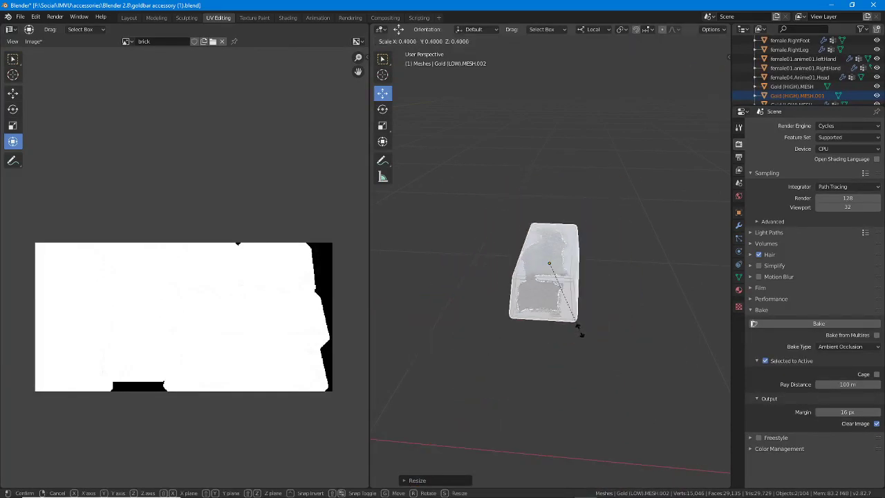
click(575, 318)
scroll(567, 336, down, 4)
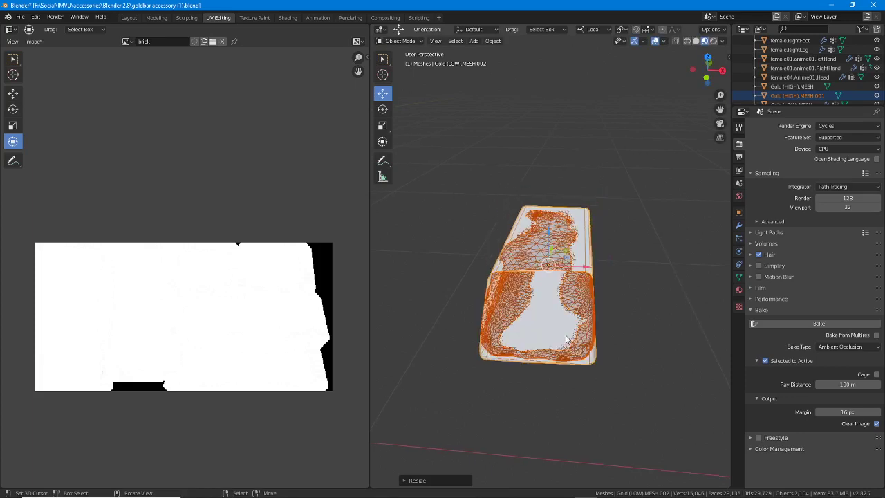
middle_drag(572, 351, 553, 339)
scroll(594, 359, up, 2)
scroll(555, 336, down, 2)
Select the duplicated high-poly bar plus its low-poly copy as active, set the ray distance to 1 m and bake ambient occlusion
click(557, 250)
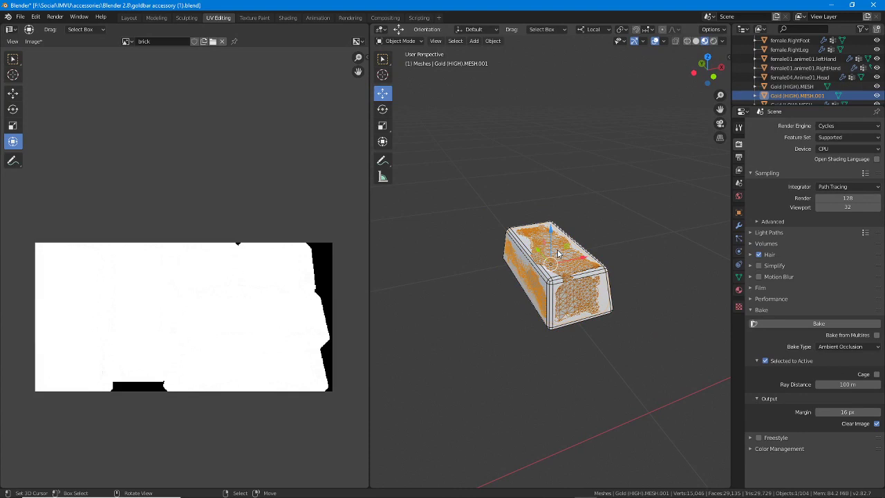
shift+click(553, 285)
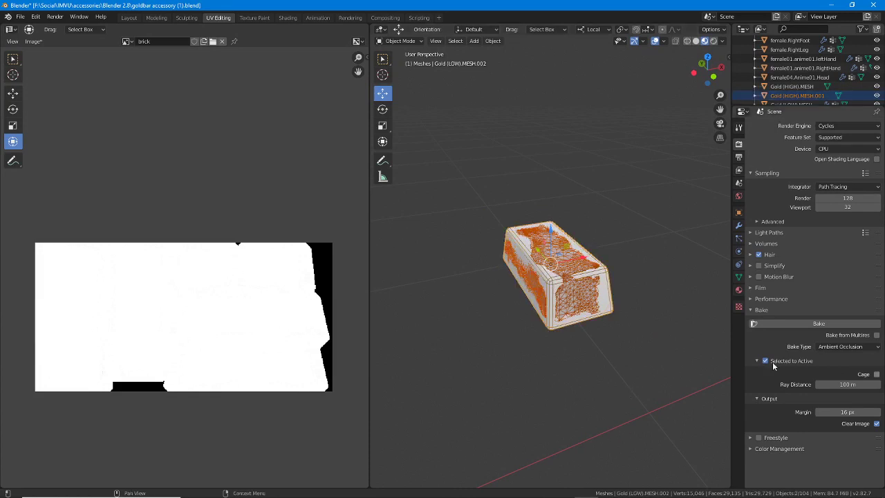
click(855, 385)
text(1)
key(Return)
click(819, 324)
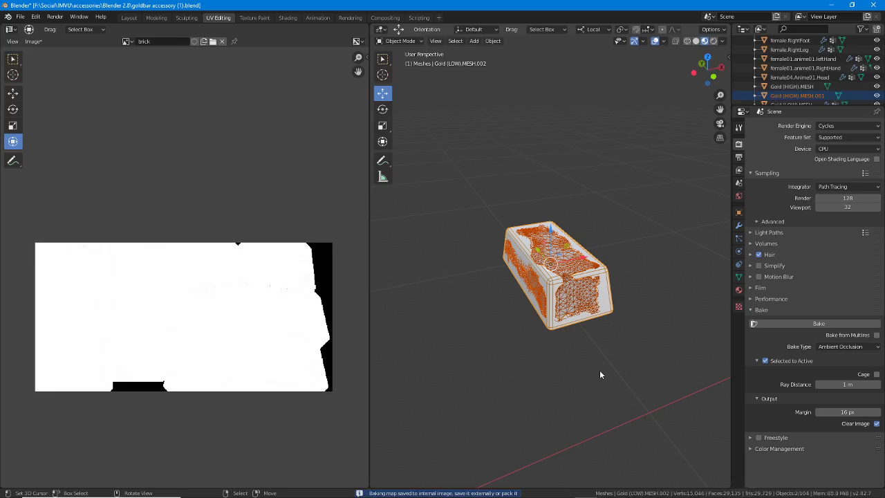
Set the bake's ray distance to 0.1 m and bake ambient occlusion from the high-poly brick to the low-poly brick
scroll(270, 373, up, 4)
scroll(267, 356, up, 3)
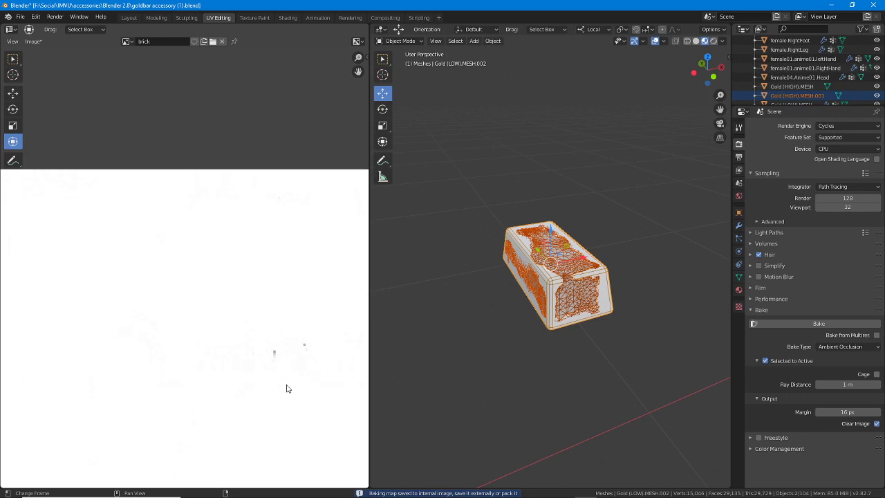
scroll(595, 356, up, 4)
scroll(595, 356, down, 5)
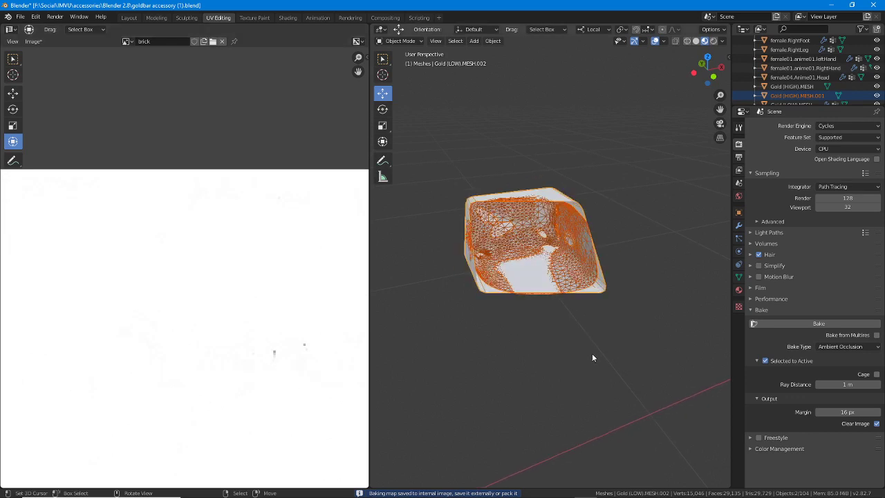
middle_drag(592, 353, 563, 349)
click(855, 385)
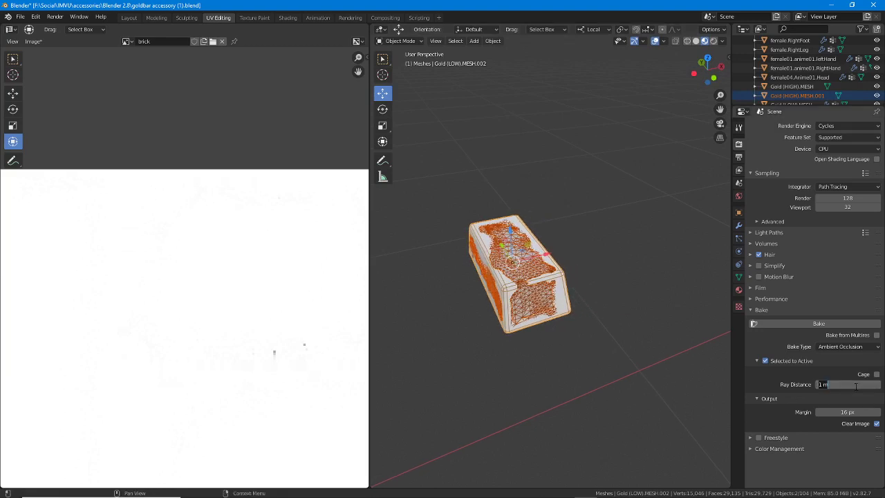
key(BackSpace)
text(.1)
key(Return)
click(819, 322)
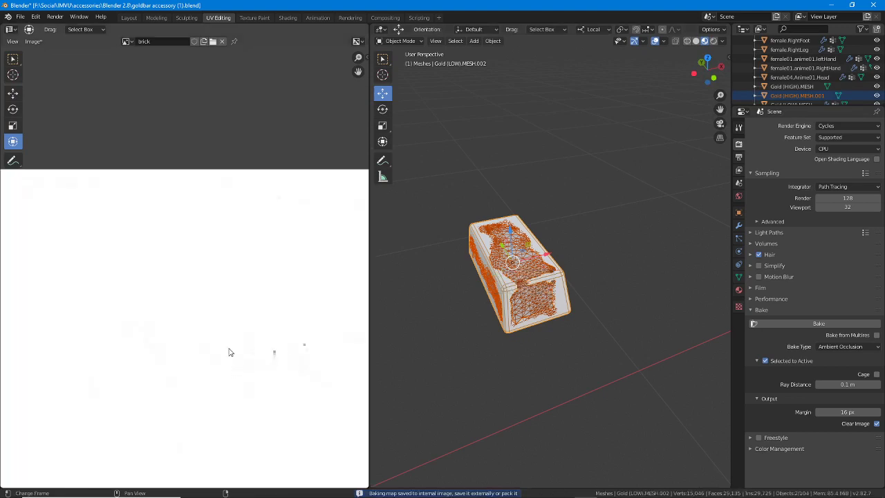
Apply rotation and scale to the high-poly brick Gold (HIGH).MESH.001
scroll(229, 350, down, 4)
scroll(229, 351, up, 3)
scroll(230, 351, down, 1)
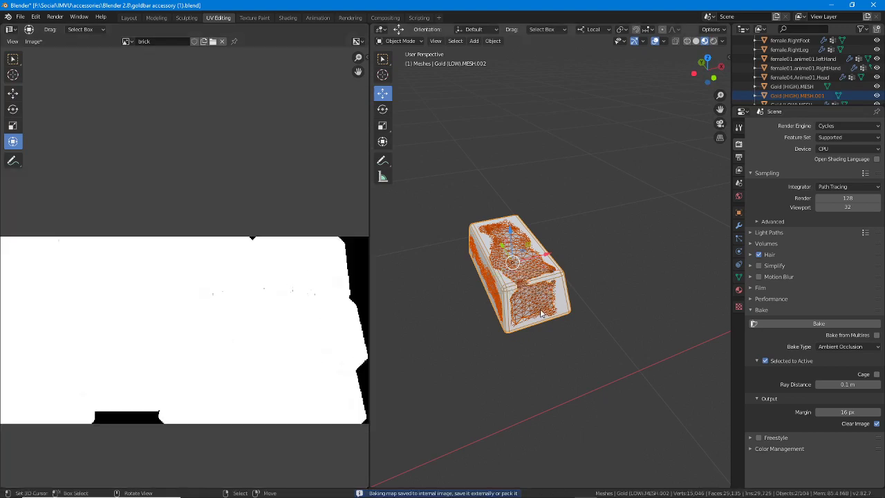
scroll(542, 313, up, 3)
scroll(534, 309, down, 2)
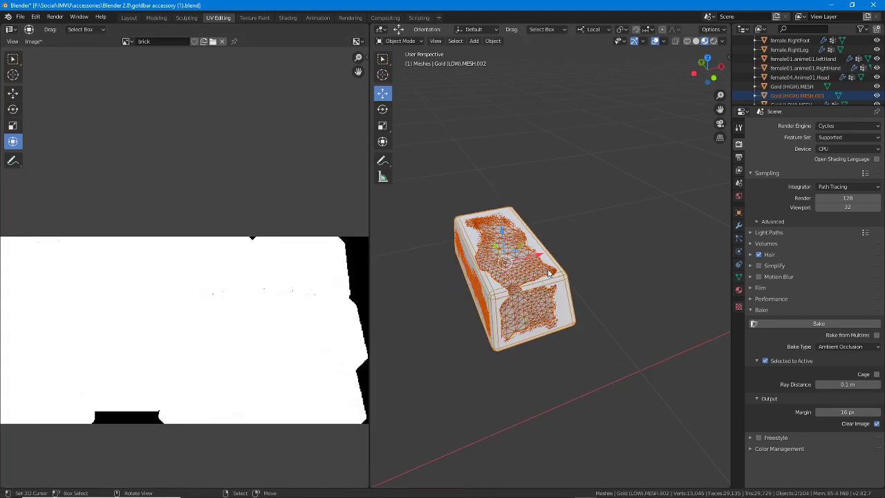
click(550, 274)
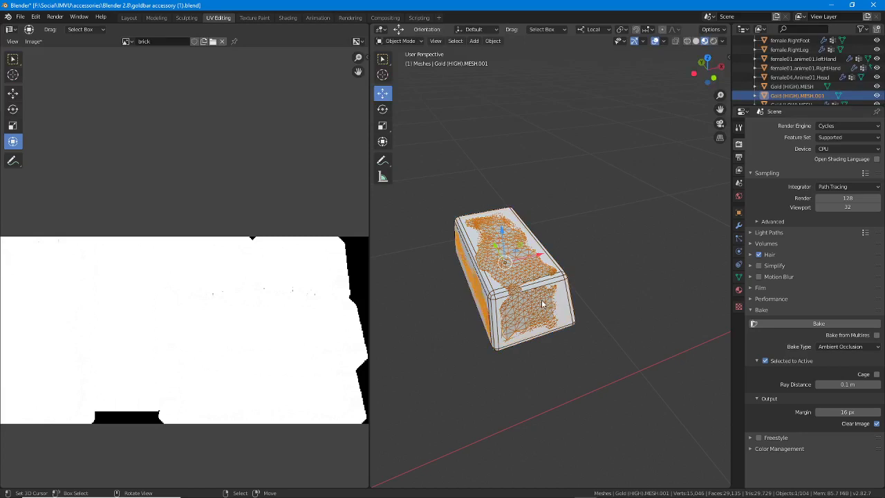
click(455, 41)
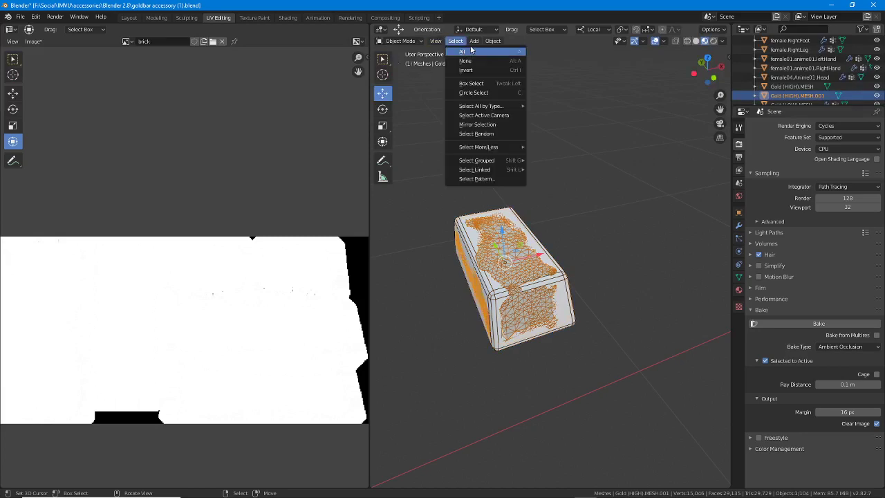
click(492, 41)
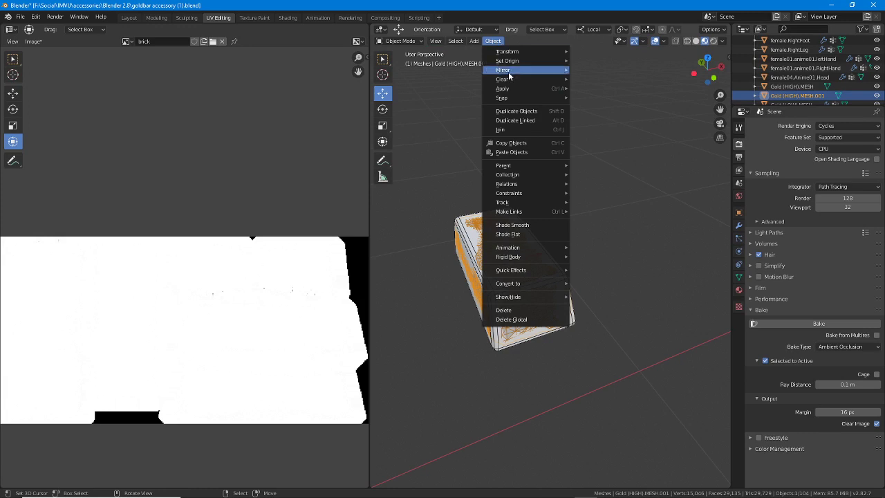
mouse_move(510, 93)
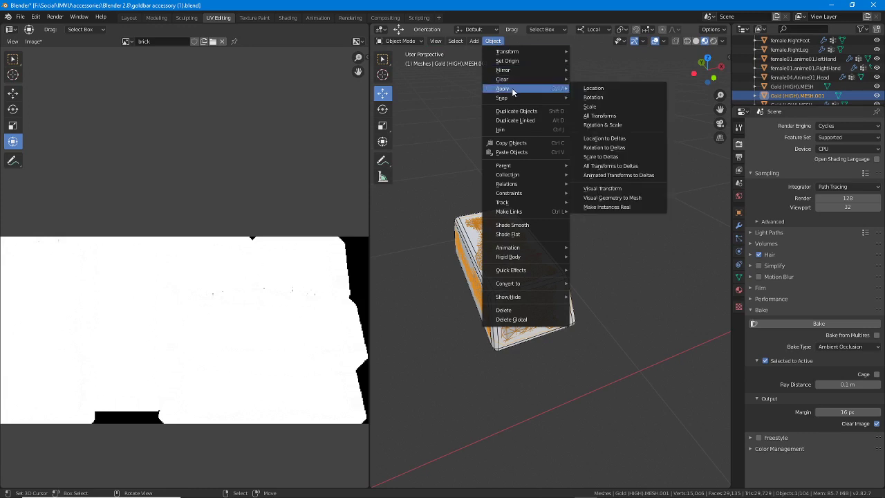
click(602, 125)
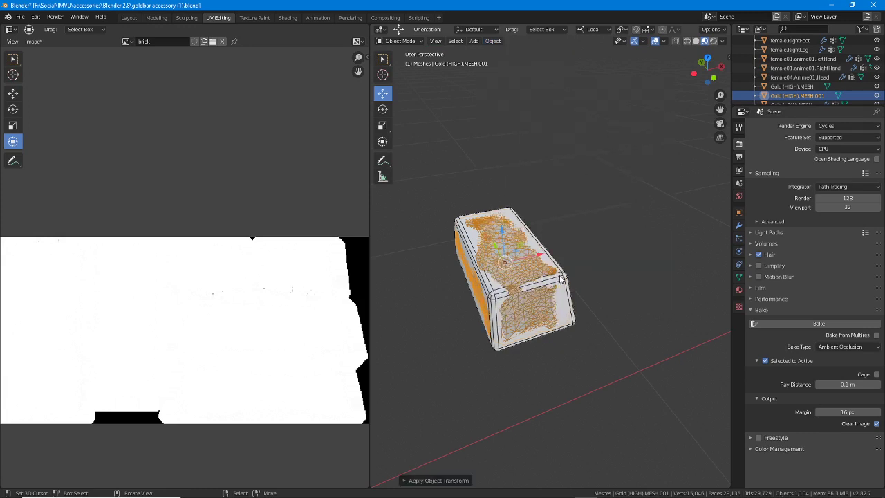
Apply rotation and scale to Gold (LOW).MESH.002, and rebake ambient occlusion from the high-poly brick onto it
click(561, 268)
click(493, 41)
mouse_move(512, 92)
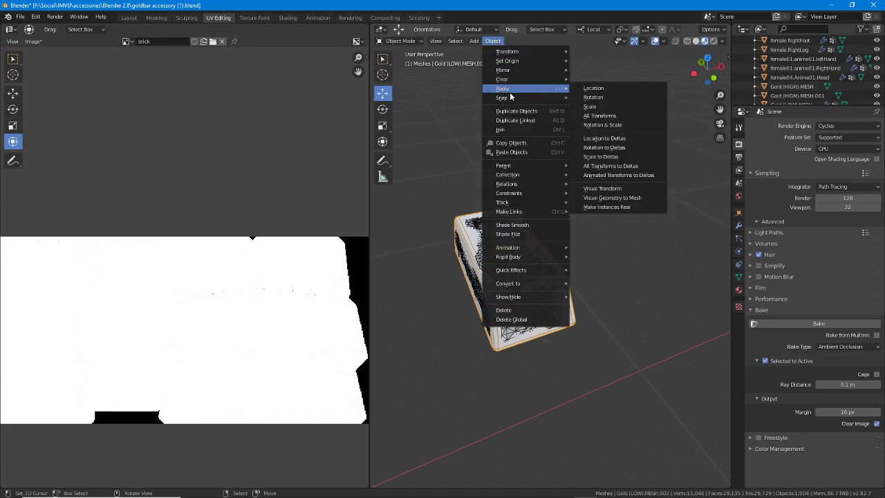
click(595, 124)
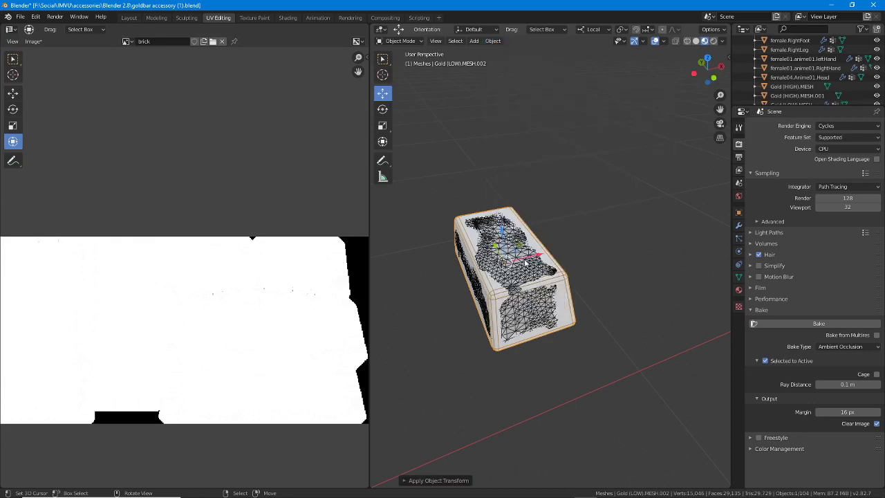
shift+click(527, 262)
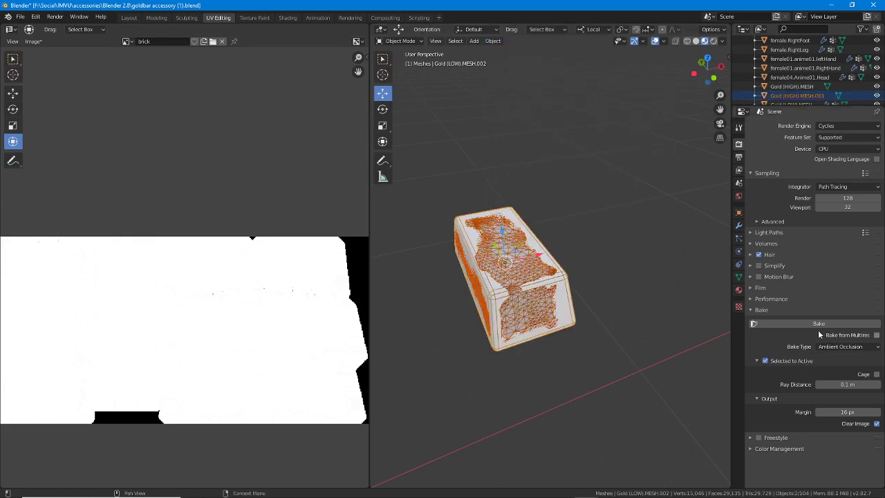
click(816, 323)
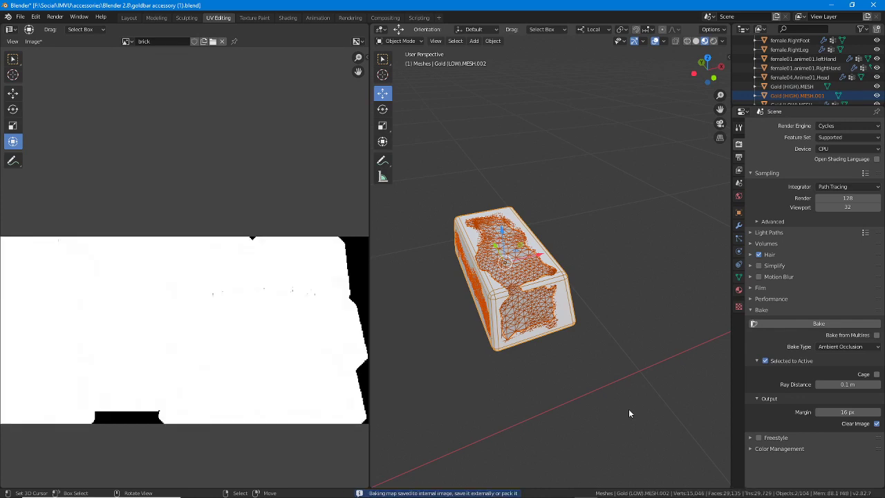
Set the ray distance to 0.01 m and bake the ambient occlusion again
click(832, 384)
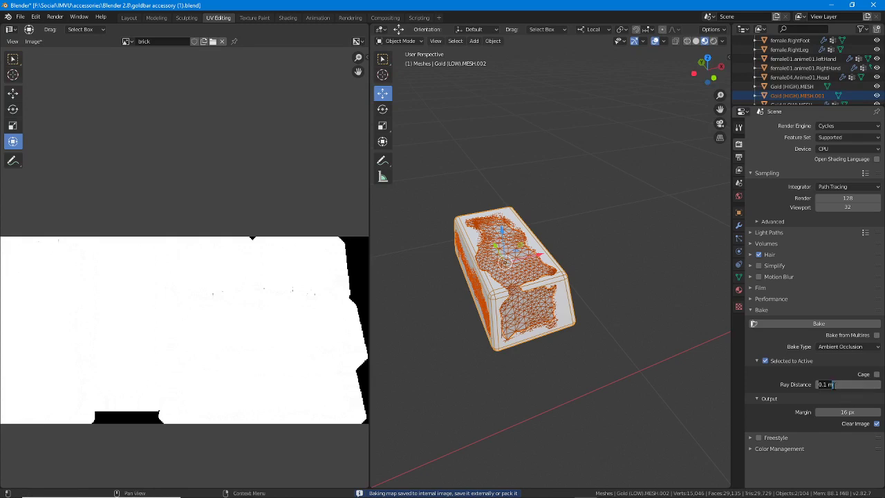
key(BackSpace)
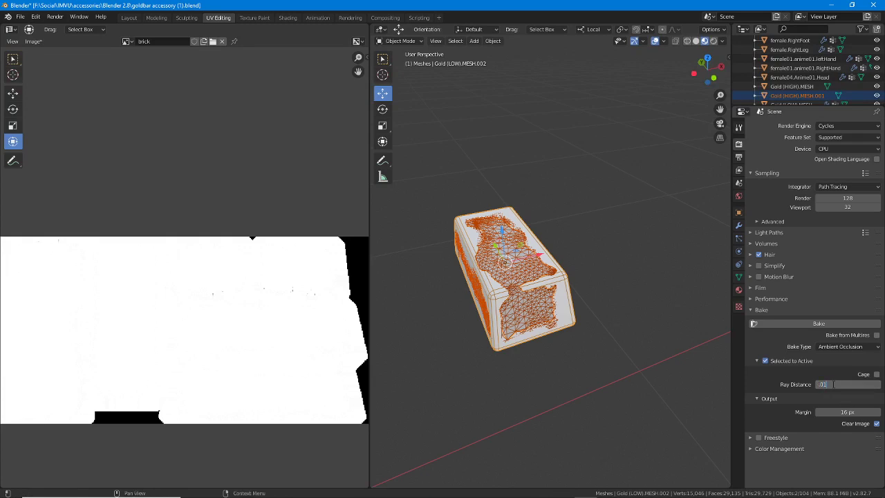
text(.01)
key(Return)
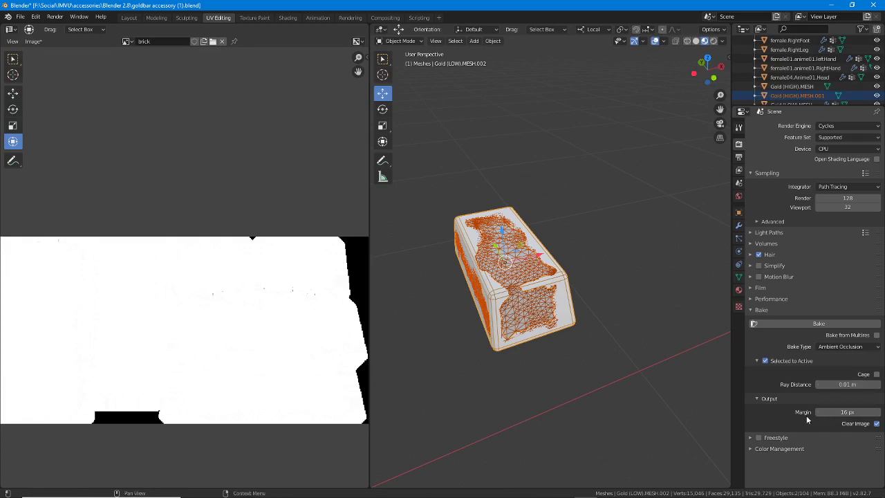
click(809, 323)
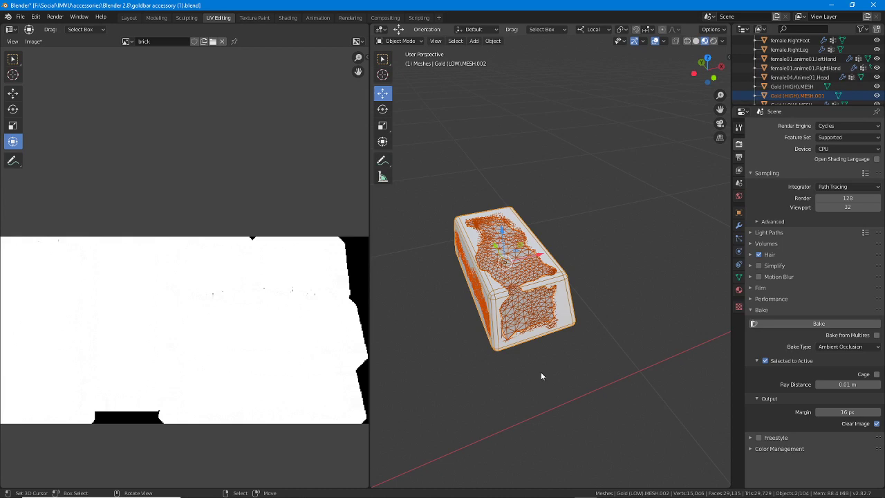
Scale the selected high-poly and low-poly bricks down together to a tiny size and centre the view on them
middle_drag(540, 375, 553, 338)
key(s)
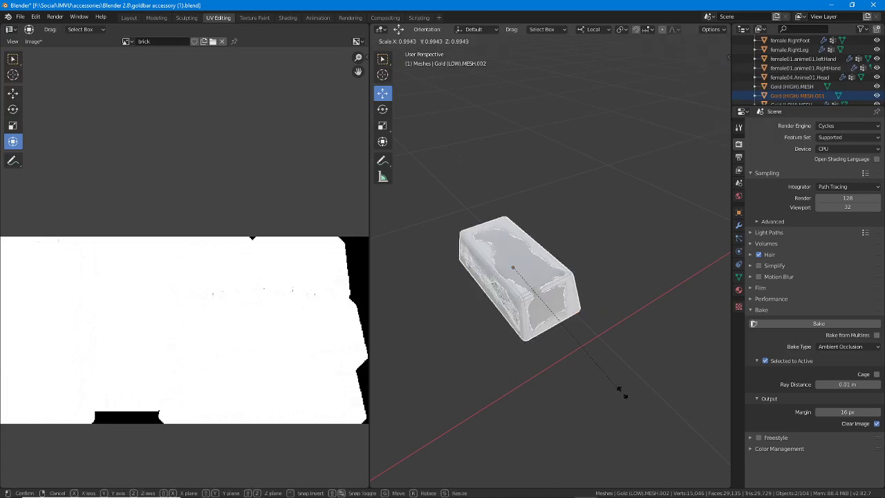
click(523, 283)
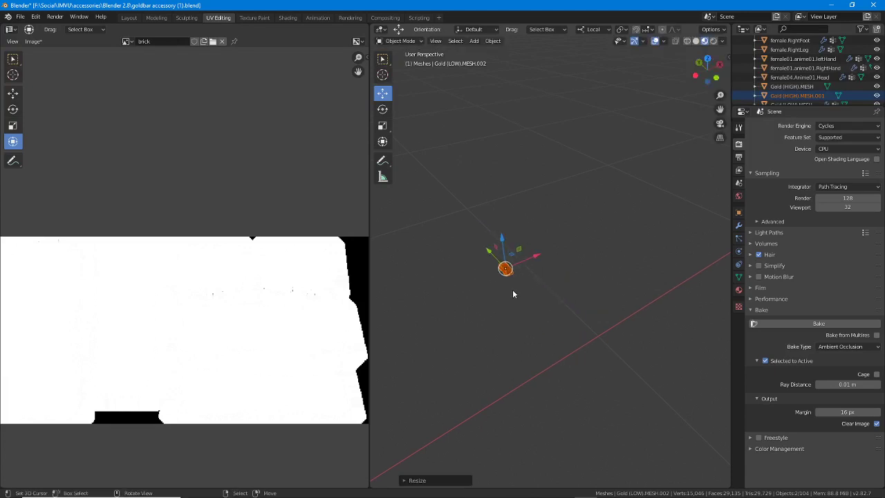
key(KP_Decimal)
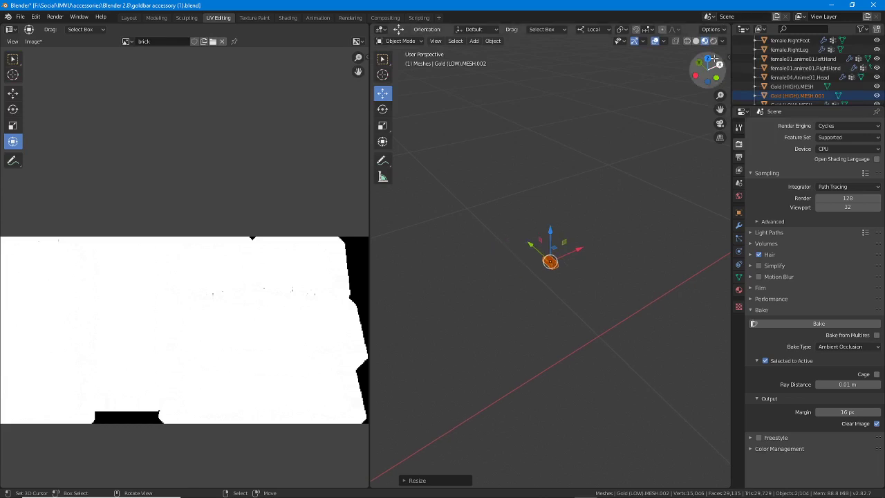
Set the 3D viewport's clip start to 0.01 m
click(664, 42)
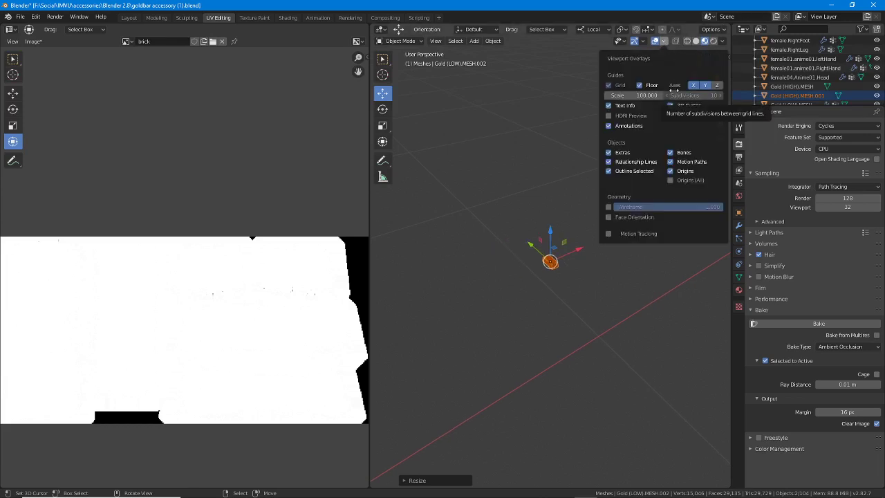
key(n)
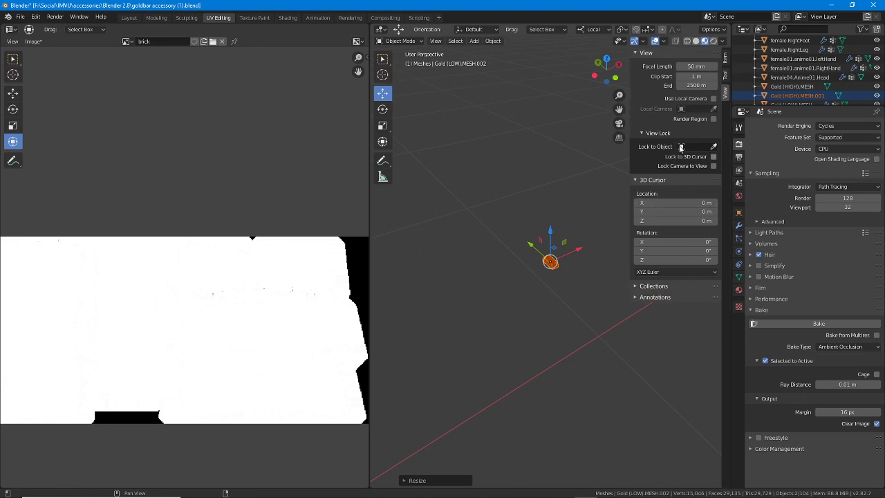
click(681, 77)
key(Return)
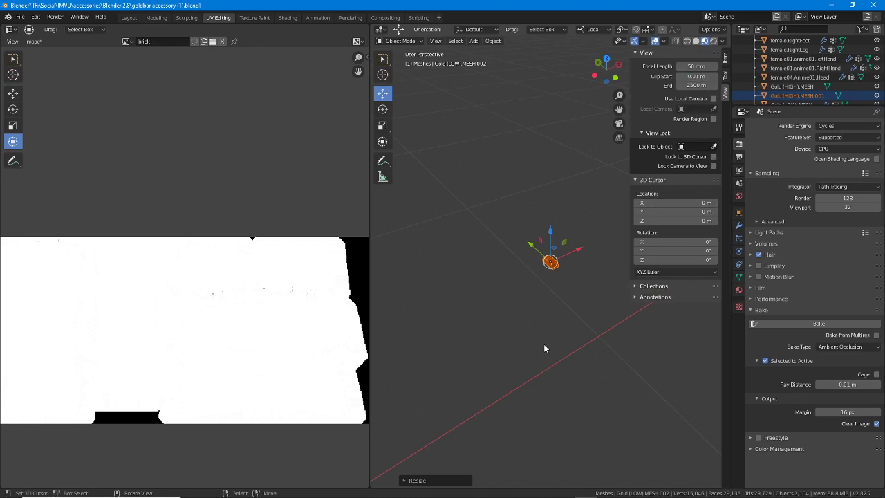
With the shrunken high-poly and low-poly bricks selected, bake the ambient occlusion map onto the low-poly one
scroll(531, 320, up, 11)
scroll(531, 318, up, 5)
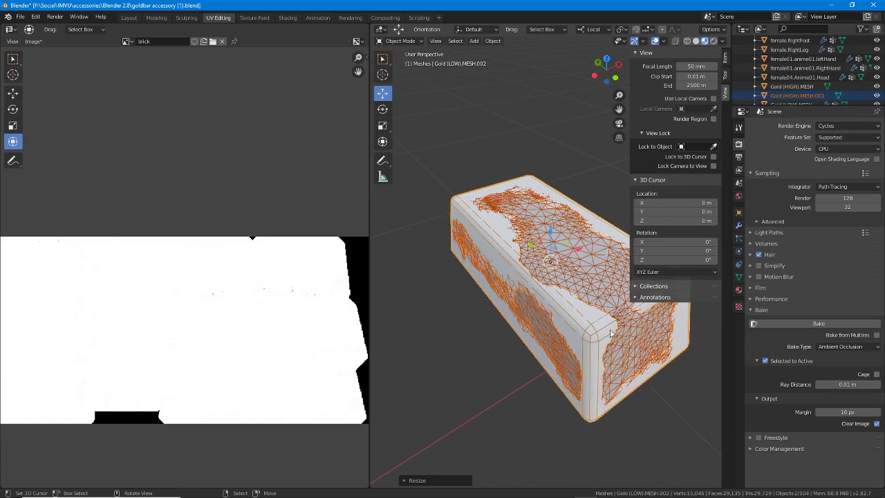
shift+click(588, 331)
shift+click(589, 332)
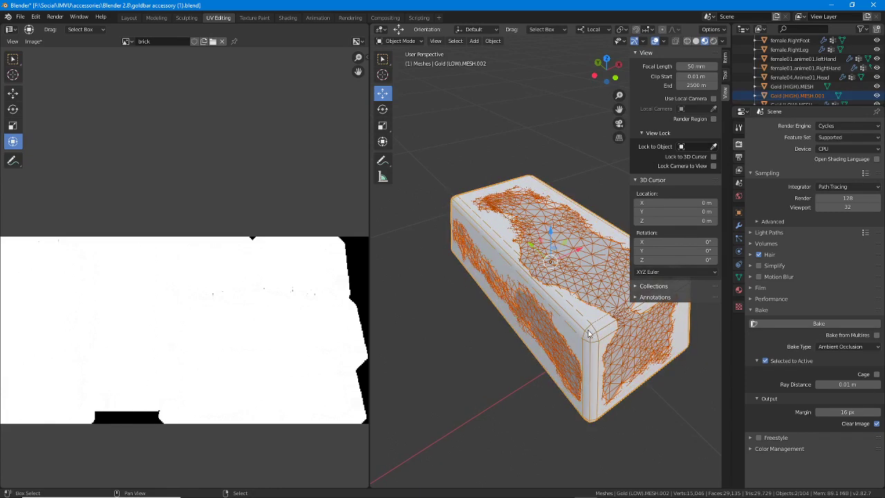
click(818, 323)
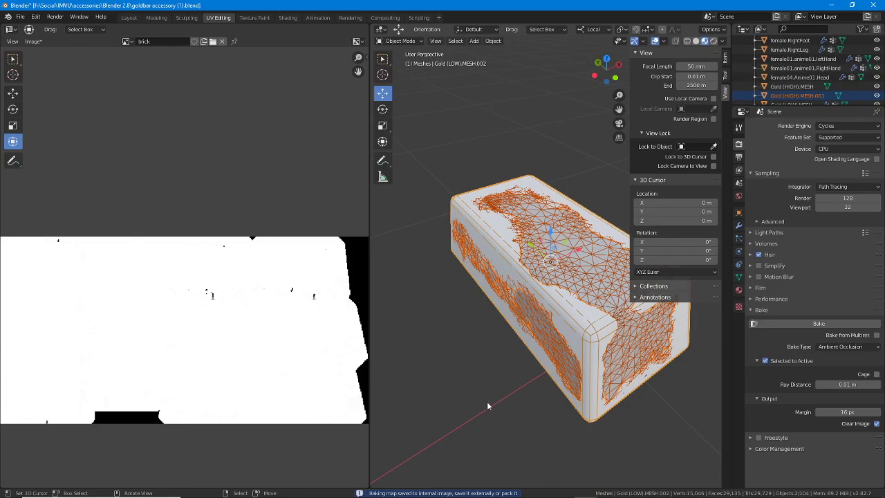
Set the ray distance to 0.001 m and rebake the ambient occlusion of the shrunken bricks
click(866, 385)
click(827, 384)
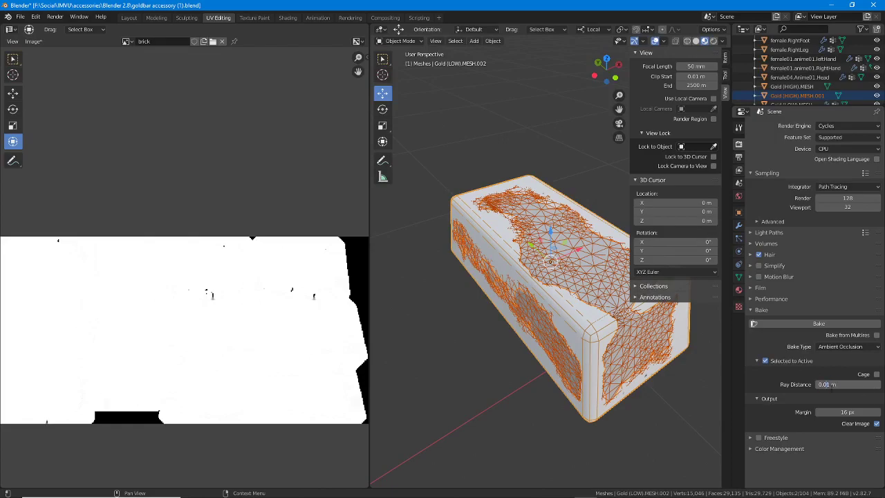
text(0)
key(Return)
click(813, 323)
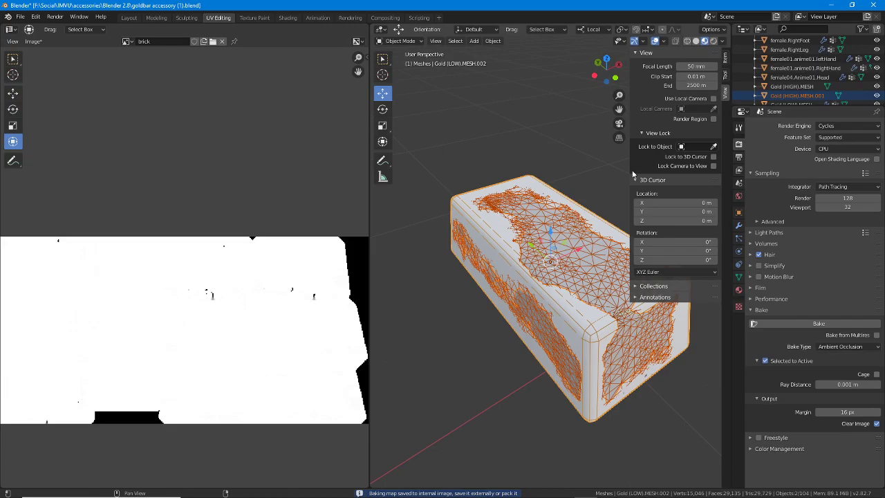
Delete the shrunken brick pair and select Gold (HIGH).MESH together with Gold (LOW).MESH.001 as the active object
middle_drag(590, 325, 542, 271)
scroll(564, 315, down, 13)
scroll(552, 298, up, 2)
key(Delete)
scroll(513, 259, down, 3)
click(541, 262)
shift+click(541, 262)
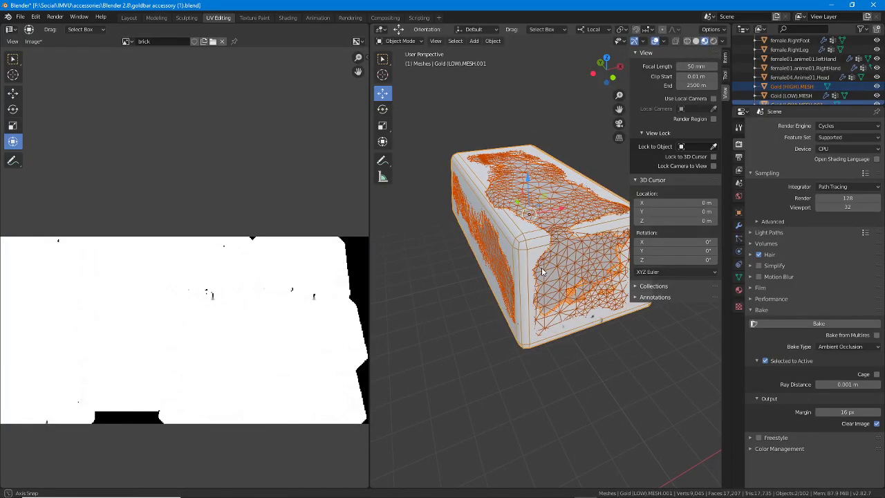
Leave the bake type at Ambient Occlusion, select only Gold (LOW).MESH.001, and switch to IMVU Studio
click(844, 346)
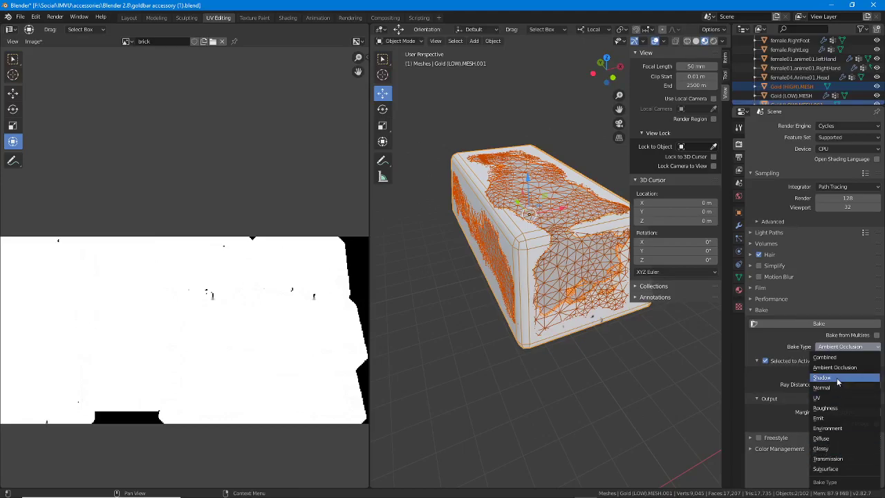
right_click(519, 239)
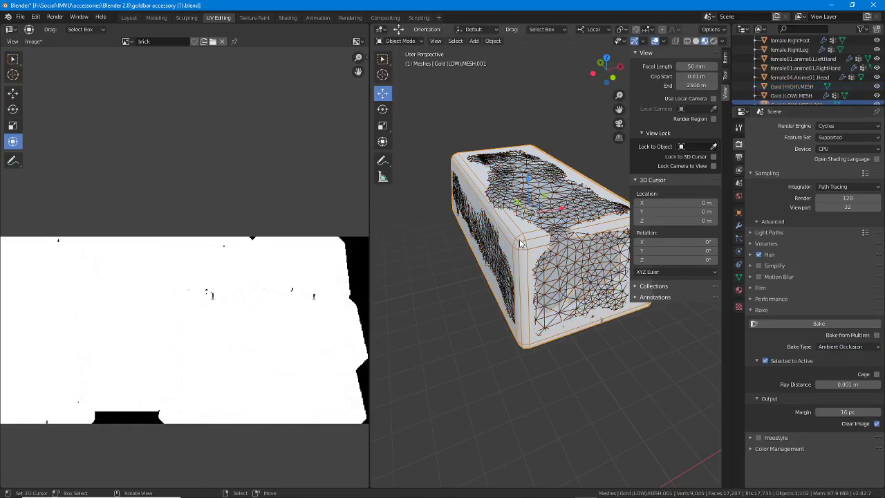
scroll(540, 268, down, 3)
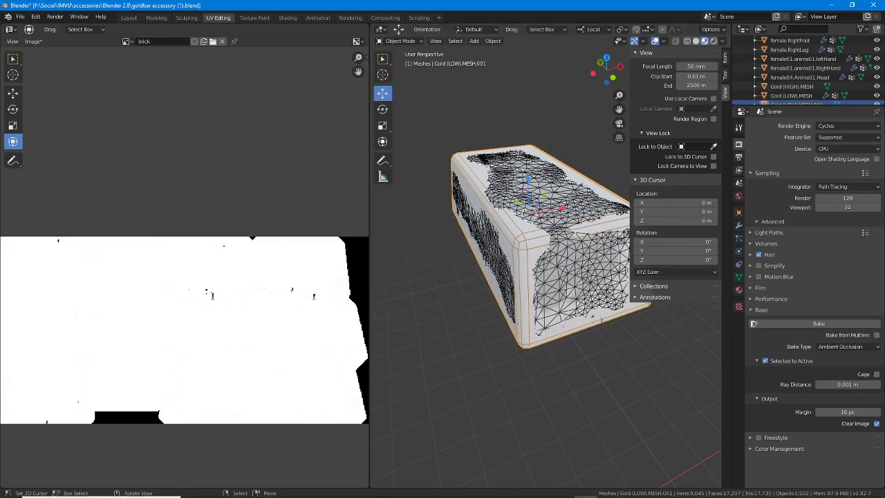
mouse_move(611, 489)
click(654, 489)
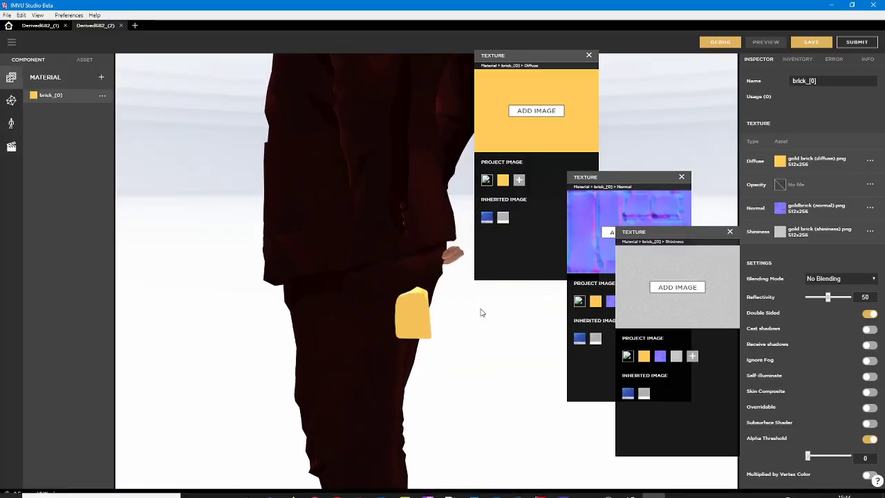
Examine the gold bar in the avatar's hand from several angles and distances
drag(401, 297, 495, 304)
mouse_move(360, 315)
mouse_down()
mouse_move(449, 328)
mouse_move(414, 329)
mouse_move(363, 294)
mouse_move(408, 320)
mouse_move(331, 303)
mouse_move(360, 340)
mouse_move(387, 332)
mouse_move(368, 324)
mouse_up()
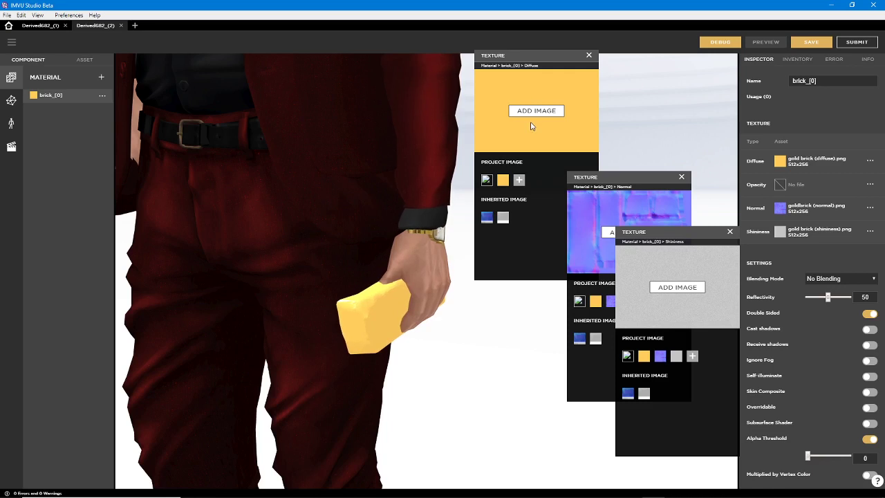
drag(363, 342, 323, 336)
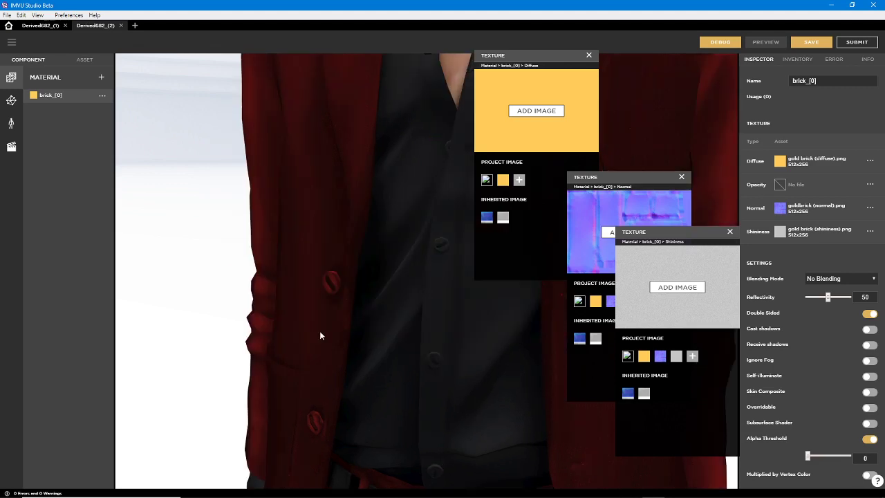
scroll(339, 298, down, 5)
right_drag(344, 313, 350, 227)
scroll(383, 289, up, 3)
scroll(384, 295, up, 6)
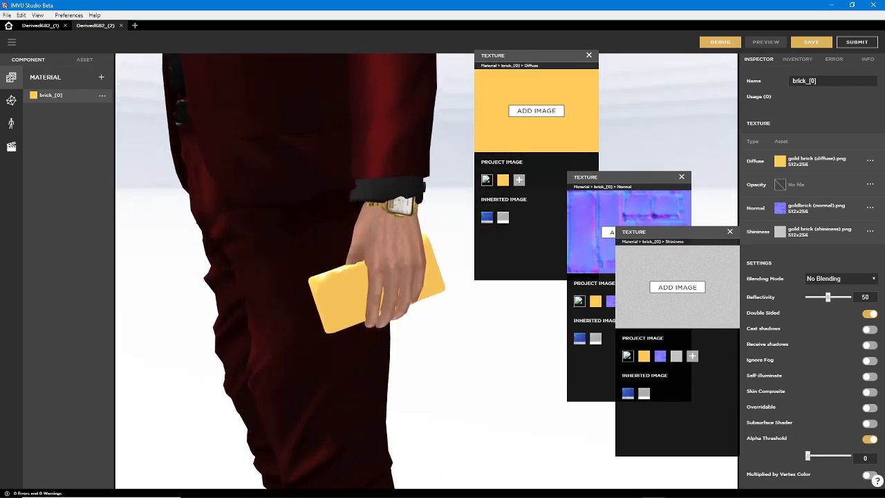
Switch to Blender, select all of Gold (LOW).MESH.001 in Edit Mode, and examine its UV islands against the baked ambient occlusion map
click(586, 489)
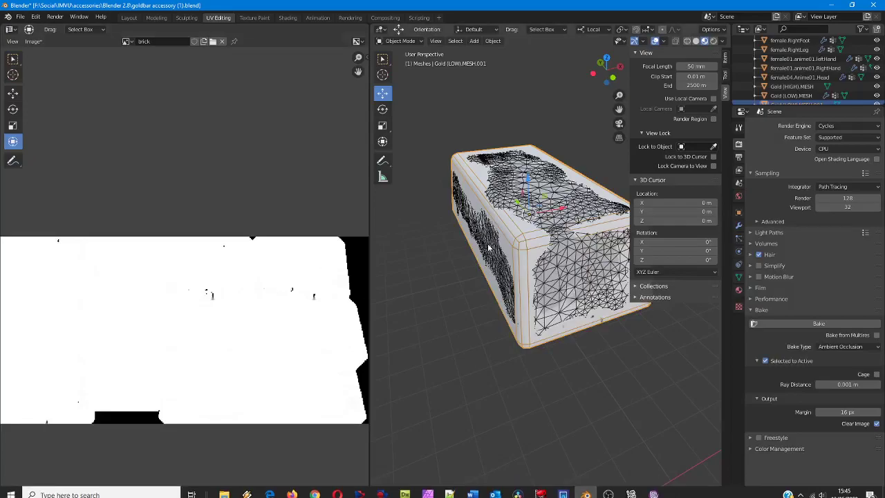
scroll(513, 259, down, 3)
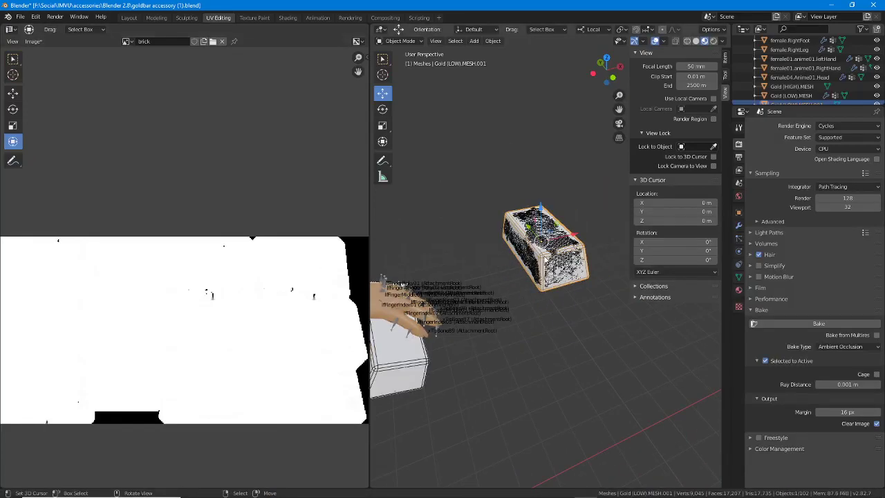
key(Tab)
key(a)
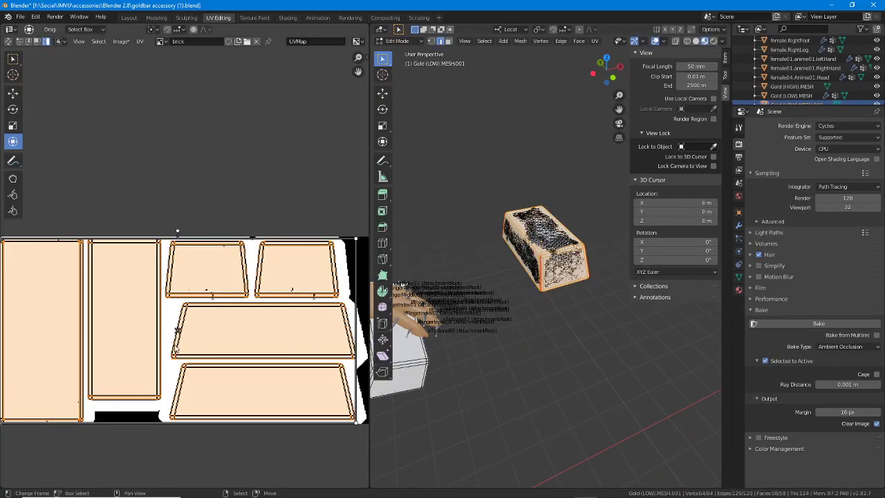
middle_drag(201, 352, 210, 312)
scroll(214, 319, down, 1)
scroll(224, 270, up, 1)
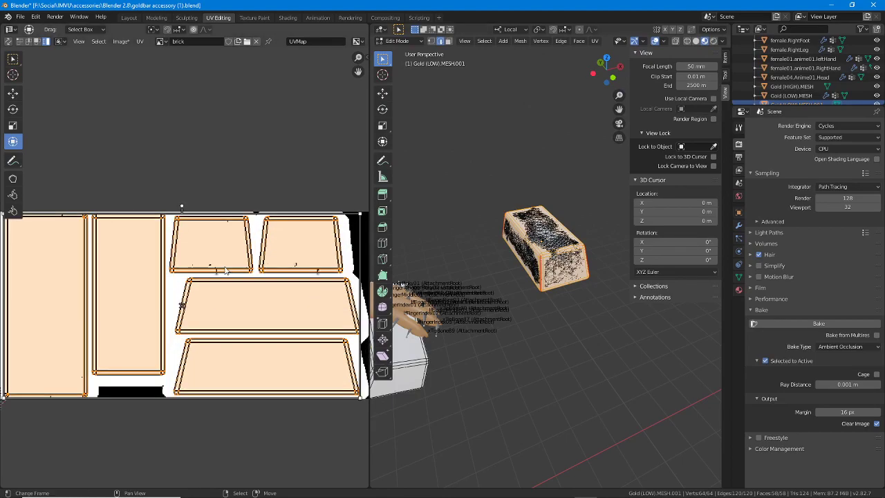
scroll(188, 269, up, 2)
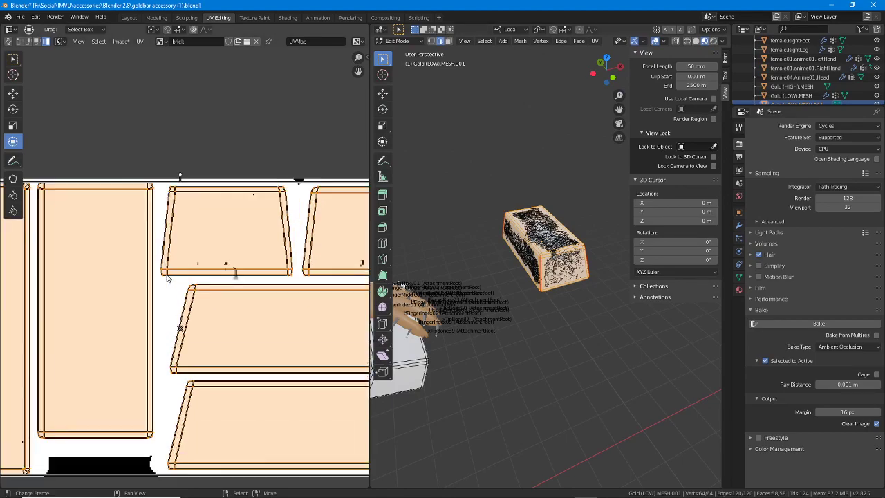
scroll(507, 283, up, 6)
scroll(506, 283, down, 6)
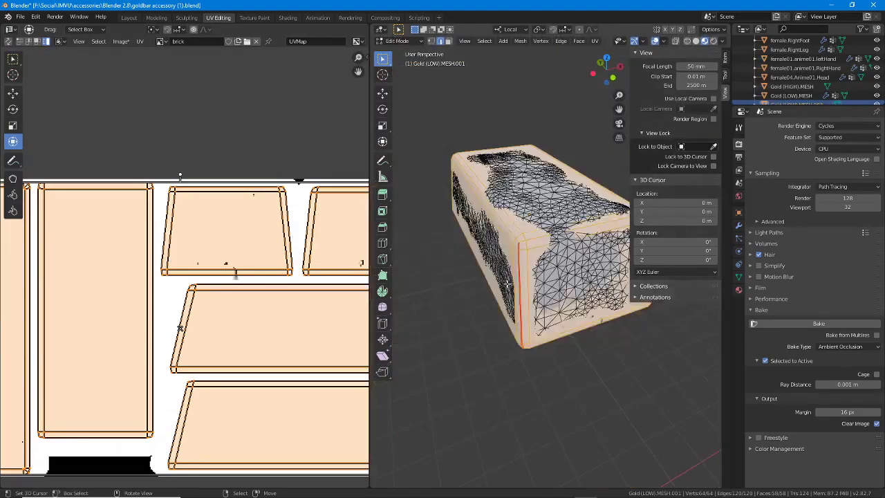
scroll(500, 281, up, 5)
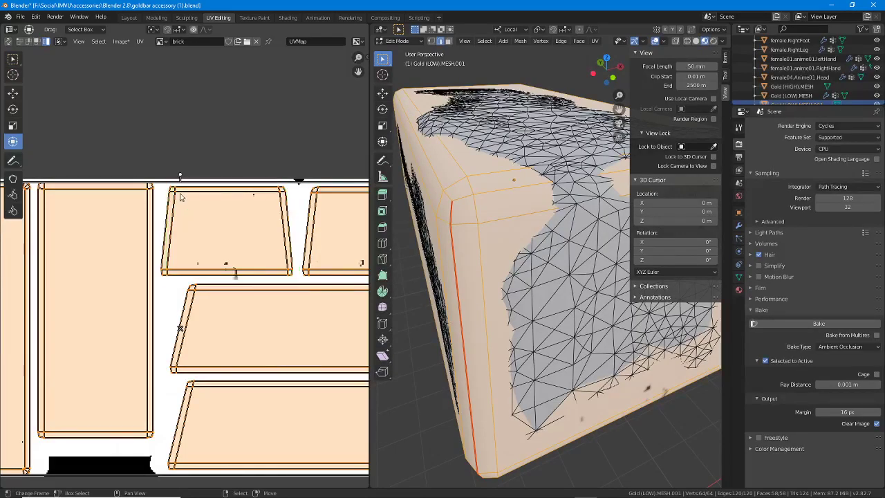
Return to IMVU Studio and inspect the textured gold bar's edges and faces around the avatar's hand
mouse_move(495, 495)
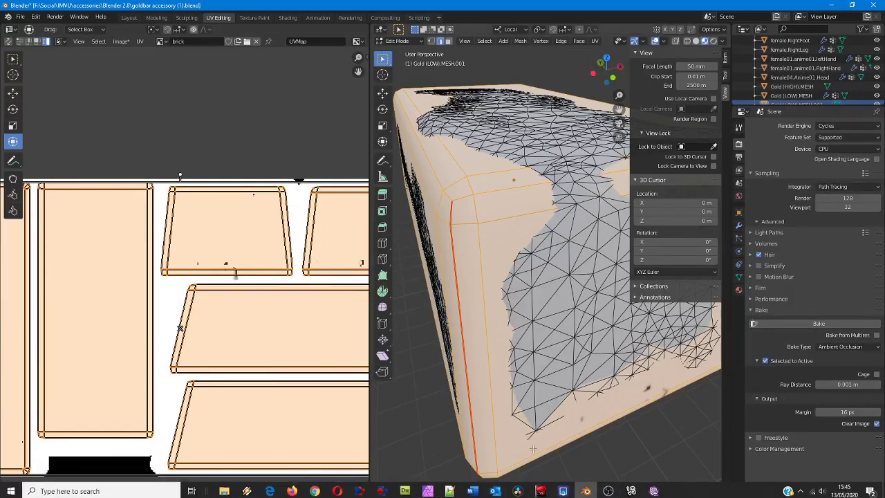
click(631, 488)
right_drag(194, 200, 267, 318)
drag(215, 331, 215, 302)
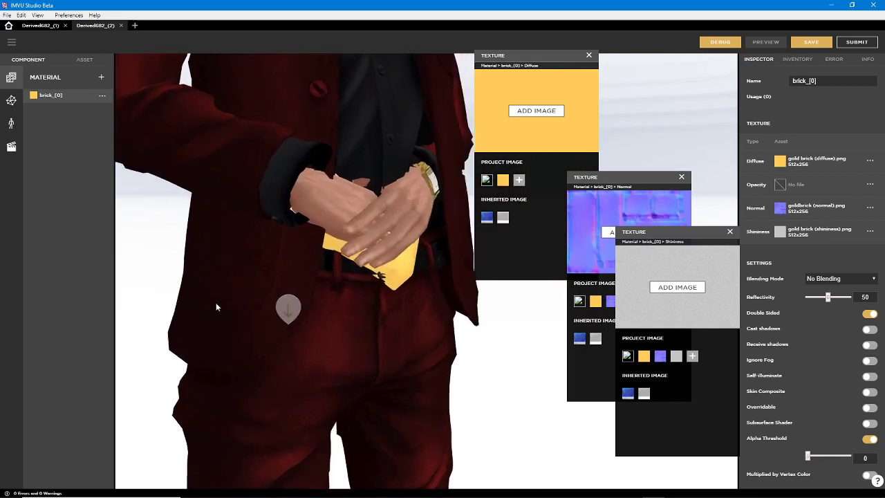
scroll(283, 308, up, 3)
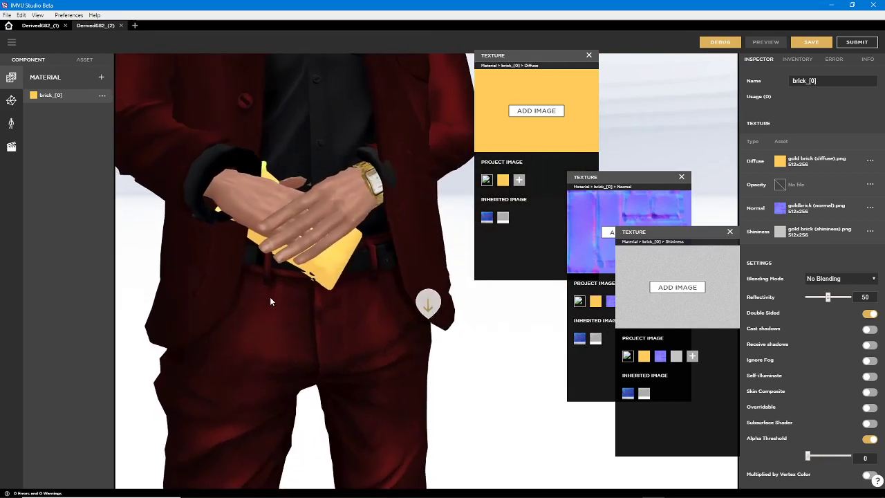
drag(270, 301, 340, 306)
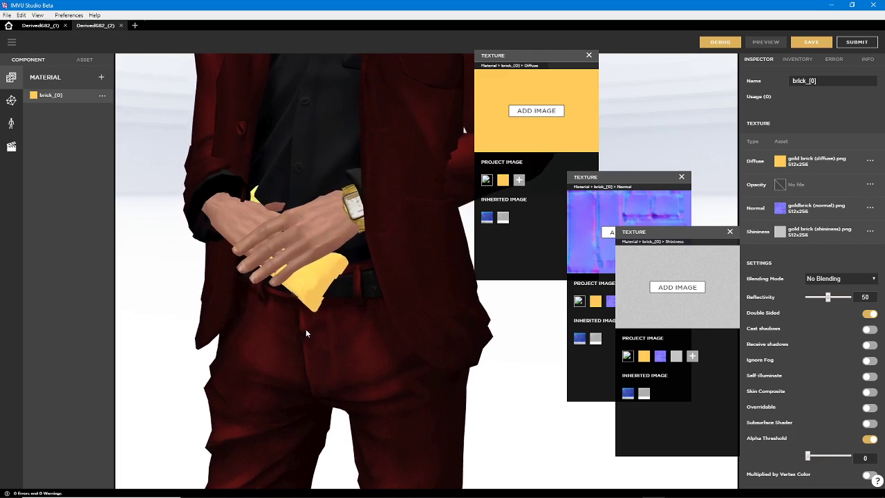
right_drag(306, 328, 325, 285)
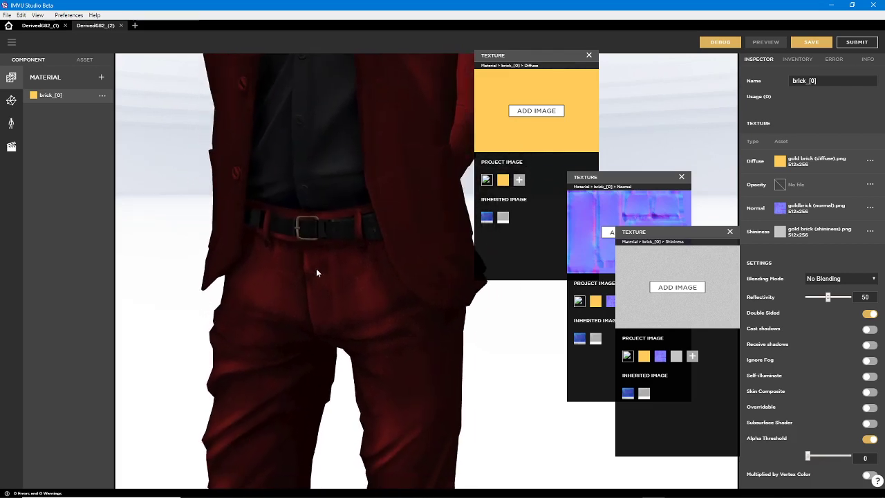
drag(354, 293, 501, 298)
right_drag(403, 315, 373, 310)
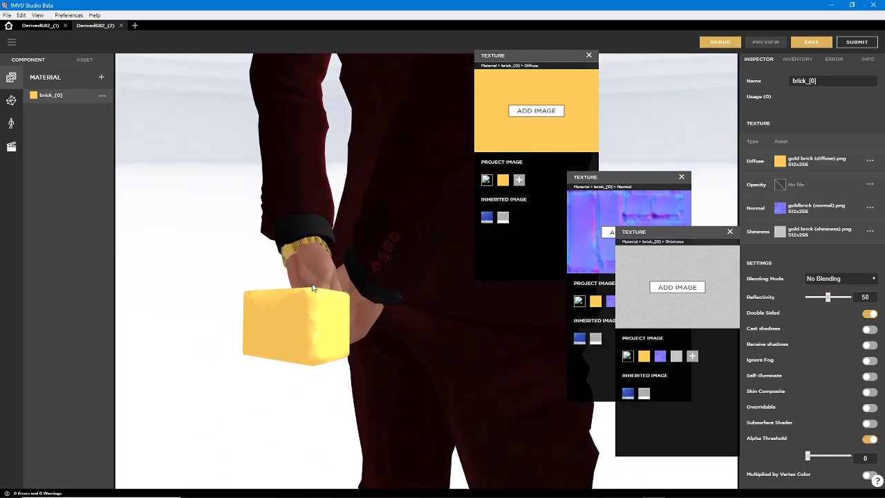
drag(334, 357, 331, 287)
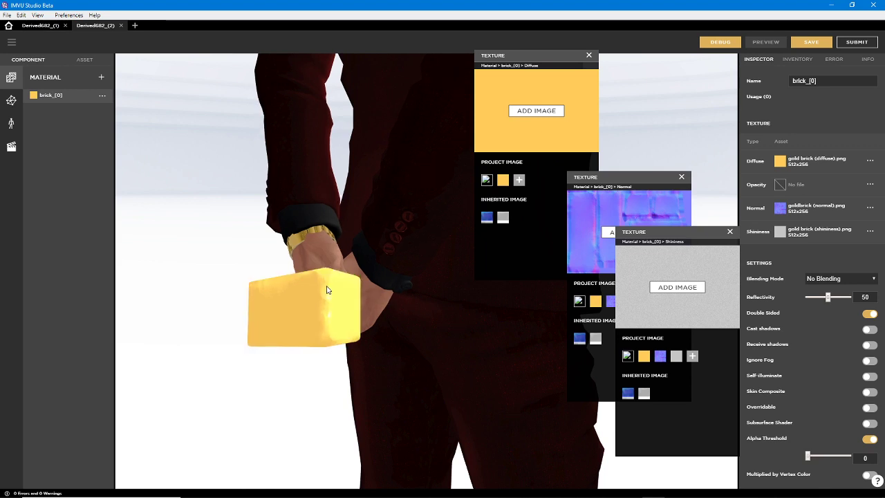
scroll(361, 291, up, 5)
drag(475, 306, 387, 279)
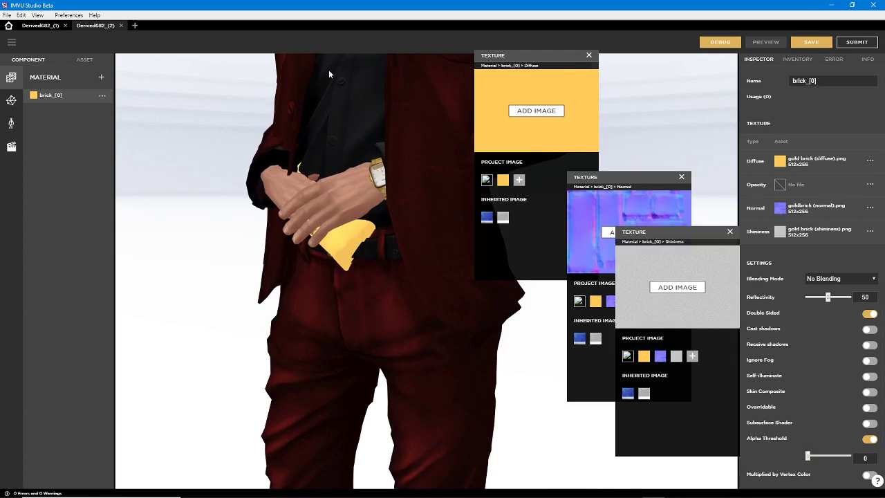
Save the project as a new product named "gold bar test"
click(11, 42)
mouse_move(21, 72)
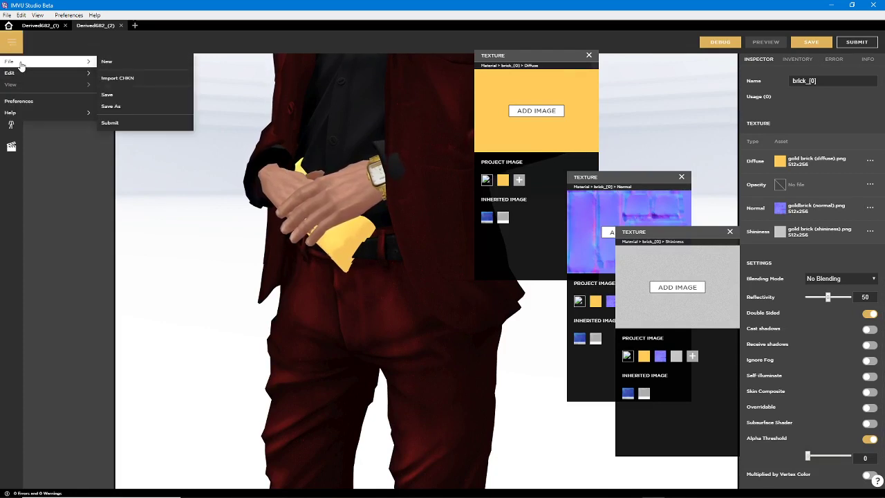
click(113, 104)
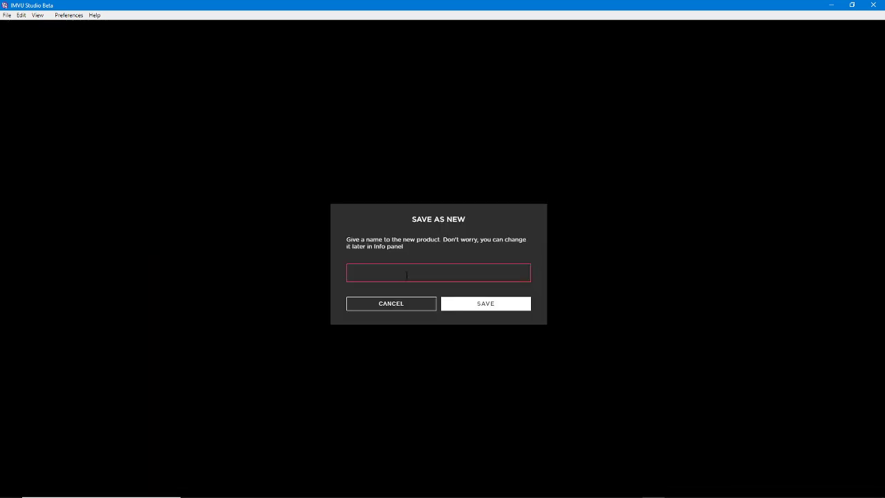
text(gold bar)
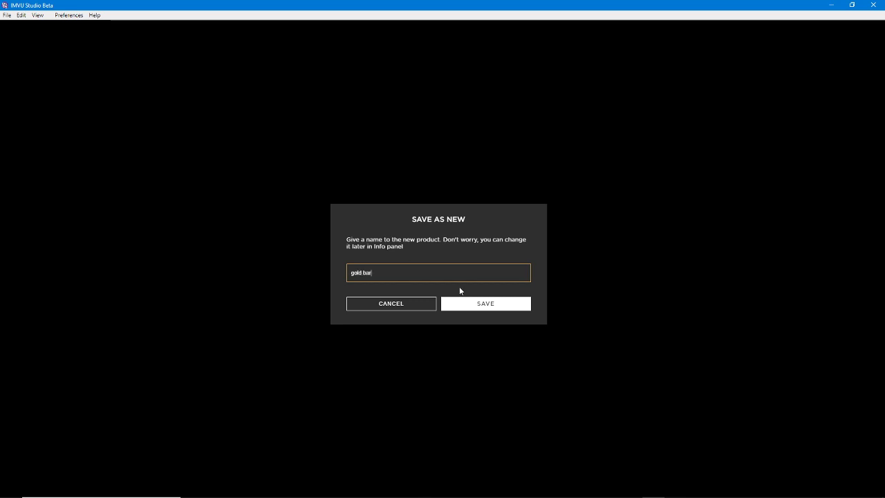
text( test)
click(485, 304)
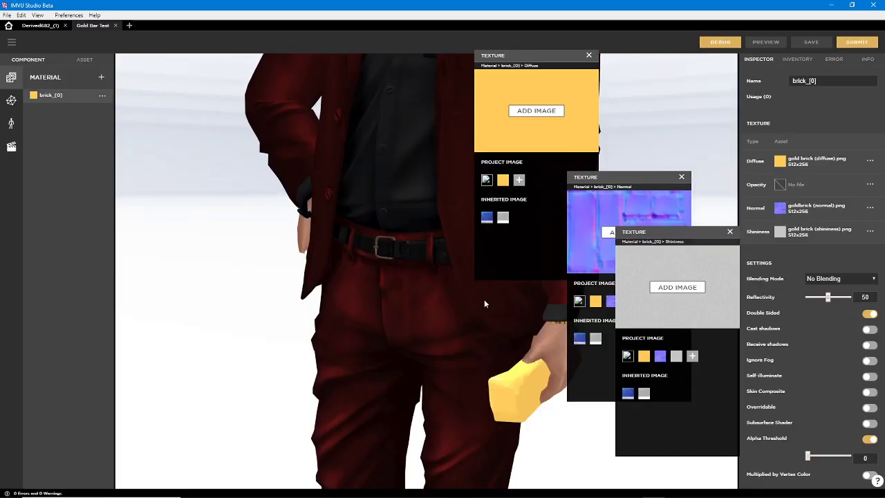
Lower the brick material's reflectivity to 9 and apply the change to the preview
right_drag(368, 273, 328, 250)
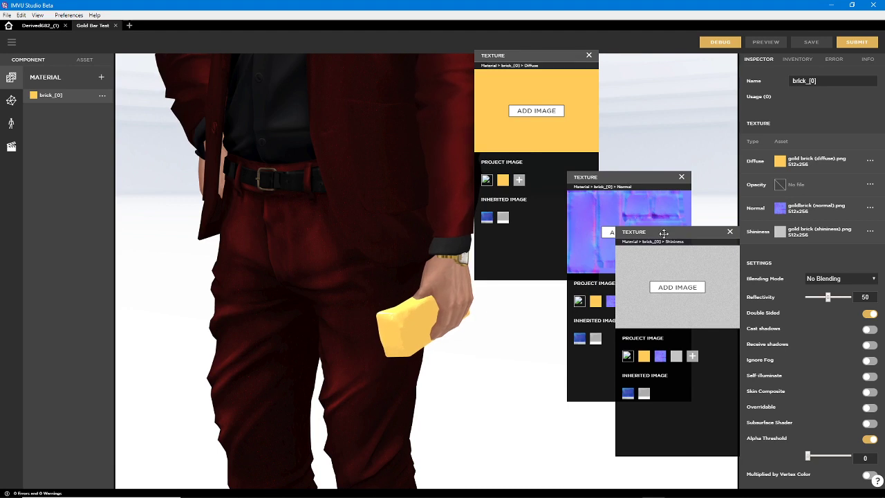
mouse_move(663, 233)
mouse_down()
mouse_move(652, 220)
mouse_move(655, 227)
mouse_up()
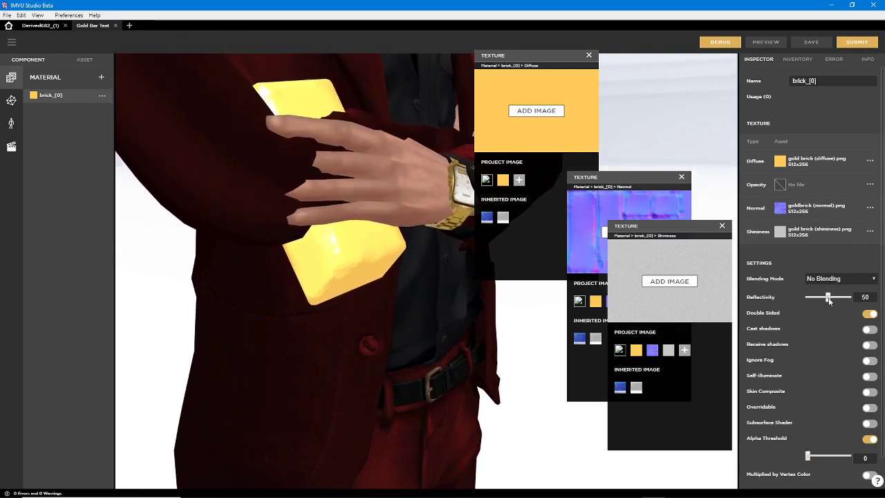
drag(828, 298, 810, 299)
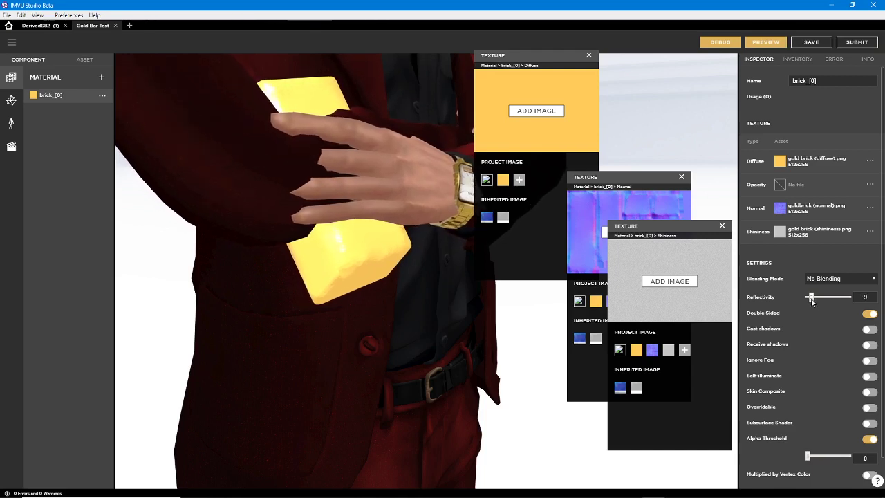
click(774, 42)
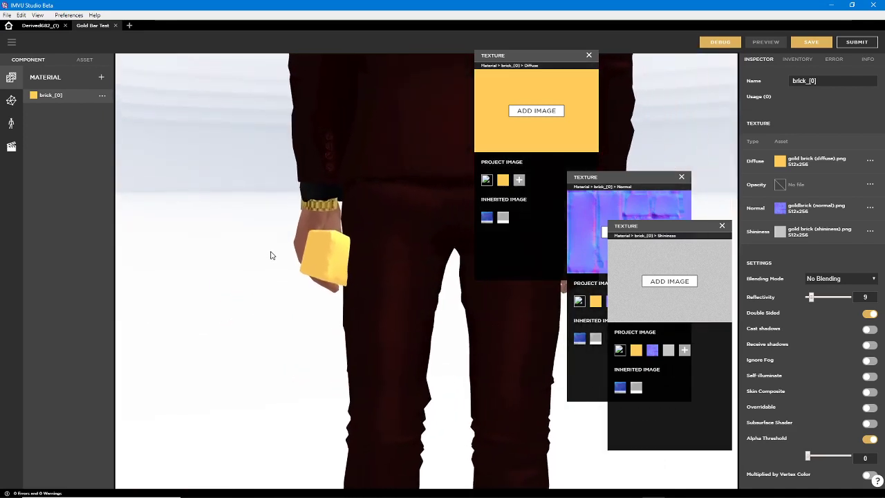
Check how the gold bar reflects light from different sides with the reduced reflectivity
key(alt+Tab)
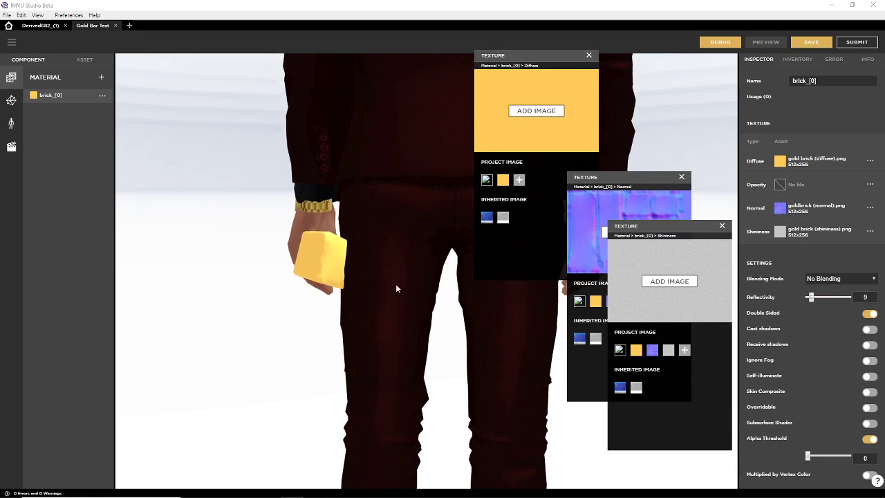
drag(367, 298, 248, 289)
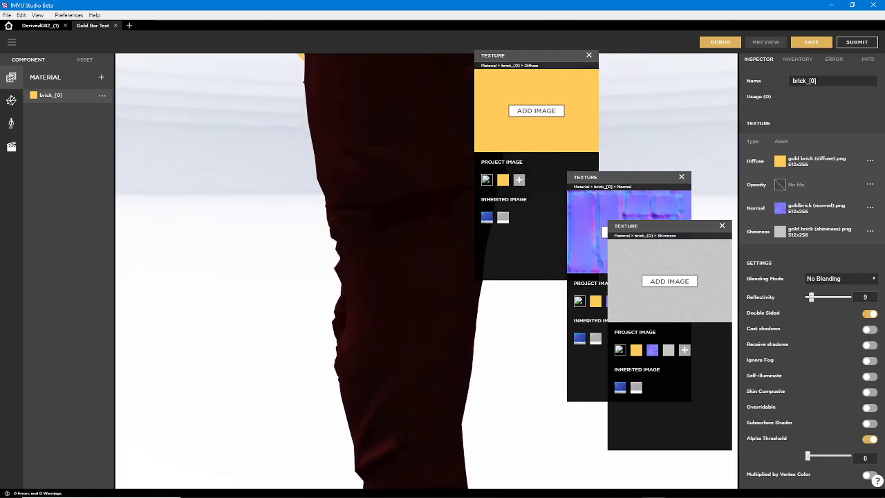
key(alt+Tab)
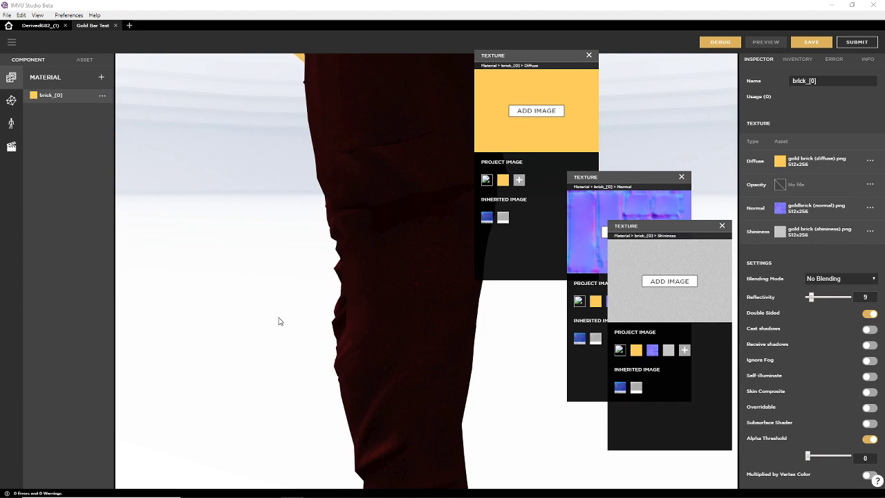
drag(278, 318, 392, 304)
right_drag(392, 304, 406, 355)
right_drag(365, 163, 366, 270)
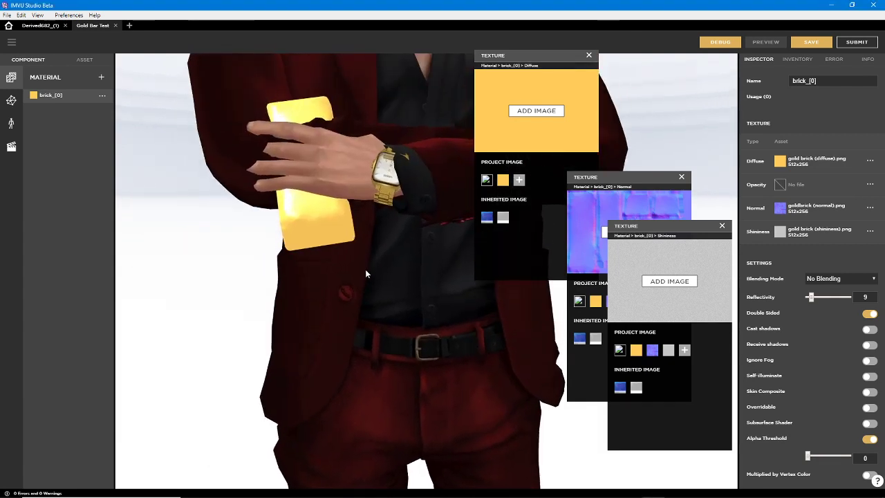
Switch to Affinity Photo, add a pixel layer to the gold brick shininess texture, and flood-fill it with RGB 127 grey
mouse_move(581, 490)
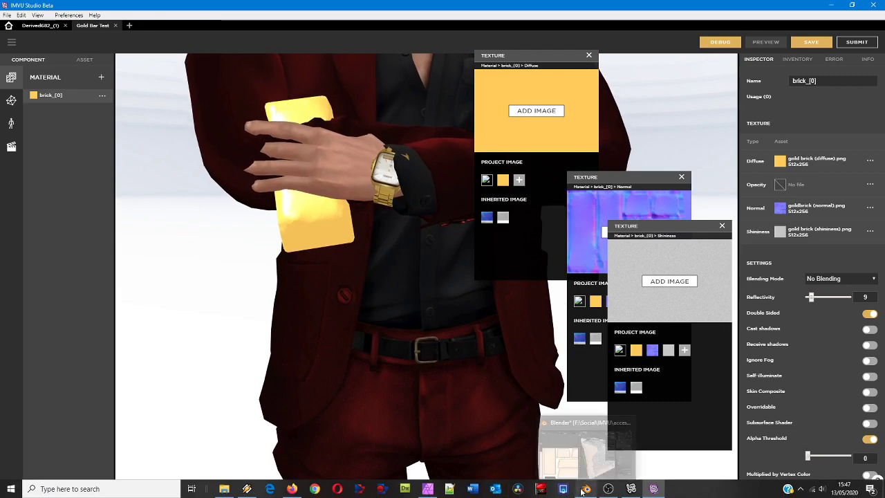
click(427, 489)
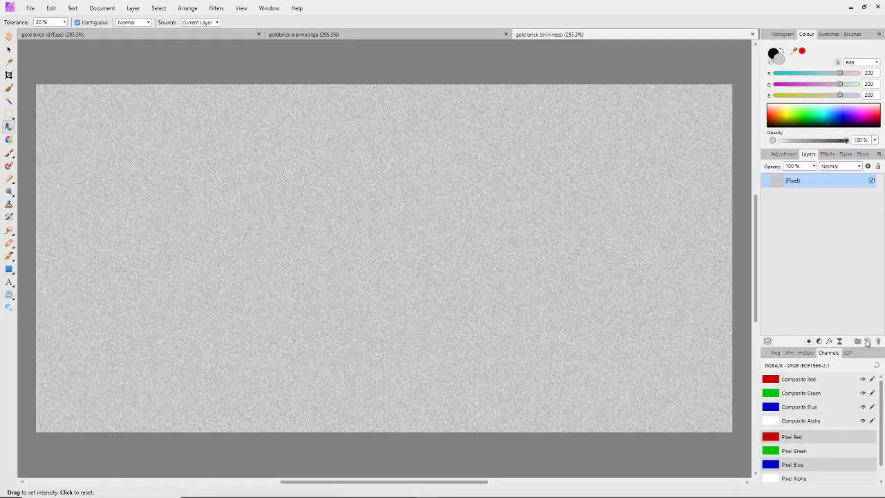
click(867, 342)
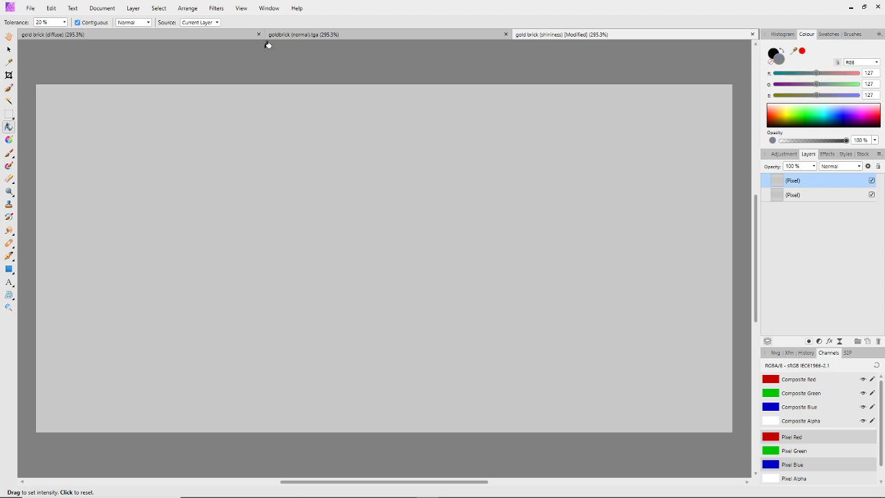
click(458, 175)
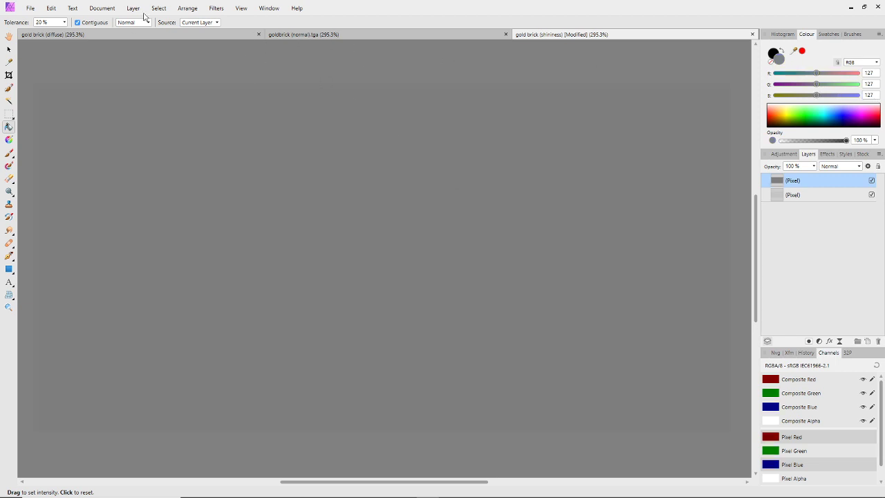
Apply monochromatic Gaussian noise at 100% intensity to the grey pixel layer of the shininess texture
click(217, 9)
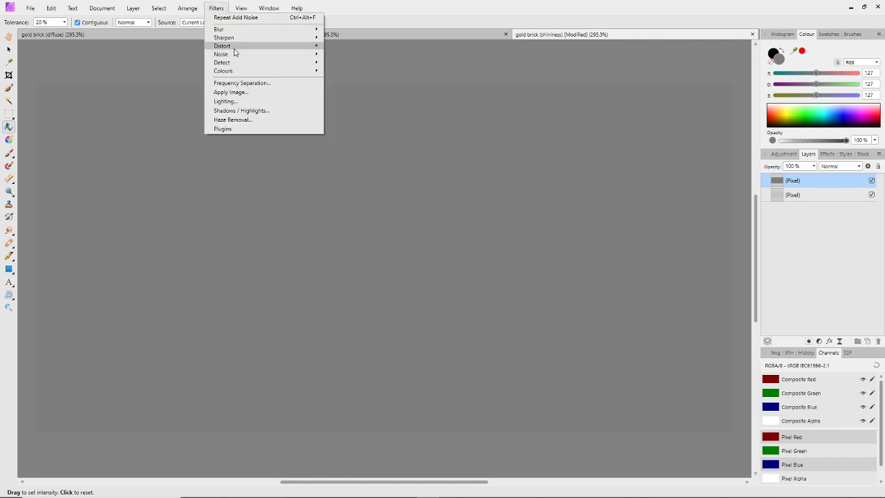
mouse_move(234, 58)
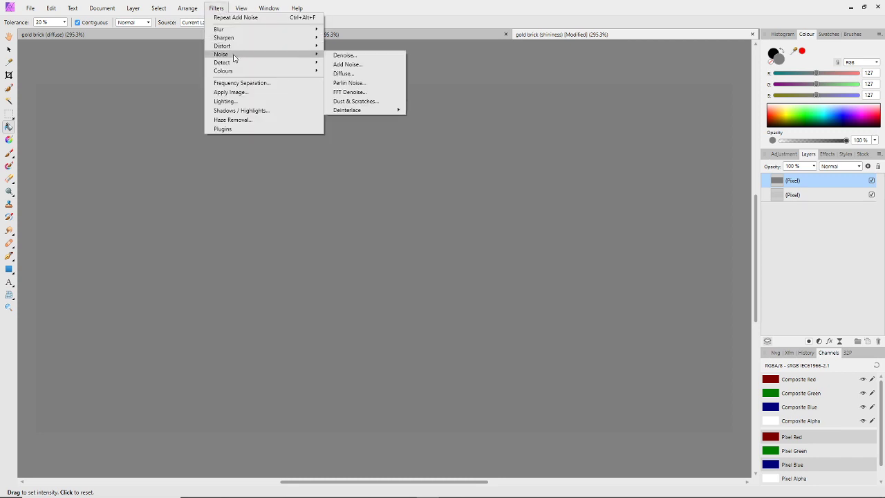
click(367, 67)
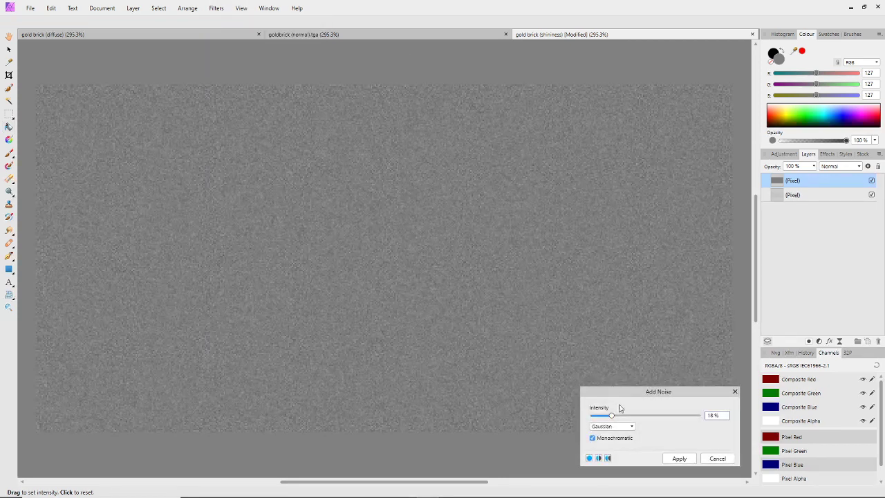
drag(617, 417, 699, 414)
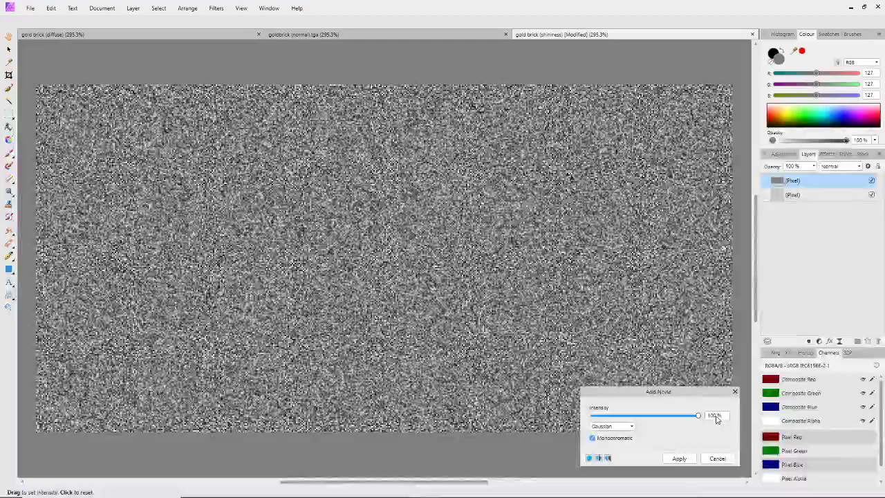
click(682, 458)
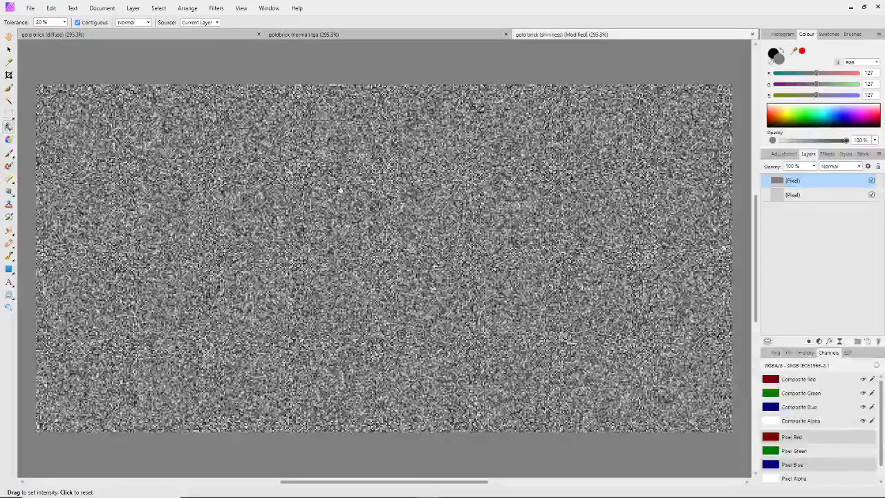
Save the shininess document over the existing gold brick (shininess).afphoto file
click(28, 10)
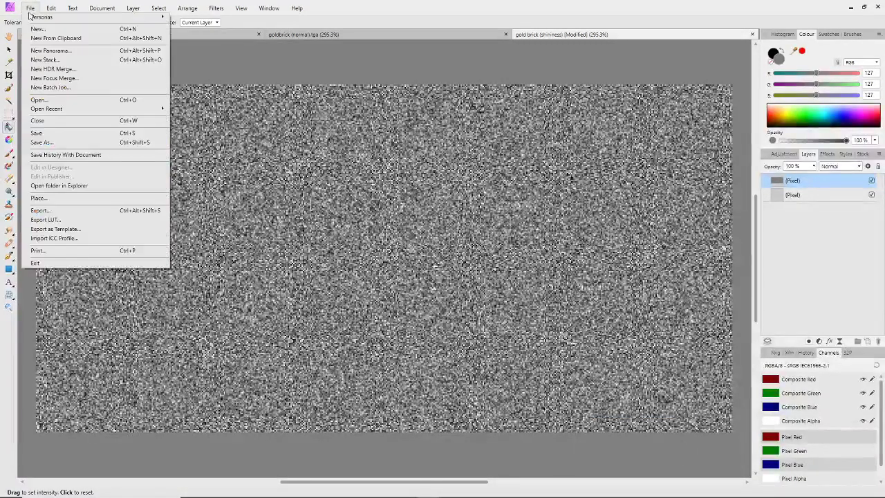
click(46, 142)
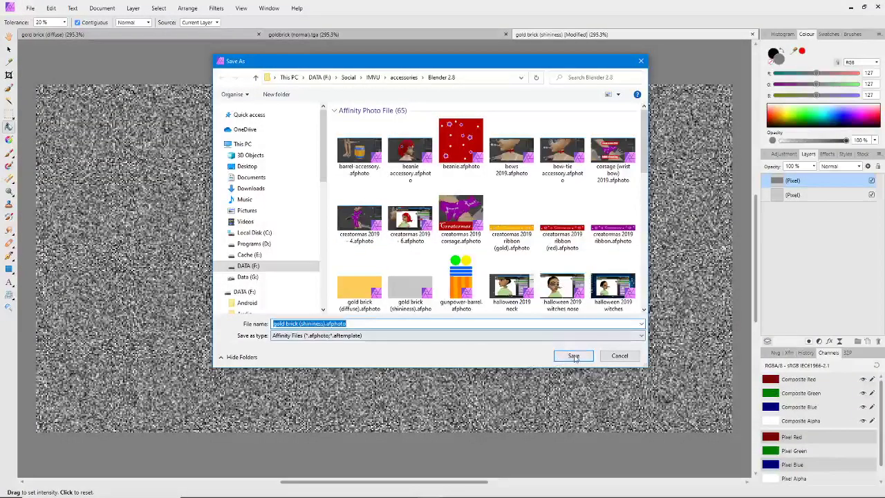
click(573, 356)
click(465, 288)
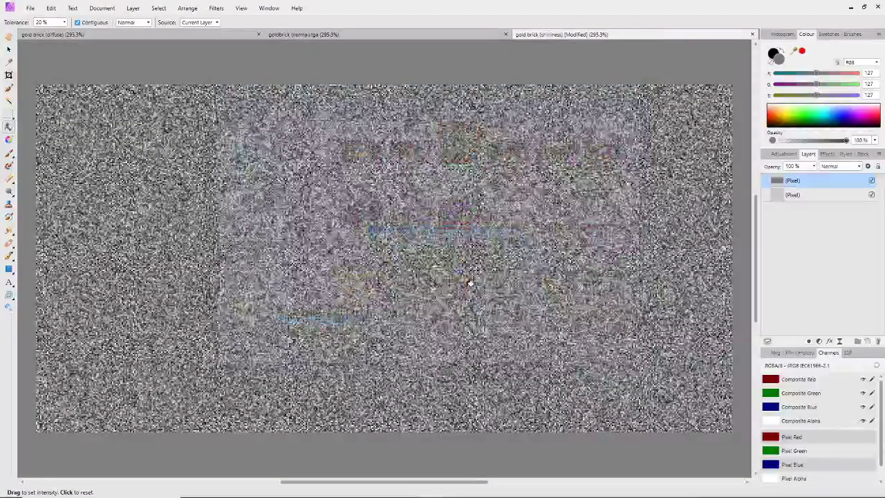
Export the whole shininess texture as a 512 x 256 px PNG, replacing gold brick (shininess).png
click(35, 8)
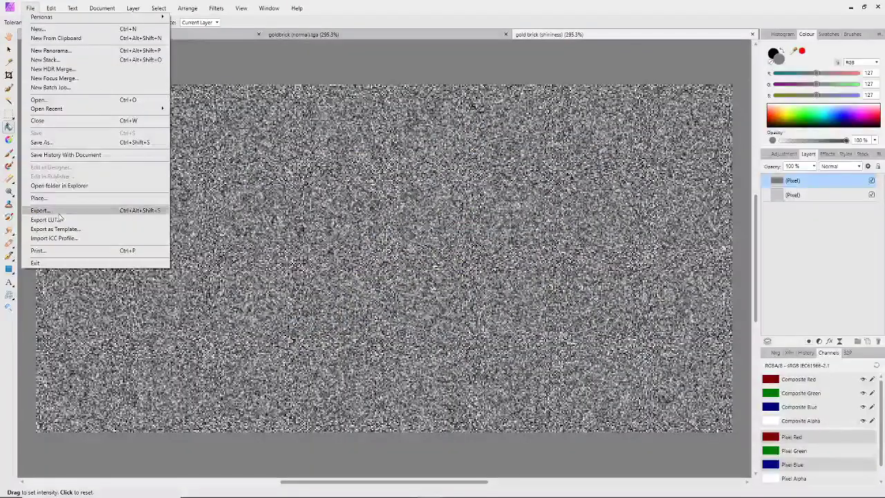
click(61, 213)
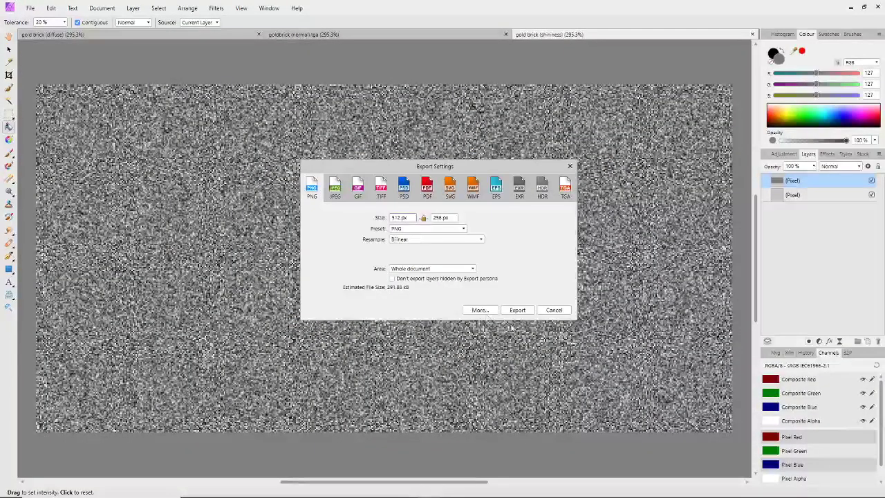
click(517, 310)
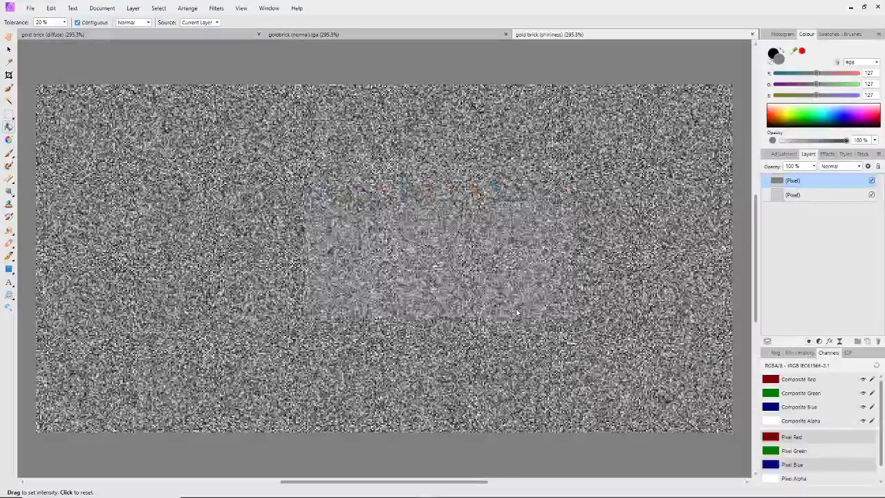
click(574, 358)
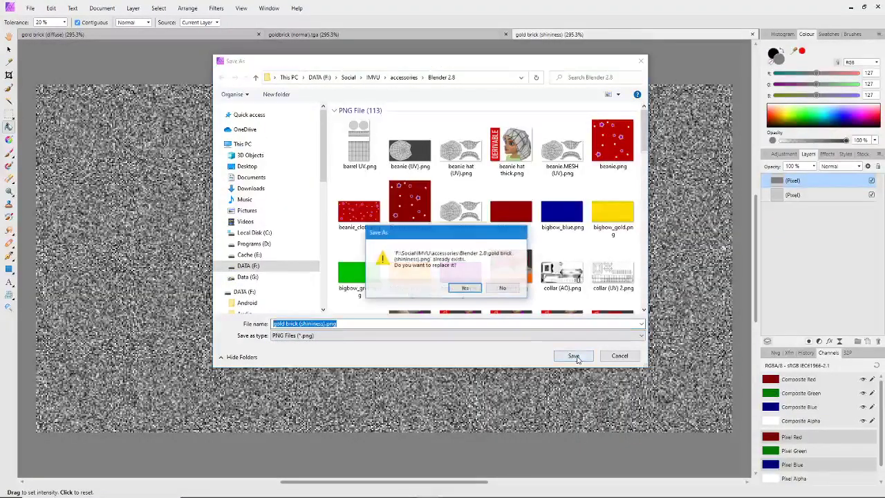
click(465, 288)
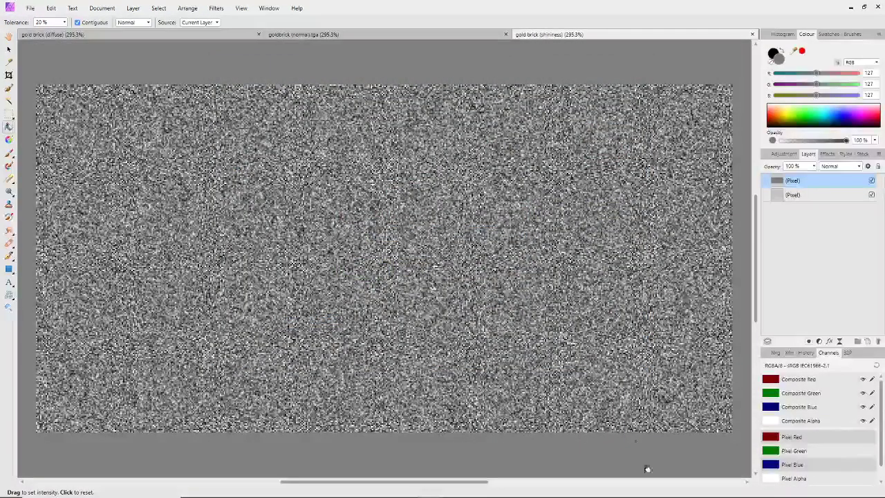
Switch to IMVU Studio and import gold brick (shininess).png as the brick material's shininess texture
click(653, 490)
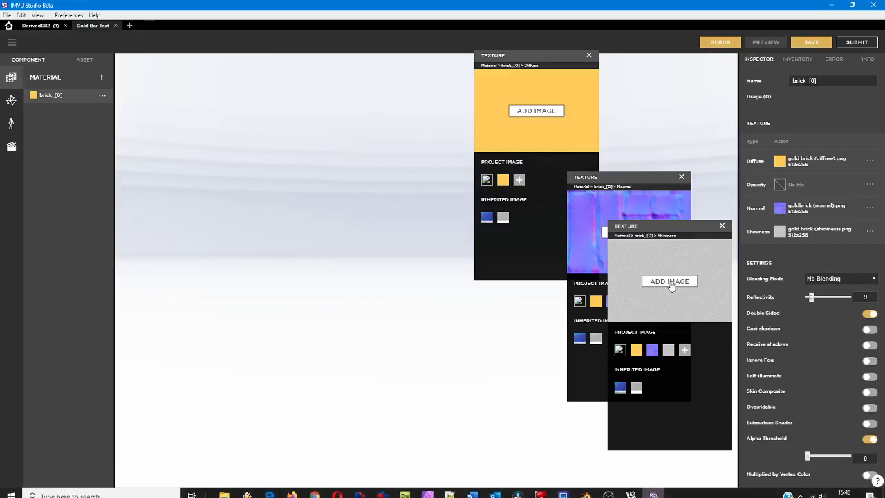
click(645, 282)
scroll(498, 260, down, 10)
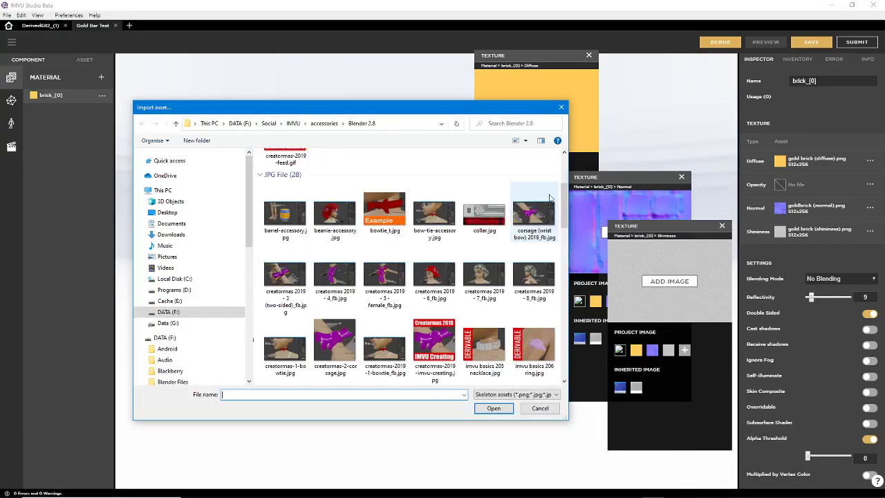
scroll(561, 334, up, 8)
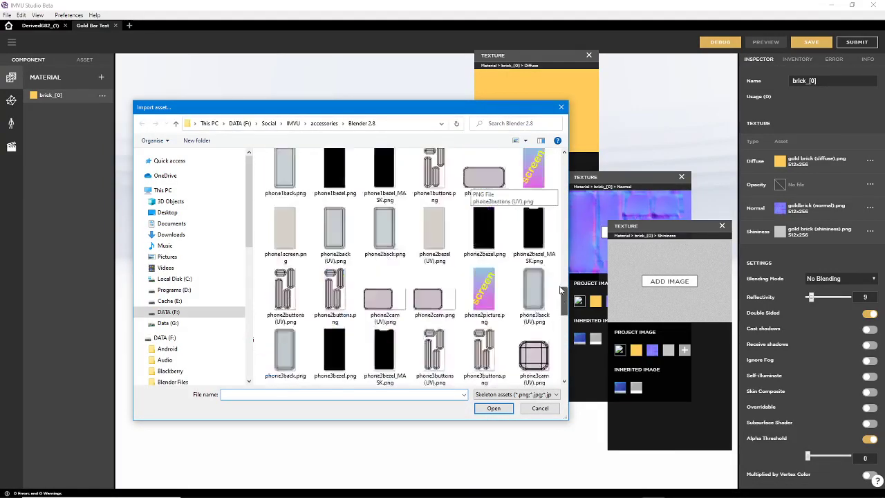
click(434, 204)
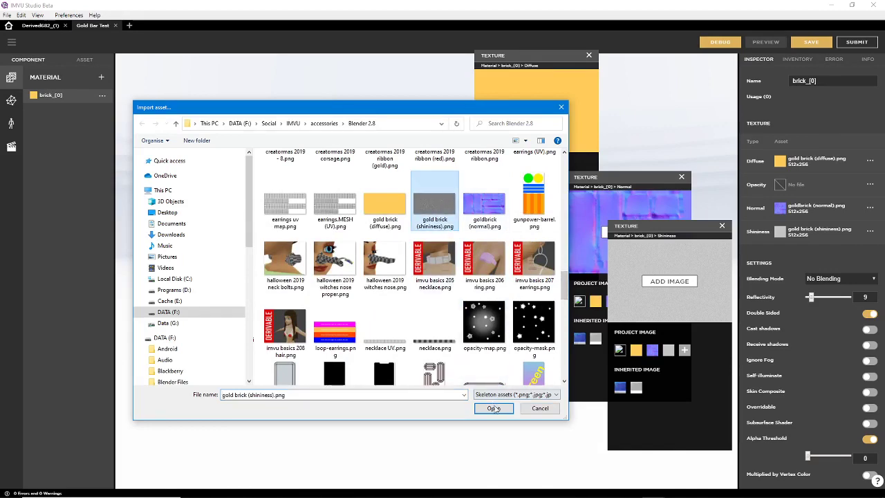
click(492, 408)
click(489, 293)
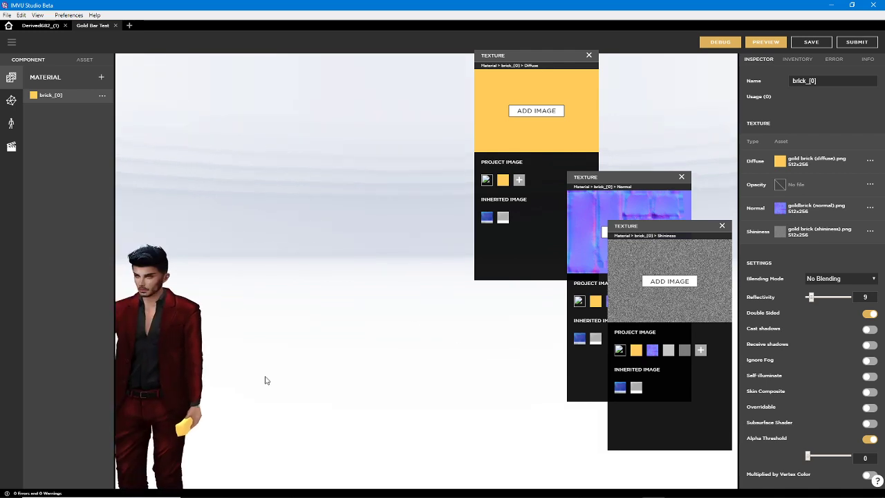
Examine the gold bar in the avatar's hand up close with the new shininess texture assigned
scroll(385, 309, up, 4)
right_drag(243, 331, 407, 307)
scroll(408, 344, up, 3)
scroll(408, 345, up, 4)
scroll(406, 346, down, 4)
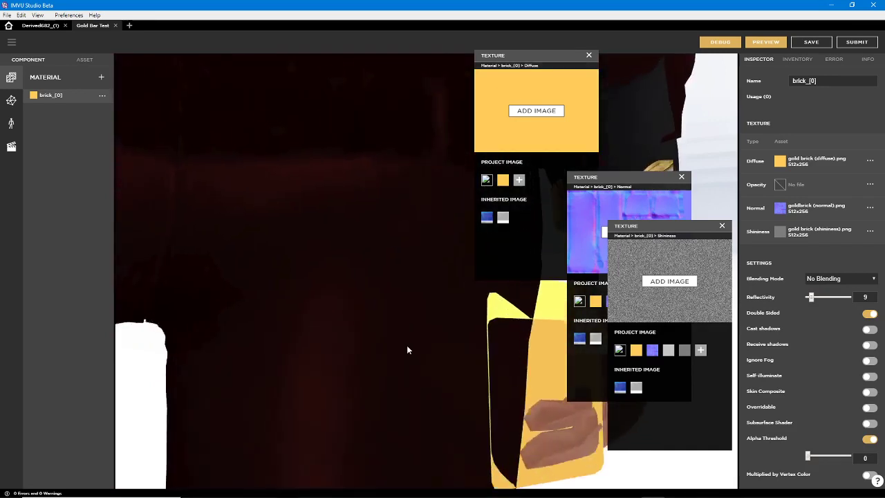
drag(398, 345, 430, 458)
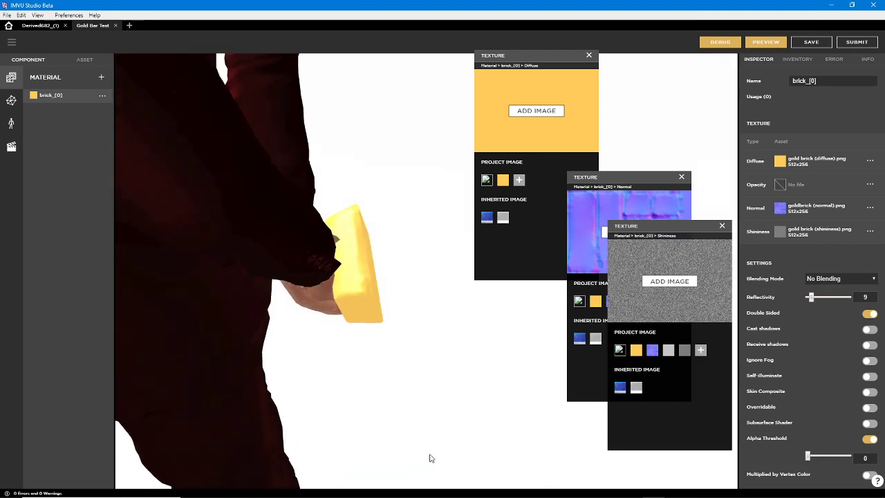
Apply the shininess change to the preview and inspect the gold bar's reflections from the front, side and back
click(764, 43)
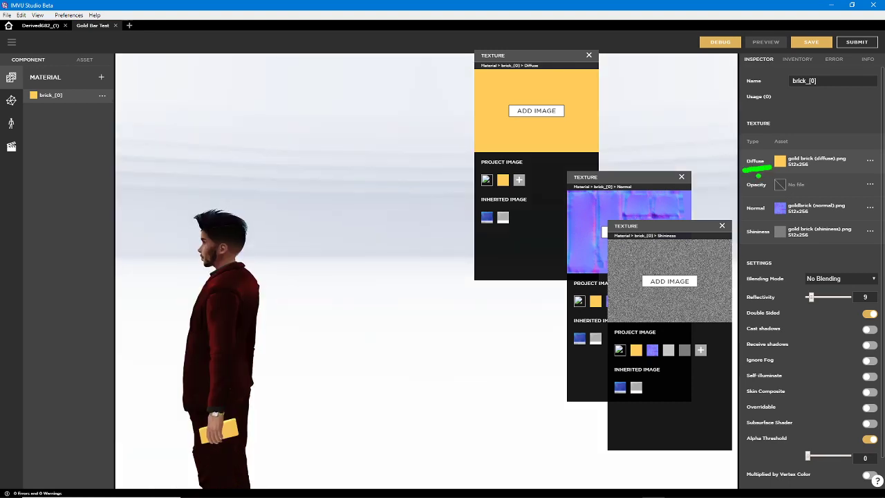
key(Escape)
mouse_move(309, 303)
right_down()
mouse_move(316, 260)
mouse_move(375, 164)
right_up()
mouse_move(353, 258)
right_down()
mouse_move(374, 158)
mouse_move(355, 209)
mouse_move(370, 166)
right_up()
scroll(356, 289, up, 5)
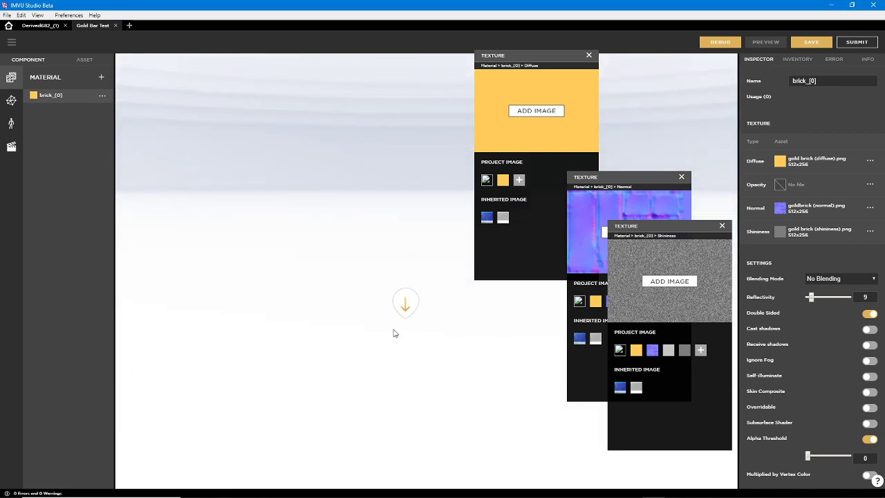
scroll(384, 330, down, 5)
right_drag(364, 326, 452, 285)
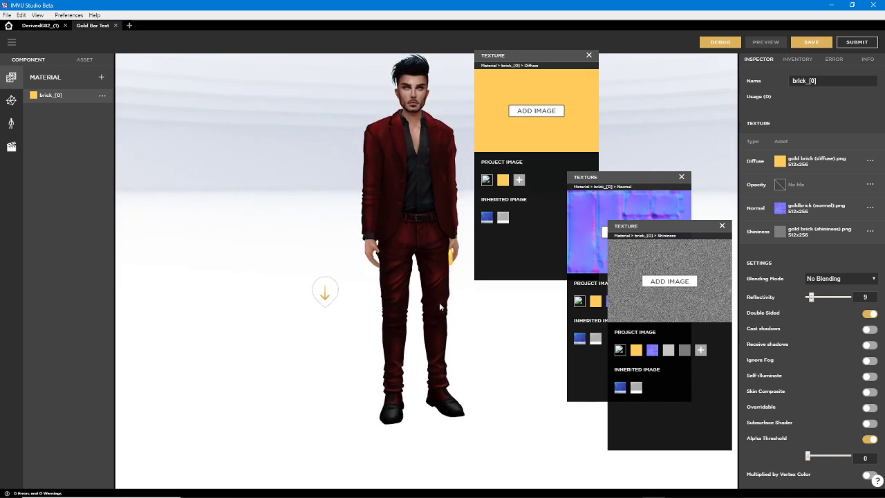
scroll(439, 303, up, 4)
scroll(436, 279, up, 2)
drag(436, 280, 334, 344)
scroll(334, 344, up, 4)
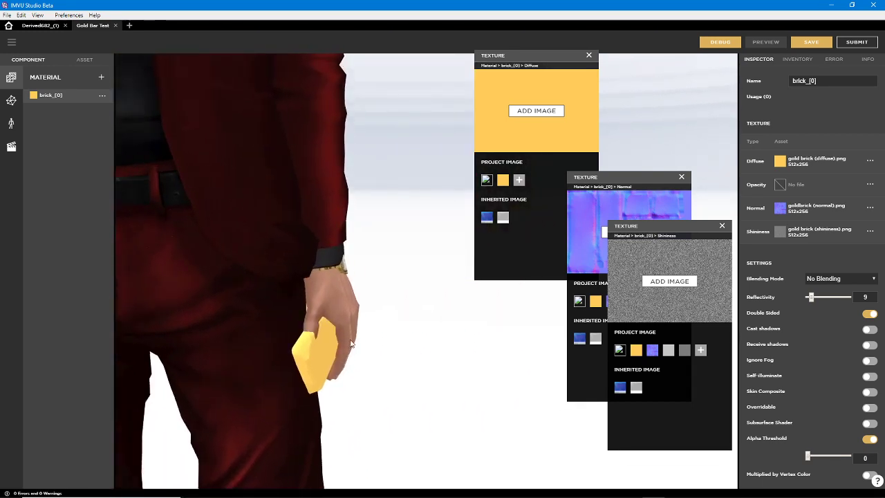
right_drag(334, 344, 399, 311)
scroll(399, 314, up, 2)
drag(438, 354, 395, 300)
right_drag(394, 300, 221, 371)
drag(221, 371, 363, 362)
drag(368, 265, 338, 300)
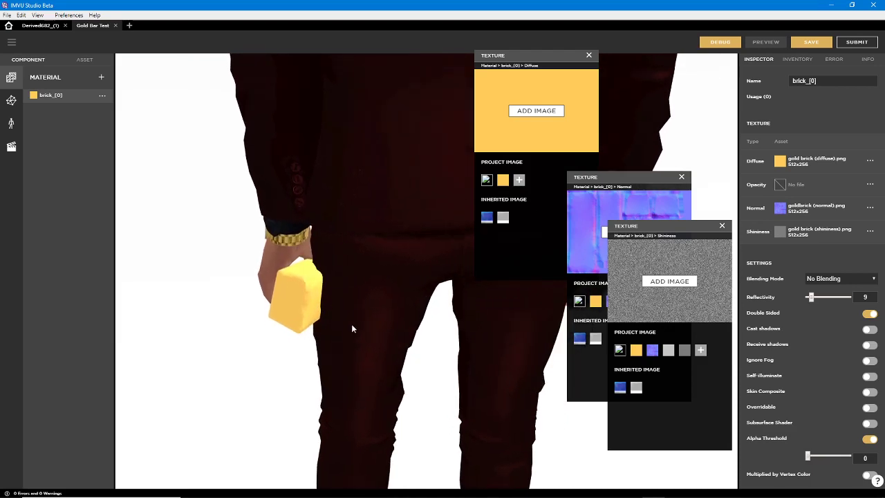
Switch to Affinity Photo, add a pixel layer to the gold brick diffuse texture, and flood-fill it with RGB 117, 117, 115 grey
mouse_move(397, 494)
click(427, 489)
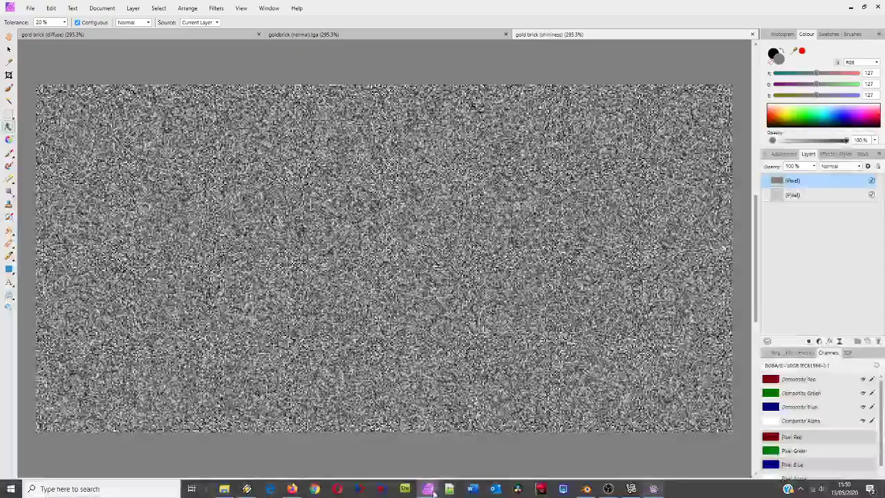
click(210, 36)
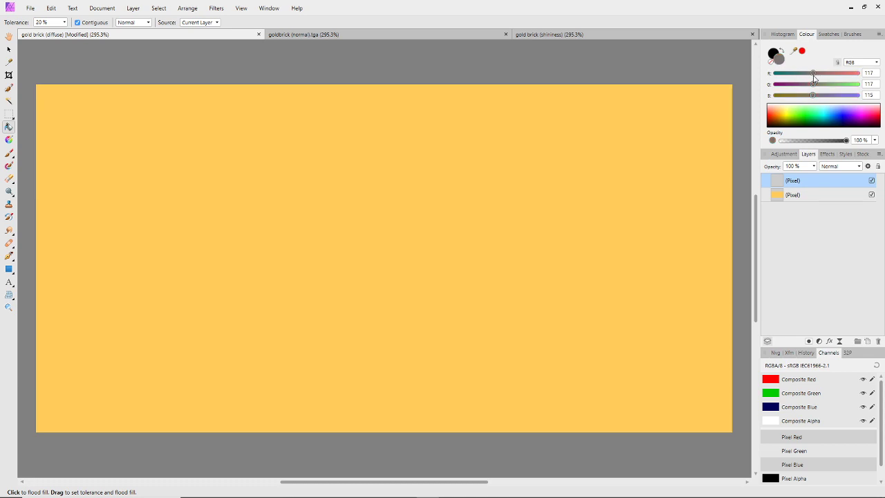
click(537, 171)
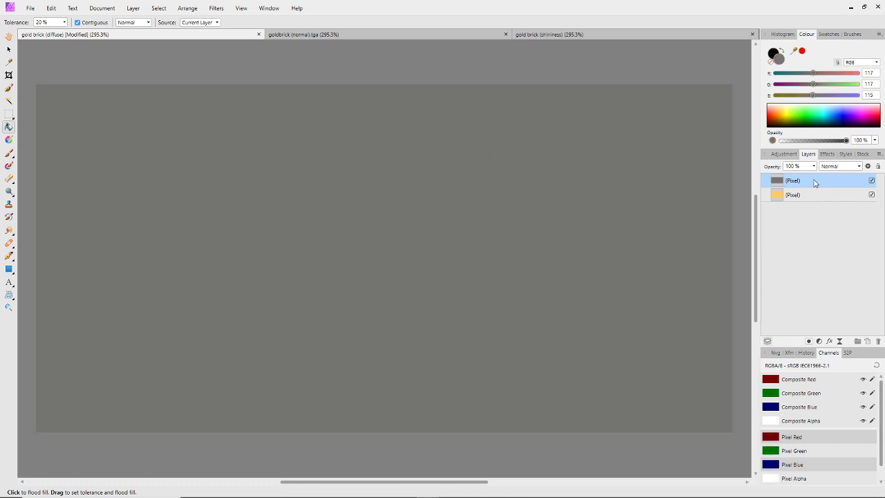
Lower the grey layer's opacity to 47% so it darkens the gold colour underneath
click(851, 169)
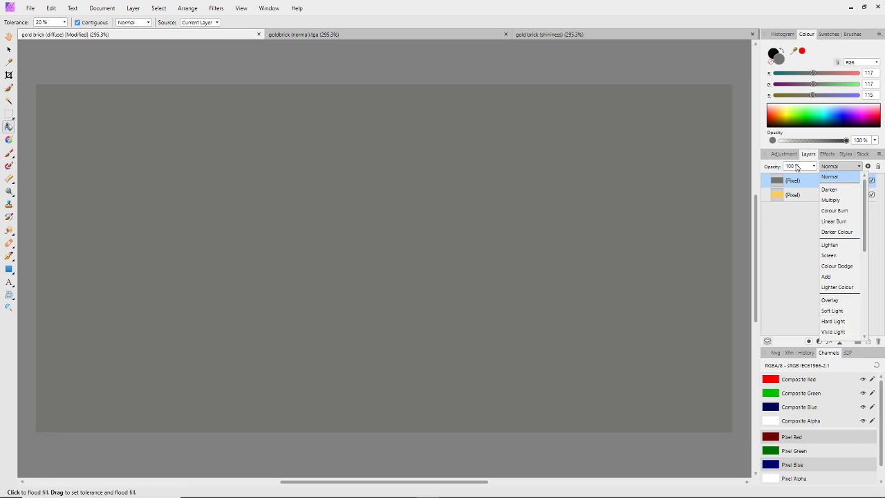
click(801, 245)
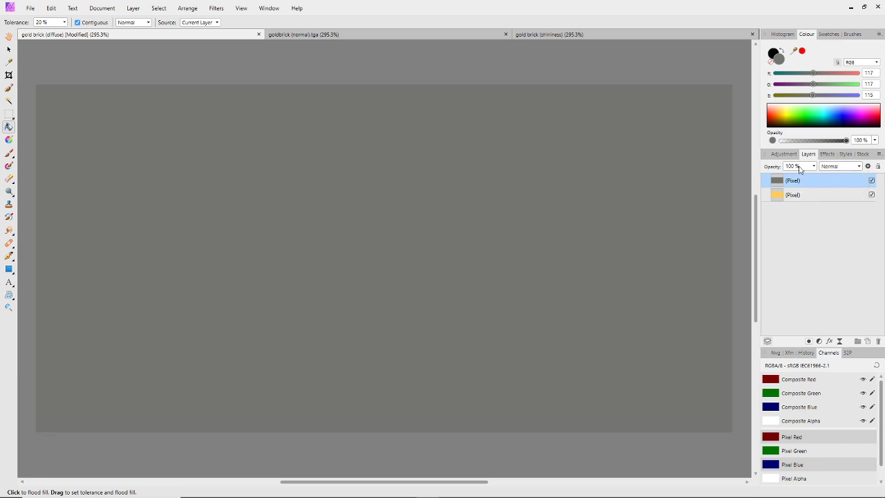
drag(810, 178, 801, 179)
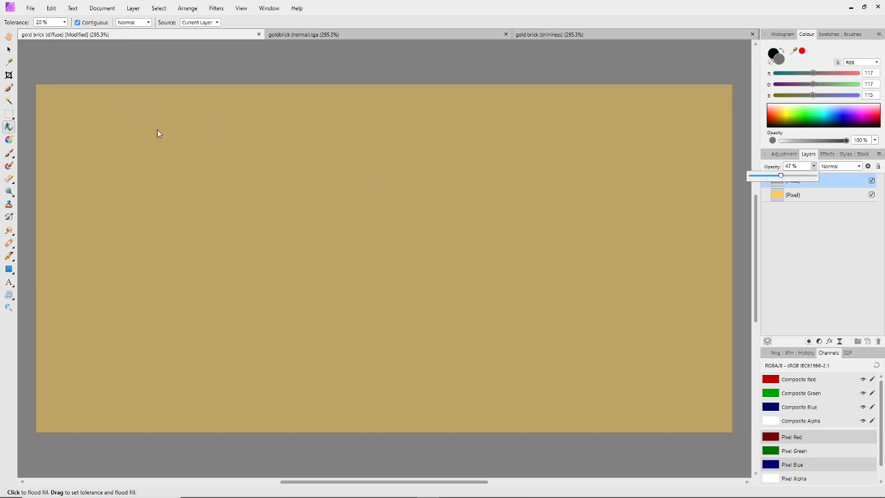
Save the darkened diffuse document and export it as a PNG, overwriting gold brick (diffuse).png in the Blender 2.8 folder
click(30, 8)
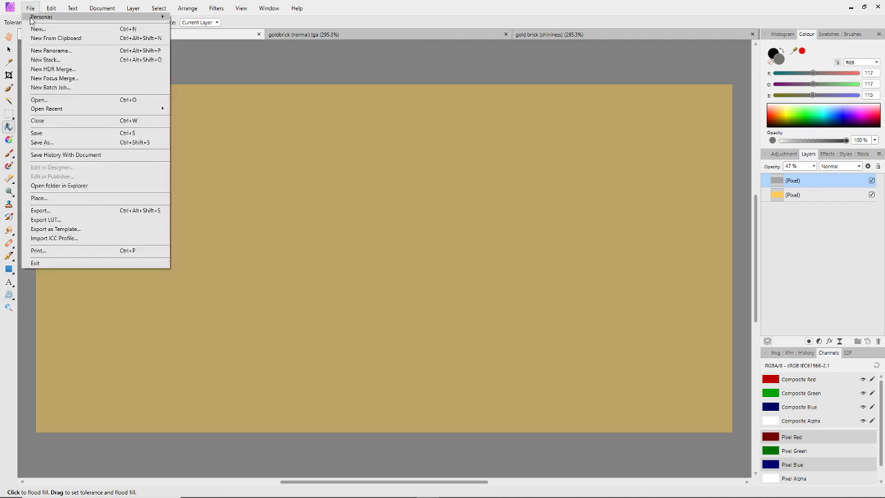
click(45, 133)
click(31, 9)
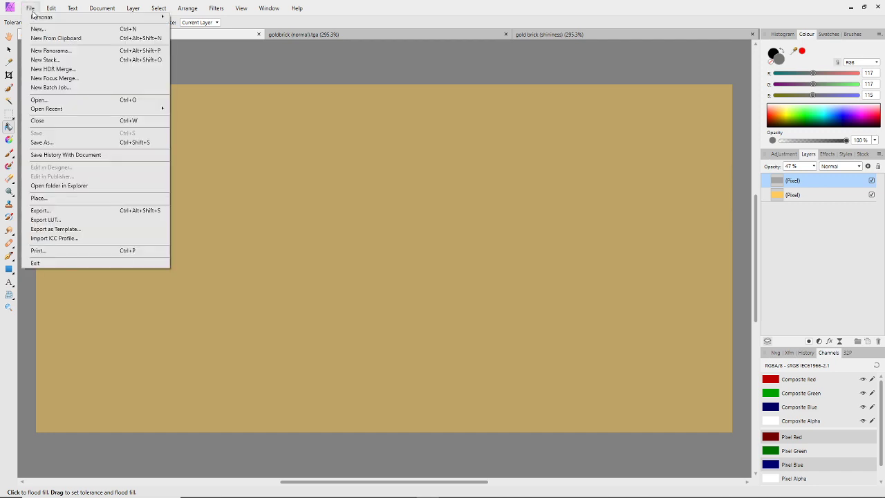
click(48, 209)
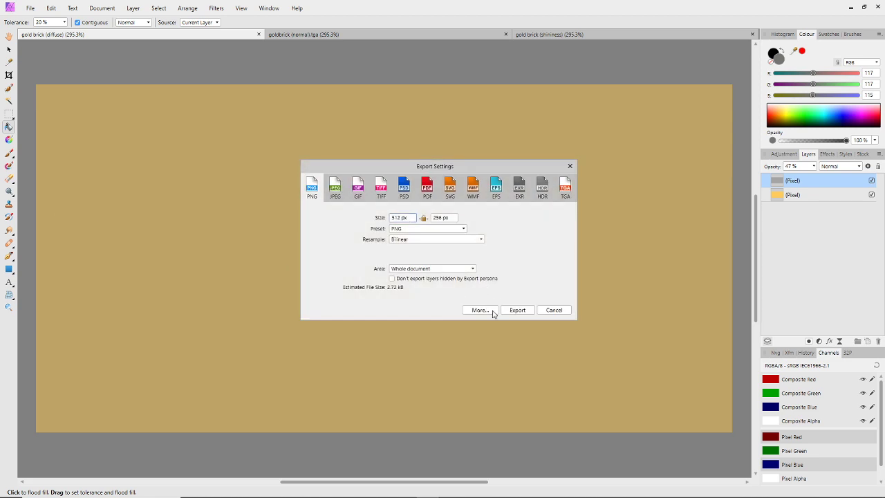
click(517, 311)
click(572, 355)
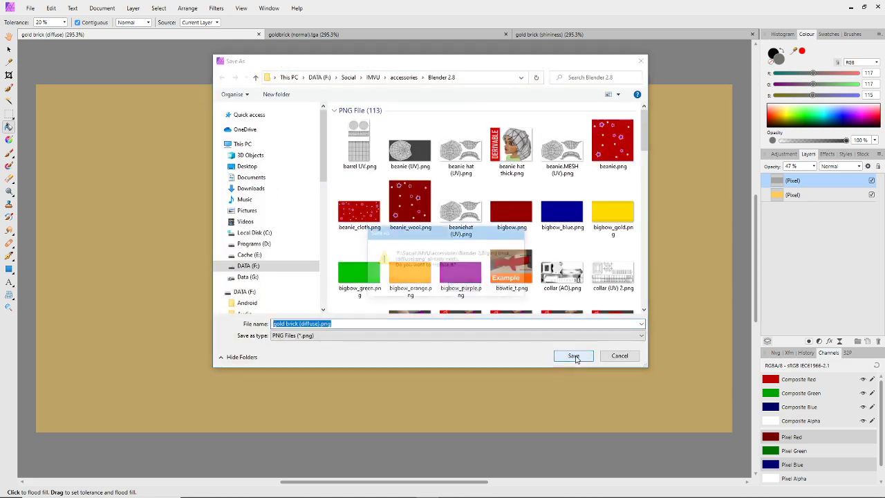
click(464, 288)
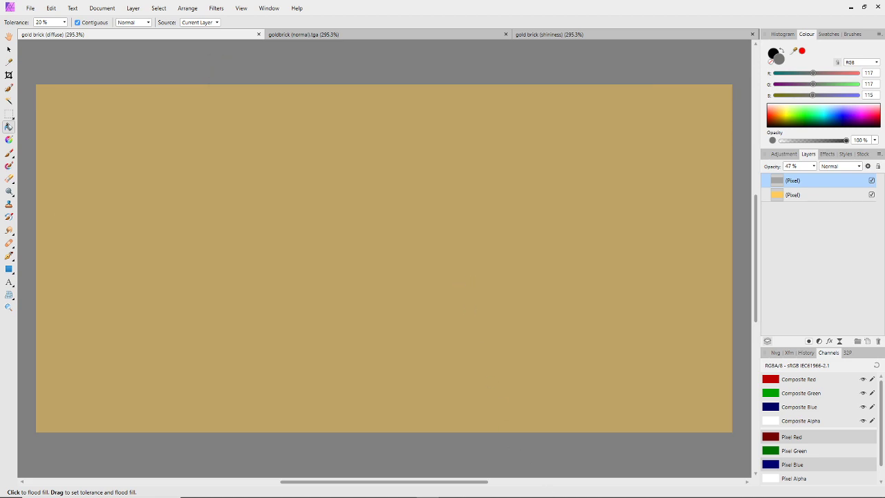
Switch to IMVU Studio, replace the brick material's diffuse texture with the re-exported gold brick (diffuse).png, and apply the change to the preview
mouse_move(622, 487)
click(651, 488)
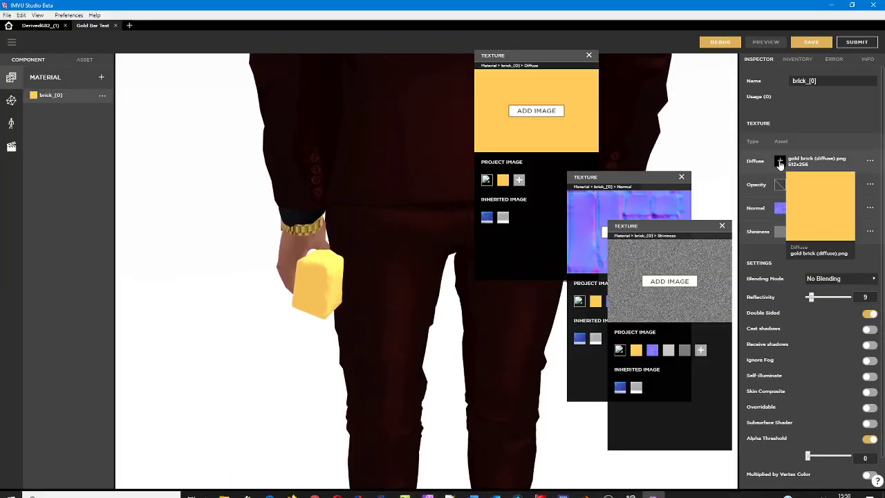
click(533, 112)
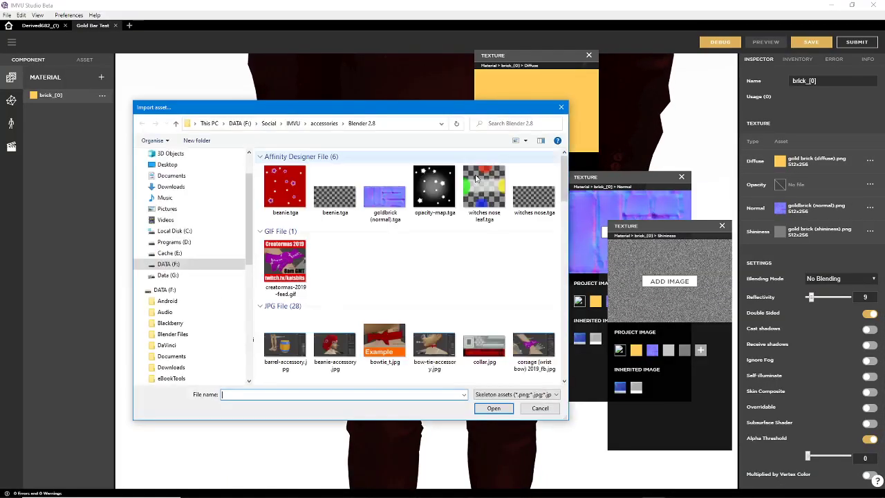
scroll(522, 230, down, 5)
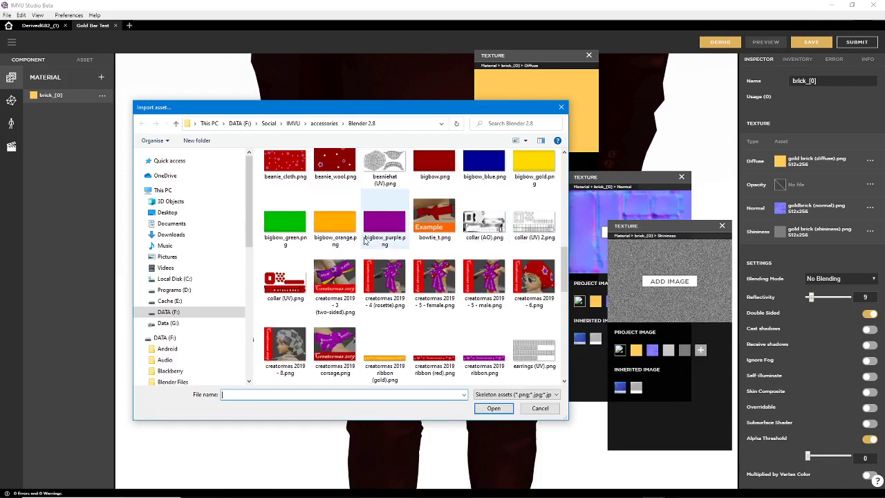
scroll(380, 217, down, 5)
scroll(381, 217, up, 1)
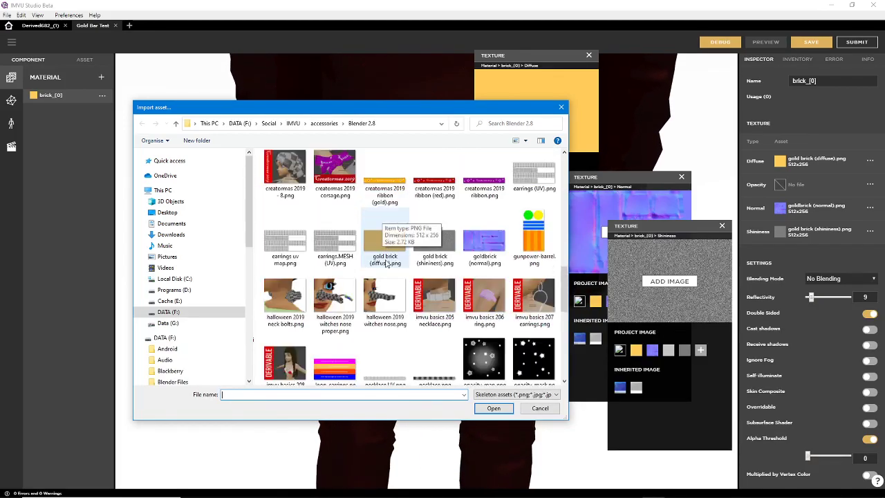
click(383, 247)
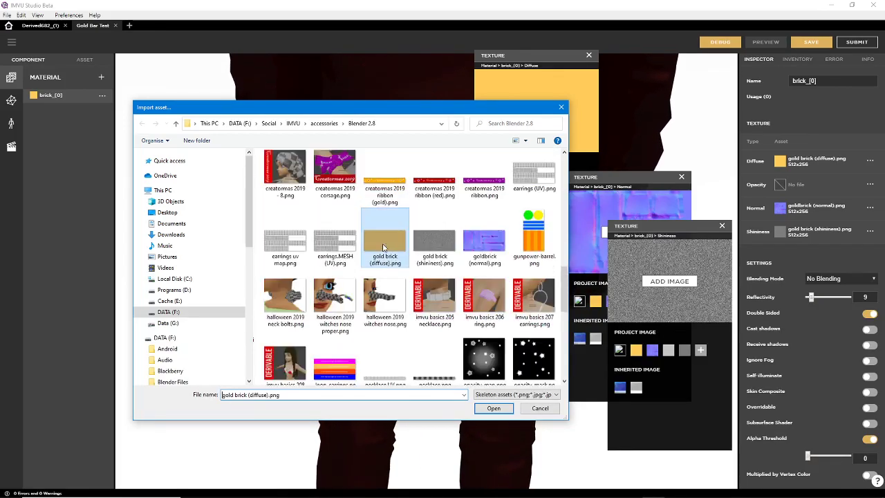
click(496, 407)
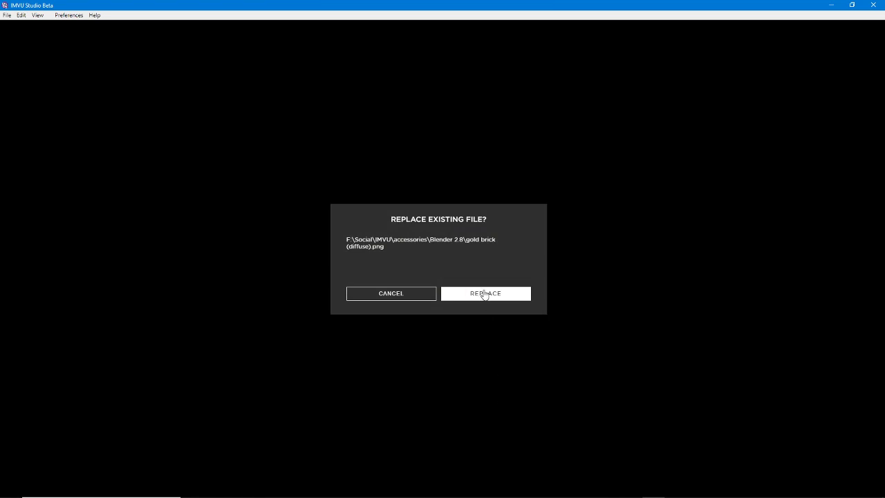
click(484, 294)
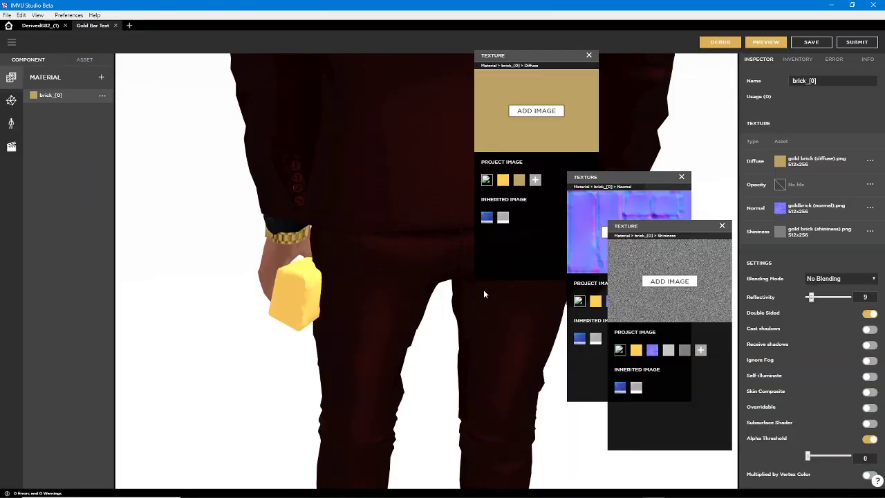
click(765, 45)
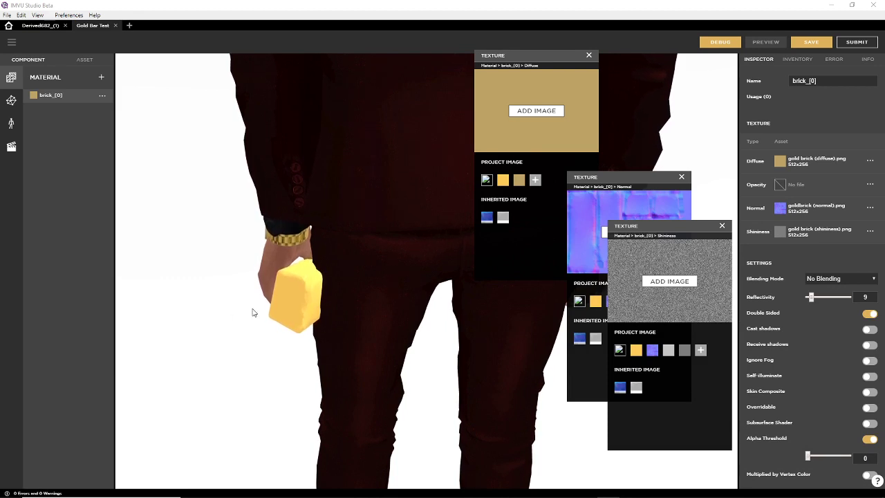
Examine the gold bar in the avatar's hand up close from several angles with the darker diffuse texture applied
click(295, 9)
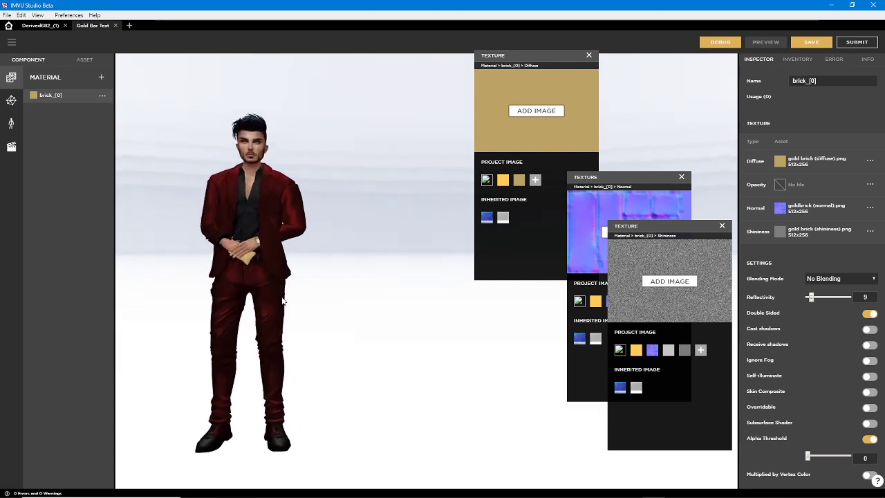
scroll(276, 301, up, 5)
right_drag(232, 297, 383, 295)
scroll(341, 298, up, 4)
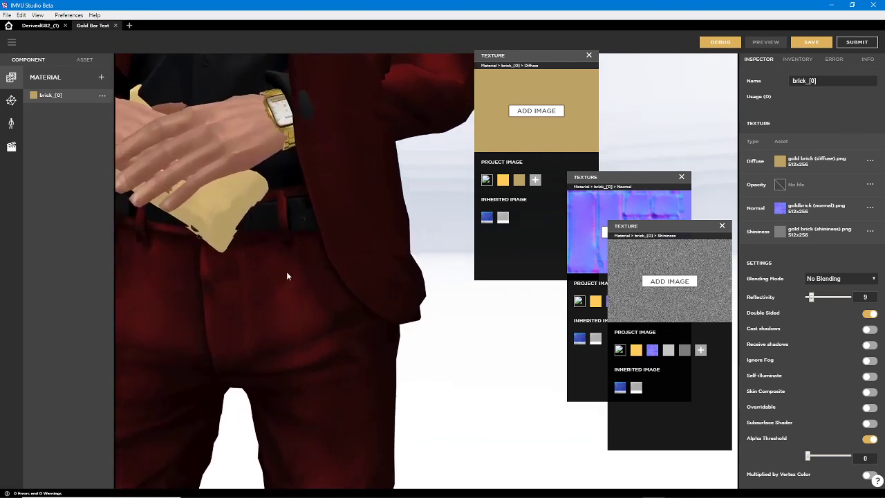
right_drag(287, 275, 318, 321)
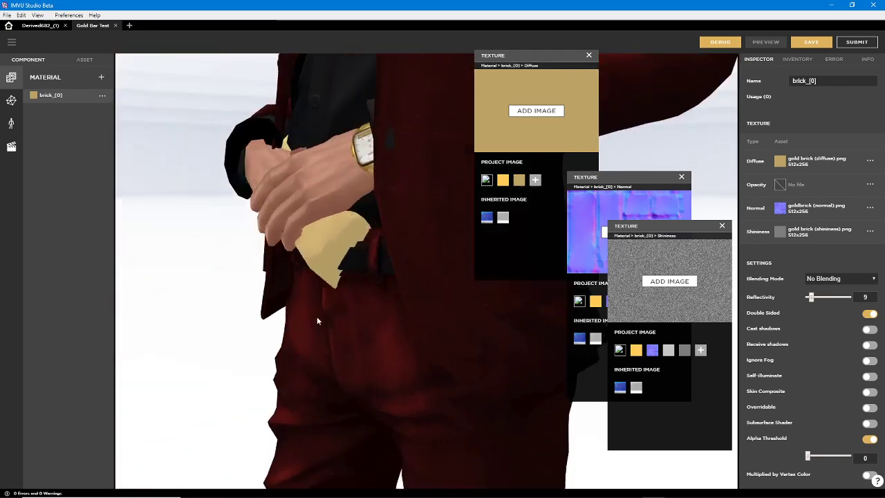
mouse_move(317, 317)
mouse_down()
mouse_move(354, 322)
mouse_move(281, 324)
mouse_move(360, 241)
mouse_move(404, 339)
mouse_move(264, 345)
mouse_move(278, 367)
mouse_move(289, 359)
mouse_move(329, 364)
mouse_move(253, 354)
mouse_move(375, 316)
mouse_move(375, 355)
mouse_move(309, 329)
mouse_move(369, 350)
mouse_move(267, 334)
mouse_move(306, 347)
mouse_move(302, 338)
mouse_move(242, 357)
mouse_move(400, 323)
mouse_move(449, 331)
mouse_move(387, 322)
mouse_move(405, 316)
mouse_move(282, 319)
mouse_move(386, 329)
mouse_move(349, 323)
mouse_move(406, 317)
mouse_move(363, 365)
mouse_move(362, 421)
mouse_move(449, 408)
mouse_move(366, 225)
mouse_move(241, 340)
mouse_move(399, 333)
mouse_move(365, 300)
mouse_move(408, 359)
mouse_move(346, 349)
mouse_up()
scroll(280, 324, up, 3)
scroll(290, 353, down, 3)
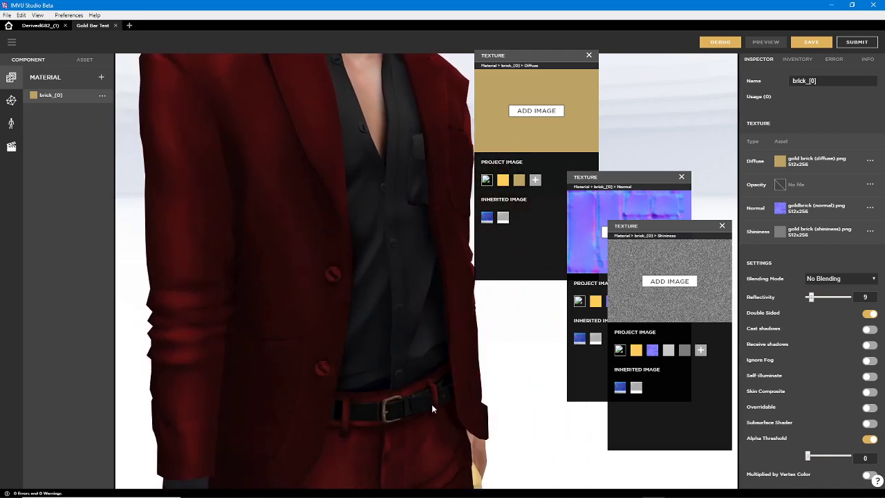
right_drag(377, 371, 368, 277)
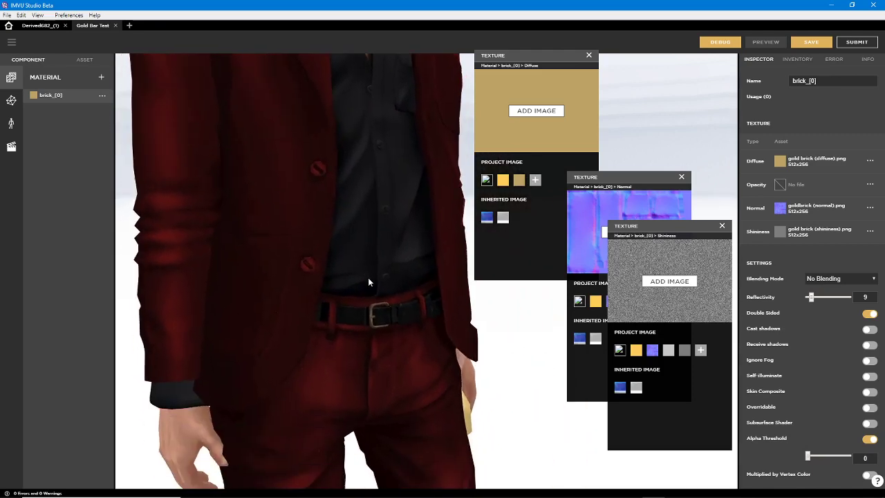
drag(368, 278, 426, 358)
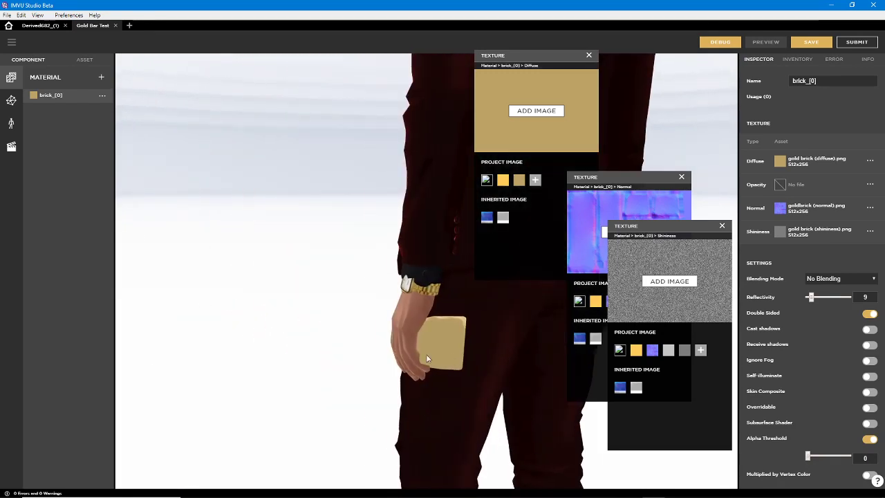
Switch to Blender's Layout workspace, select the high-poly gold bar plus its low-poly copy as the active object, and check the bake type options
click(585, 489)
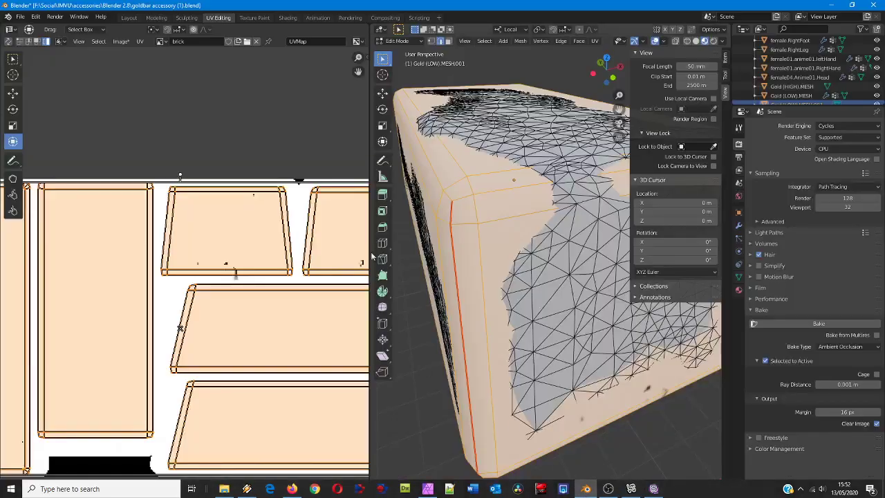
scroll(510, 234, down, 9)
scroll(510, 234, up, 2)
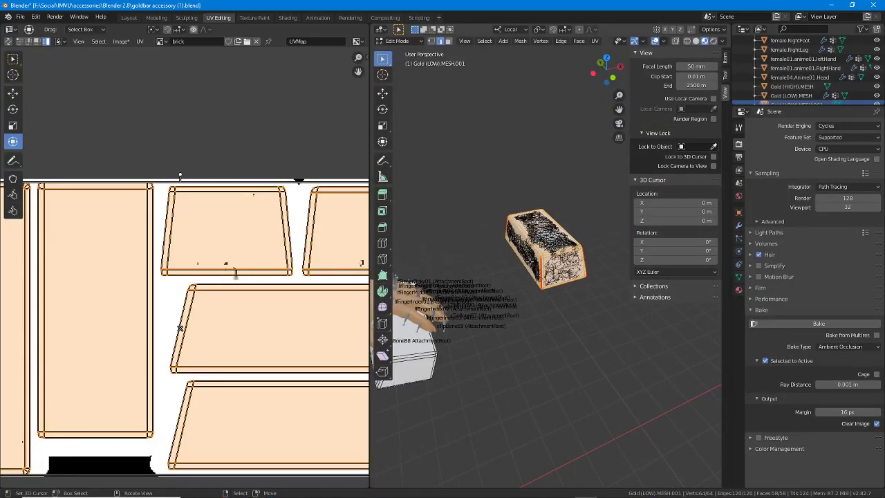
click(130, 18)
scroll(359, 263, down, 5)
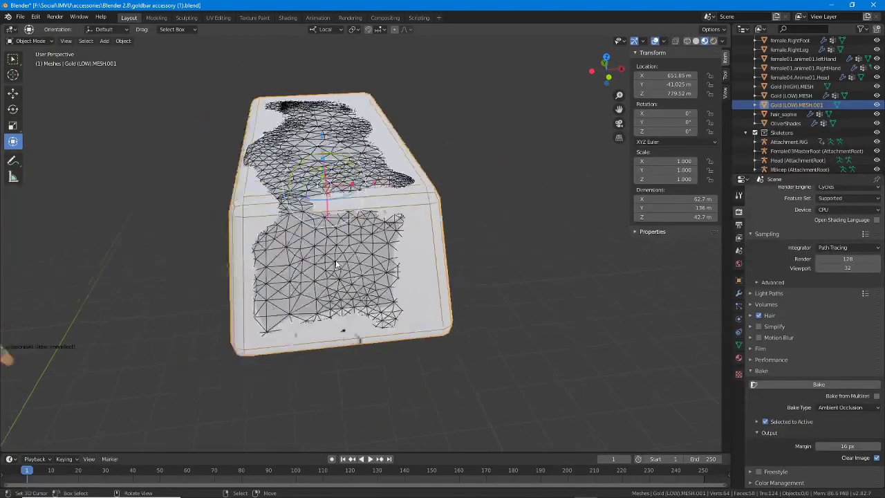
middle_drag(299, 261, 294, 277)
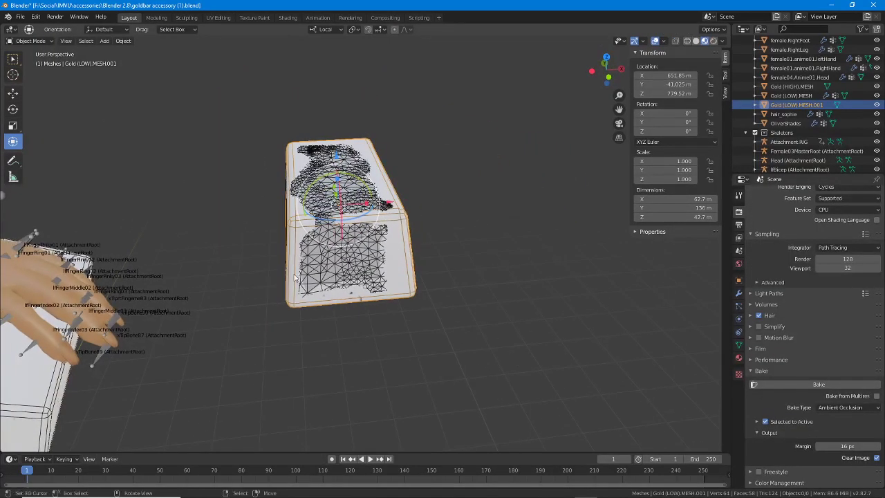
middle_drag(283, 311, 311, 293)
scroll(408, 264, down, 1)
scroll(382, 243, up, 3)
scroll(509, 219, down, 2)
middle_drag(510, 219, 514, 173)
click(521, 206)
shift+click(552, 220)
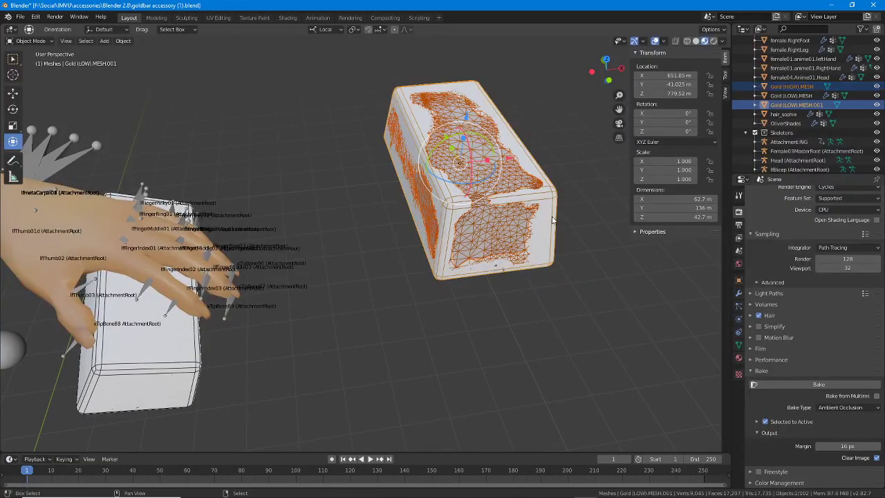
click(835, 407)
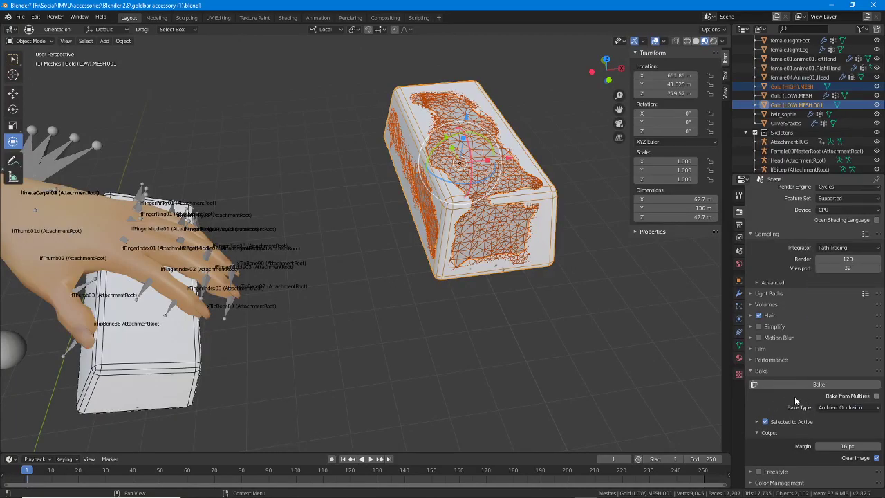
Select only the low-poly gold bar copy, enlarge the node editor in the Shading workspace, and choose the brick image in its texture node
click(449, 207)
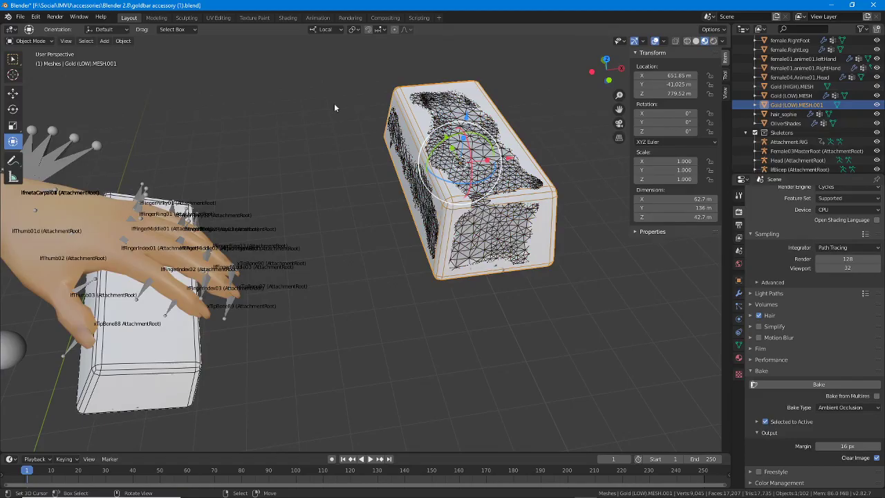
click(288, 17)
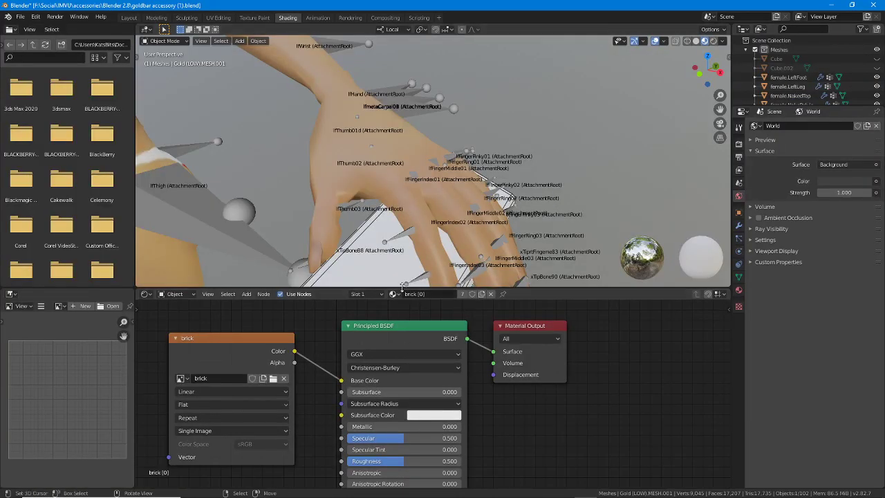
drag(400, 287, 400, 184)
scroll(409, 149, down, 5)
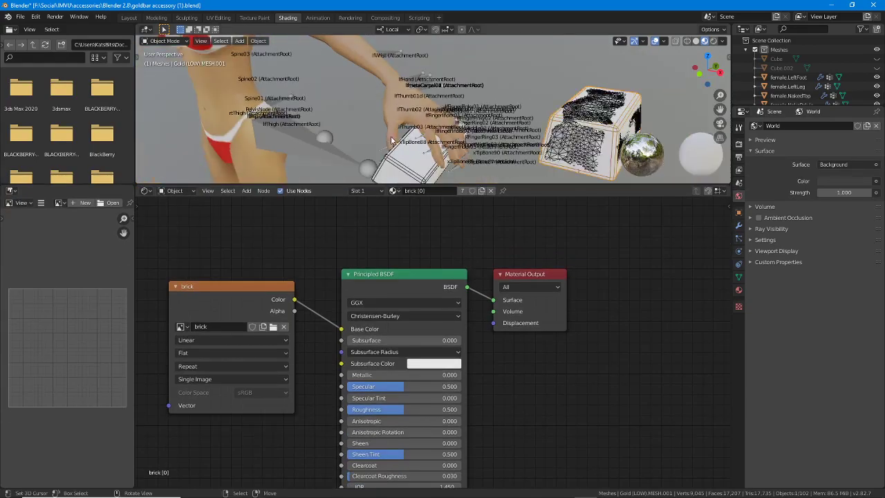
shift+middle_drag(413, 156, 340, 143)
scroll(432, 64, up, 3)
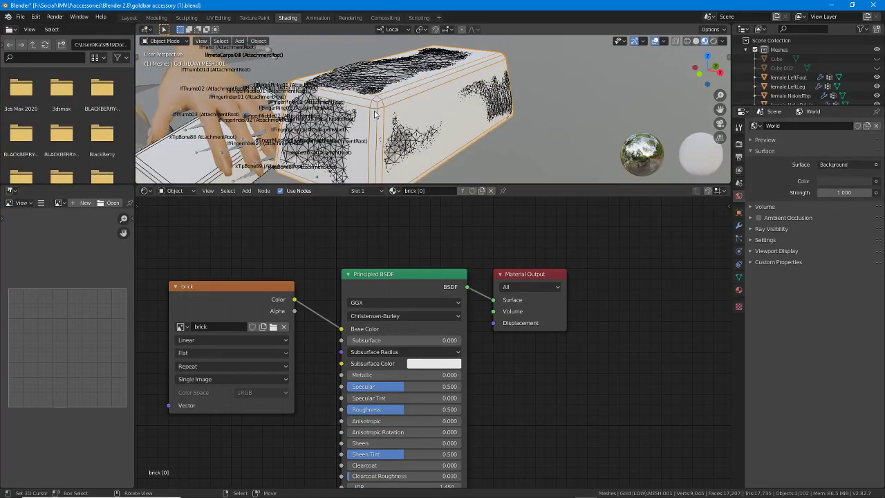
middle_drag(376, 114, 426, 120)
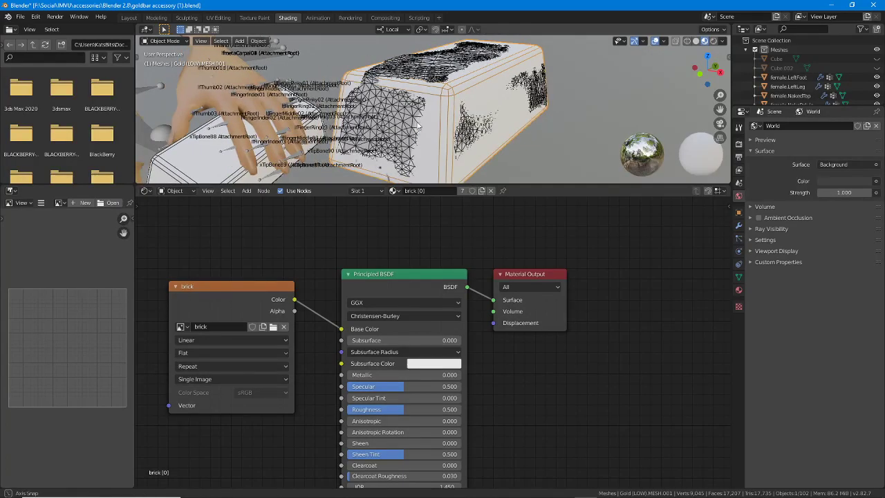
click(183, 326)
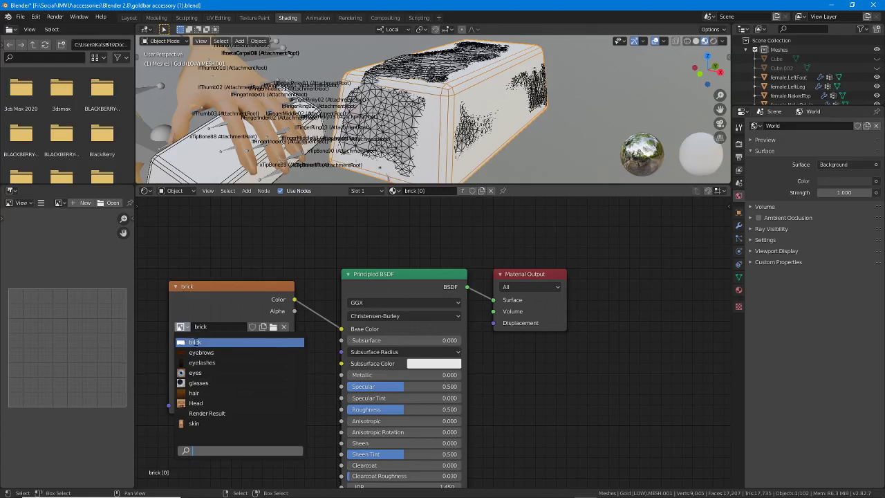
click(195, 342)
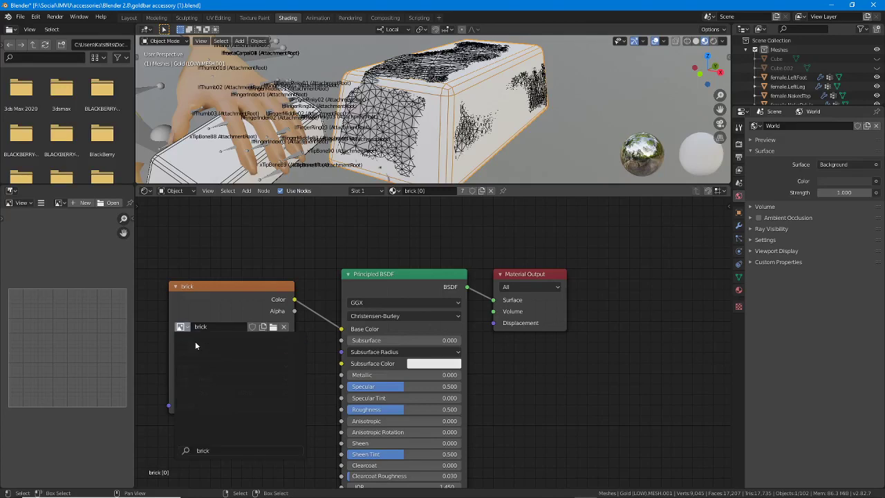
Reopen goldbar accessory (1).blend from the recent files, discarding the unsaved changes
click(20, 18)
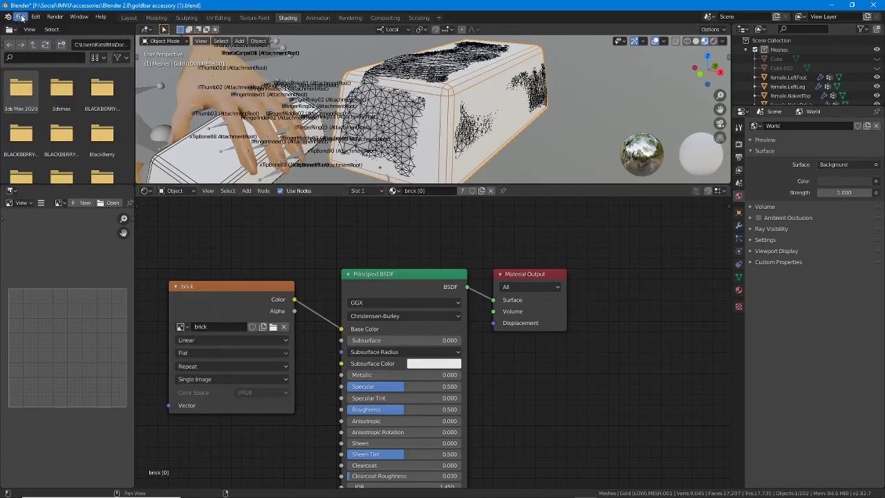
click(21, 18)
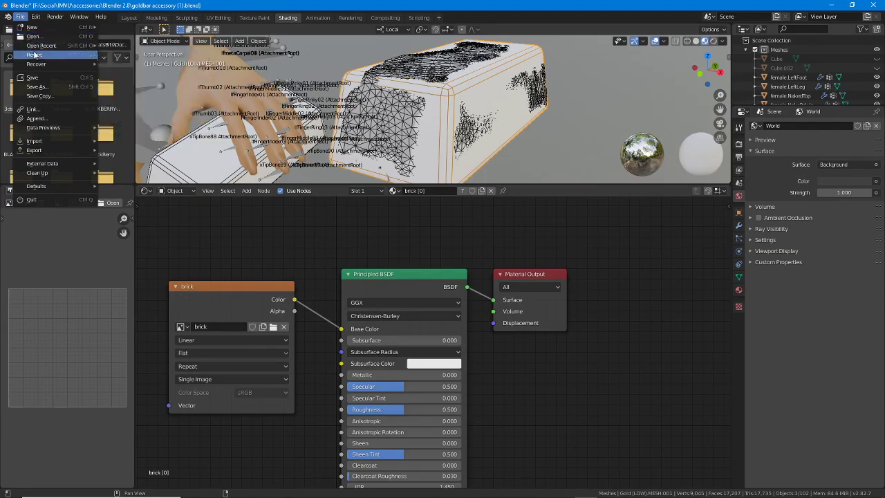
mouse_move(37, 46)
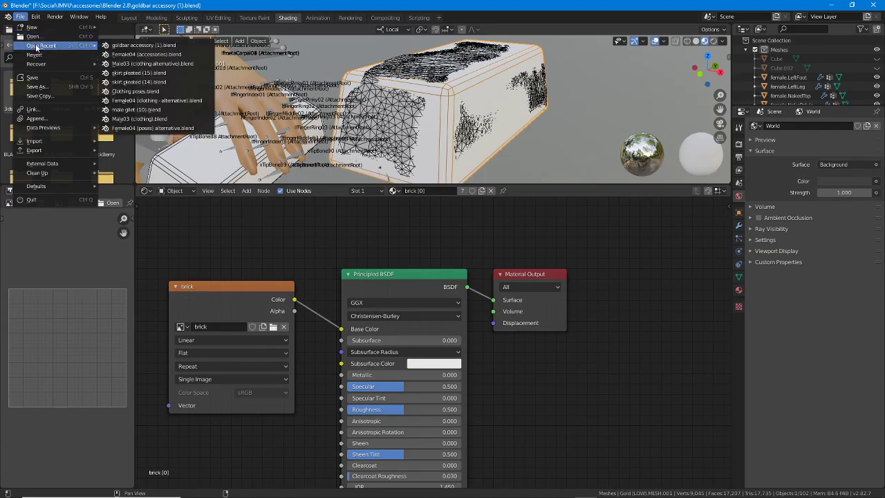
click(131, 46)
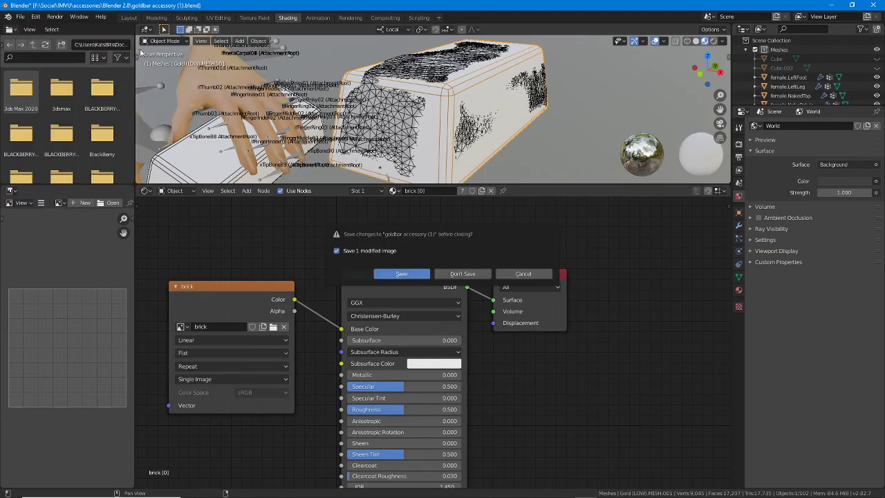
click(462, 274)
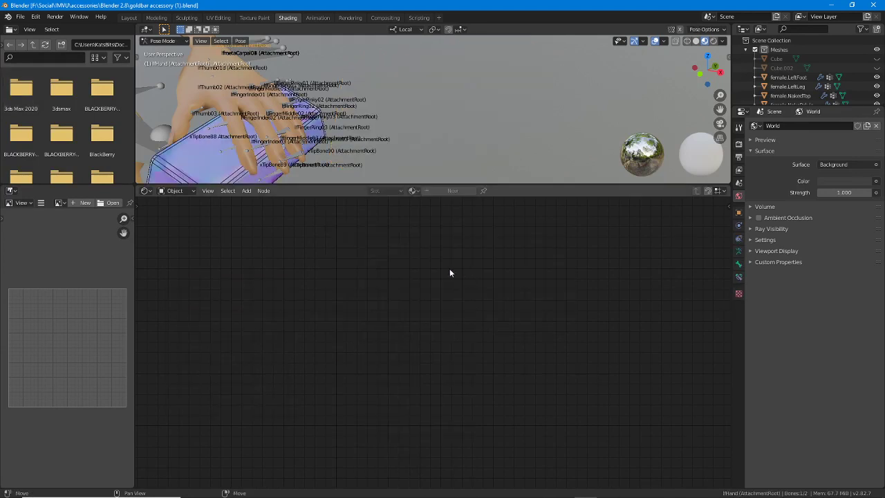
Leave Pose Mode for Object Mode, select the low-poly gold bar in the hand, and try its material's Specular at 1.000 and 0.000
scroll(304, 118, down, 4)
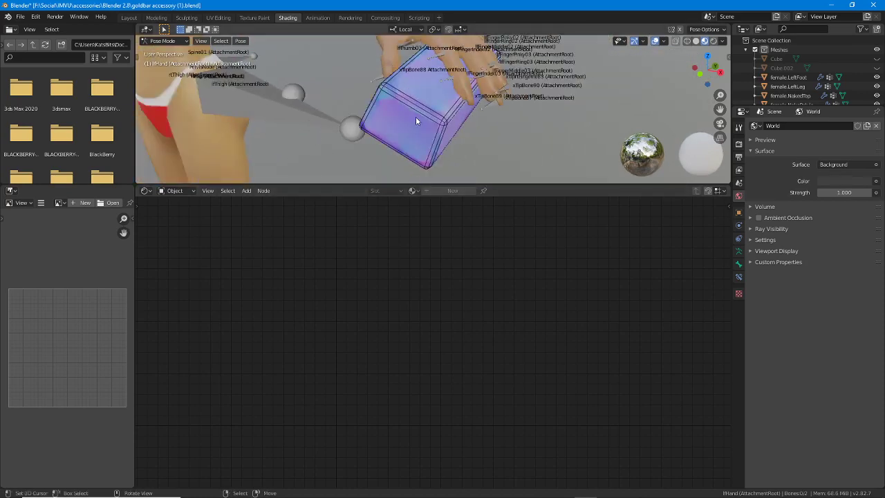
key(ctrl+Tab)
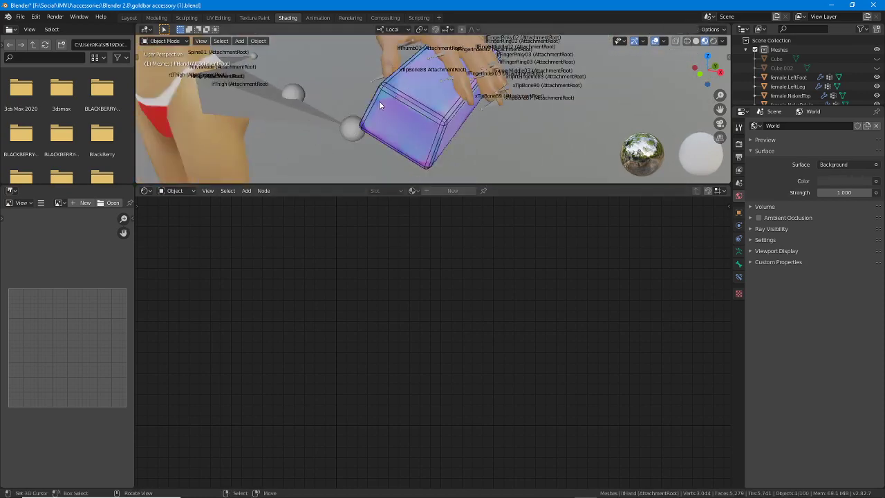
click(379, 104)
scroll(306, 373, up, 1)
middle_drag(274, 382, 311, 288)
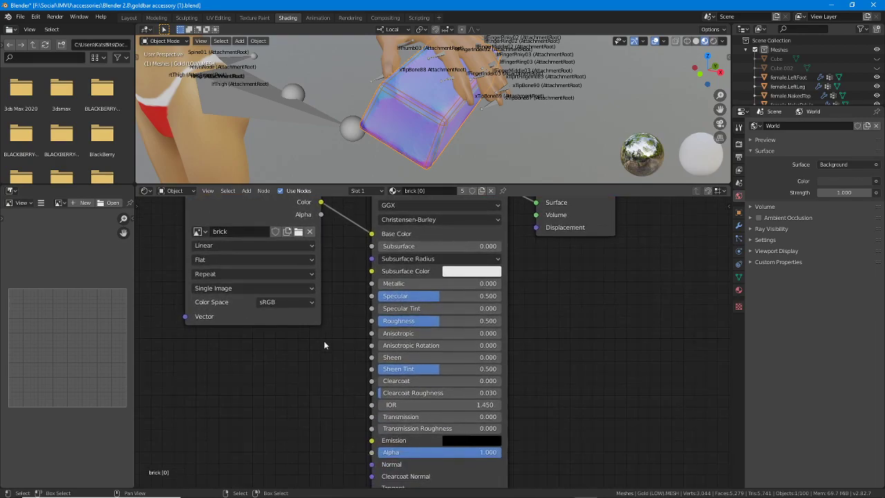
middle_drag(316, 331, 289, 352)
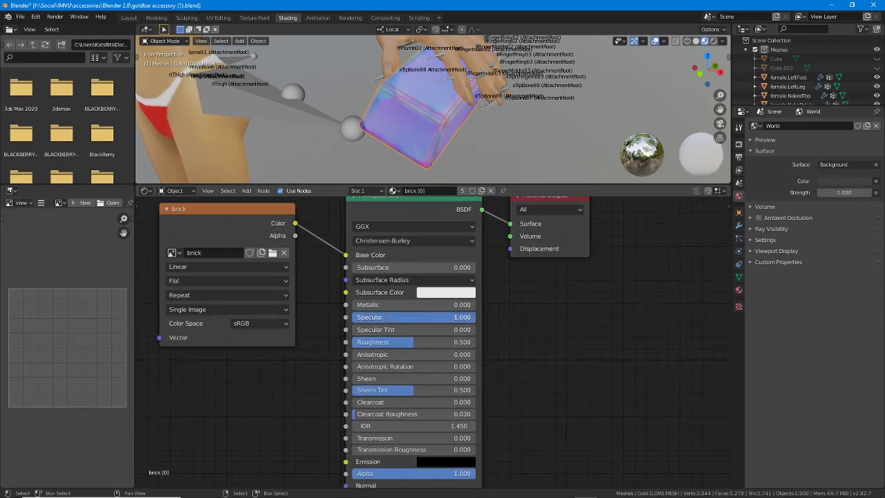
scroll(381, 138, up, 6)
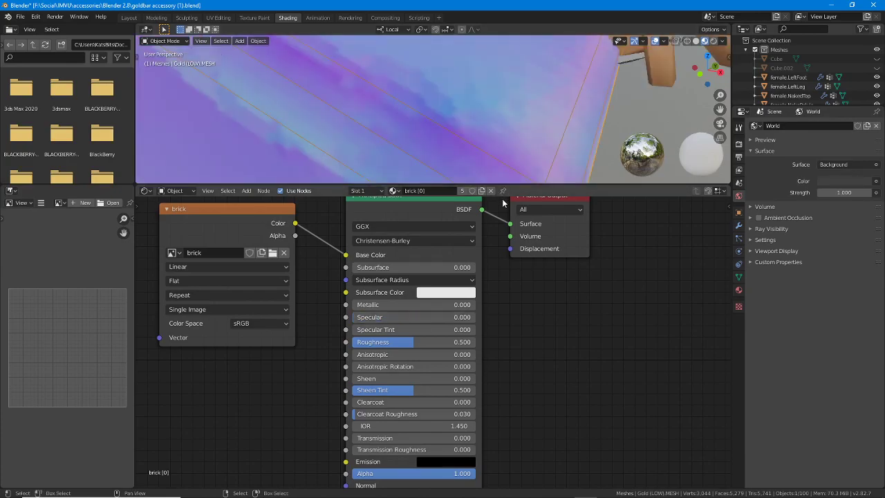
Enlarge the 3D viewport above the node editor and frame the selected gold bar in it
drag(505, 186, 520, 354)
scroll(477, 268, down, 6)
middle_drag(437, 245, 275, 126)
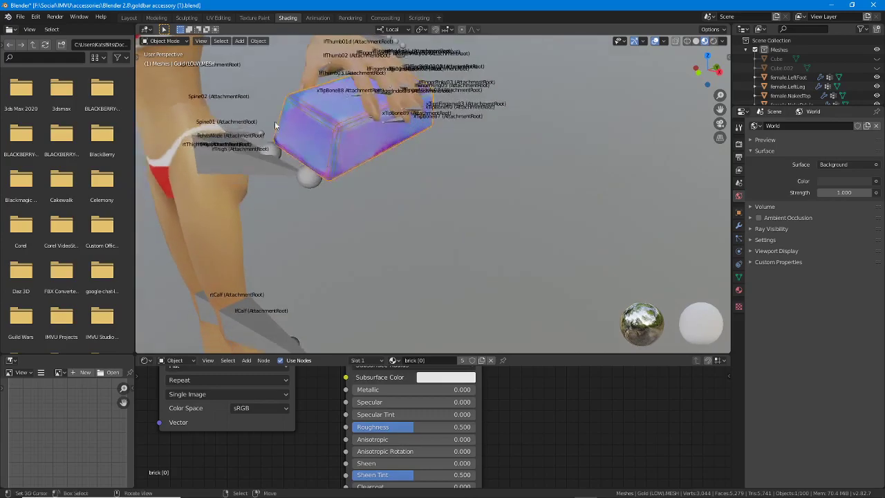
click(221, 41)
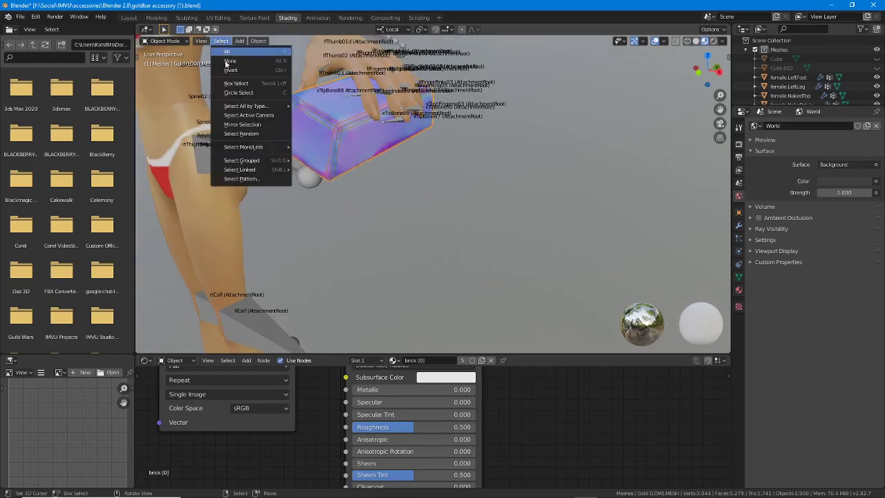
click(202, 43)
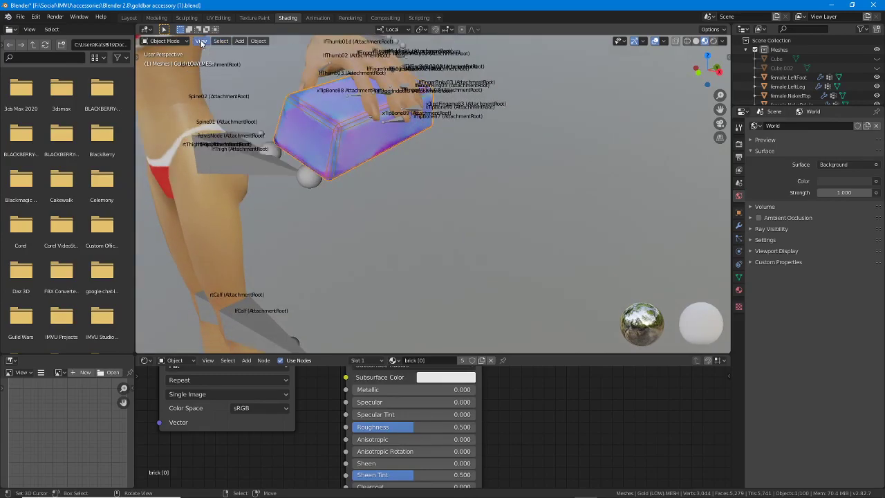
click(201, 42)
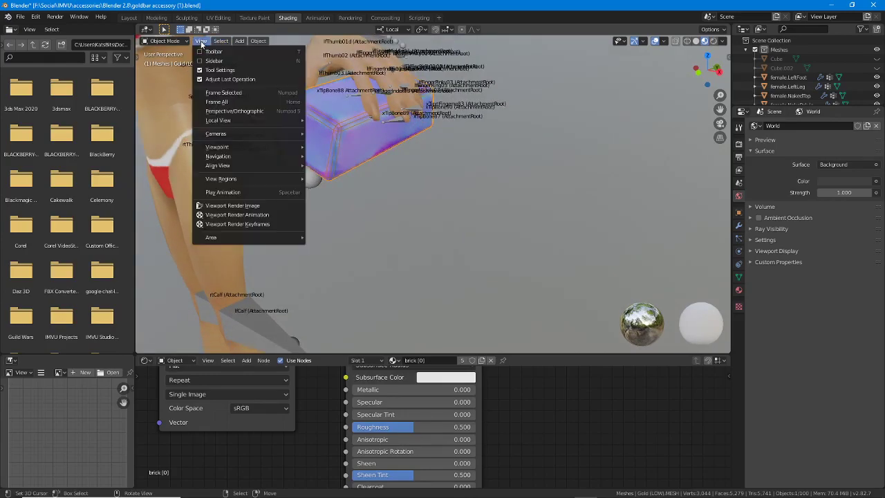
click(220, 92)
middle_drag(364, 276, 346, 263)
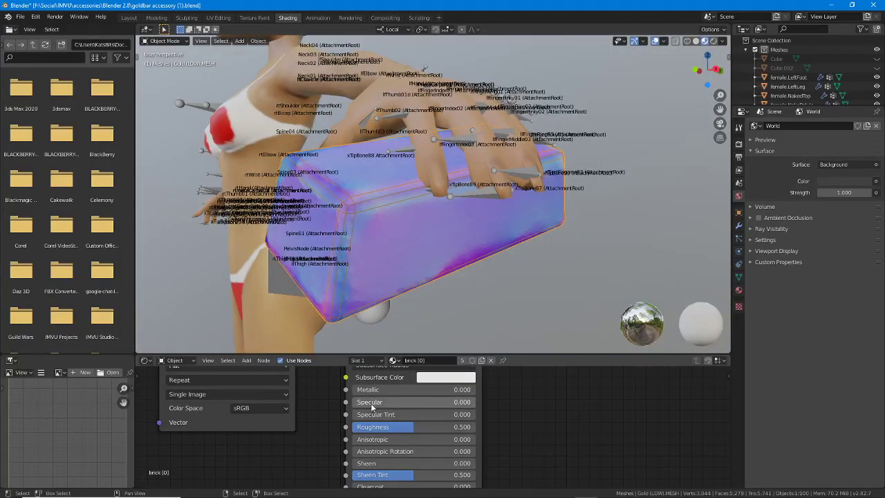
Set the brick material's Specular to 1.000, Roughness to 0.455, Anisotropic to 0.141 and Sheen to 0.295
mouse_move(372, 405)
mouse_down()
mouse_move(421, 405)
mouse_move(365, 427)
mouse_move(398, 427)
mouse_move(353, 426)
mouse_up()
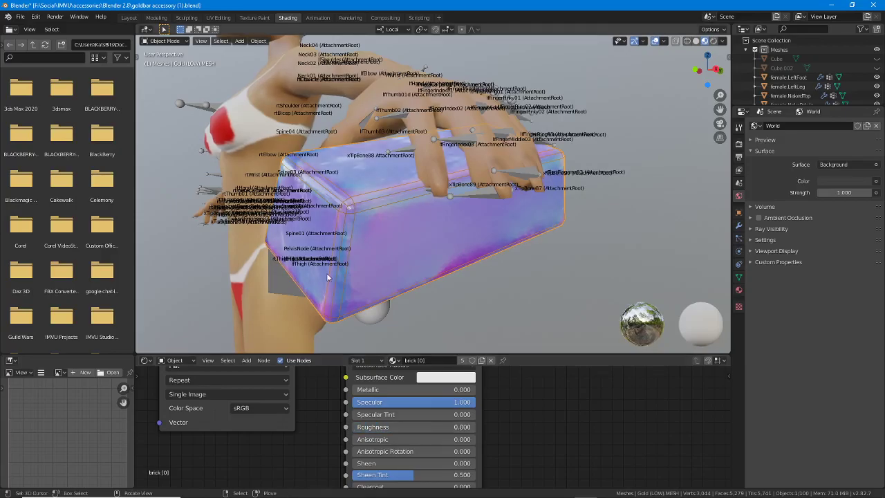
middle_drag(326, 272, 336, 293)
drag(383, 428, 416, 427)
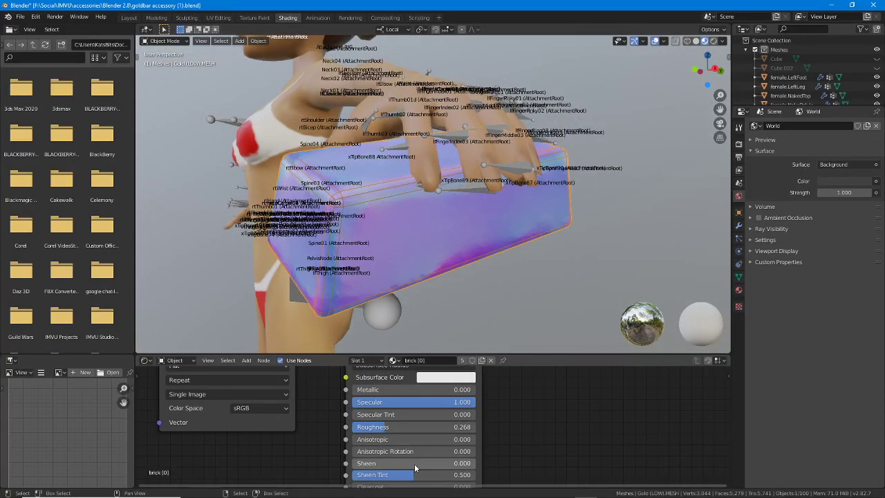
middle_drag(413, 444, 405, 354)
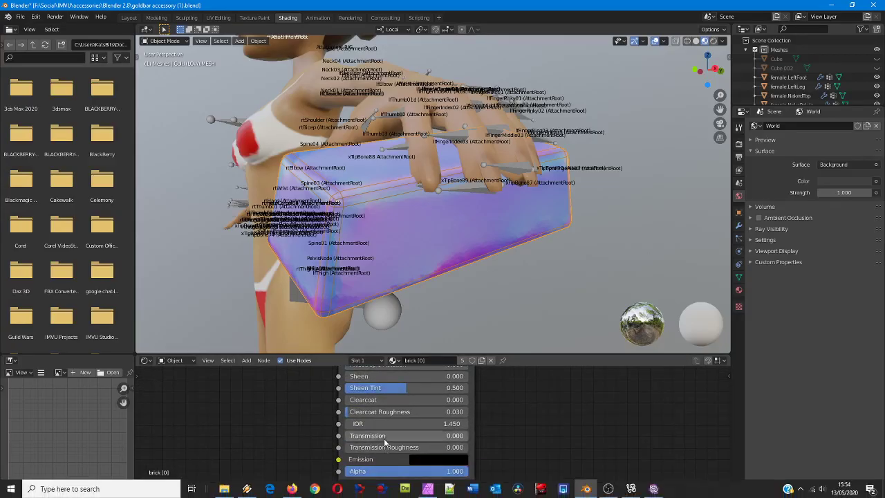
mouse_move(385, 454)
middle_down()
mouse_move(385, 410)
mouse_move(388, 456)
middle_up()
middle_drag(382, 406, 385, 453)
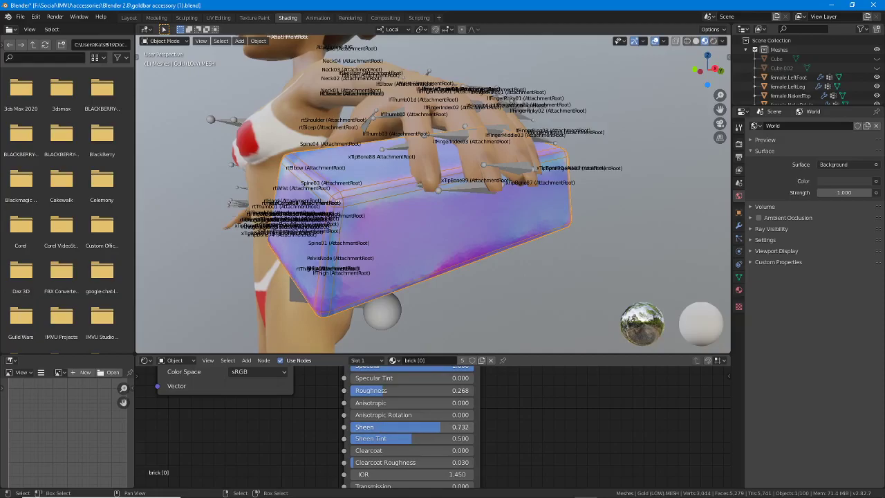
drag(388, 404, 389, 403)
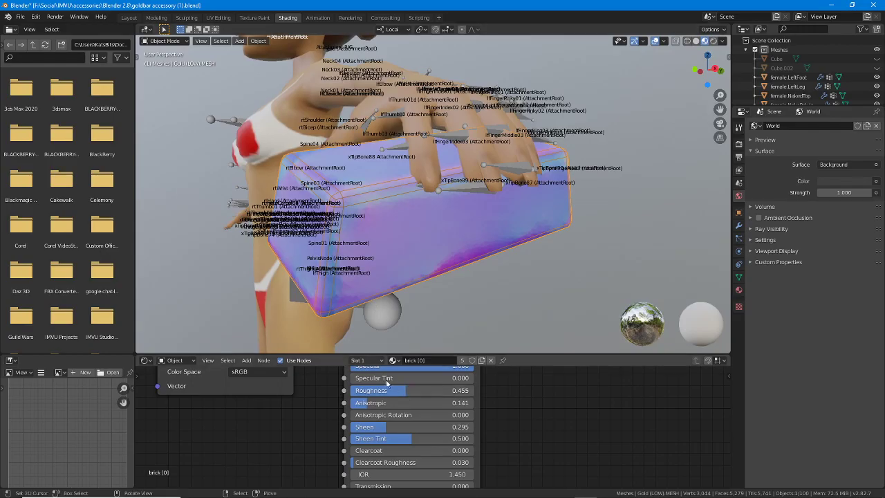
Set the brick material's Metallic to 0.282, Specular to 0.464 and Roughness to 0.173, and check the reflections around the bar
middle_drag(393, 401, 390, 444)
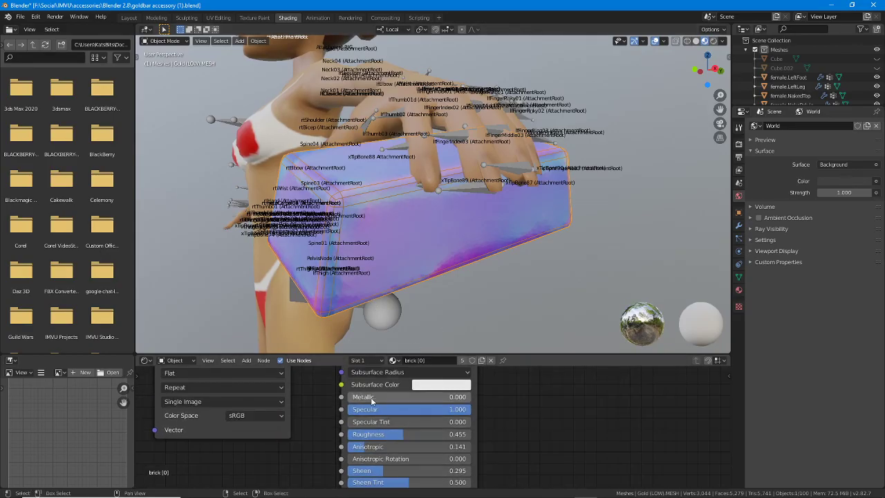
mouse_move(364, 396)
mouse_down()
mouse_move(469, 396)
mouse_move(399, 396)
mouse_up()
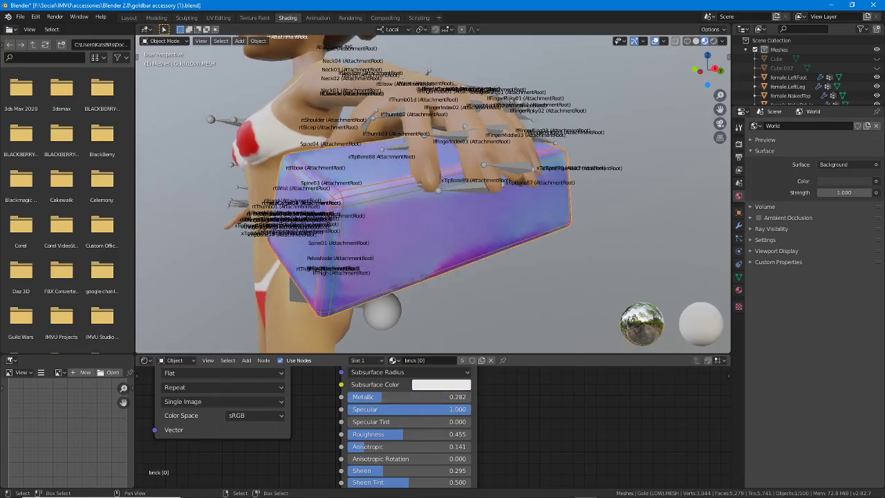
drag(392, 409, 387, 409)
middle_drag(349, 243, 449, 224)
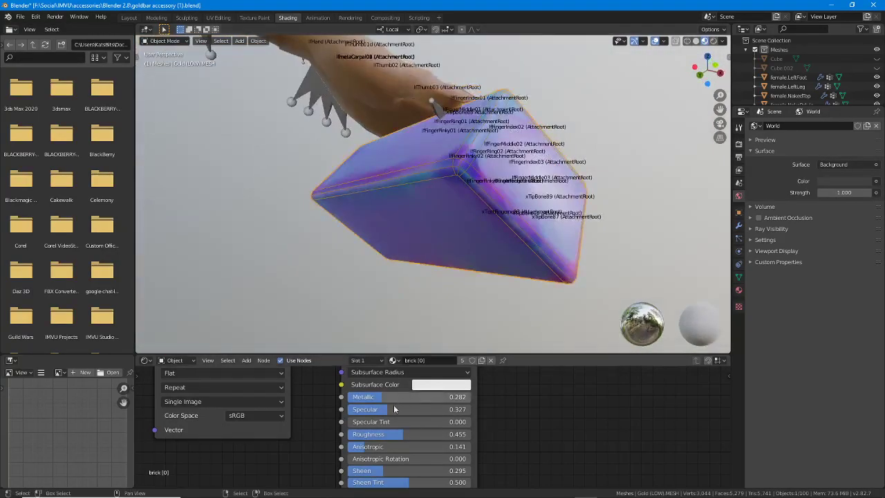
mouse_move(394, 409)
mouse_down()
mouse_move(461, 437)
mouse_move(373, 434)
mouse_up()
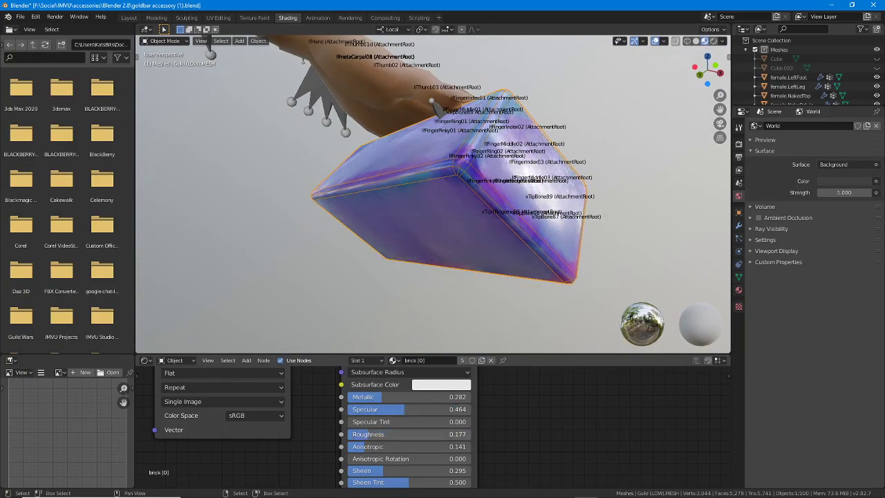
middle_drag(443, 172, 399, 194)
scroll(415, 242, down, 4)
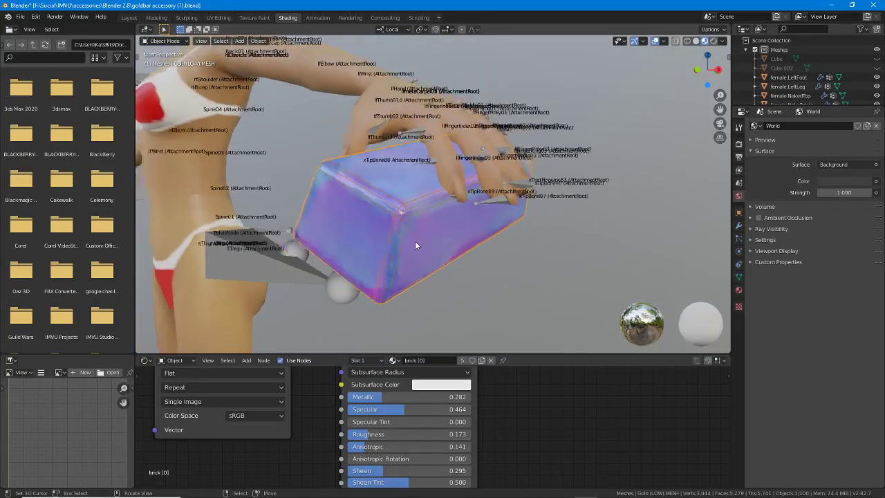
Switch to the Layout workspace and unhide Gold (HIGH).MESH and Gold (LOW).MESH.001
click(129, 18)
scroll(332, 185, down, 4)
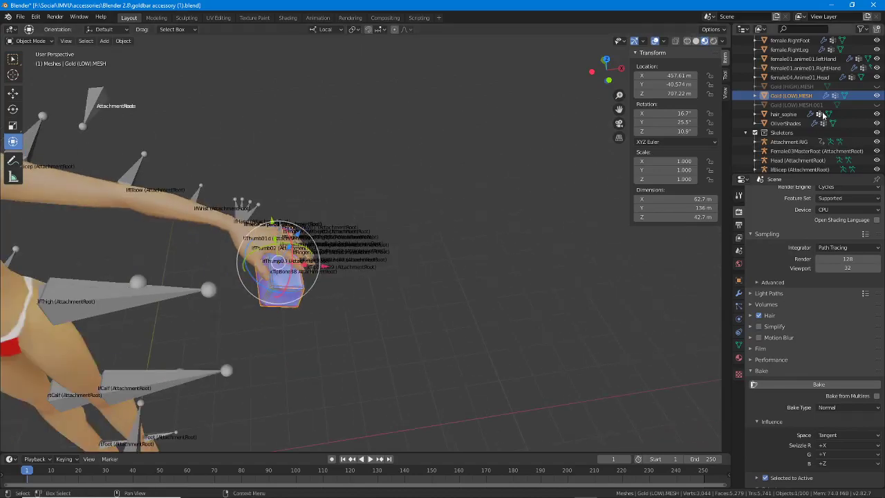
scroll(857, 111, down, 5)
scroll(861, 119, up, 5)
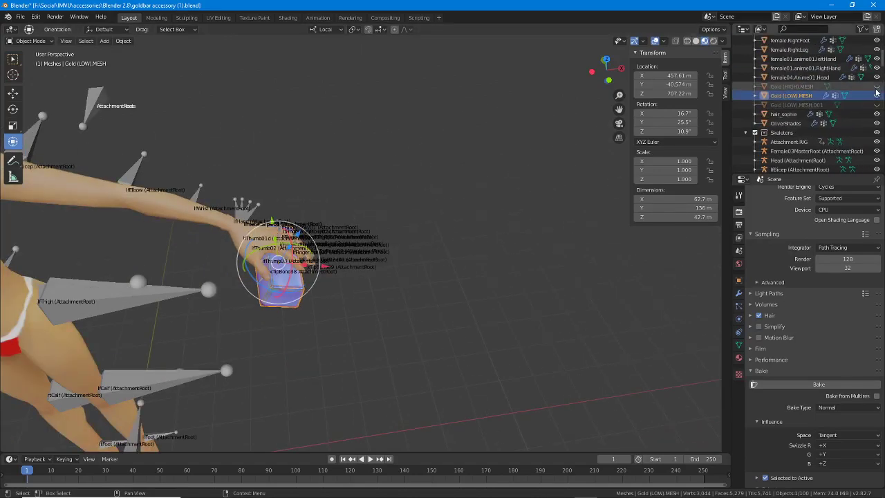
click(876, 86)
click(876, 104)
Select the high-poly gold bar and apply smooth shading to it
scroll(416, 268, up, 3)
scroll(416, 268, up, 4)
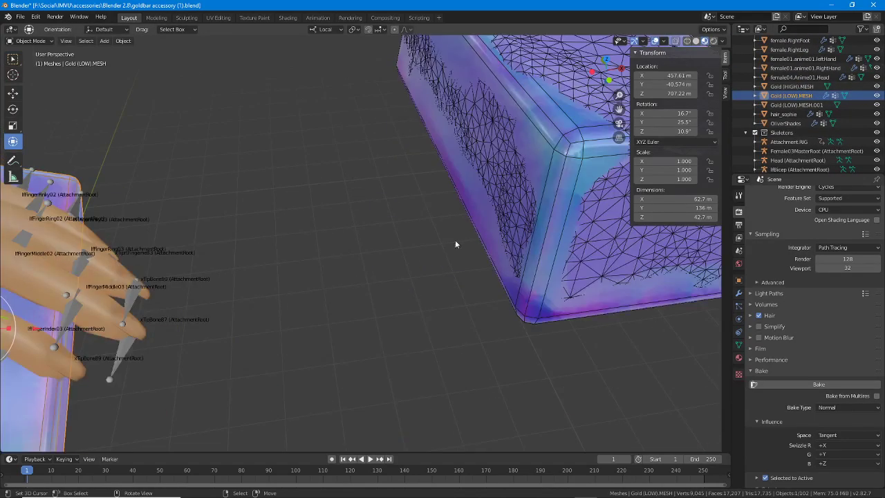
shift+middle_drag(455, 241, 246, 315)
click(379, 215)
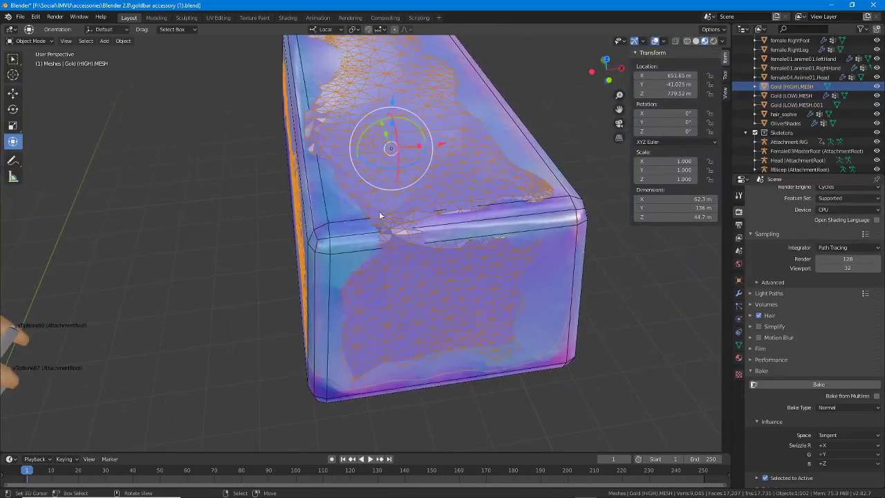
click(123, 41)
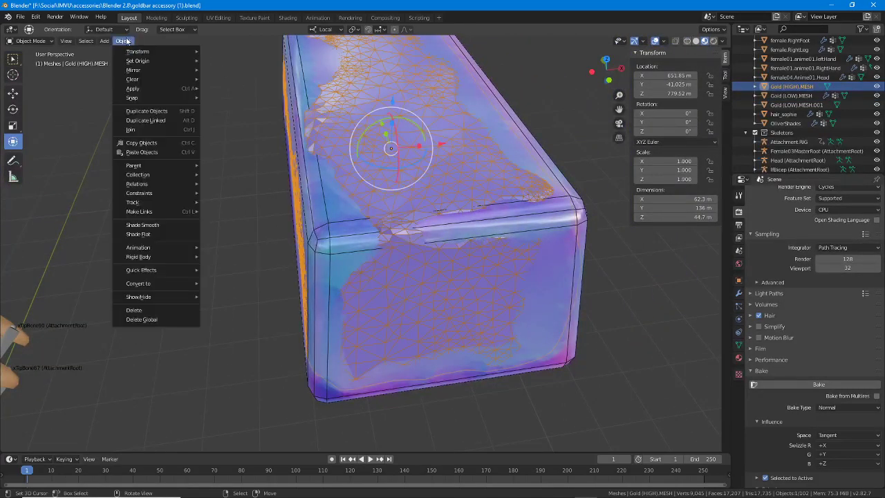
click(149, 224)
Add the low-poly gold bar copy to the selection as the active object and set the bake type to Glossy
mouse_move(406, 214)
middle_down()
mouse_move(405, 232)
mouse_move(403, 172)
middle_up()
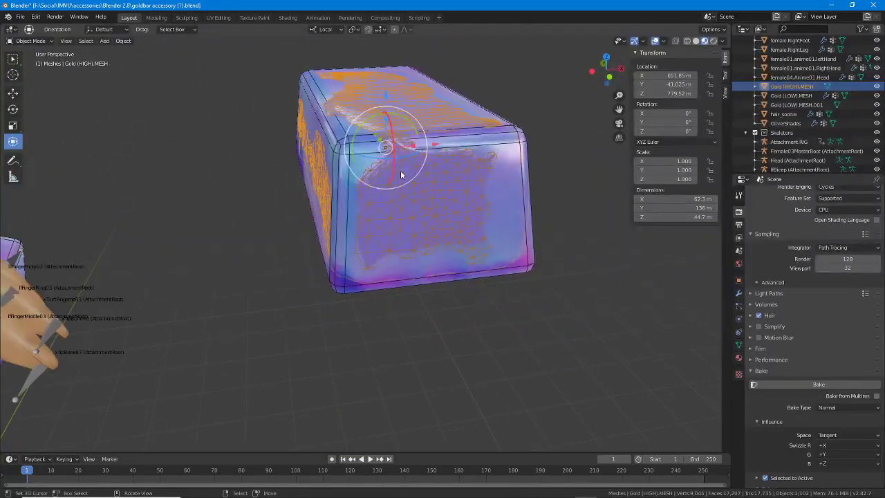
shift+click(339, 147)
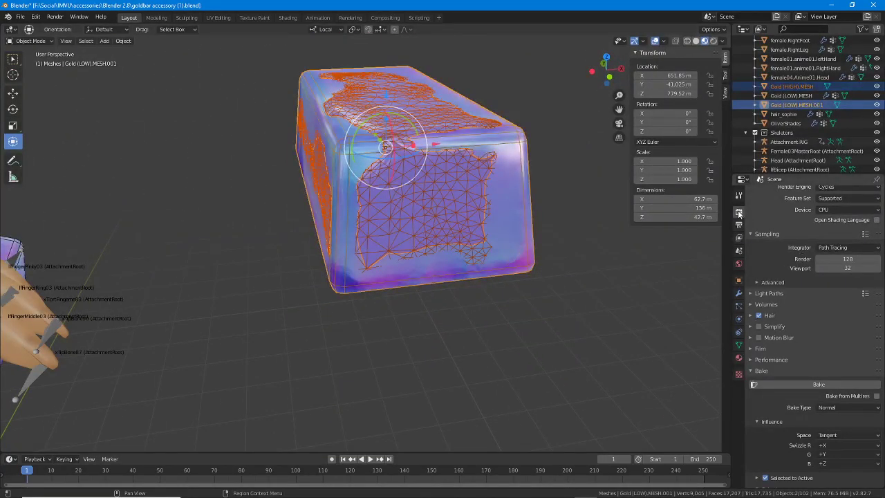
scroll(828, 380, down, 3)
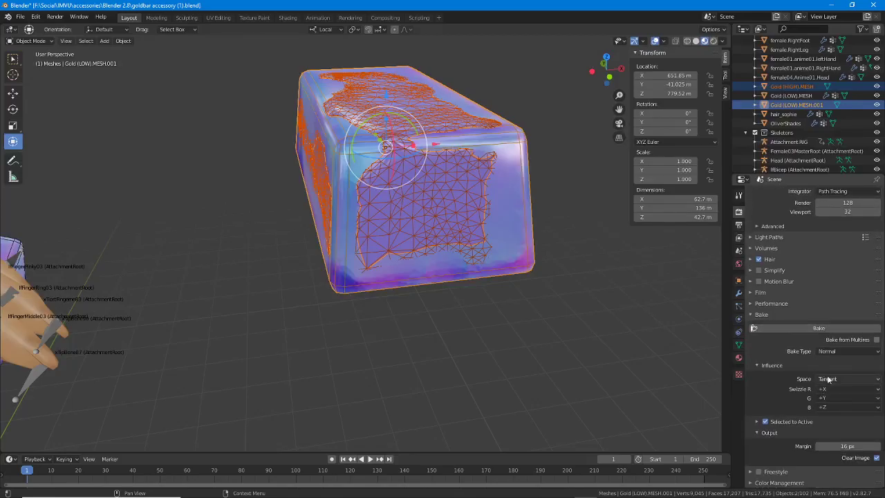
click(835, 350)
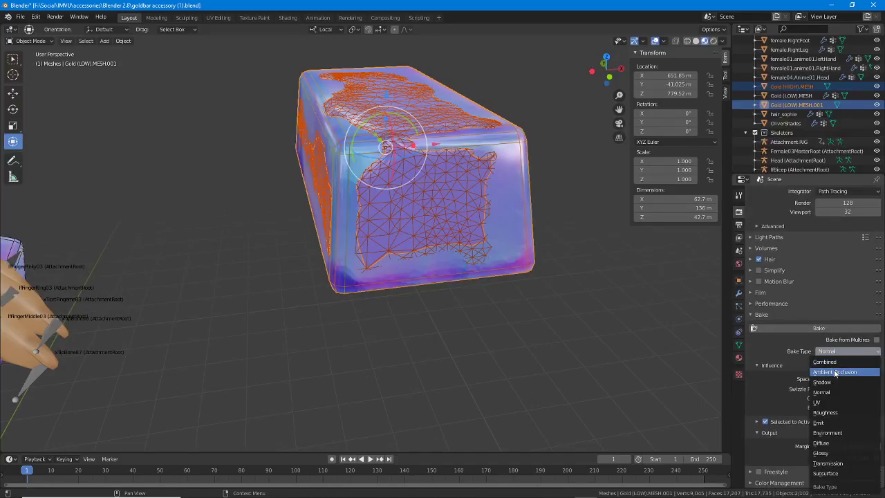
click(824, 454)
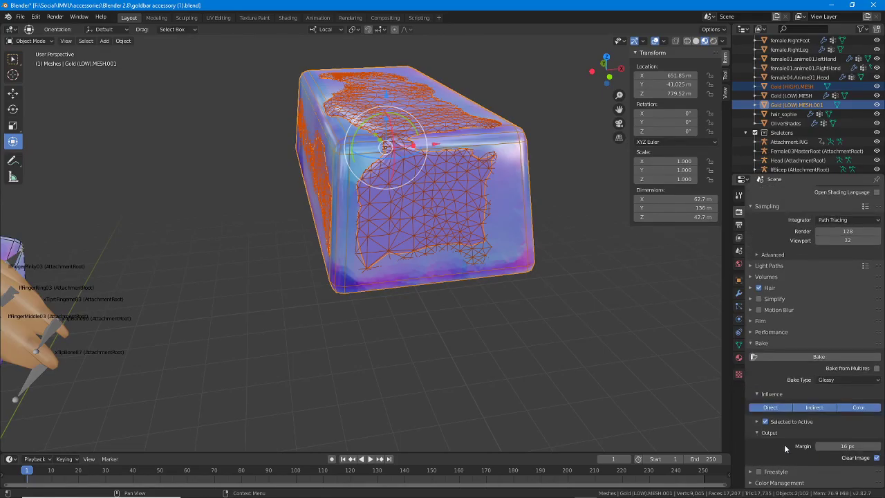
Bake the Glossy map from the high-poly to the low-poly gold bar with a ray distance of 2 m
click(756, 420)
scroll(757, 419, down, 1)
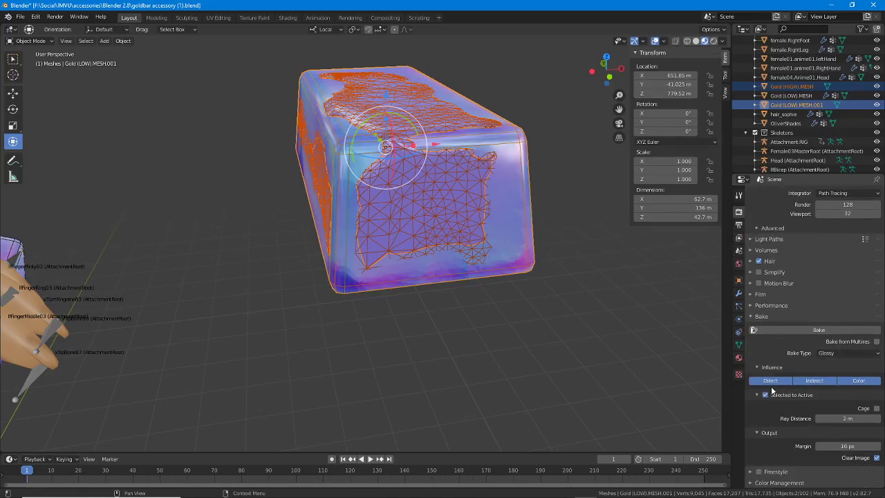
click(815, 331)
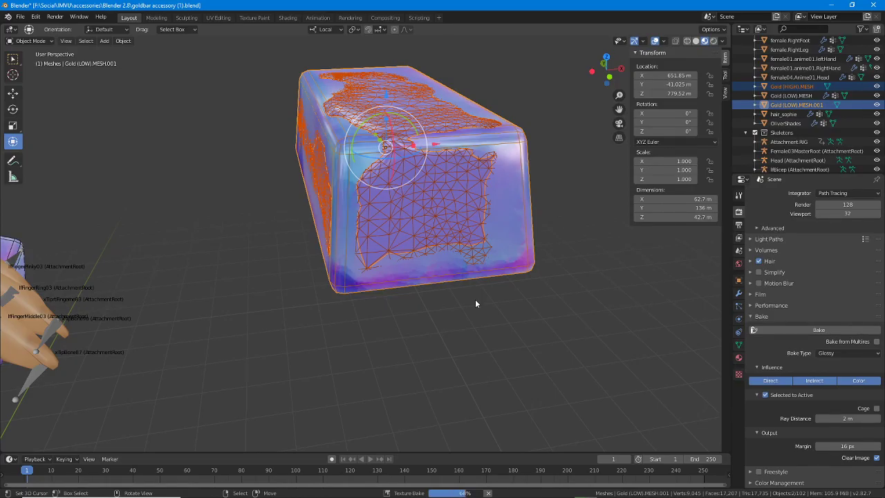
middle_drag(408, 272, 304, 221)
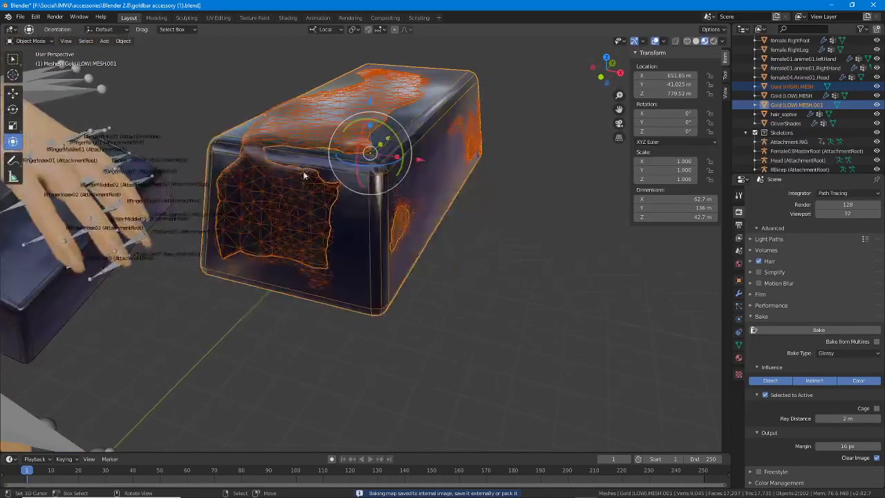
Switch to the UV Editing workspace and examine the baked glossy map in the brick image, with and without the UV islands over it
click(216, 18)
scroll(258, 297, down, 2)
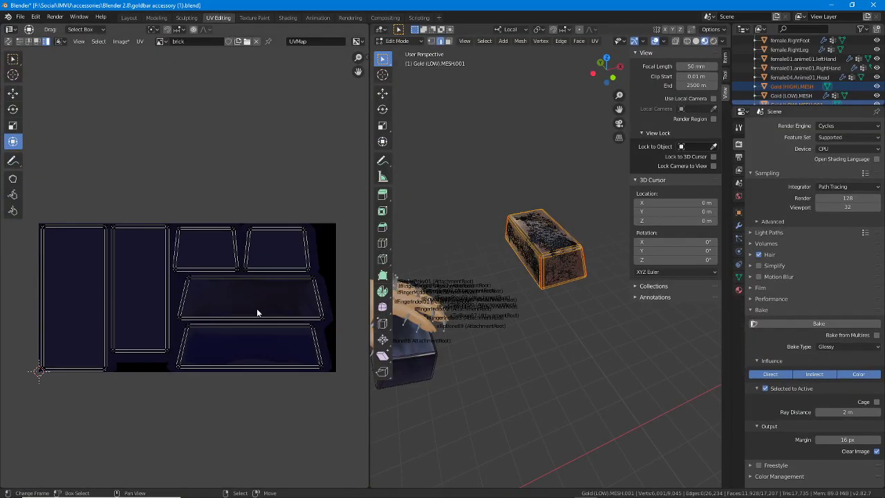
scroll(257, 311, up, 2)
scroll(277, 335, up, 2)
scroll(214, 283, down, 3)
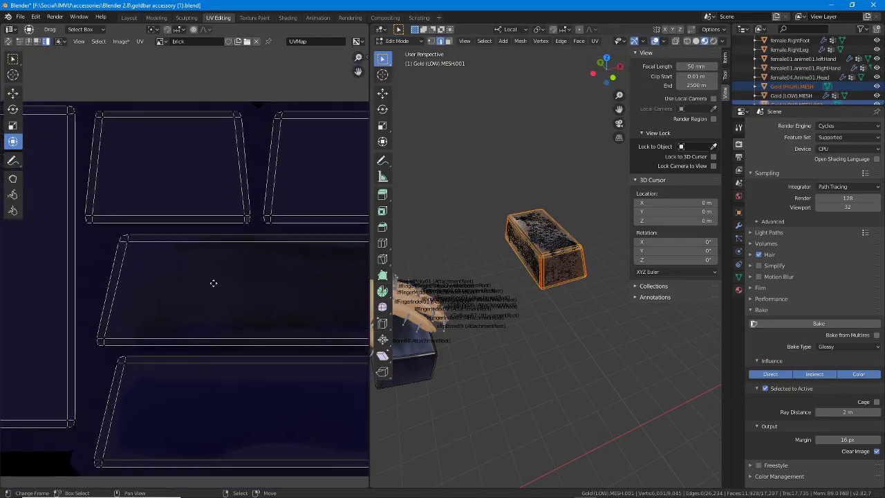
middle_drag(215, 289, 240, 314)
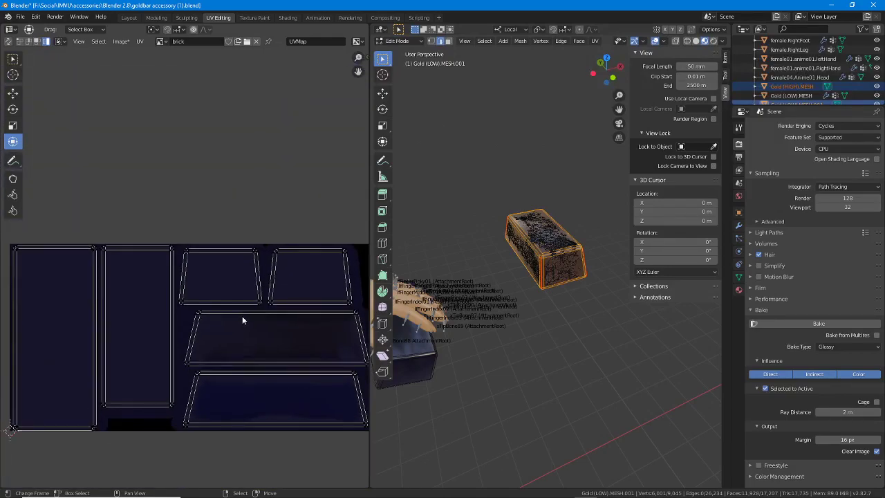
key(a)
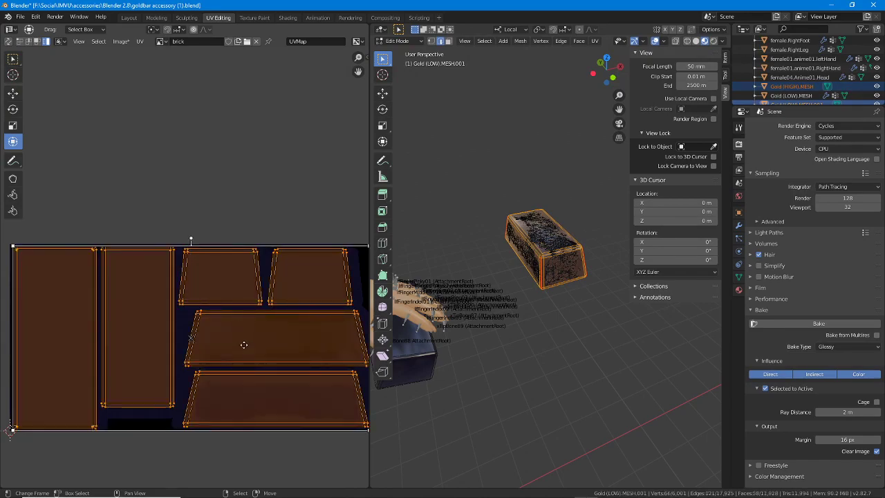
key(g)
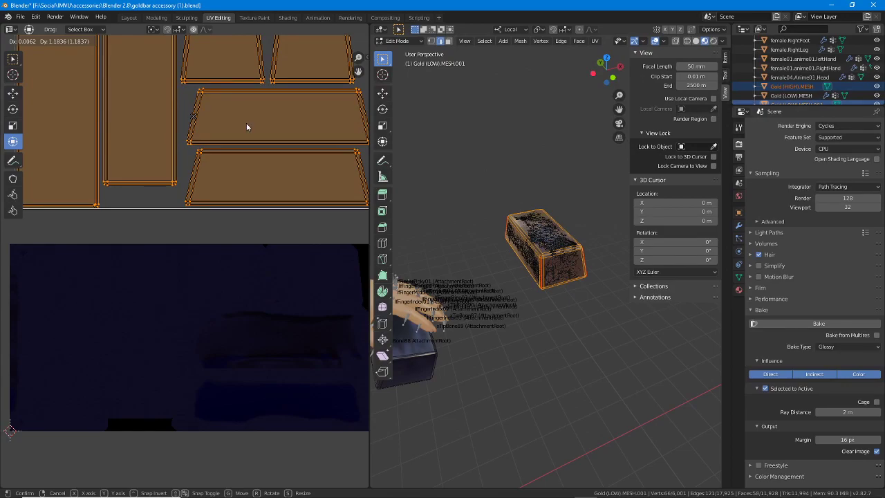
click(176, 360)
middle_drag(250, 355, 237, 348)
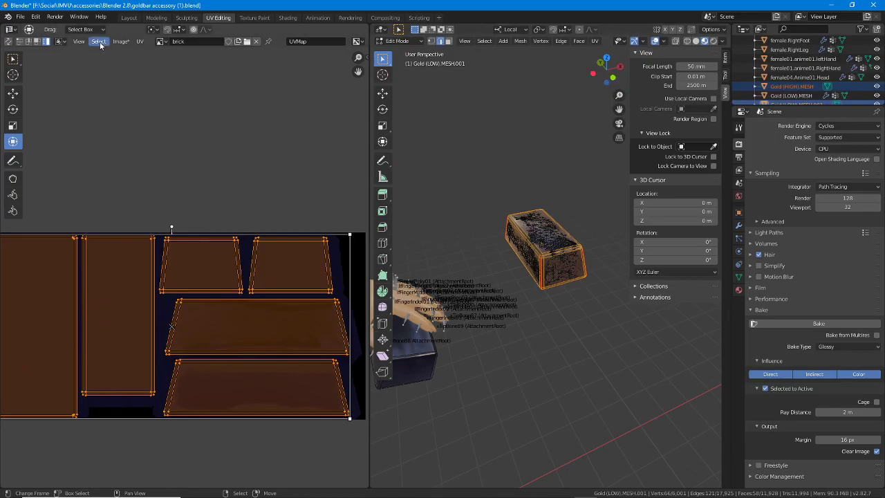
Save the baked image as goldbrick (glossy).png in PNG format with RGB colour
click(121, 42)
click(138, 123)
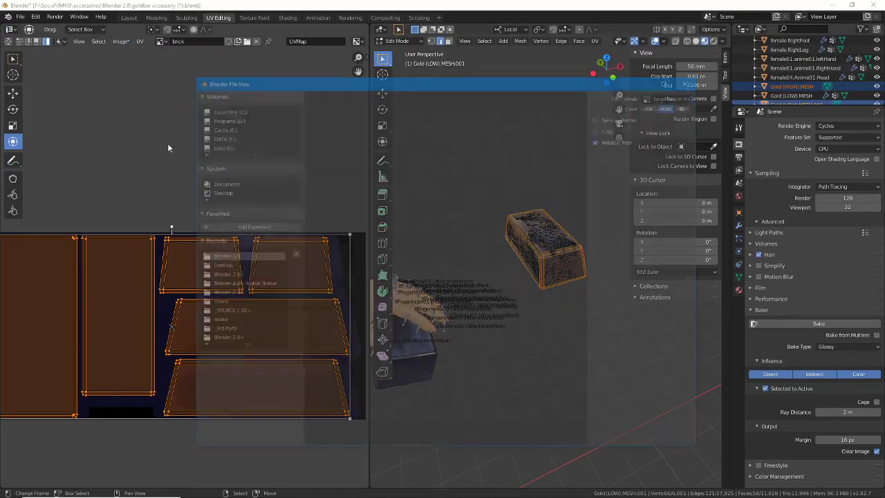
click(337, 440)
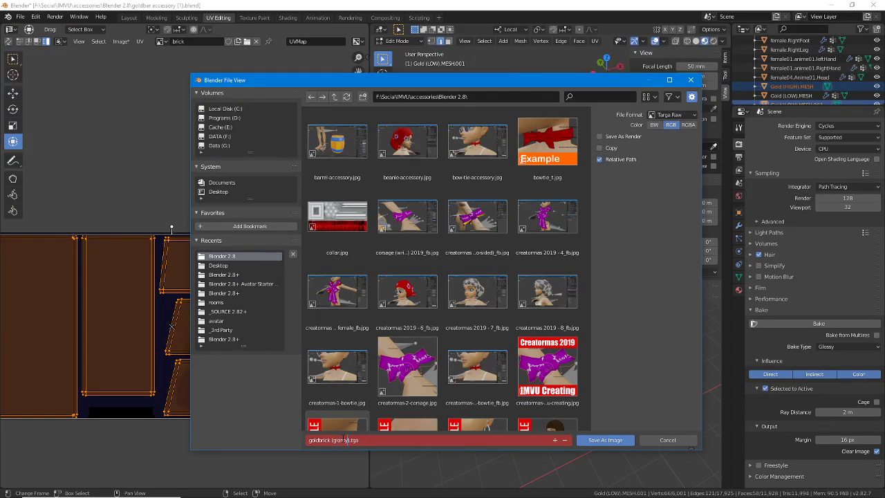
key(Return)
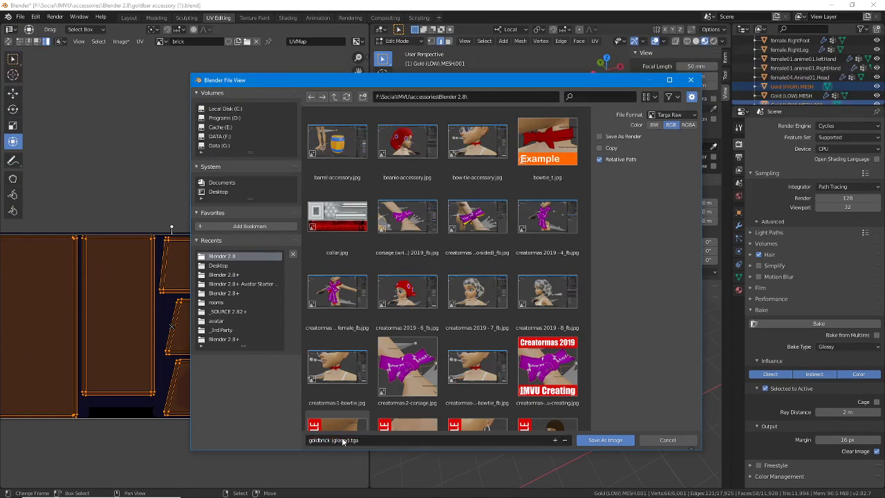
click(663, 116)
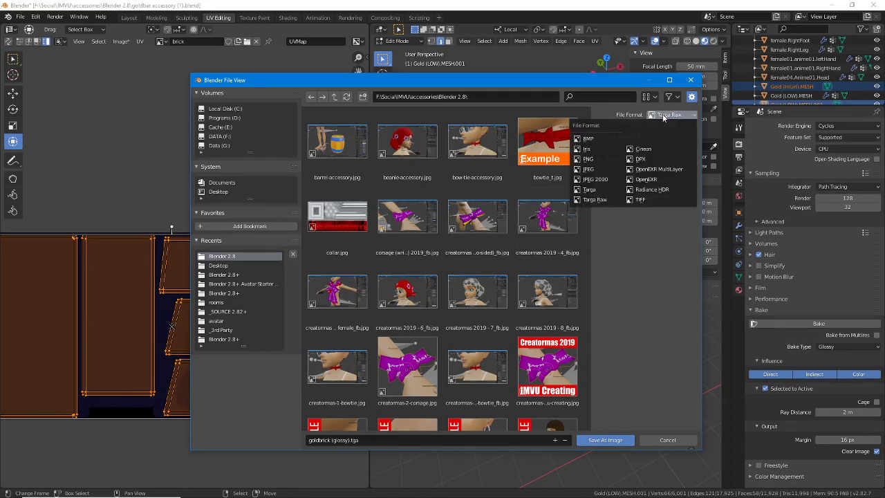
click(590, 158)
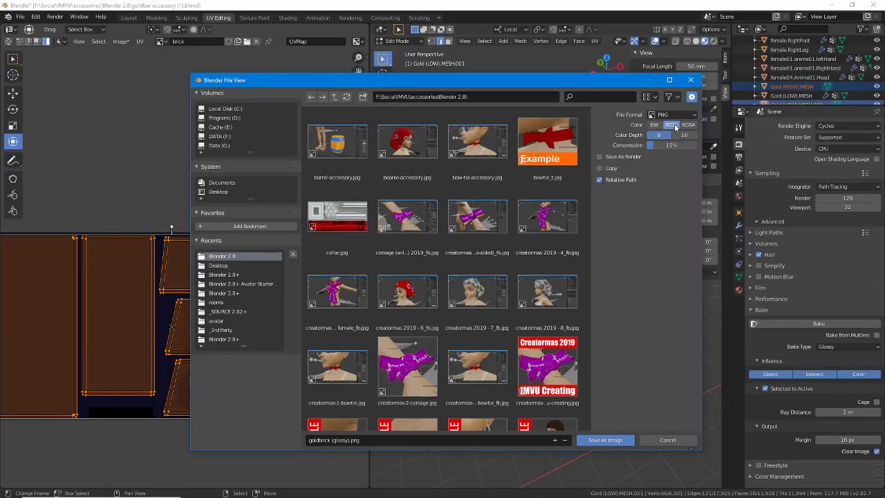
click(604, 440)
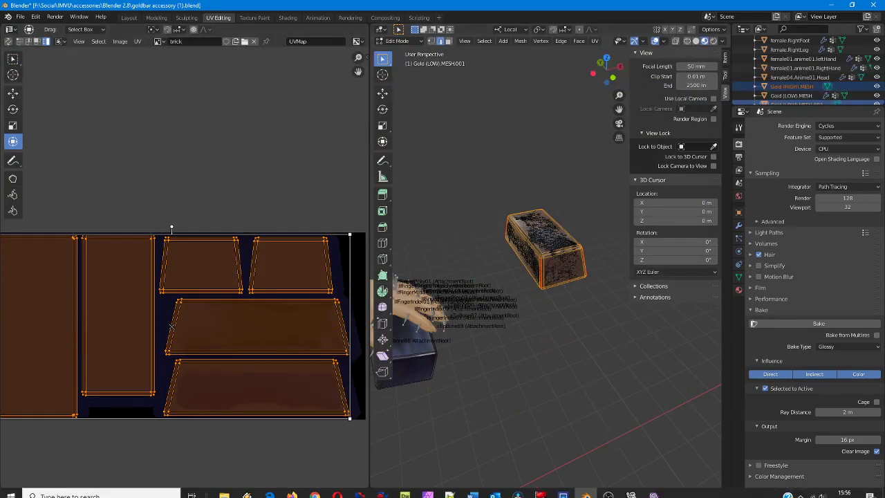
Switch to IMVU Studio, import goldbrick (glossy).png as the brick material's Shininess texture and update the preview
click(653, 488)
click(669, 281)
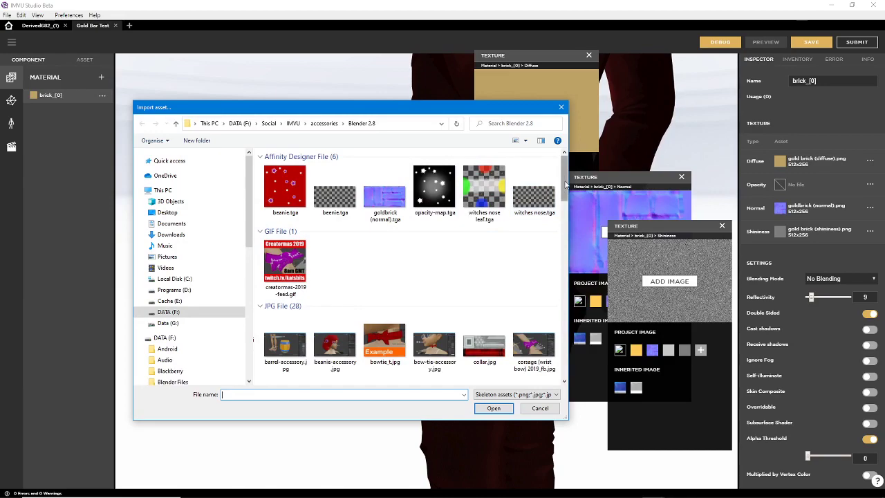
drag(563, 188, 562, 308)
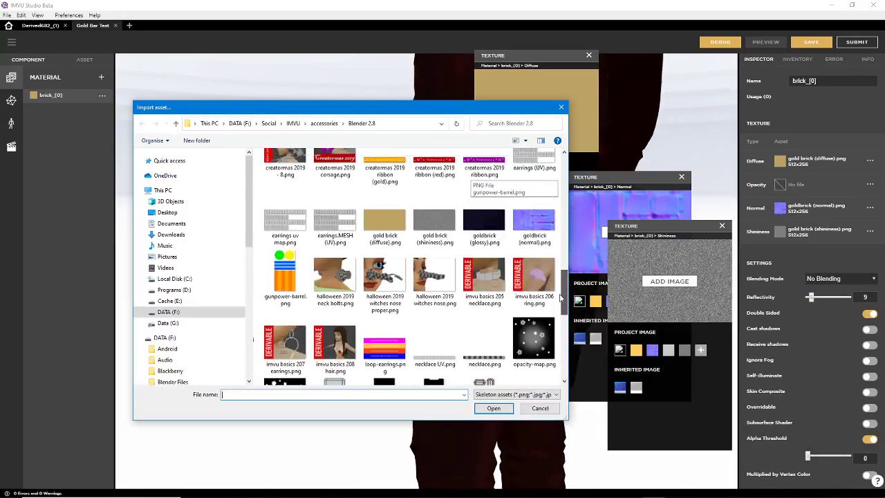
click(474, 218)
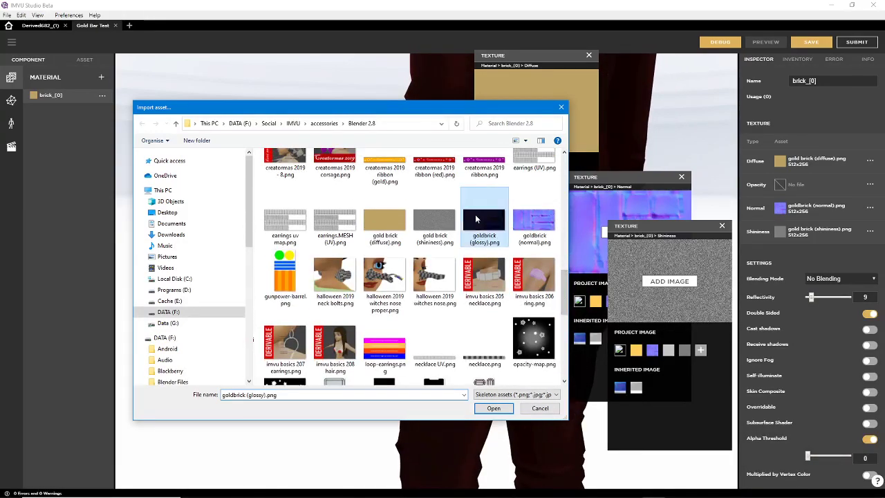
click(493, 408)
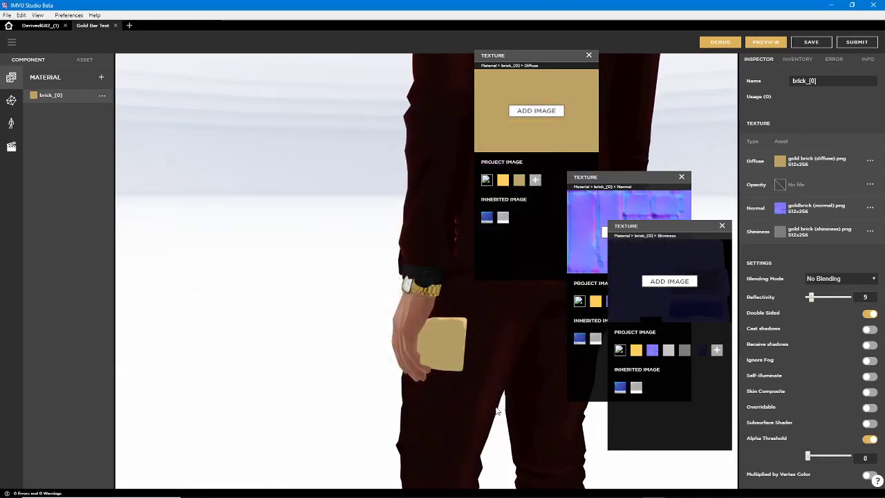
click(766, 42)
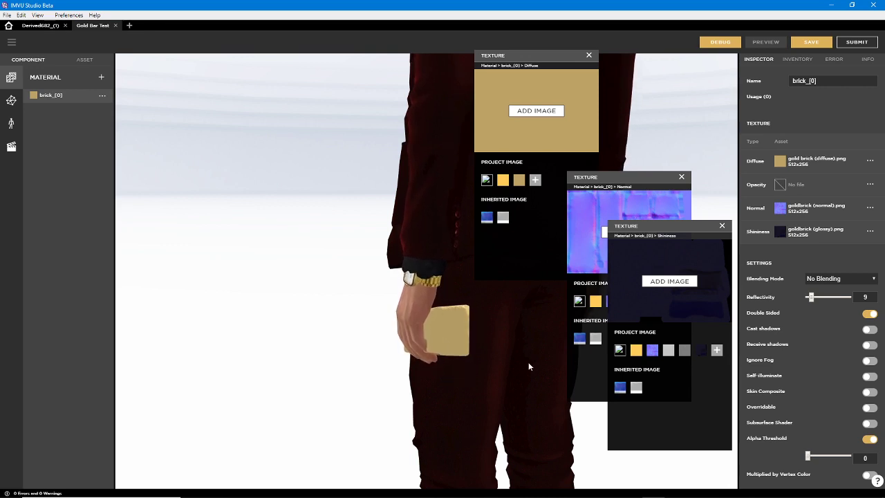
Examine the gold bar in the avatar's hand from several angles to judge the glossy Shininess texture
scroll(529, 367, down, 2)
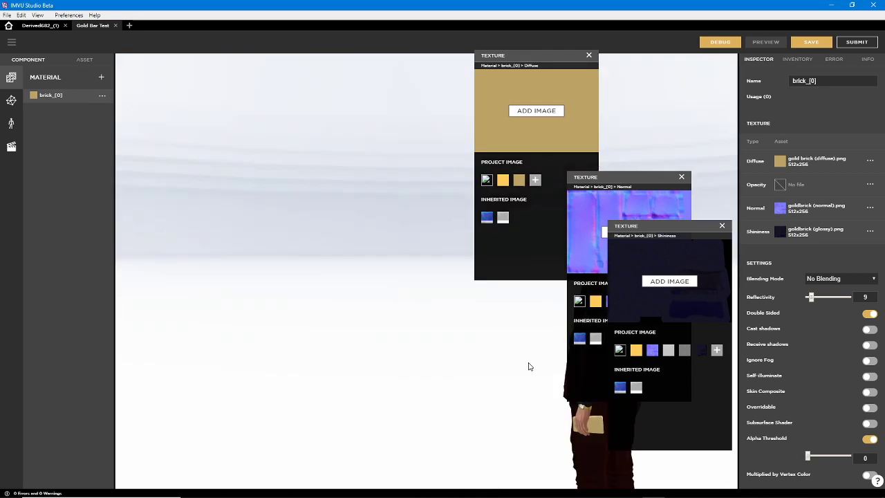
right_drag(421, 413, 261, 242)
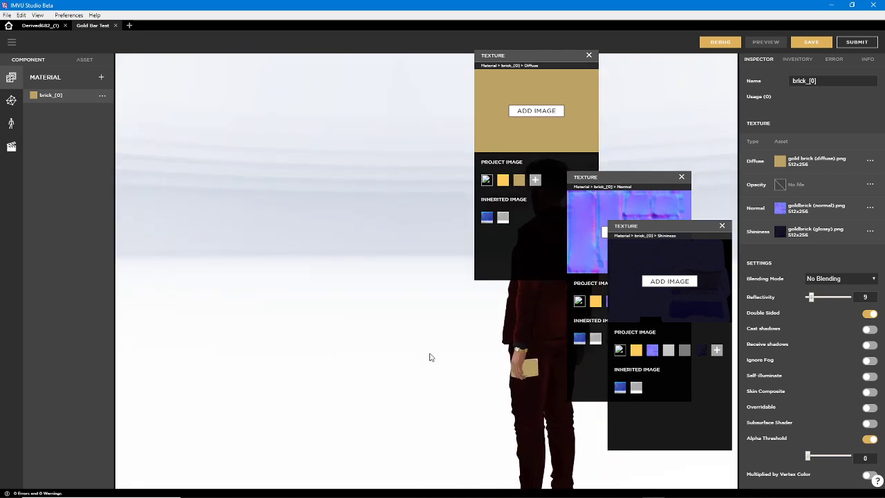
mouse_move(430, 357)
right_down()
mouse_move(233, 191)
mouse_move(372, 304)
mouse_move(332, 277)
right_up()
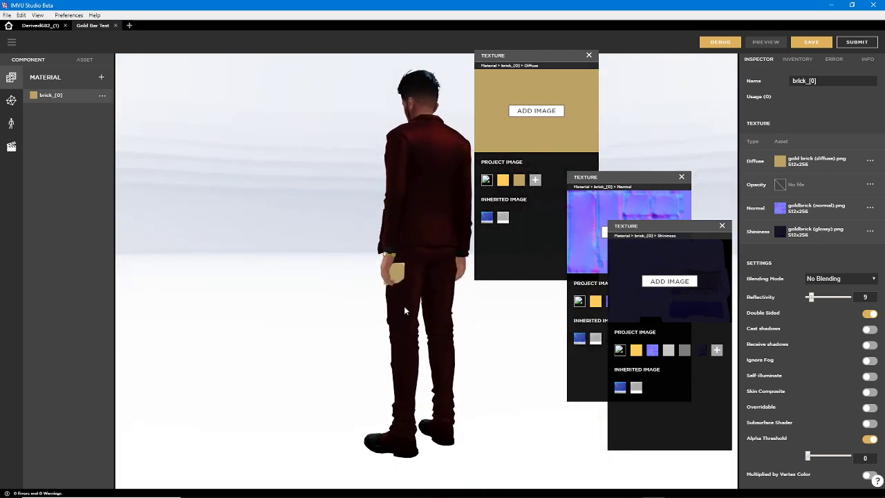
scroll(406, 314, down, 2)
scroll(357, 285, up, 2)
drag(365, 294, 387, 348)
scroll(361, 366, down, 4)
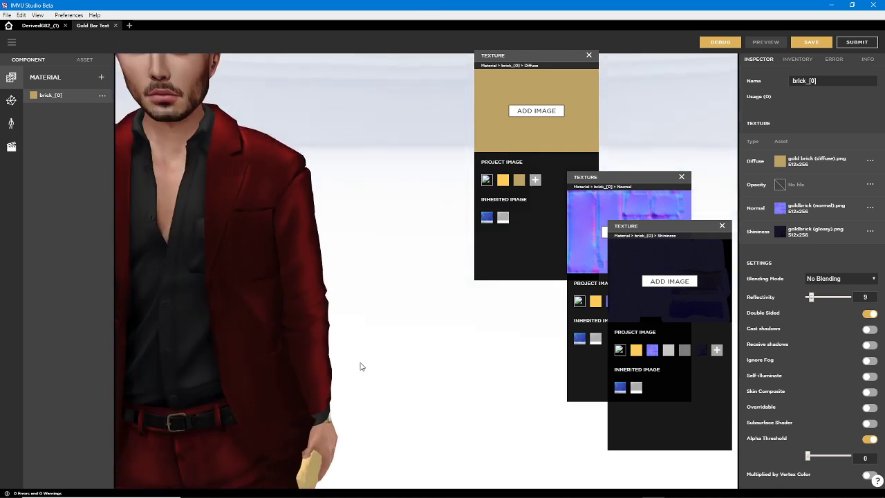
right_drag(361, 366, 385, 315)
drag(435, 355, 375, 350)
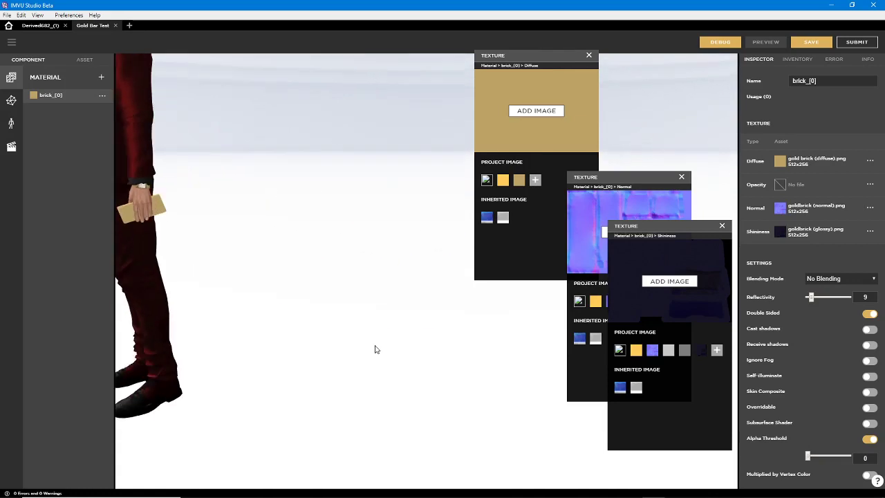
scroll(346, 336, down, 3)
right_drag(282, 307, 517, 363)
drag(517, 364, 387, 365)
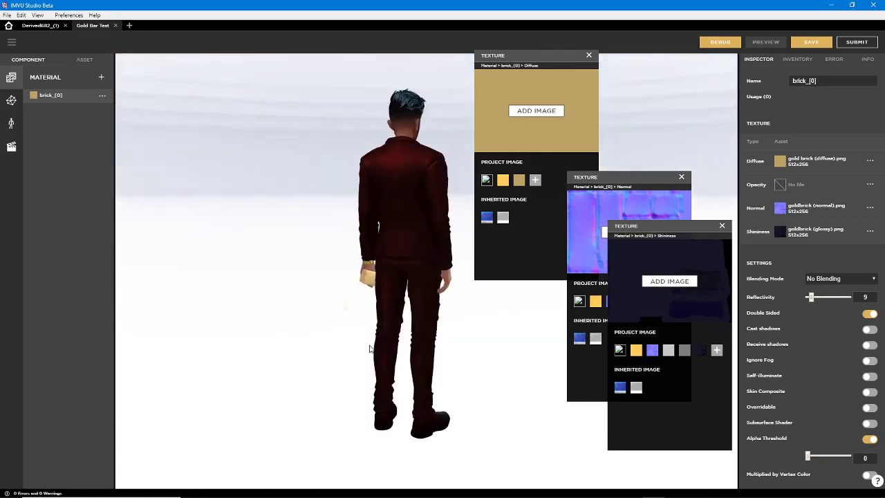
scroll(260, 362, up, 6)
drag(261, 360, 369, 378)
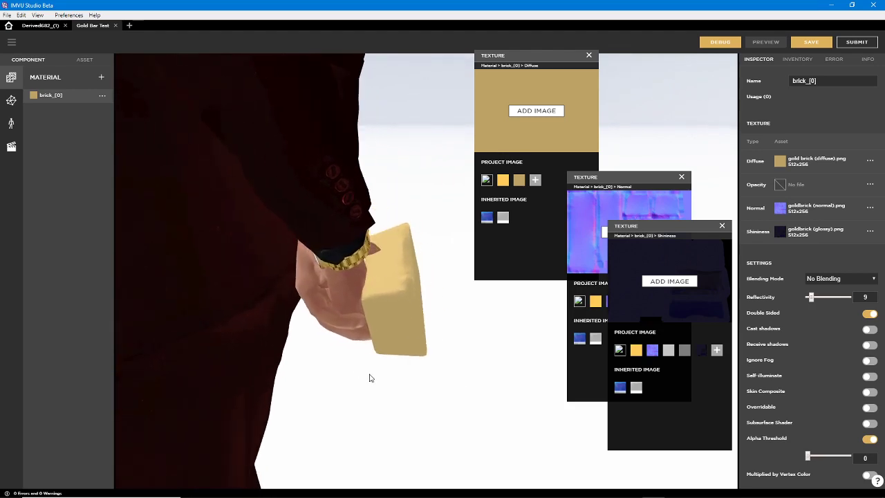
Set the brick material's Reflectivity to 40 and update the preview
click(823, 297)
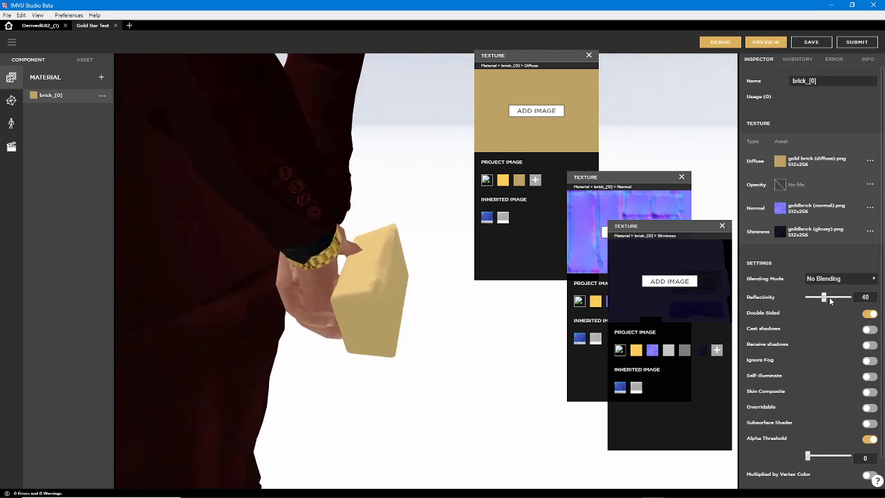
click(760, 41)
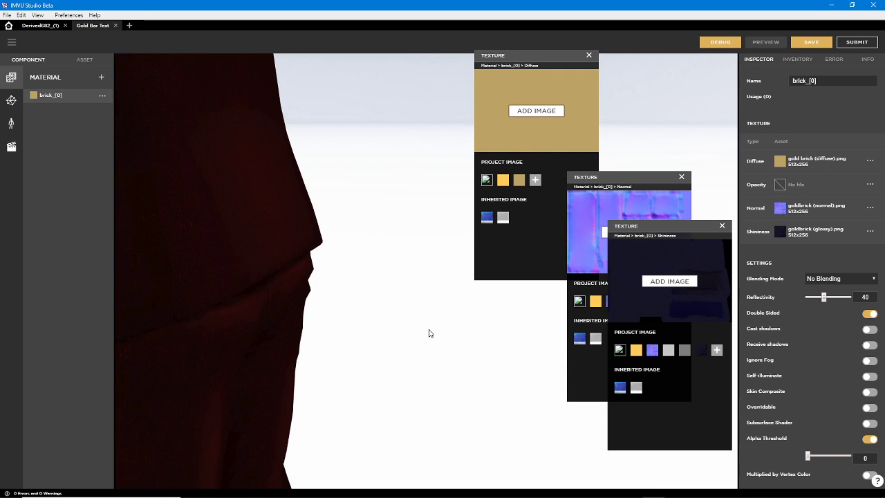
Inspect the gold bar's surface around the avatar and up close at the higher reflectivity
scroll(428, 333, down, 5)
right_drag(339, 335, 357, 145)
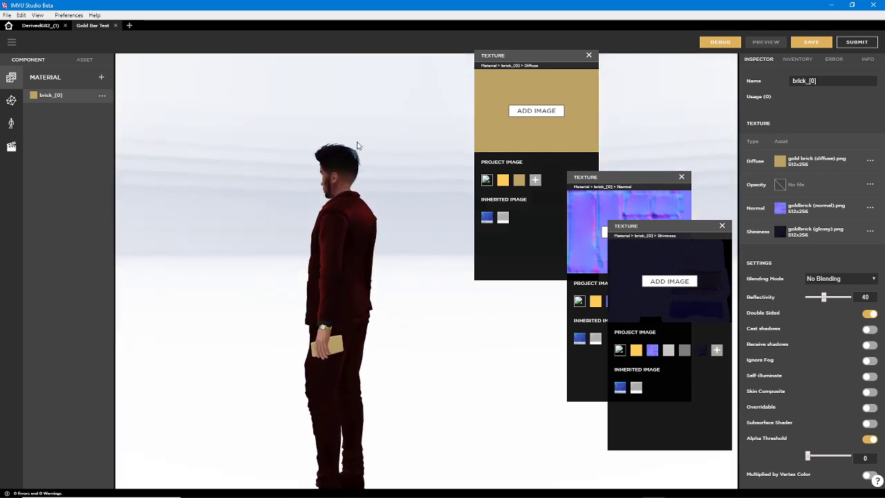
right_drag(333, 304, 344, 144)
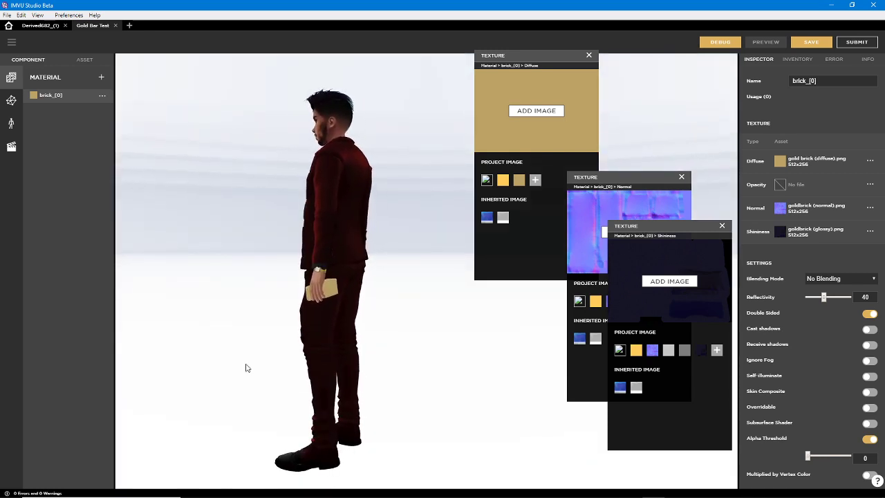
drag(247, 367, 415, 366)
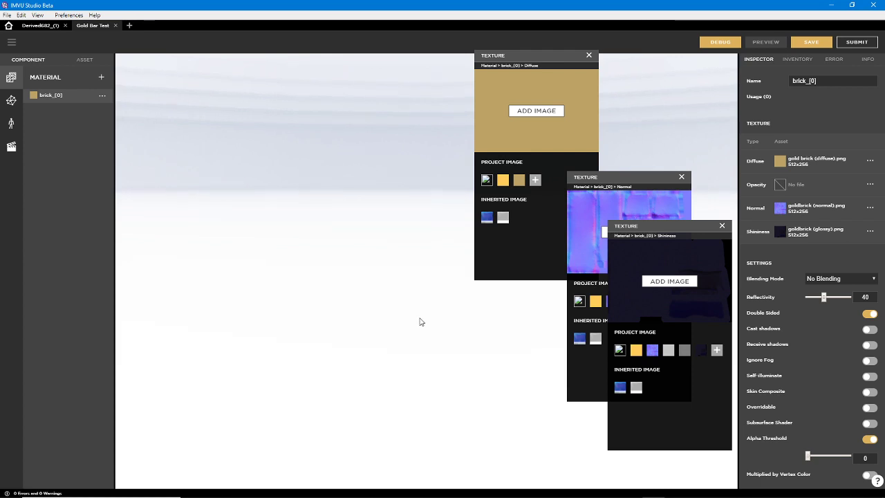
drag(375, 328, 449, 311)
scroll(366, 264, up, 8)
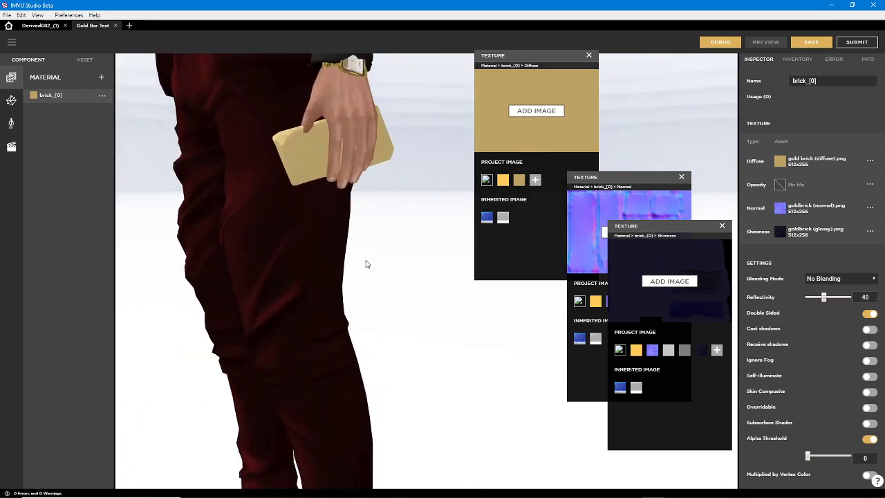
right_drag(366, 264, 435, 359)
drag(442, 369, 329, 253)
scroll(243, 372, up, 5)
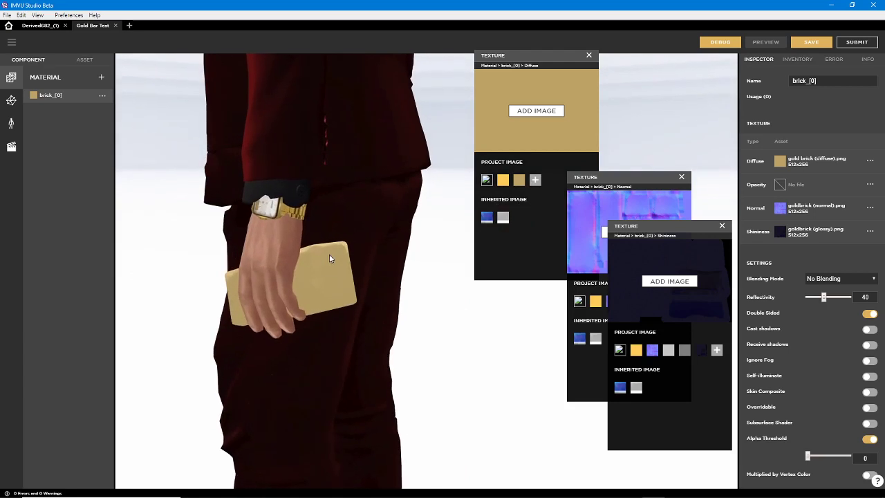
Assign the project image gold brick (shininess).png as the brick material's Shininess texture
click(637, 388)
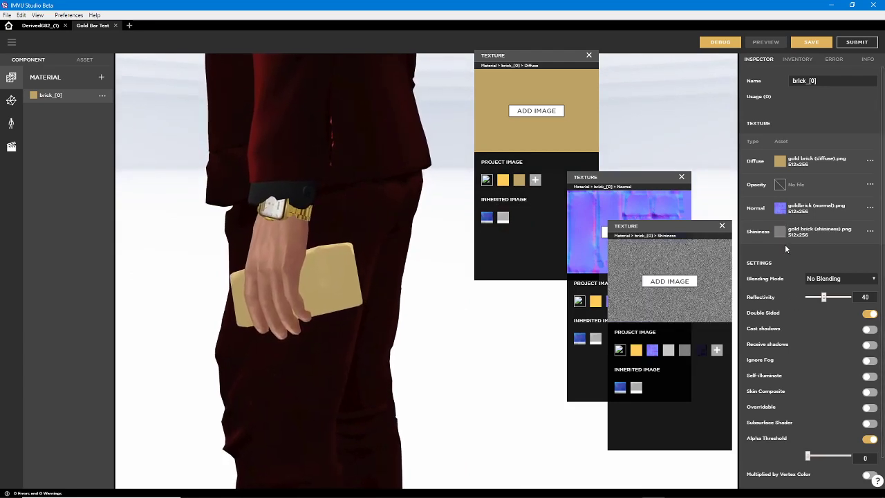
Set the brick material's Reflectivity to 31 and update the preview
mouse_move(781, 233)
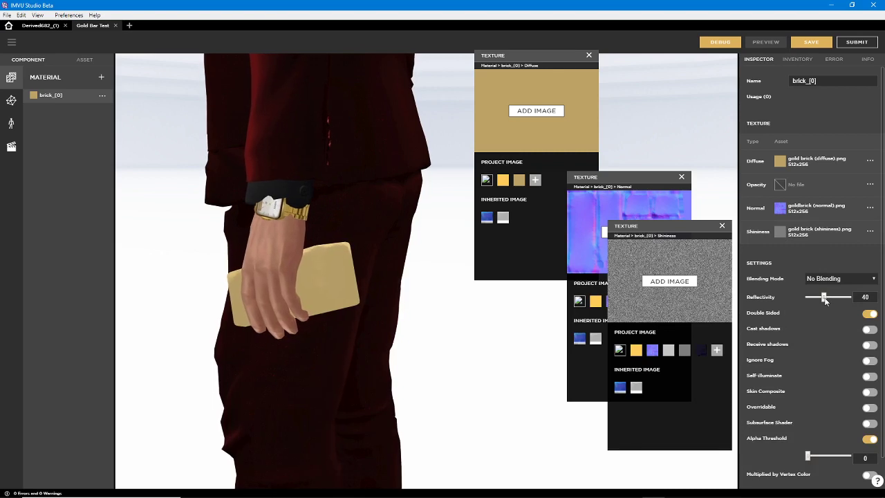
drag(823, 297, 818, 298)
click(762, 45)
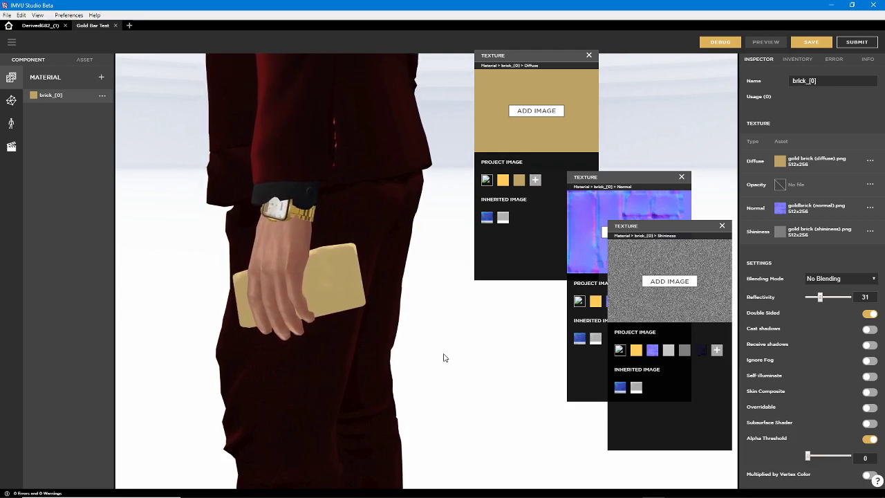
Inspect the gold bar from several angles around the avatar and up close to judge how its edges and faces catch light
scroll(420, 355, down, 5)
right_drag(347, 340, 355, 278)
right_drag(328, 221, 264, 149)
drag(208, 202, 353, 380)
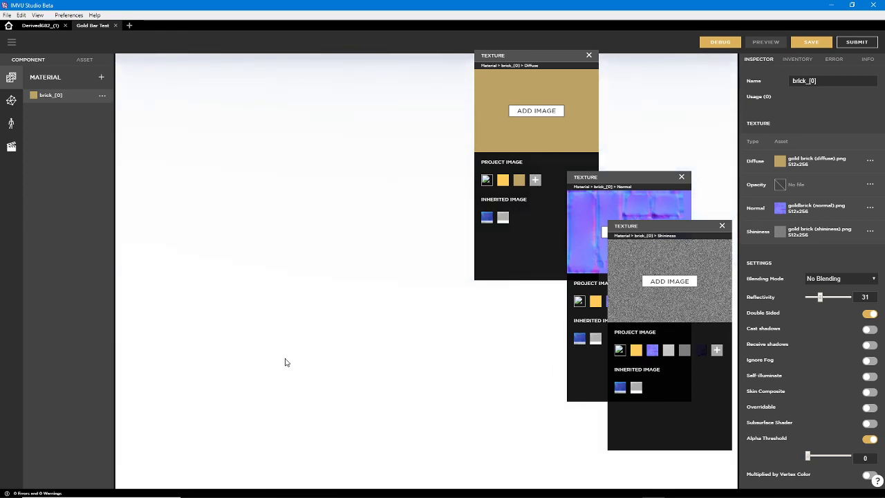
right_drag(285, 359, 433, 246)
scroll(311, 334, up, 5)
right_drag(265, 302, 369, 297)
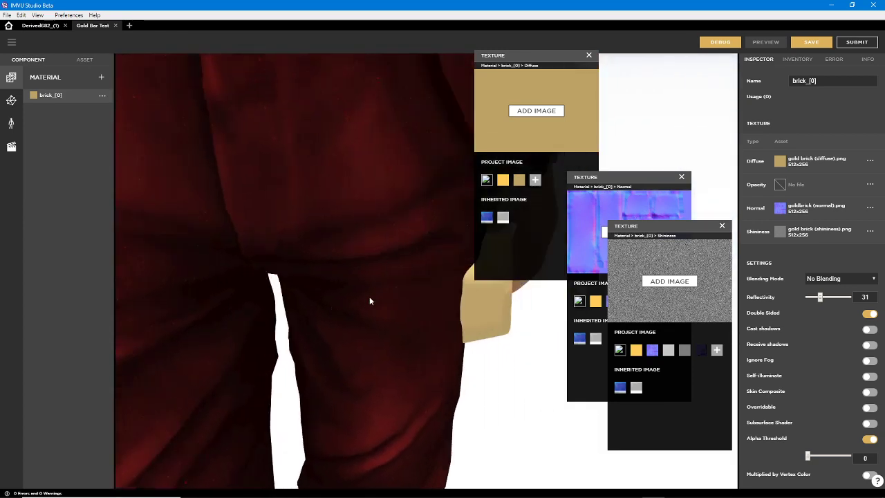
drag(369, 300, 318, 369)
scroll(309, 326, down, 5)
right_drag(308, 325, 482, 383)
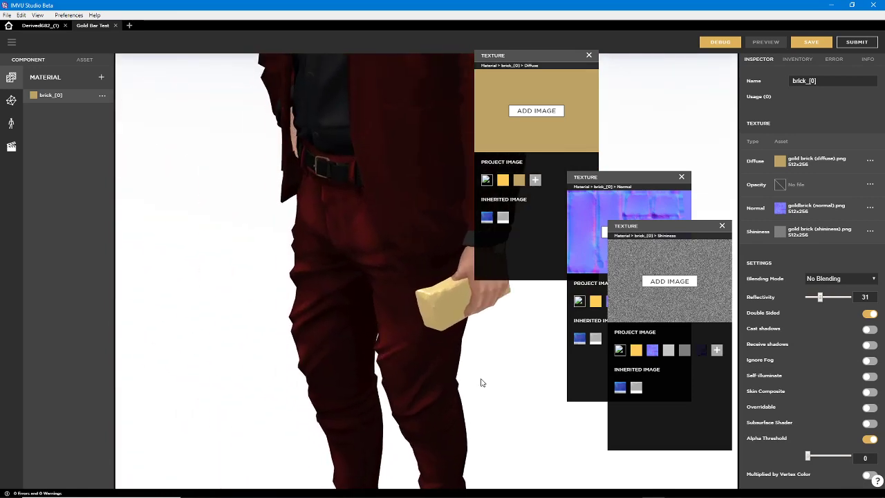
drag(482, 384, 462, 407)
scroll(286, 312, up, 5)
drag(287, 311, 291, 397)
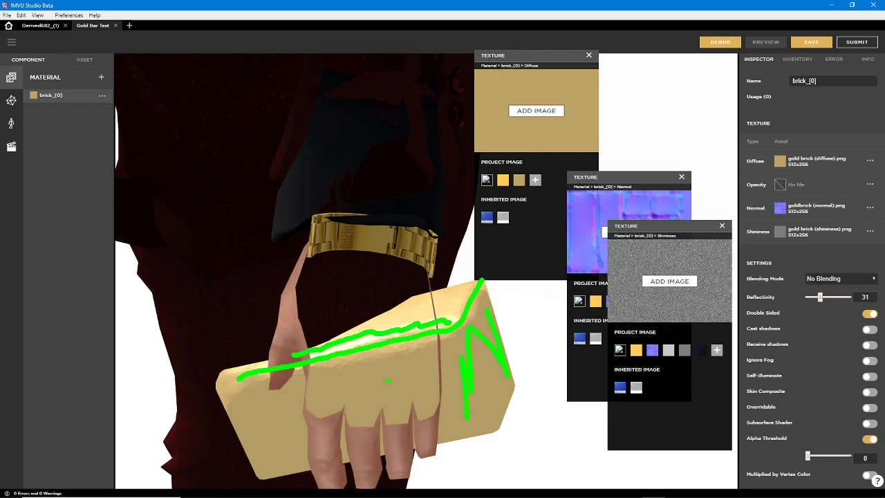
key(Escape)
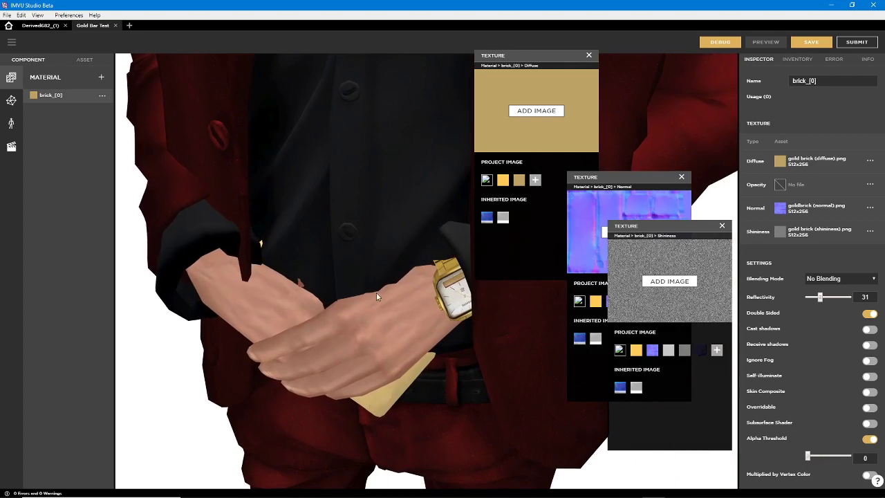
Arrange the Normal and Shininess texture windows side by side so both maps can be compared
drag(607, 180, 520, 205)
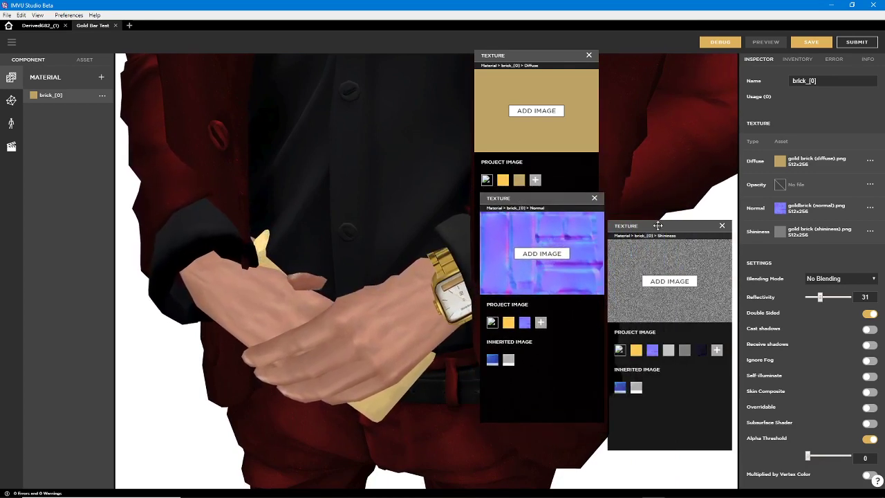
drag(643, 226, 669, 160)
drag(669, 209, 671, 201)
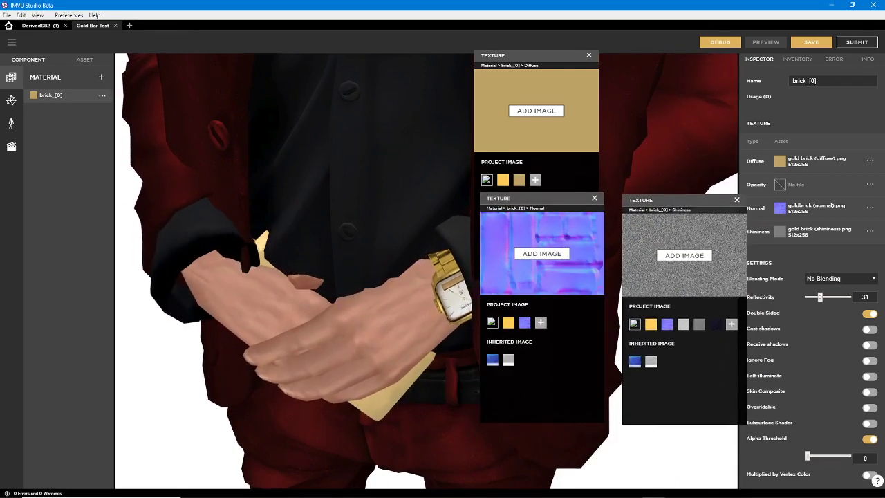
Switch to Blender and open the Layout workspace with the overlapping gold bars and bake settings in view
mouse_move(648, 494)
click(585, 489)
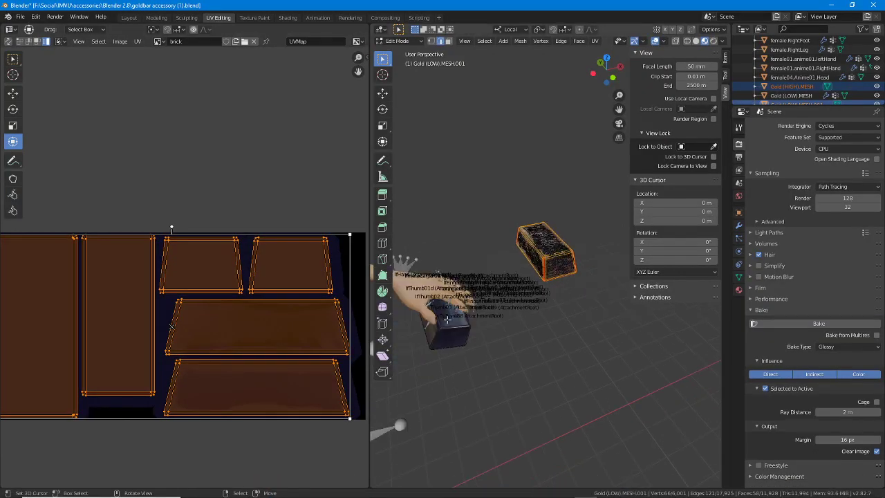
scroll(449, 257, up, 10)
scroll(544, 279, down, 10)
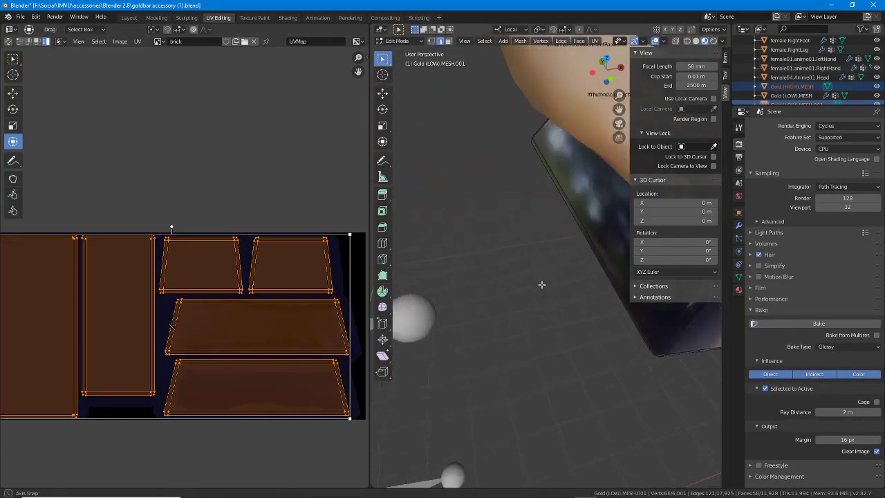
click(129, 17)
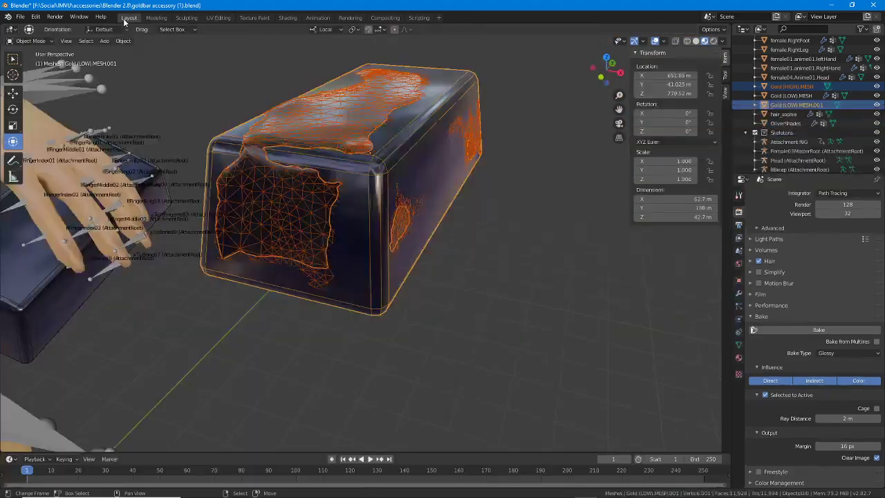
middle_drag(380, 213, 431, 268)
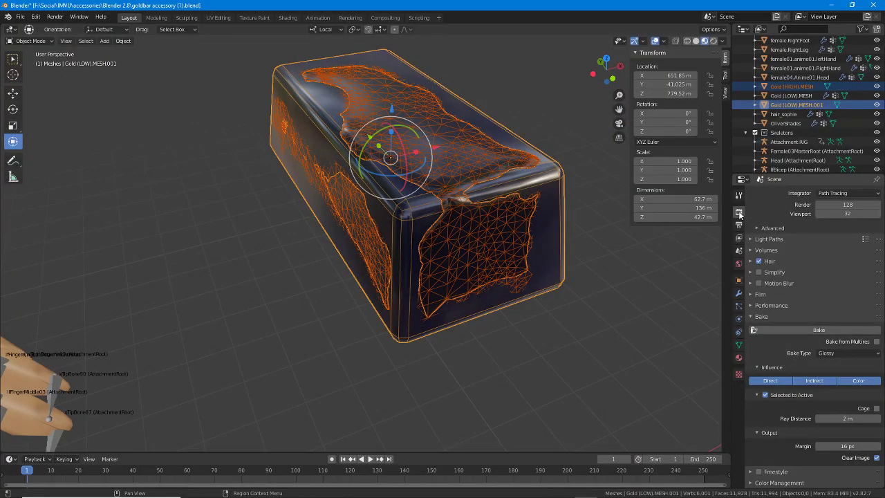
scroll(784, 216, up, 3)
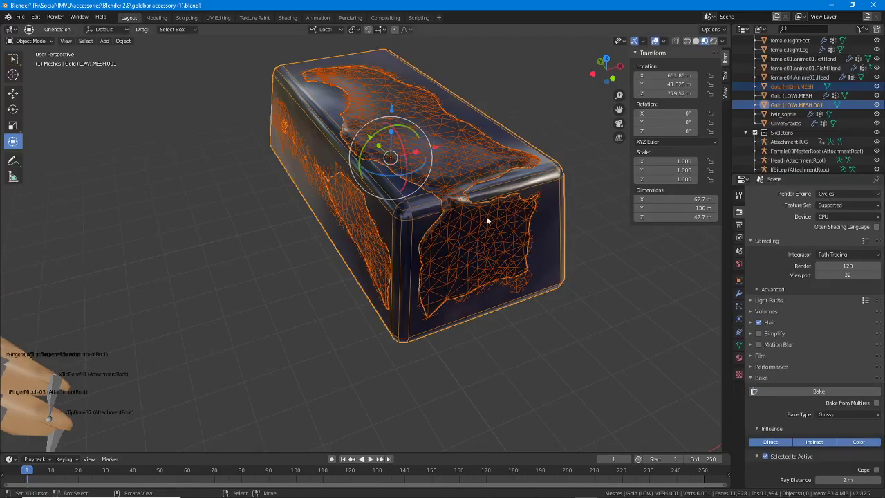
Move the high-poly gold bar 100 m along X, away from the low-poly copy
shift+middle_drag(454, 185, 413, 194)
right_click(499, 187)
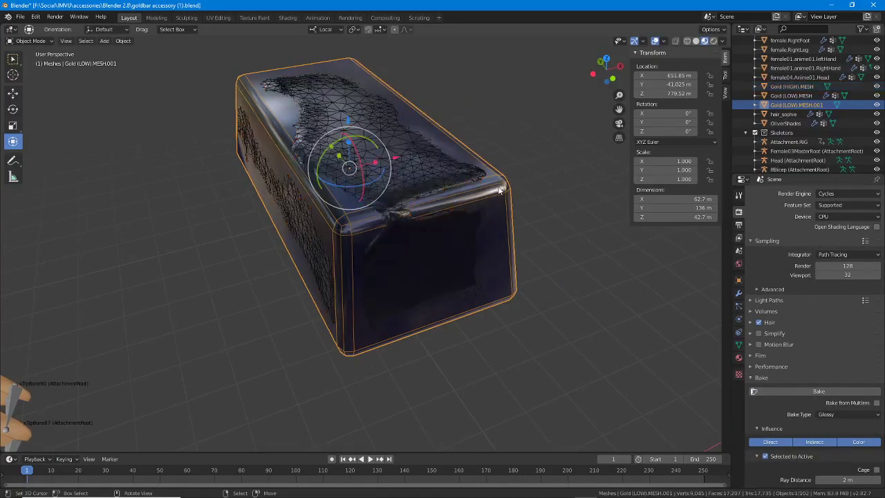
middle_drag(355, 218, 353, 177)
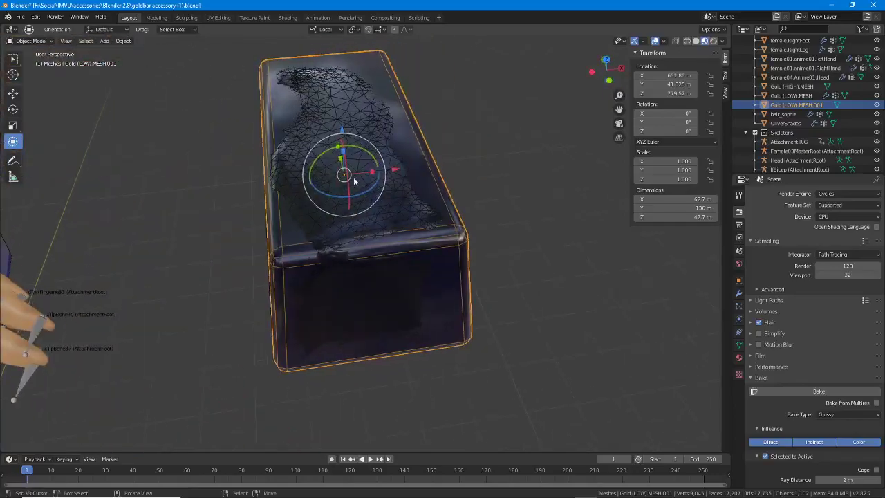
click(396, 174)
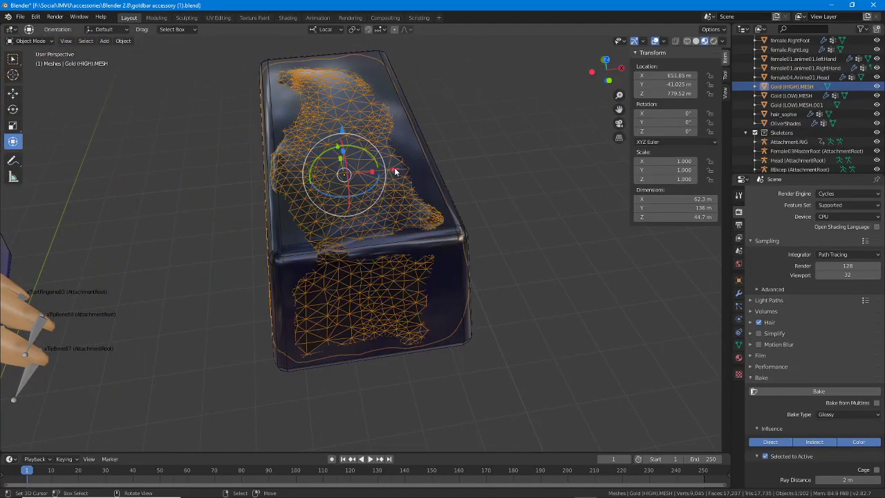
ctrl+drag(395, 171, 586, 159)
shift+middle_drag(432, 212, 287, 222)
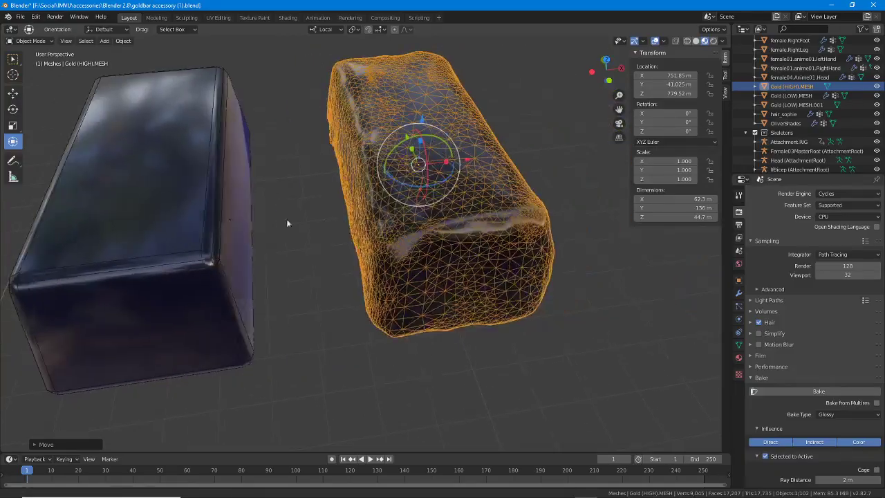
Compare the shapes of the low-poly and high-poly gold bars from different angles
click(169, 217)
middle_drag(235, 246, 276, 234)
click(371, 230)
middle_drag(371, 230, 312, 230)
scroll(355, 238, up, 2)
scroll(355, 237, down, 1)
middle_drag(279, 214, 407, 256)
scroll(406, 257, down, 3)
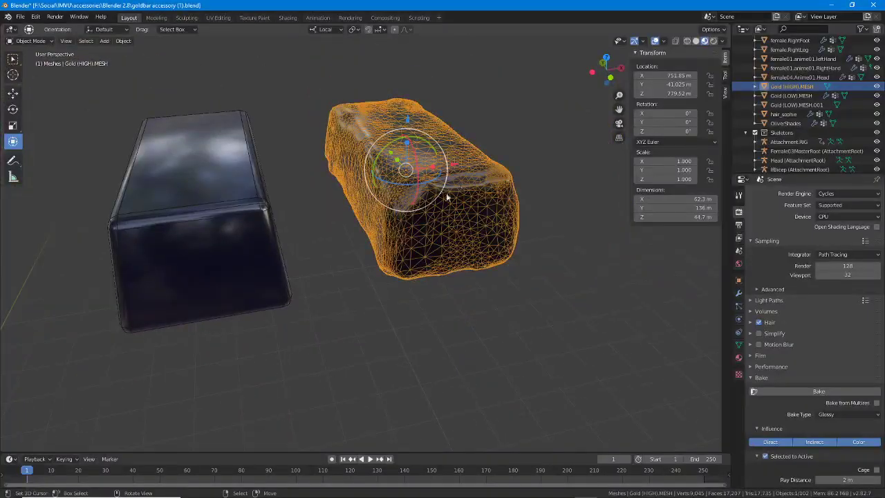
Move the high-poly gold bar 100 m back along X onto the low-poly copy
ctrl+drag(455, 166, 315, 175)
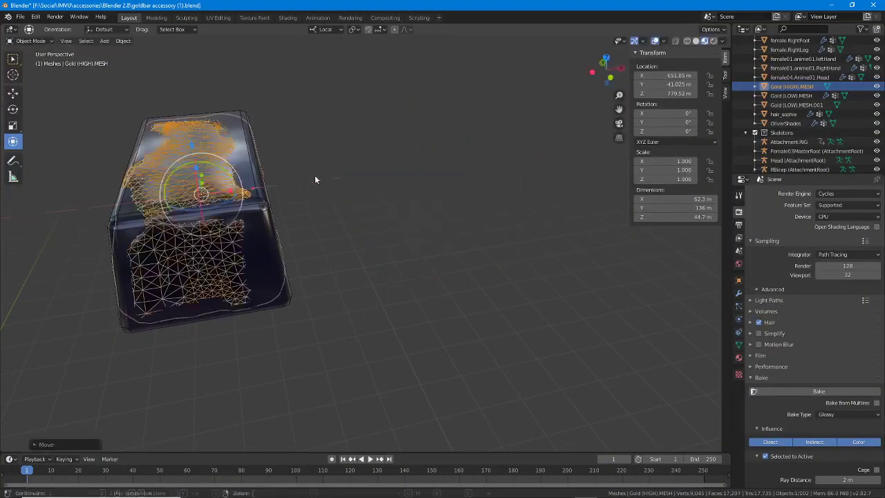
shift+middle_drag(221, 207, 332, 188)
scroll(301, 187, up, 3)
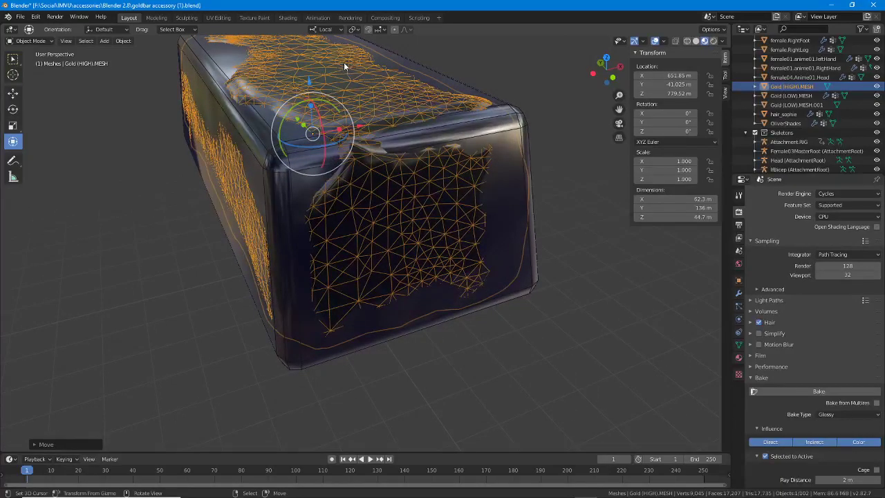
Add the low-poly bar to the selection as the active object and bake a Normal map onto it from the high-poly bar
shift+click(277, 162)
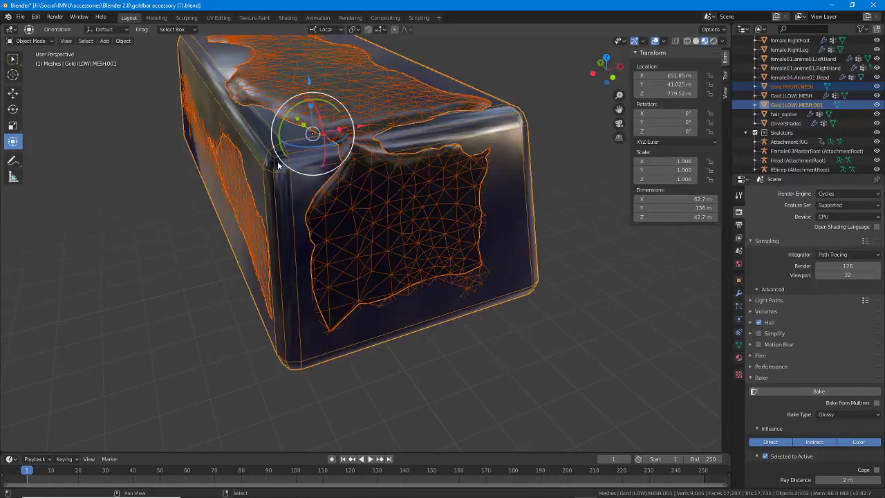
click(836, 411)
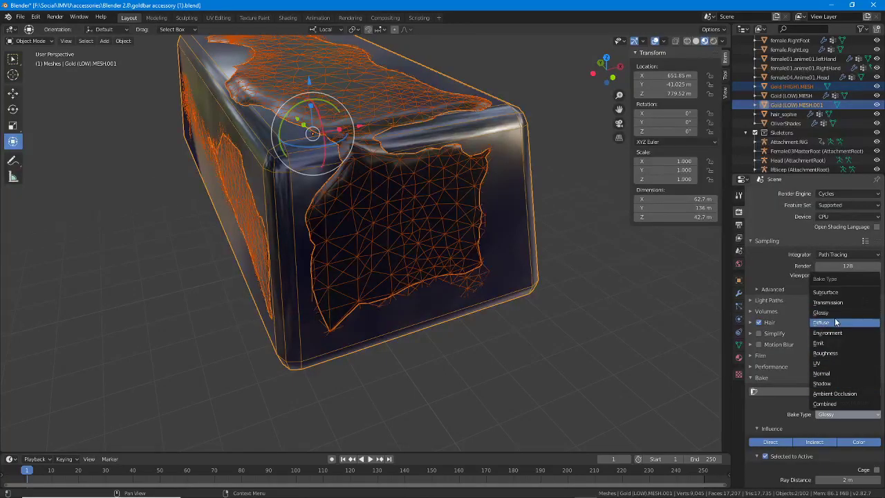
click(828, 372)
scroll(802, 423, down, 4)
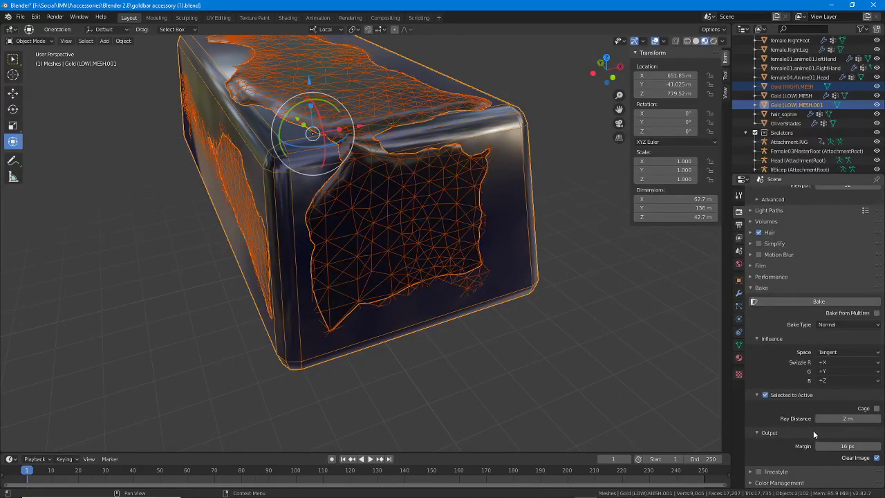
drag(777, 428, 854, 427)
click(817, 302)
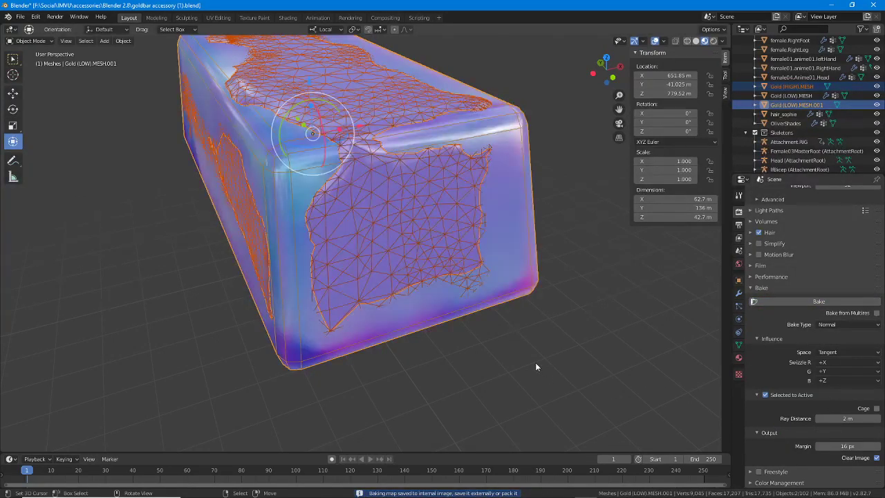
Select only the low-poly gold bar and inspect the baked normal map on its surface
middle_drag(497, 317, 314, 262)
click(314, 263)
scroll(313, 262, down, 2)
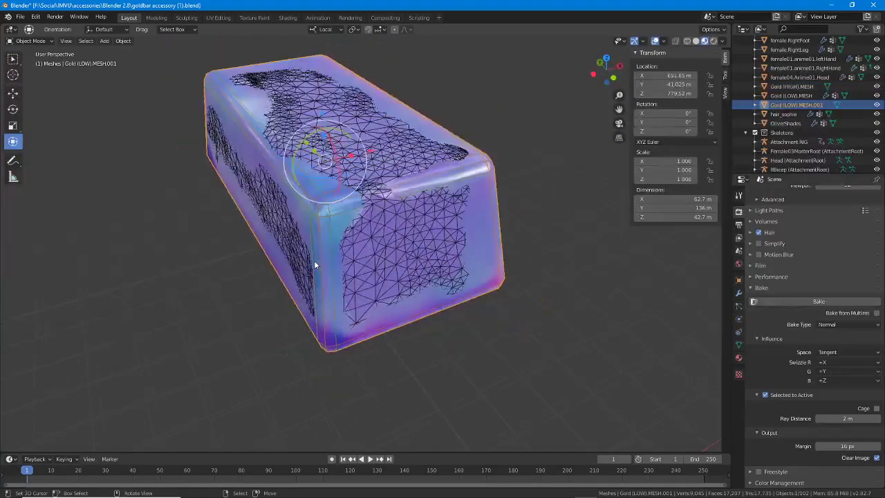
mouse_move(337, 264)
middle_down()
mouse_move(336, 245)
mouse_move(326, 275)
middle_up()
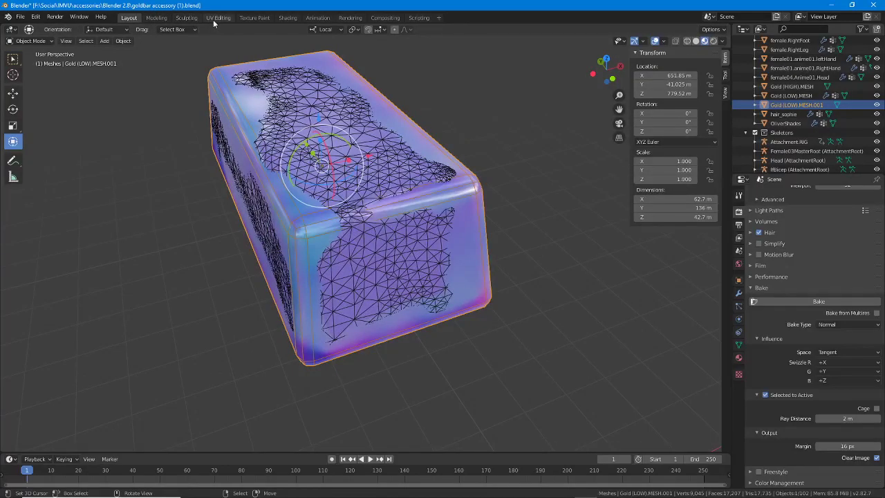
Open the UV Editing workspace and examine the baked normal map under the UV islands, briefly shifting the islands off the image
click(215, 18)
scroll(205, 316, up, 4)
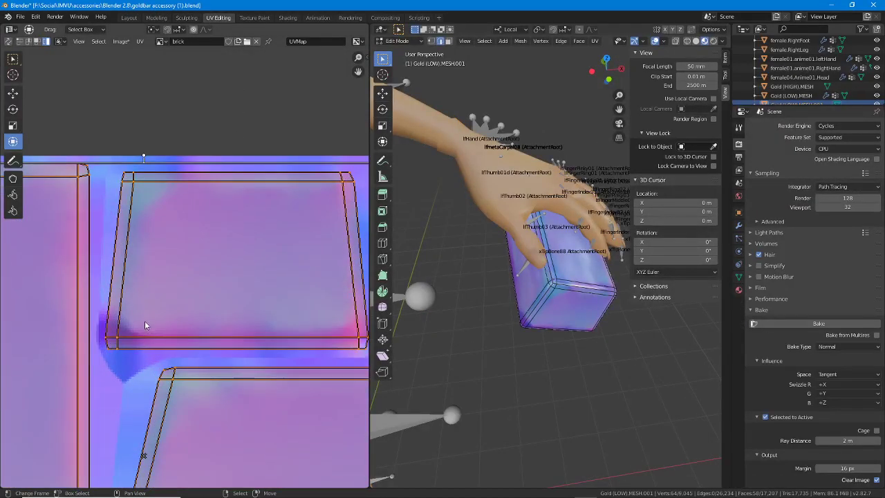
middle_drag(145, 324, 162, 157)
scroll(192, 247, up, 2)
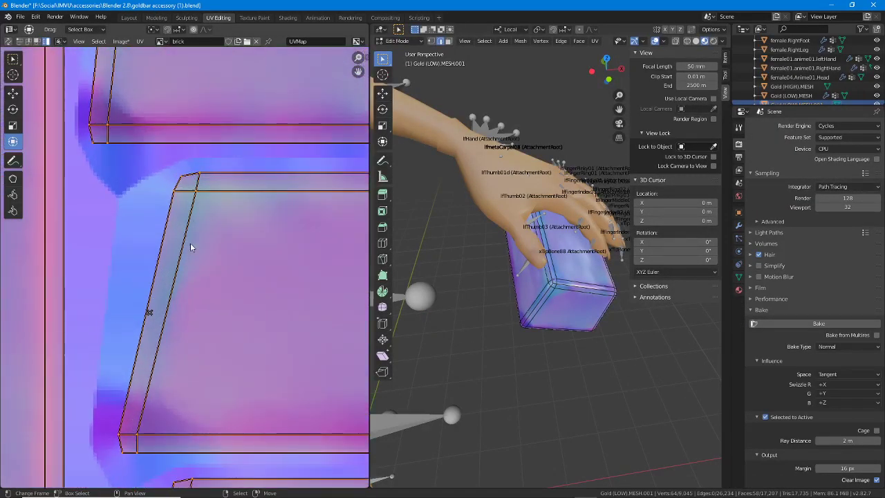
scroll(190, 242, down, 5)
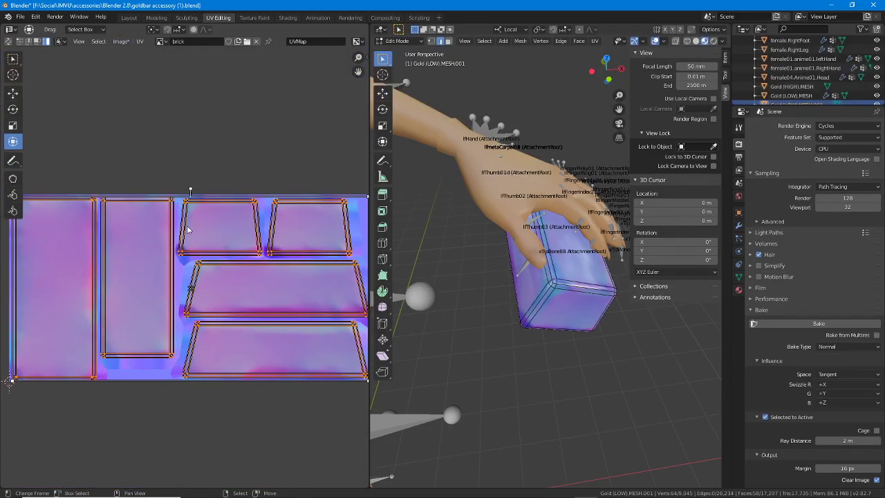
key(g)
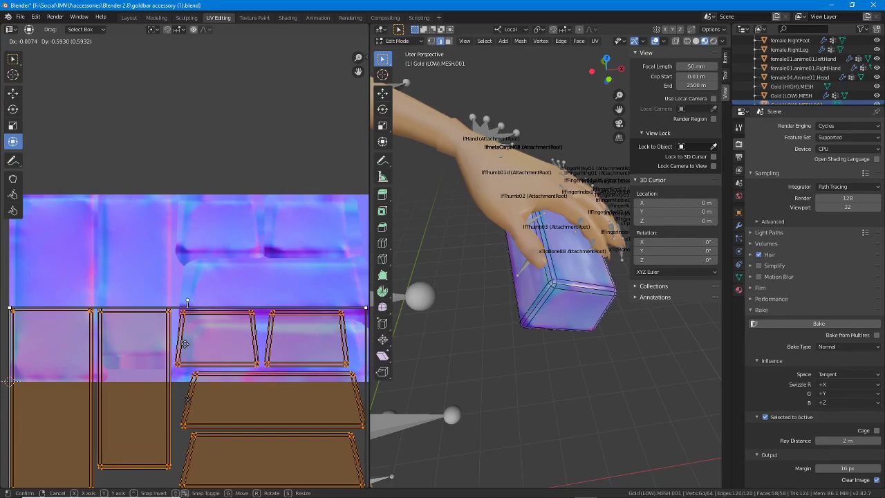
key(Escape)
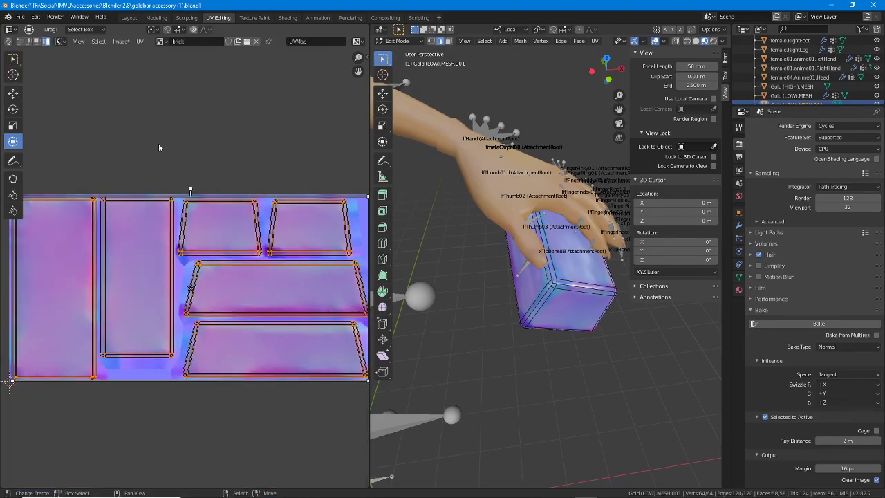
Save the baked normal map image as goldbrick (normal 2).png in the Blender 2.8 accessories folder
click(122, 42)
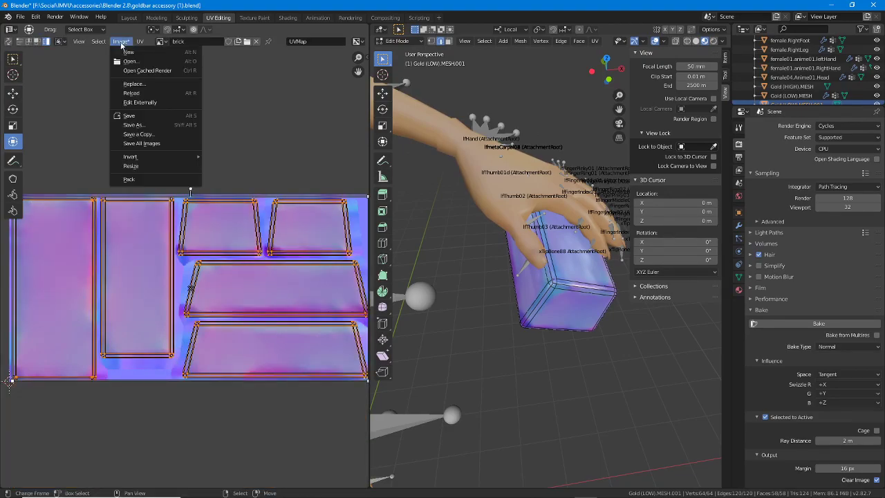
click(132, 125)
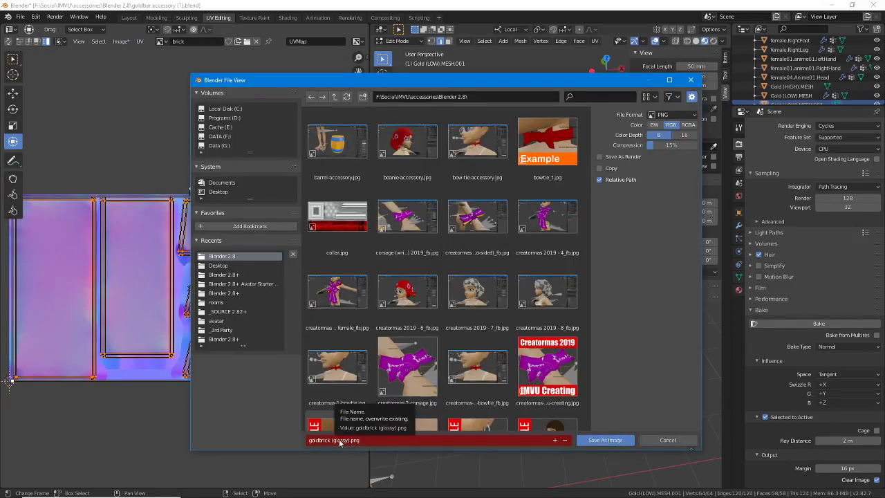
click(339, 440)
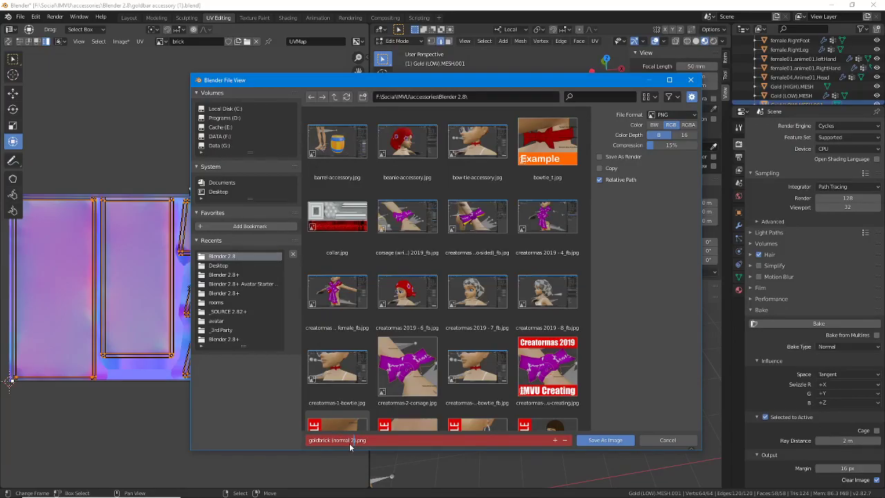
key(Return)
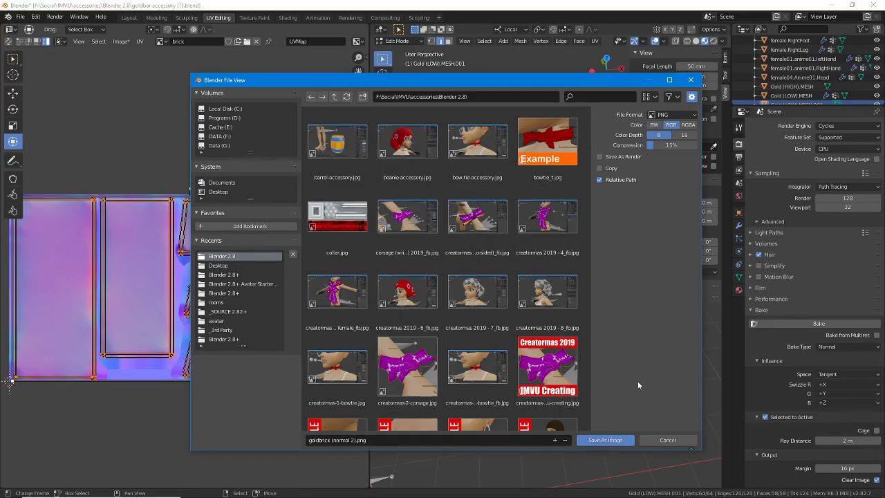
click(605, 441)
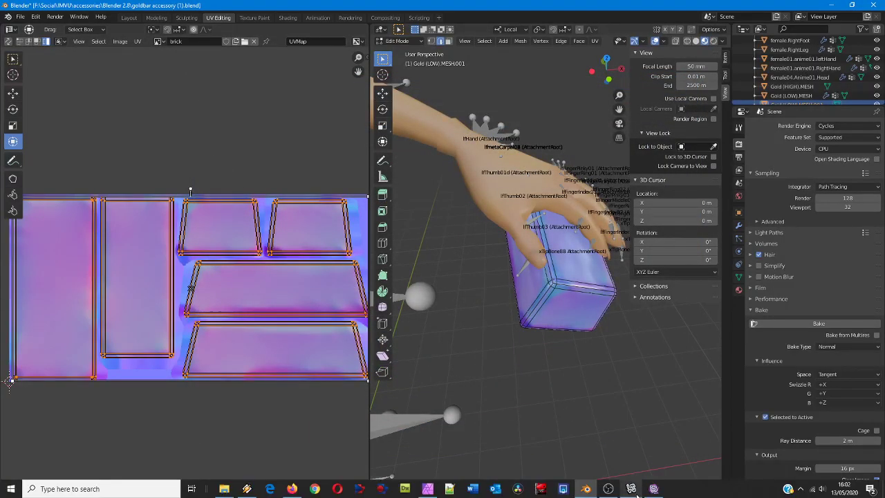
Switch to IMVU Studio, load goldbrick (normal 2).png as the brick material's Normal texture and preview it on the avatar
click(653, 495)
drag(350, 353, 408, 303)
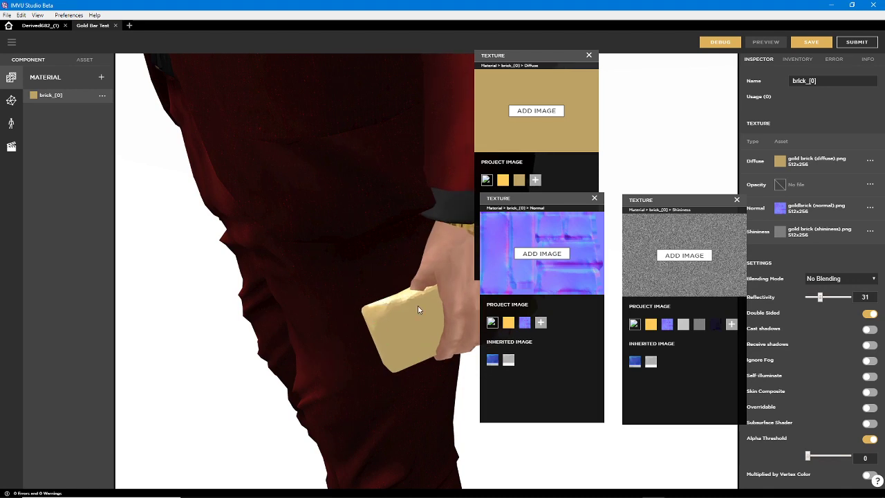
click(542, 253)
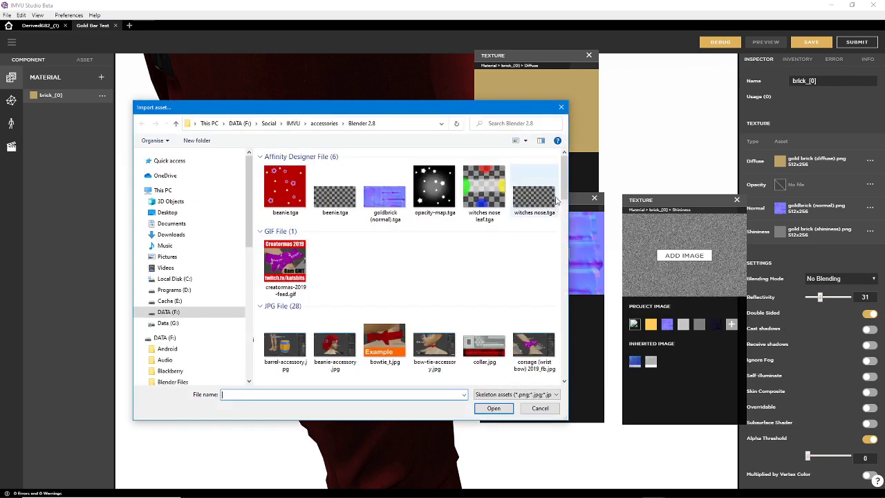
drag(564, 169, 557, 278)
click(530, 256)
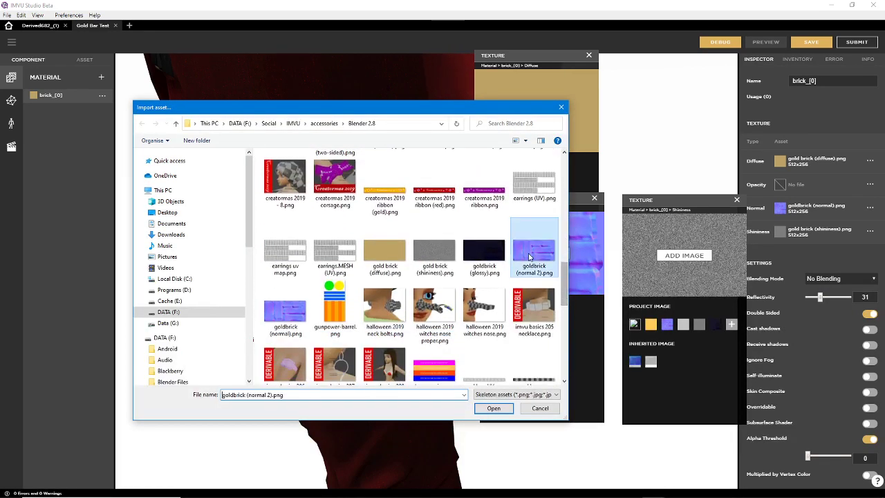
click(493, 408)
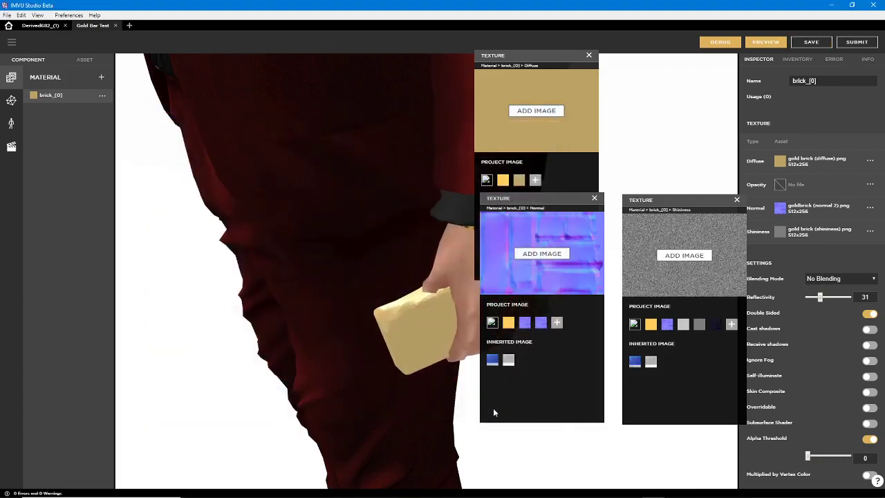
click(765, 43)
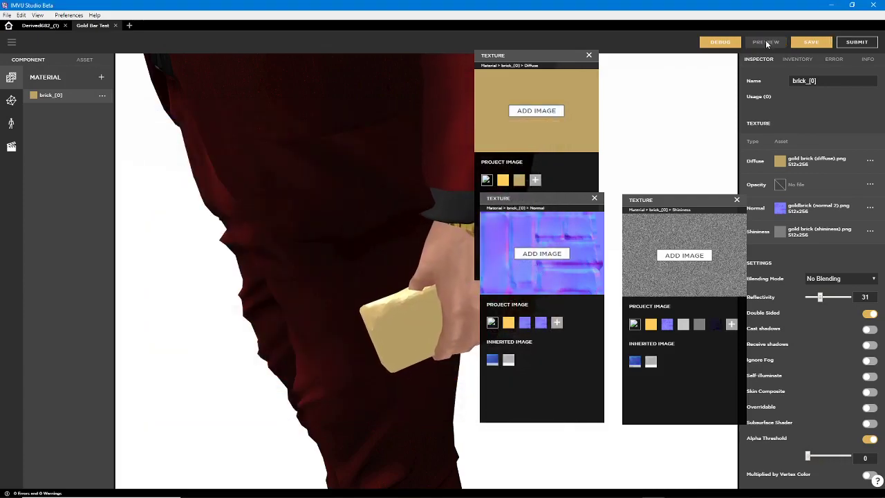
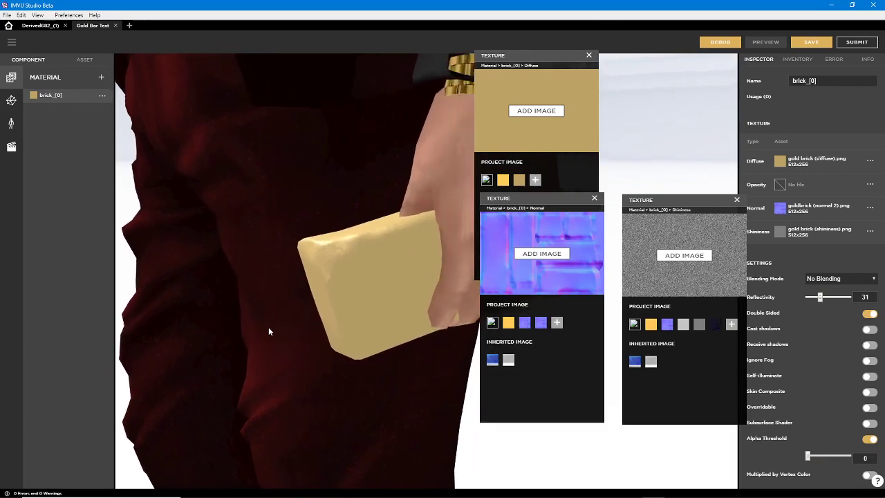
scroll(269, 333, down, 3)
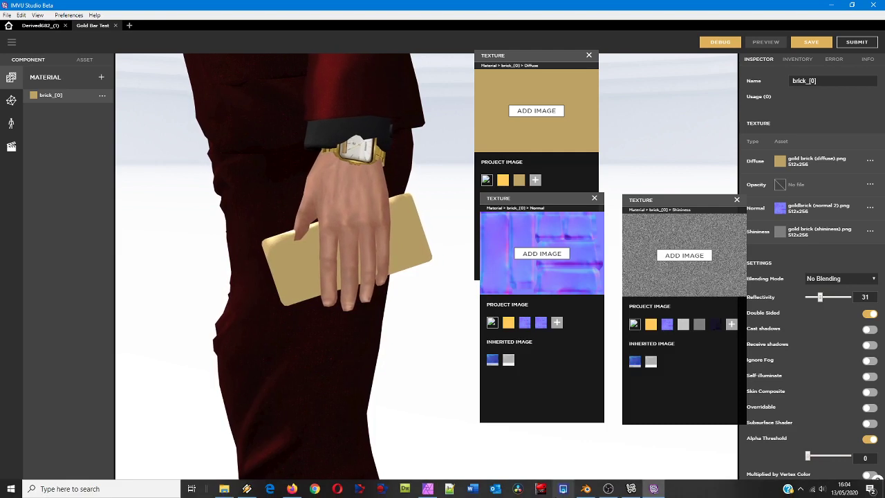
Return to Blender, clear the mesh selection, switch to Object Mode and select the low-poly gold bar in the hand
click(587, 490)
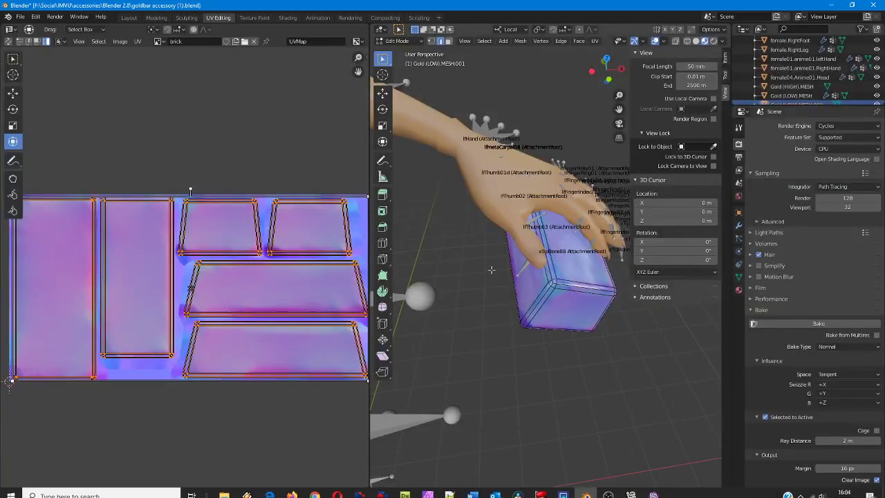
middle_drag(489, 270, 509, 242)
key(alt+a)
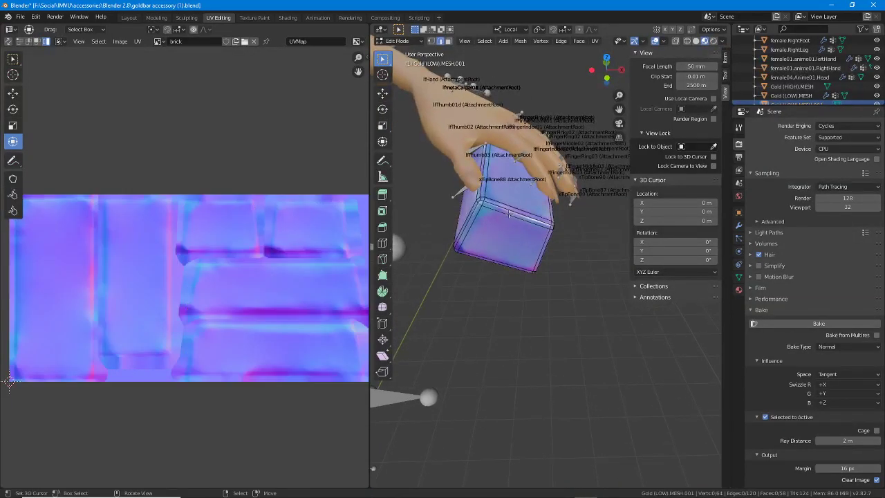
key(ctrl+Tab)
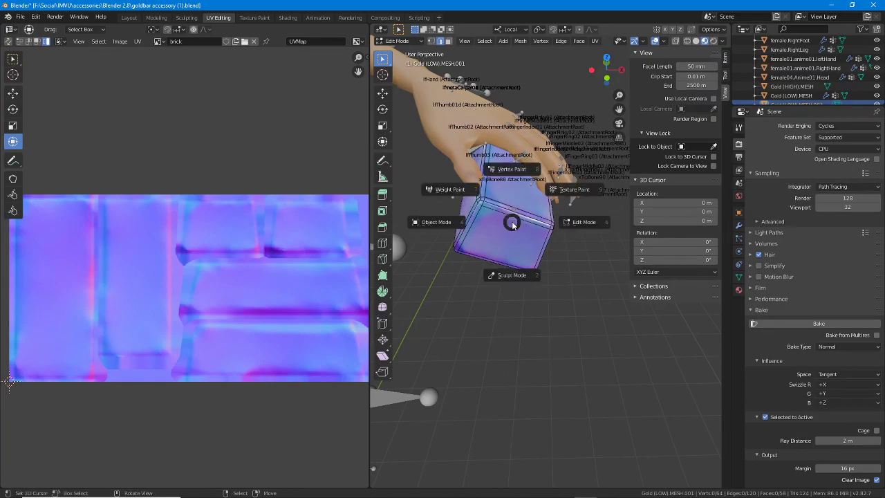
click(437, 222)
click(487, 208)
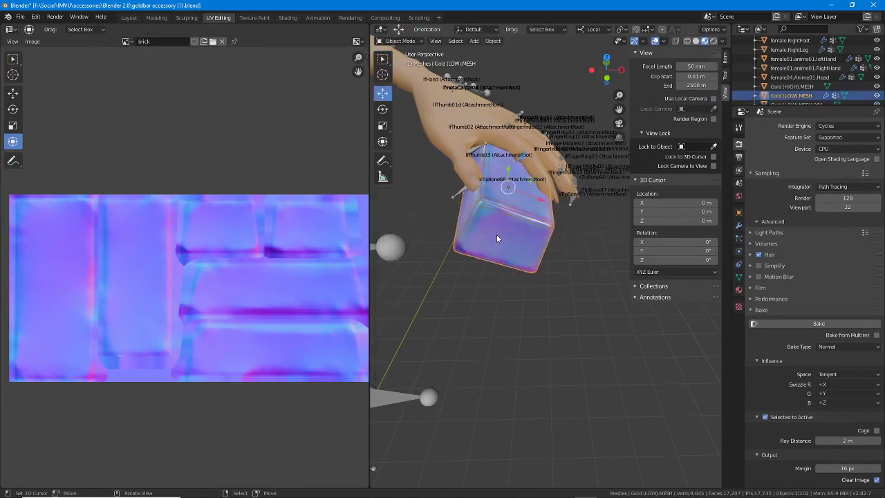
middle_drag(496, 234, 488, 280)
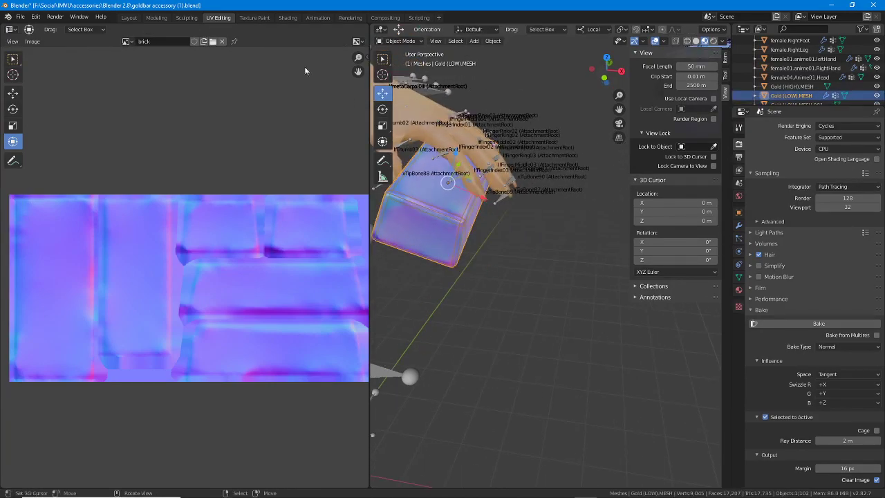
Open the Layout workspace and put the low-poly bar copy overlapping the high-poly bar into Edit Mode
click(129, 18)
middle_drag(440, 286, 276, 277)
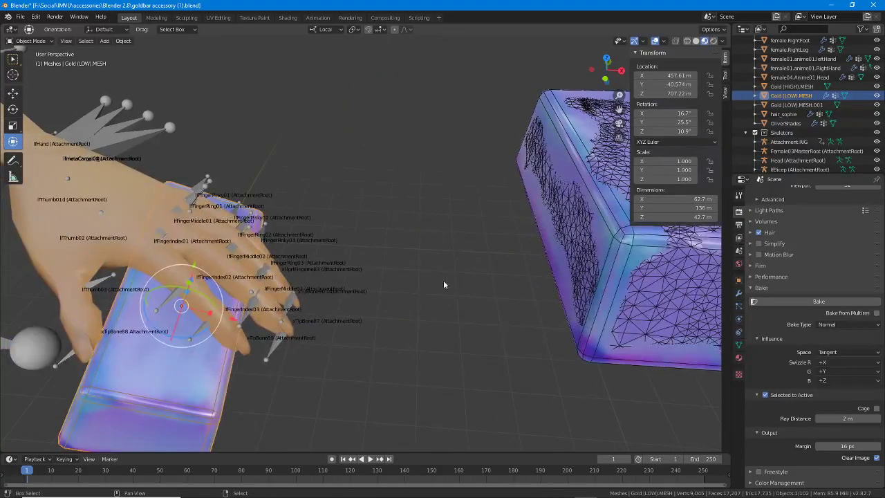
middle_drag(443, 284, 395, 156)
middle_drag(432, 140, 390, 151)
right_click(390, 151)
key(Tab)
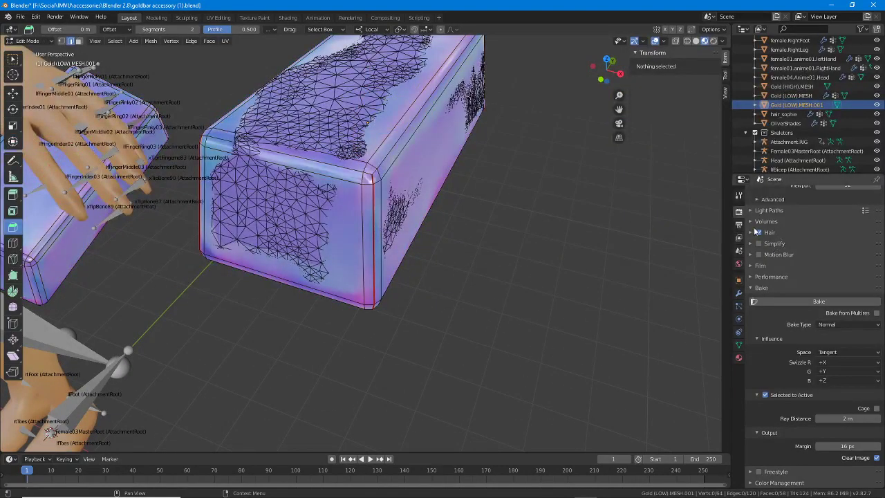
Set the render engine to Eevee
scroll(798, 207, up, 5)
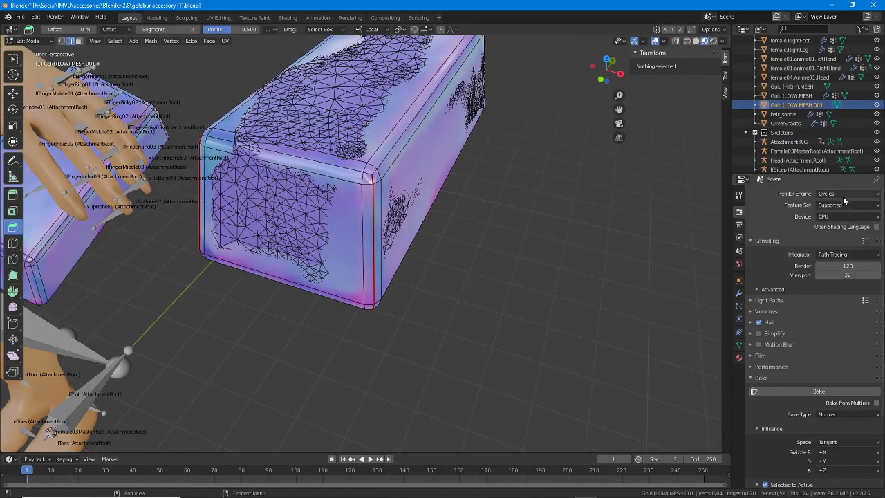
click(843, 195)
click(831, 206)
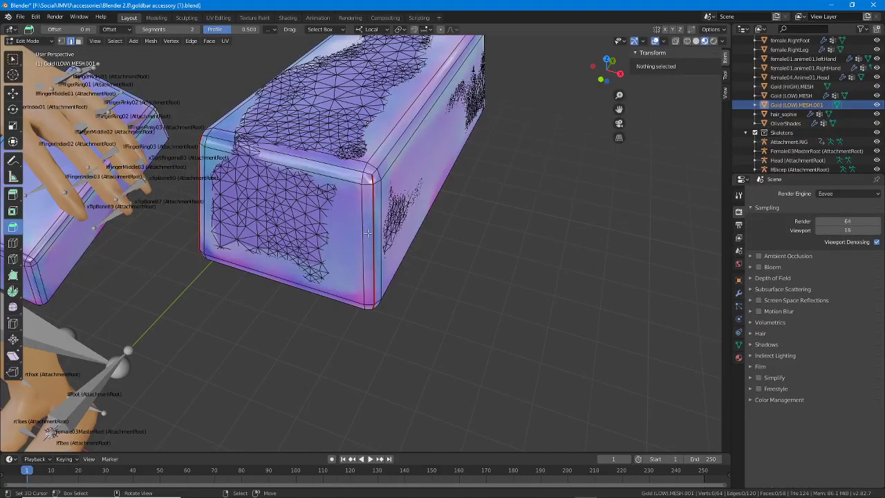
Examine the long bevelled top edges of the low-poly copy by selecting them individually, and return to Object Mode
middle_drag(387, 208, 394, 297)
scroll(396, 291, up, 4)
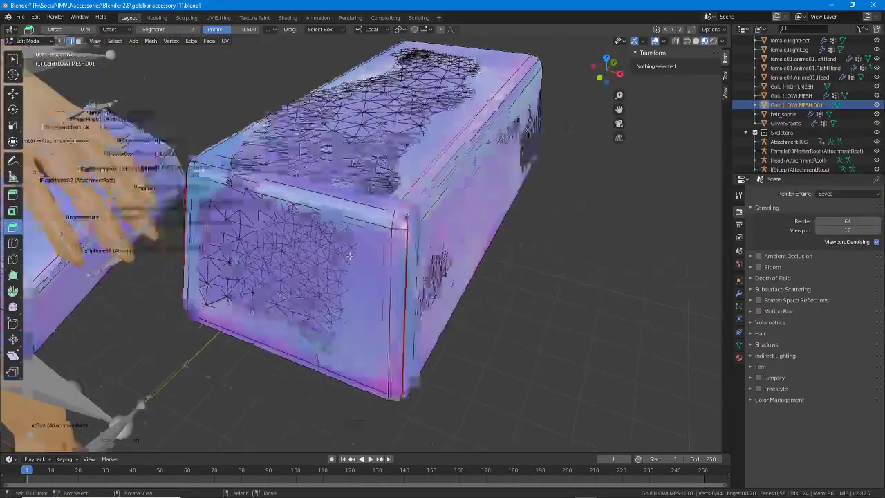
right_click(437, 196)
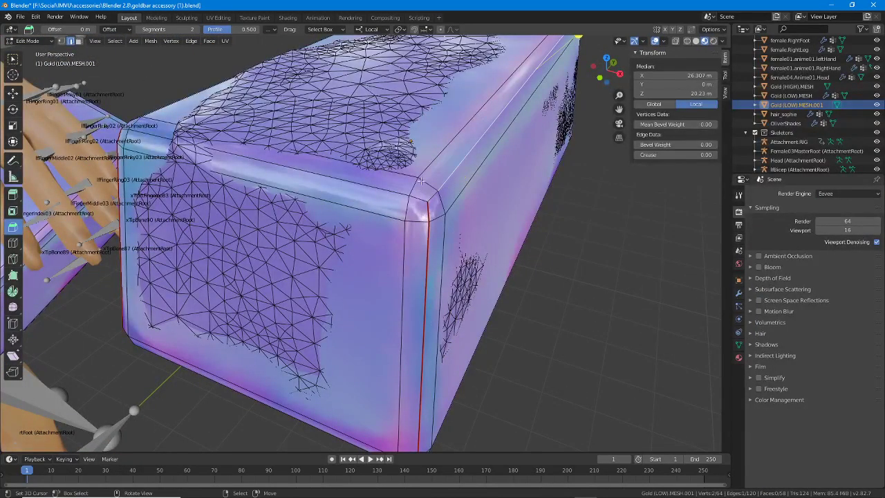
right_click(423, 184)
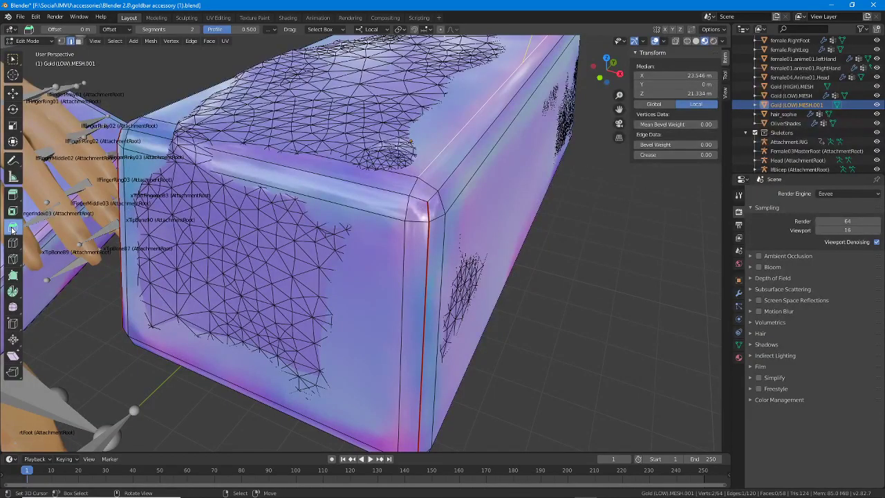
click(12, 93)
scroll(262, 144, down, 2)
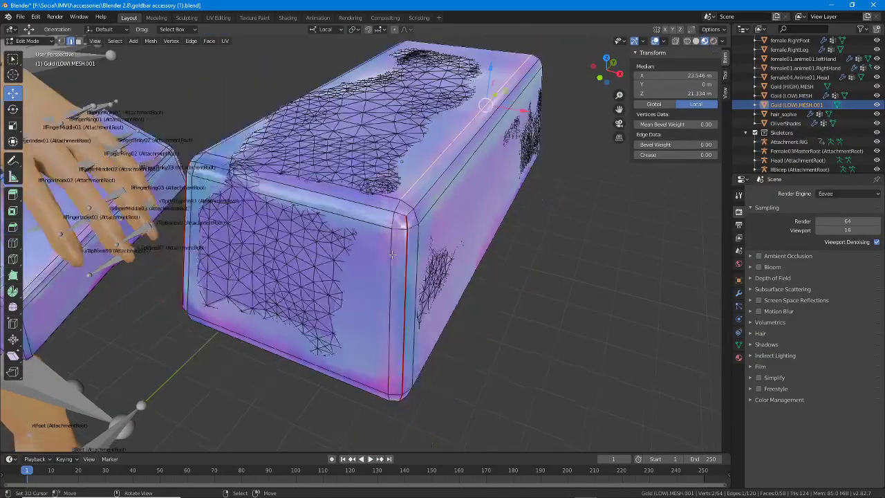
middle_drag(392, 257, 384, 219)
key(Tab)
Select the high-poly gold bar and move it 100 m along X, away from the low-poly copy
middle_drag(374, 121, 370, 168)
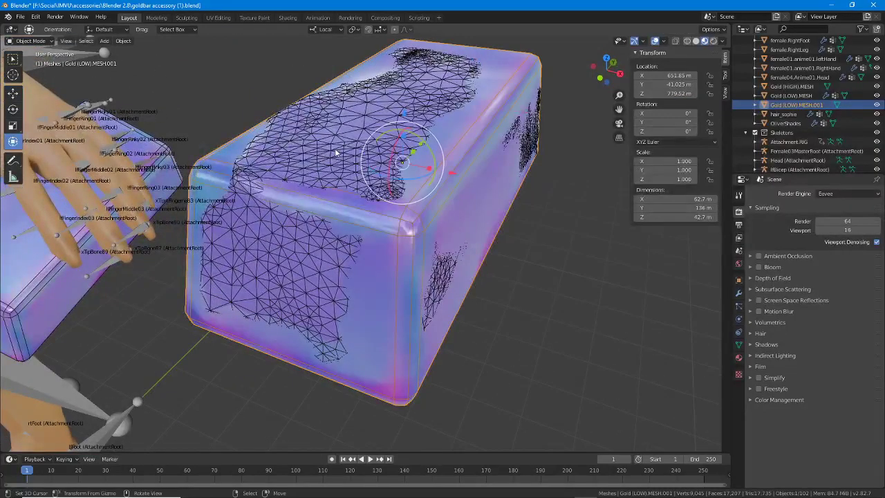
click(351, 163)
ctrl+drag(451, 176, 670, 268)
scroll(591, 271, down, 3)
middle_drag(562, 274, 419, 228)
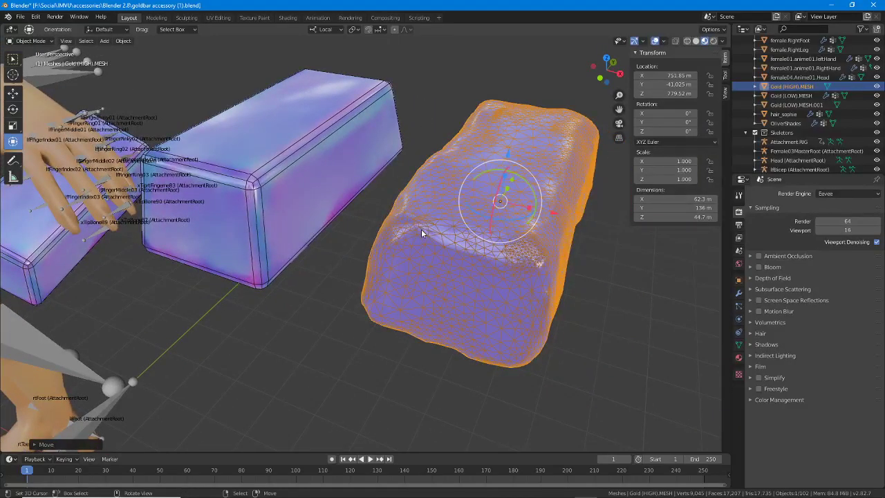
Open the Sculpting workspace and examine the high-poly bar's sculpted surface and corners from several angles
middle_drag(477, 303, 386, 288)
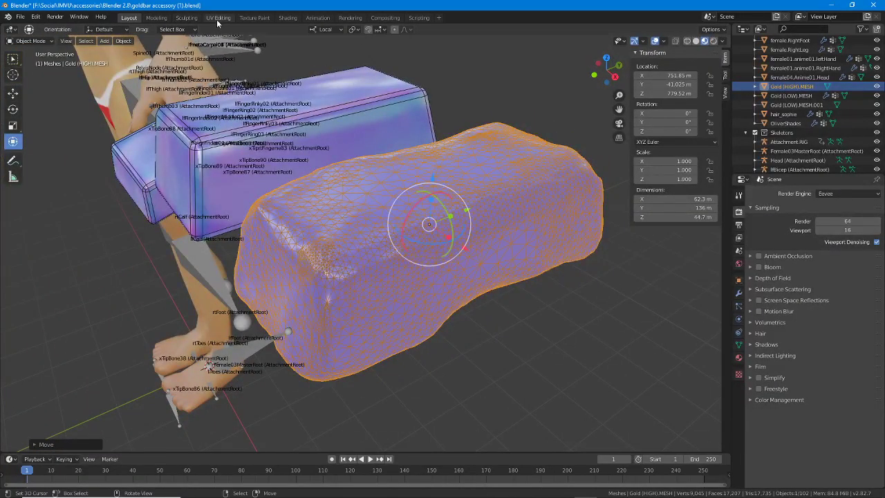
click(187, 19)
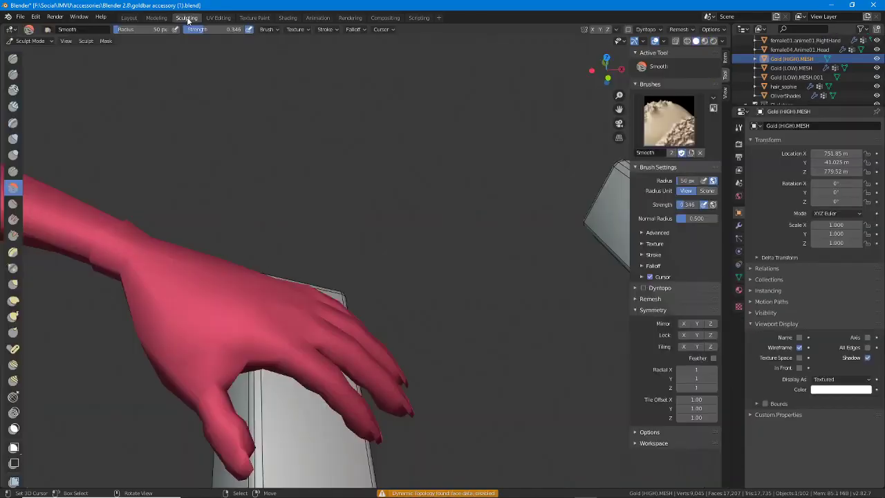
middle_drag(253, 219, 309, 280)
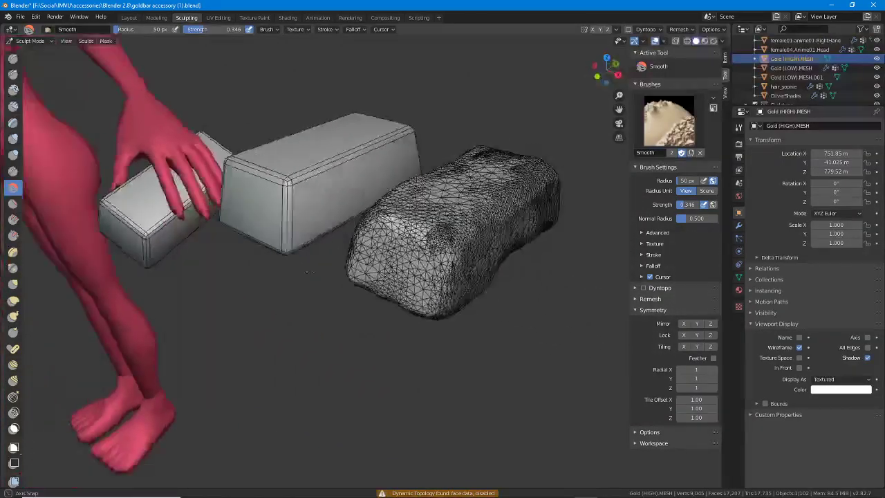
scroll(309, 279, up, 2)
scroll(308, 280, up, 4)
scroll(311, 277, down, 2)
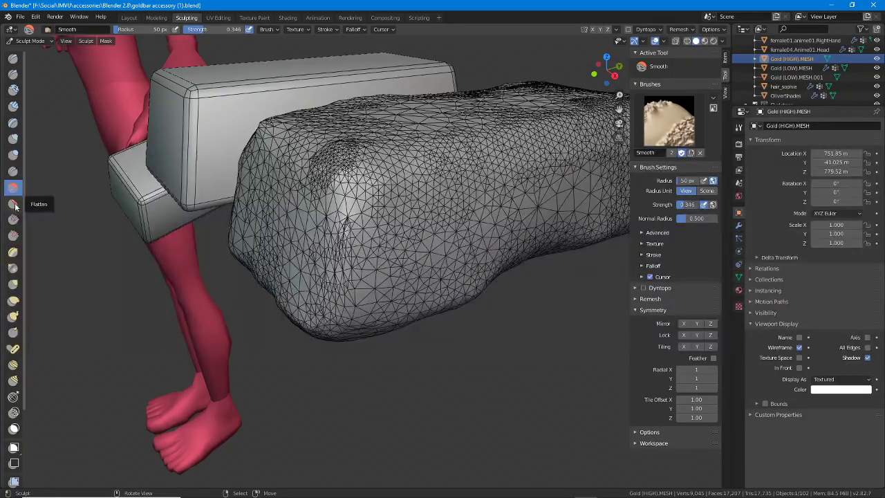
middle_drag(375, 211, 393, 215)
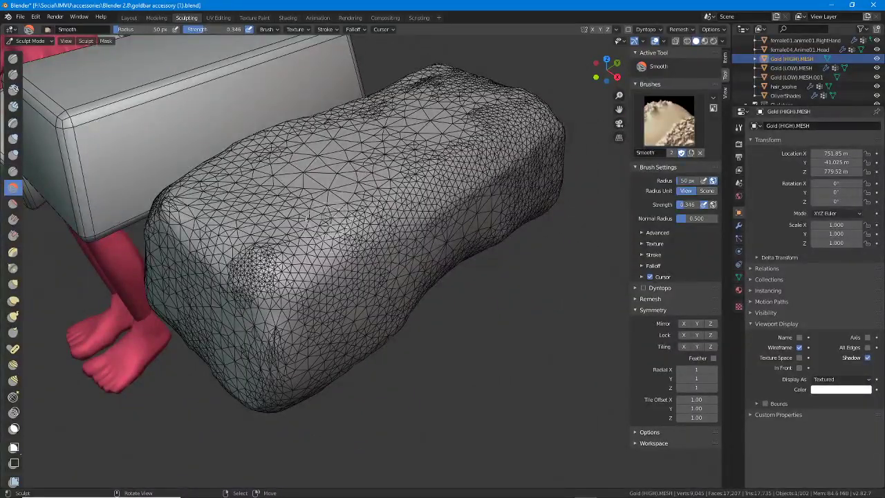
middle_drag(311, 280, 300, 208)
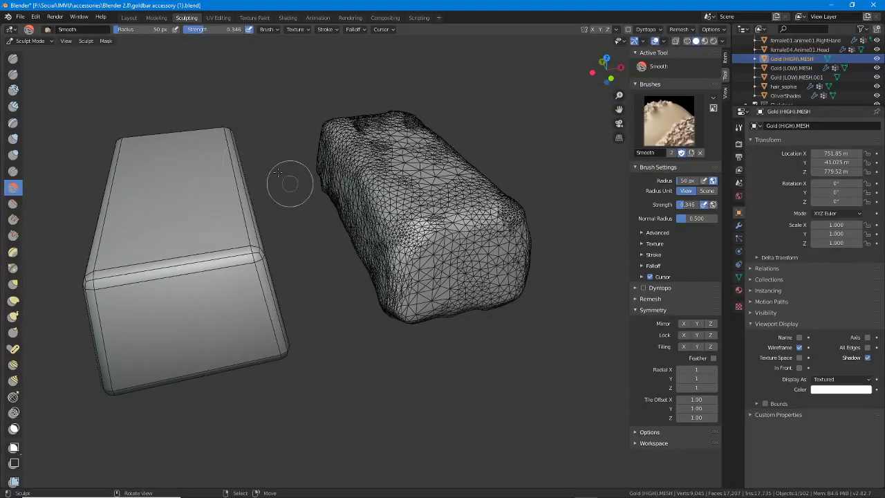
Return to the Layout workspace and move the high-poly gold bar 100 m back along X onto the low-poly copy
click(128, 18)
middle_drag(196, 188, 498, 211)
ctrl+drag(541, 184, 396, 213)
mouse_move(344, 263)
middle_down()
mouse_move(224, 270)
mouse_move(381, 213)
mouse_move(331, 263)
middle_up()
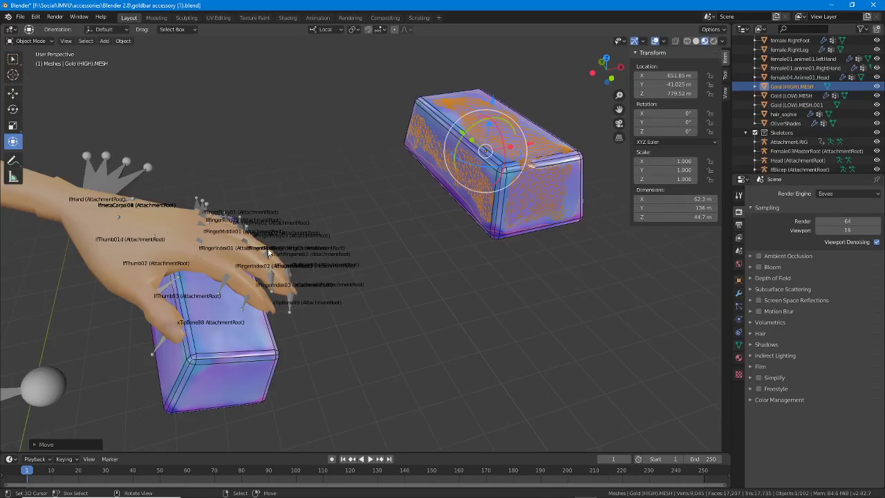
middle_drag(270, 252, 443, 354)
mouse_move(555, 497)
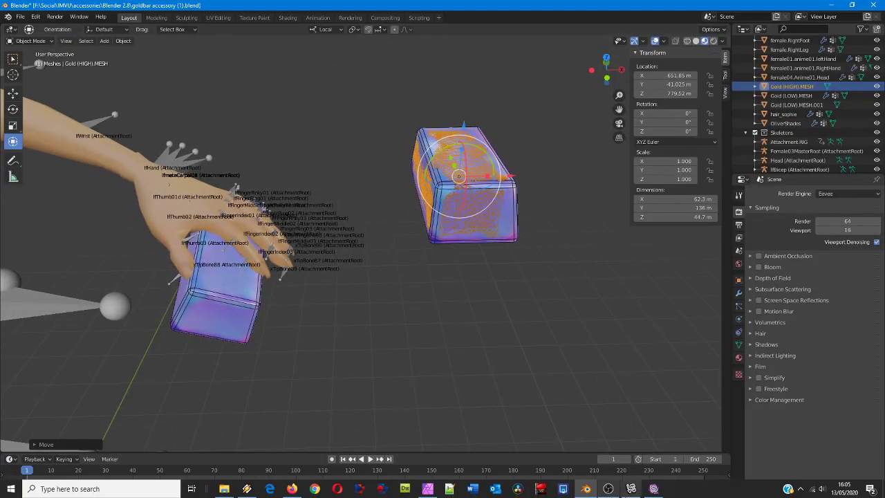
Switch to IMVU Studio and examine how the gold bar looks in the avatar's hand from several angles
click(652, 489)
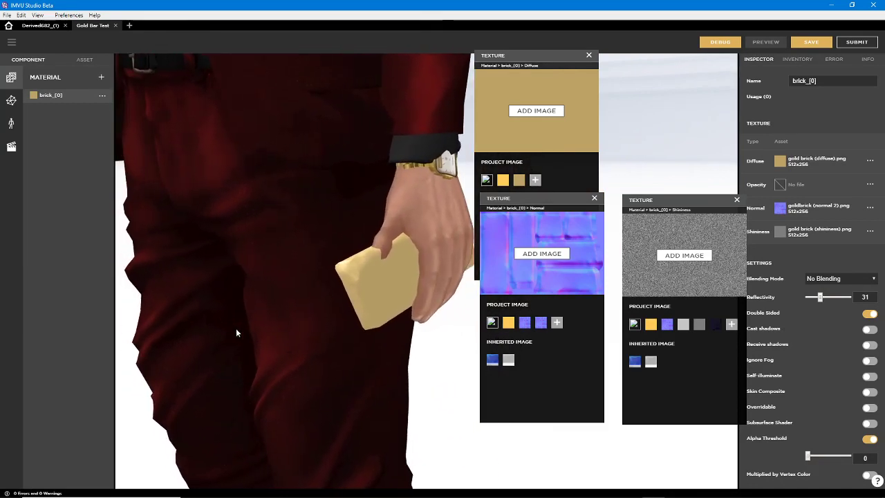
drag(233, 326, 181, 322)
right_drag(181, 322, 398, 342)
drag(398, 341, 279, 311)
right_drag(280, 311, 332, 329)
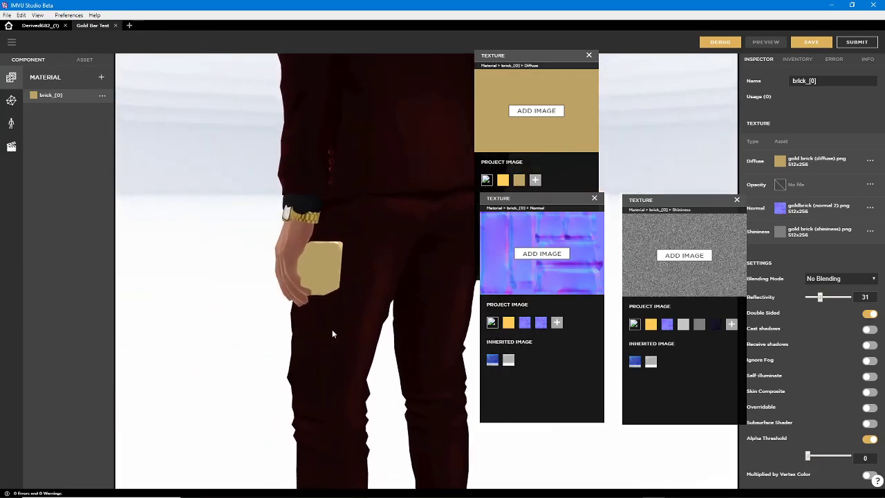
drag(331, 329, 277, 307)
right_drag(277, 307, 304, 316)
drag(304, 316, 222, 325)
right_drag(221, 326, 390, 328)
mouse_move(391, 328)
mouse_down()
mouse_move(313, 303)
mouse_move(241, 347)
mouse_move(327, 350)
mouse_move(346, 333)
mouse_move(277, 335)
mouse_move(289, 339)
mouse_move(283, 344)
mouse_up()
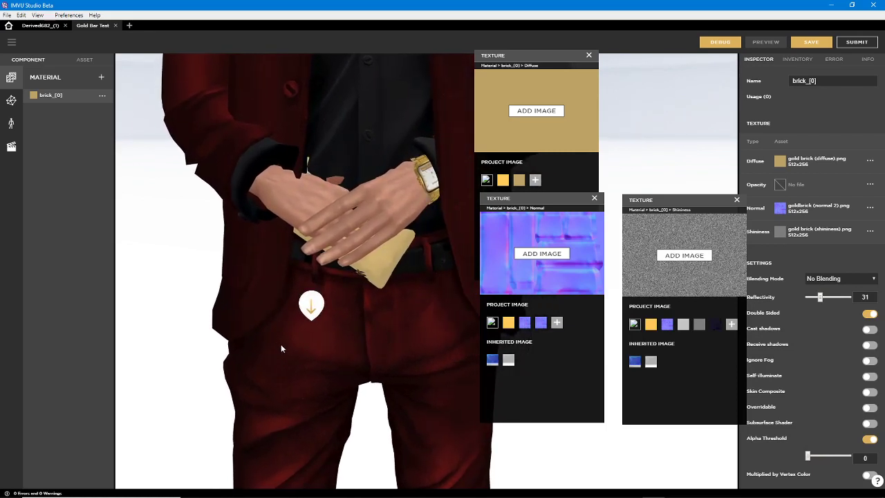
mouse_move(451, 495)
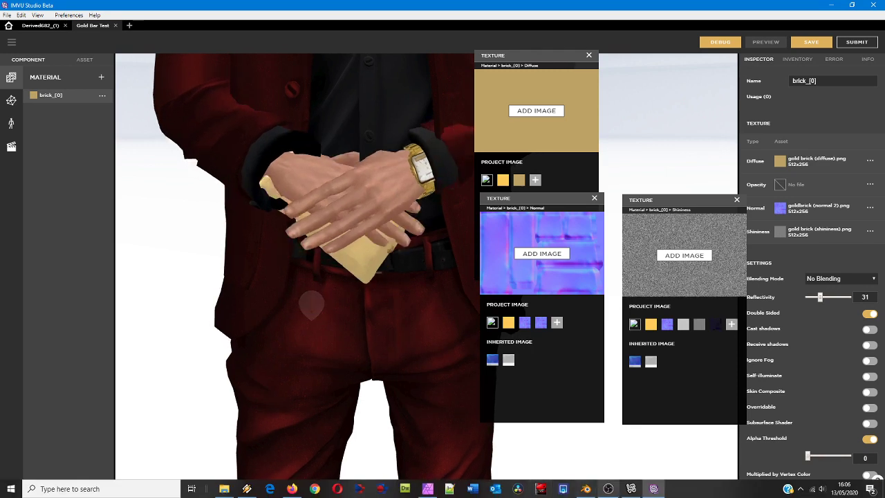
Switch back to Blender and save the goldbar accessory file
click(587, 490)
middle_drag(289, 266, 180, 270)
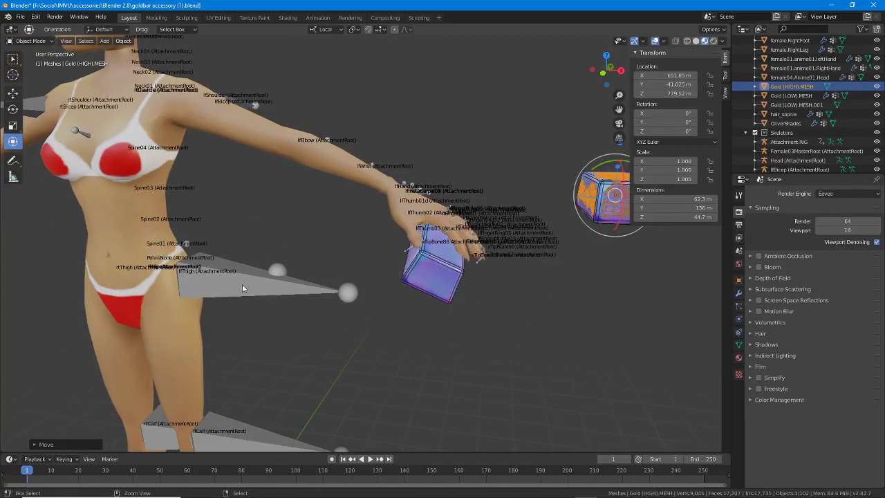
key(ctrl+s)
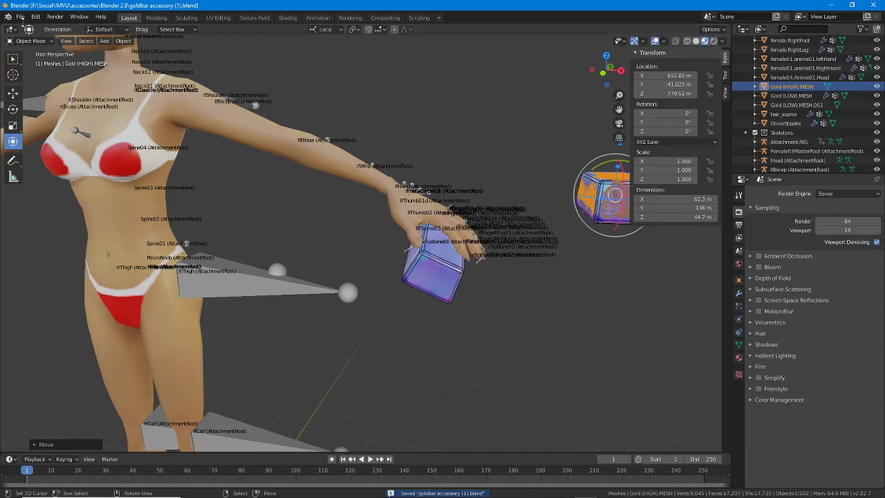
Open the recent file Female04 (clothing - alternative).blend
click(21, 18)
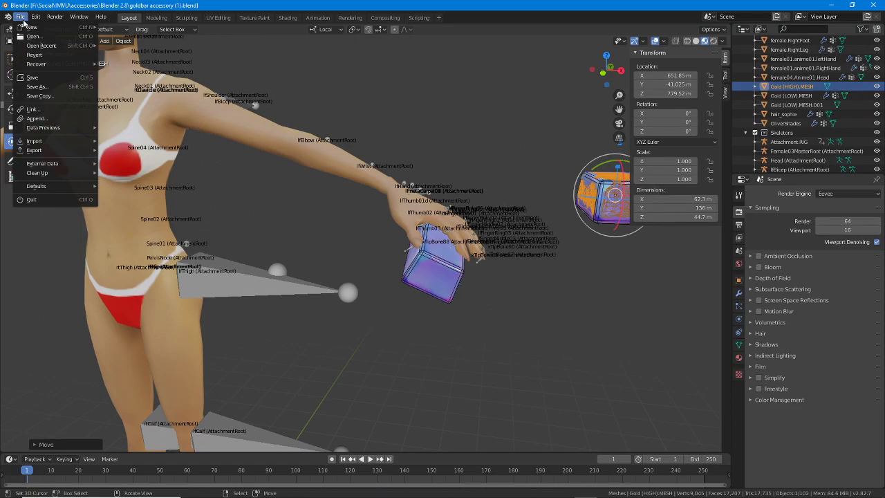
mouse_move(42, 45)
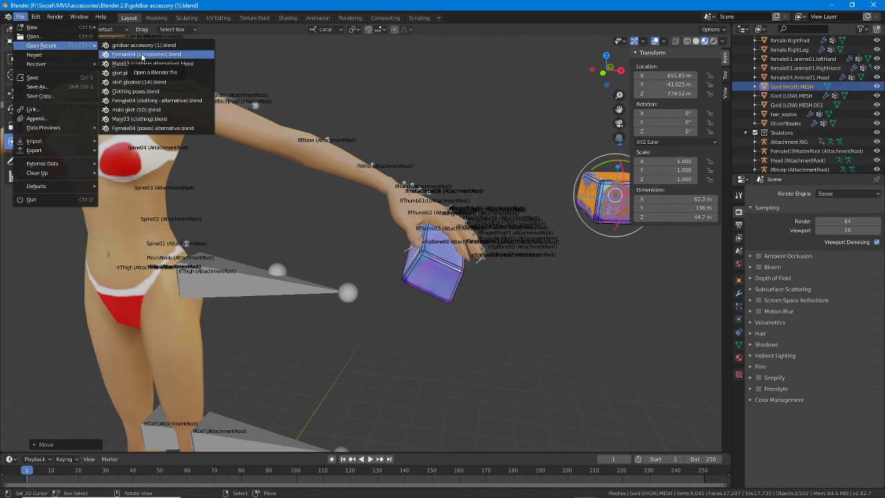
click(138, 101)
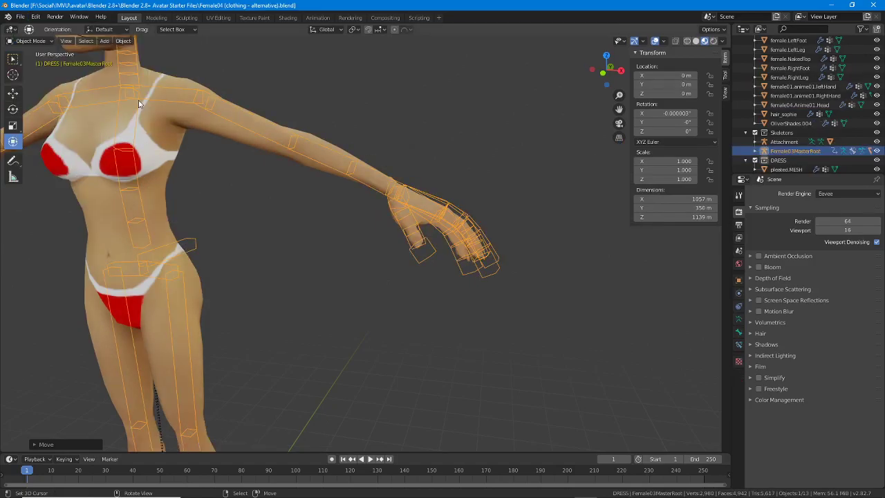
Open the recent file skirt pleated (15).blend and select the avatar's armature in the skirt area
click(24, 19)
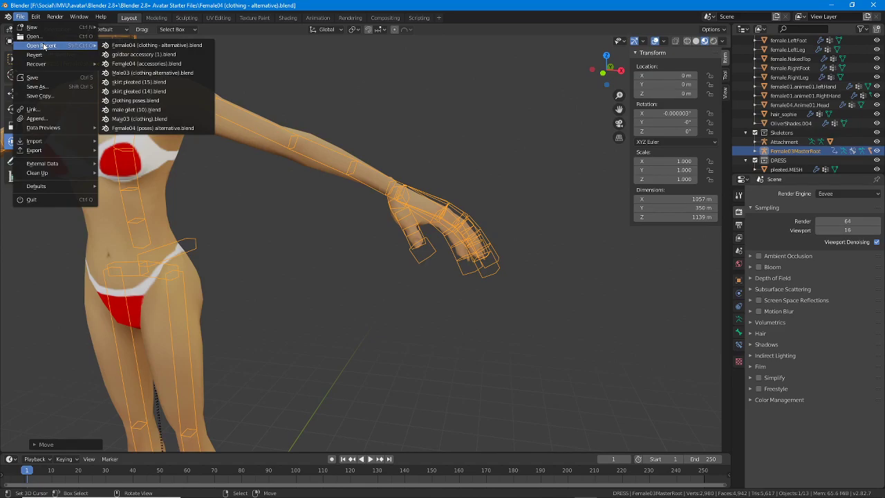
click(138, 83)
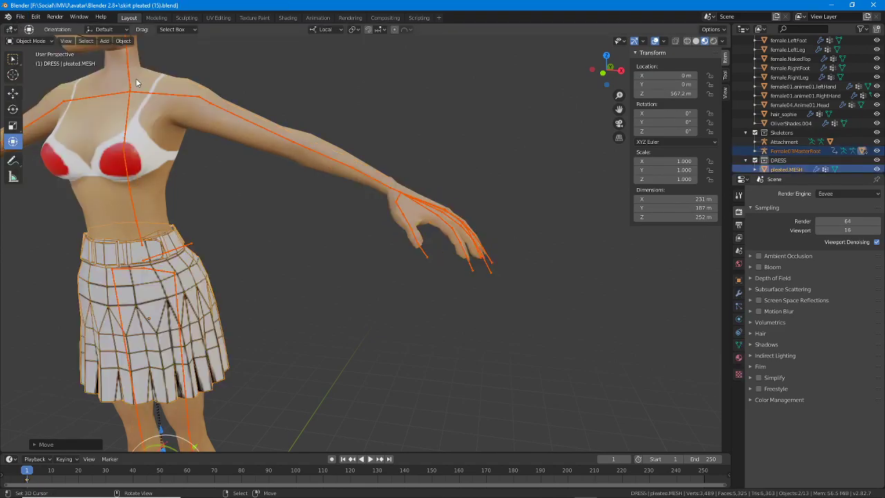
middle_drag(196, 309, 338, 262)
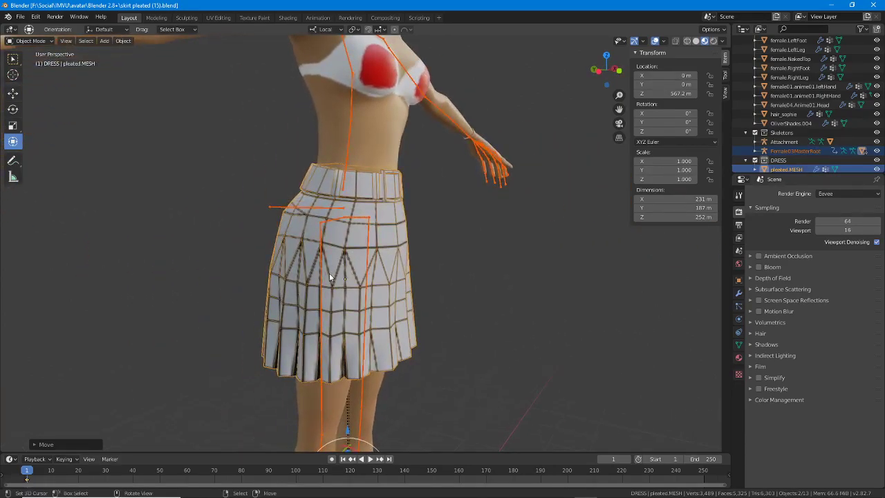
scroll(328, 276, up, 1)
click(313, 252)
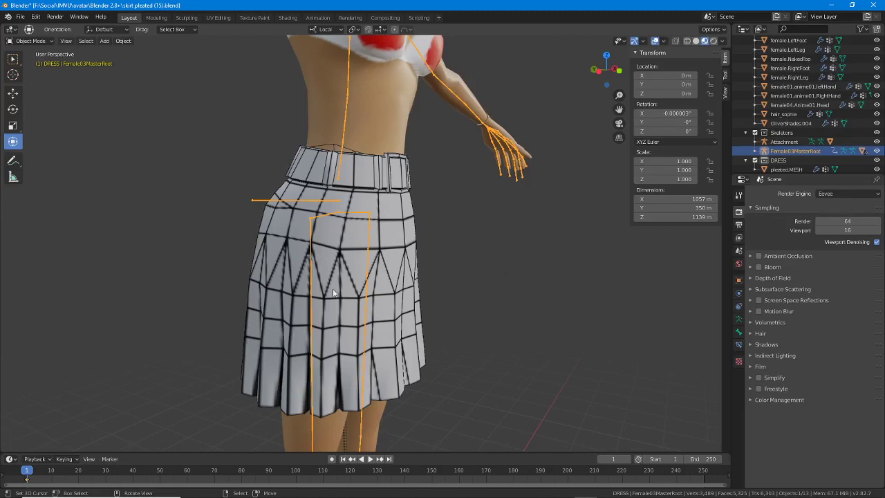
Switch to the IMVU editor to examine the avatar's hips and hands from several angles, and return to Blender
click(630, 488)
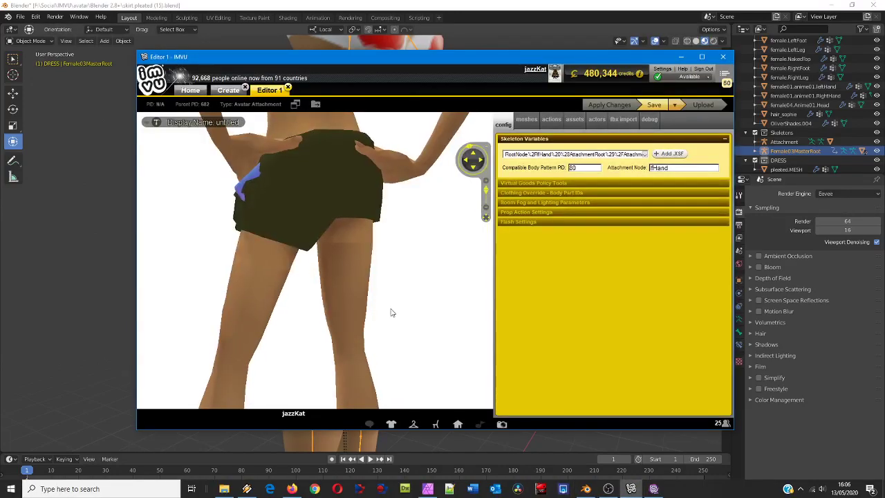
drag(391, 312, 373, 234)
drag(306, 194, 366, 253)
scroll(354, 259, up, 3)
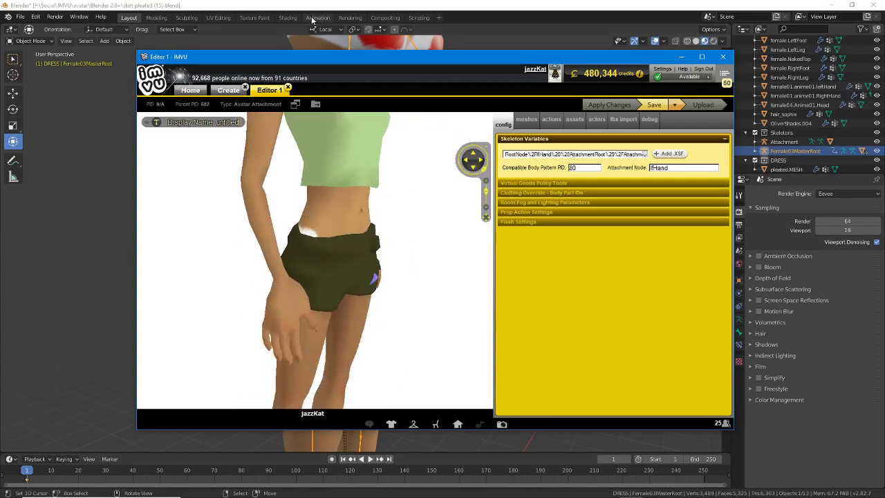
key(alt+Tab)
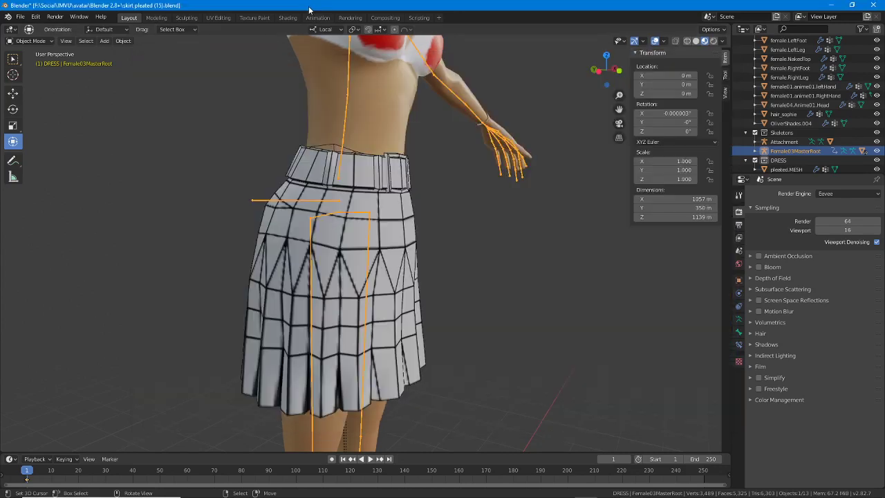
right_click(309, 266)
right_click(310, 268)
Switch to the IMVU editor, search My Furniture for "hay" and add the matching seat beside the avatar
mouse_move(551, 495)
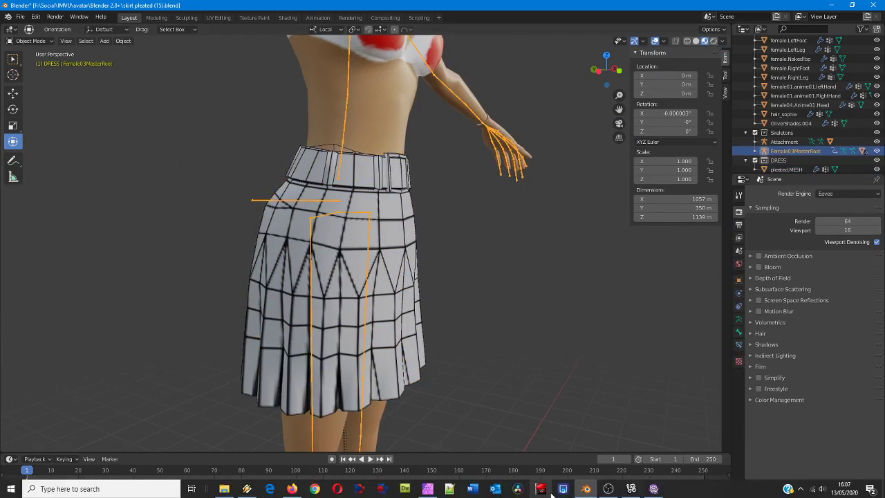
click(608, 489)
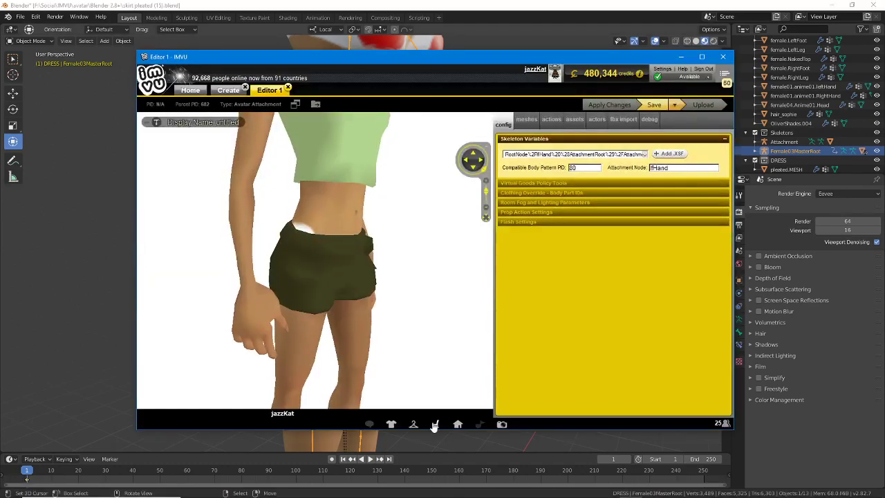
click(437, 424)
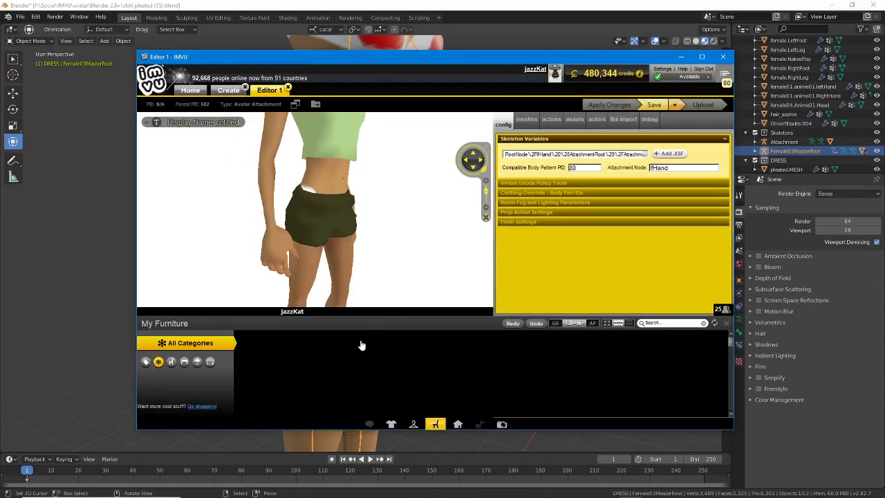
click(657, 327)
text(ha)
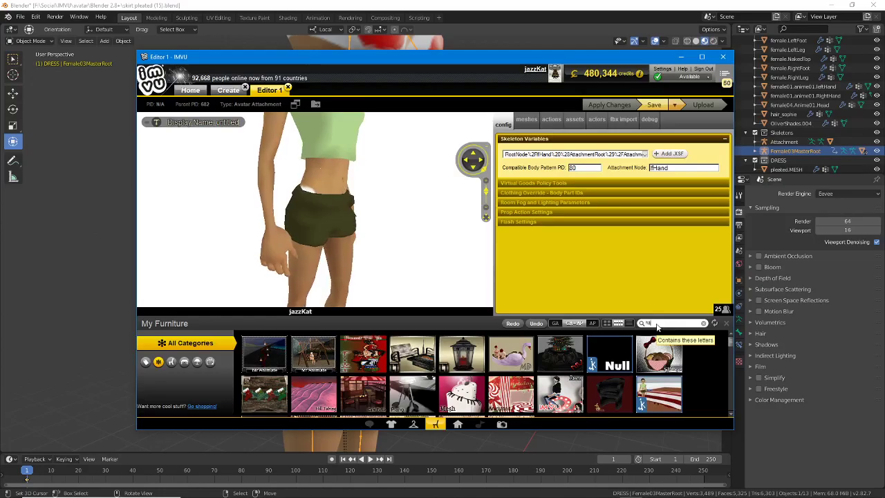
text(y)
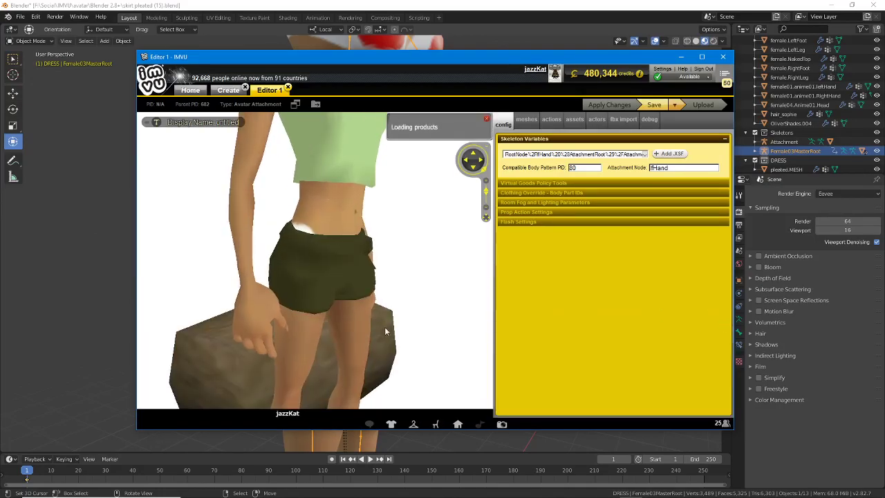
Seat the avatar on the added furniture item and view the seated pose from the side
drag(385, 332, 358, 335)
right_drag(448, 302, 380, 269)
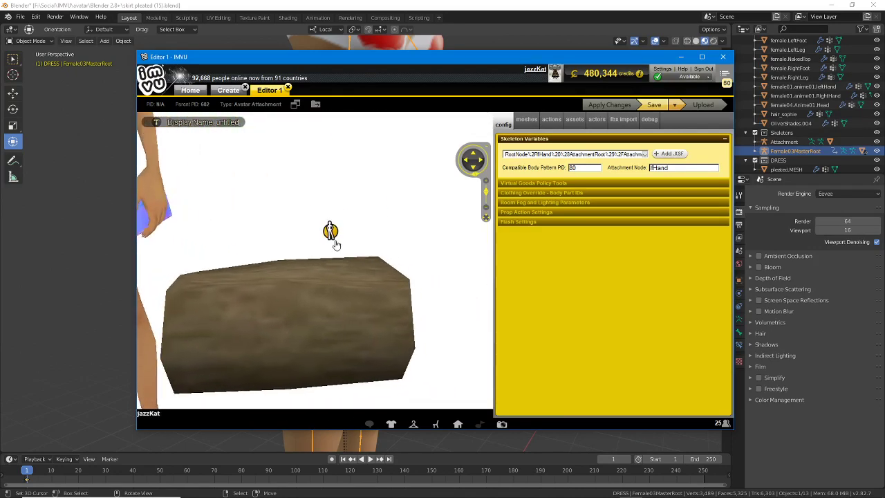
click(336, 245)
scroll(338, 268, down, 4)
right_drag(339, 331, 320, 280)
scroll(320, 280, up, 1)
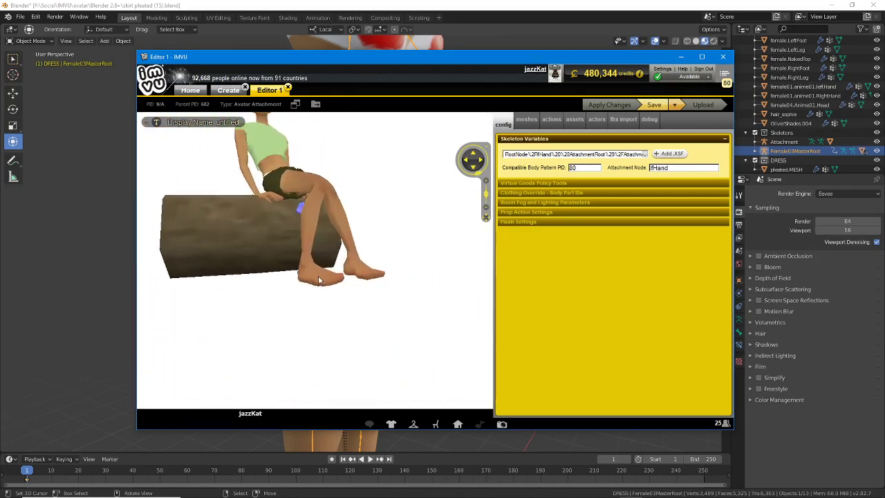
scroll(317, 283, up, 3)
drag(291, 301, 325, 296)
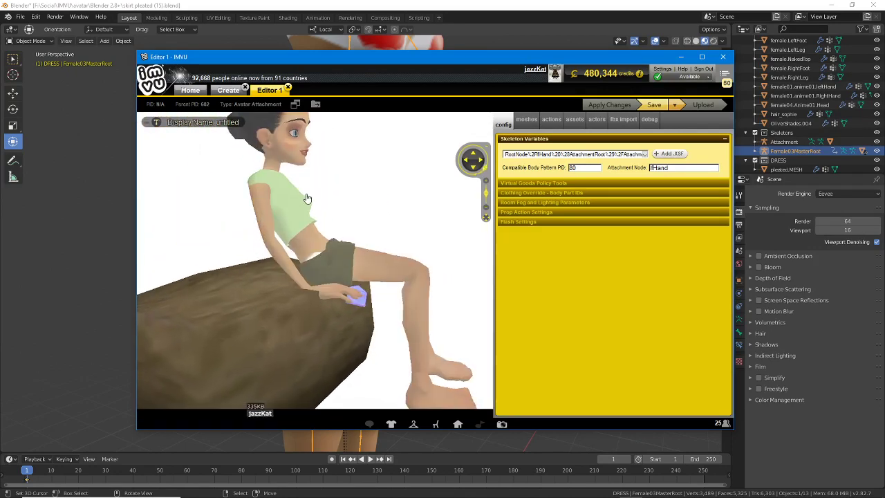
Maximize the IMVU editor window and display the gold bar's mesh and material settings
double_click(403, 57)
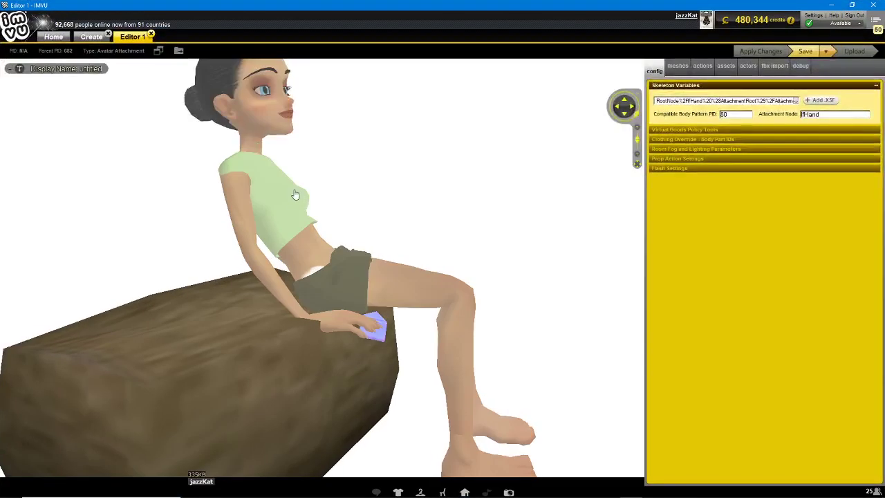
scroll(295, 195, down, 3)
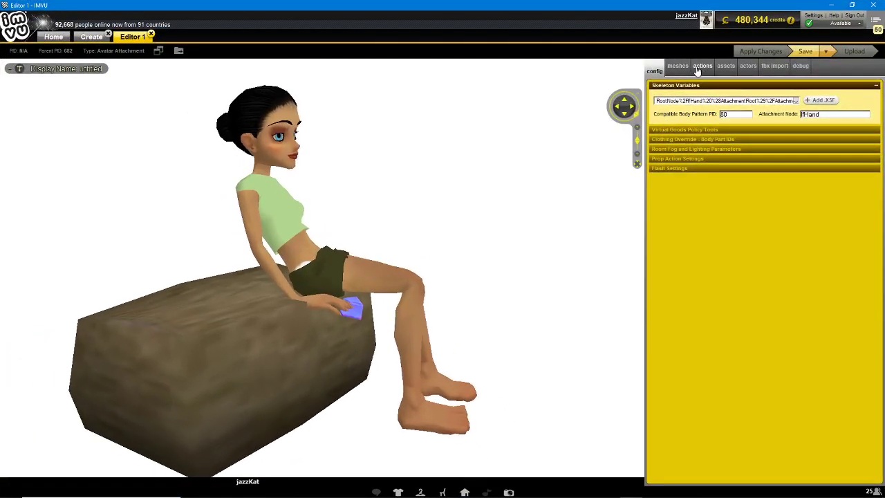
click(700, 68)
click(678, 70)
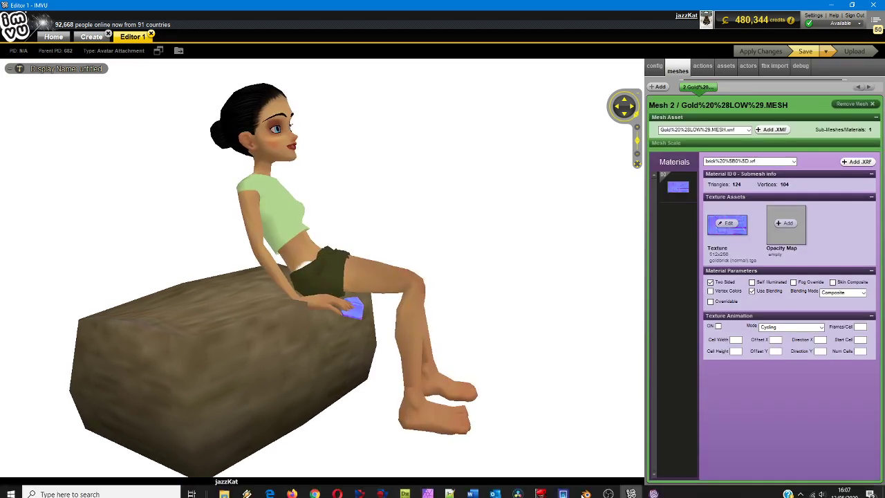
Switch to Blender and view the avatar wearing the pleated skirt from the front
click(586, 489)
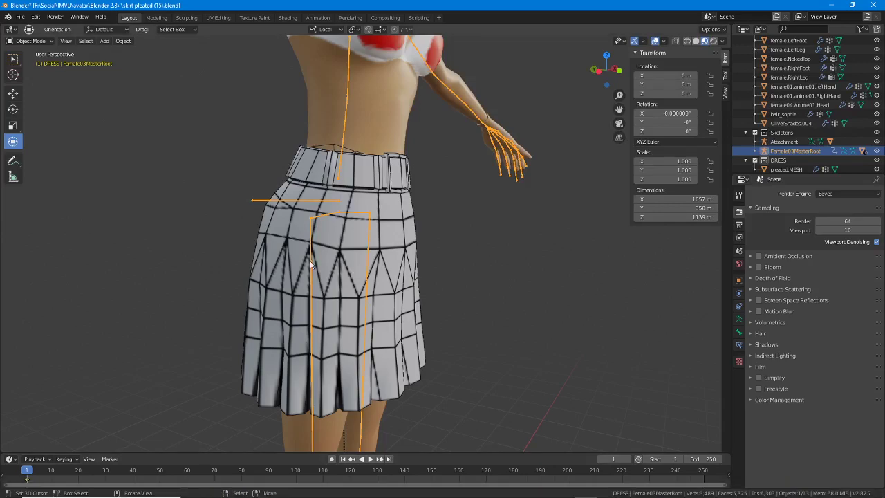
middle_drag(263, 216, 356, 187)
scroll(366, 199, down, 2)
scroll(369, 203, down, 3)
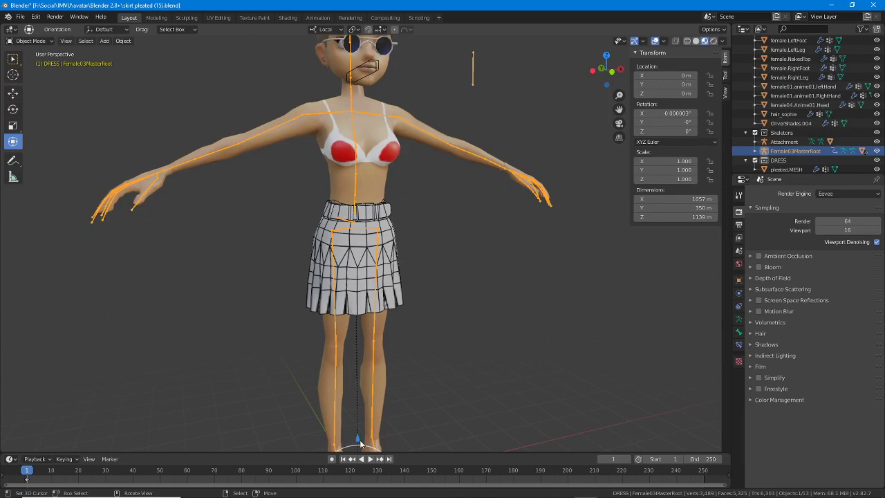
Select the pleated skirt mesh and try to move it freely away from the body
right_click(332, 237)
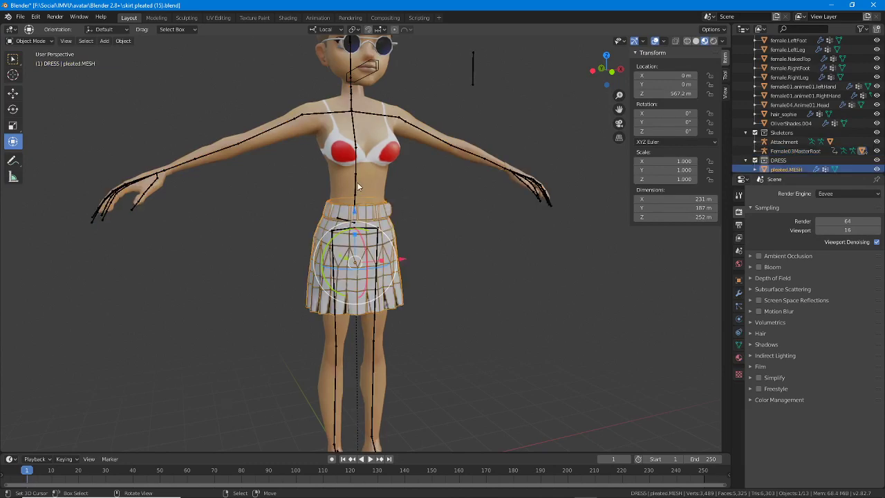
right_click(357, 184)
right_click(330, 210)
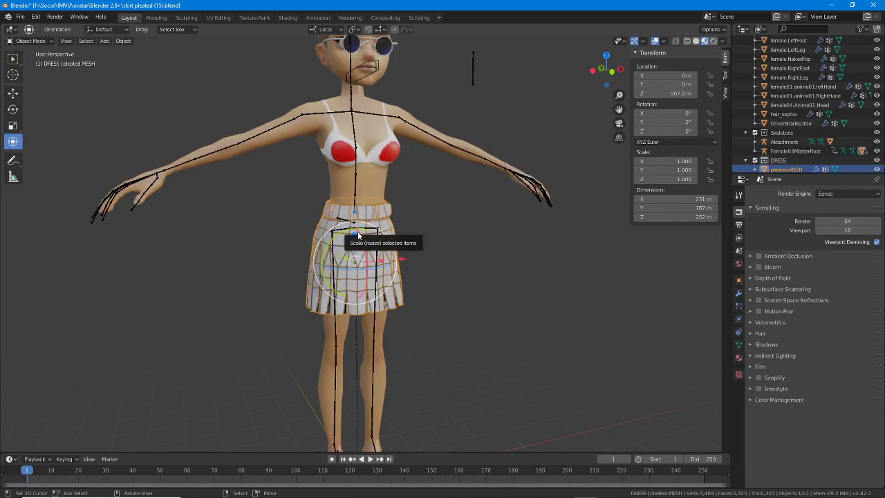
key(g)
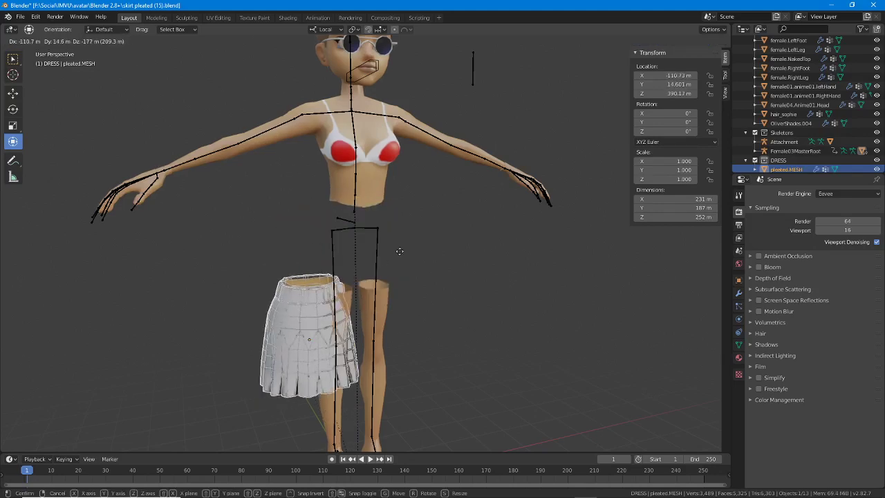
right_click(366, 251)
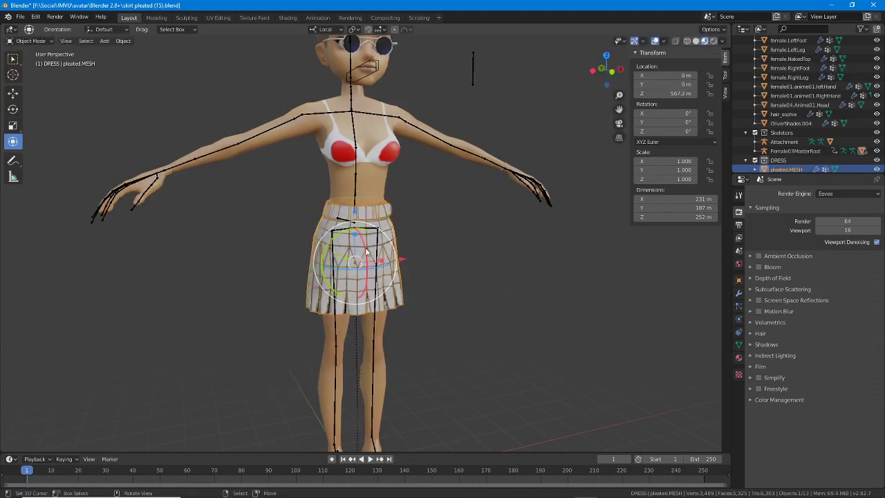
Select the avatar's Female03MasterRoot skeleton and replace the timeline with the Dope Sheet in Action Editor mode
right_click(355, 185)
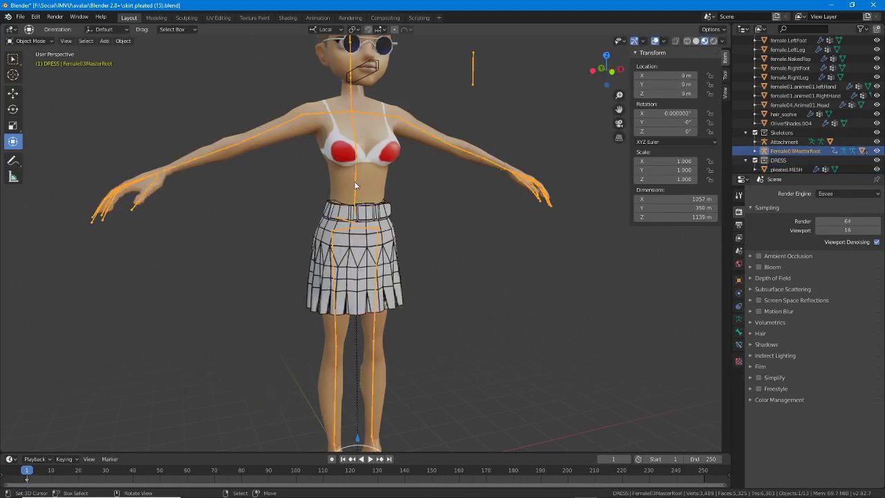
click(35, 459)
click(13, 460)
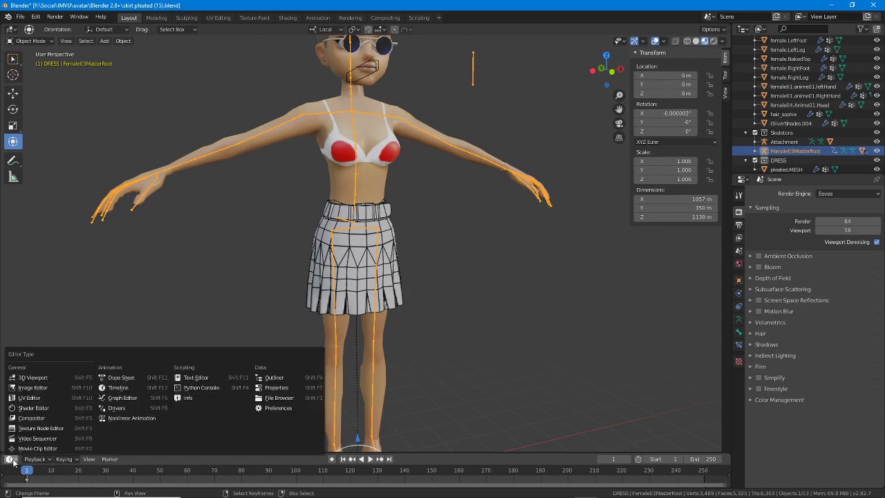
click(123, 378)
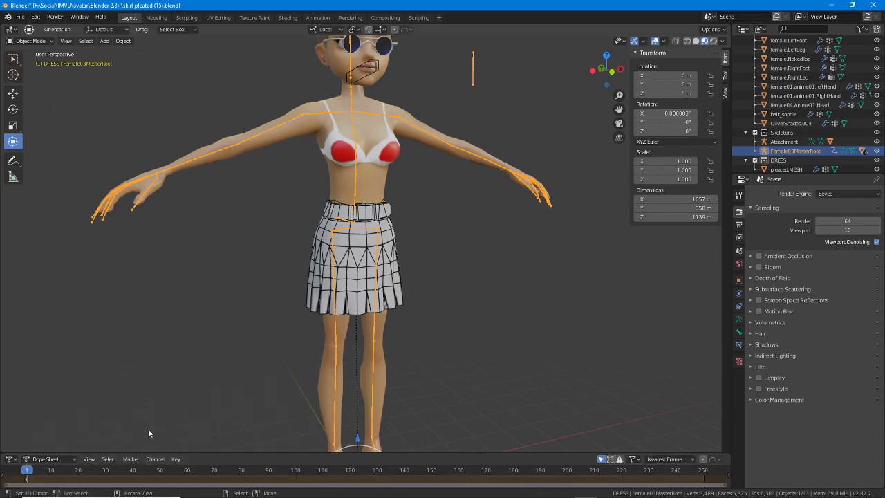
click(62, 460)
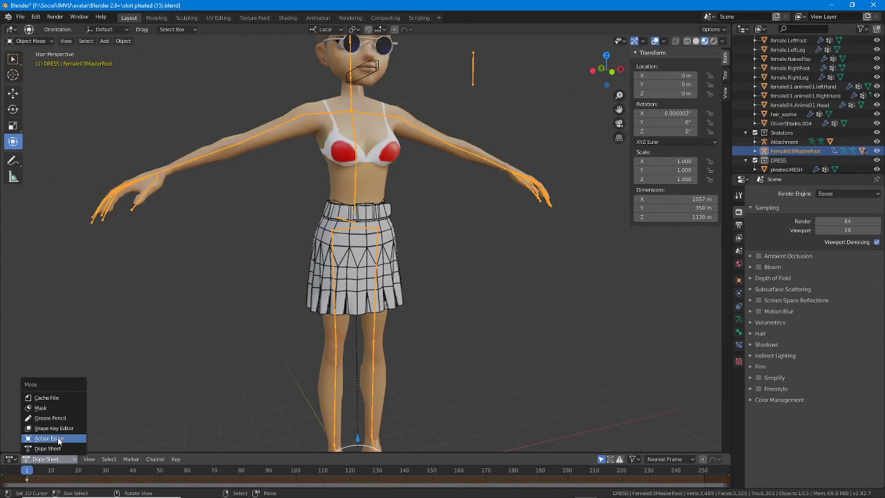
click(59, 439)
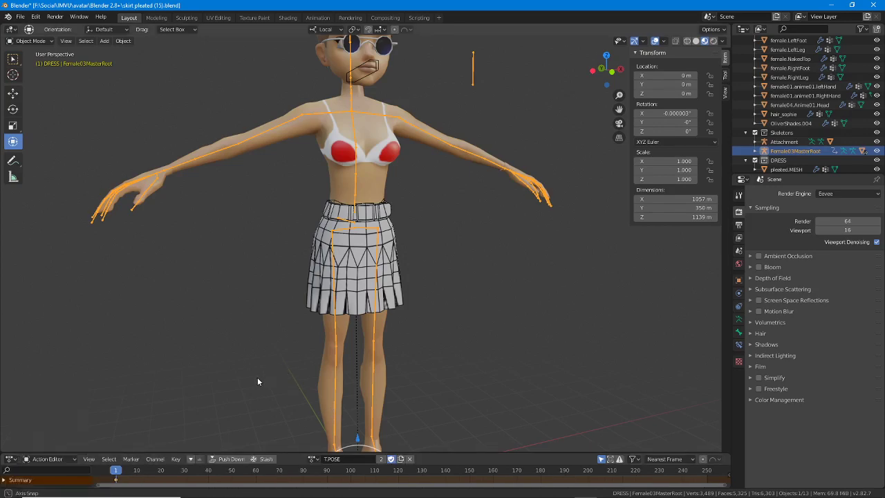
Apply the Sit 1.POSE action to the skeleton and examine the seated avatar and skirt from the side
middle_drag(257, 377, 263, 375)
click(314, 458)
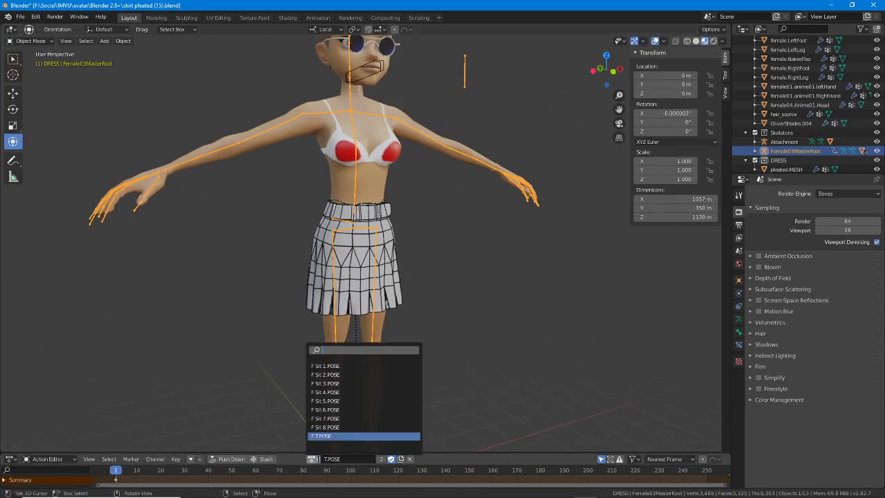
click(329, 366)
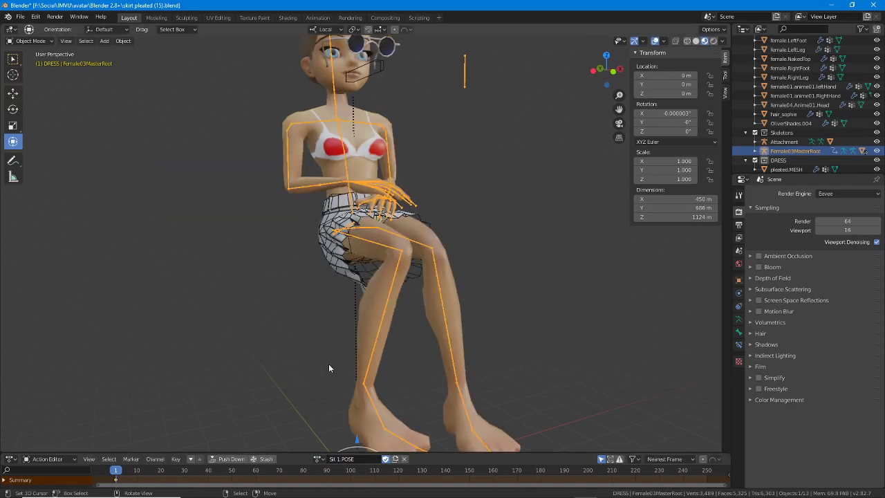
middle_drag(308, 349, 371, 349)
scroll(374, 339, up, 2)
middle_drag(360, 297, 334, 311)
Preview the skeleton and skirt in Sit 2.POSE and Sit 3.POSE
click(318, 459)
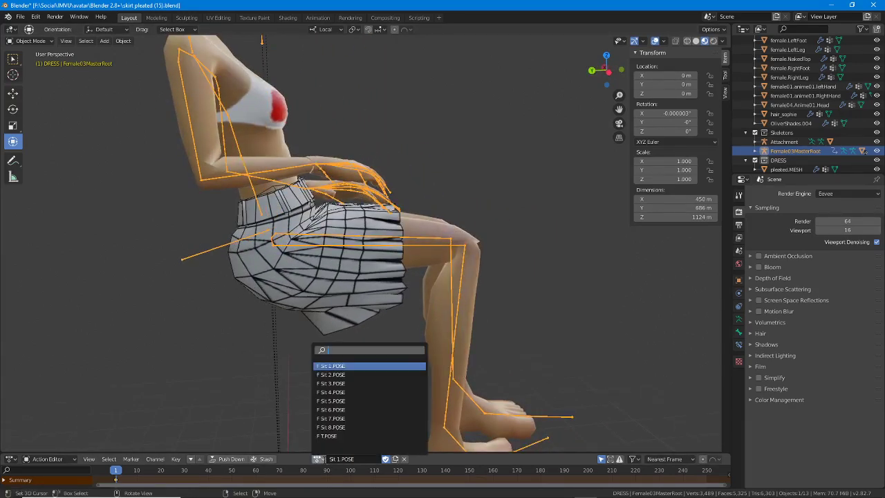
click(332, 374)
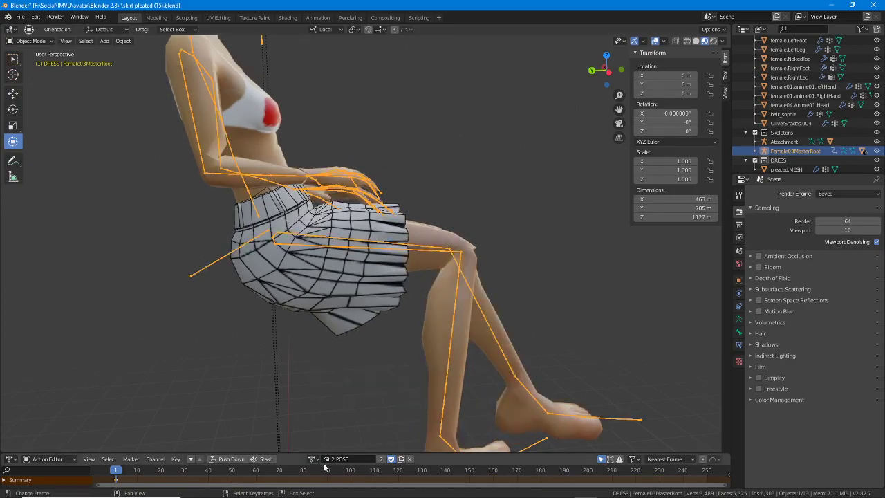
click(318, 462)
click(327, 385)
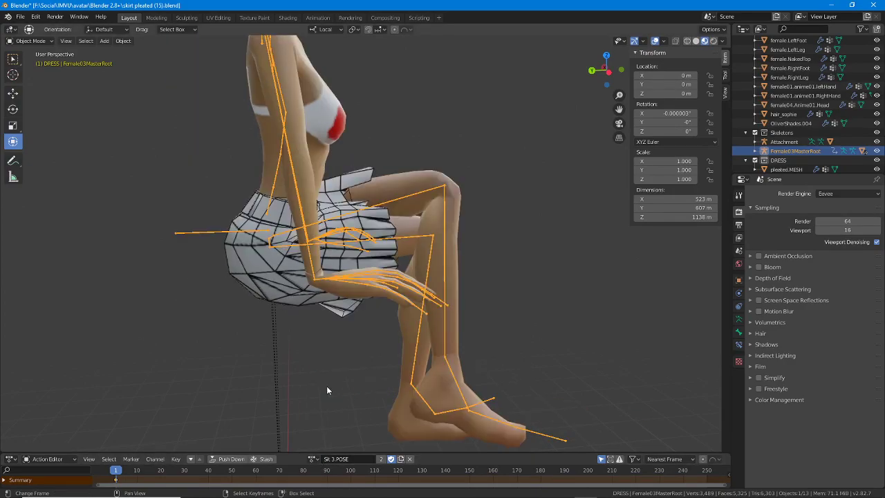
mouse_move(317, 343)
middle_down()
mouse_move(298, 331)
mouse_move(326, 328)
mouse_move(299, 335)
mouse_move(307, 333)
middle_up()
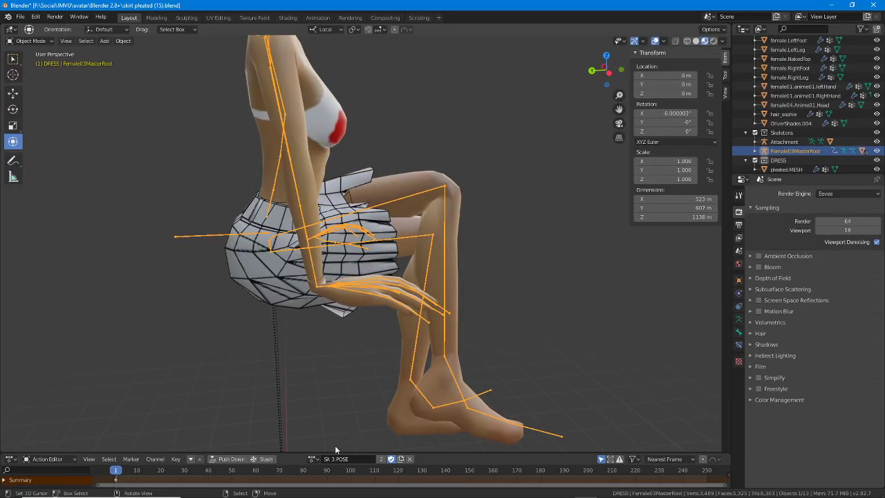
Preview the skeleton and skirt in Sit 4.POSE and Sit 5.POSE
click(313, 458)
click(338, 392)
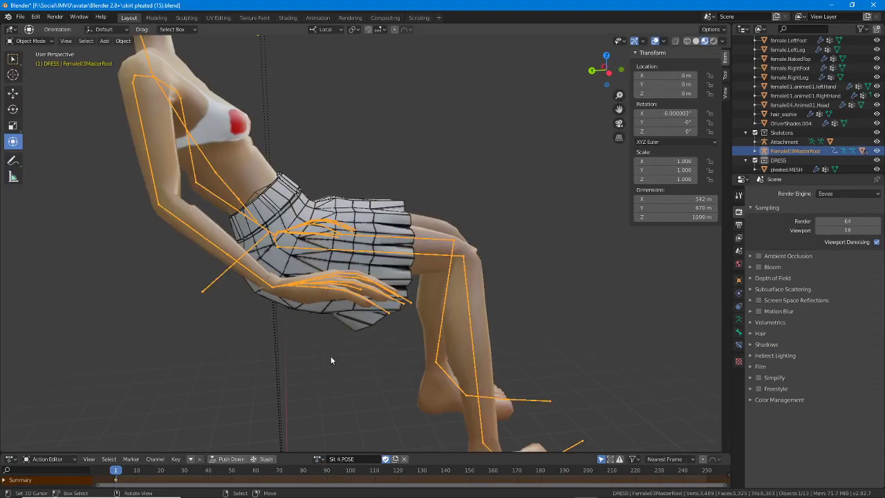
middle_drag(330, 360, 312, 334)
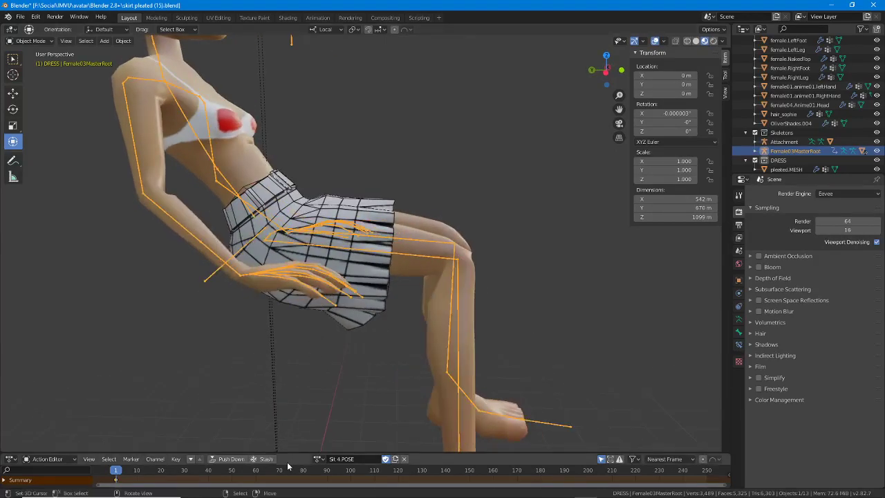
click(317, 458)
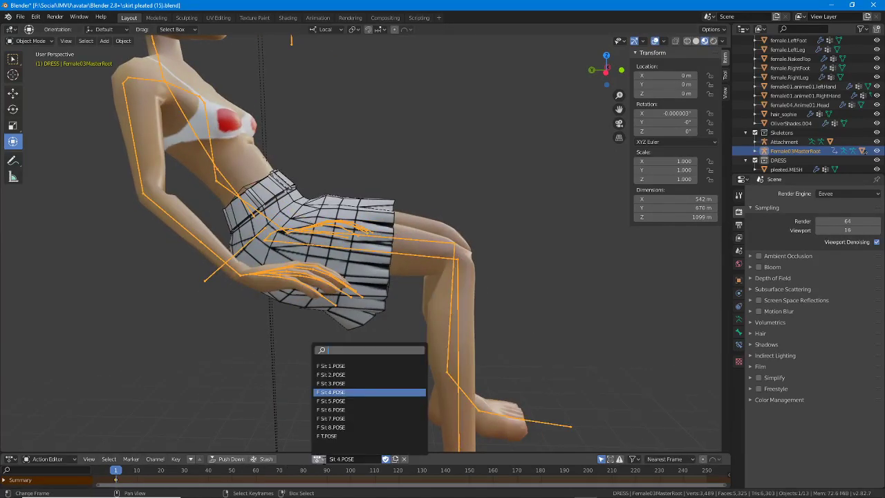
click(335, 401)
Preview Sit 6.POSE and Sit 7.POSE on the skeleton, examining how the skirt deforms from behind and from the front
click(318, 458)
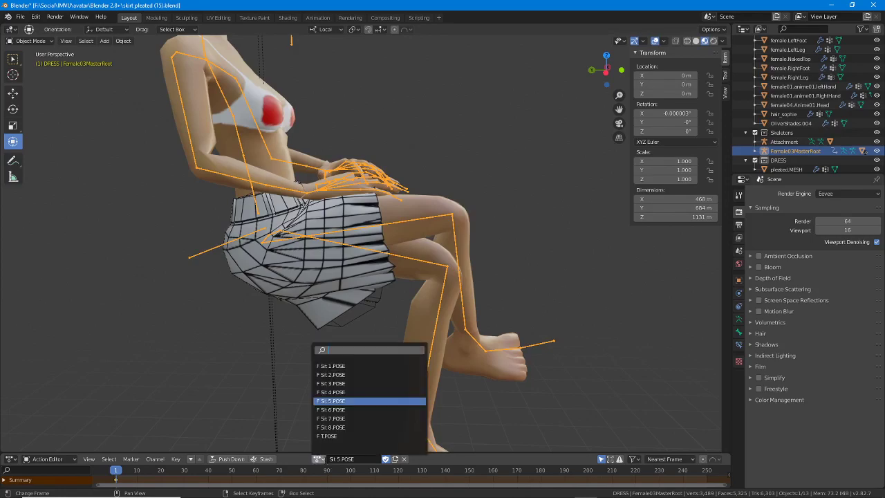
click(327, 413)
middle_drag(330, 334, 334, 358)
click(318, 458)
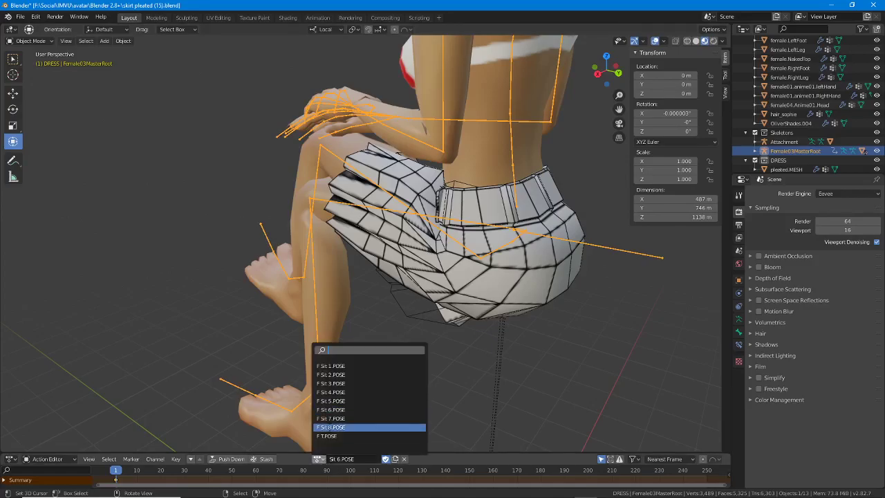
click(328, 419)
middle_drag(346, 366, 409, 329)
Apply Sit 8.POSE to the skeleton and examine the skirt's deformation from the side and front
click(327, 461)
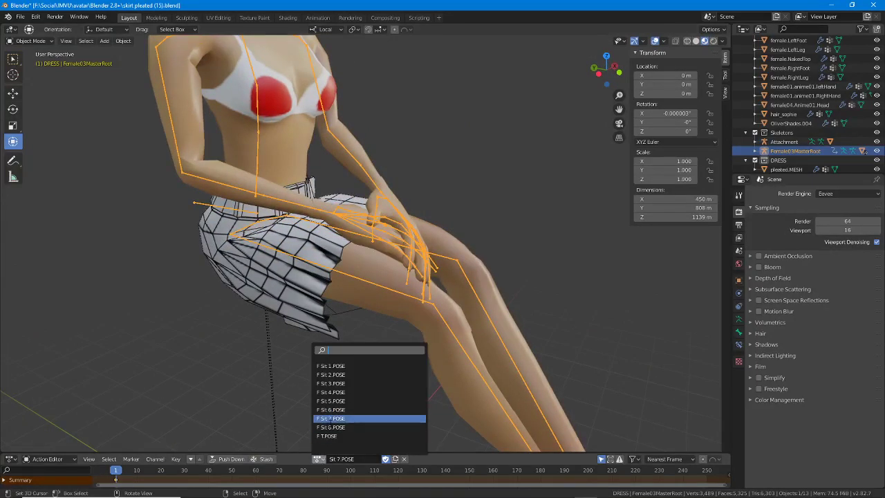
click(330, 424)
middle_drag(274, 353, 501, 306)
scroll(316, 338, down, 1)
scroll(316, 338, up, 2)
scroll(501, 303, down, 1)
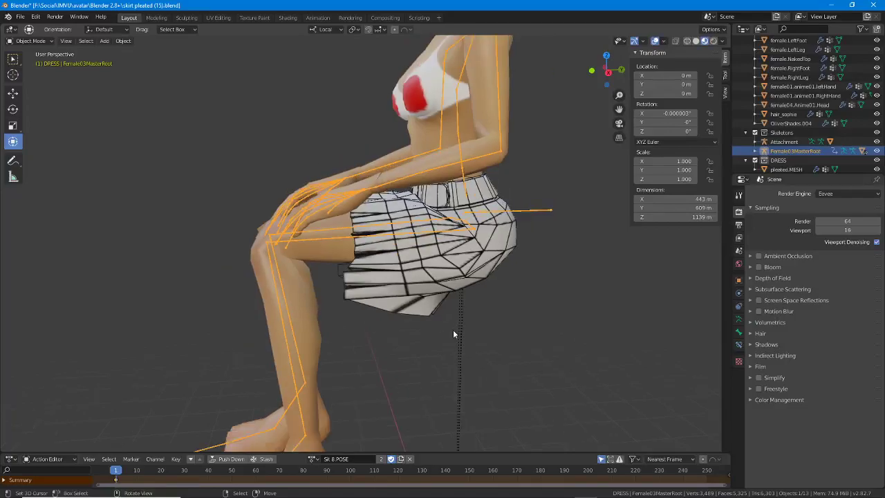
middle_drag(452, 330, 365, 404)
scroll(355, 308, down, 2)
Return the skeleton to T.POSE, view the whole figure, and reapply Sit 1.POSE
click(314, 459)
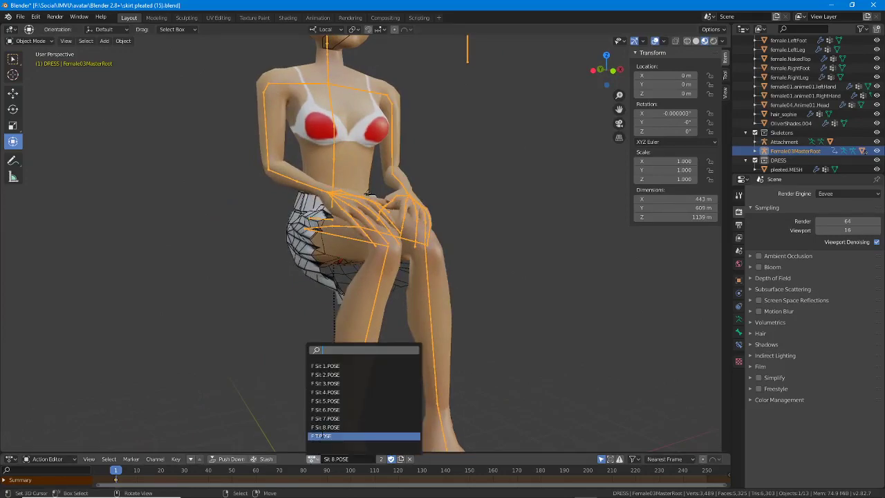
click(325, 435)
scroll(346, 283, down, 2)
middle_drag(346, 283, 325, 298)
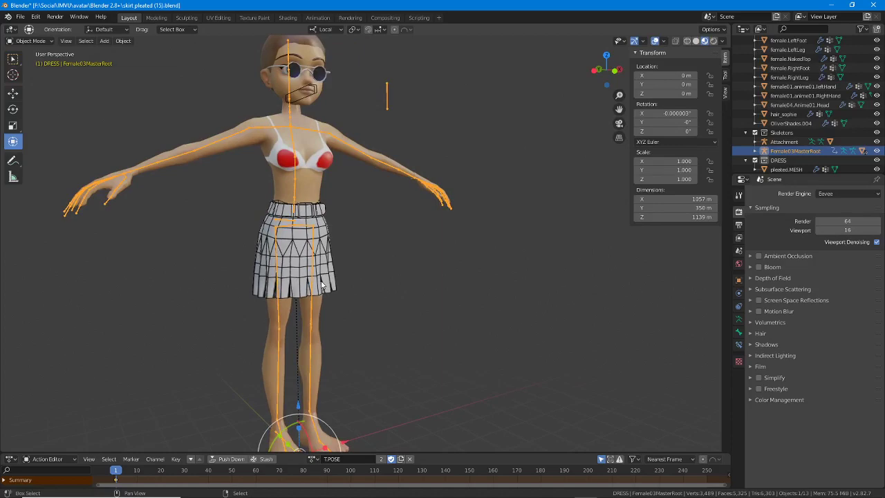
click(314, 459)
click(322, 366)
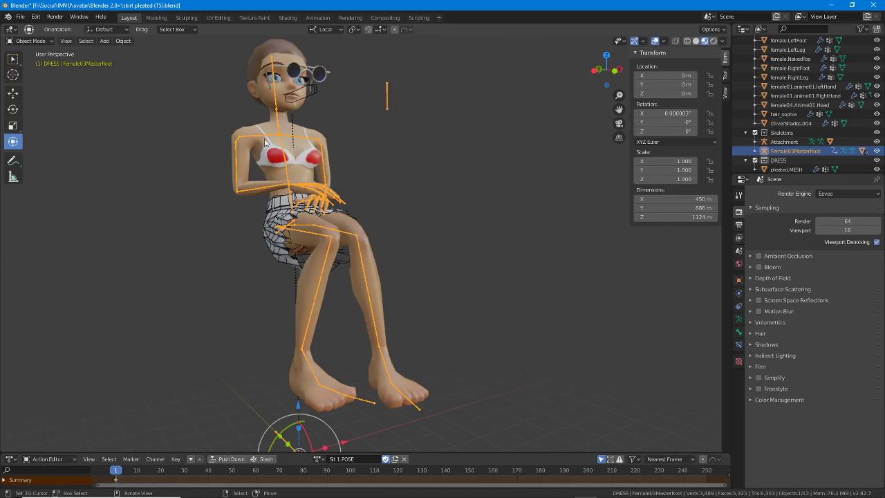
Select the pleated skirt mesh and try to pose it with the Sit 2.POSE, Sit 3.POSE and Sit 4.POSE actions
click(274, 224)
middle_drag(274, 225, 309, 268)
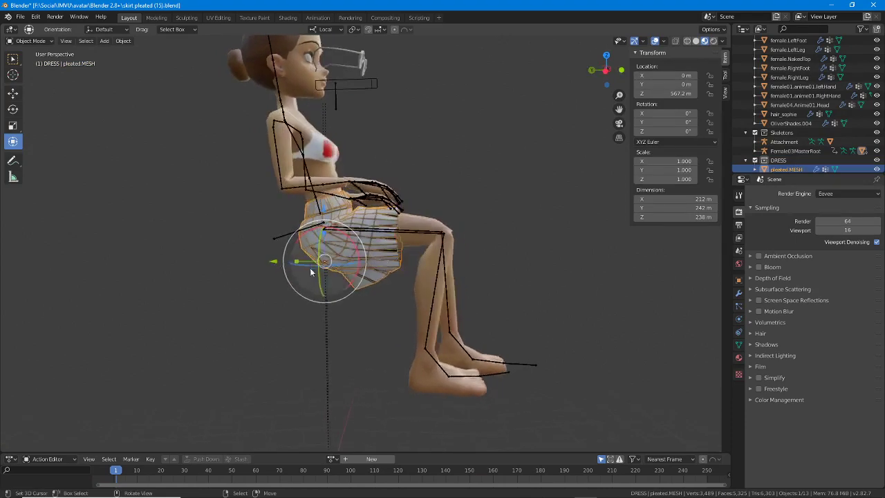
click(335, 458)
click(345, 381)
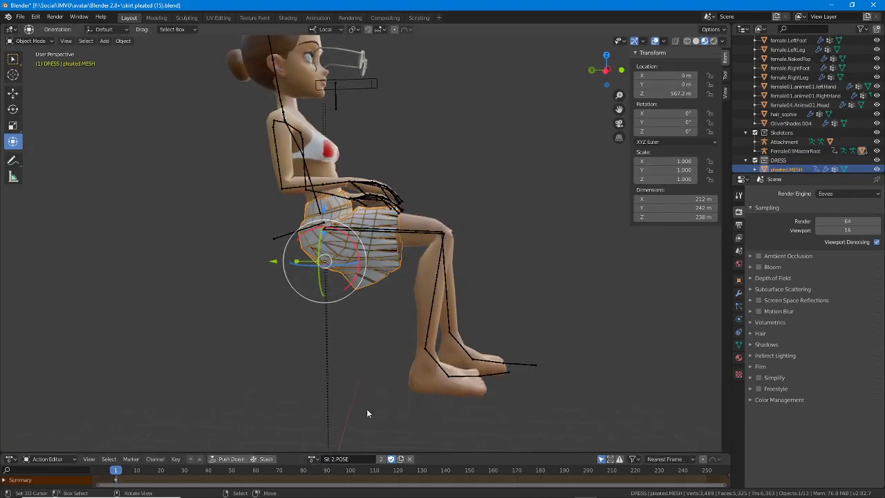
click(315, 458)
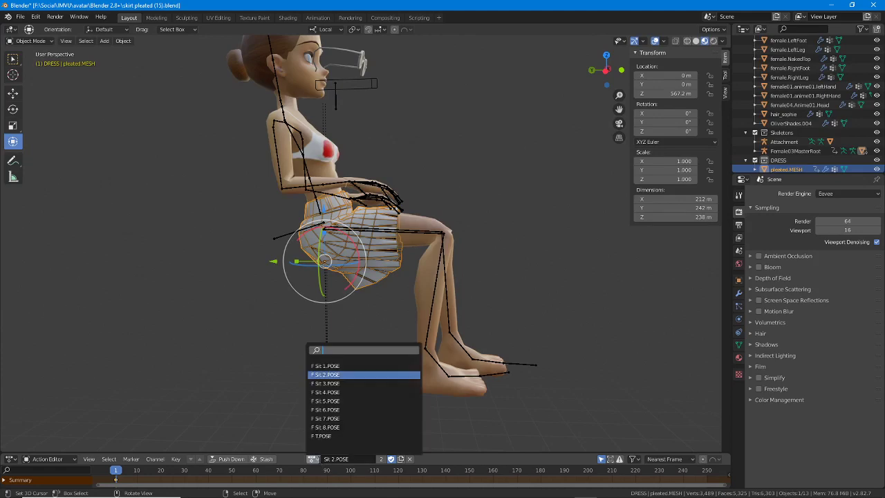
click(324, 383)
click(315, 459)
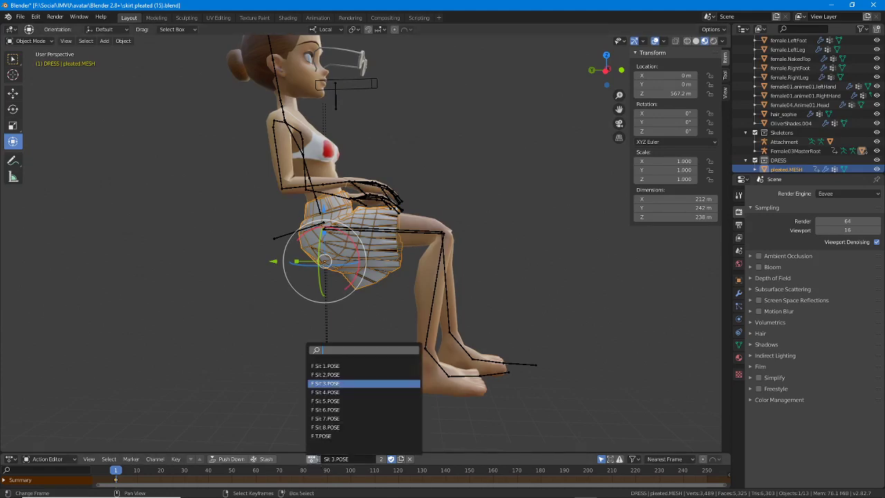
click(324, 392)
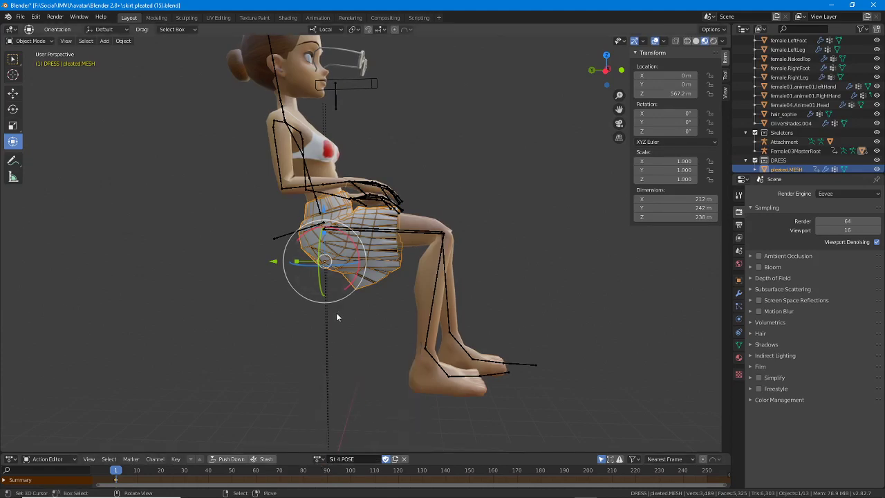
key(ctrl+Tab)
key(Escape)
Reselect the avatar's skeleton and preview Sit 2.POSE and Sit 3.POSE on it from the side
right_click(405, 239)
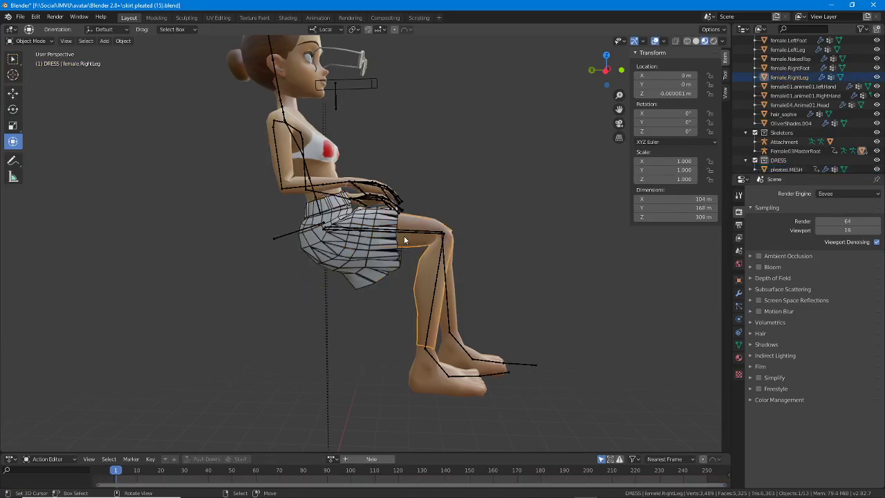
right_click(407, 231)
click(319, 458)
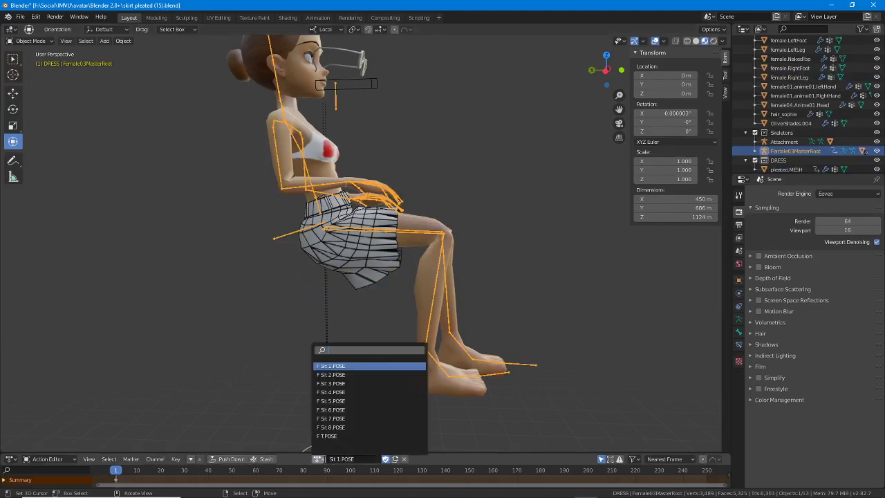
click(330, 375)
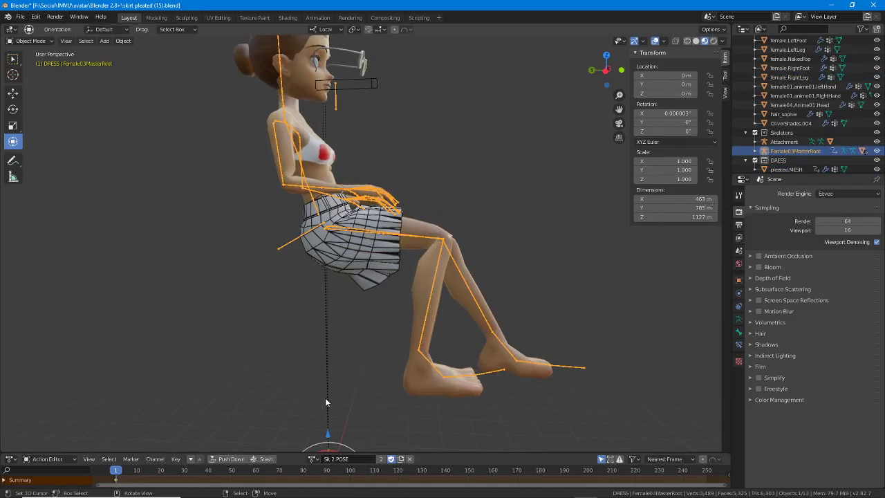
click(316, 458)
click(327, 382)
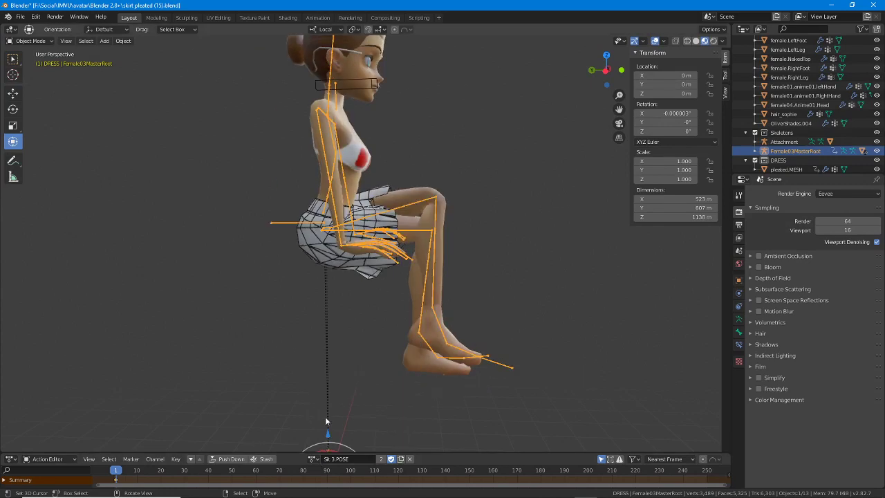
Switch the skeleton to Sit 4.POSE and Sit 5.POSE to compare the skirt's side profile
click(315, 459)
click(324, 392)
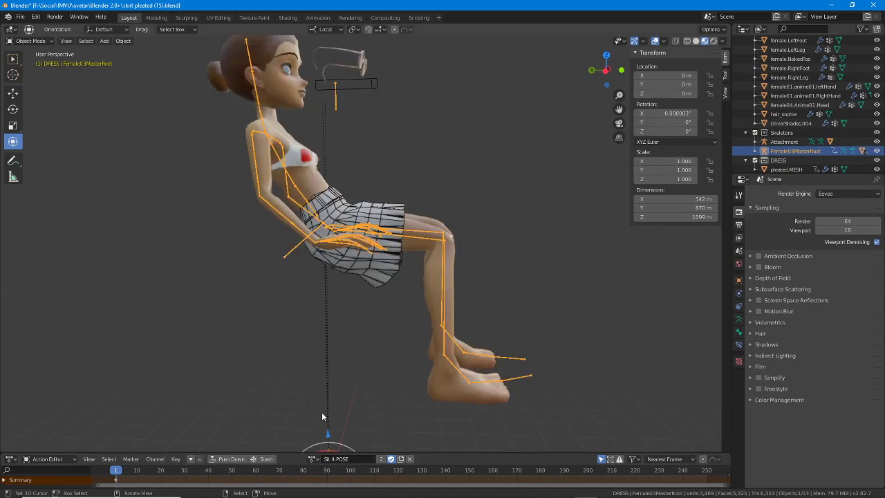
click(315, 459)
click(325, 401)
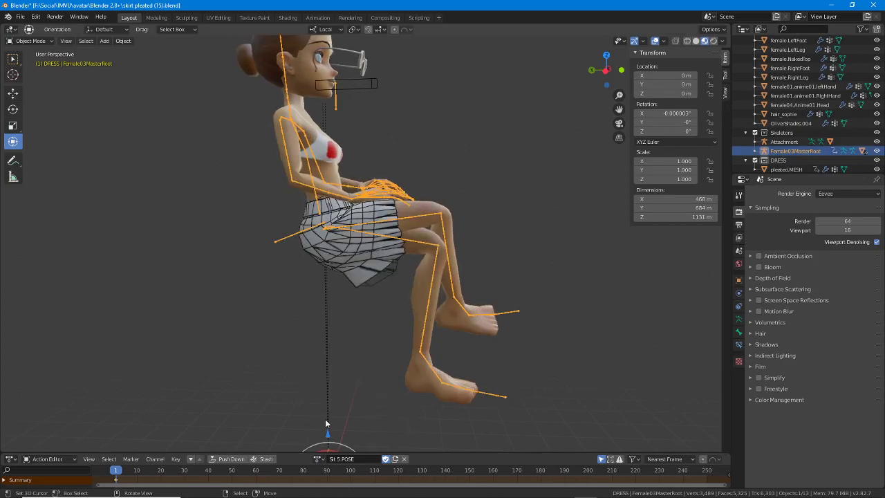
Switch the female avatar's skeleton through Sit 6.POSE, Sit 7.POSE and Sit 8.POSE to compare how the skirt follows
click(319, 459)
click(331, 409)
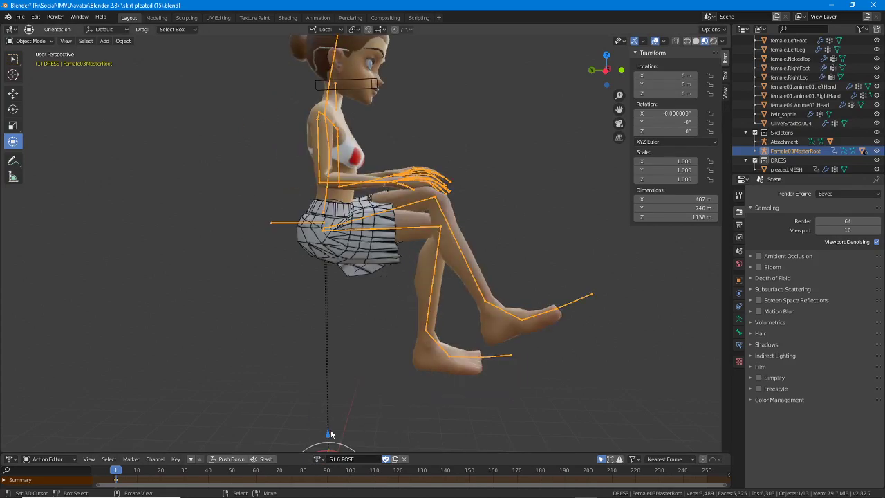
click(320, 459)
click(330, 418)
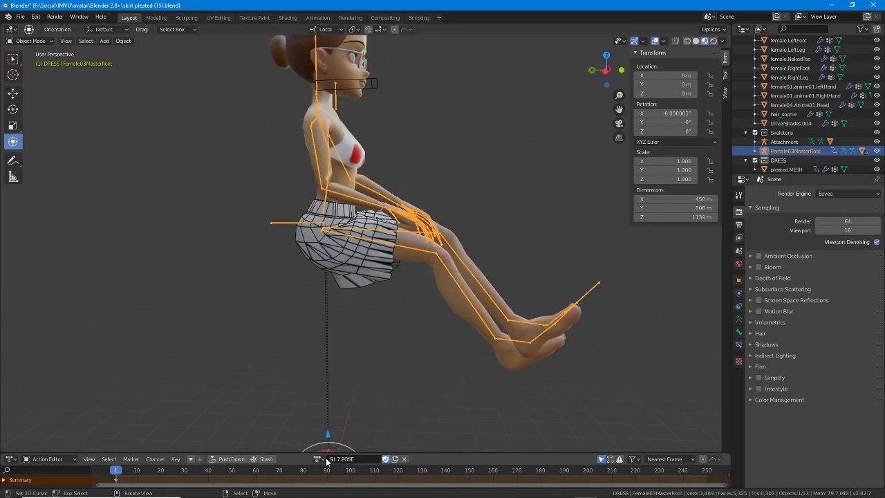
click(319, 458)
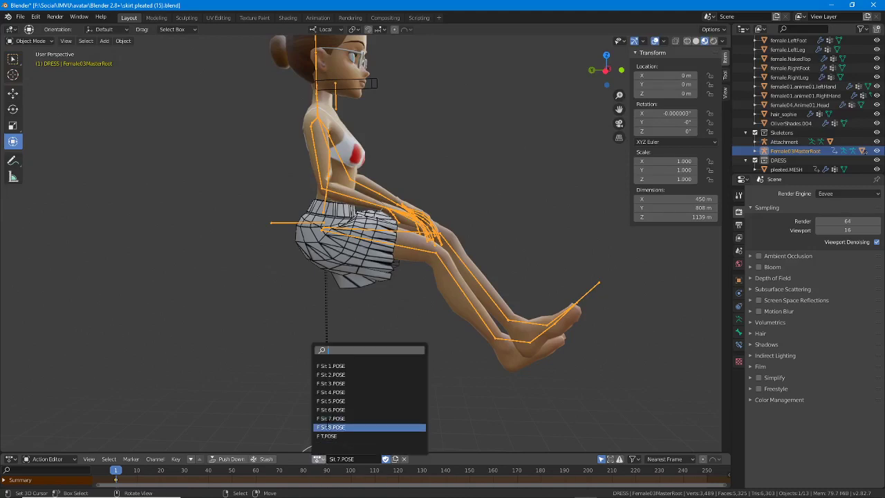
click(330, 427)
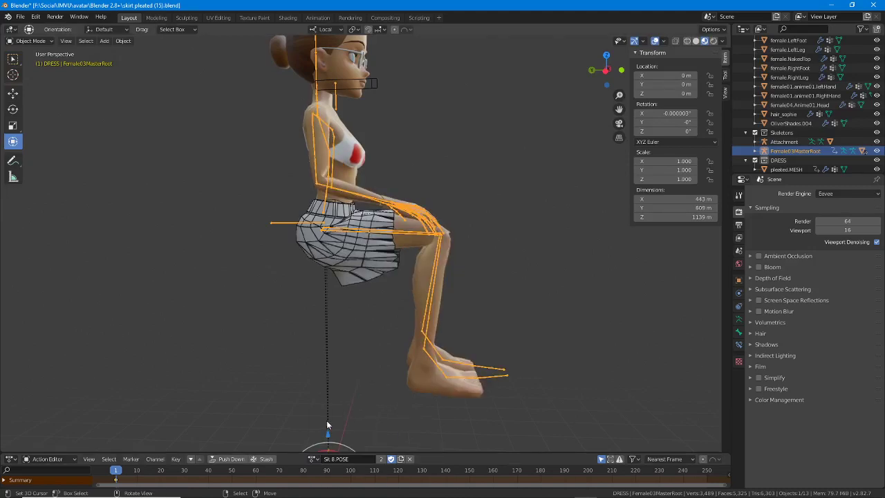
Open the recent file Male03 (clothing alternative).blend without saving the changes to the pleated skirt file
click(20, 17)
mouse_move(36, 49)
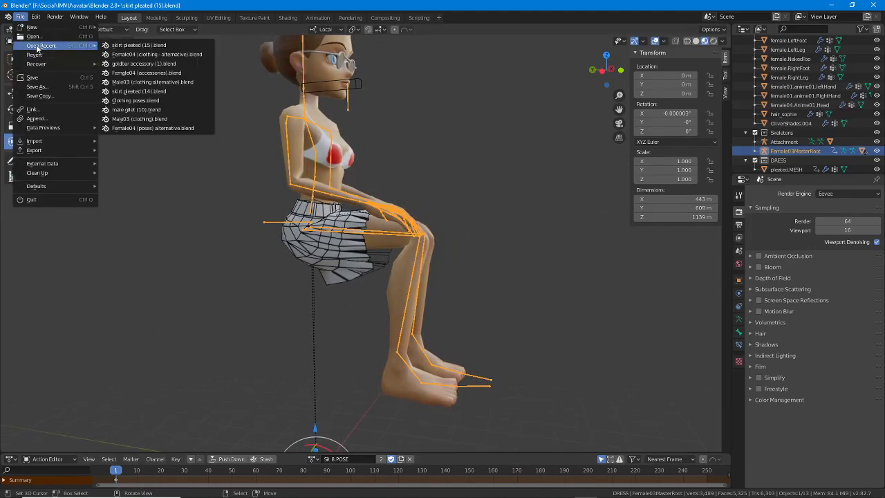
click(146, 83)
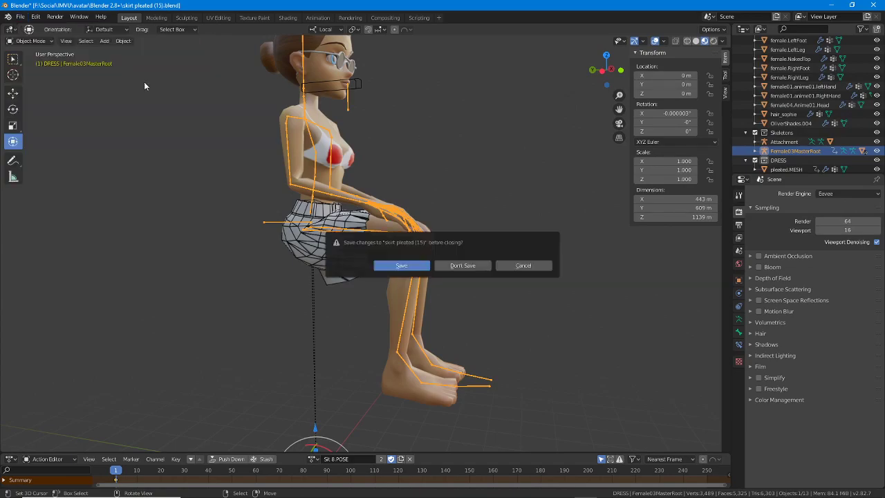
click(462, 266)
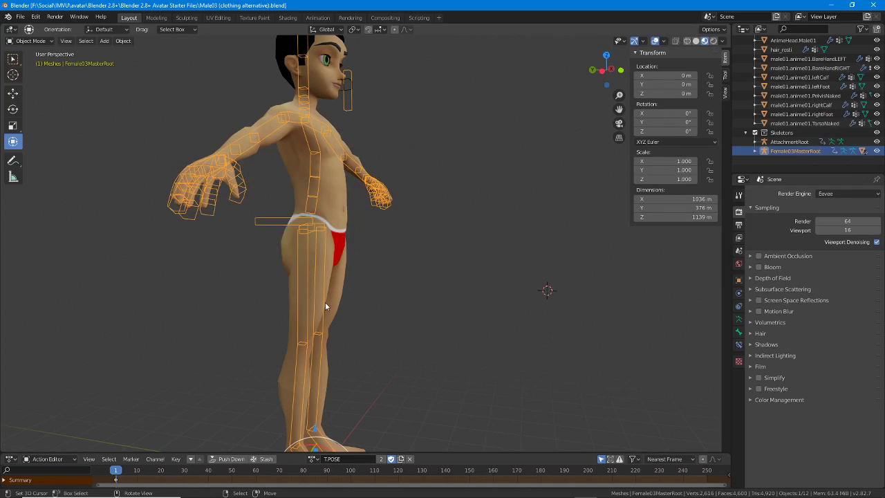
Preview Sit 1.POSE, Sit 2.POSE and Sit 3.POSE on the male avatar's skeleton
middle_drag(304, 300, 265, 276)
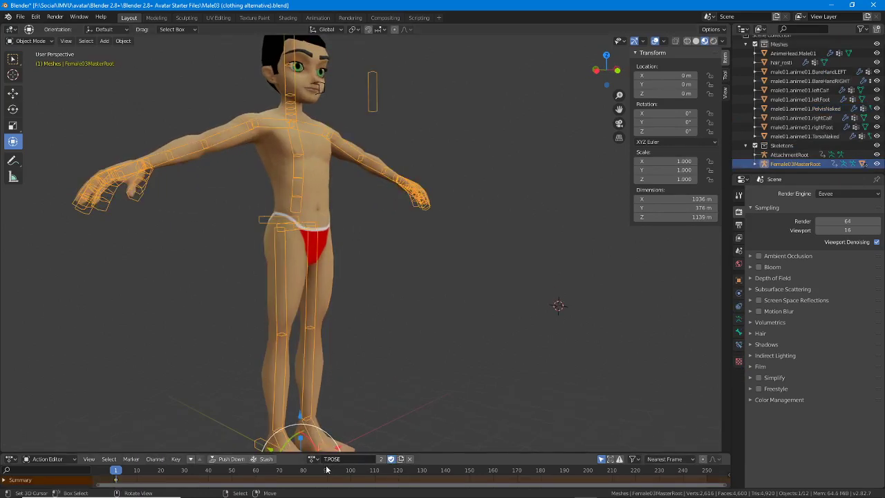
click(313, 458)
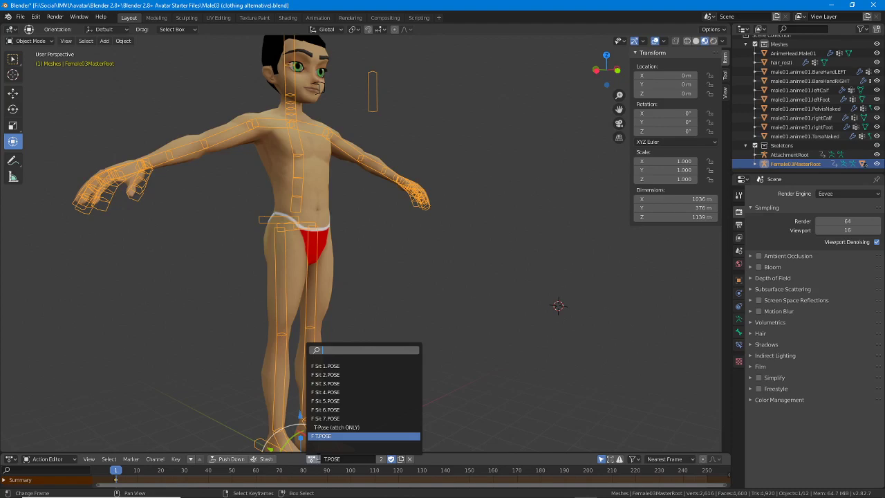
click(323, 366)
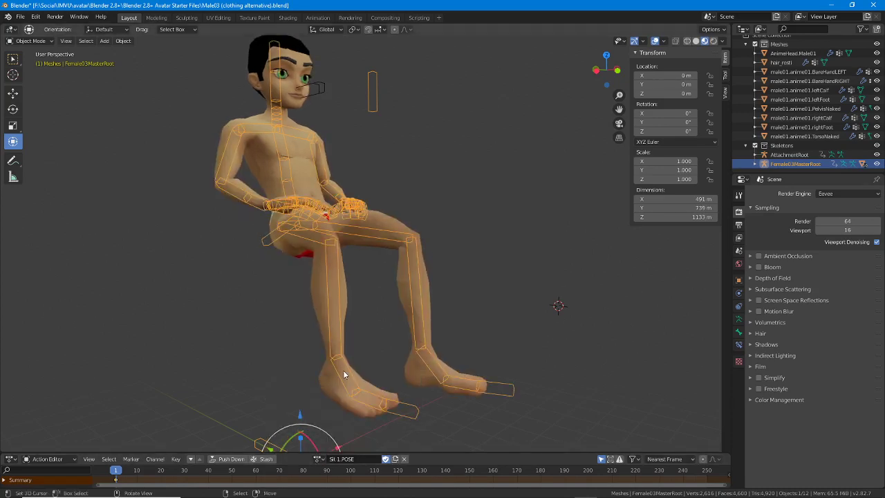
mouse_move(341, 371)
middle_down()
mouse_move(339, 360)
mouse_move(319, 360)
mouse_move(349, 357)
middle_up()
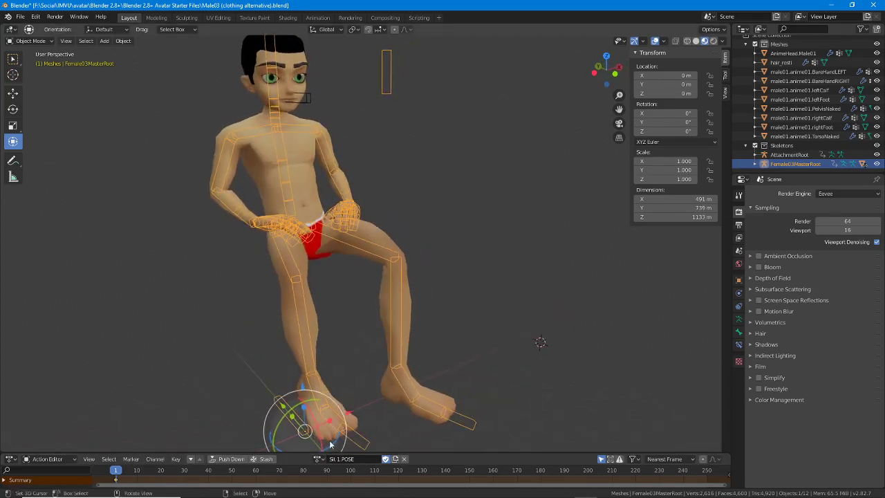
click(318, 459)
click(334, 375)
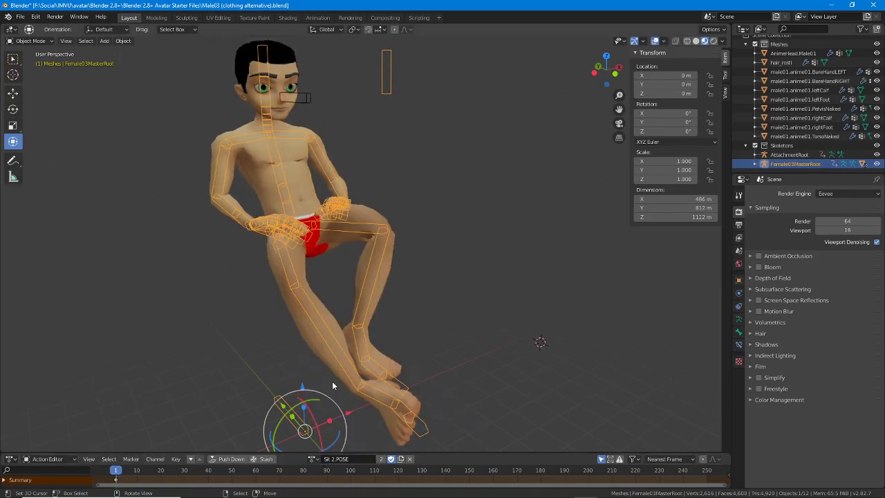
click(313, 458)
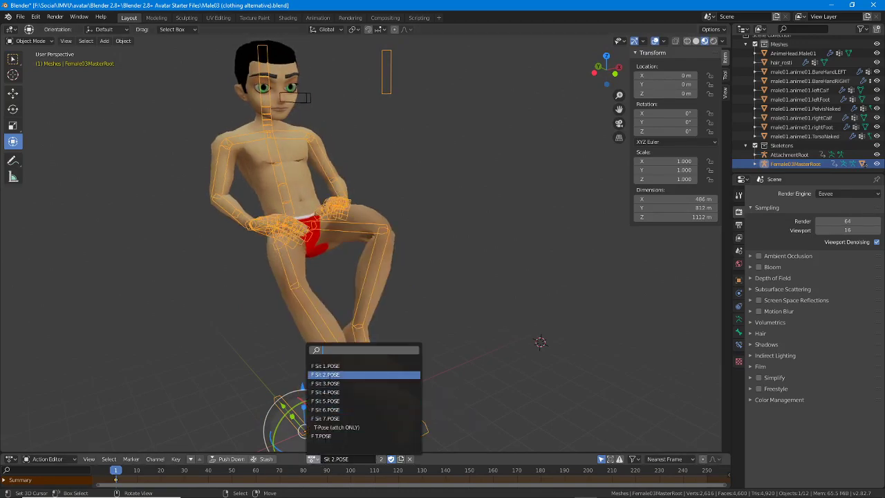
click(330, 383)
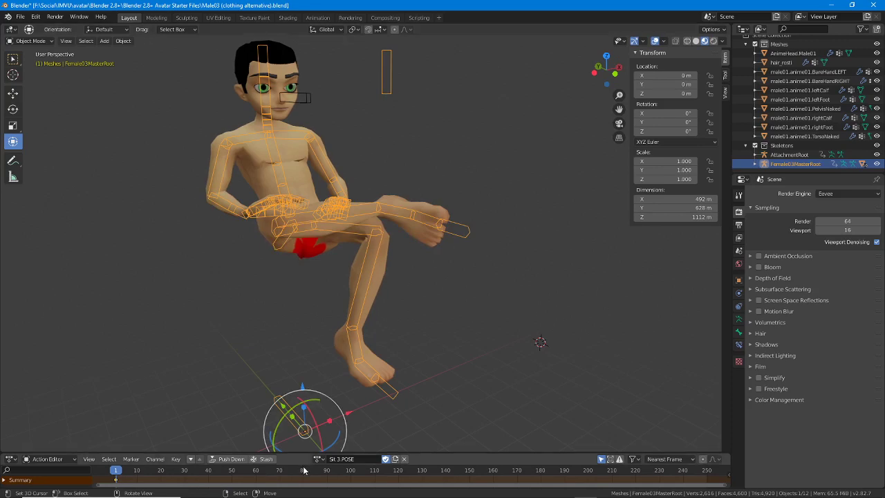
Switch the male avatar's skeleton through Sit 4.POSE, Sit 5.POSE, Sit 6.POSE and Sit 7.POSE to compare the sitting positions
click(319, 458)
click(330, 392)
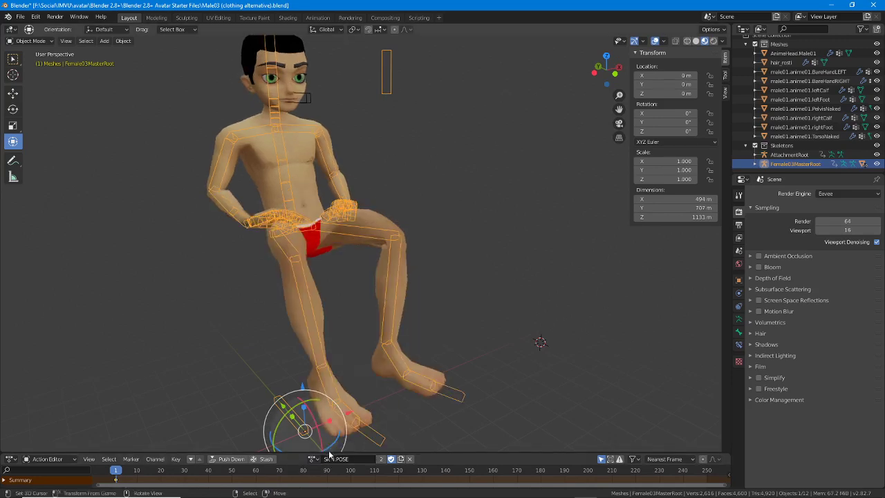
click(313, 458)
click(329, 401)
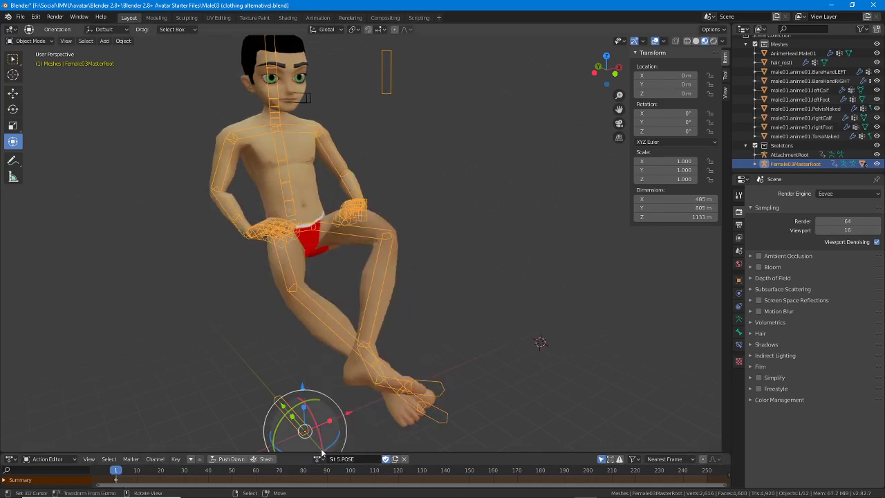
click(318, 458)
click(332, 409)
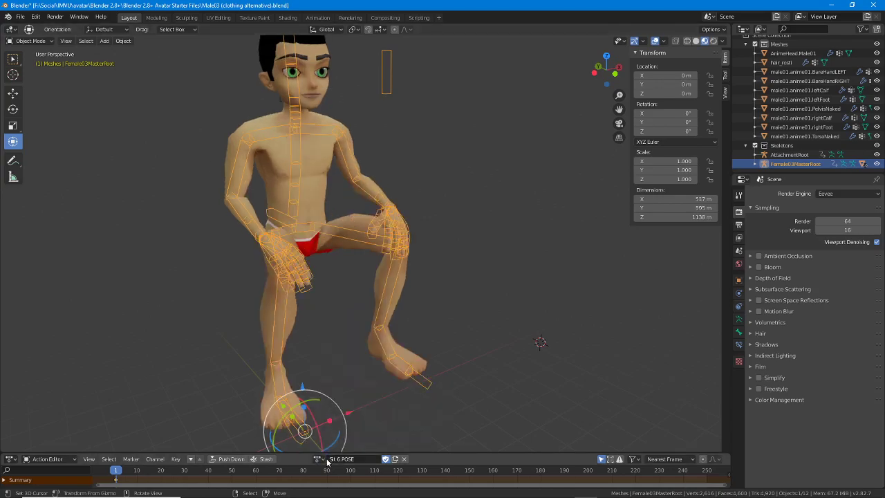
click(318, 458)
click(332, 418)
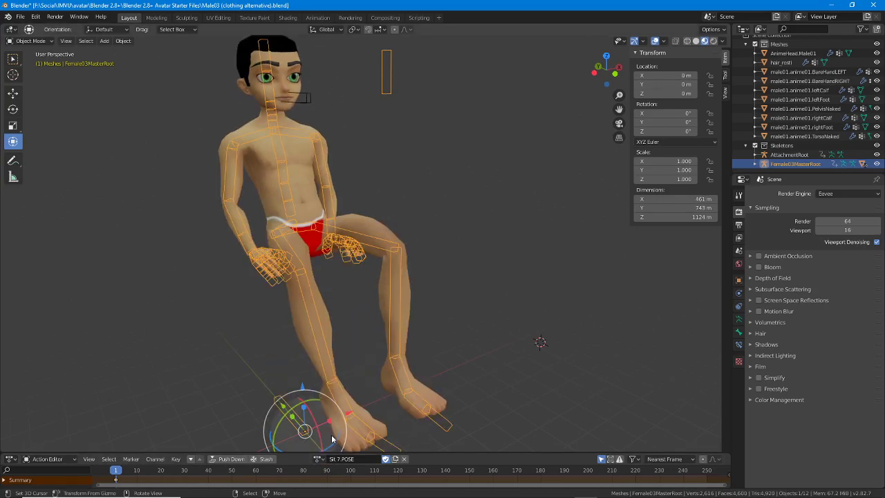
Return the male avatar's skeleton to T.POSE and view the figure from the front
click(318, 458)
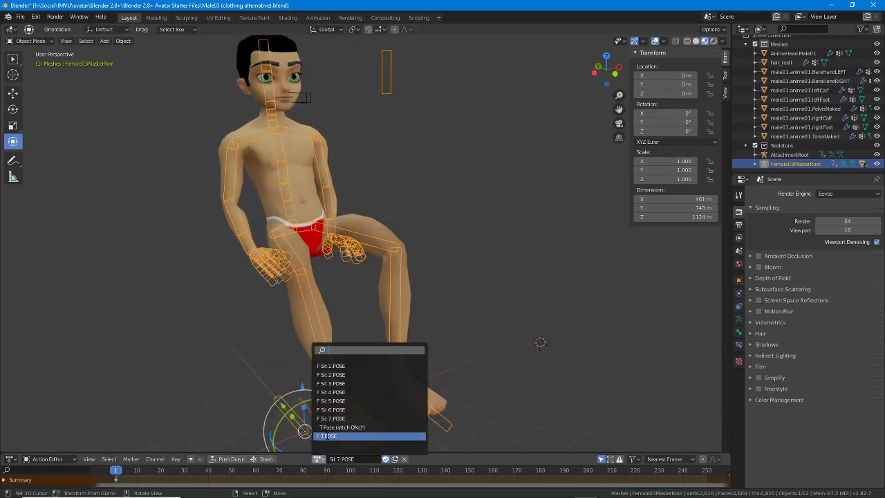
click(328, 436)
mouse_move(380, 306)
middle_down()
mouse_move(322, 302)
mouse_move(386, 304)
middle_up()
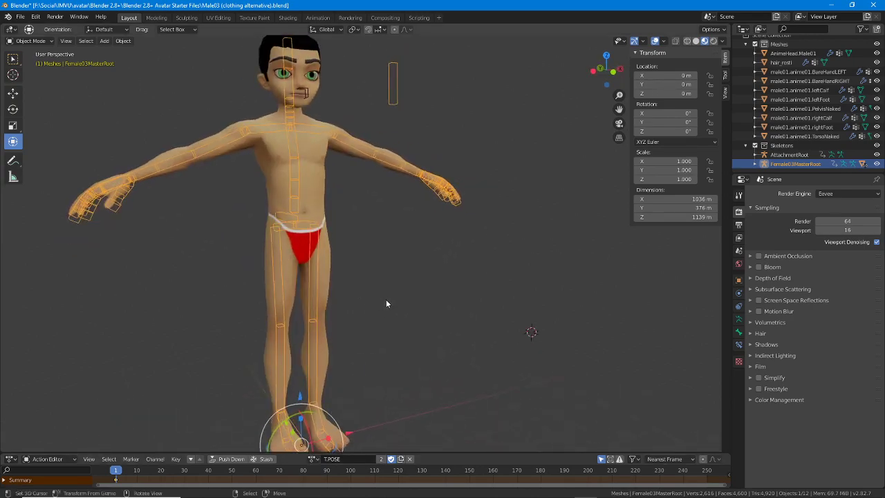